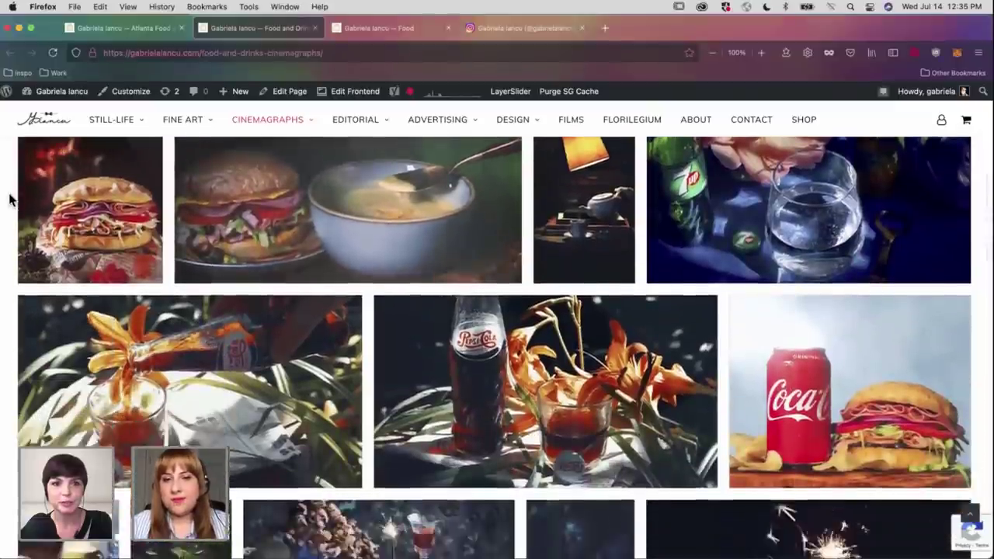
Look through the food and drinks cinemagraphs gallery, from the burger and soda shots down to the candle and bread images
{"action": "scroll", "coordinate": [9, 200], "scroll_direction": "down", "scroll_amount": 1}
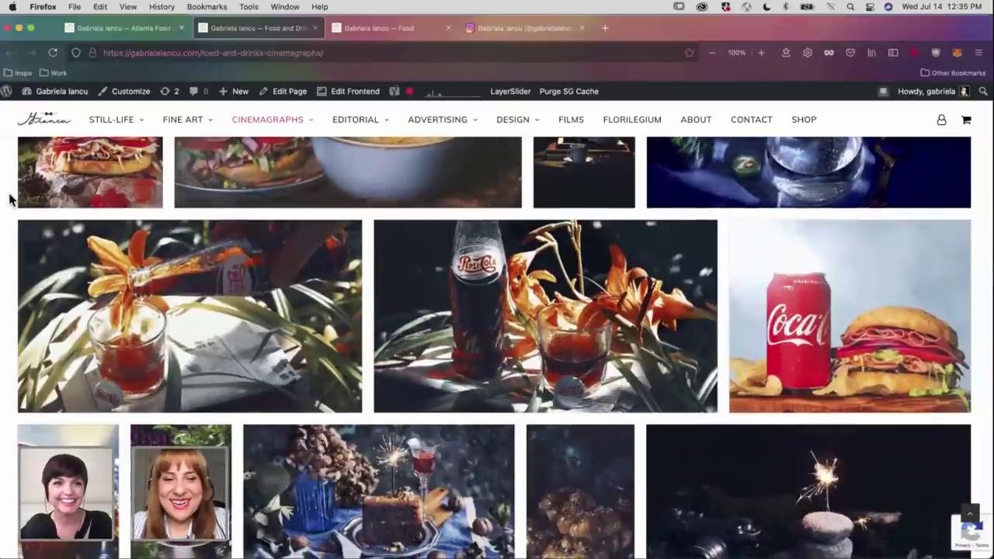
{"action": "scroll", "coordinate": [9, 201], "scroll_direction": "down", "scroll_amount": 1}
{"action": "scroll", "coordinate": [9, 200], "scroll_direction": "down", "scroll_amount": 1}
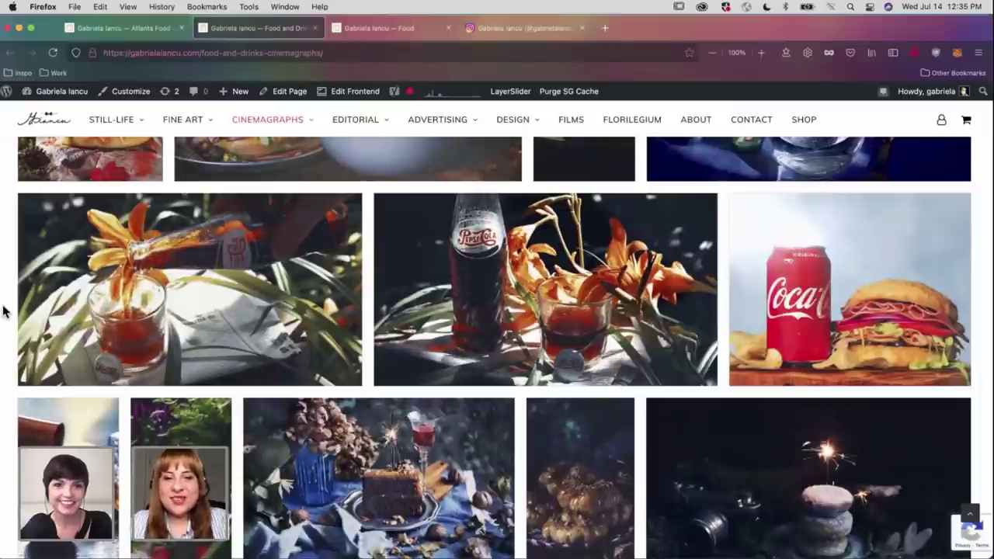
{"action": "scroll", "coordinate": [4, 311], "scroll_direction": "down", "scroll_amount": 2}
{"action": "scroll", "coordinate": [4, 311], "scroll_direction": "down", "scroll_amount": 1}
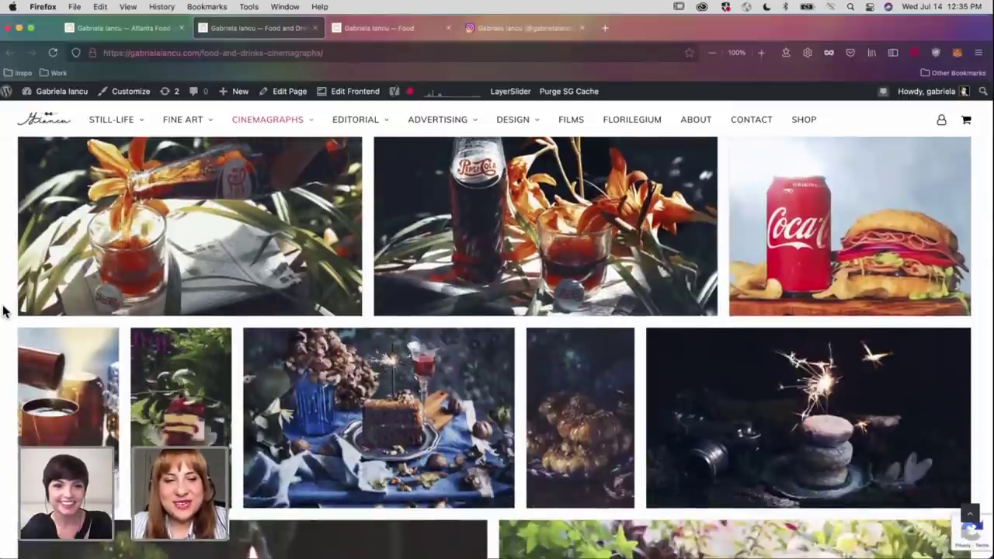
{"action": "scroll", "coordinate": [3, 311], "scroll_direction": "down", "scroll_amount": 2}
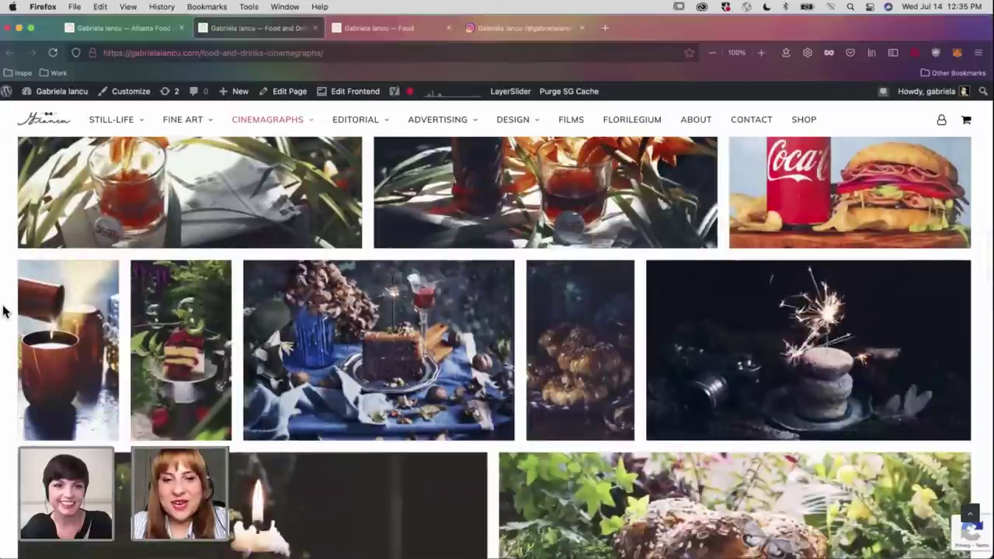
{"action": "scroll", "coordinate": [4, 311], "scroll_direction": "down", "scroll_amount": 1}
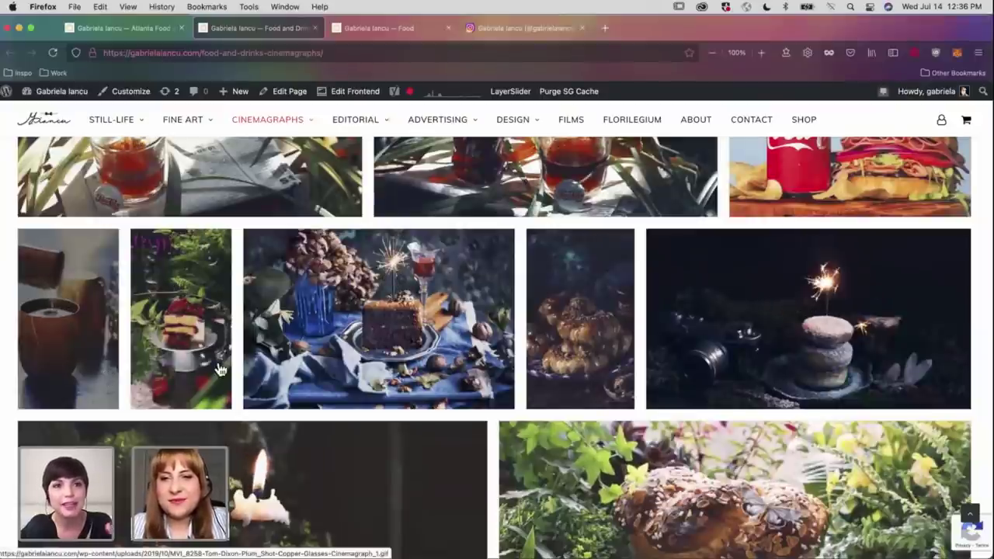
{"action": "scroll", "coordinate": [490, 399], "scroll_direction": "down", "scroll_amount": 5}
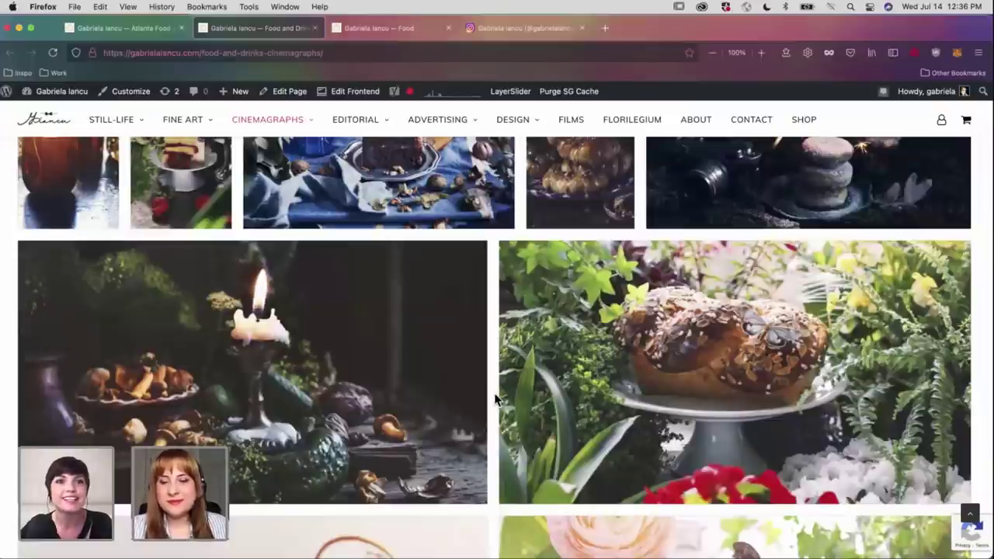
{"action": "scroll", "coordinate": [496, 400], "scroll_direction": "down", "scroll_amount": 1}
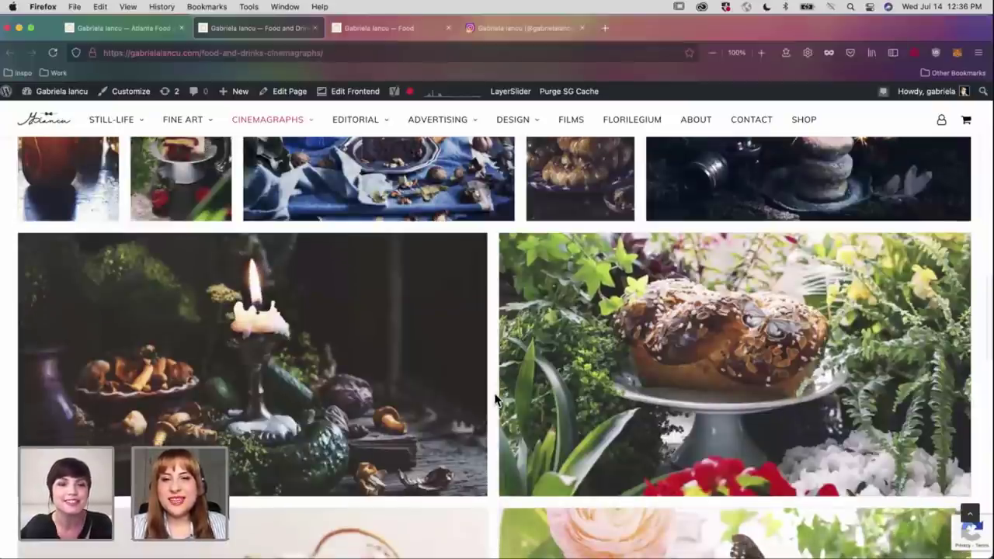
{"action": "scroll", "coordinate": [497, 400], "scroll_direction": "down", "scroll_amount": 2}
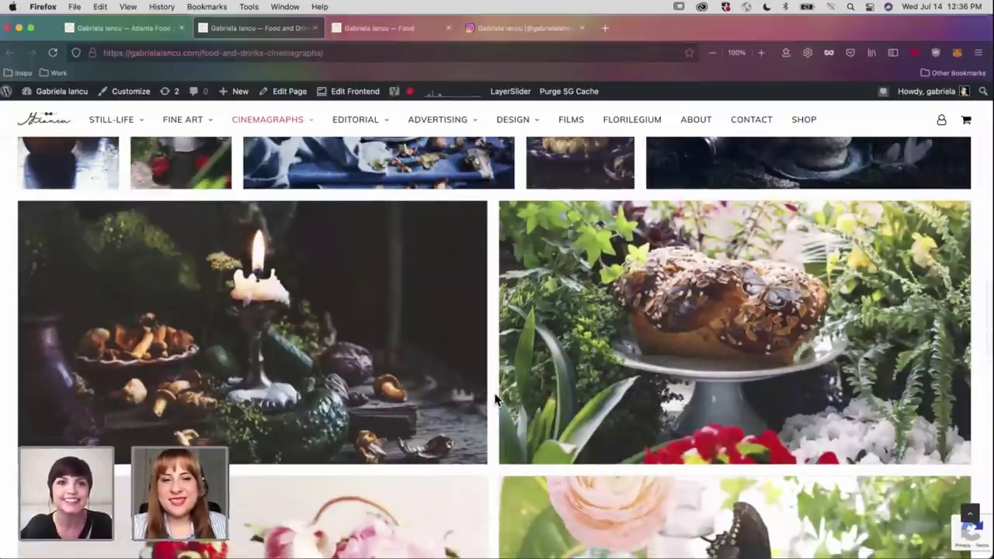
{"action": "scroll", "coordinate": [497, 400], "scroll_direction": "down", "scroll_amount": 1}
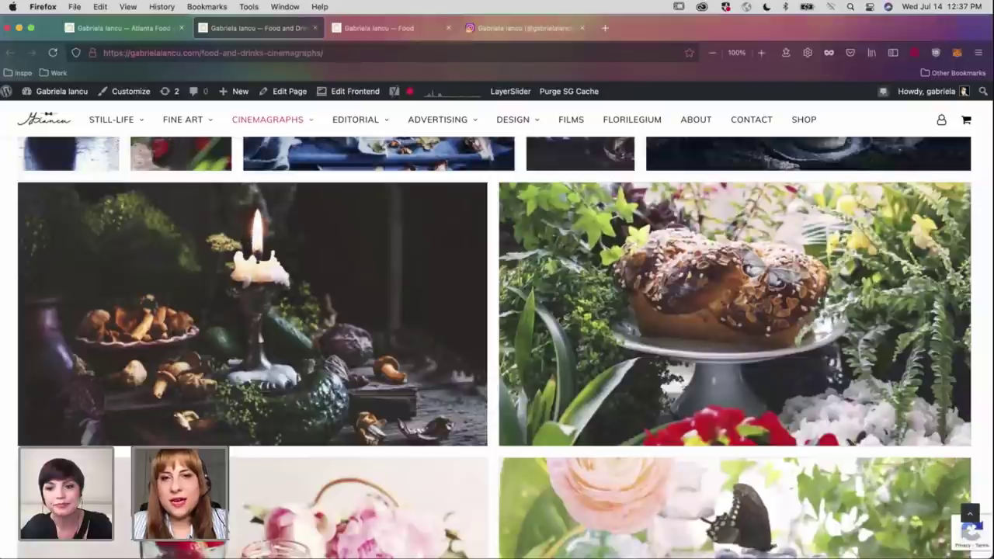
Switch to Photoshop and examine the original photo of the gold-rimmed coupe glass from bowl to base
{"action": "key", "text": "super+Tab"}
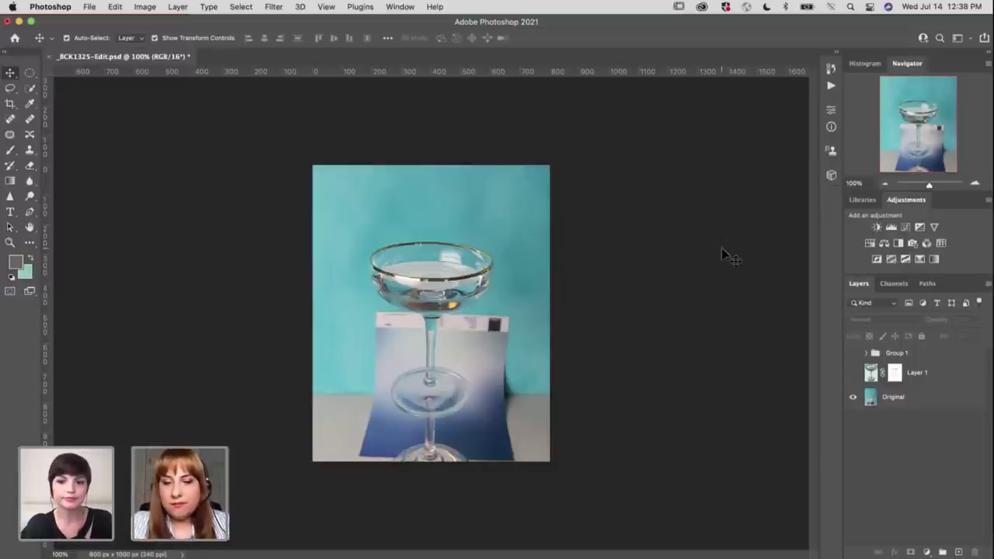
{"action": "key", "text": "super+plus"}
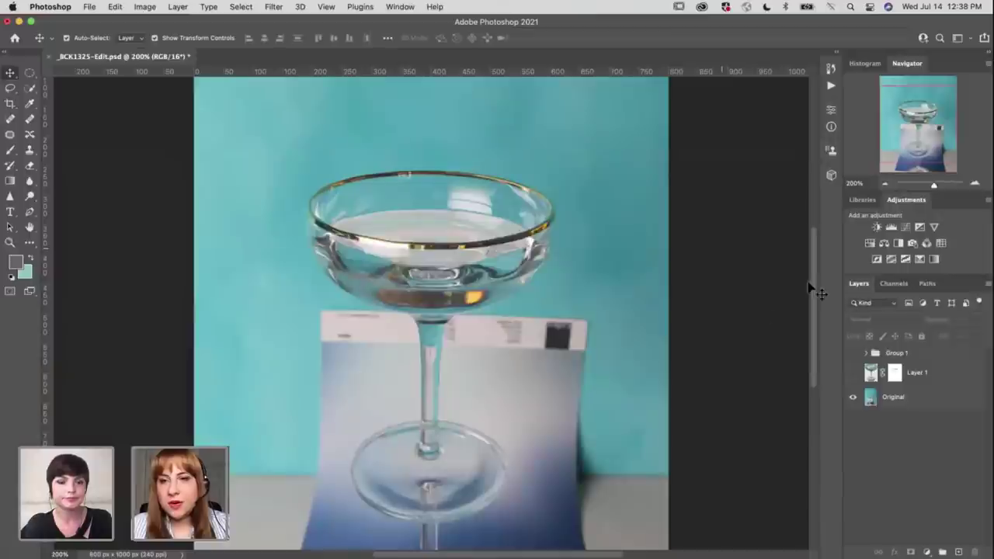
{"action": "scroll", "coordinate": [814, 294], "scroll_direction": "down", "scroll_amount": 2}
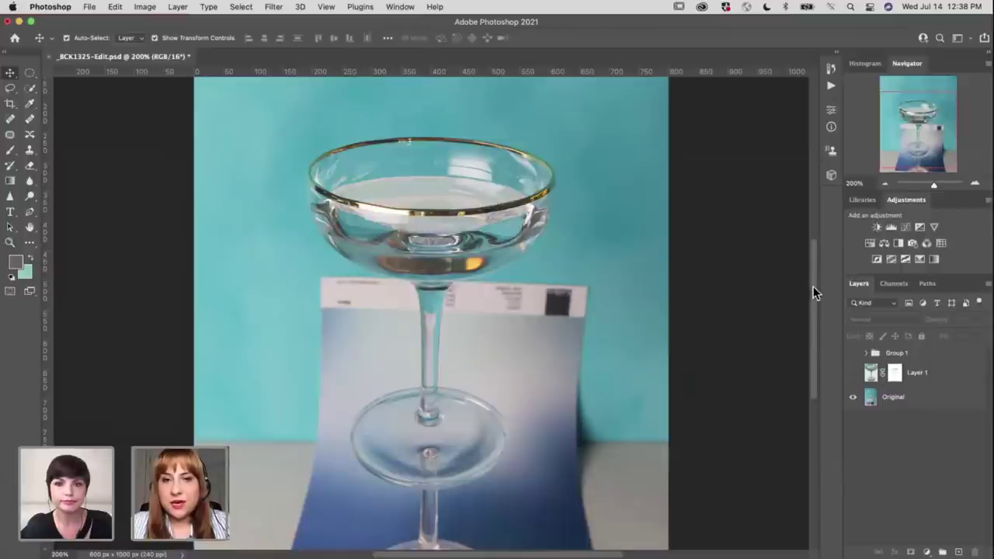
{"action": "left_click_drag", "start_coordinate": [812, 283], "coordinate": [813, 292]}
{"action": "scroll", "coordinate": [813, 292], "scroll_direction": "down", "scroll_amount": 1}
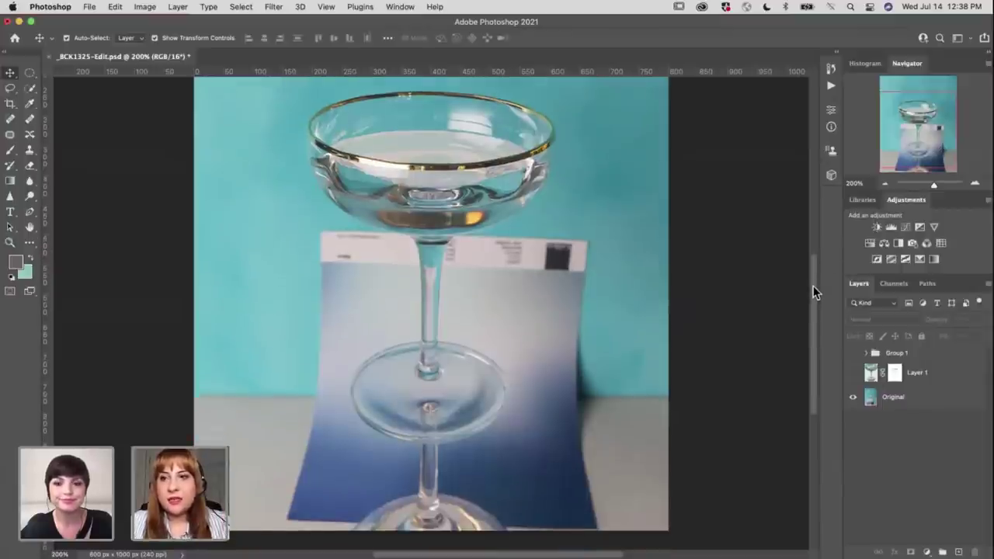
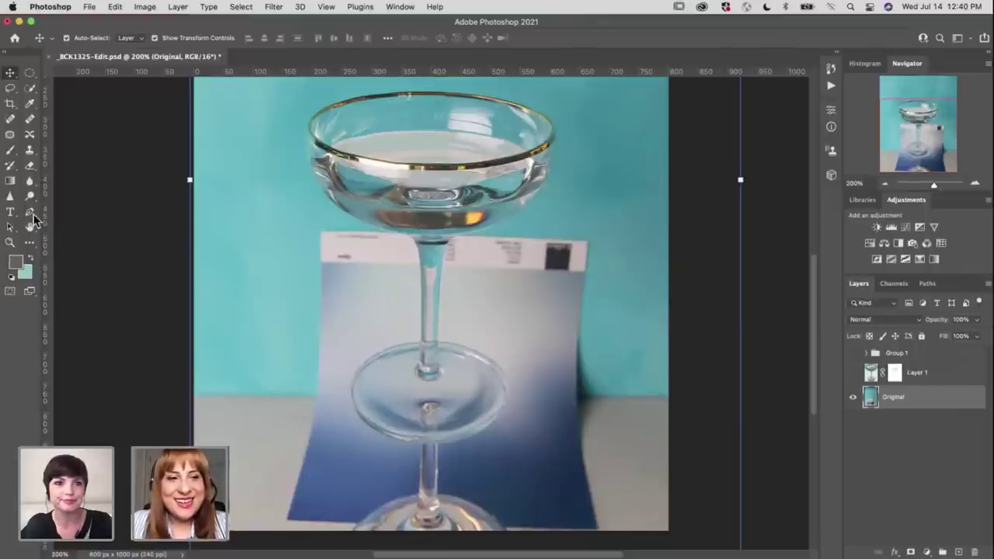
Start a Pen tool path at the back of the glass's gold rim and trace it around to the rim's right edge
{"action": "left_click", "coordinate": [31, 214]}
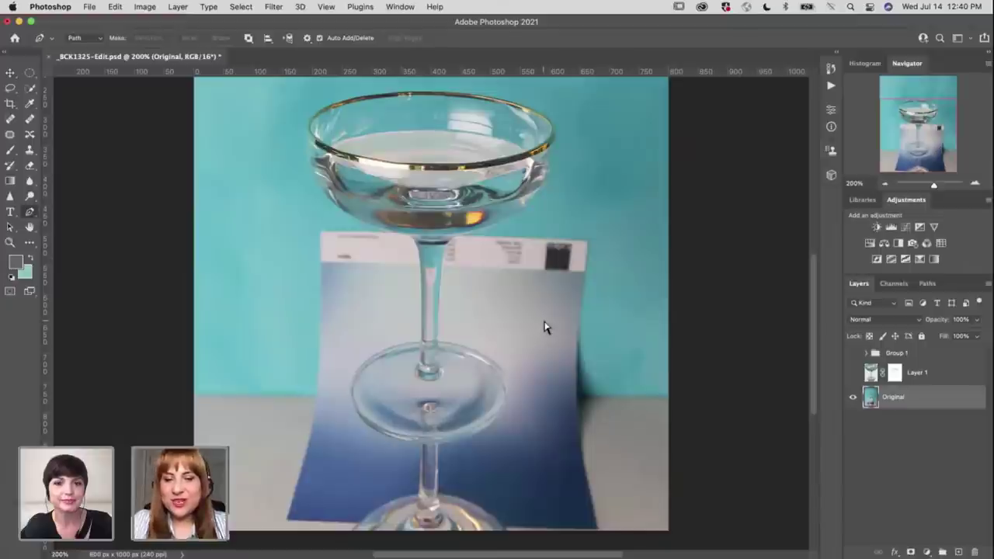
{"action": "key", "text": "super+equal"}
{"action": "scroll", "coordinate": [562, 350], "scroll_direction": "up", "scroll_amount": 3}
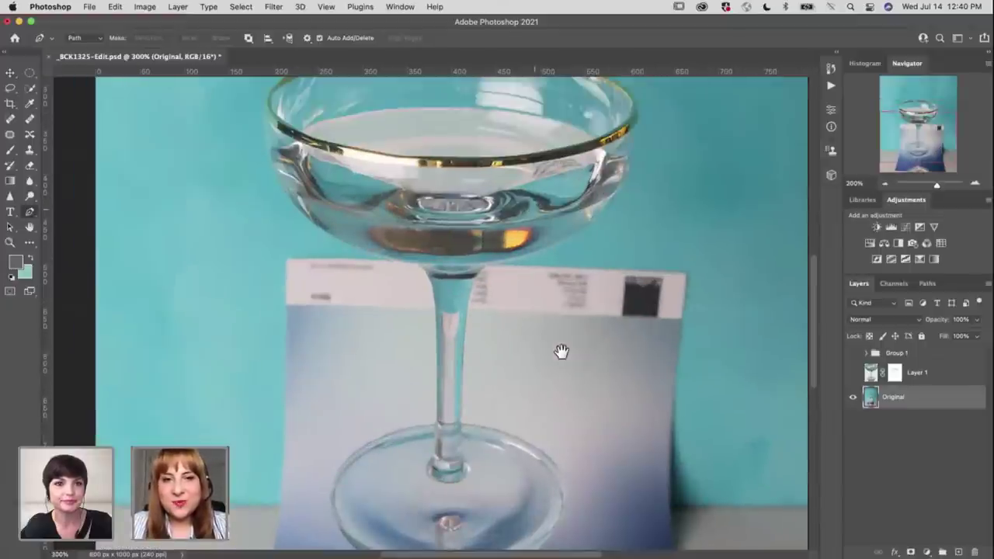
{"action": "scroll", "coordinate": [453, 285], "scroll_direction": "up", "scroll_amount": 3}
{"action": "key", "text": "super+equal"}
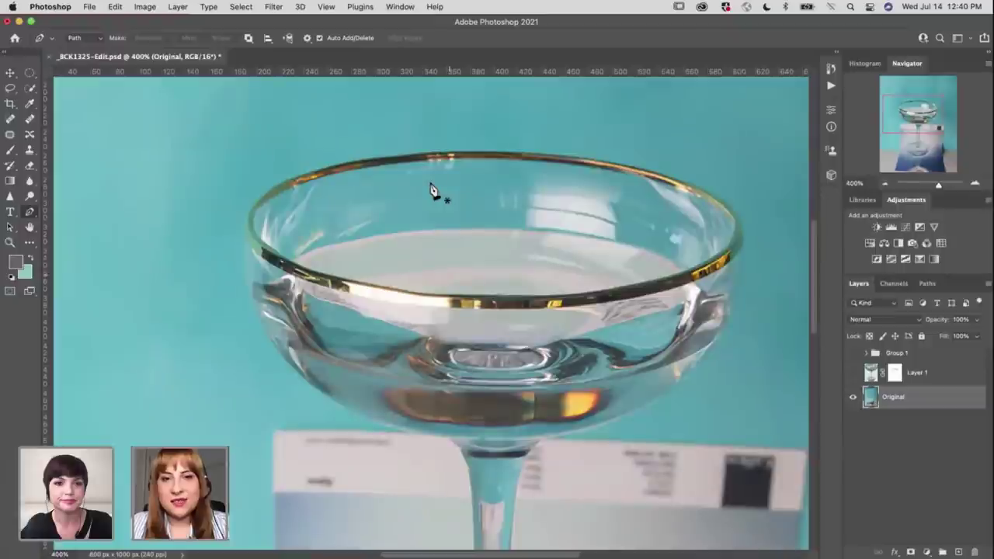
{"action": "scroll", "coordinate": [388, 199], "scroll_direction": "right", "scroll_amount": 3}
{"action": "scroll", "coordinate": [388, 199], "scroll_direction": "up", "scroll_amount": 1}
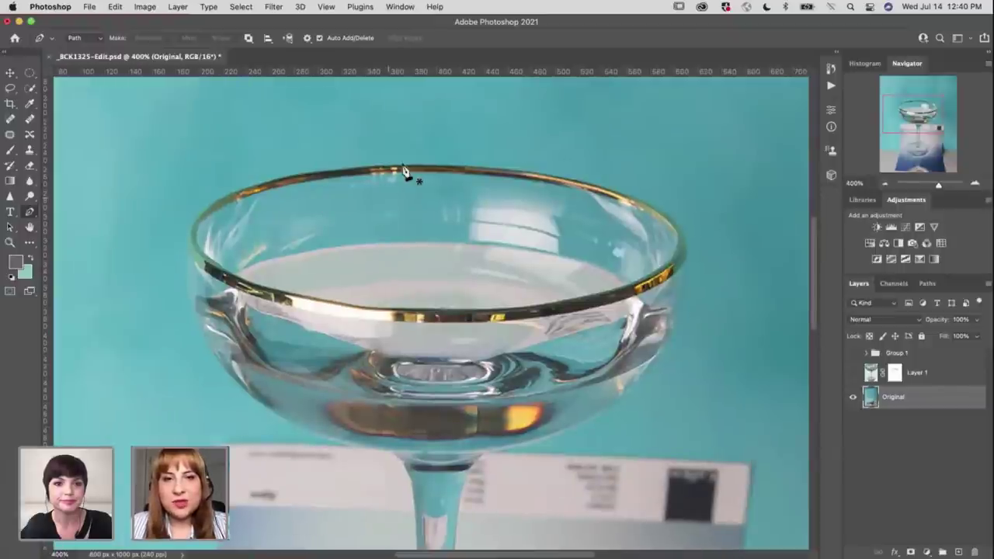
{"action": "left_click", "coordinate": [562, 185]}
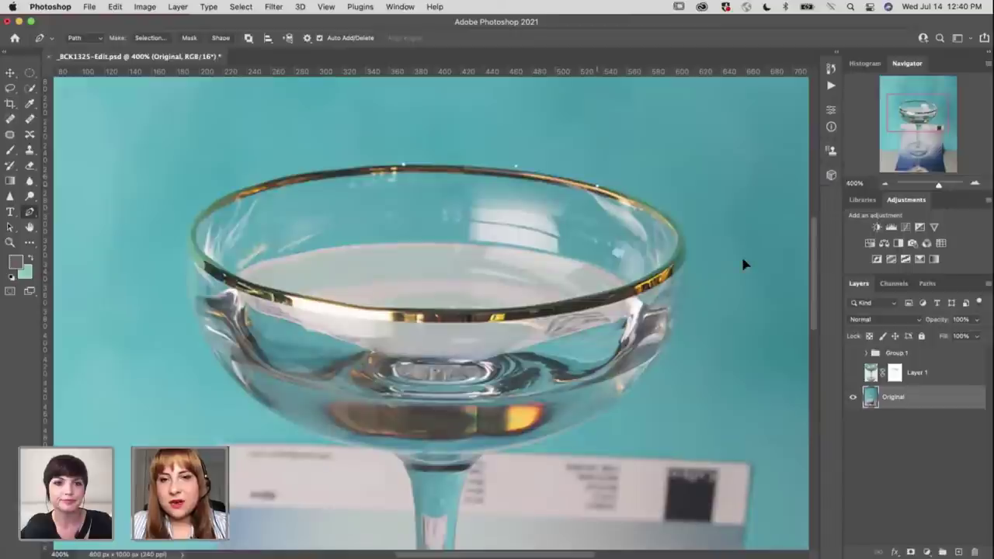
{"action": "left_click_drag", "start_coordinate": [684, 235], "coordinate": [691, 263]}
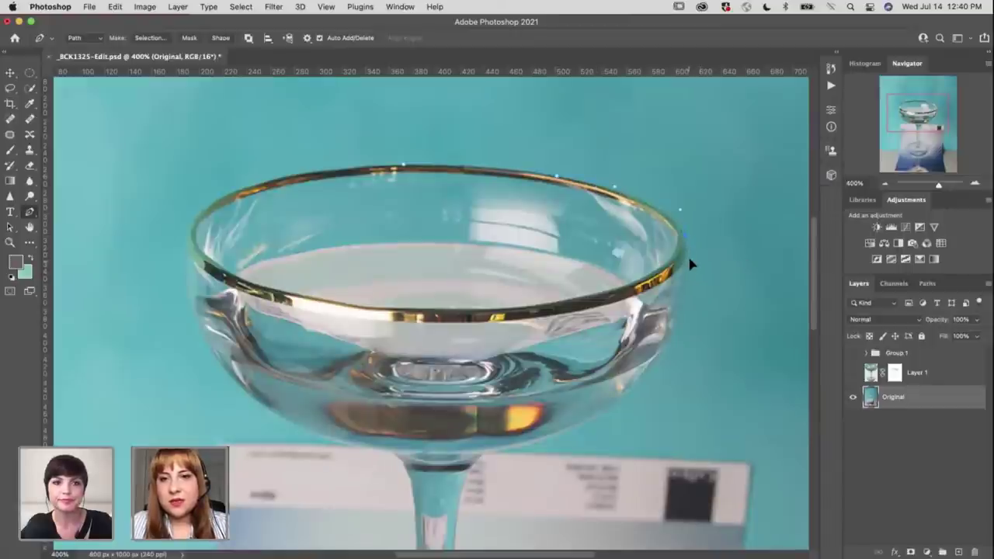
Continue the path down the right side of the bowl and along its curved underside towards the stem
{"action": "scroll", "coordinate": [659, 288], "scroll_direction": "down", "scroll_amount": 1}
{"action": "scroll", "coordinate": [686, 183], "scroll_direction": "down", "scroll_amount": 5}
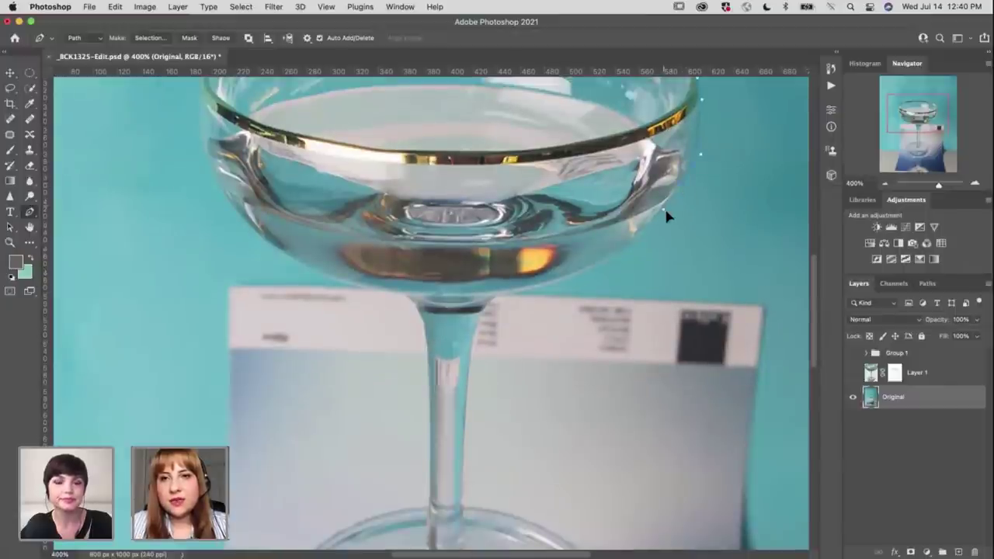
{"action": "left_click_drag", "start_coordinate": [667, 212], "coordinate": [662, 215]}
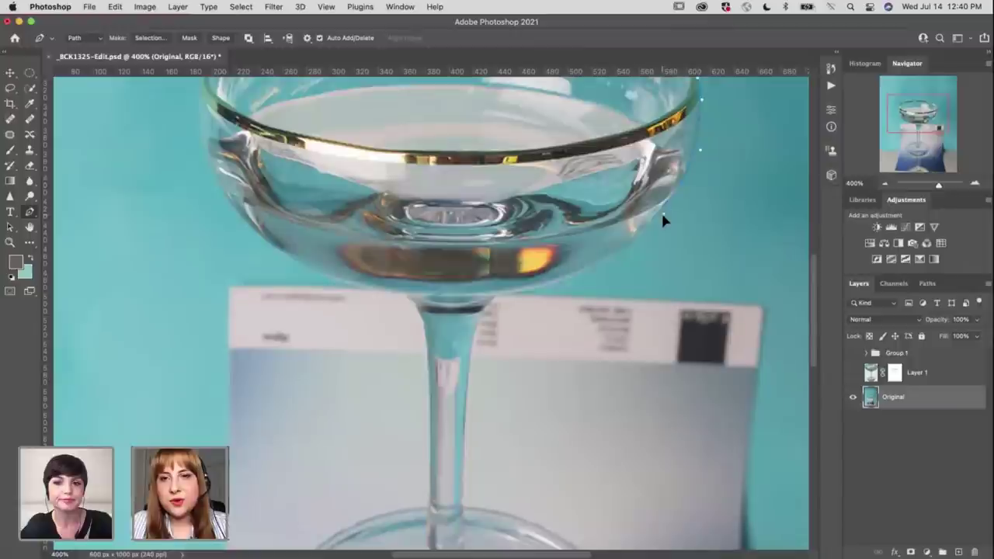
{"action": "scroll", "coordinate": [590, 205], "scroll_direction": "down", "scroll_amount": 2}
{"action": "scroll", "coordinate": [590, 206], "scroll_direction": "left", "scroll_amount": 1}
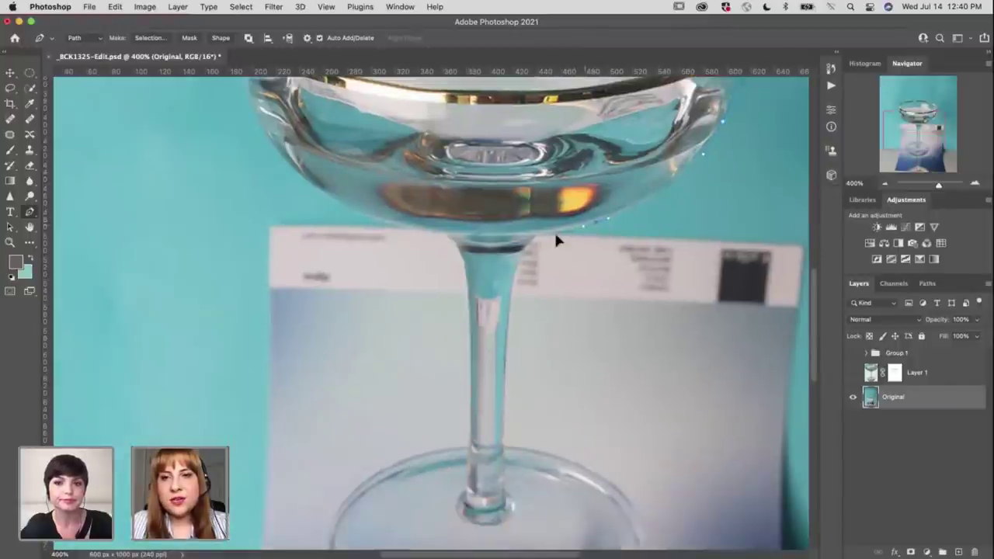
{"action": "left_click_drag", "start_coordinate": [554, 238], "coordinate": [526, 246]}
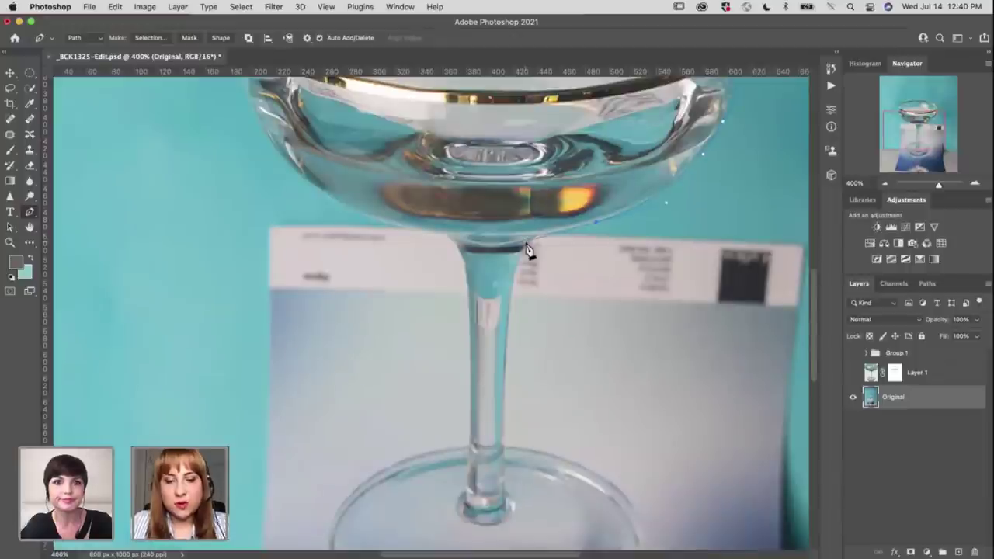
Add closely spaced anchor points to the path where the bowl's underside curves into the top of the stem
{"action": "scroll", "coordinate": [525, 248], "scroll_direction": "up", "scroll_amount": 1}
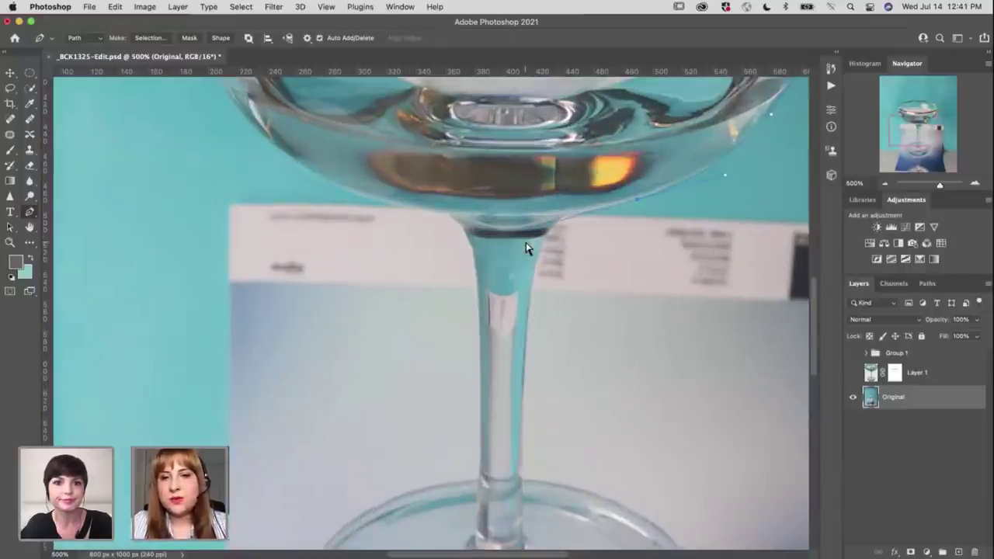
{"action": "scroll", "coordinate": [522, 218], "scroll_direction": "up", "scroll_amount": 1}
{"action": "scroll", "coordinate": [523, 224], "scroll_direction": "right", "scroll_amount": 2}
{"action": "scroll", "coordinate": [523, 224], "scroll_direction": "up", "scroll_amount": 1}
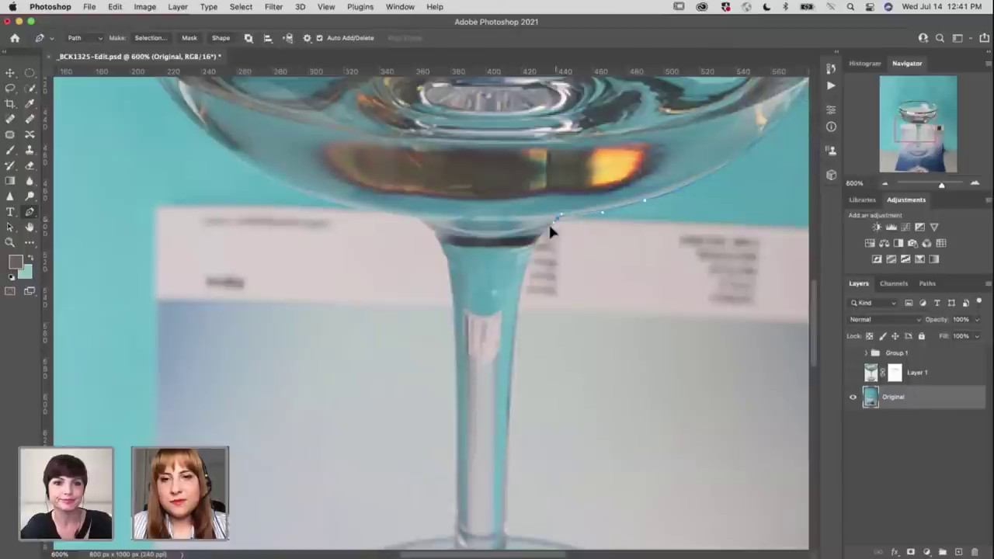
{"action": "left_click", "coordinate": [545, 225]}
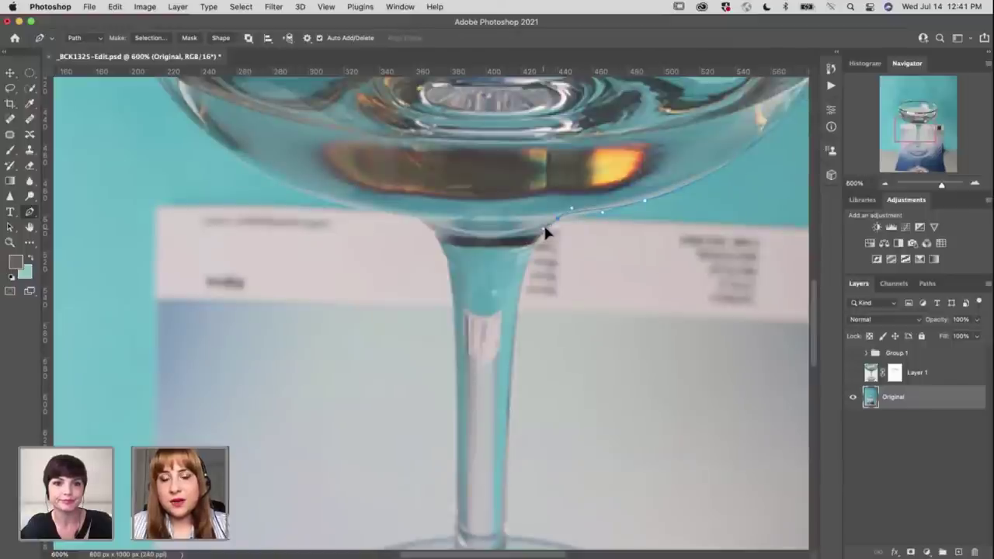
Trace the path down the right edge of the stem to just above the glass's round foot
{"action": "scroll", "coordinate": [540, 198], "scroll_direction": "down", "scroll_amount": 3}
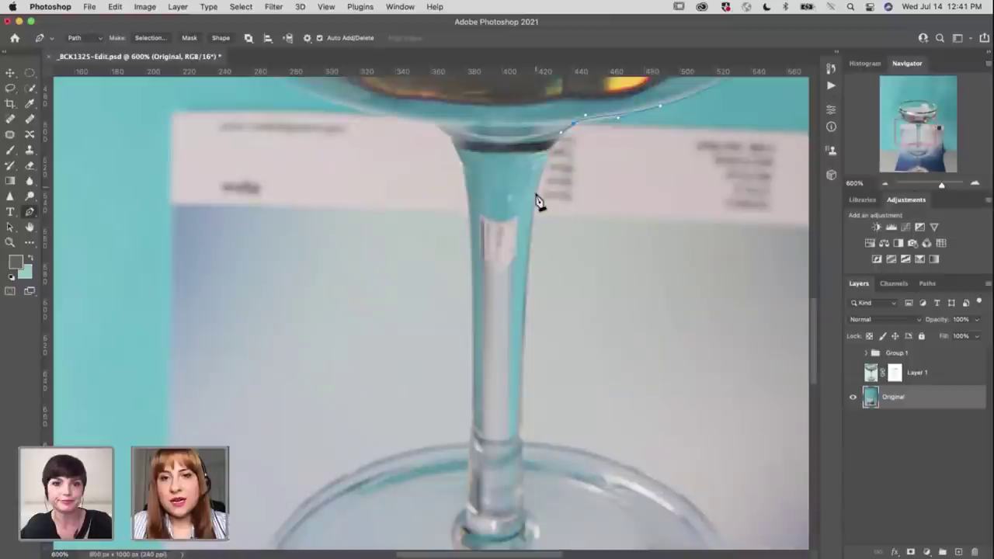
{"action": "left_click", "coordinate": [526, 209]}
{"action": "left_click", "coordinate": [528, 235]}
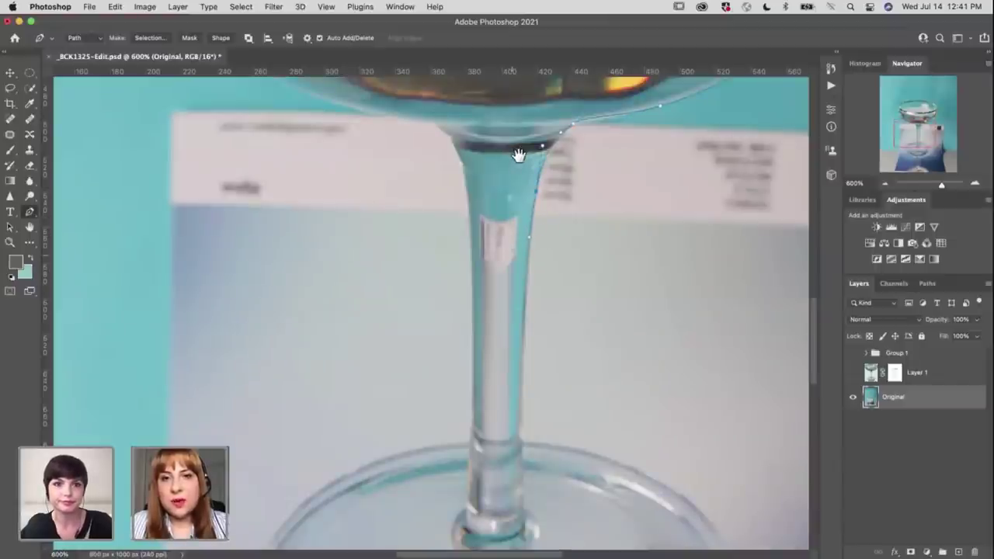
{"action": "scroll", "coordinate": [525, 233], "scroll_direction": "down", "scroll_amount": 3}
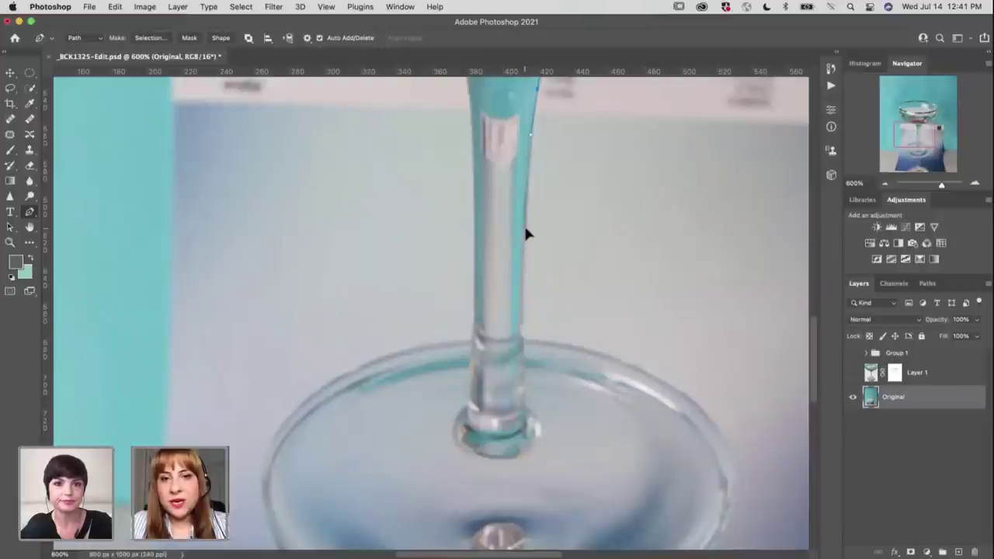
{"action": "left_click", "coordinate": [523, 264]}
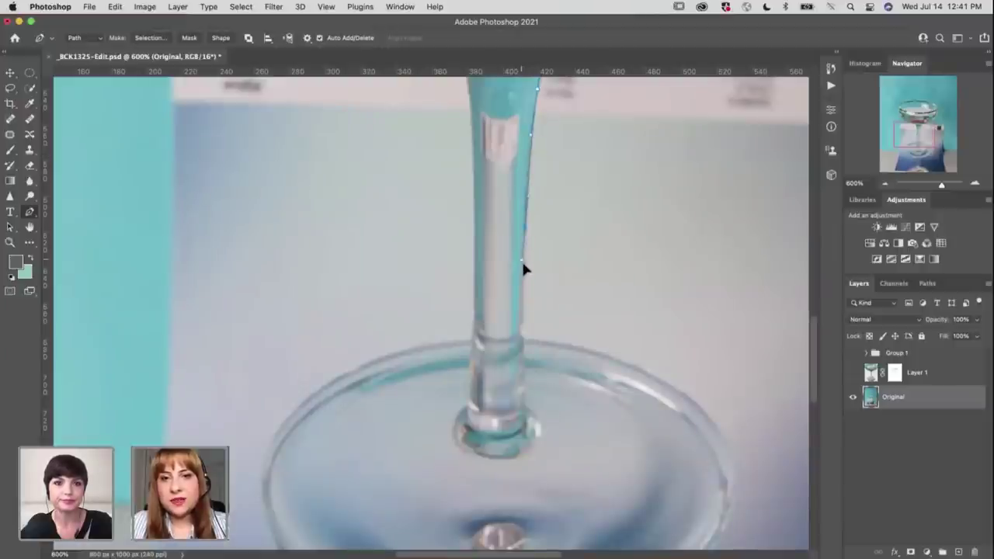
{"action": "scroll", "coordinate": [497, 233], "scroll_direction": "down", "scroll_amount": 3}
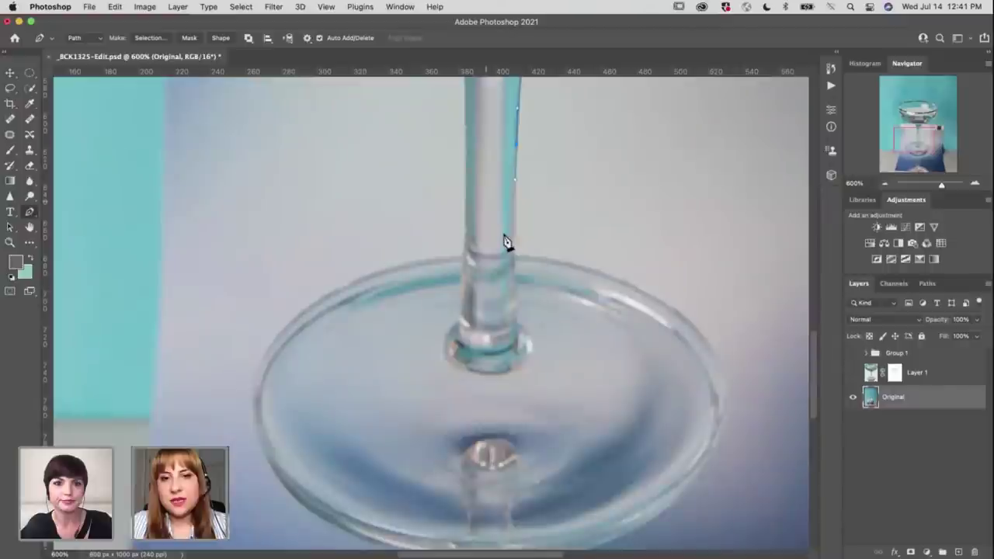
{"action": "left_click", "coordinate": [513, 227]}
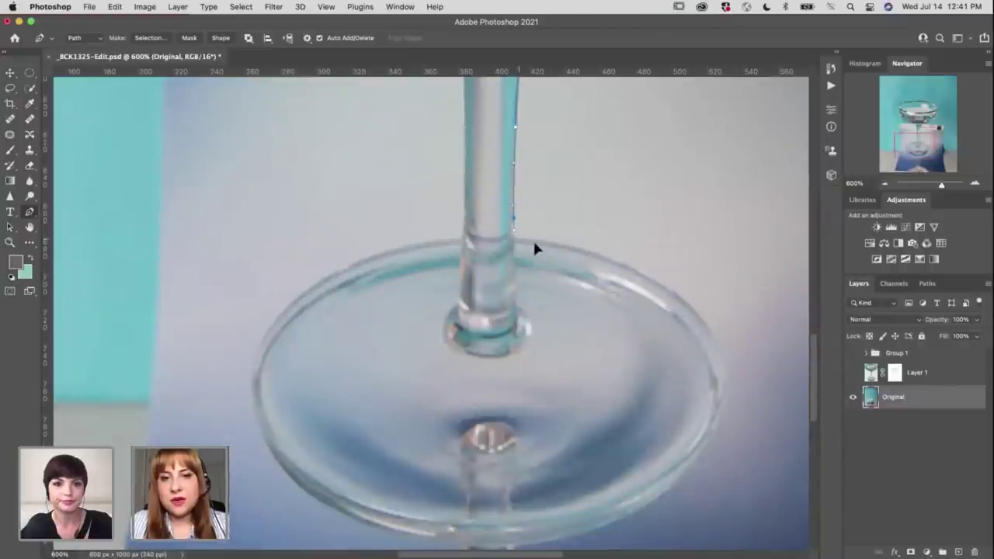
Continue the path from the stem onto the round foot and trace around the foot's right edge
{"action": "left_click", "coordinate": [519, 240]}
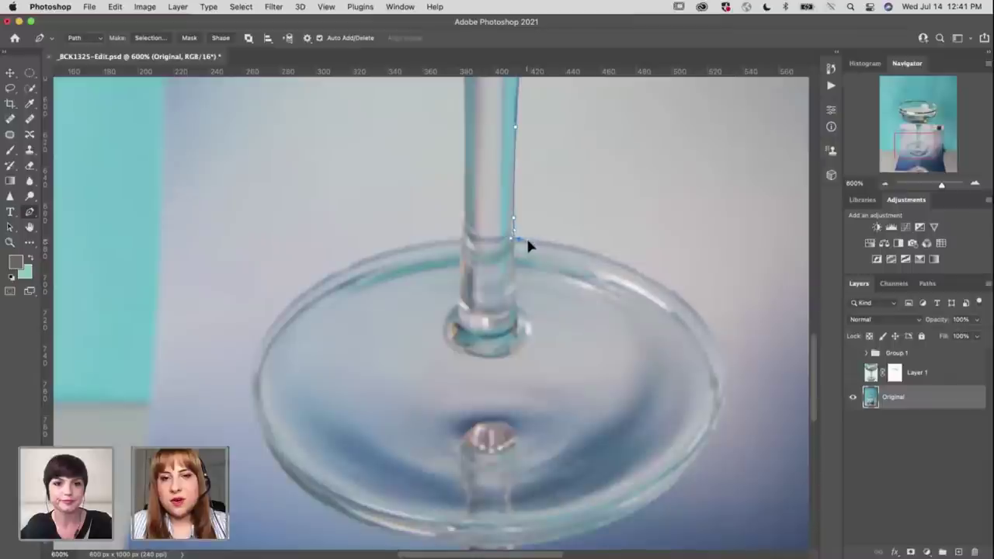
{"action": "scroll", "coordinate": [613, 229], "scroll_direction": "down", "scroll_amount": 2}
{"action": "scroll", "coordinate": [614, 229], "scroll_direction": "right", "scroll_amount": 1}
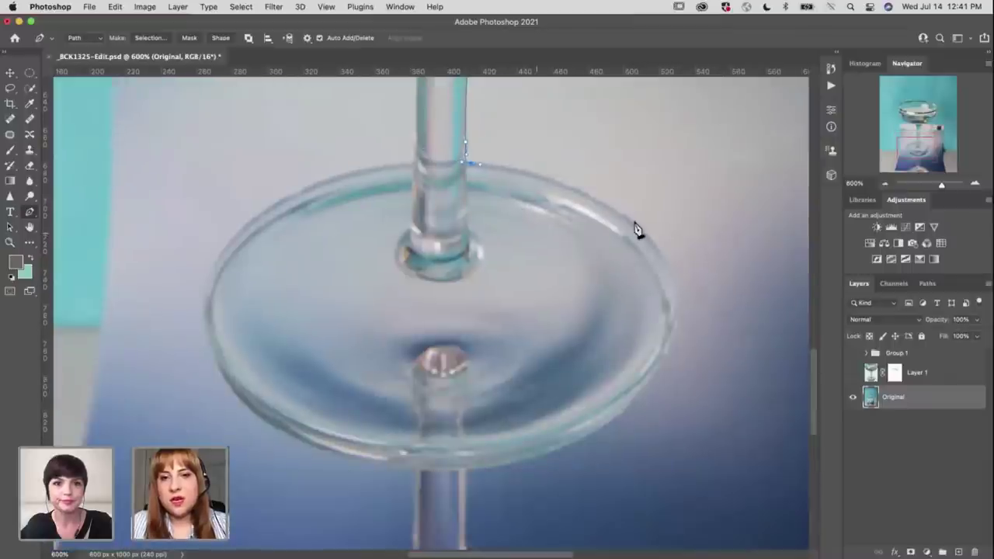
{"action": "left_click_drag", "start_coordinate": [633, 218], "coordinate": [642, 235]}
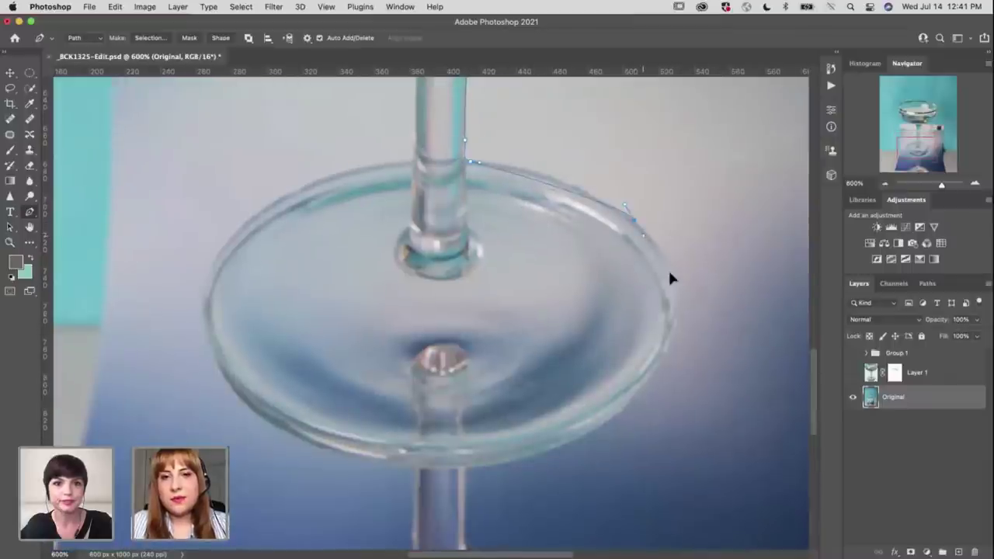
{"action": "left_click_drag", "start_coordinate": [671, 272], "coordinate": [686, 271]}
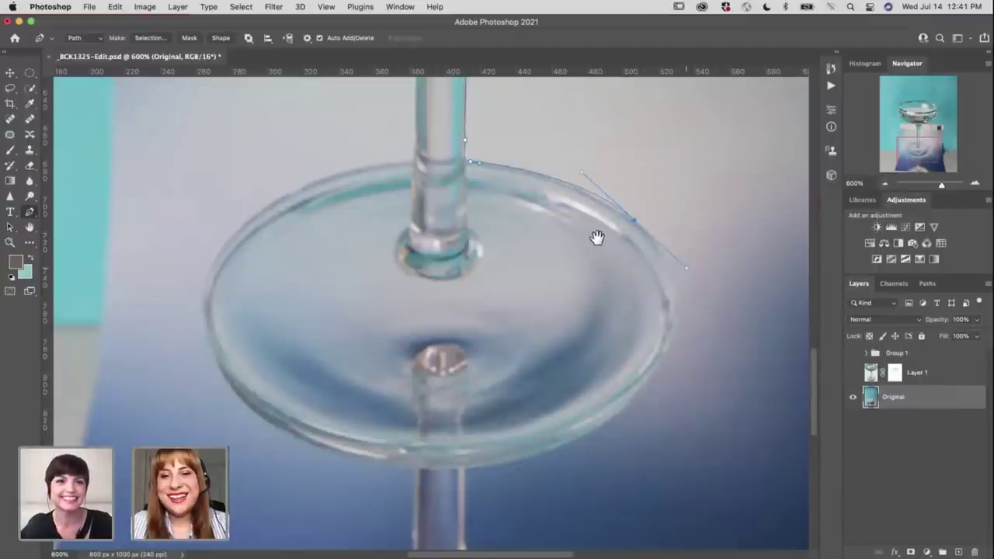
{"action": "scroll", "coordinate": [665, 268], "scroll_direction": "down", "scroll_amount": 5}
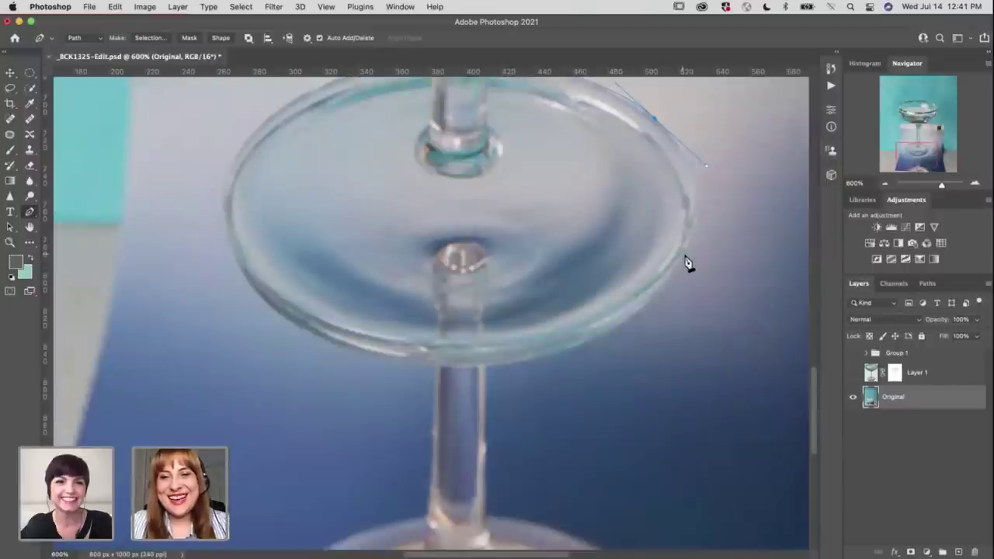
{"action": "left_click_drag", "start_coordinate": [664, 287], "coordinate": [662, 283]}
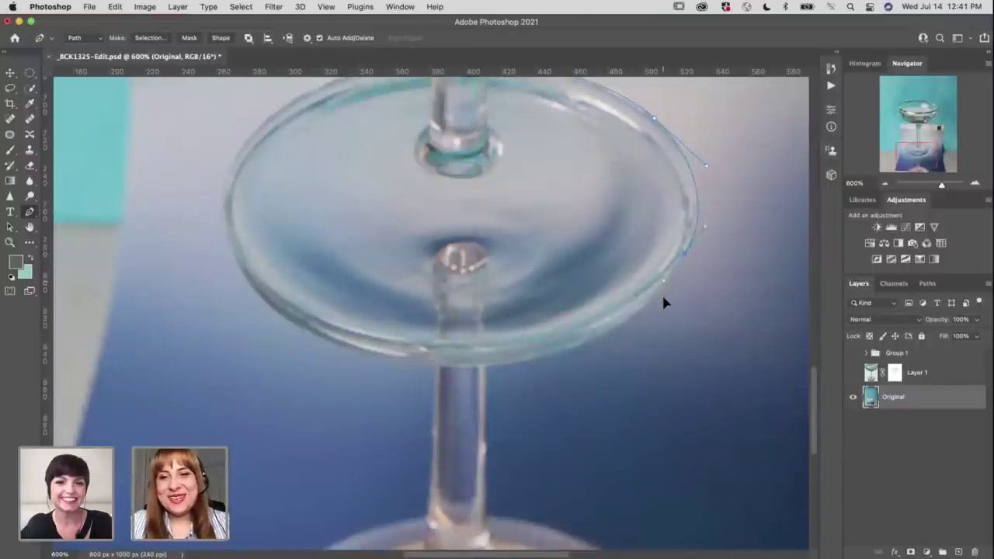
Curve the path along the foot's front edge to its leftmost point and adjust that anchor's direction handles
{"action": "scroll", "coordinate": [497, 334], "scroll_direction": "left", "scroll_amount": 3}
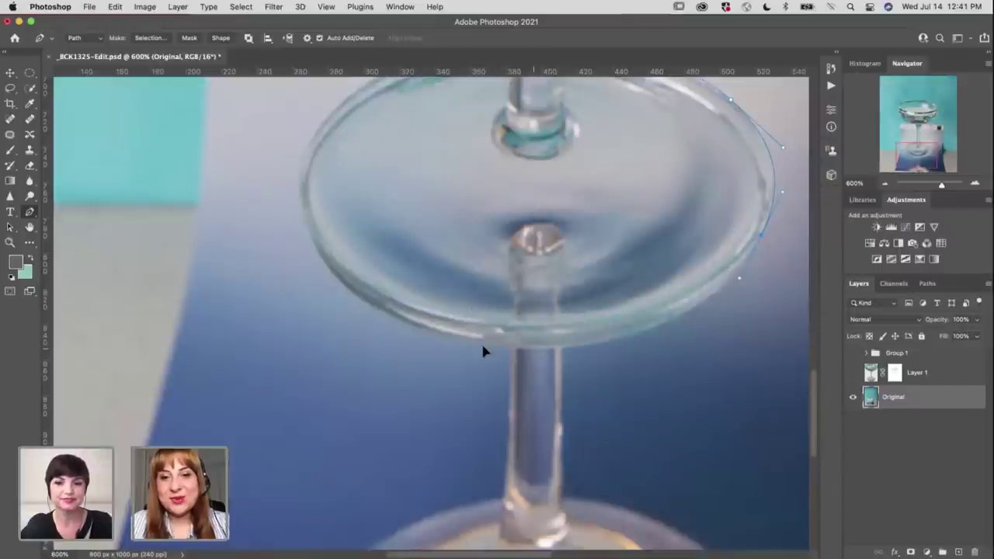
{"action": "left_click_drag", "start_coordinate": [534, 348], "coordinate": [440, 345]}
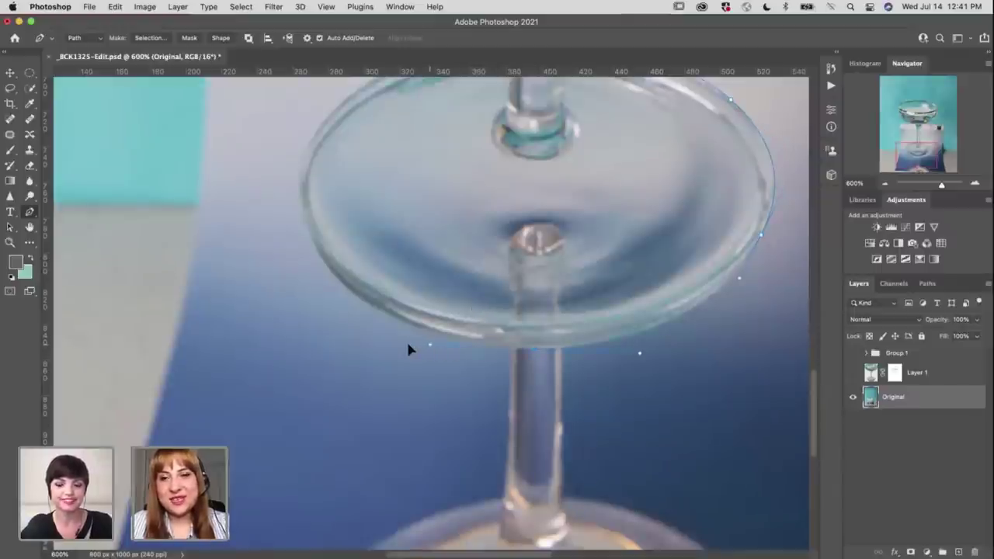
{"action": "scroll", "coordinate": [303, 222], "scroll_direction": "up", "scroll_amount": 2}
{"action": "scroll", "coordinate": [303, 222], "scroll_direction": "left", "scroll_amount": 1}
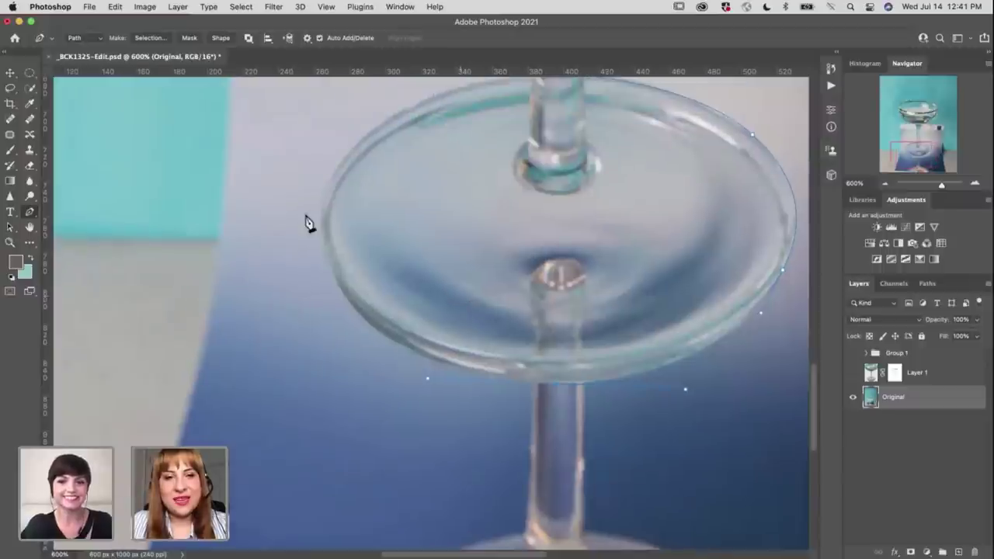
{"action": "left_click", "coordinate": [322, 207]}
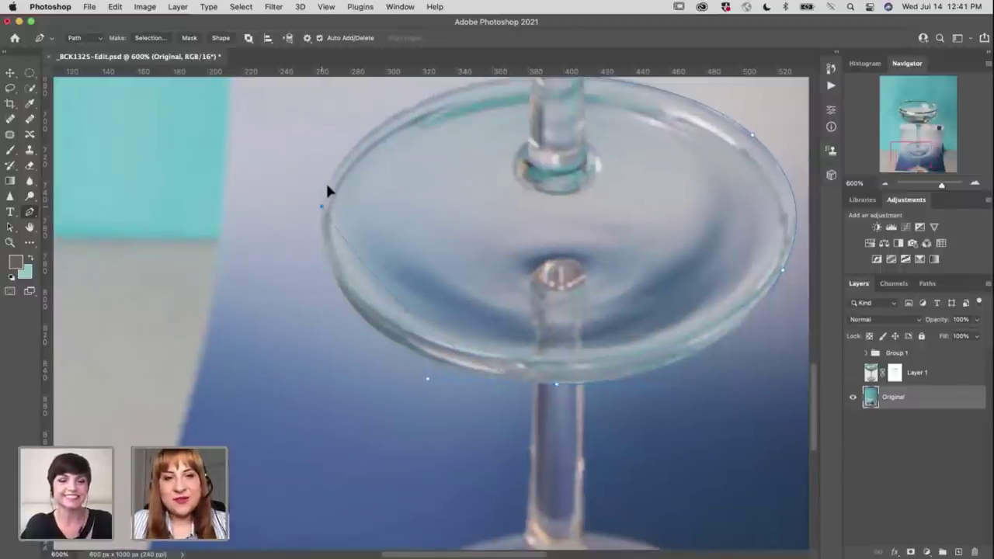
{"action": "left_click_drag", "start_coordinate": [330, 149], "coordinate": [337, 110]}
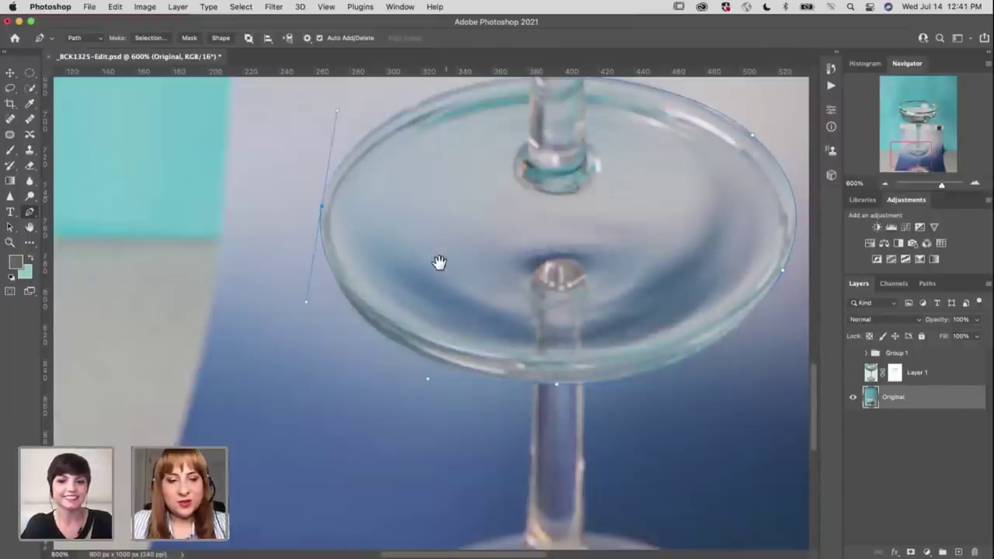
{"action": "scroll", "coordinate": [383, 178], "scroll_direction": "up", "scroll_amount": 3}
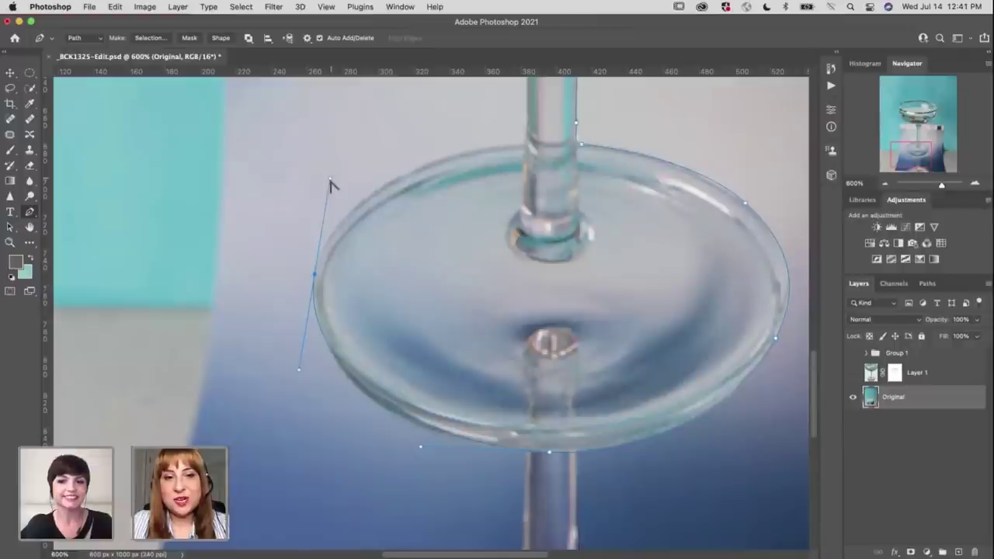
{"action": "left_click_drag", "start_coordinate": [321, 228], "coordinate": [323, 241]}
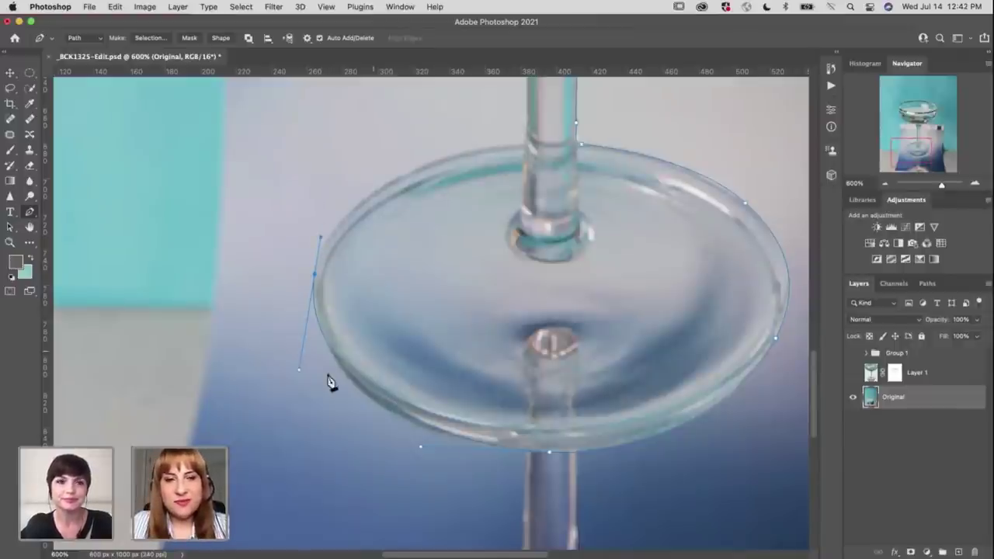
{"action": "left_click_drag", "start_coordinate": [299, 369], "coordinate": [313, 398]}
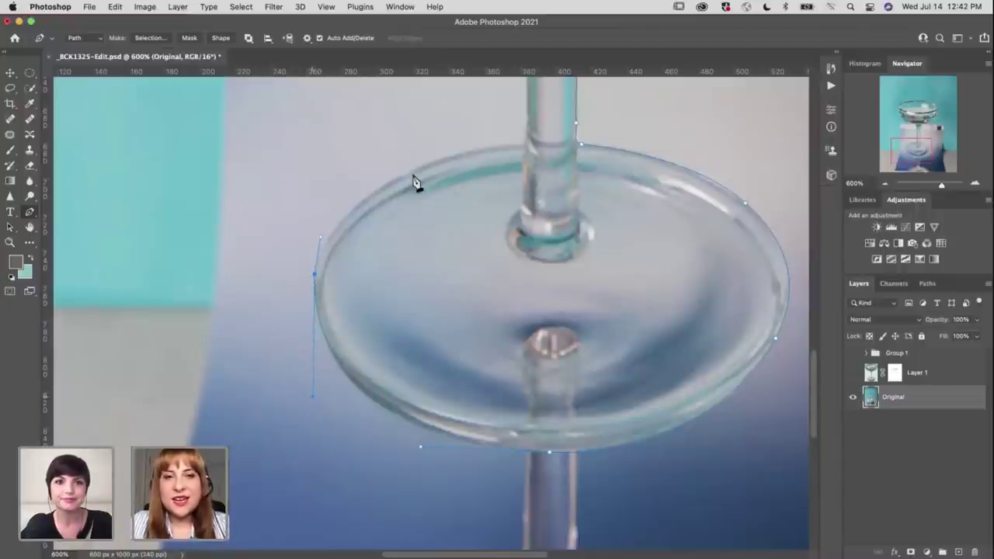
Trace the path along the foot's back left edge to the stem, shortening the curve handle to fit the glass
{"action": "left_click_drag", "start_coordinate": [451, 155], "coordinate": [520, 133]}
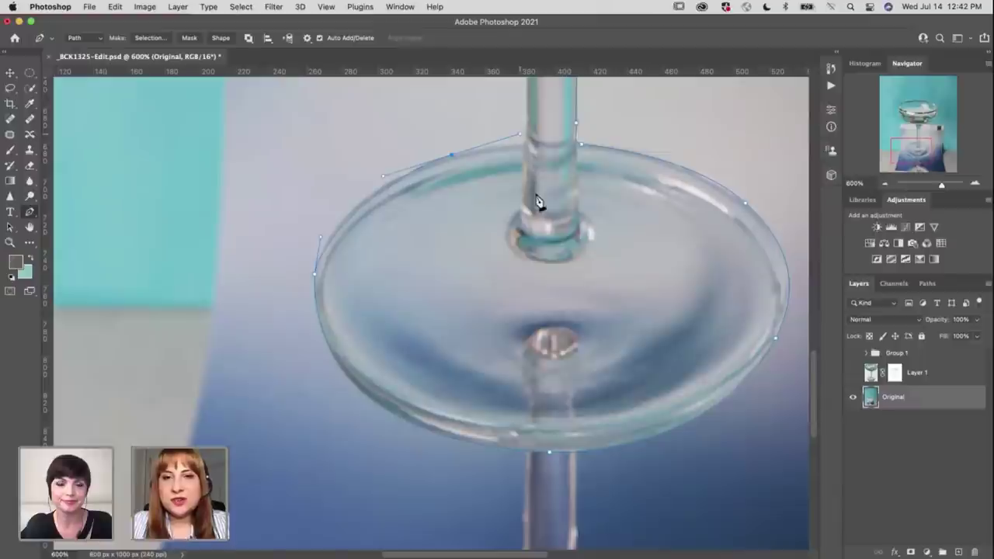
{"action": "right_click", "coordinate": [535, 192]}
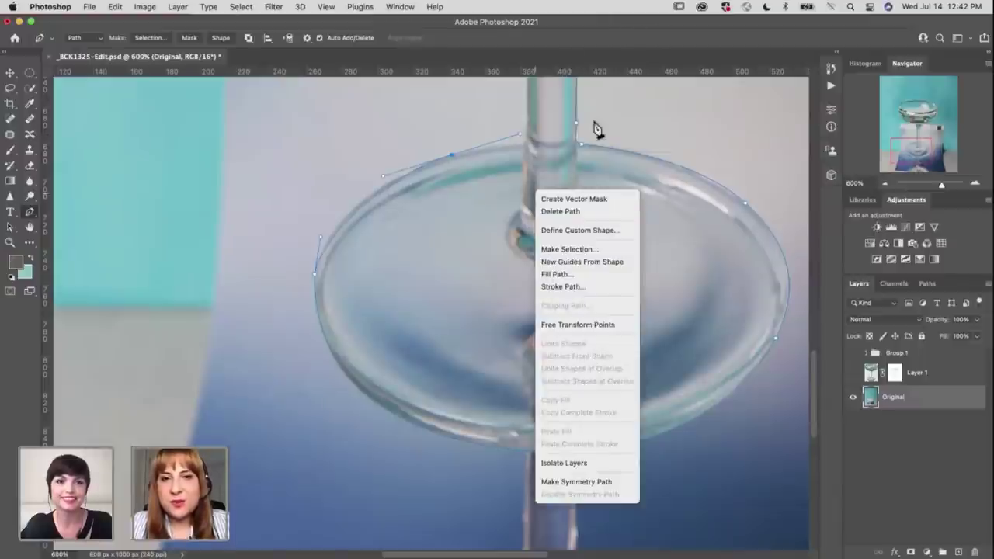
{"action": "key", "text": "Escape"}
{"action": "scroll", "coordinate": [492, 328], "scroll_direction": "up", "scroll_amount": 5}
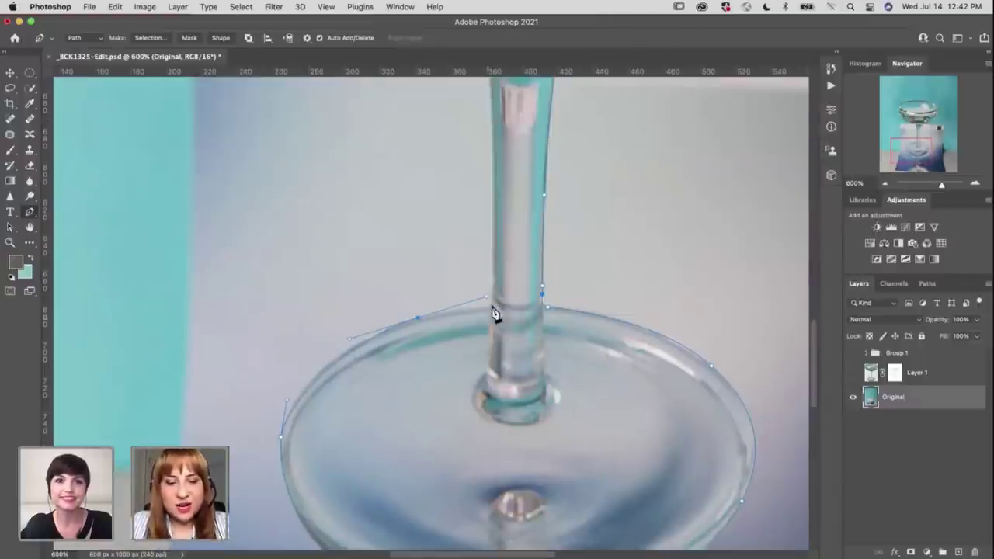
{"action": "left_click_drag", "start_coordinate": [486, 298], "coordinate": [445, 309]}
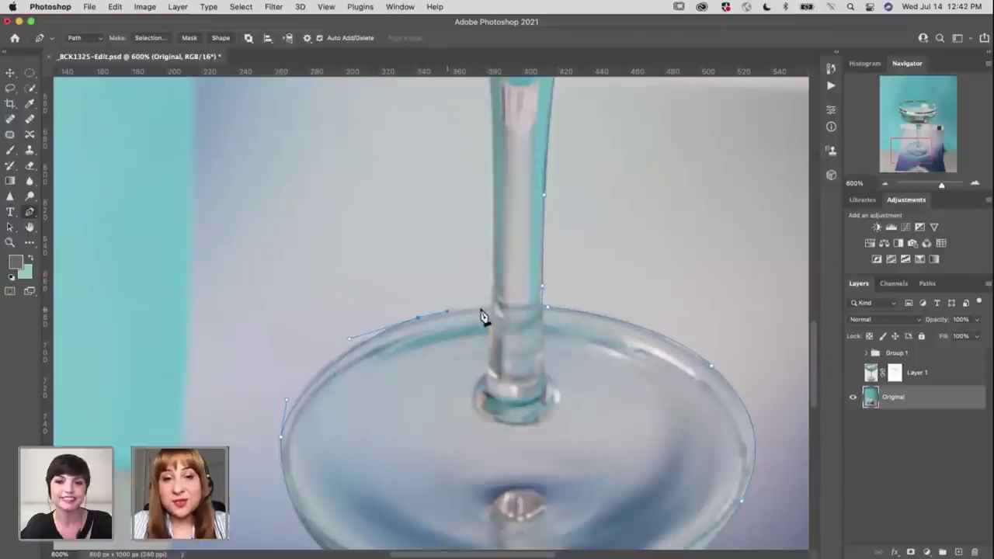
{"action": "left_click", "coordinate": [477, 308]}
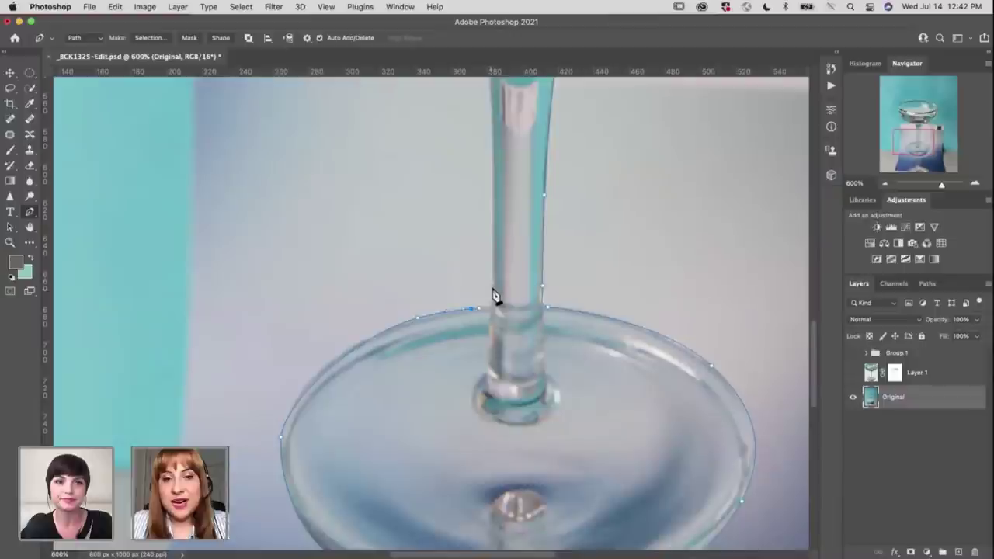
Trace the path up the left edge of the stem and around its flare onto the underside of the bowl
{"action": "left_click", "coordinate": [492, 252]}
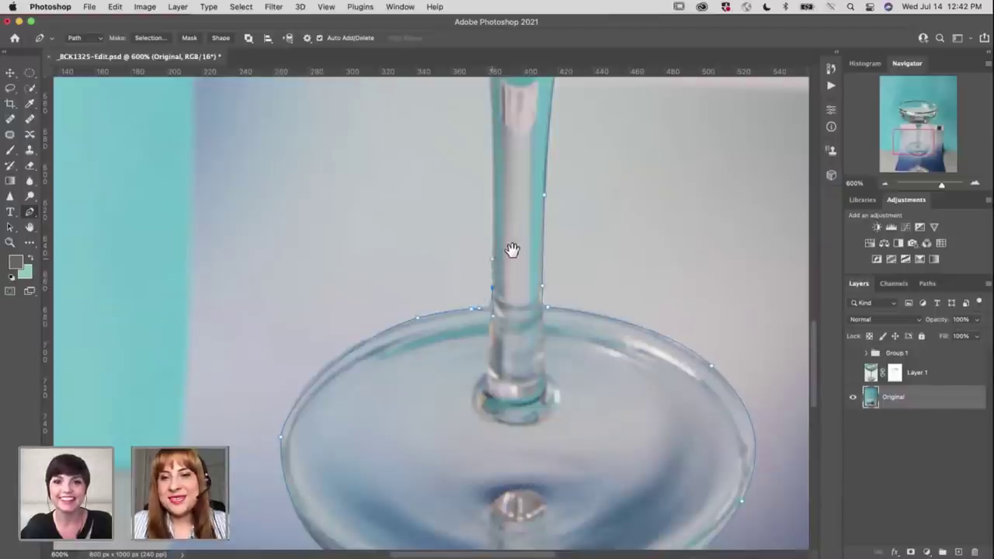
{"action": "left_click_drag", "start_coordinate": [512, 250], "coordinate": [509, 375]}
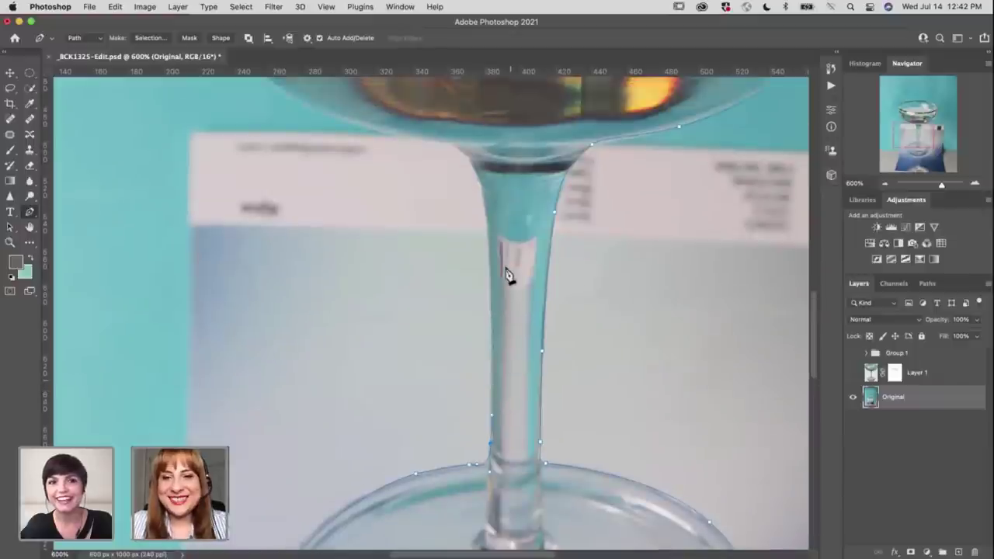
{"action": "left_click", "coordinate": [479, 187]}
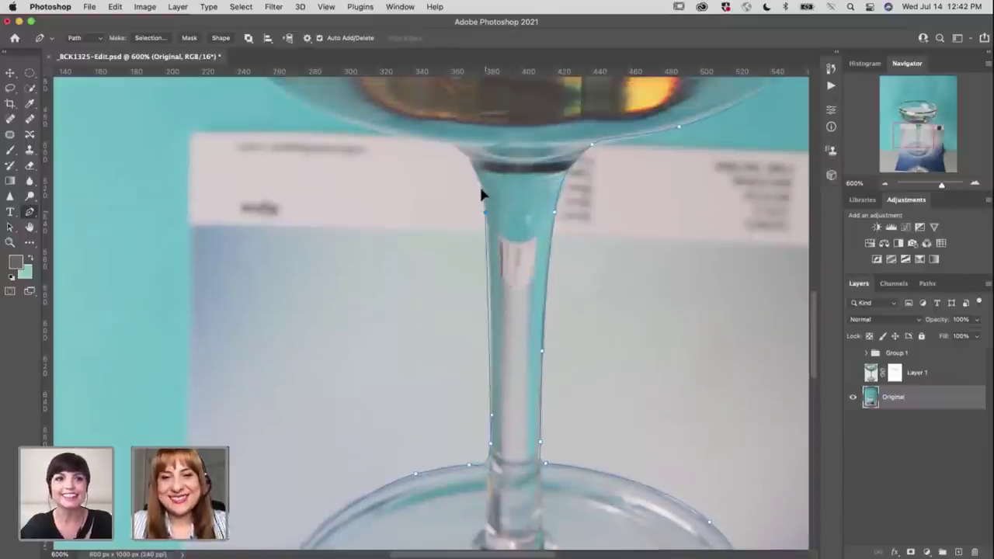
{"action": "scroll", "coordinate": [504, 349], "scroll_direction": "up", "scroll_amount": 2}
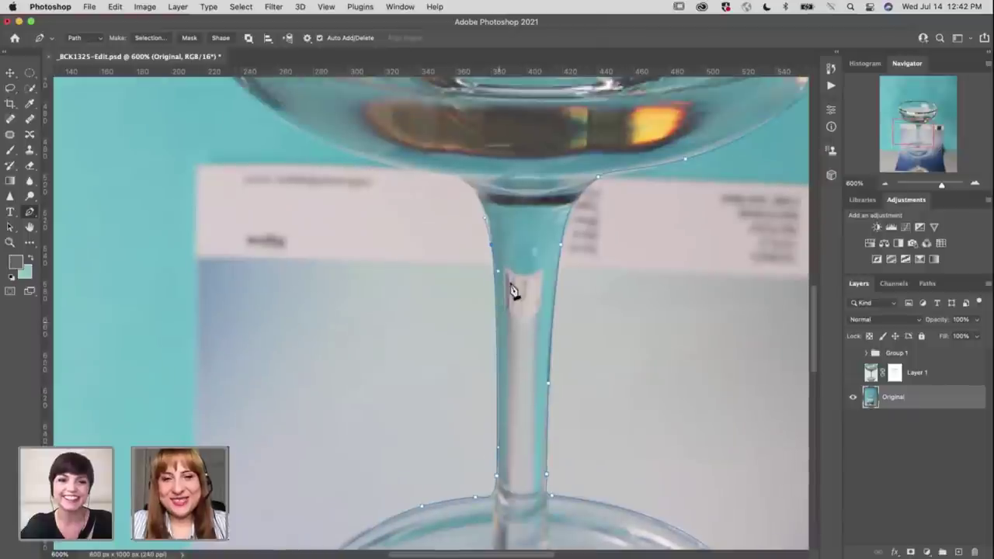
{"action": "scroll", "coordinate": [501, 264], "scroll_direction": "up", "scroll_amount": 3}
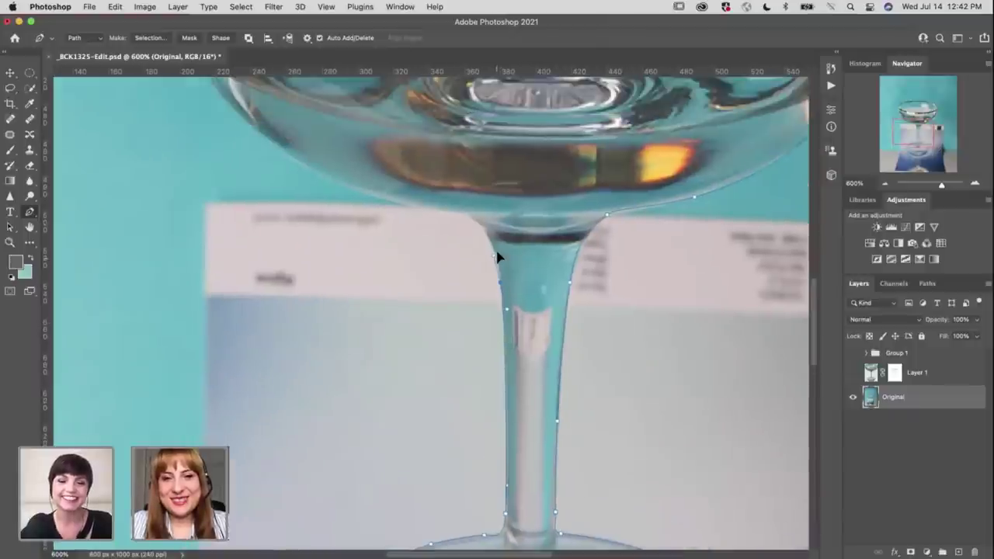
{"action": "left_click", "coordinate": [469, 216]}
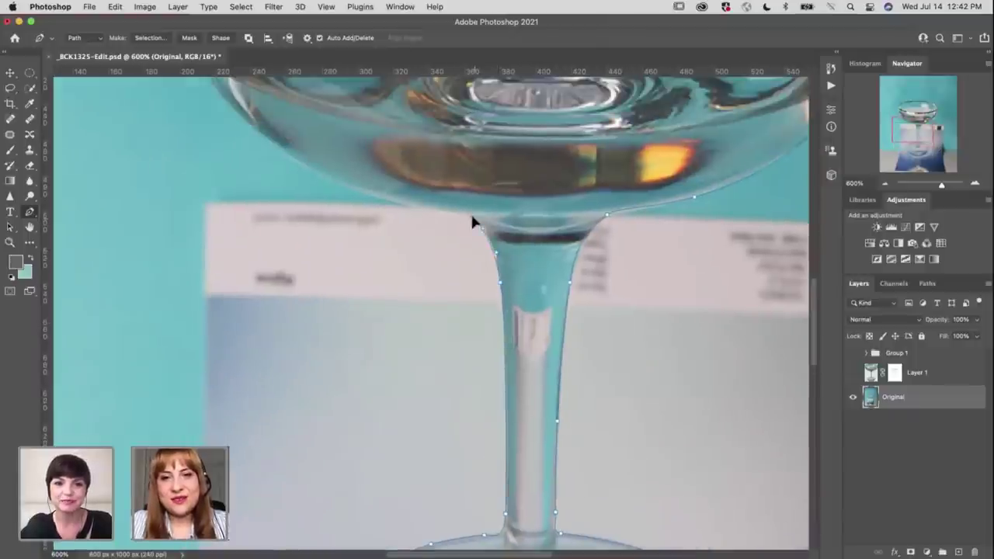
{"action": "left_click_drag", "start_coordinate": [388, 201], "coordinate": [369, 199]}
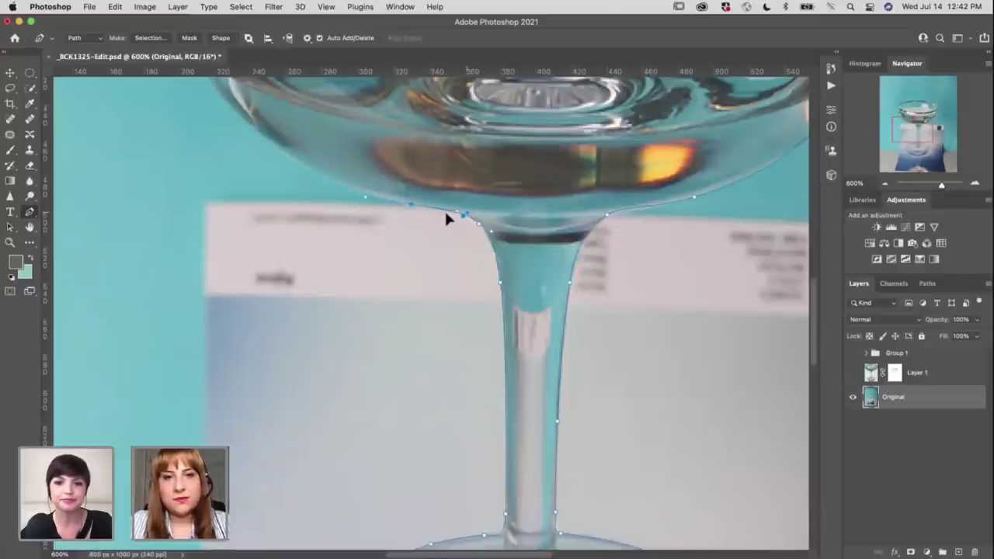
Curve the path up the left side of the bowl to the leftmost point of the gold rim
{"action": "left_click_drag", "start_coordinate": [484, 271], "coordinate": [533, 339]}
{"action": "scroll", "coordinate": [400, 292], "scroll_direction": "up", "scroll_amount": 3}
{"action": "scroll", "coordinate": [400, 291], "scroll_direction": "left", "scroll_amount": 3}
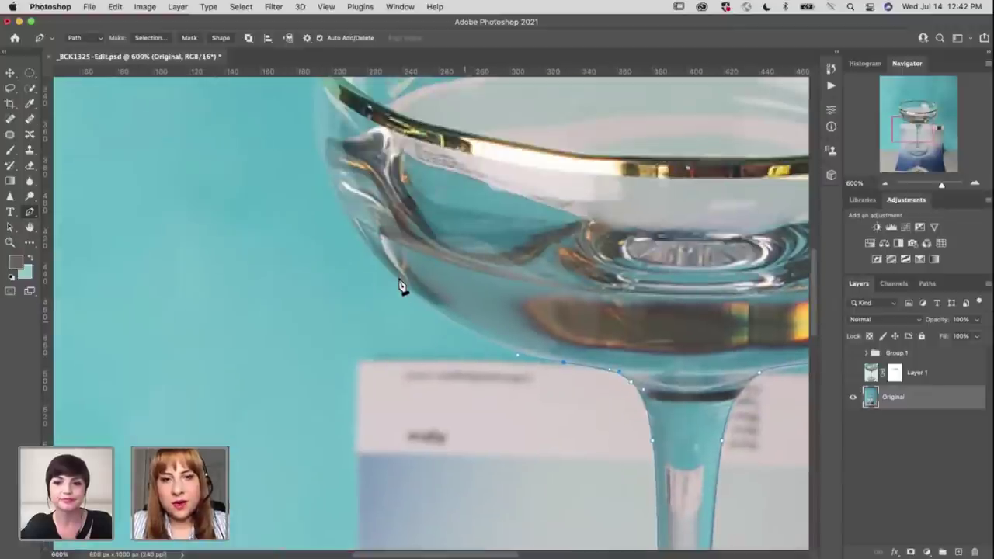
{"action": "left_click", "coordinate": [365, 223]}
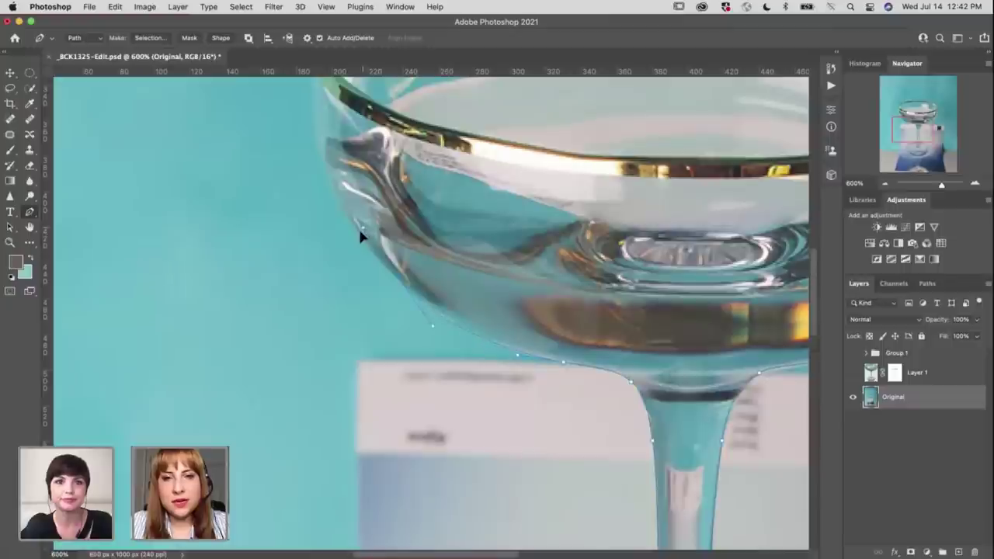
{"action": "scroll", "coordinate": [499, 288], "scroll_direction": "up", "scroll_amount": 3}
{"action": "scroll", "coordinate": [344, 328], "scroll_direction": "up", "scroll_amount": 1}
{"action": "scroll", "coordinate": [343, 328], "scroll_direction": "right", "scroll_amount": 1}
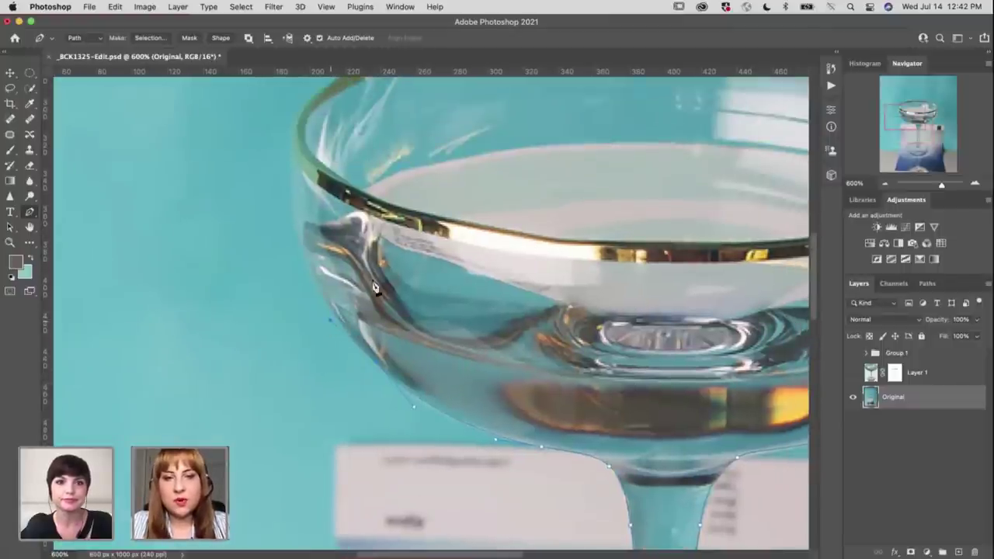
{"action": "scroll", "coordinate": [324, 309], "scroll_direction": "up", "scroll_amount": 5}
{"action": "scroll", "coordinate": [323, 309], "scroll_direction": "left", "scroll_amount": 1}
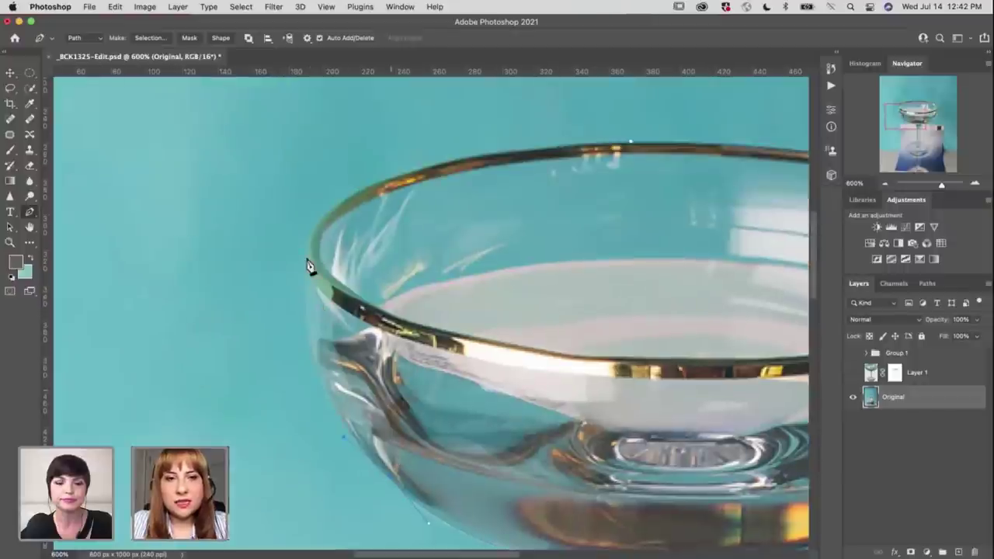
{"action": "left_click_drag", "start_coordinate": [307, 255], "coordinate": [328, 149]}
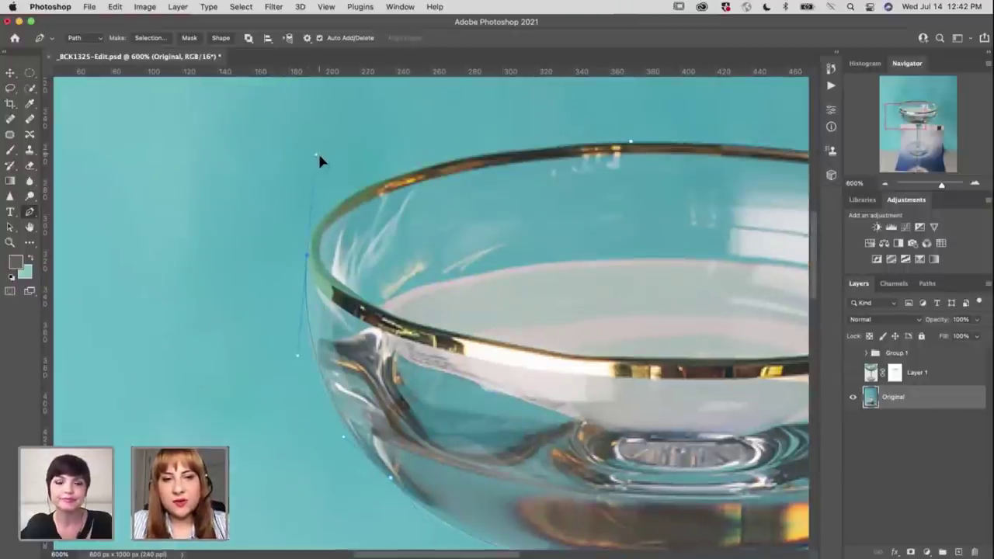
{"action": "left_click_drag", "start_coordinate": [327, 151], "coordinate": [326, 154]}
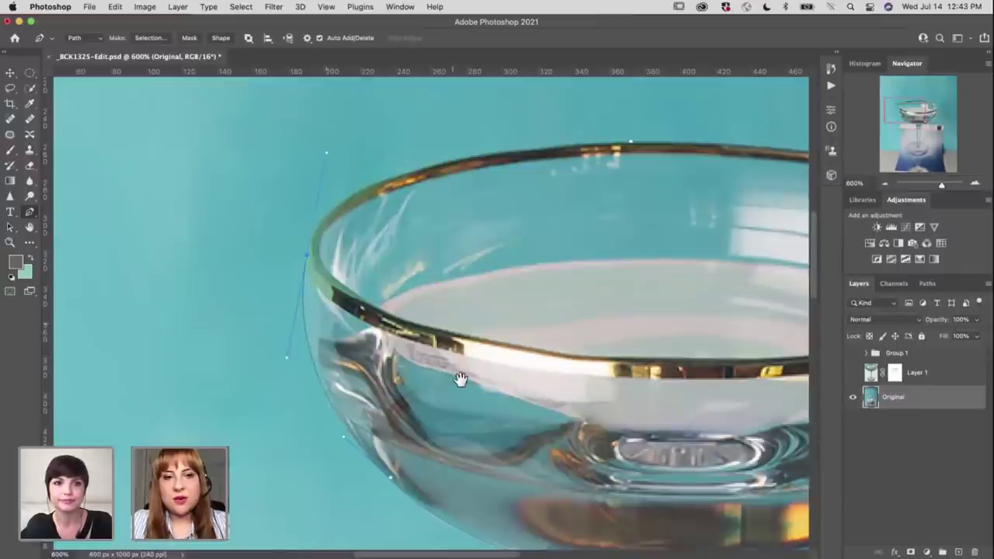
Close the path along the back of the gold rim and load the glass outline as a selection
{"action": "scroll", "coordinate": [409, 417], "scroll_direction": "up", "scroll_amount": 2}
{"action": "scroll", "coordinate": [410, 417], "scroll_direction": "right", "scroll_amount": 2}
{"action": "scroll", "coordinate": [267, 210], "scroll_direction": "up", "scroll_amount": 1}
{"action": "scroll", "coordinate": [267, 210], "scroll_direction": "right", "scroll_amount": 1}
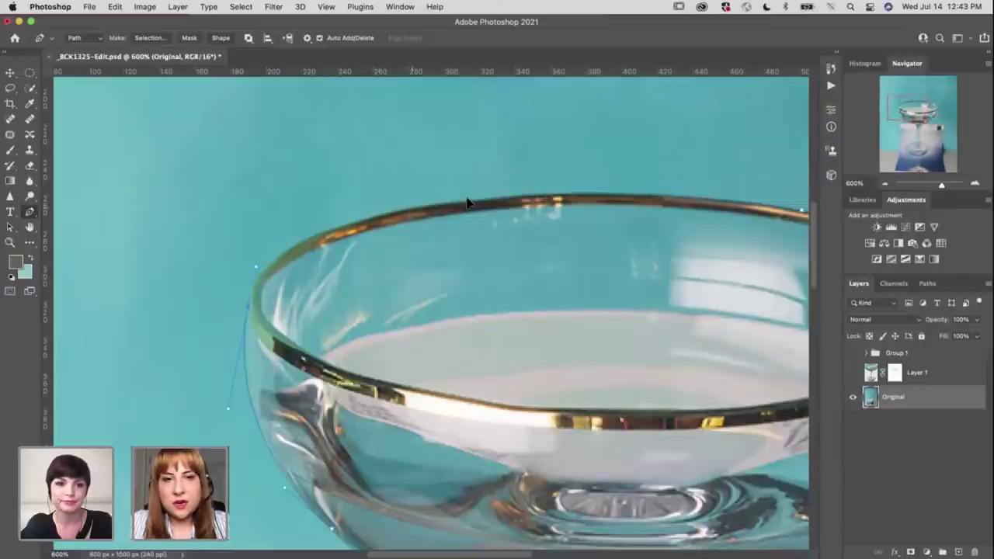
{"action": "left_click_drag", "start_coordinate": [468, 200], "coordinate": [577, 200]}
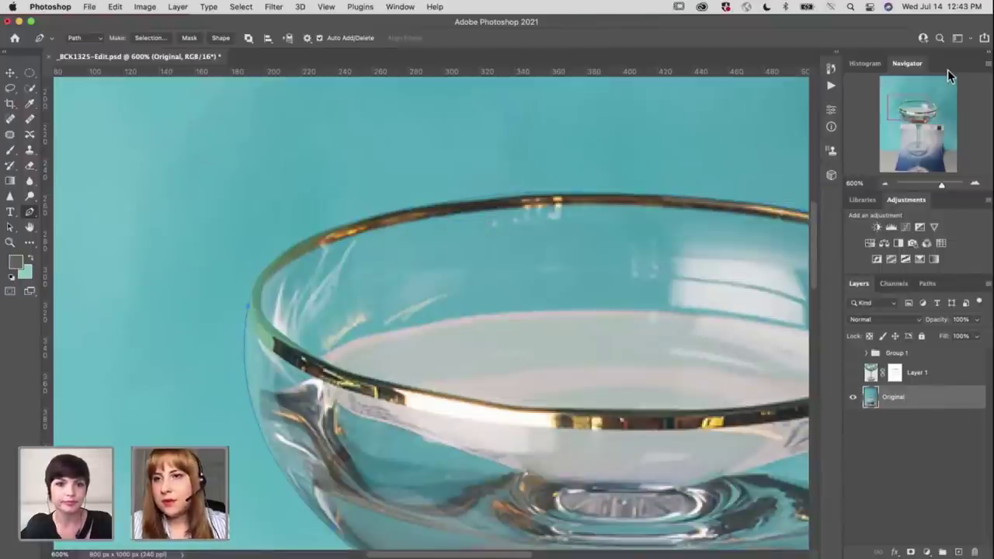
{"action": "left_click", "coordinate": [908, 551]}
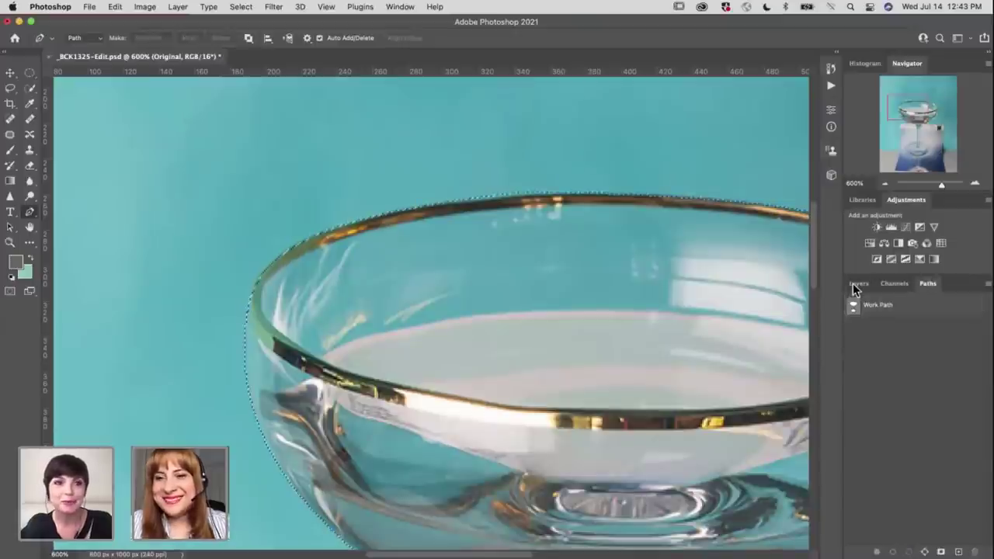
Copy the selected glass onto its own layer and hide the Original layer
{"action": "left_click", "coordinate": [856, 285]}
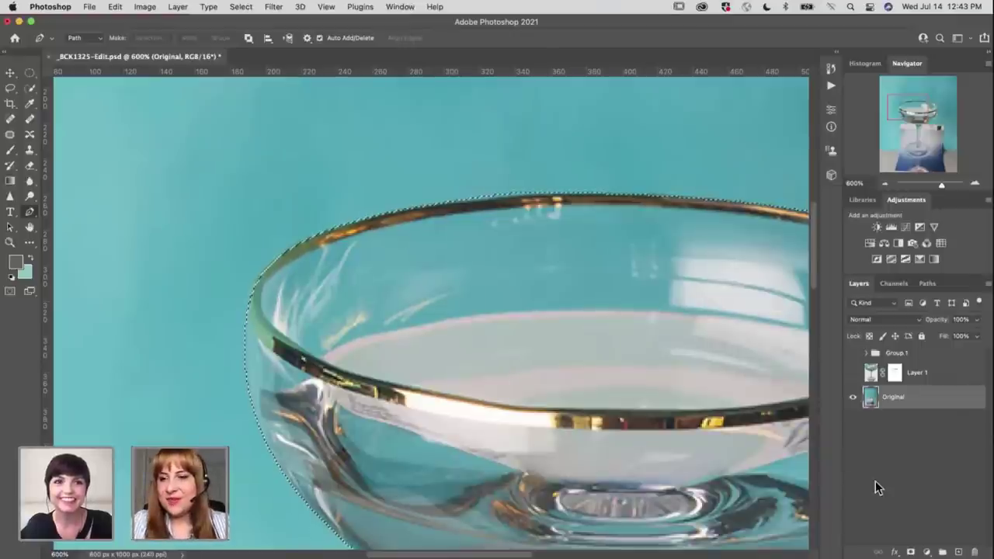
{"action": "key", "text": "super+j"}
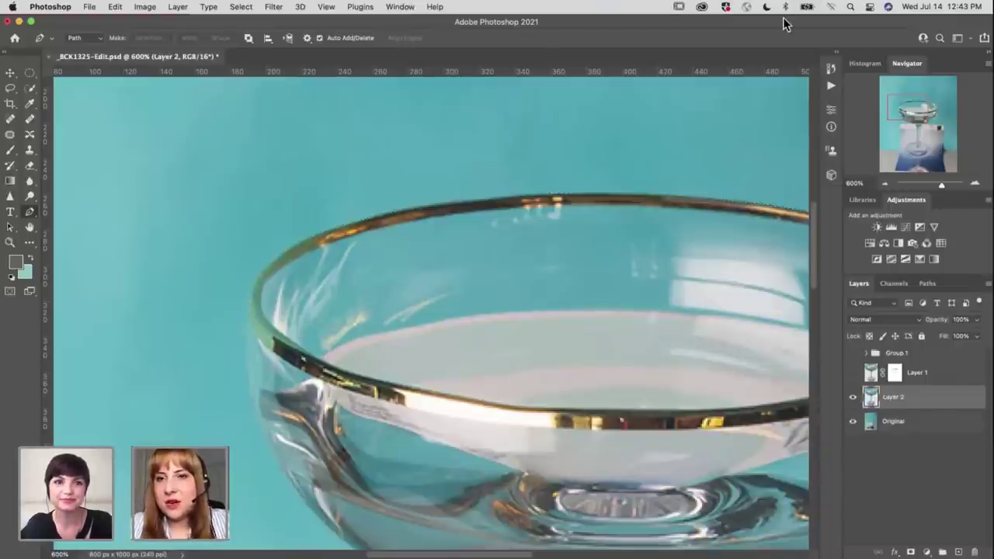
{"action": "left_click", "coordinate": [853, 421]}
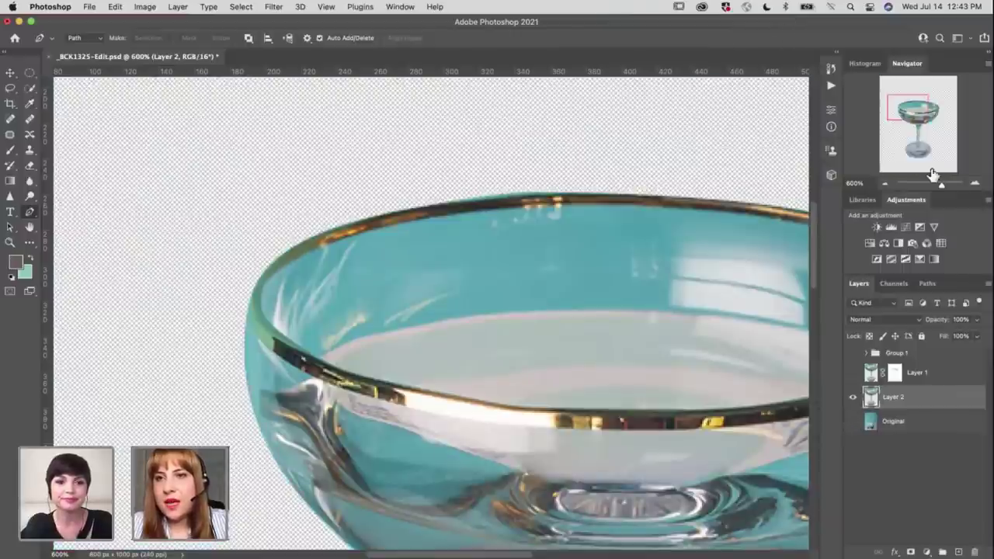
{"action": "left_click_drag", "start_coordinate": [937, 185], "coordinate": [934, 191]}
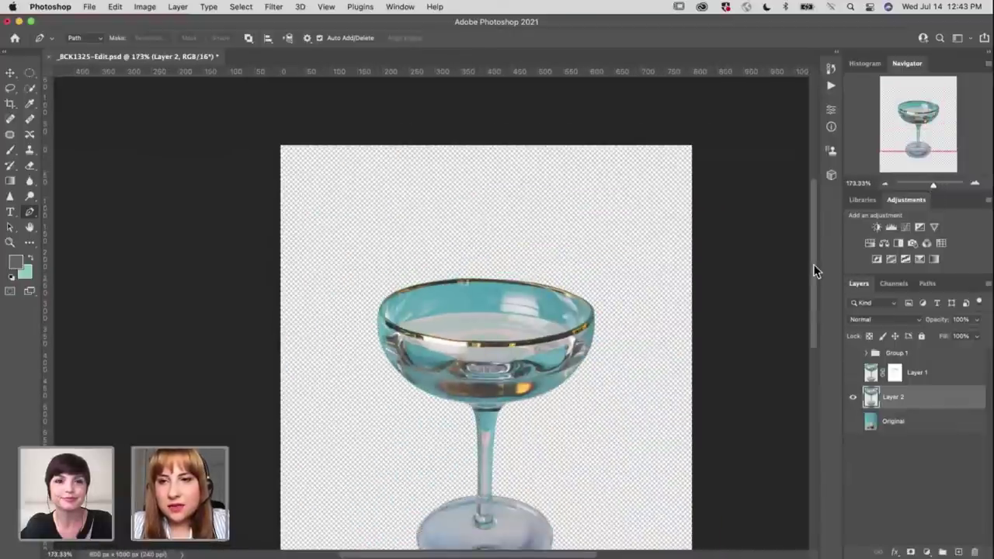
{"action": "scroll", "coordinate": [812, 292], "scroll_direction": "up", "scroll_amount": 1}
{"action": "scroll", "coordinate": [810, 302], "scroll_direction": "down", "scroll_amount": 3}
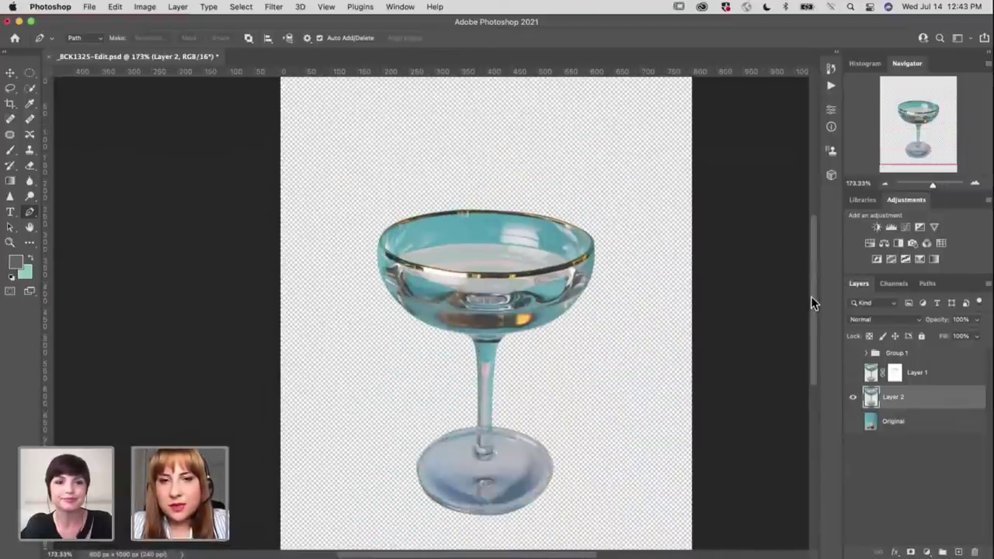
{"action": "scroll", "coordinate": [813, 289], "scroll_direction": "up", "scroll_amount": 2}
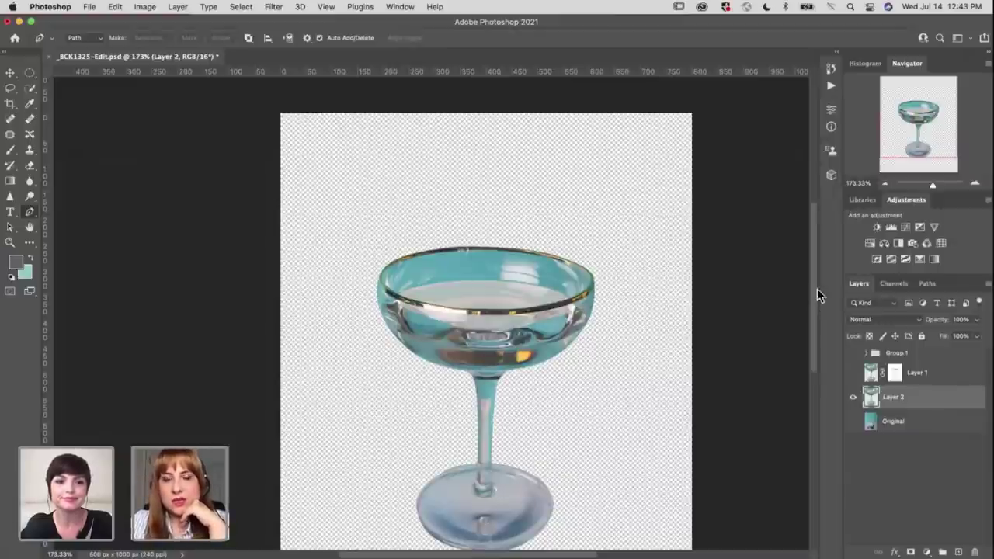
Add a Color Balance adjustment above the cut-out glass with midtones Cyan–Red at -23 and Yellow–Blue at +40
{"action": "left_click", "coordinate": [885, 245]}
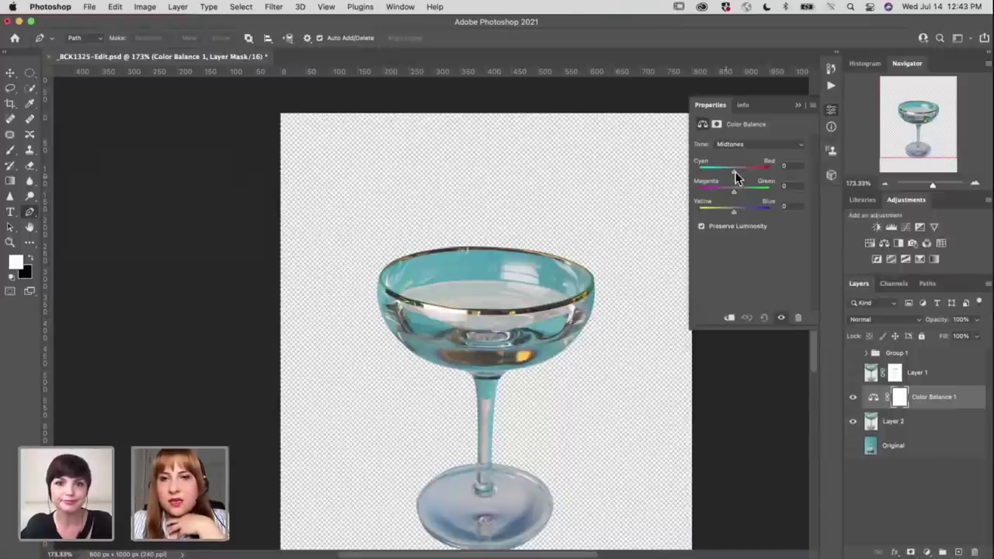
{"action": "left_click_drag", "start_coordinate": [729, 175], "coordinate": [726, 175]}
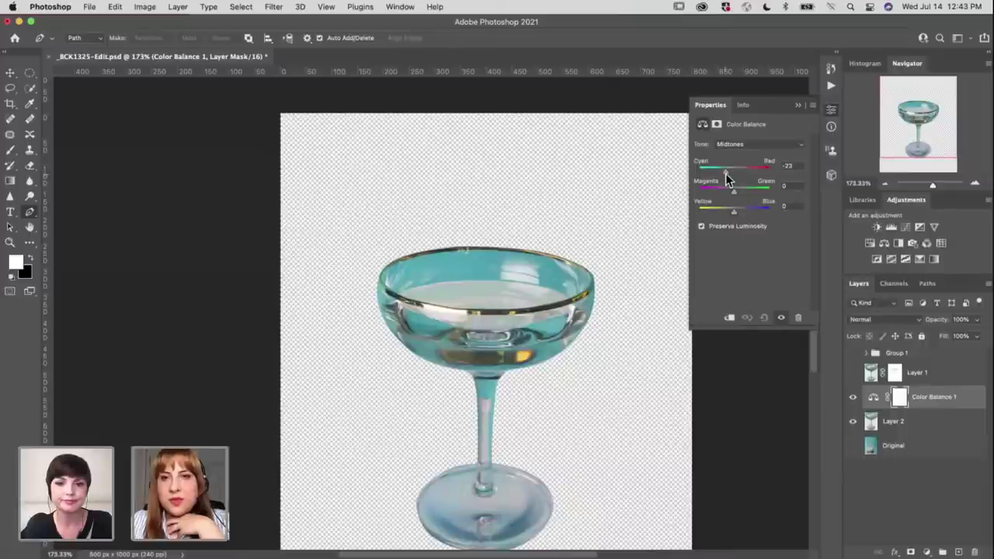
{"action": "left_click_drag", "start_coordinate": [734, 212], "coordinate": [749, 214]}
Set the Color Balance shadows to Cyan–Red -25 and Yellow–Blue +28
{"action": "left_click", "coordinate": [737, 143]}
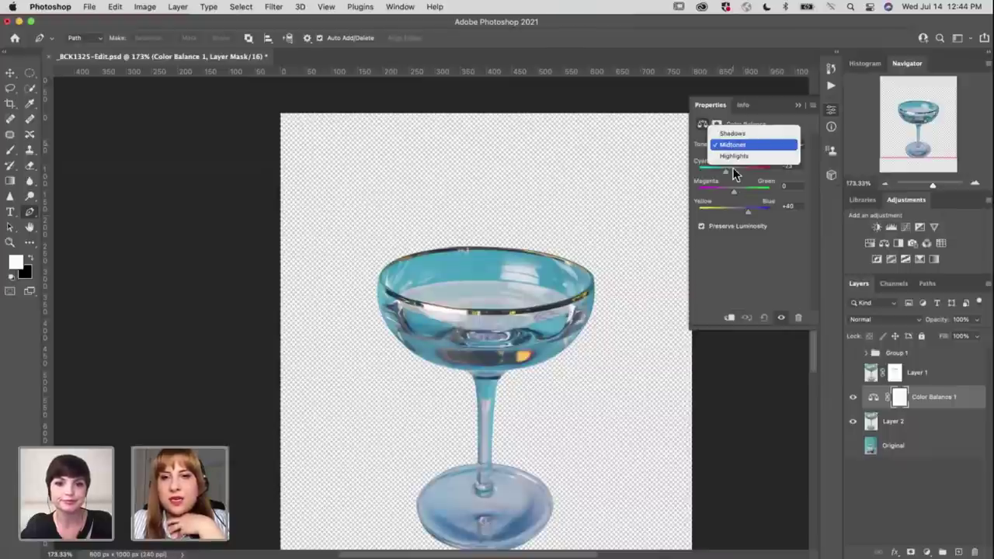
{"action": "key", "text": "Up"}
{"action": "key", "text": "Return"}
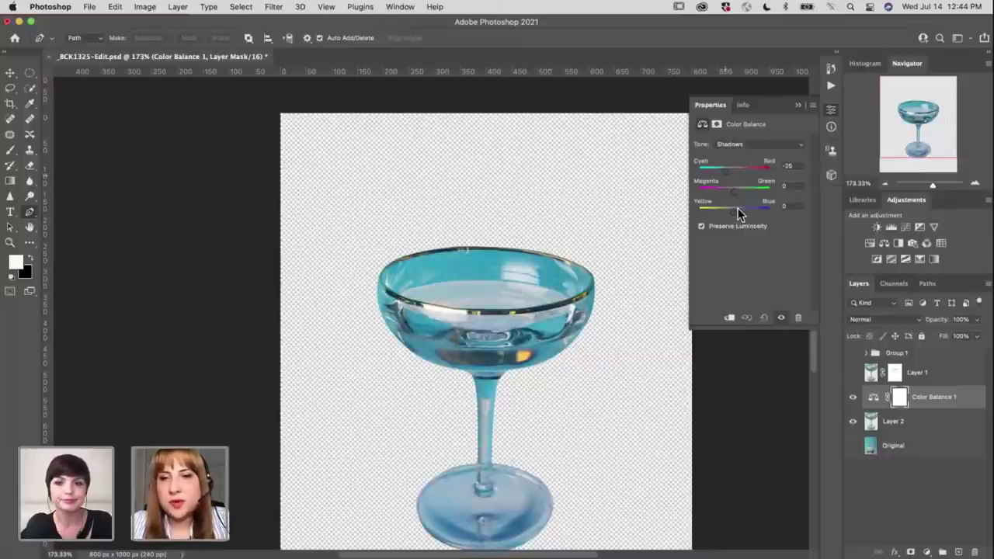
{"action": "left_click_drag", "start_coordinate": [742, 213], "coordinate": [743, 214]}
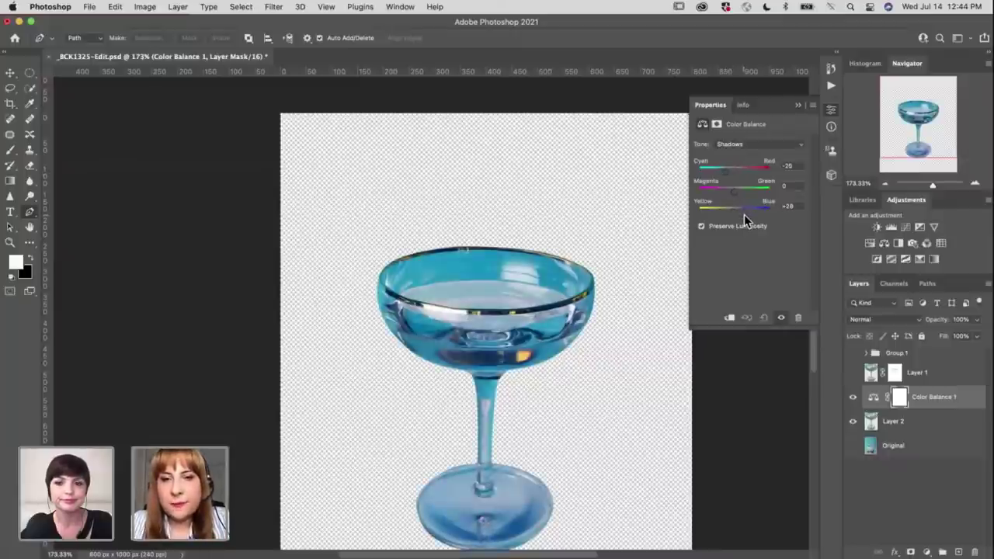
Set the Color Balance highlights to Cyan–Red -10 and Yellow–Blue +15, and close the adjustment's settings
{"action": "left_click", "coordinate": [731, 145]}
{"action": "left_click", "coordinate": [733, 167]}
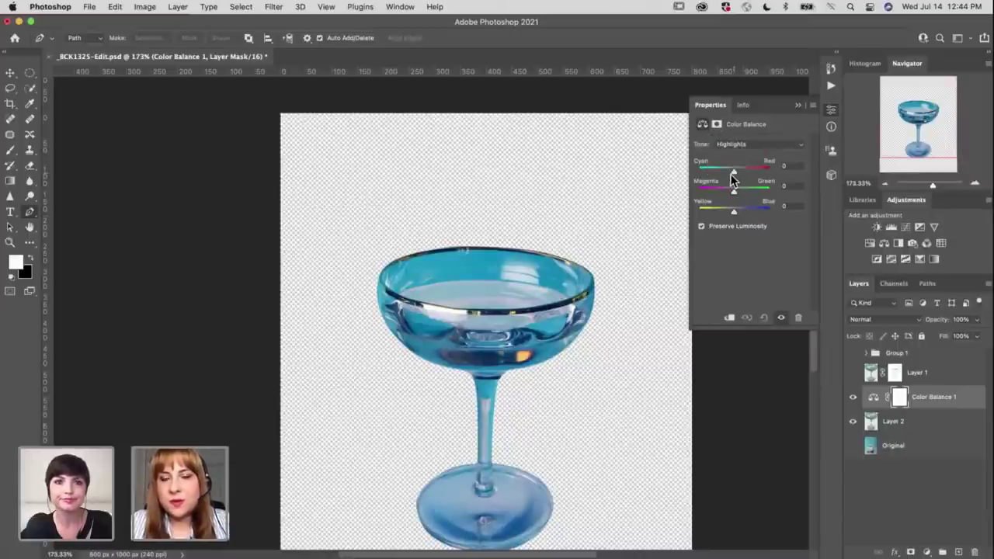
{"action": "left_click_drag", "start_coordinate": [732, 174], "coordinate": [729, 174]}
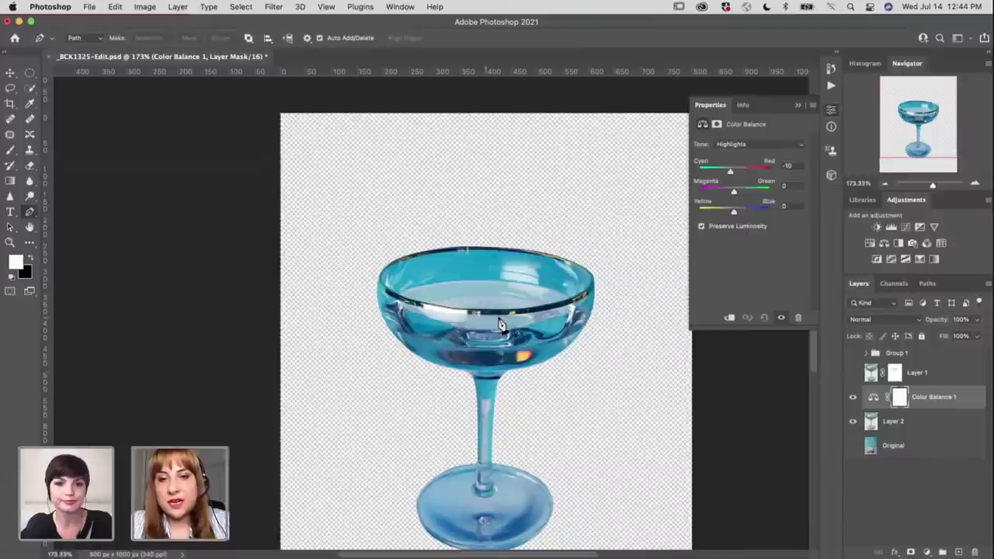
{"action": "key", "text": "v"}
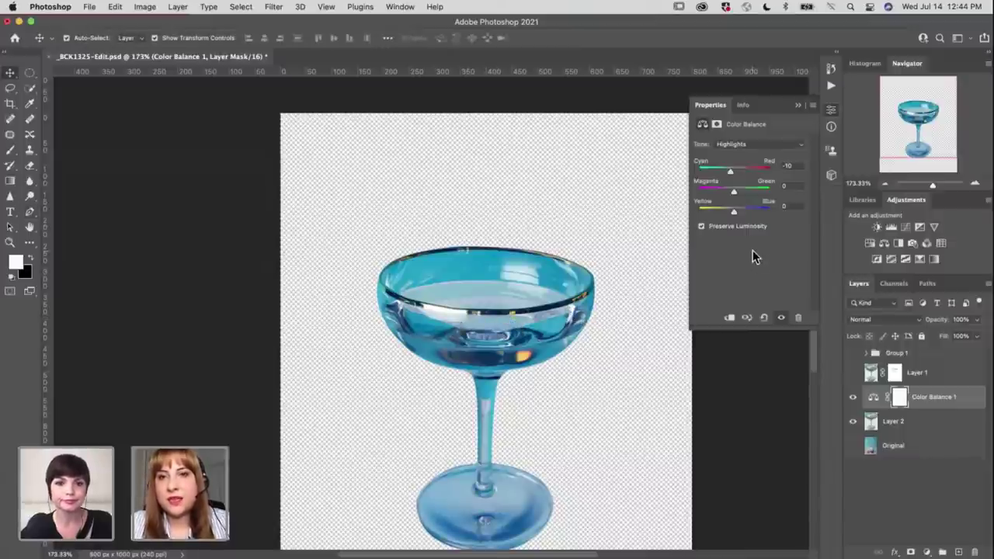
{"action": "left_click_drag", "start_coordinate": [740, 210], "coordinate": [738, 211]}
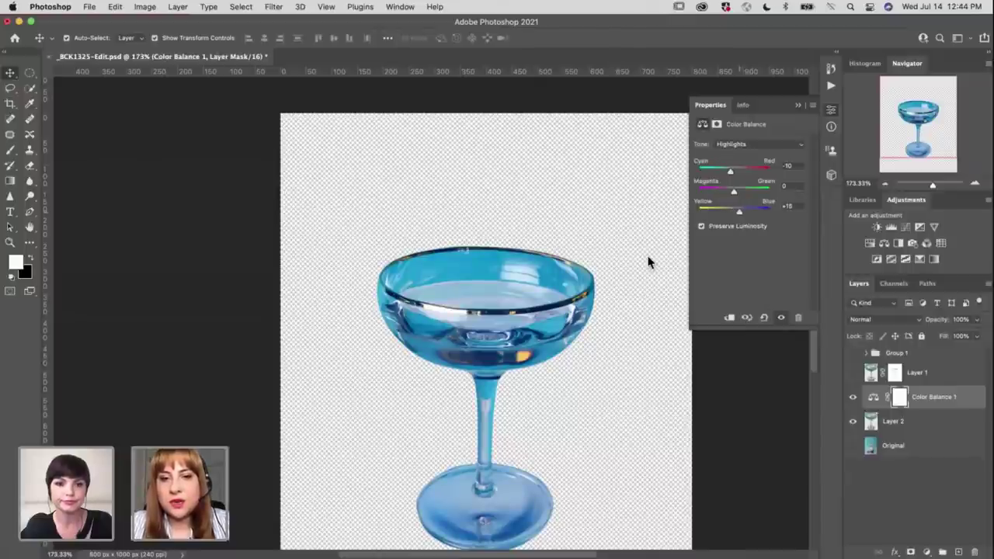
{"action": "left_click_drag", "start_coordinate": [512, 281], "coordinate": [524, 115]}
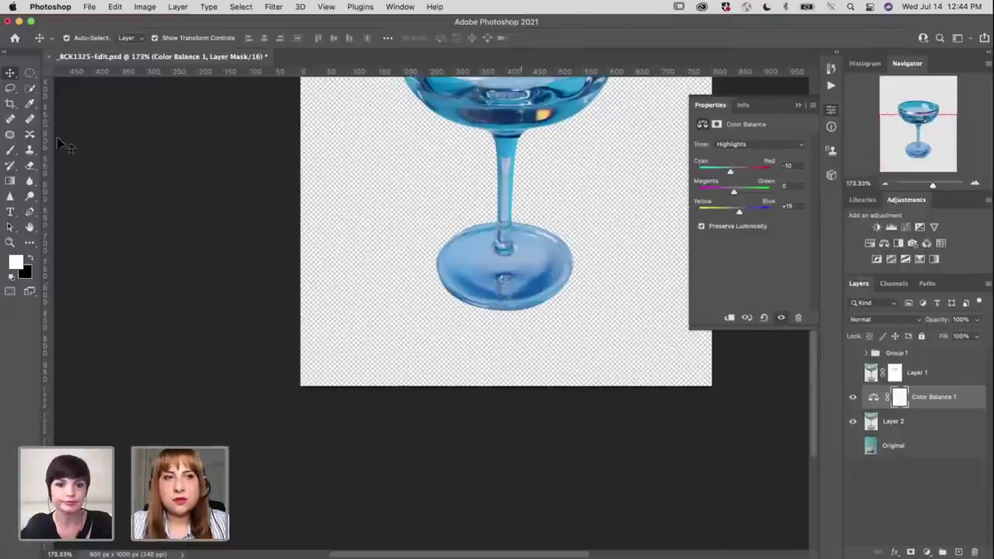
{"action": "left_click_drag", "start_coordinate": [503, 169], "coordinate": [484, 380]}
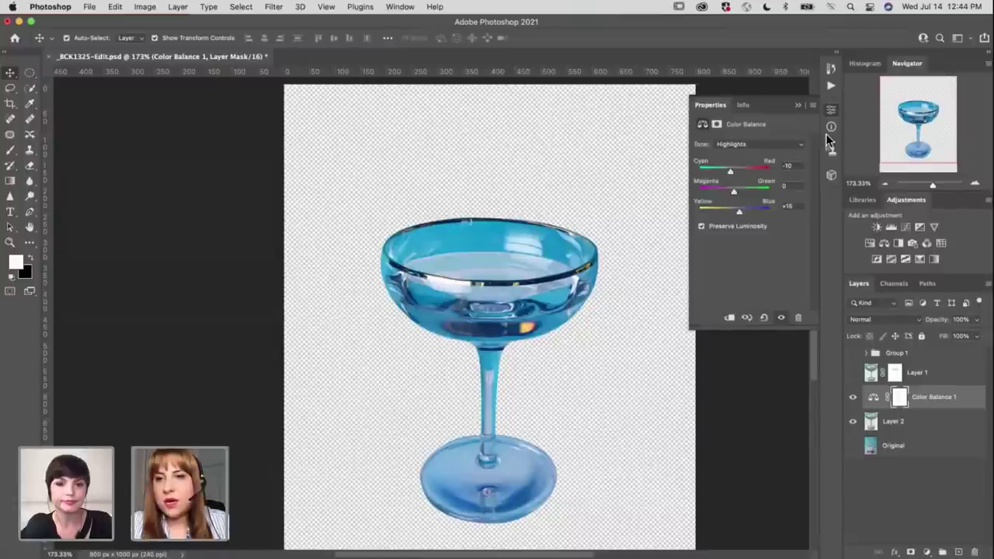
{"action": "left_click", "coordinate": [830, 111]}
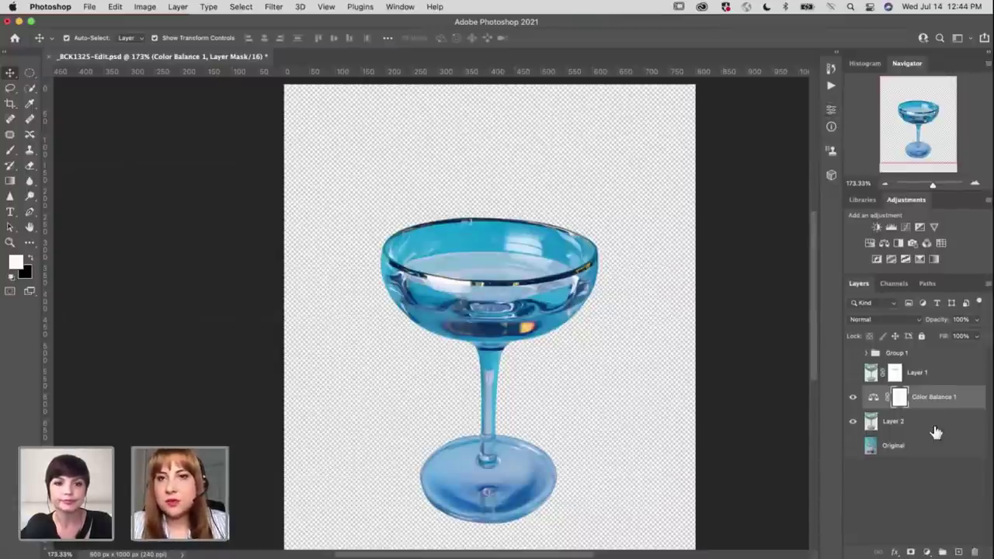
Add a second Color Balance adjustment with midtones Yellow–Blue at -27, and switch its tone range to shadows
{"action": "left_click", "coordinate": [885, 244]}
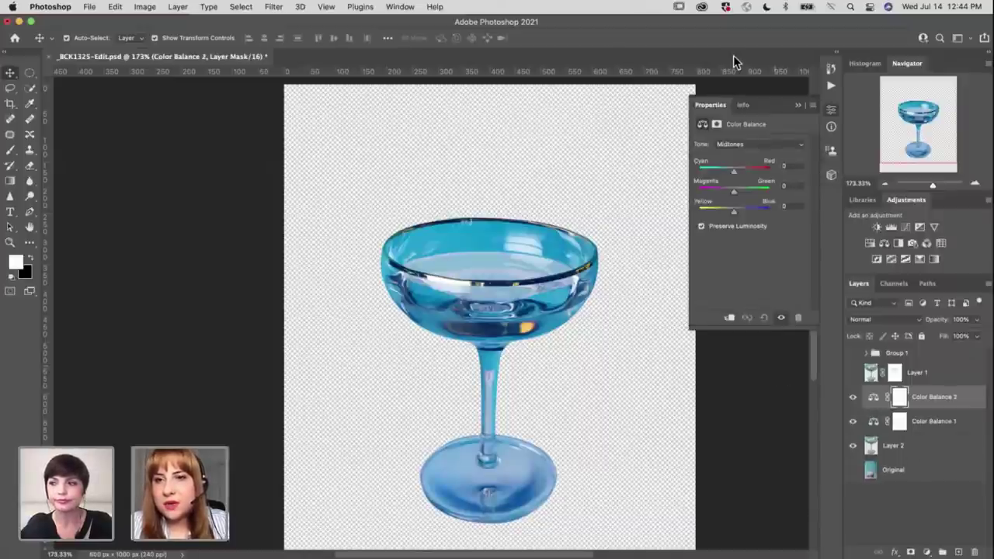
{"action": "left_click_drag", "start_coordinate": [731, 212], "coordinate": [725, 213]}
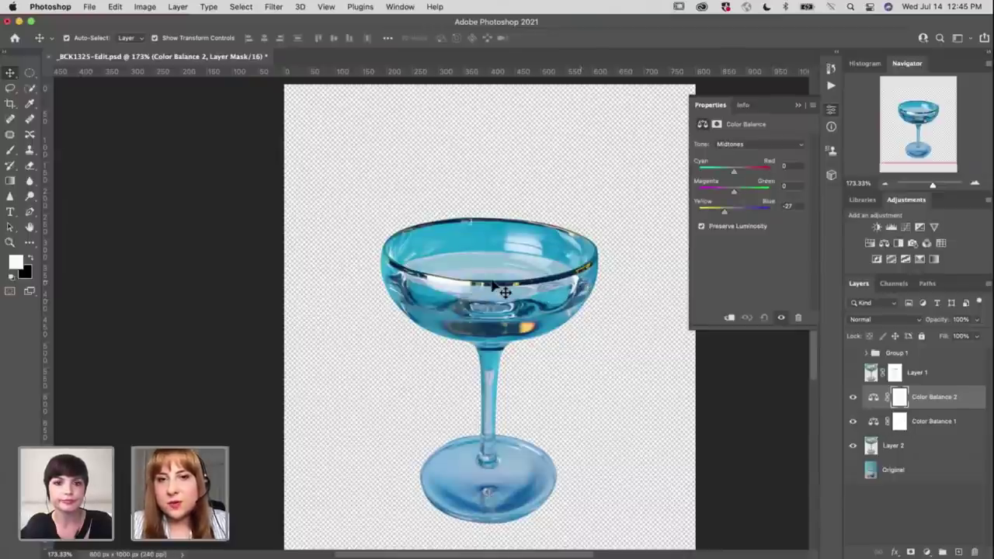
{"action": "left_click", "coordinate": [739, 148]}
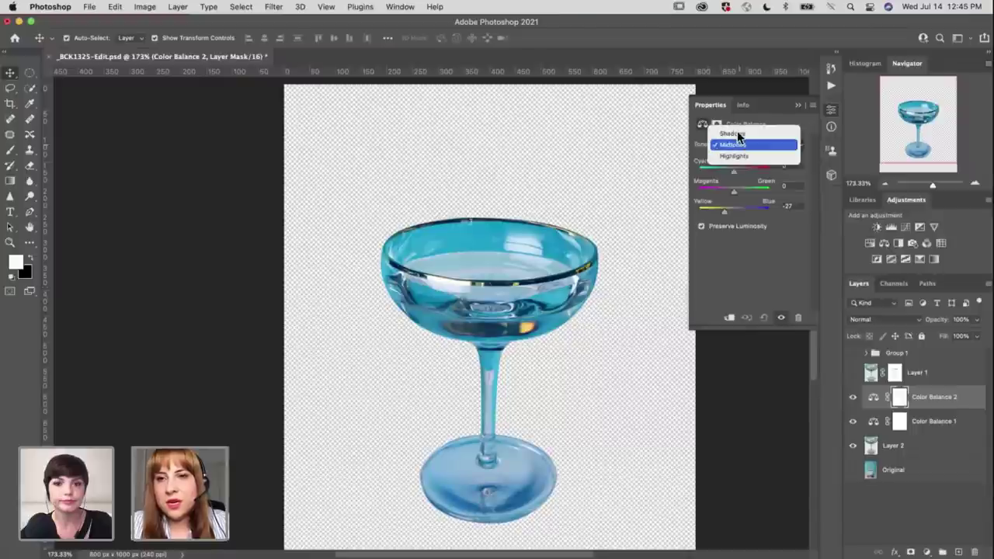
{"action": "key", "text": "Return"}
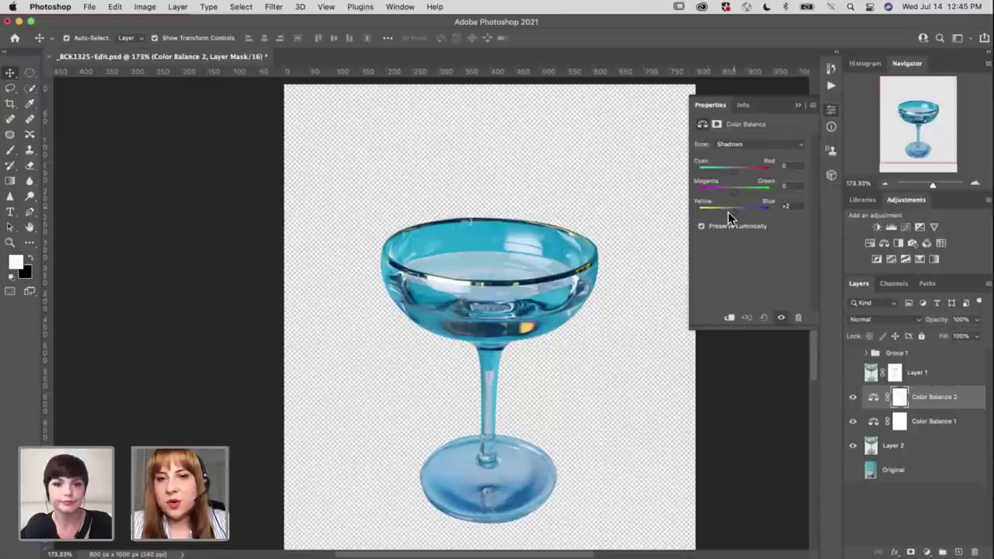
Set the second Color Balance's highlights to Yellow–Blue -18 and Cyan–Red +20, and invert its layer mask to black
{"action": "left_click", "coordinate": [745, 143]}
{"action": "key", "text": "Return"}
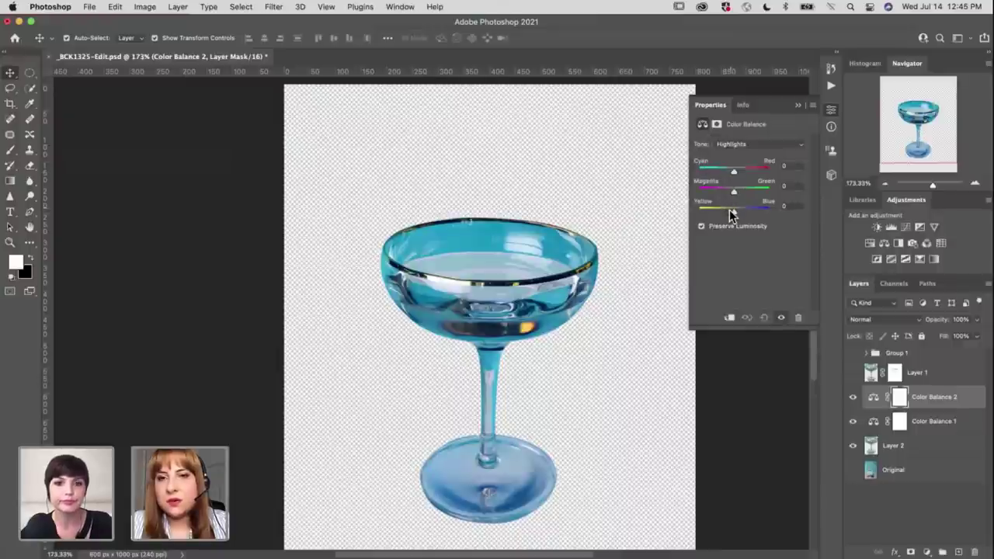
{"action": "left_click", "coordinate": [728, 212]}
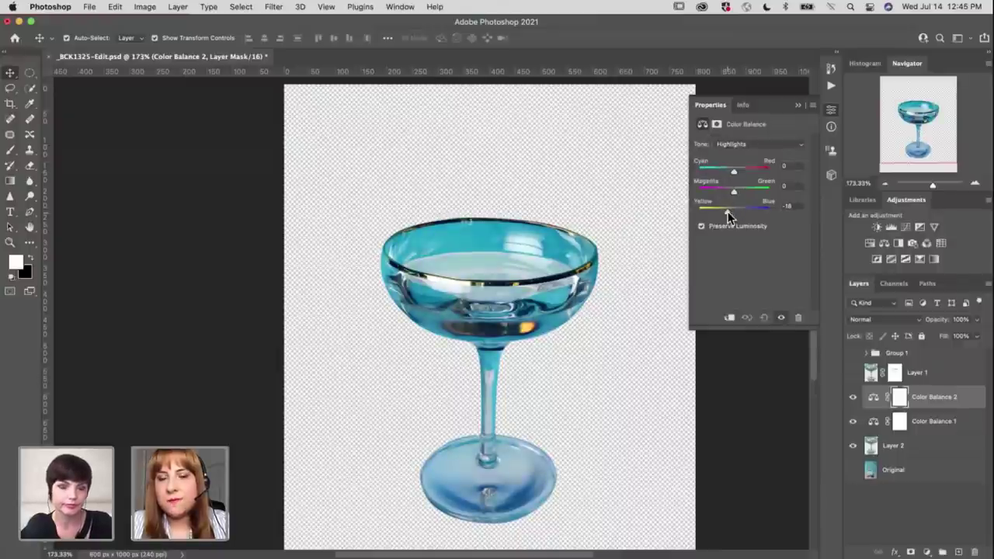
{"action": "left_click", "coordinate": [741, 169]}
{"action": "key", "text": "super+i"}
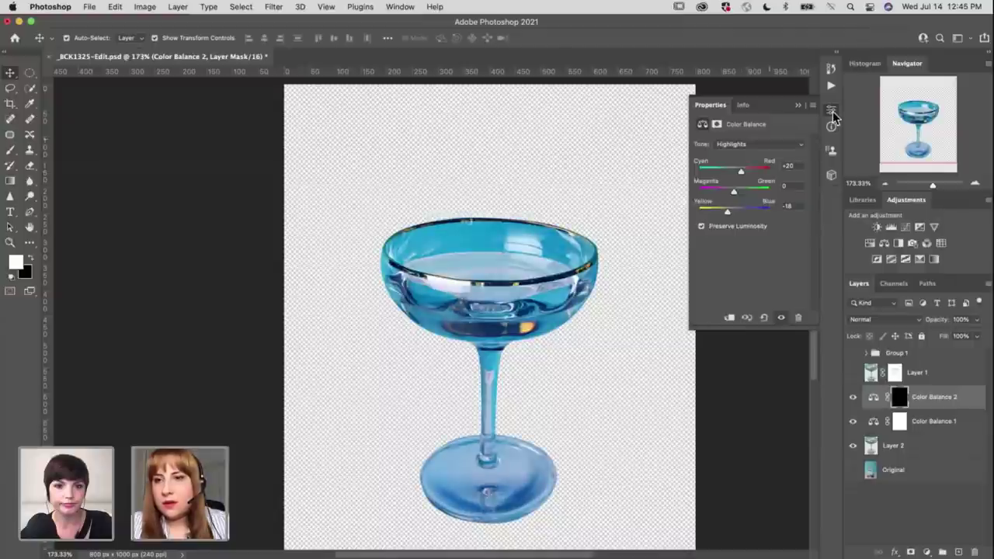
{"action": "left_click", "coordinate": [830, 110]}
Paint black on the Color Balance 1 mask along the glass's rim with a size 10 brush to restore the gold
{"action": "key", "text": "alt+bracketleft"}
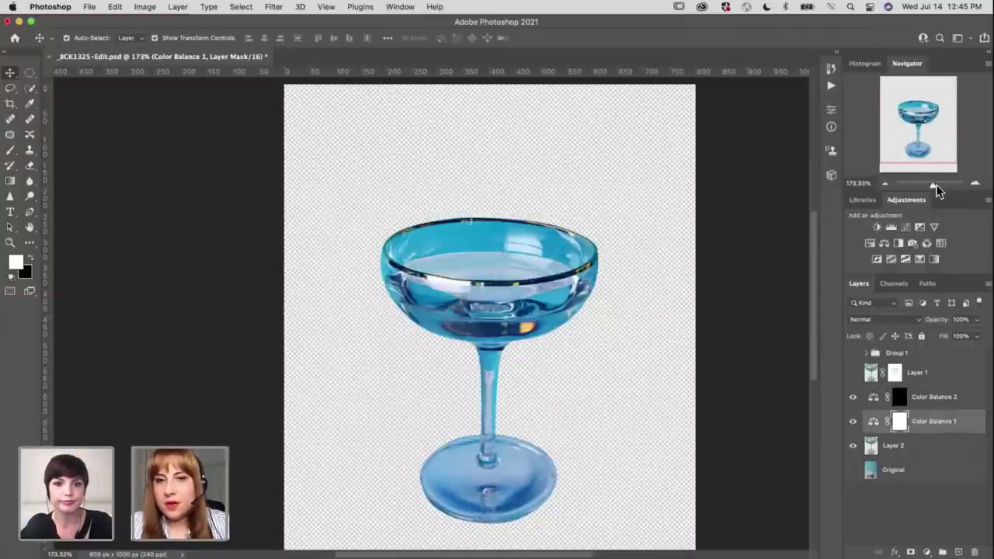
{"action": "left_click", "coordinate": [936, 184]}
{"action": "scroll", "coordinate": [532, 337], "scroll_direction": "up", "scroll_amount": 1}
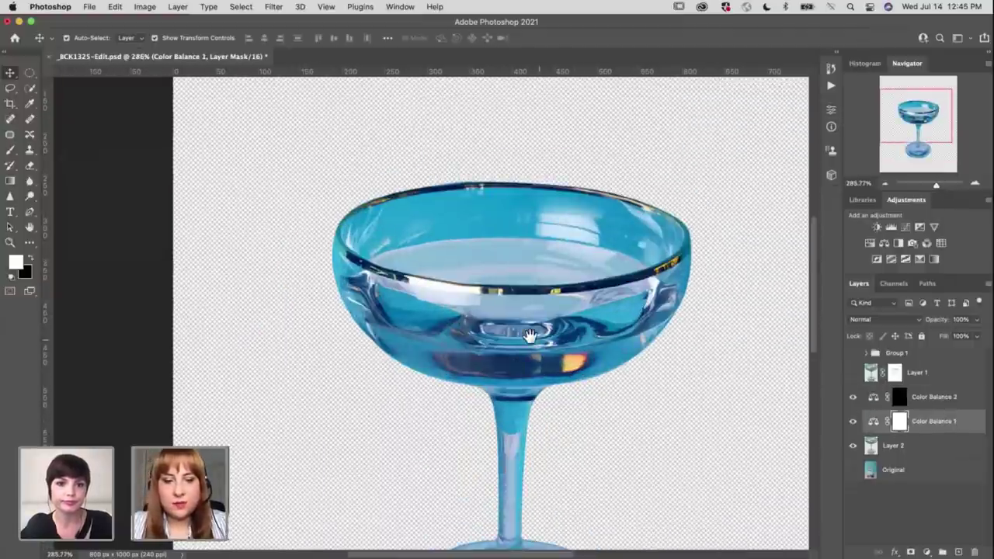
{"action": "scroll", "coordinate": [532, 343], "scroll_direction": "up", "scroll_amount": 1}
{"action": "scroll", "coordinate": [533, 343], "scroll_direction": "right", "scroll_amount": 1}
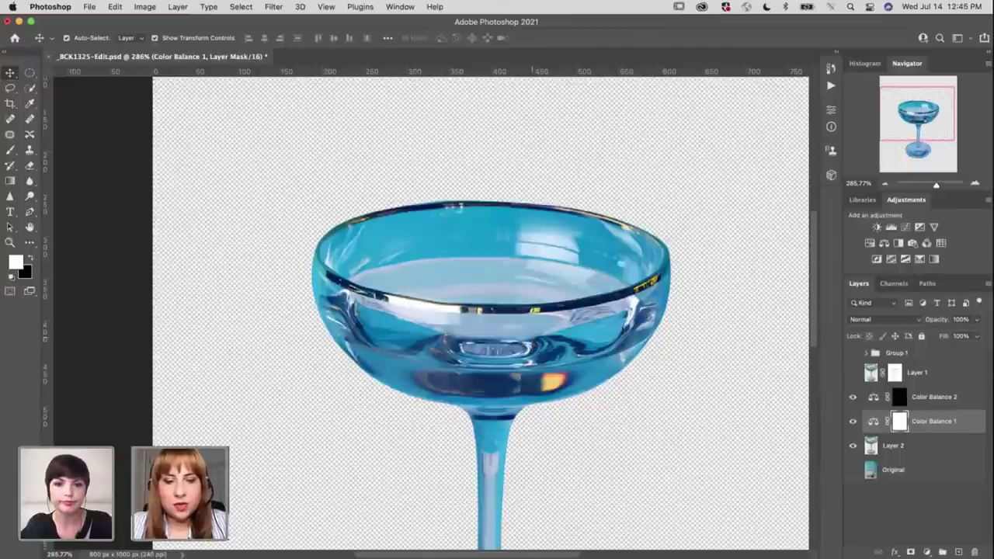
{"action": "key", "text": "b"}
{"action": "key", "text": "x"}
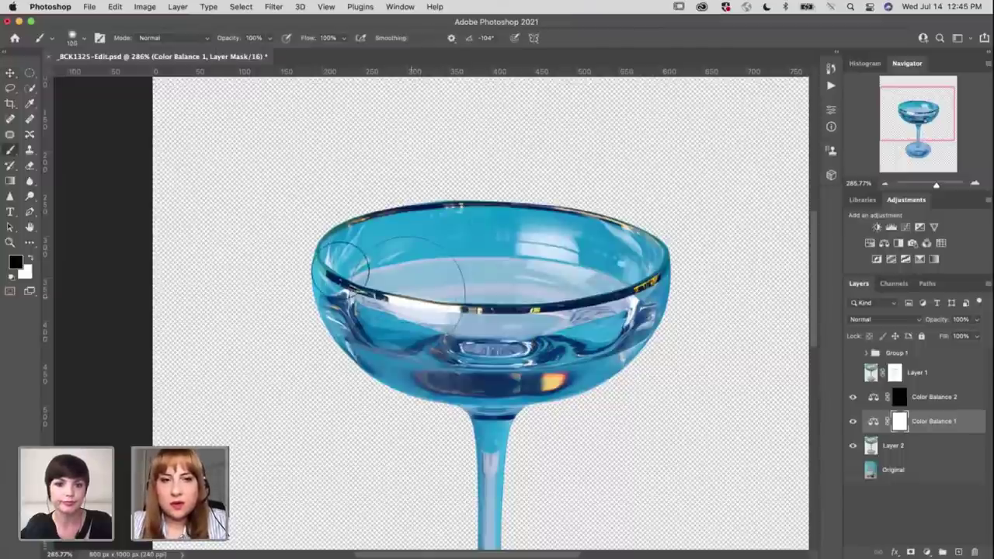
{"action": "key", "text": "bracketleft"}
{"action": "key", "text": "bracketleft"}
{"action": "key", "text": "bracketleft"}
{"action": "key", "text": "bracketleft"}
{"action": "key", "text": "bracketleft"}
{"action": "key", "text": "bracketleft"}
{"action": "key", "text": "bracketleft"}
{"action": "key", "text": "bracketleft"}
{"action": "key", "text": "bracketleft"}
{"action": "key", "text": "bracketleft"}
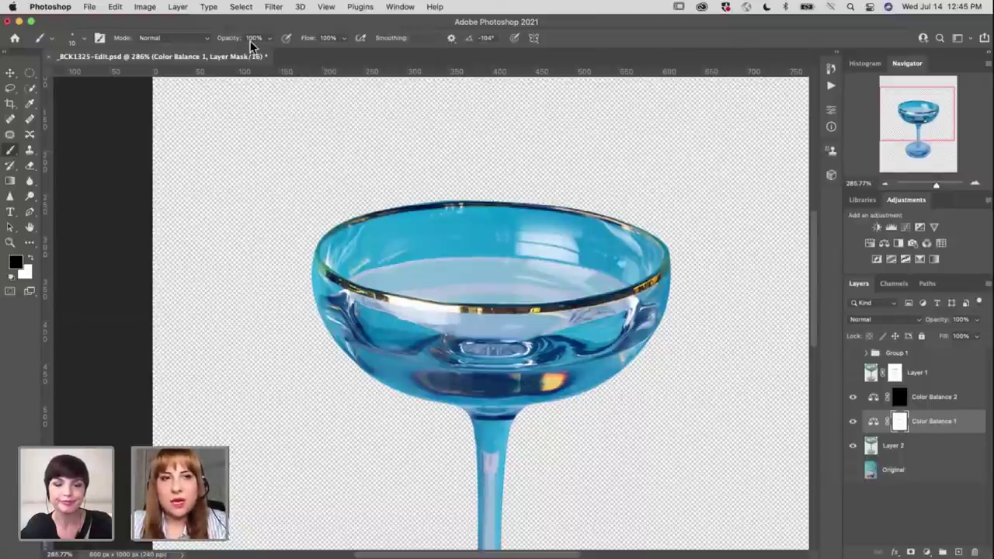
Set the brush to size 45 and 15% opacity and lightly mask the blue tint off the reflections in the lower bowl
{"action": "left_click_drag", "start_coordinate": [270, 39], "coordinate": [237, 54]}
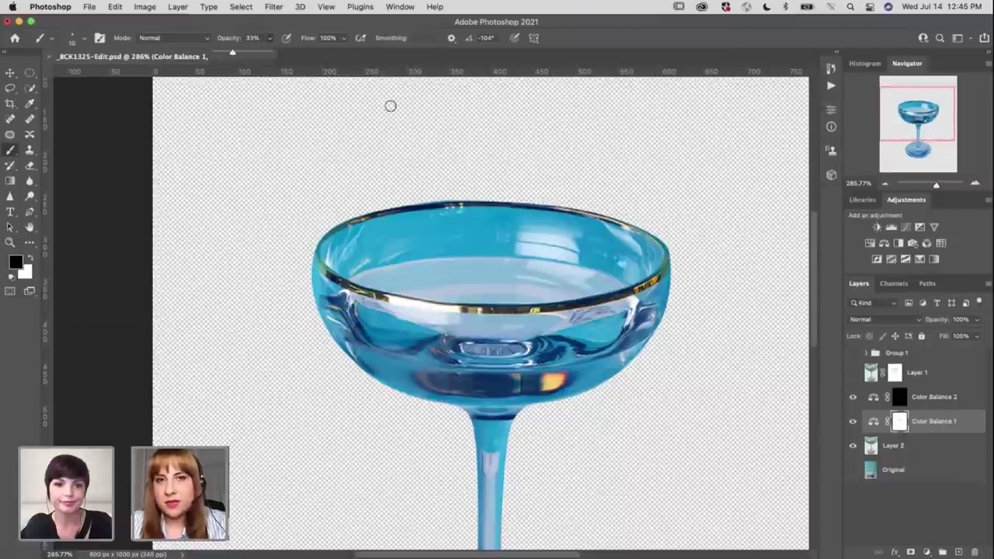
{"action": "left_click", "coordinate": [536, 327]}
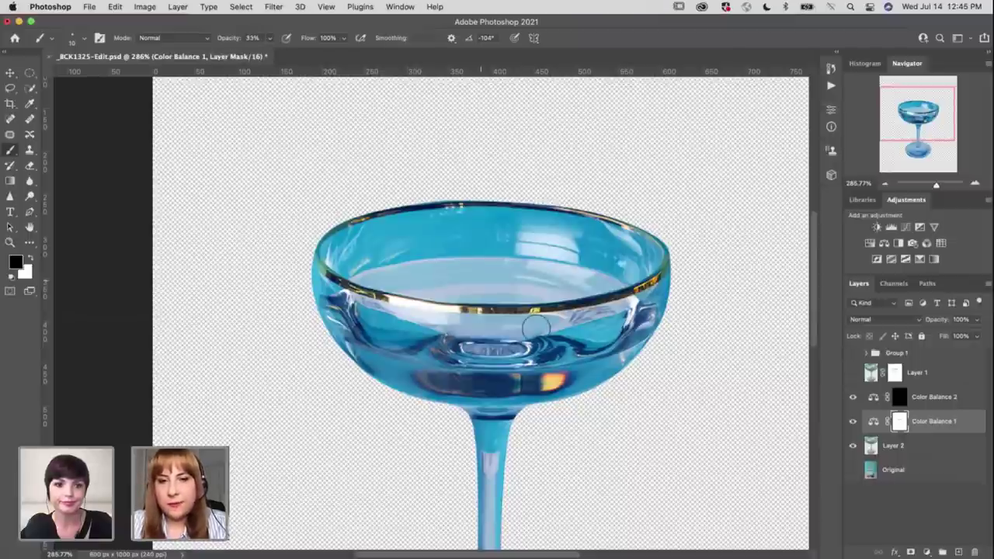
{"action": "key", "text": "bracketright"}
{"action": "key", "text": "bracketright"}
{"action": "key", "text": "bracketright"}
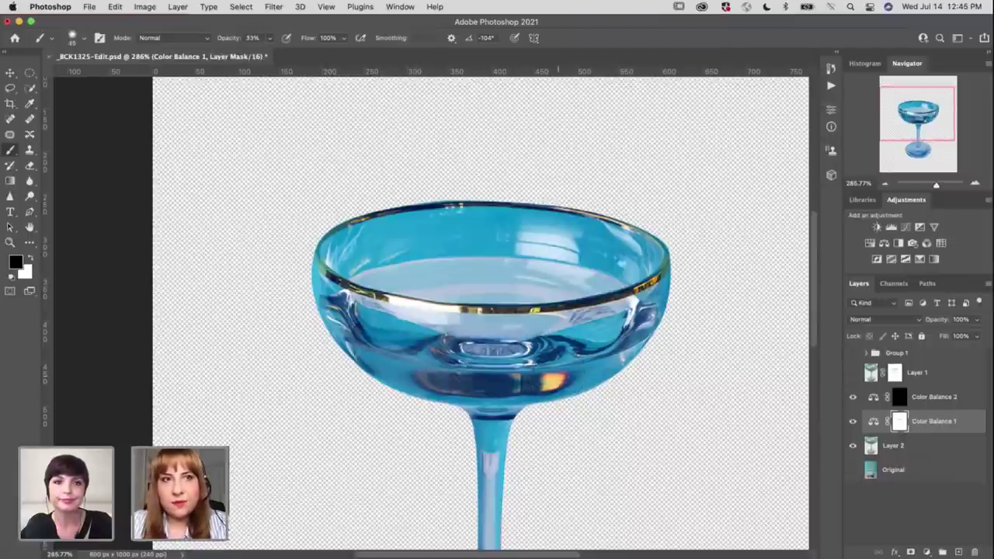
{"action": "left_click", "coordinate": [270, 38]}
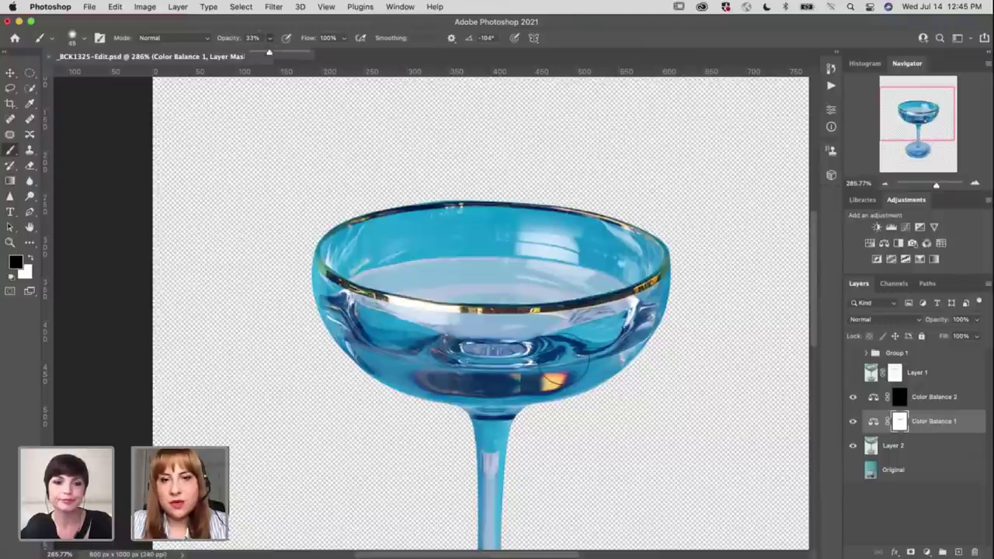
{"action": "key", "text": "1"}
{"action": "key", "text": "5"}
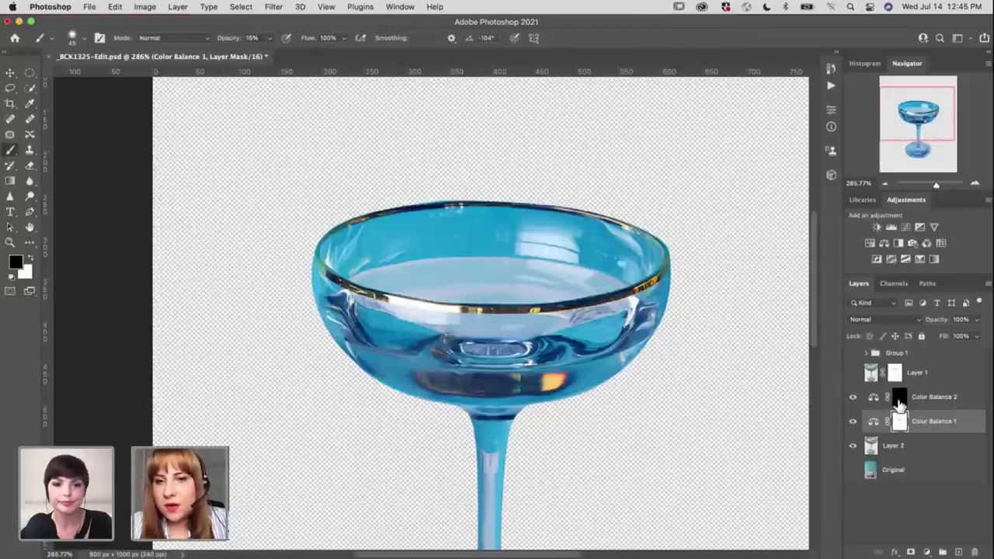
Paint white at 100% opacity on the Color Balance 2 mask along the glass's front rim with a size 9 brush
{"action": "key", "text": "alt+bracketright"}
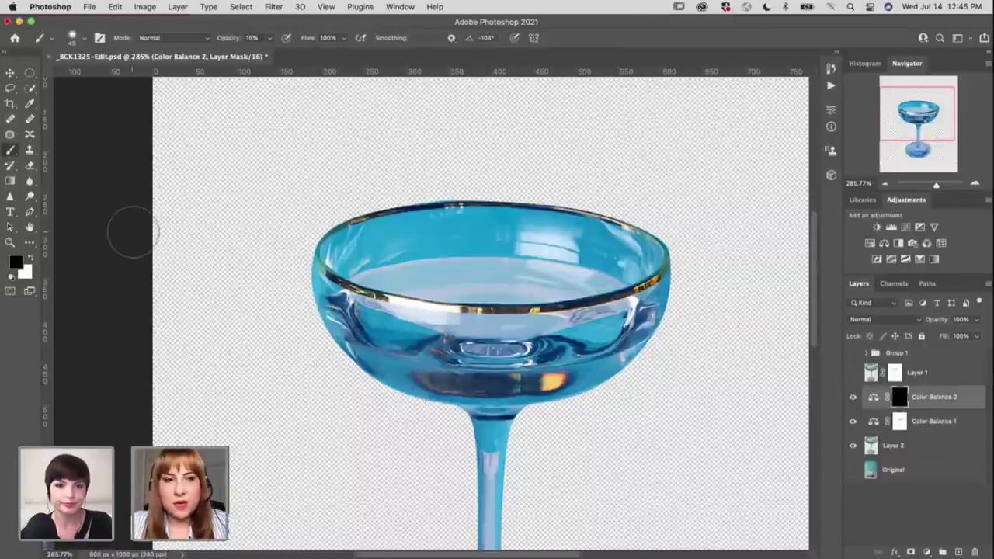
{"action": "key", "text": "x"}
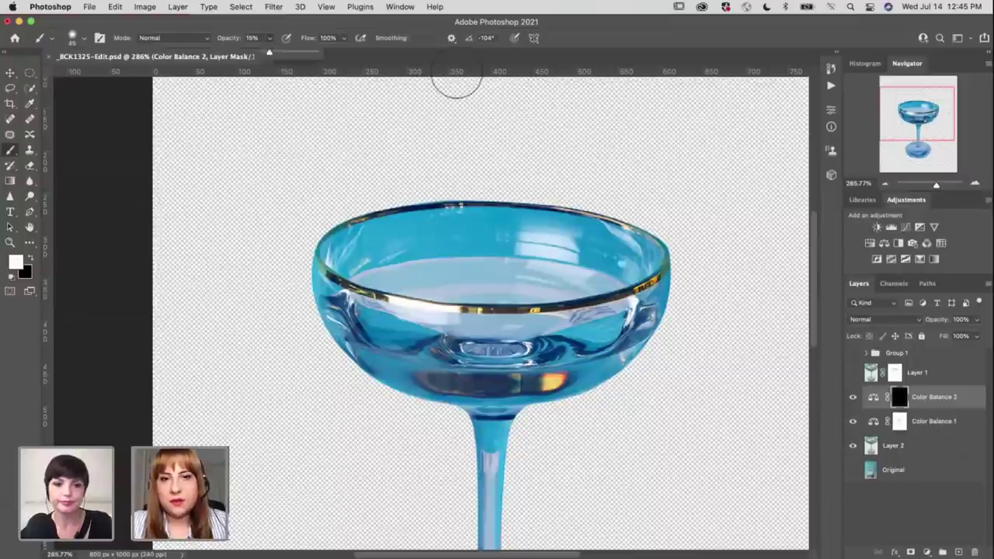
{"action": "key", "text": "0"}
{"action": "left_click_drag", "start_coordinate": [346, 265], "coordinate": [380, 269]}
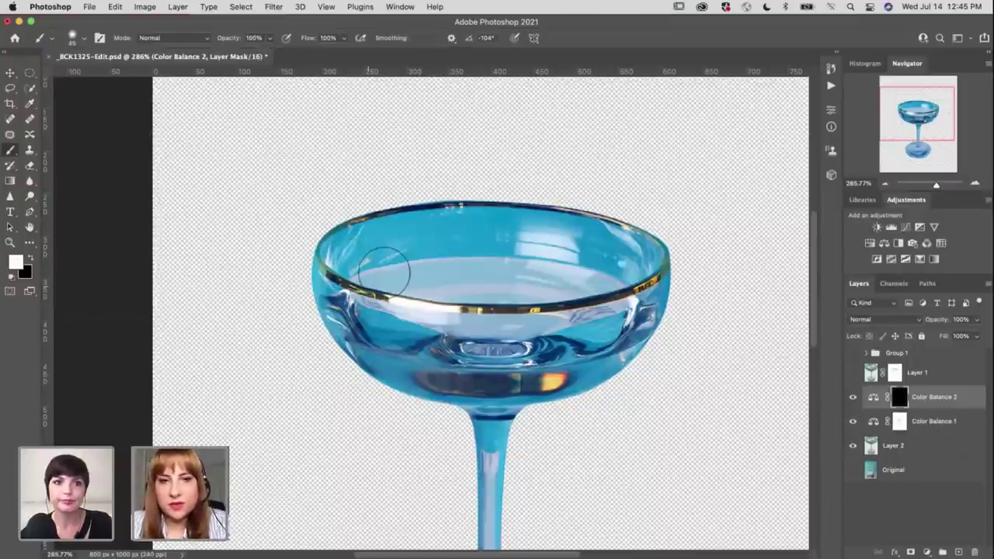
{"action": "key", "text": "["}
{"action": "key", "text": "["}
{"action": "key", "text": "["}
{"action": "key", "text": "["}
{"action": "key", "text": "["}
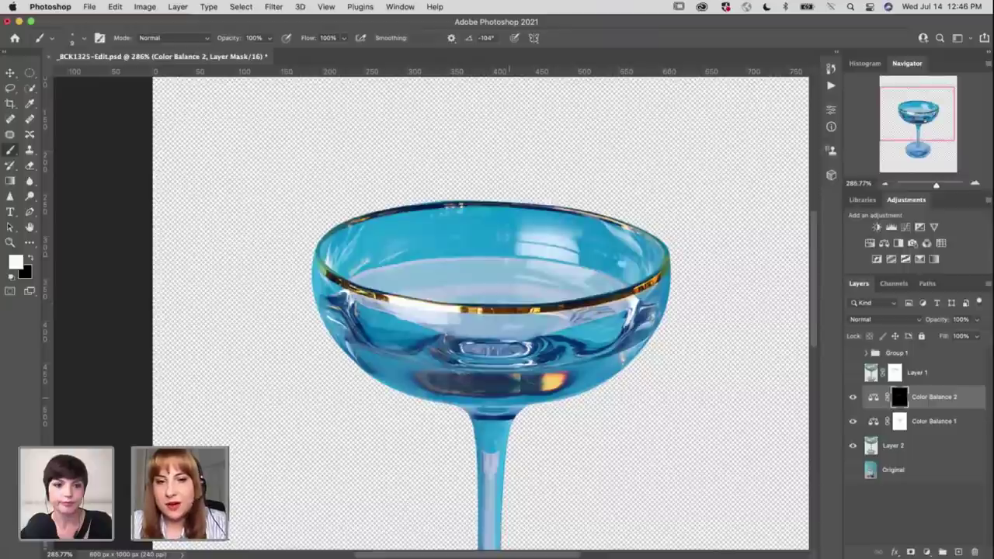
Paint white on the Color Balance 2 mask over the lower bowl's reflection at brush size 30, and along the back rim at size 8
{"action": "key", "text": "bracketright"}
{"action": "key", "text": "bracketright"}
{"action": "key", "text": "bracketright"}
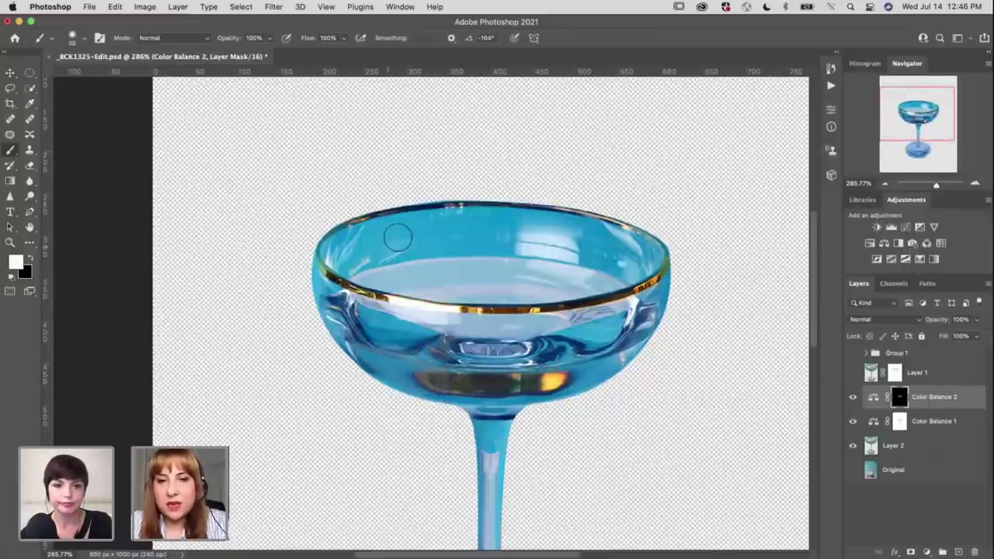
{"action": "key", "text": "bracketleft"}
{"action": "key", "text": "bracketleft"}
{"action": "key", "text": "bracketleft"}
{"action": "key", "text": "bracketleft"}
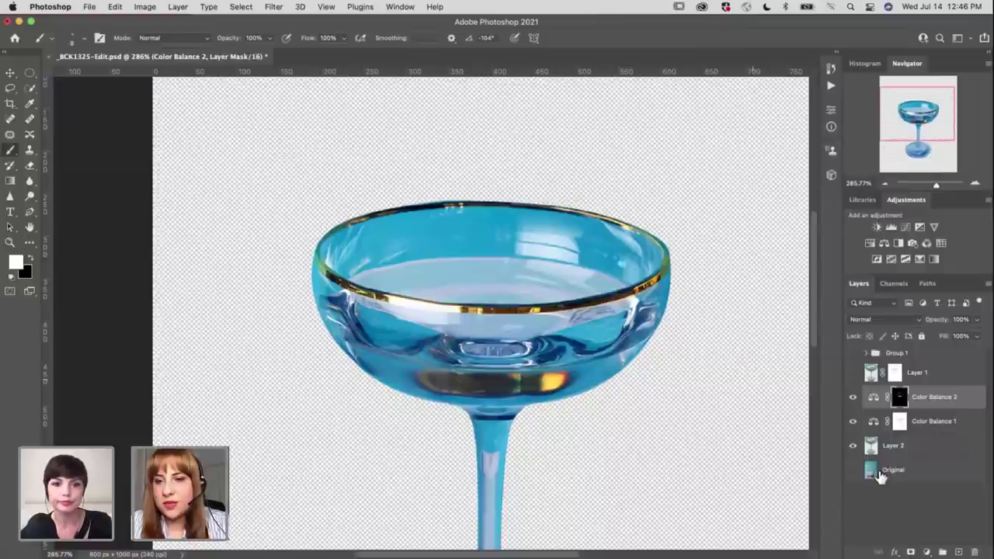
Compare the glass with and without the Color Balance 2 adjustment
{"action": "left_click", "coordinate": [852, 402]}
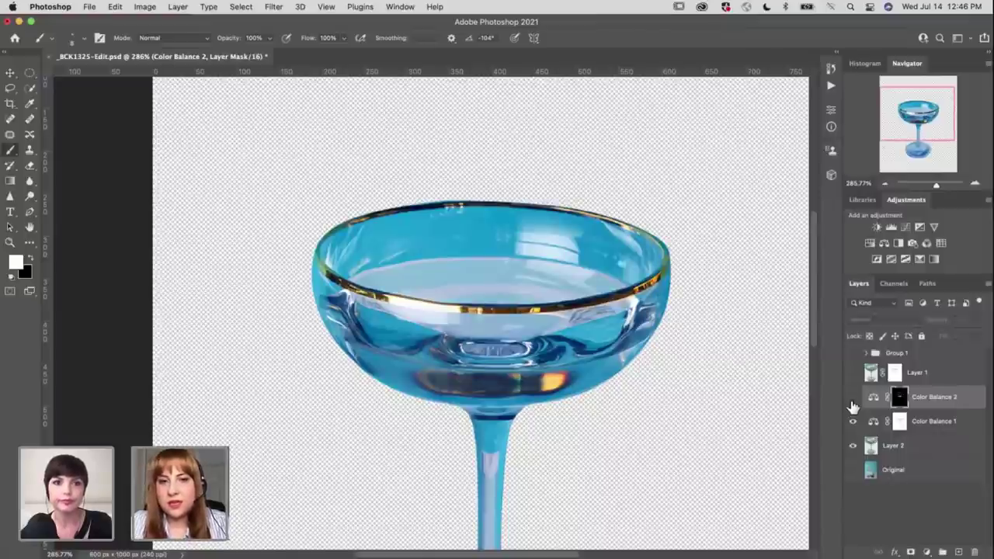
{"action": "left_click", "coordinate": [852, 402]}
{"action": "left_click", "coordinate": [853, 402]}
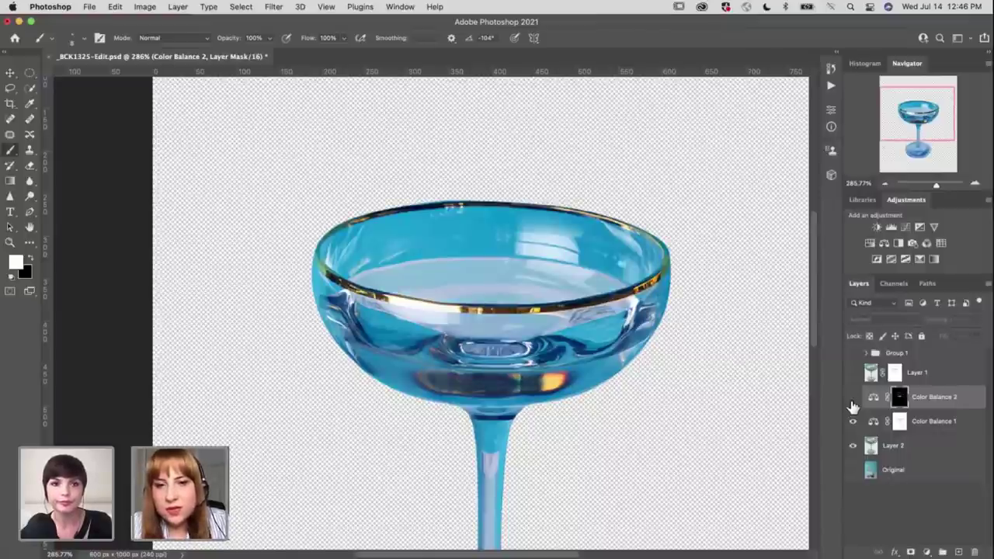
{"action": "left_click", "coordinate": [852, 403]}
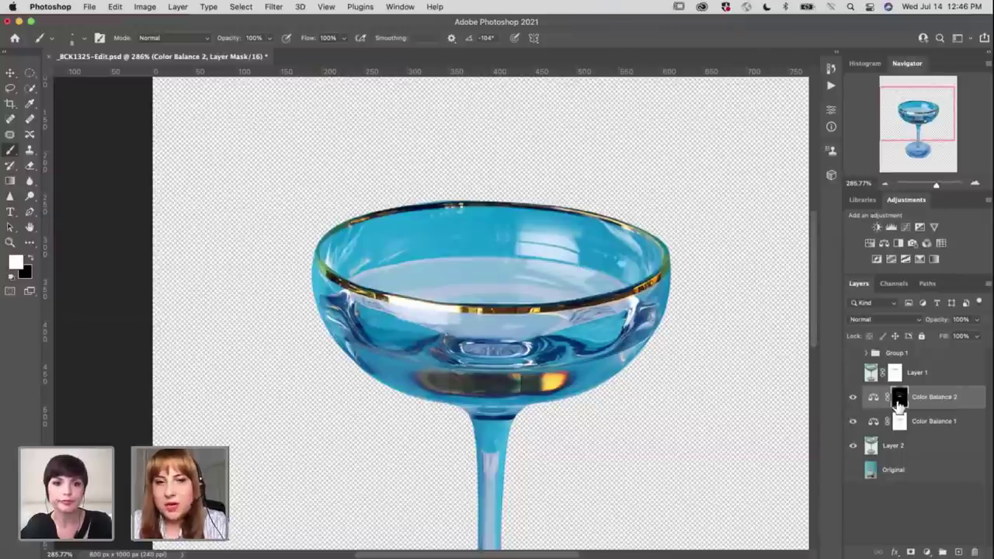
Check the Color Balance 2 mask with the red overlay and touch up its edges along the rim in black and white
{"action": "key", "text": "x"}
{"action": "key", "text": "backslash"}
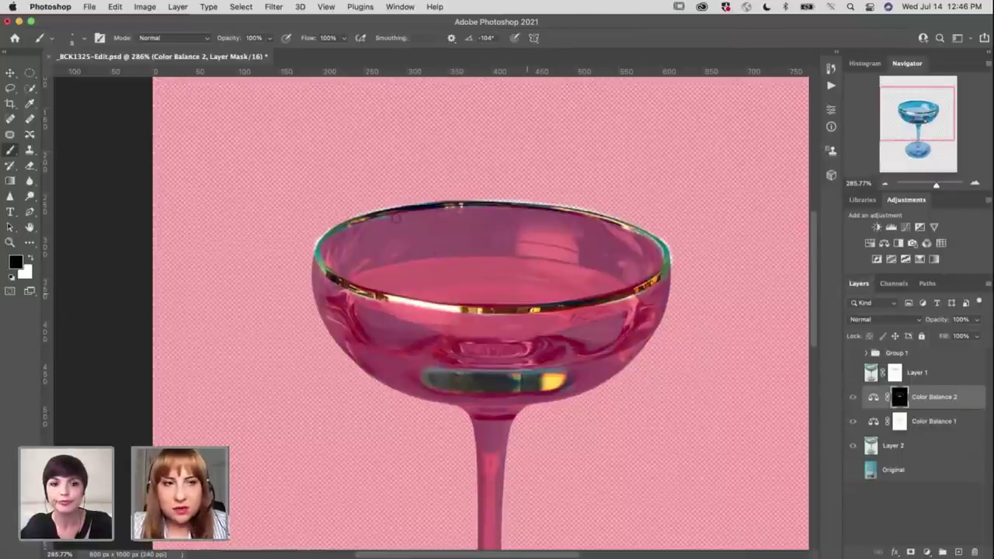
{"action": "key", "text": "x"}
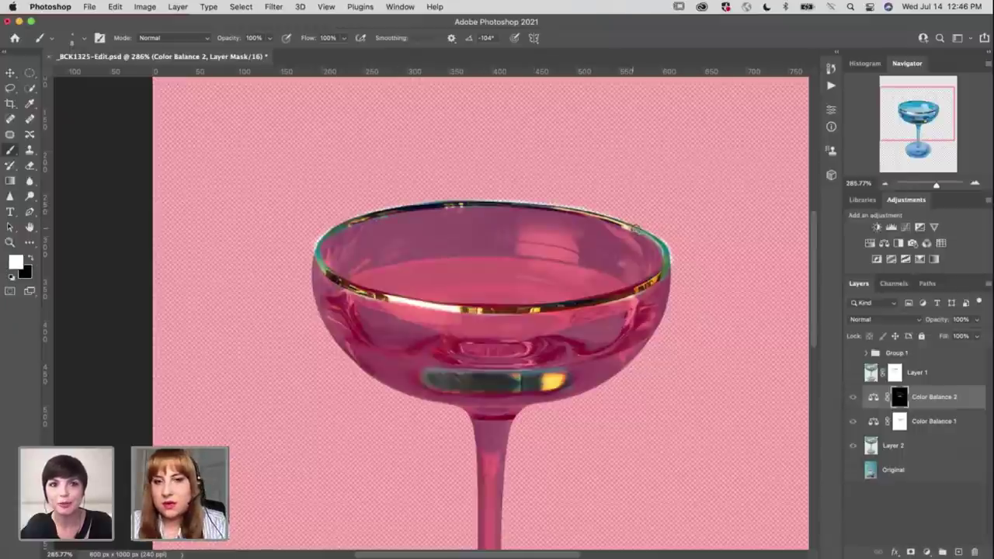
{"action": "key", "text": "backslash"}
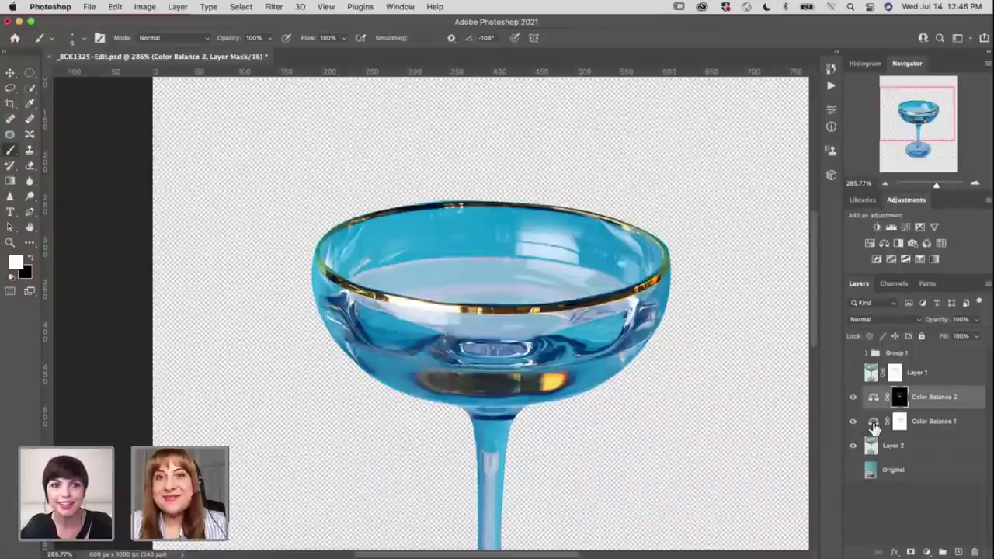
Refine the Color Balance 1 mask around the gold rim with small black and white strokes, and turn off the mask overlay
{"action": "left_click", "coordinate": [900, 423]}
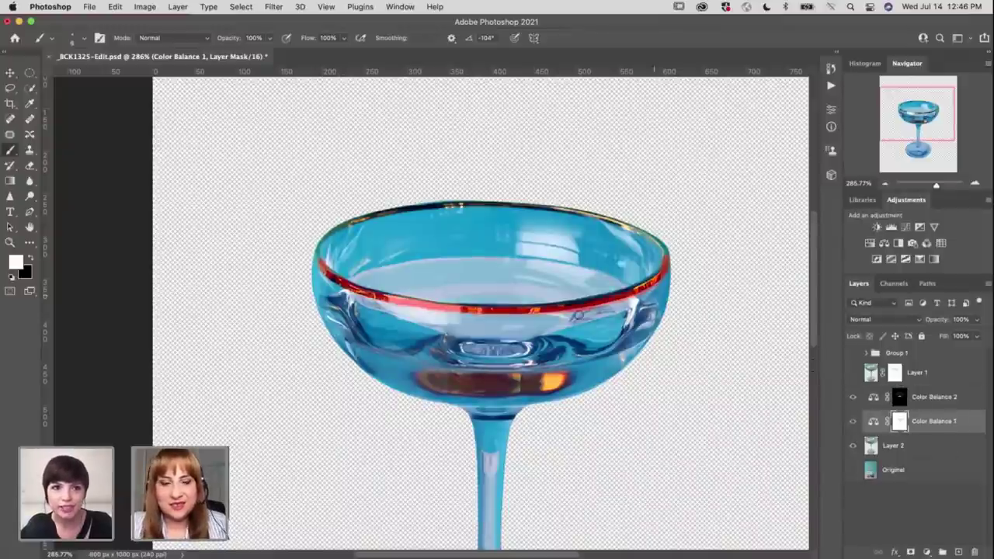
{"action": "key", "text": "x"}
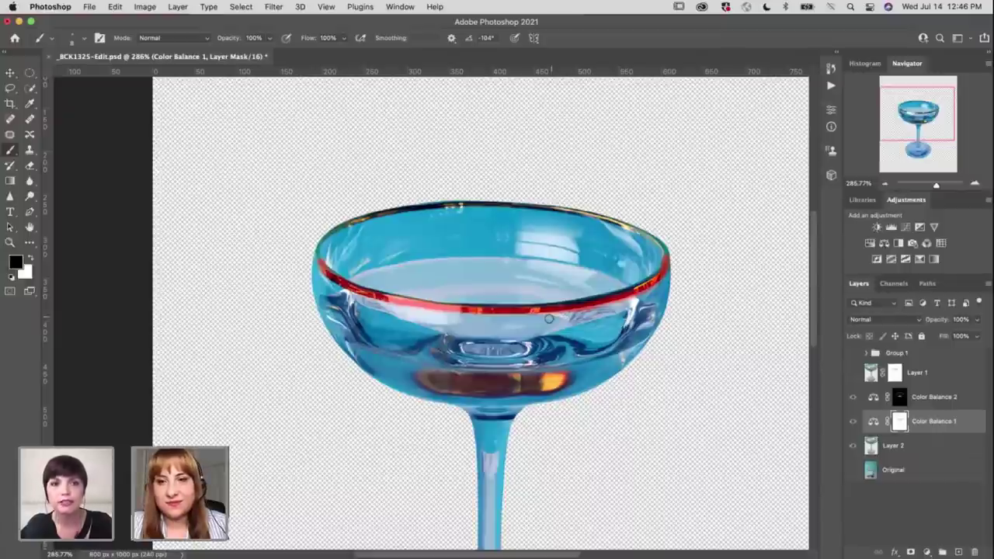
{"action": "key", "text": "x"}
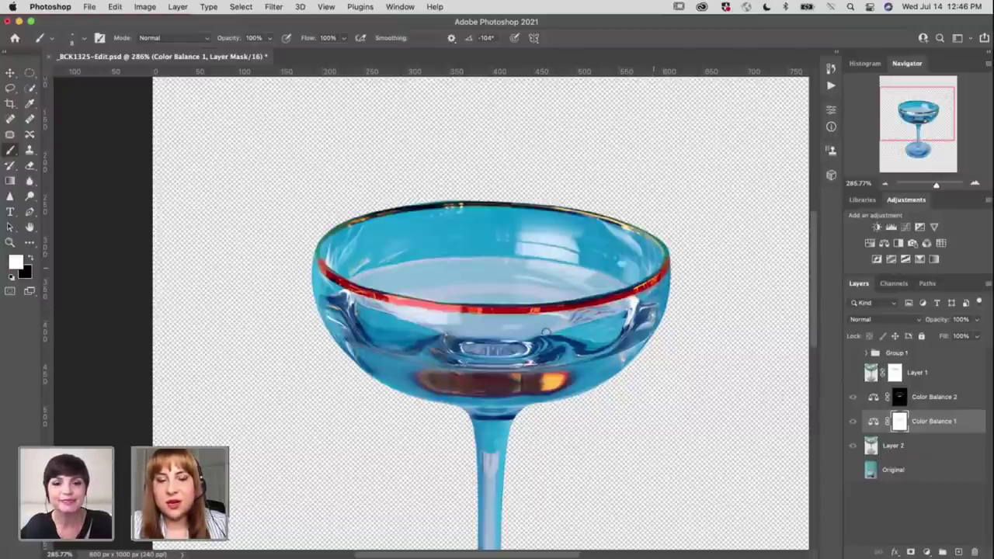
{"action": "key", "text": "x"}
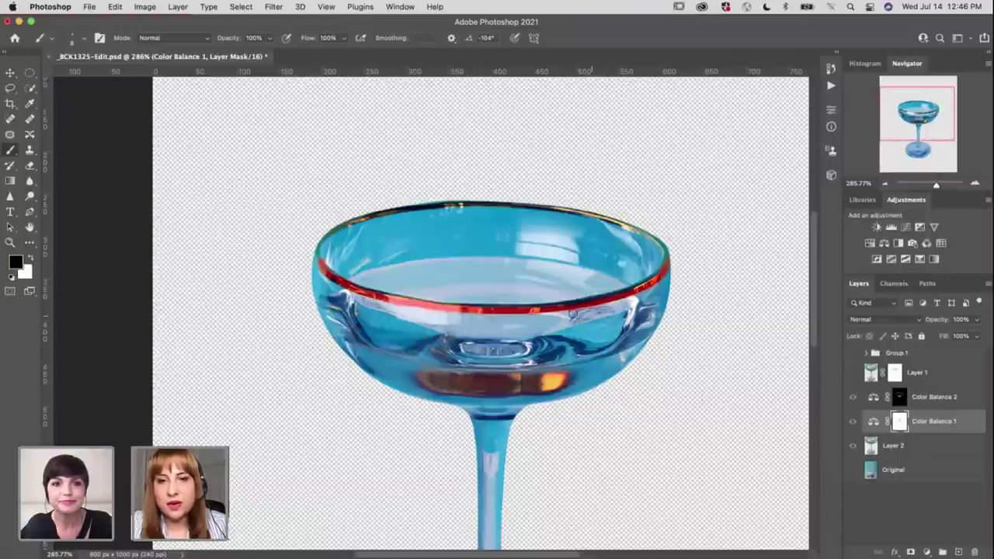
{"action": "key", "text": "x"}
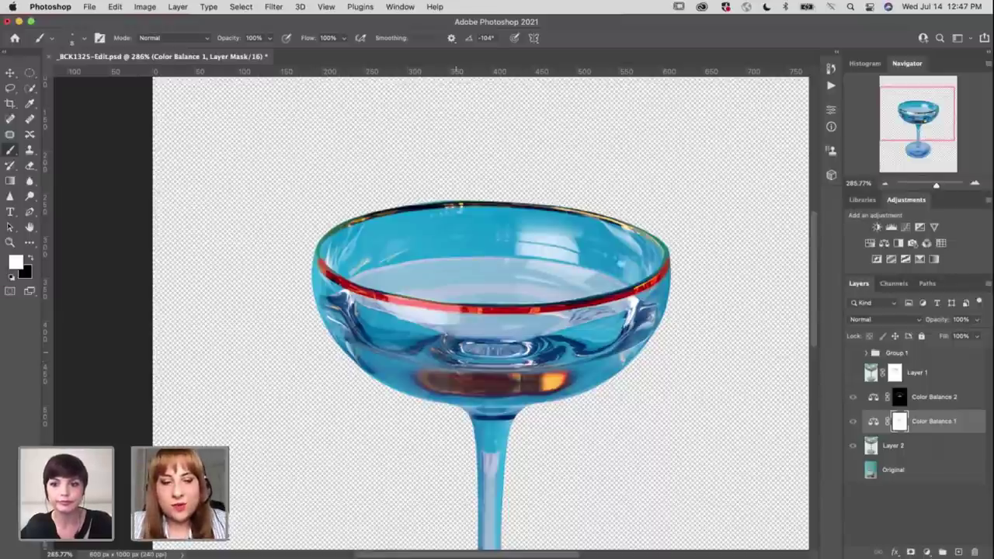
{"action": "scroll", "coordinate": [457, 271], "scroll_direction": "up", "scroll_amount": 1}
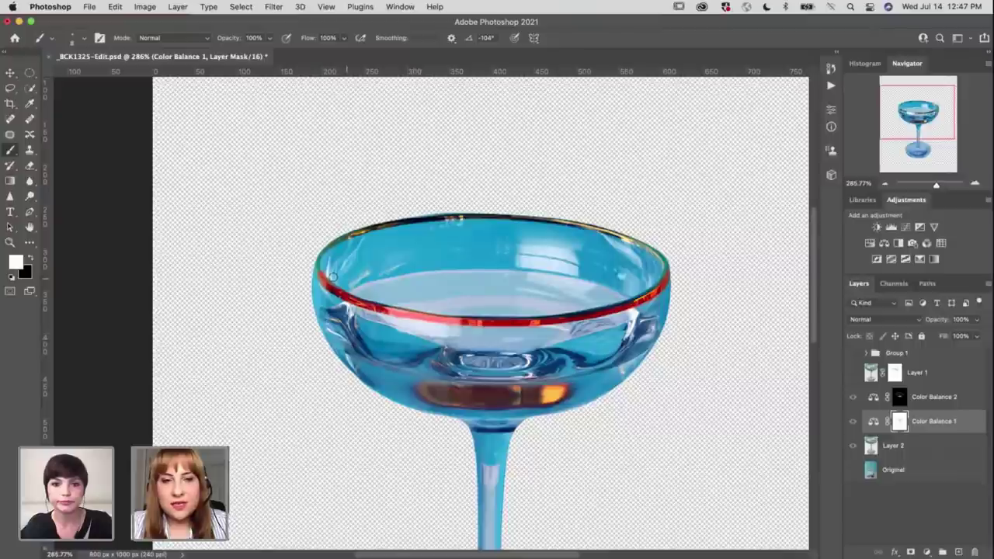
{"action": "key", "text": "x"}
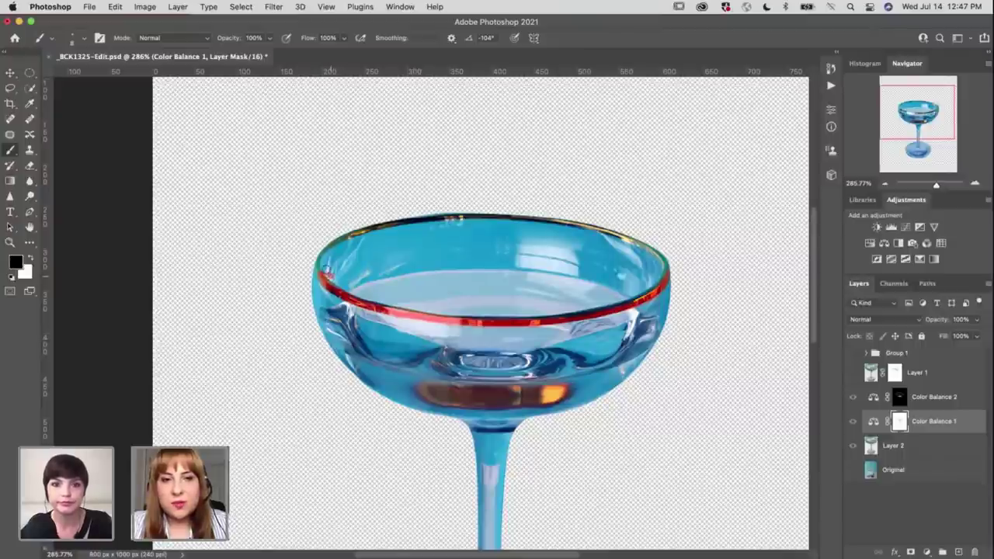
{"action": "key", "text": "x"}
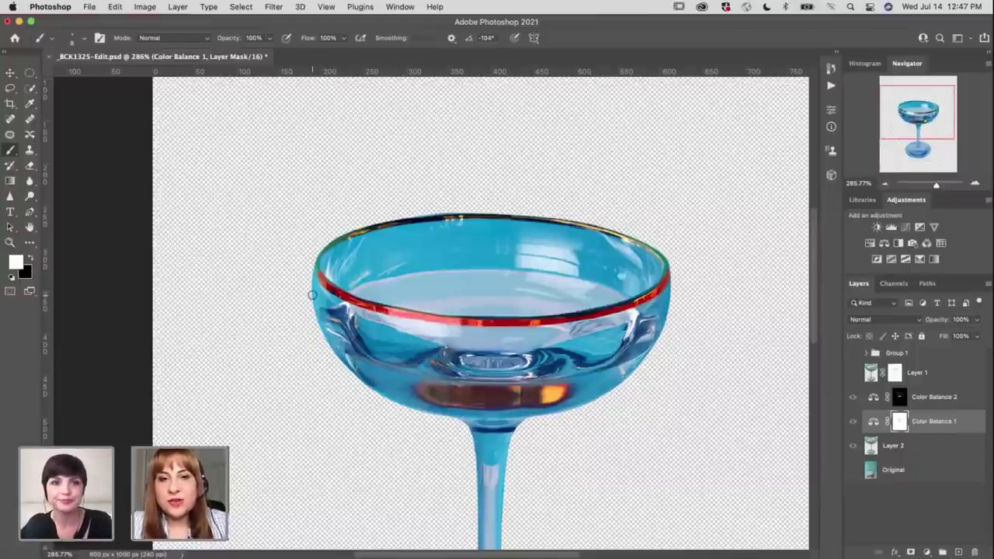
{"action": "key", "text": "x"}
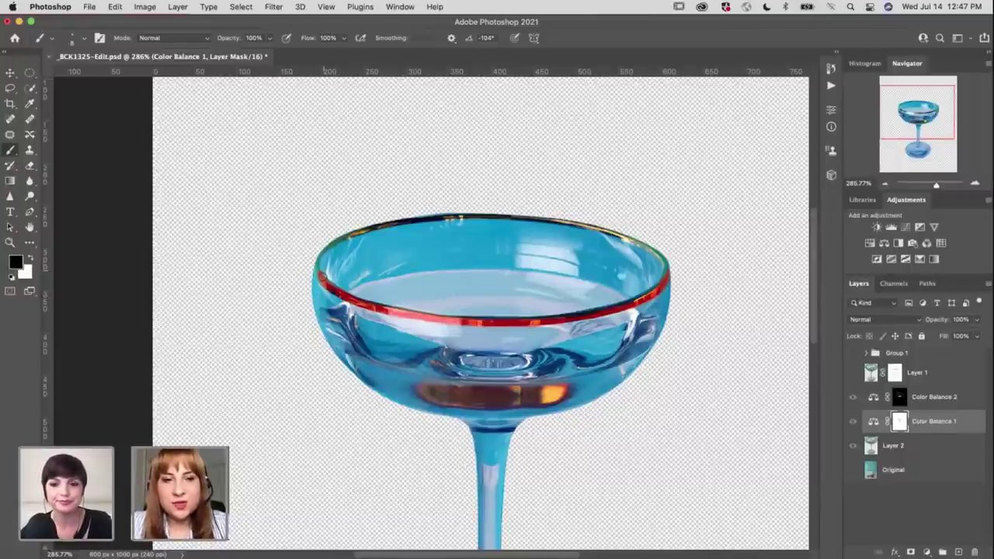
{"action": "key", "text": "x"}
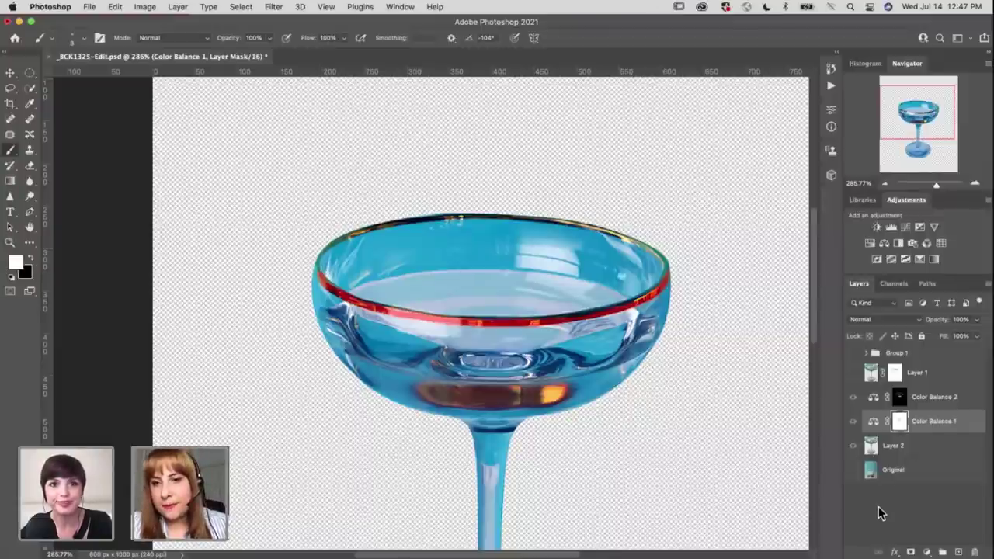
{"action": "left_click", "coordinate": [854, 398]}
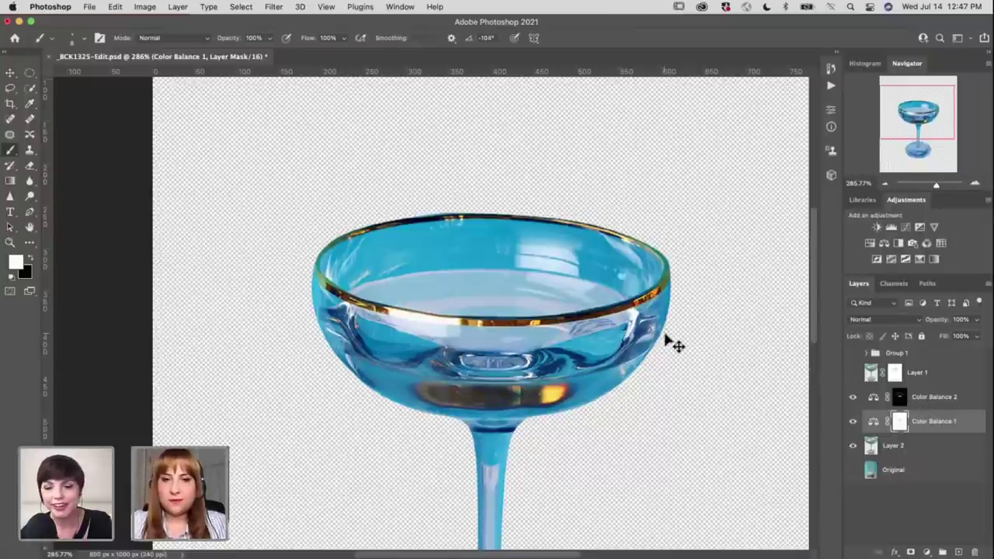
Add a Curves adjustment above Color Balance 2 with points at input 94, output 88 and input 151, output 167
{"action": "key", "text": "super+minus"}
{"action": "scroll", "coordinate": [578, 307], "scroll_direction": "down", "scroll_amount": 2}
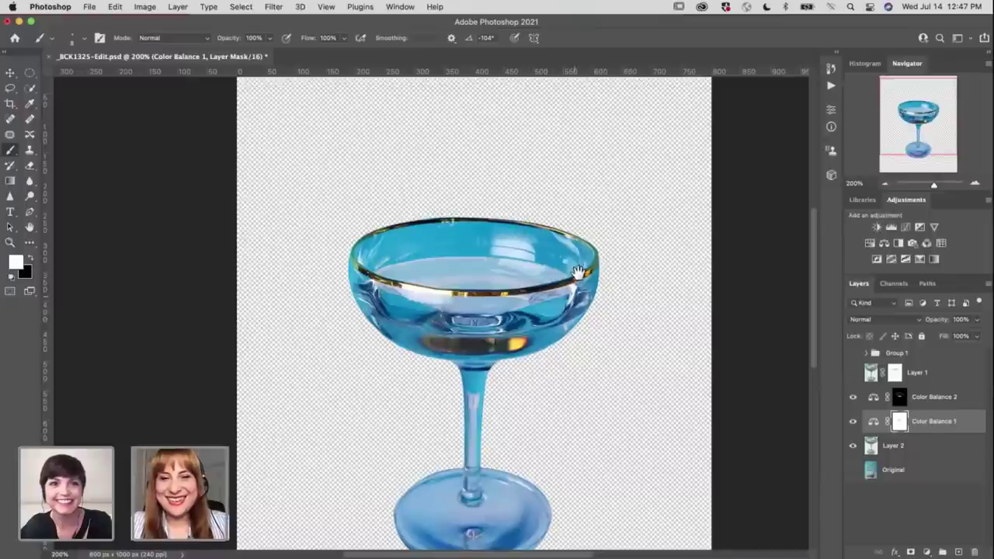
{"action": "scroll", "coordinate": [578, 271], "scroll_direction": "down", "scroll_amount": 2}
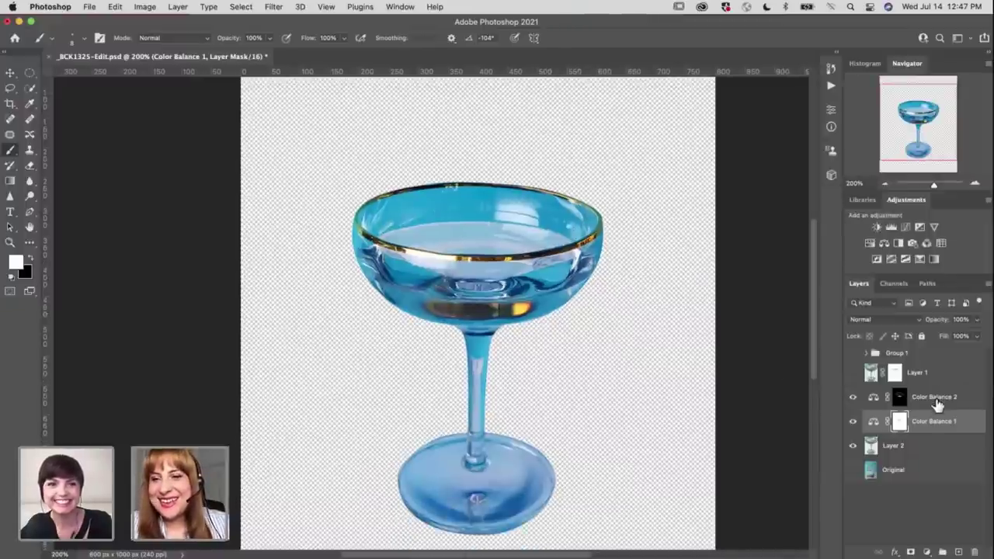
{"action": "key", "text": "alt+bracketright"}
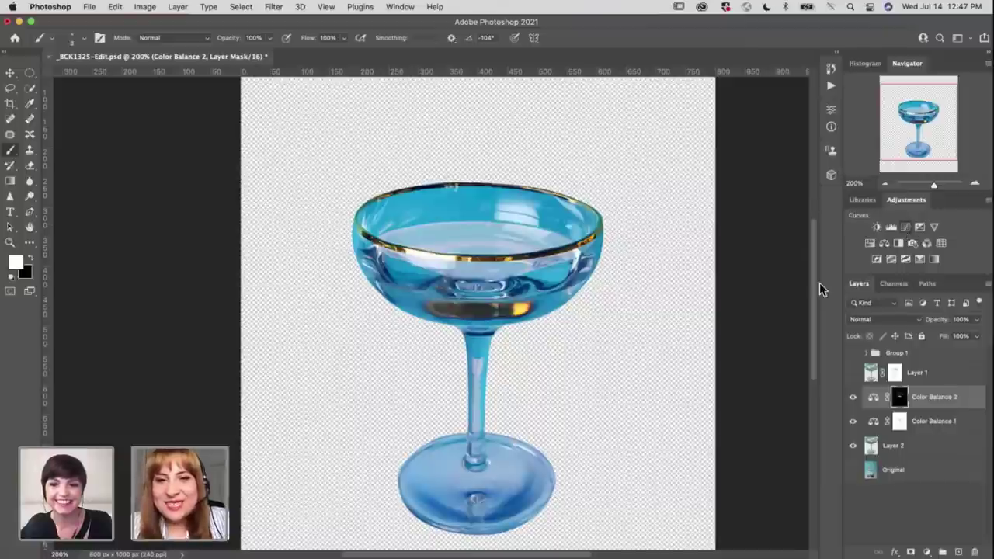
{"action": "left_click", "coordinate": [890, 227]}
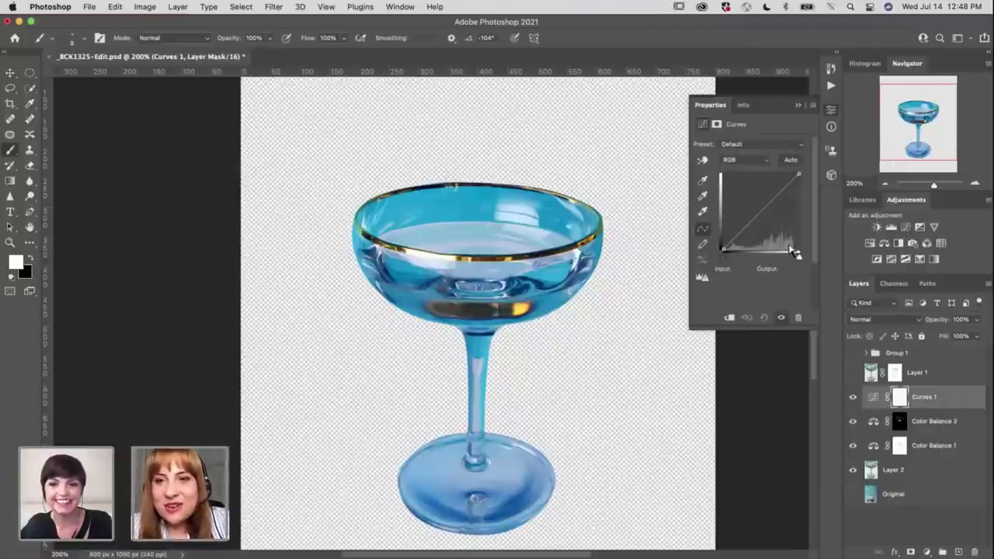
{"action": "left_click", "coordinate": [751, 223]}
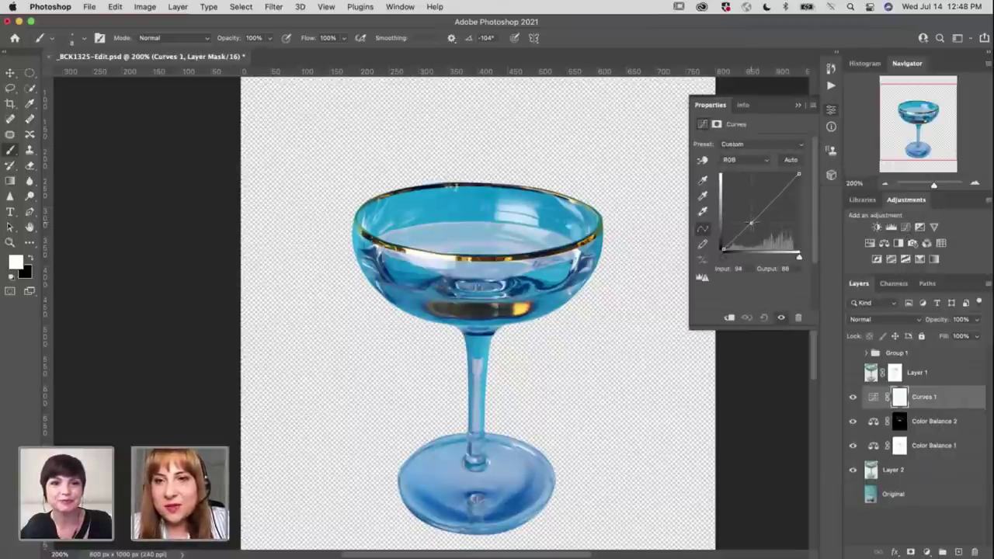
{"action": "left_click", "coordinate": [767, 200]}
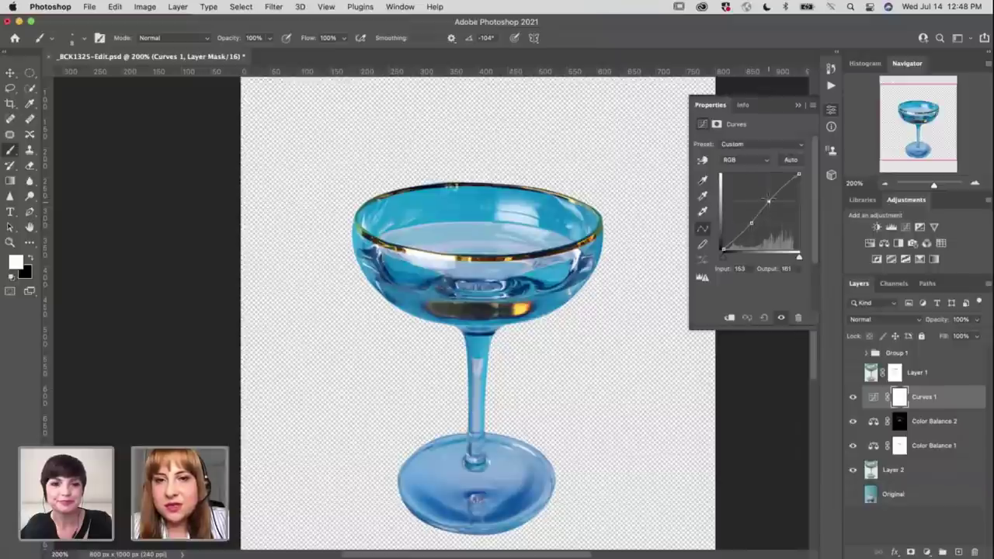
{"action": "left_click_drag", "start_coordinate": [768, 201], "coordinate": [767, 199]}
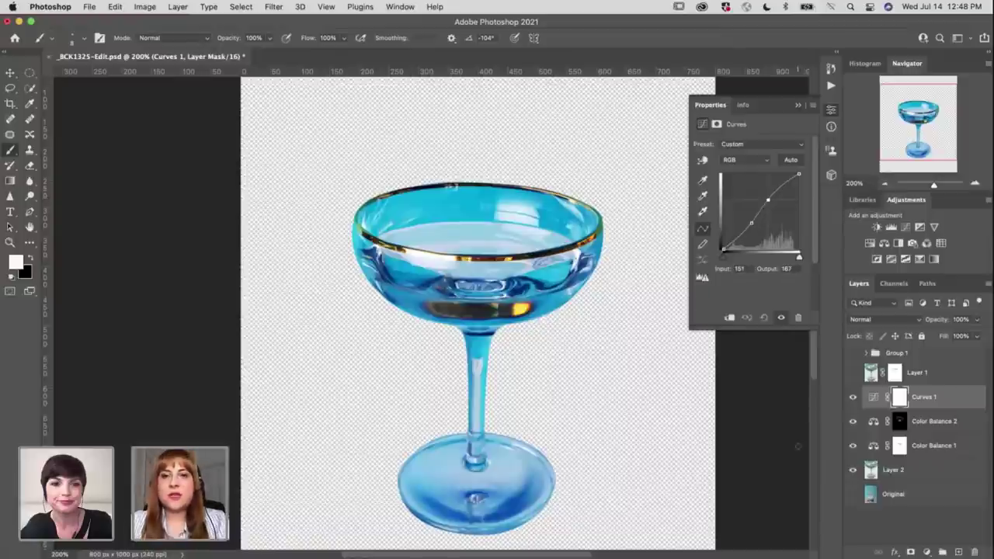
Compare the glass with and without the Curves adjustment, and group Curves 1 with both Color Balance layers
{"action": "left_click", "coordinate": [852, 397]}
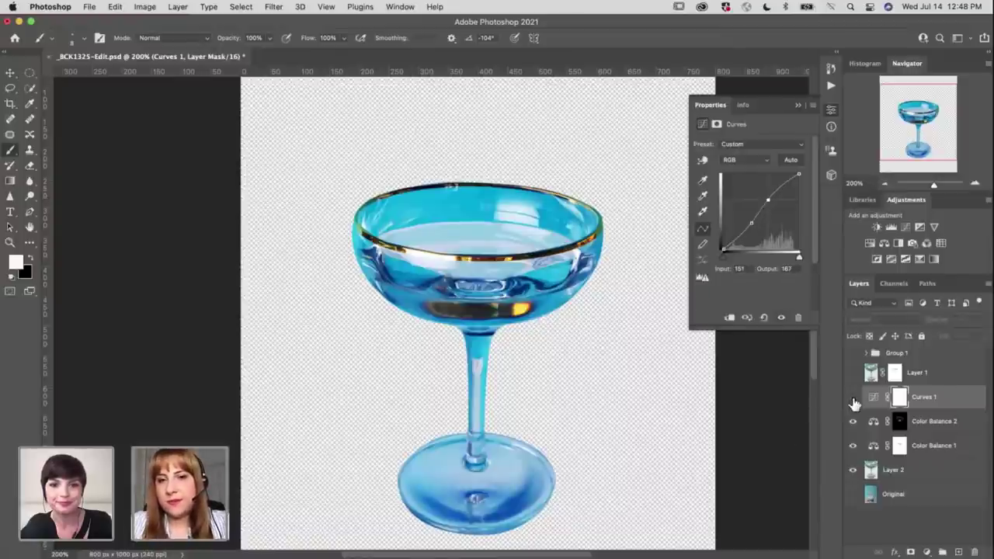
{"action": "left_click", "coordinate": [853, 402]}
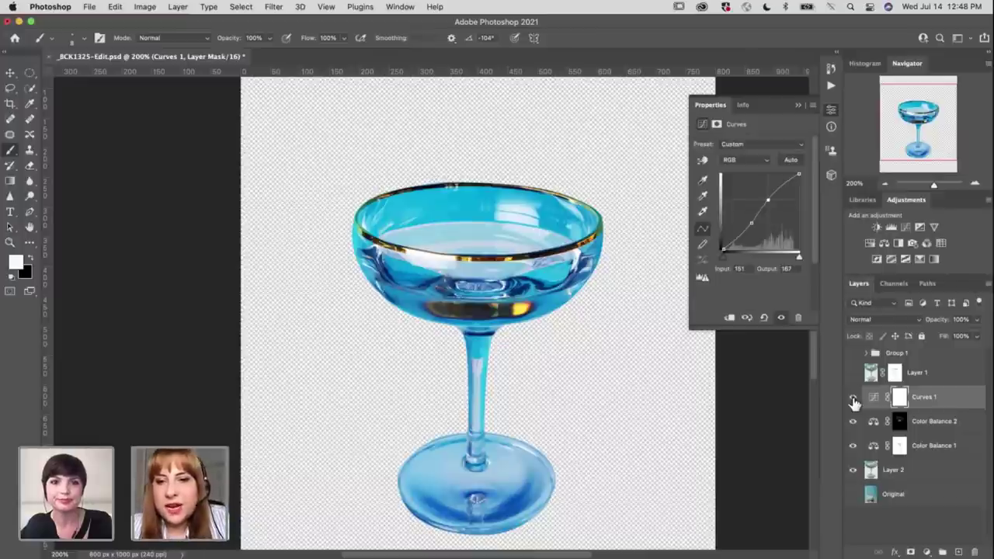
{"action": "left_click", "coordinate": [853, 402]}
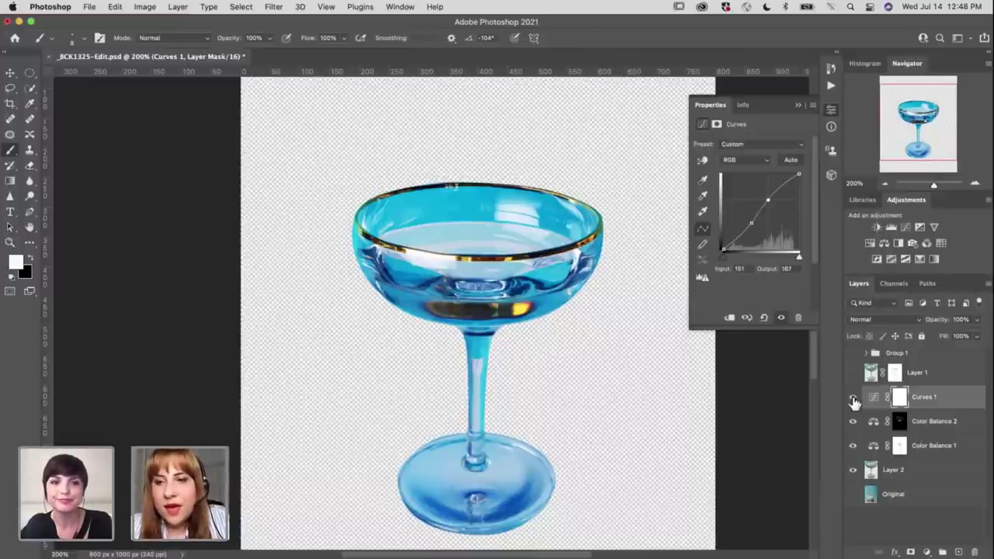
{"action": "left_click", "coordinate": [930, 449], "text": "shift"}
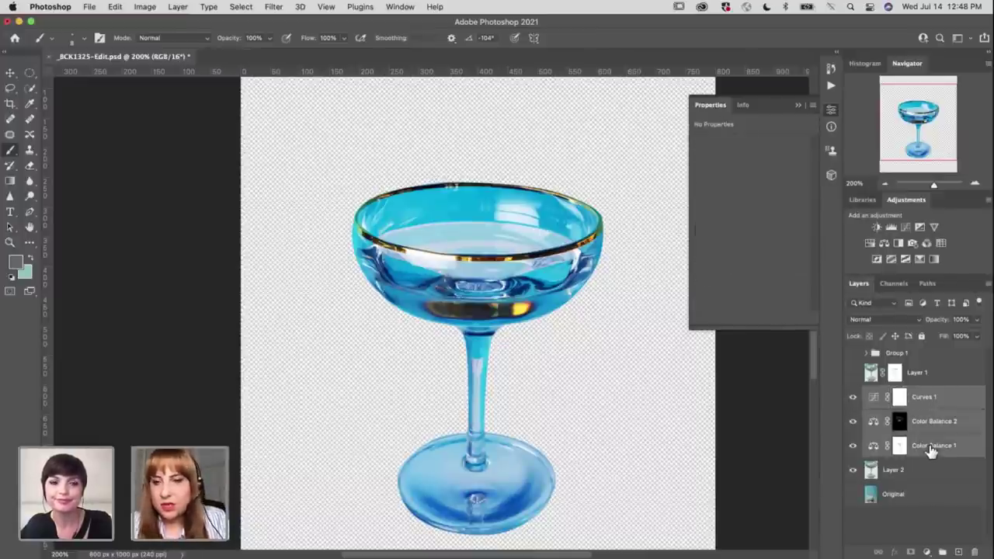
{"action": "key", "text": "super+g"}
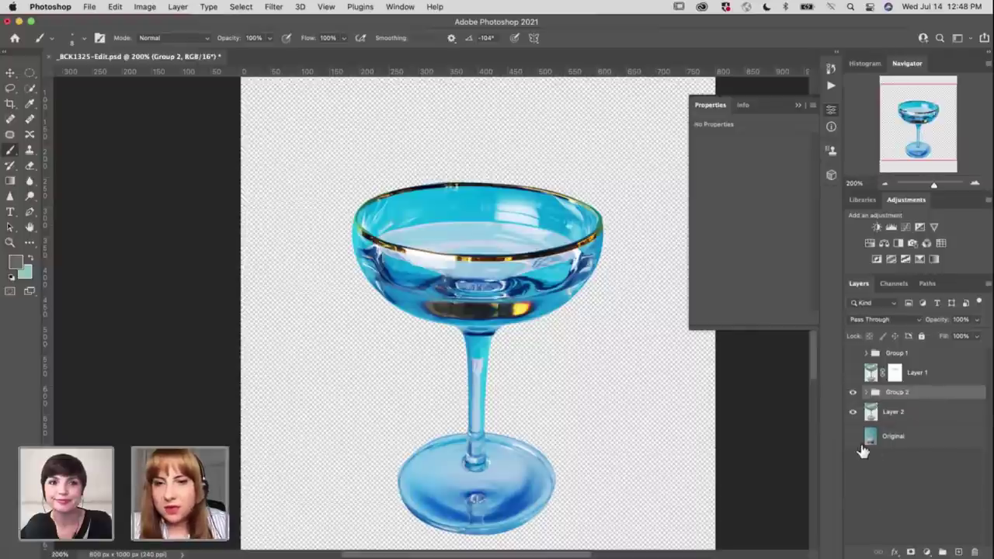
Add a layer mask to Layer 2 and set the brush opacity to 6%
{"action": "left_click", "coordinate": [908, 418]}
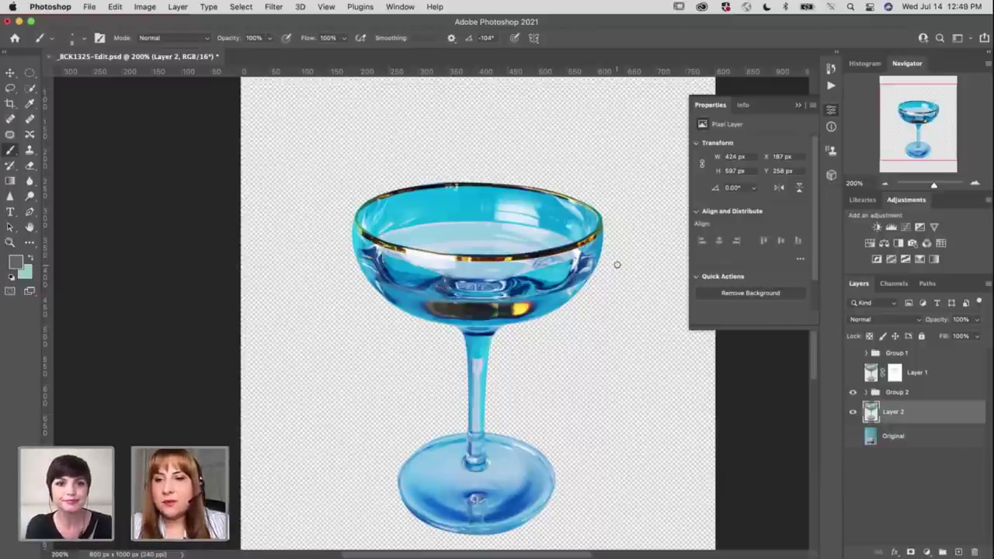
{"action": "left_click", "coordinate": [910, 552]}
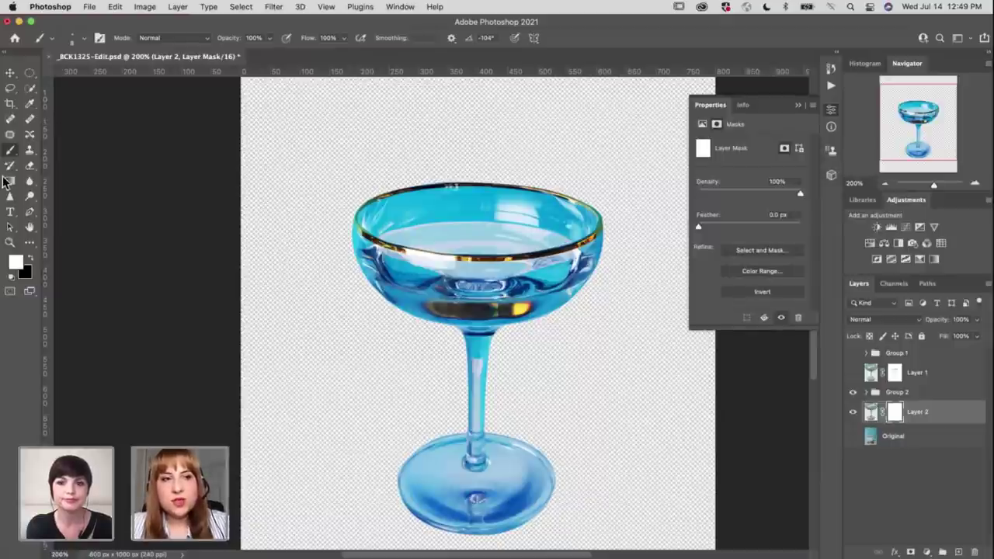
{"action": "key", "text": "0"}
{"action": "key", "text": "6"}
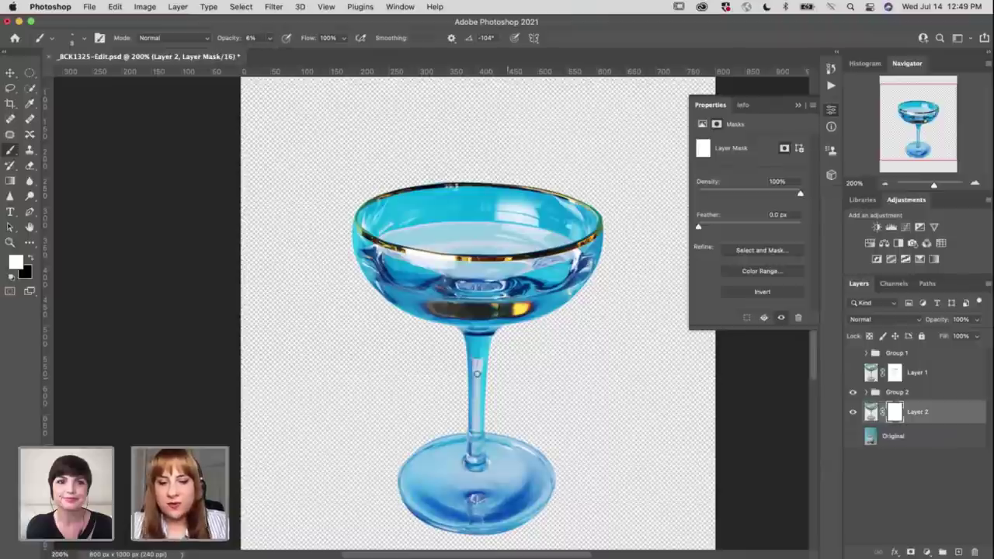
Brush faint black strokes on the Layer 2 mask over the glass foot and stem to make them slightly transparent
{"action": "left_click", "coordinate": [470, 259], "text": "super"}
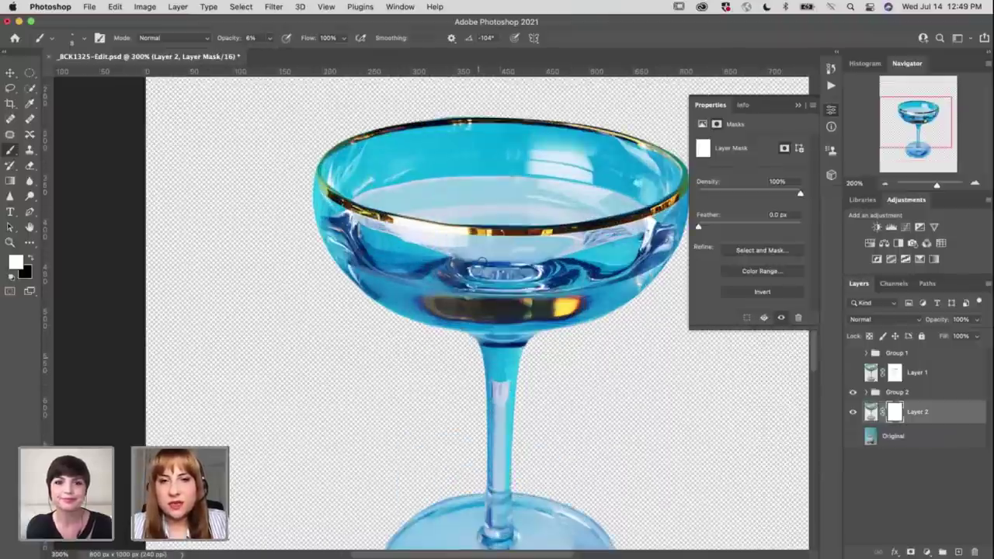
{"action": "scroll", "coordinate": [485, 260], "scroll_direction": "down", "scroll_amount": 5}
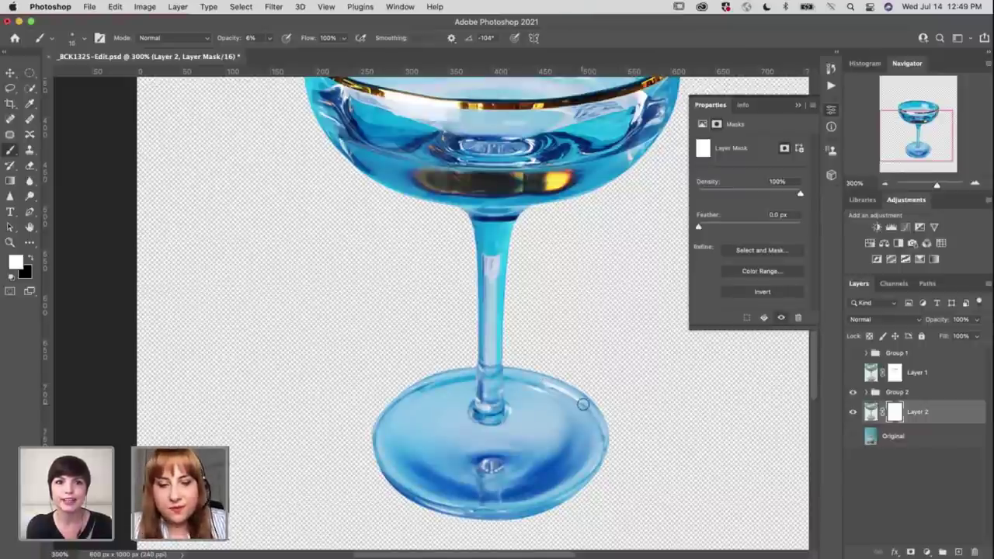
{"action": "key", "text": "x"}
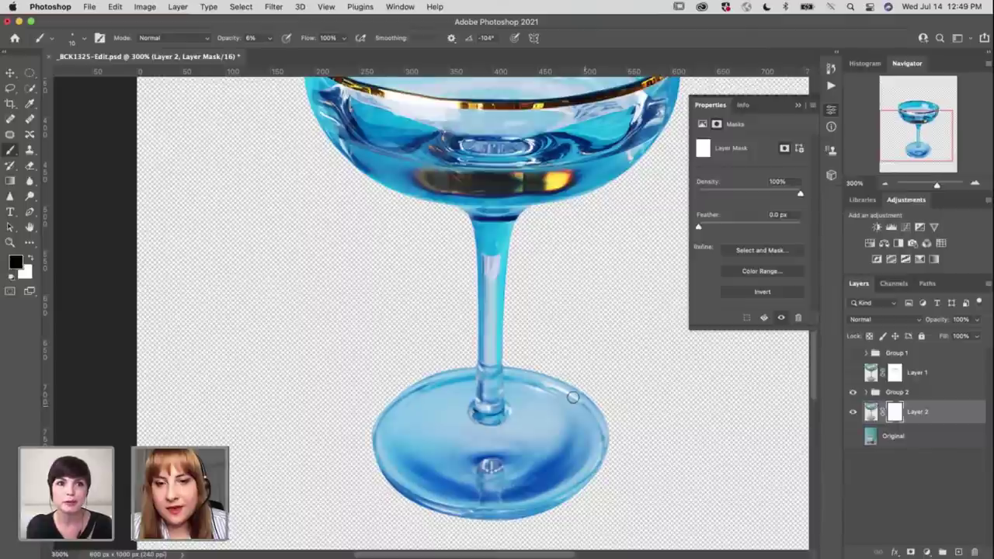
{"action": "key", "text": "bracketleft"}
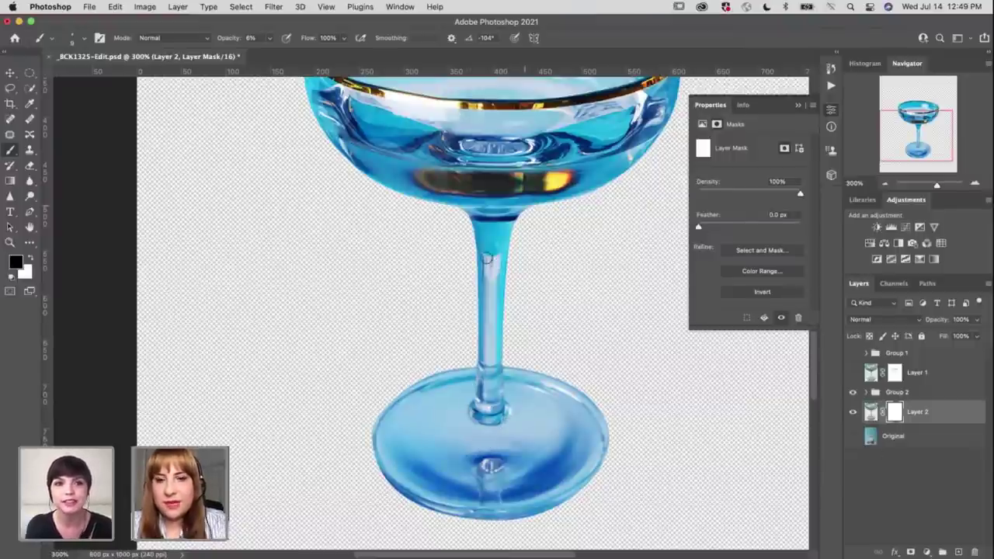
{"action": "key", "text": "bracketright"}
{"action": "key", "text": "bracketright"}
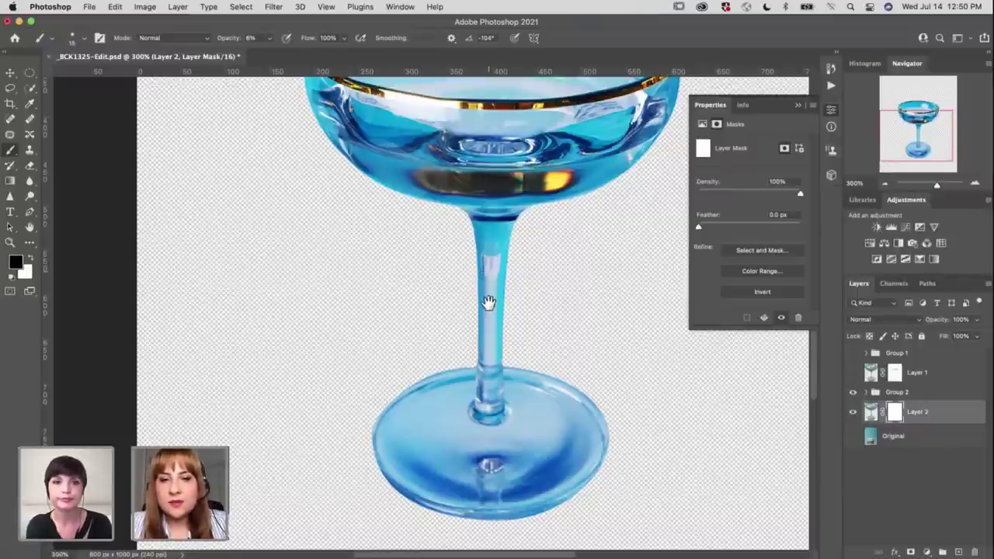
Fade the lower stem and its joint with the foot on the Layer 2 mask, varying the black brush's size
{"action": "scroll", "coordinate": [487, 373], "scroll_direction": "up", "scroll_amount": 2}
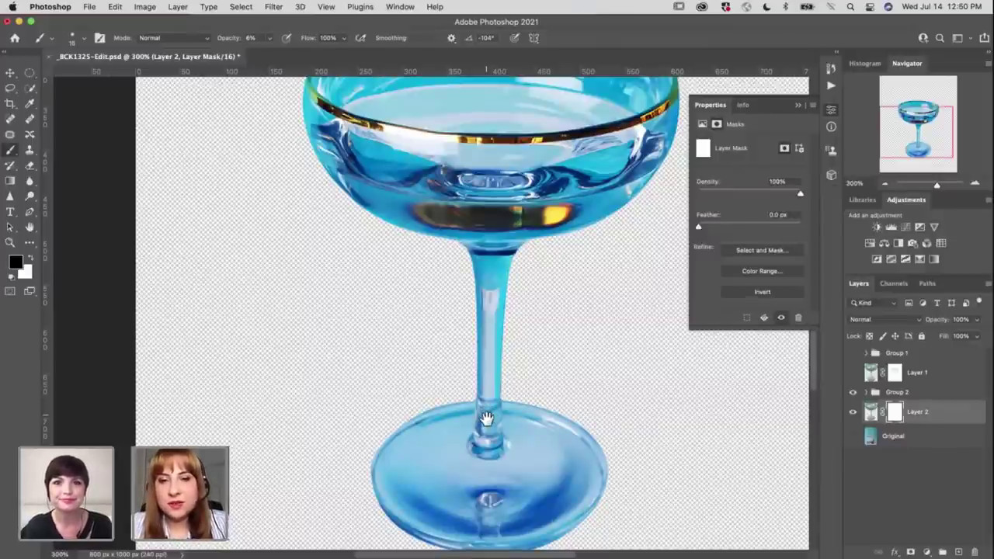
{"action": "scroll", "coordinate": [483, 391], "scroll_direction": "down", "scroll_amount": 2}
{"action": "scroll", "coordinate": [483, 390], "scroll_direction": "down", "scroll_amount": 1}
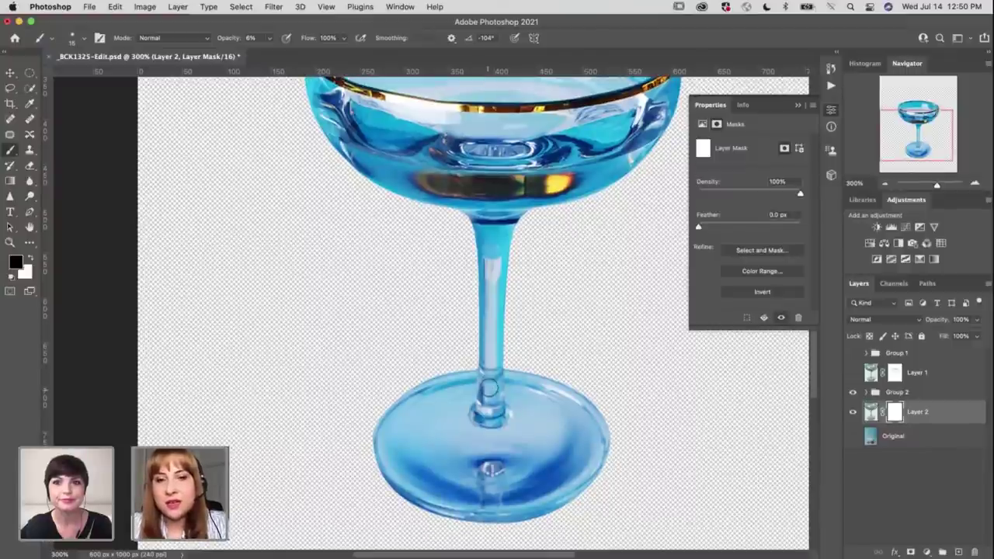
{"action": "key", "text": "bracketleft"}
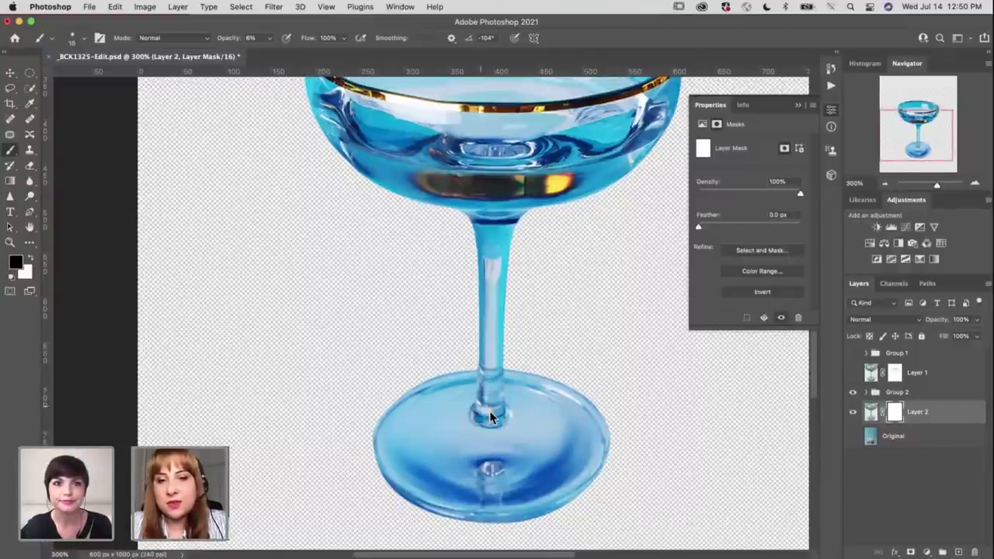
{"action": "key", "text": "bracketright"}
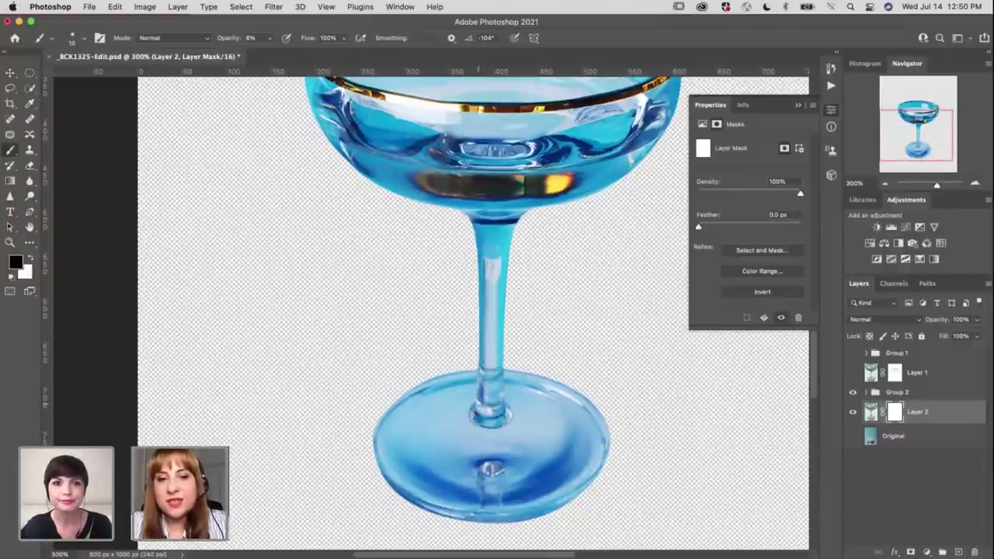
{"action": "key", "text": "bracketleft"}
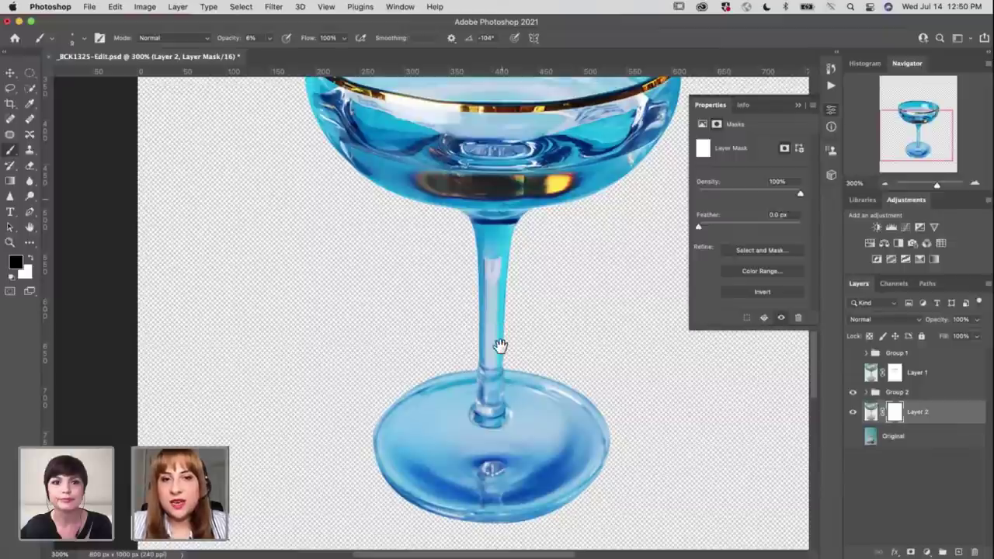
Fade the bowl of the glass on the Layer 2 mask with larger and smaller low-opacity strokes, switching between black and white
{"action": "scroll", "coordinate": [367, 287], "scroll_direction": "up", "scroll_amount": 5}
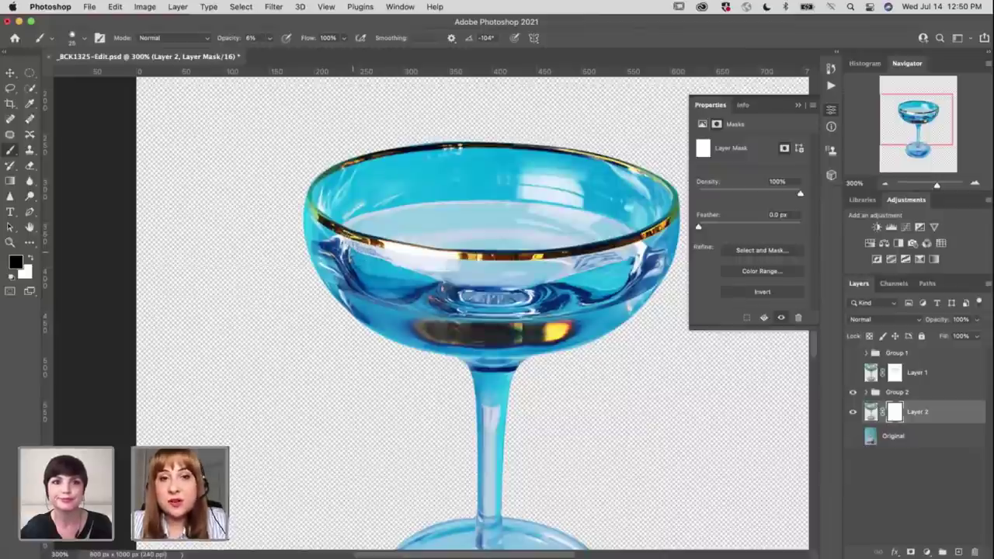
{"action": "key", "text": "bracketright"}
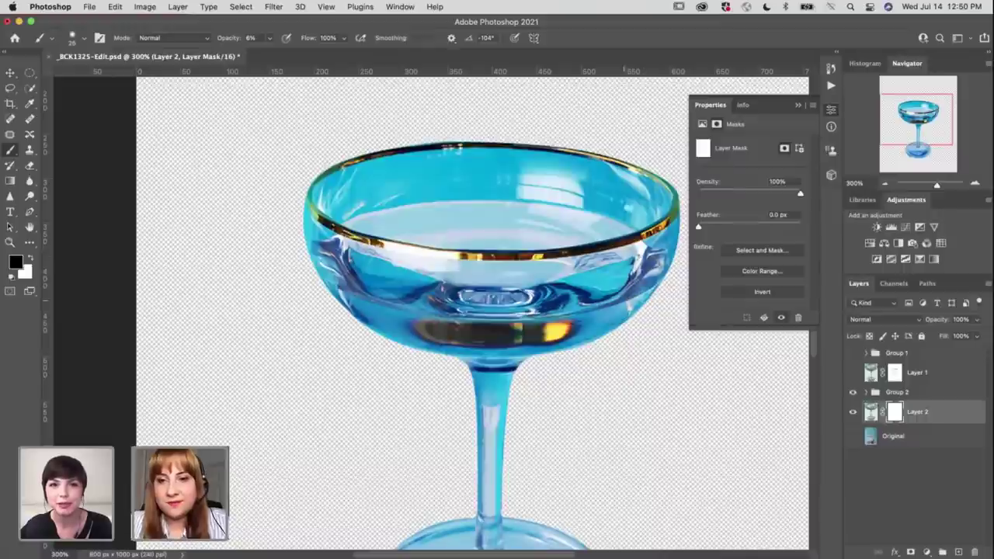
{"action": "key", "text": "bracketleft"}
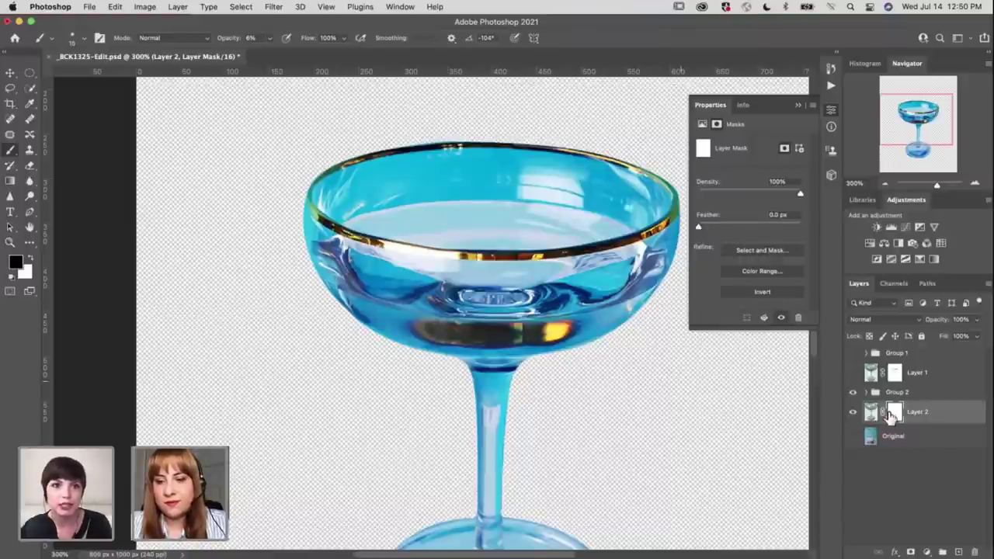
{"action": "key", "text": "x"}
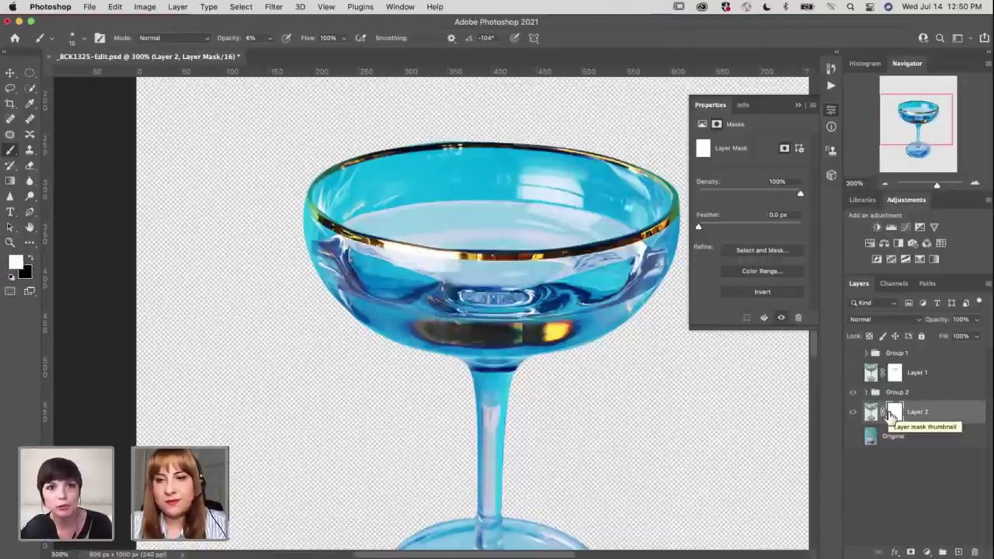
{"action": "key", "text": "x"}
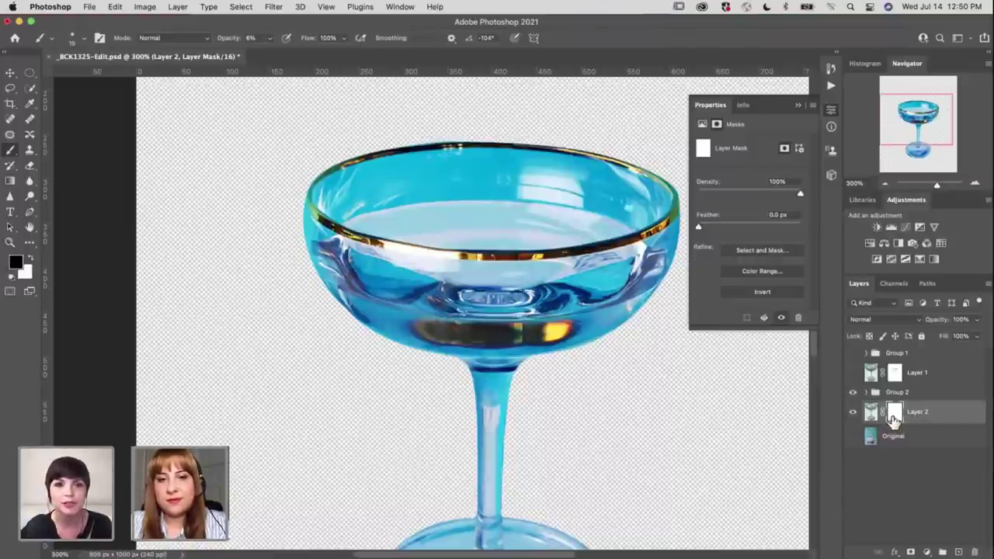
{"action": "key", "text": "x"}
Make the inside of the bowl more transparent with broader faint black strokes on the Layer 2 mask
{"action": "scroll", "coordinate": [438, 327], "scroll_direction": "down", "scroll_amount": 3}
{"action": "scroll", "coordinate": [438, 328], "scroll_direction": "right", "scroll_amount": 1}
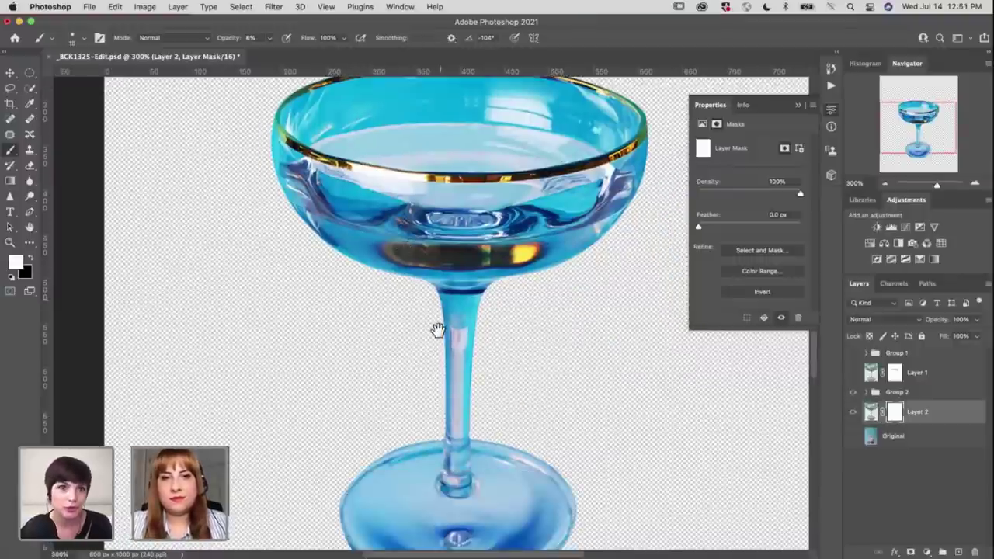
{"action": "scroll", "coordinate": [404, 128], "scroll_direction": "up", "scroll_amount": 1}
{"action": "scroll", "coordinate": [403, 128], "scroll_direction": "right", "scroll_amount": 1}
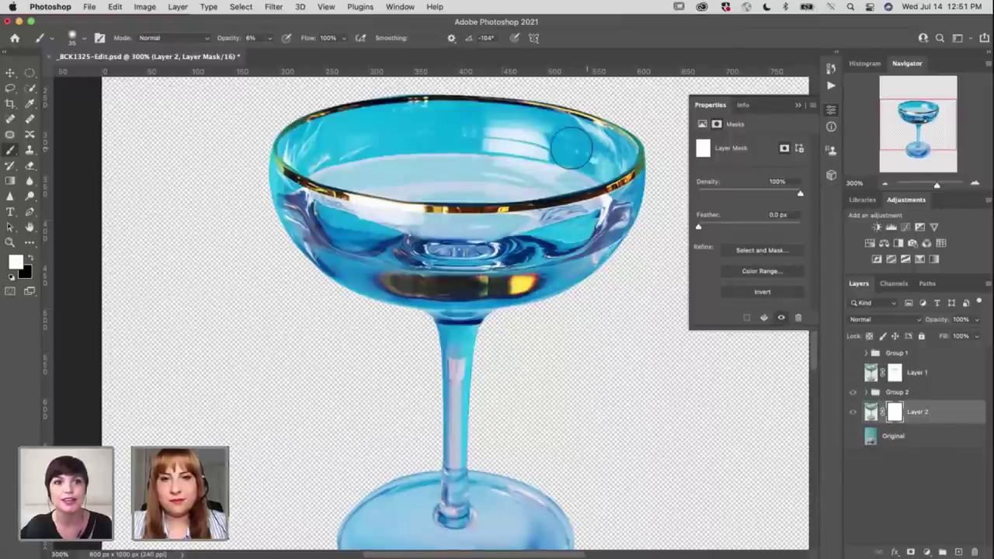
{"action": "key", "text": "x"}
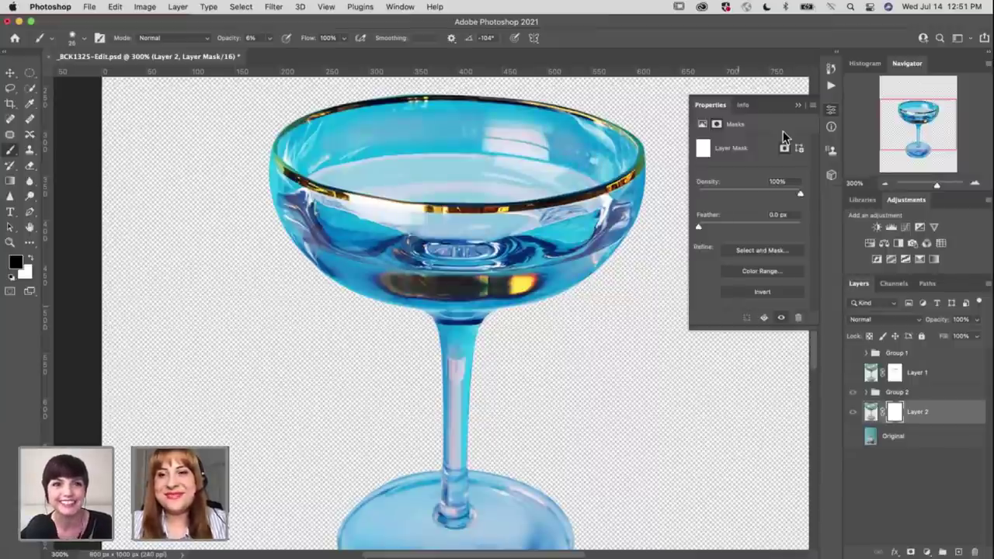
Collapse the mask properties and start a Quick Export as PNG of the transparent glass
{"action": "left_click", "coordinate": [831, 111]}
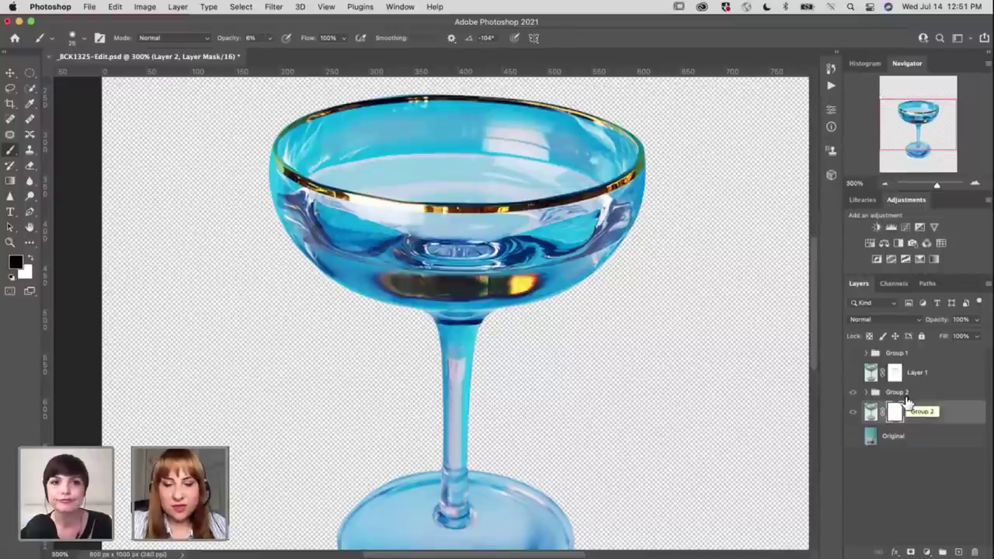
{"action": "key", "text": "super+minus"}
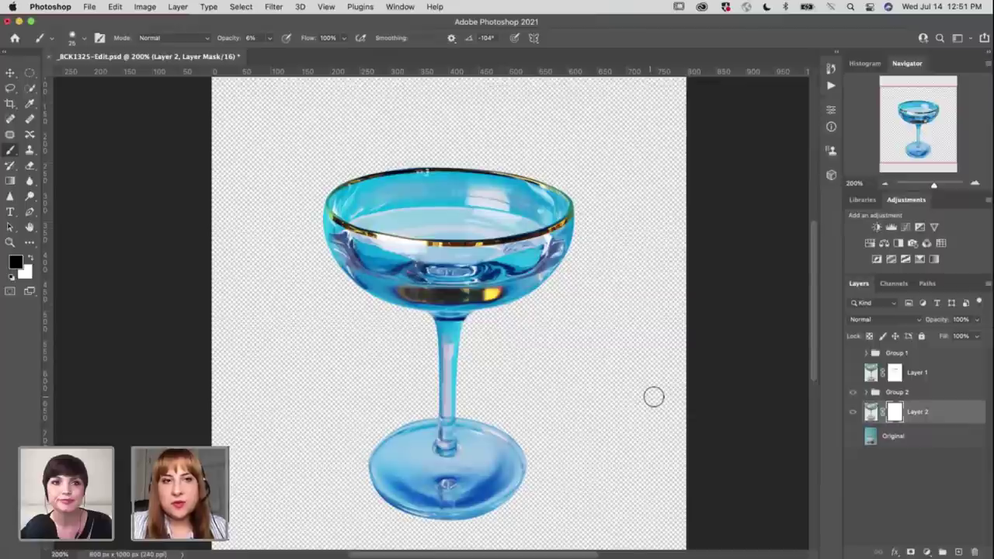
{"action": "left_click", "coordinate": [89, 8]}
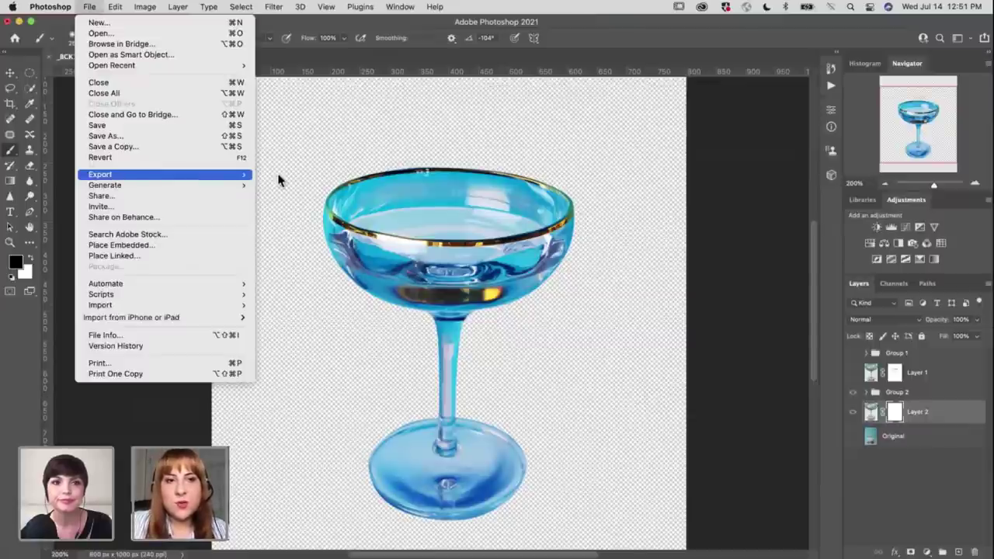
{"action": "mouse_move", "coordinate": [233, 175]}
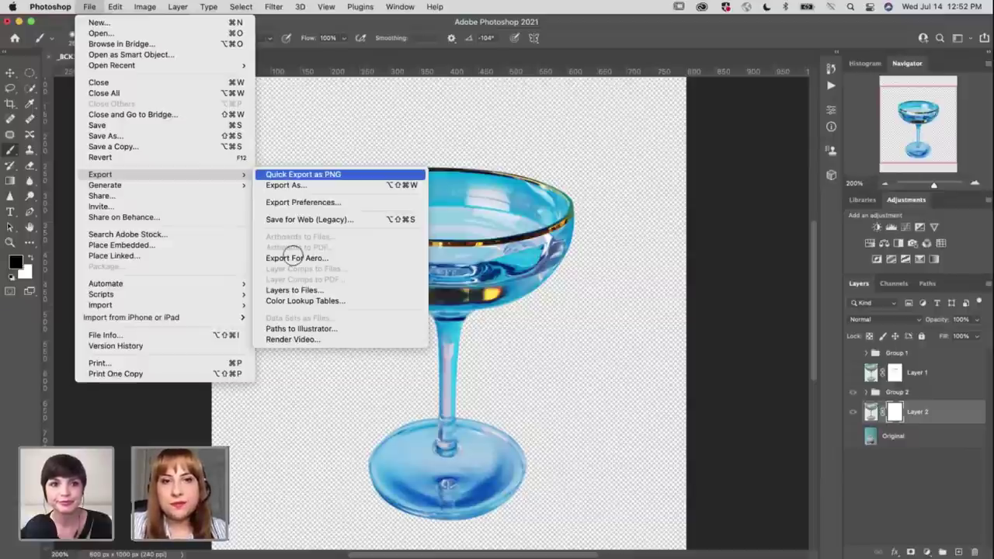
{"action": "key", "text": "Escape"}
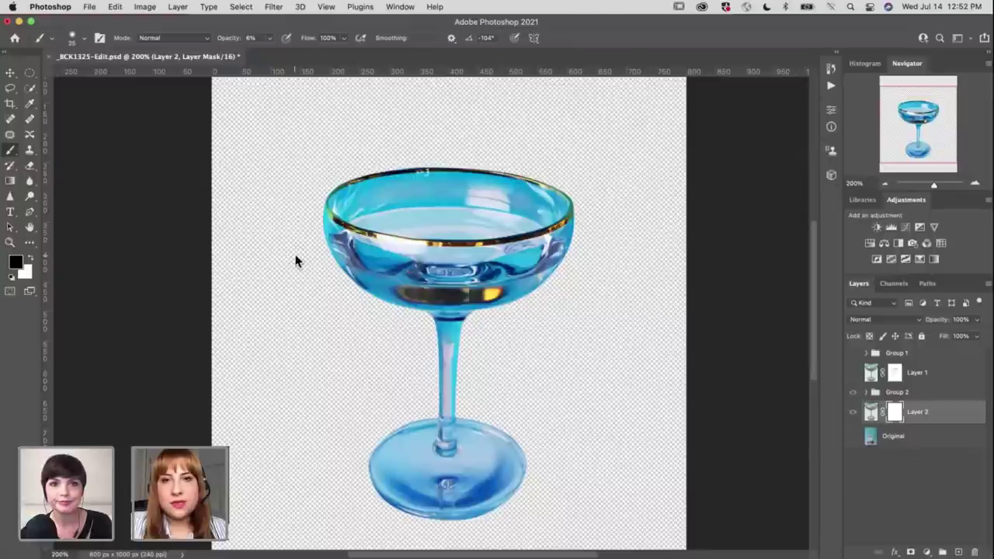
{"action": "key", "text": "super+shift+apostrophe"}
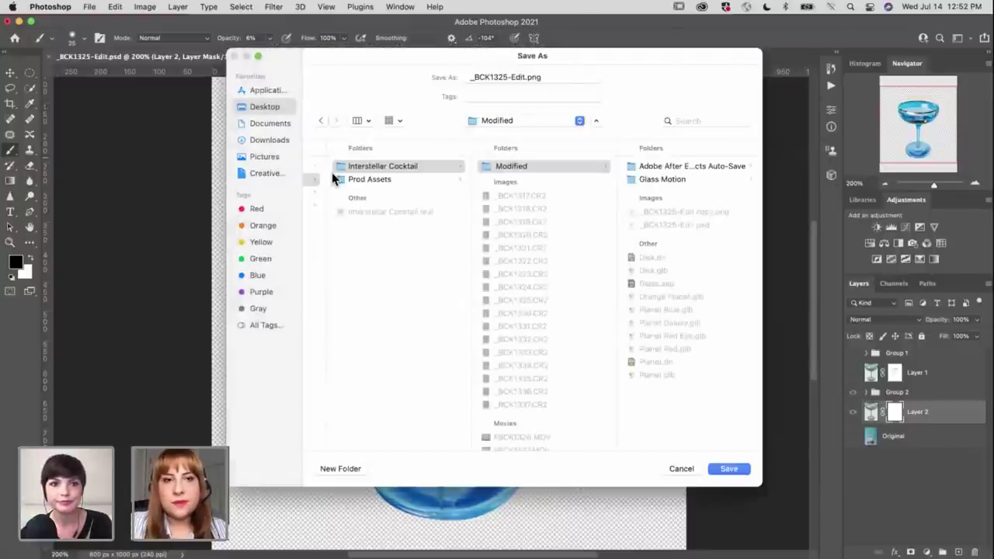
Create a new folder named Live inside Adobe Live AR > Cosmic Cocktail as the export location
{"action": "left_click", "coordinate": [344, 165]}
{"action": "left_click", "coordinate": [490, 179]}
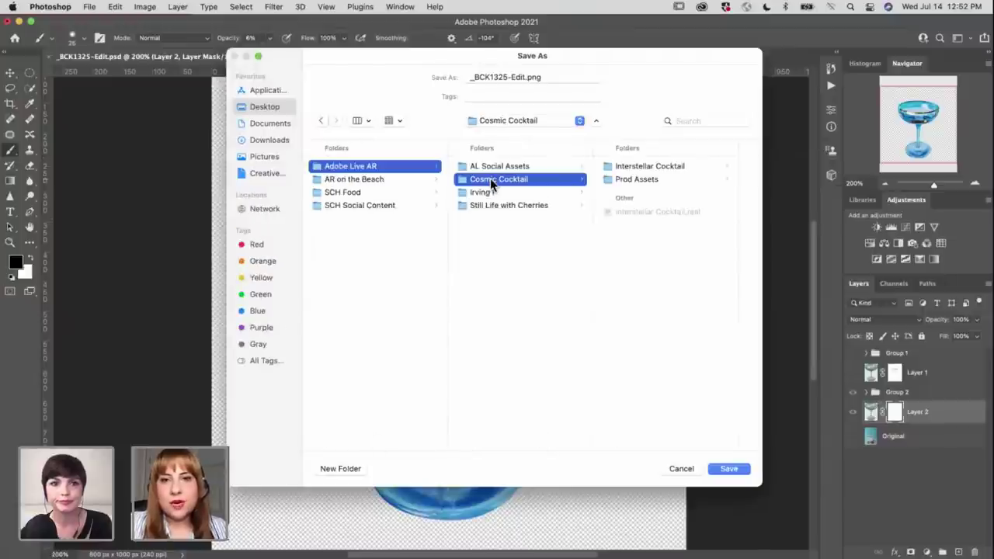
{"action": "left_click", "coordinate": [347, 470]}
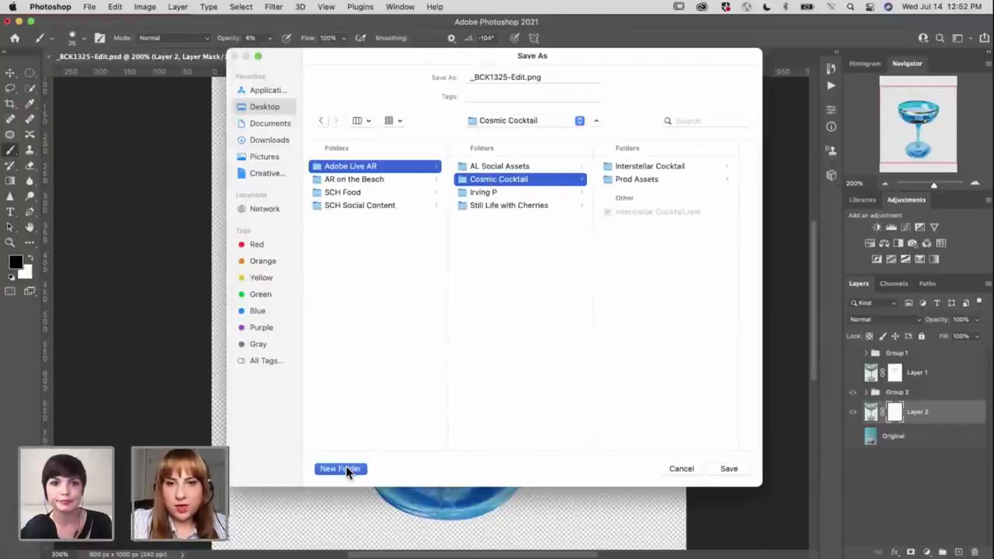
{"action": "type", "text": "Live"}
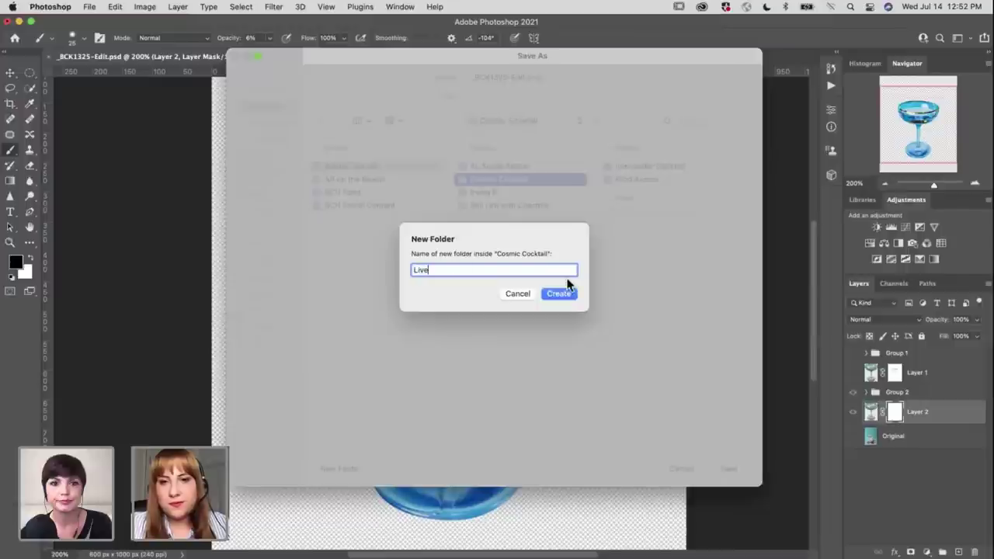
{"action": "key", "text": "Return"}
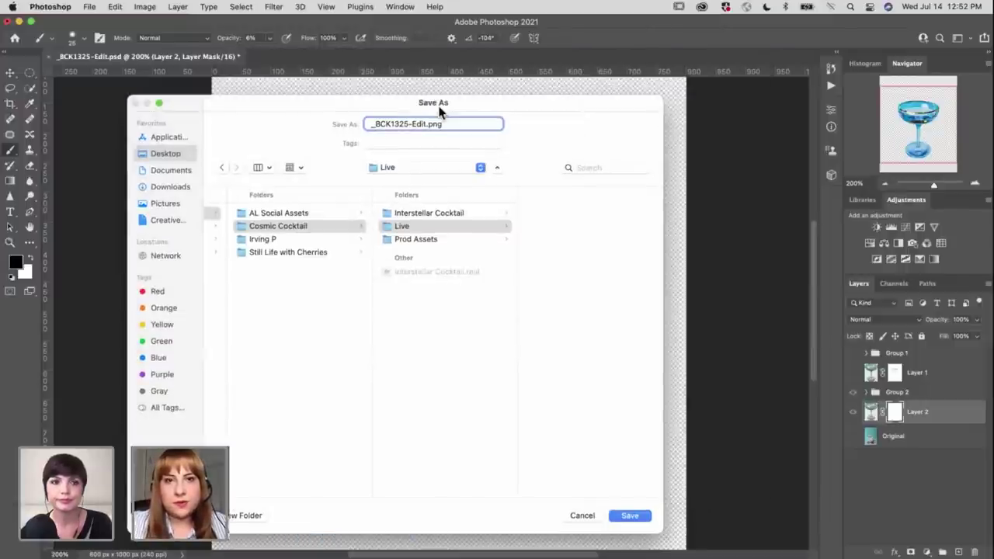
Name the exported file Glass.png and save it in the Live folder
{"action": "left_click_drag", "start_coordinate": [428, 124], "coordinate": [389, 124]}
{"action": "type", "text": "Glass"}
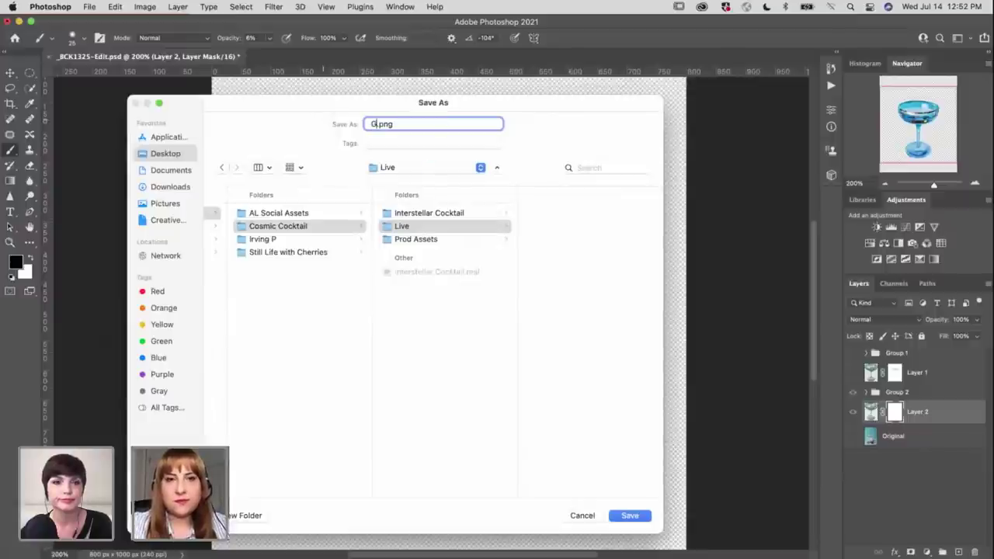
{"action": "left_click", "coordinate": [631, 516]}
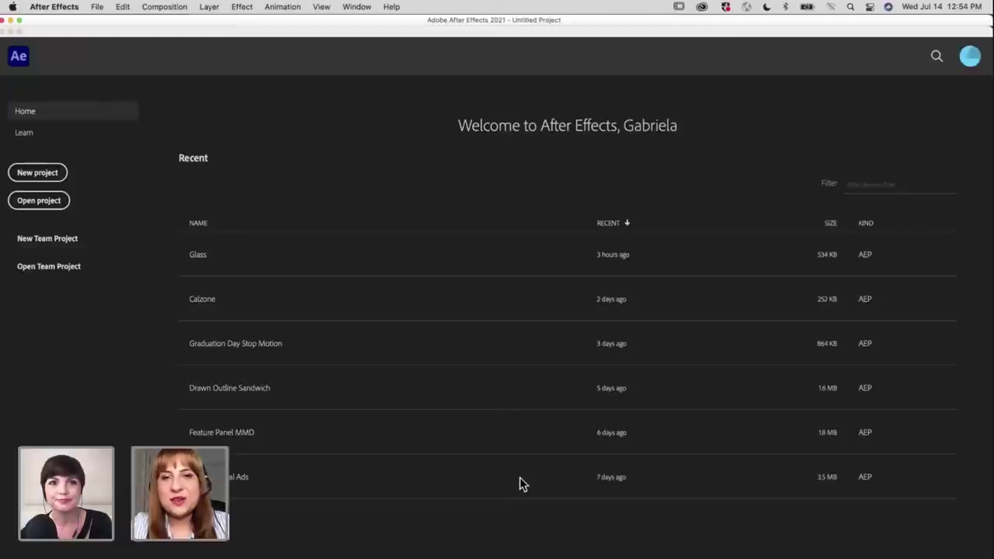
Switch to After Effects, open the recent Glass project and deselect everything in it
{"action": "left_click", "coordinate": [199, 256]}
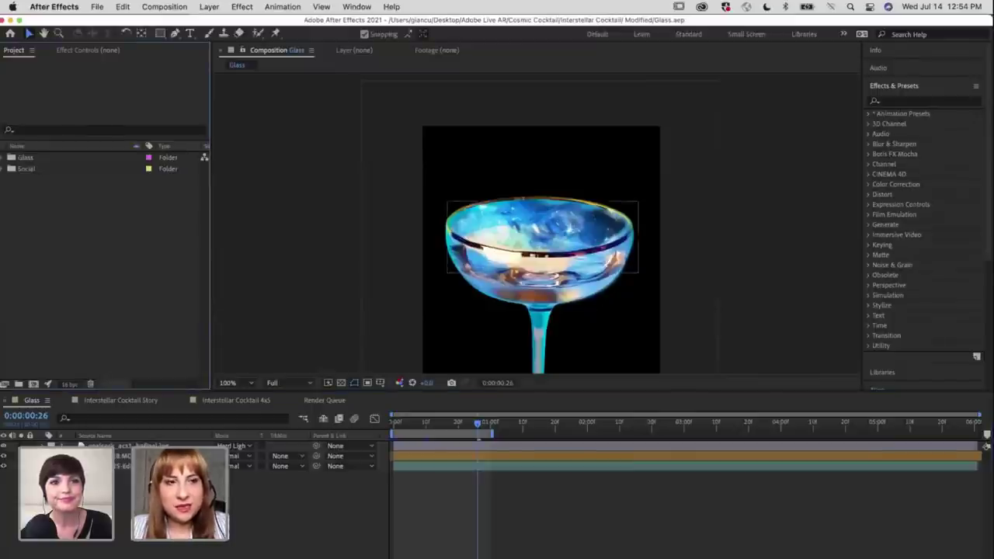
{"action": "left_click", "coordinate": [92, 359]}
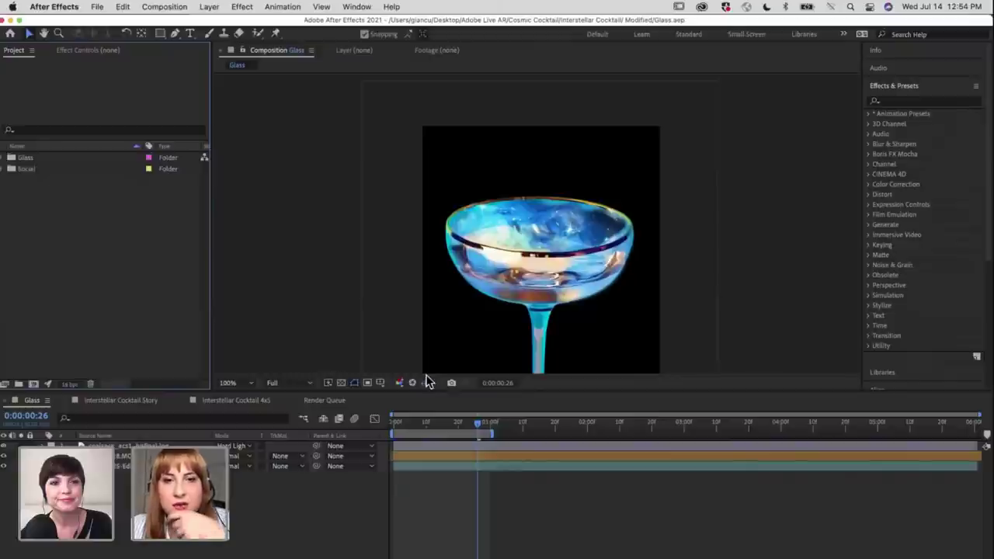
Import Glass.png from the Desktop folder Adobe Live AR > Cosmic Cocktail > Live into the After Effects project
{"action": "key", "text": "super+Tab"}
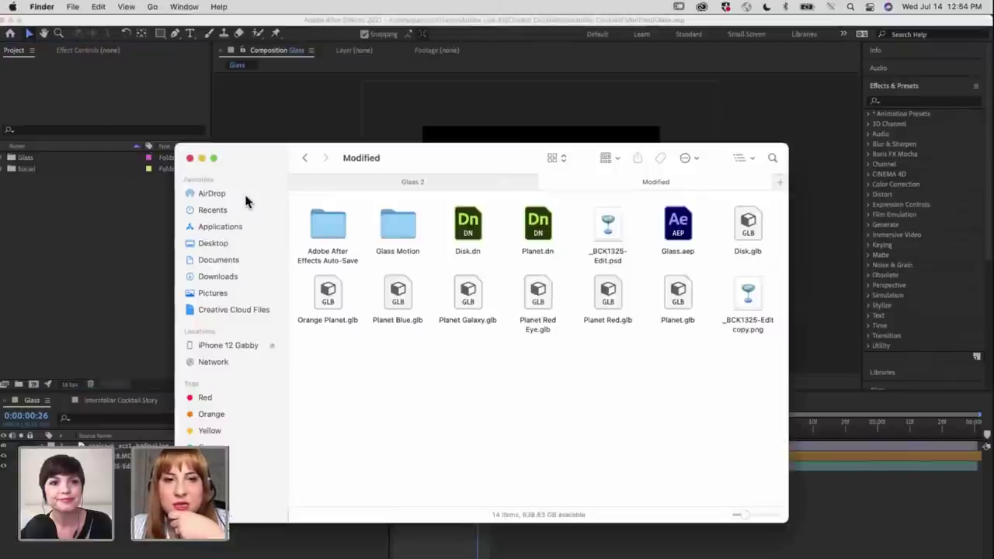
{"action": "left_click", "coordinate": [216, 247]}
{"action": "left_click", "coordinate": [329, 244]}
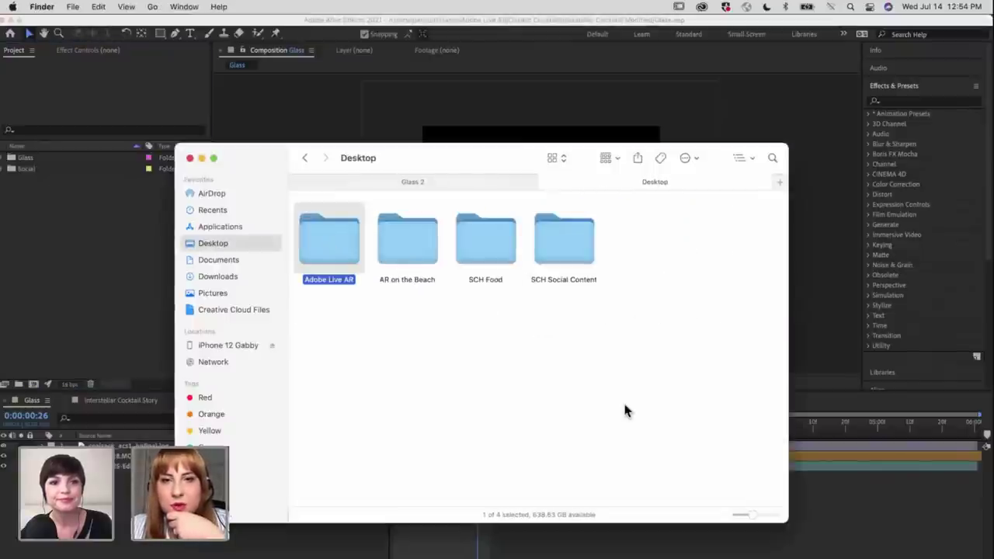
{"action": "key", "text": "super+Down"}
{"action": "left_click", "coordinate": [388, 226]}
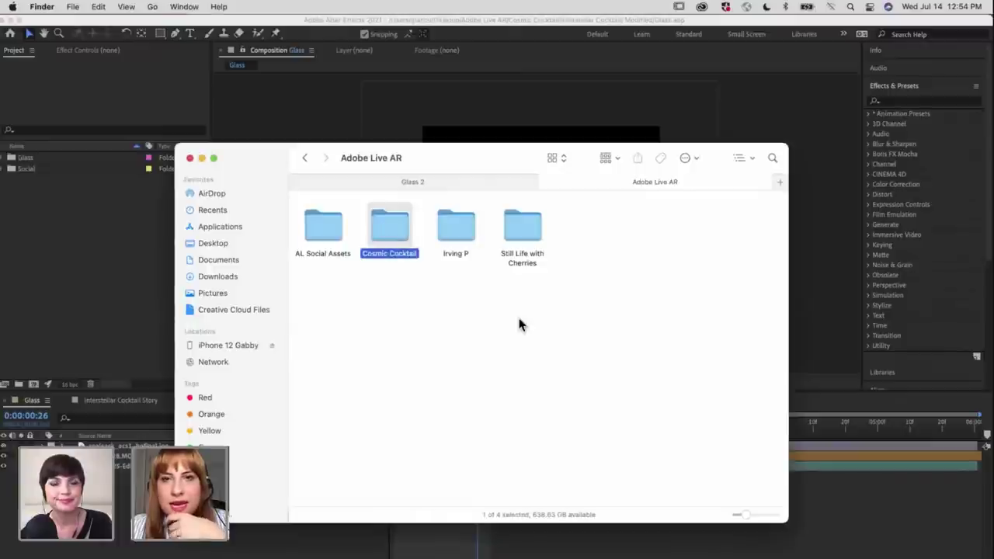
{"action": "key", "text": "super+Down"}
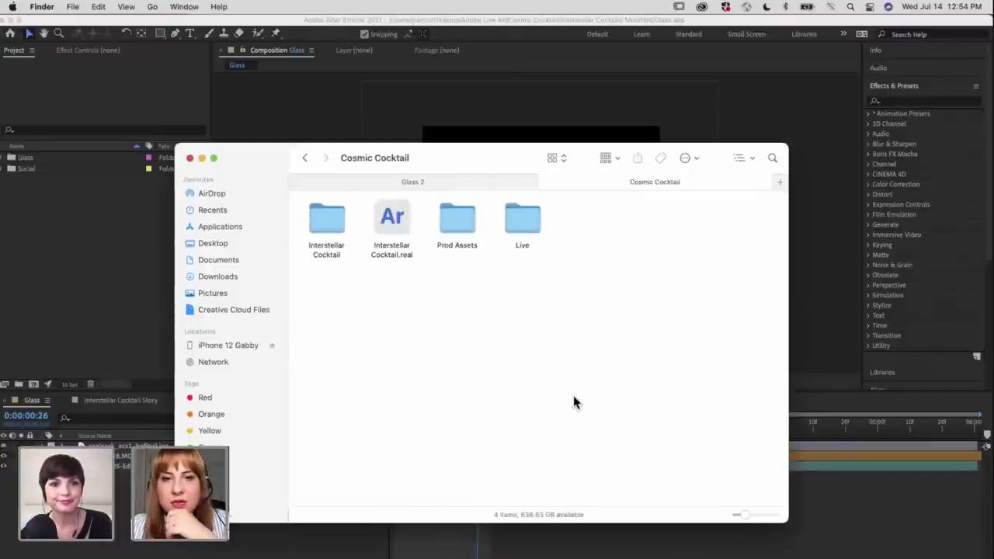
{"action": "key", "text": "super+Down"}
{"action": "left_click_drag", "start_coordinate": [323, 224], "coordinate": [62, 255]}
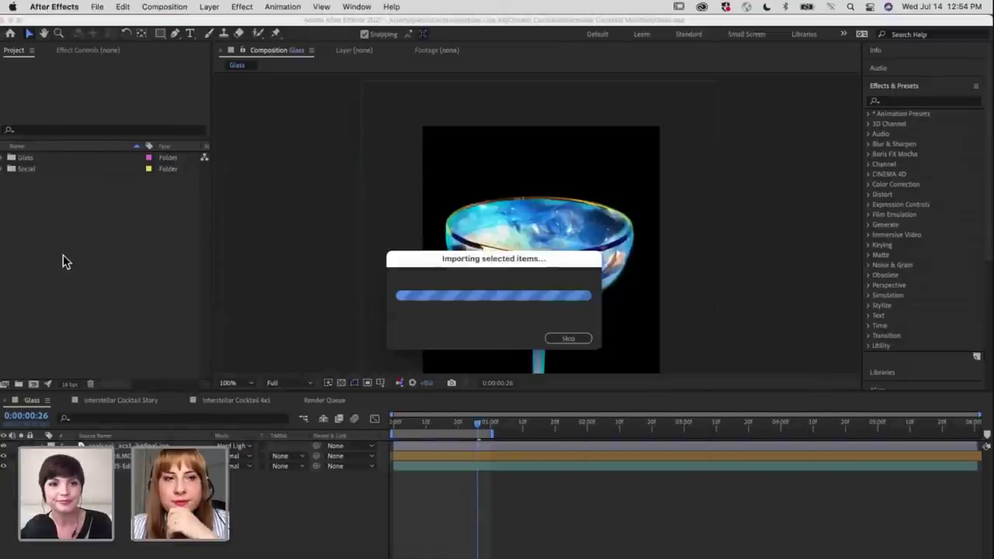
Create a new composition from Glass.png and set its preview resolution to Full
{"action": "right_click", "coordinate": [33, 173]}
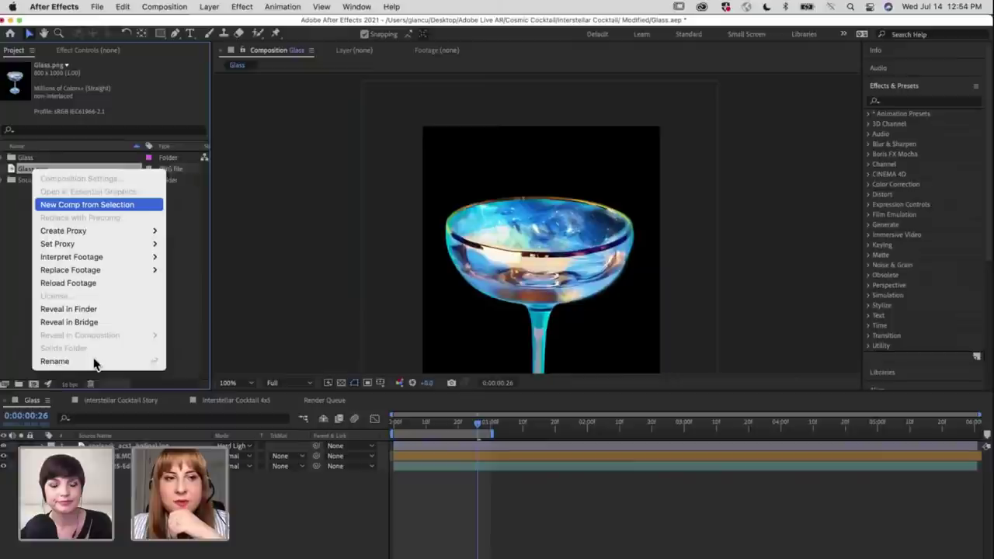
{"action": "key", "text": "Return"}
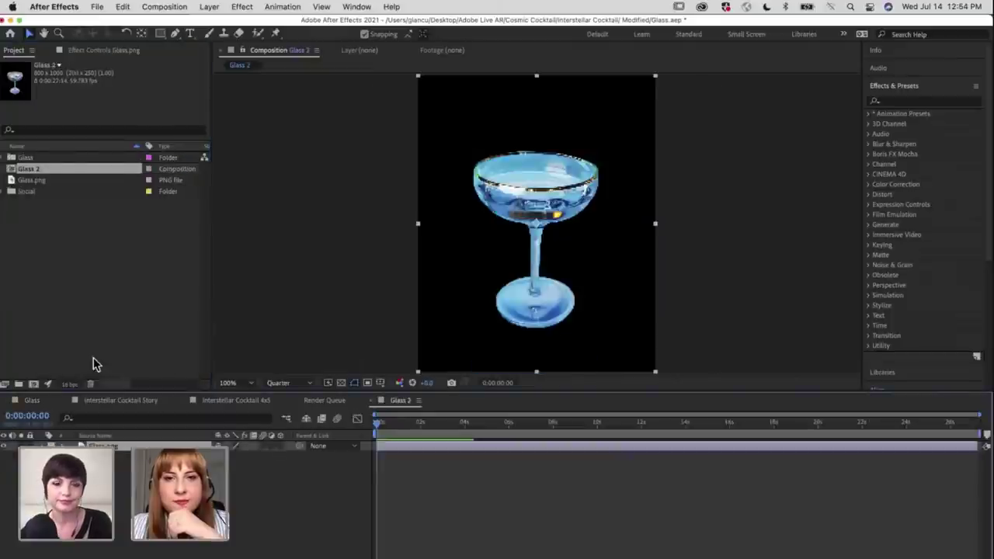
{"action": "left_click", "coordinate": [291, 387]}
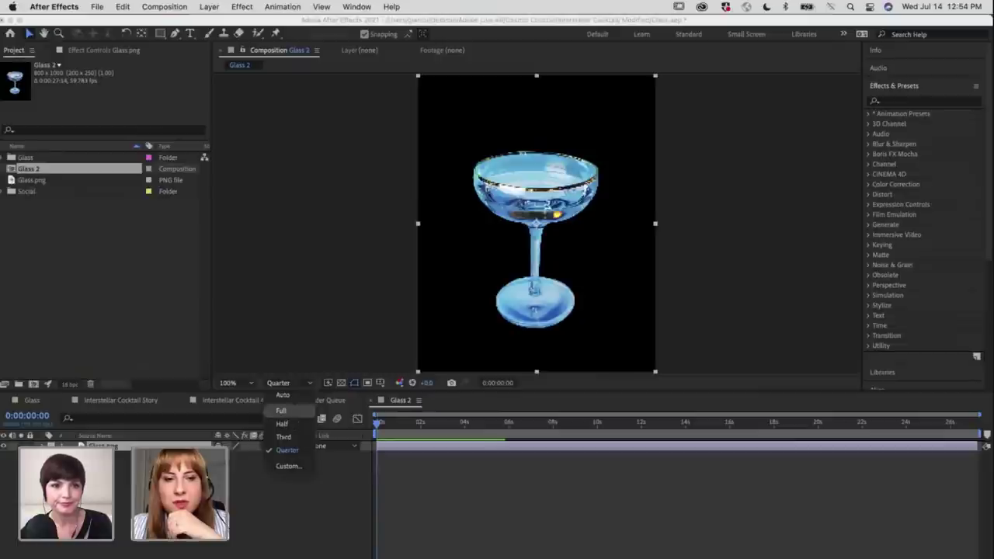
{"action": "key", "text": "super+j"}
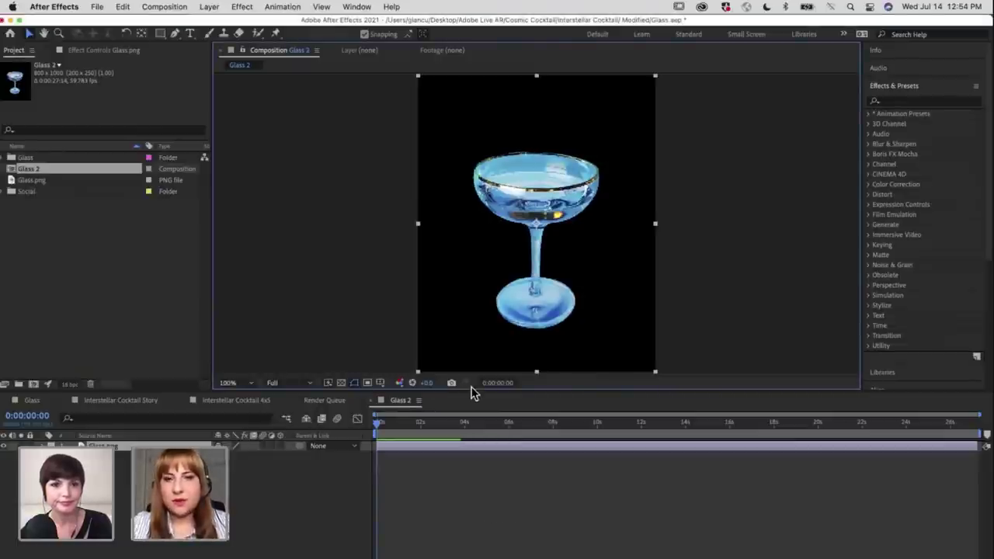
Turn on the transparency grid in the composition preview and inspect the glass's bowl and stem up close
{"action": "key", "text": "period"}
{"action": "left_click_drag", "start_coordinate": [536, 282], "coordinate": [535, 230]}
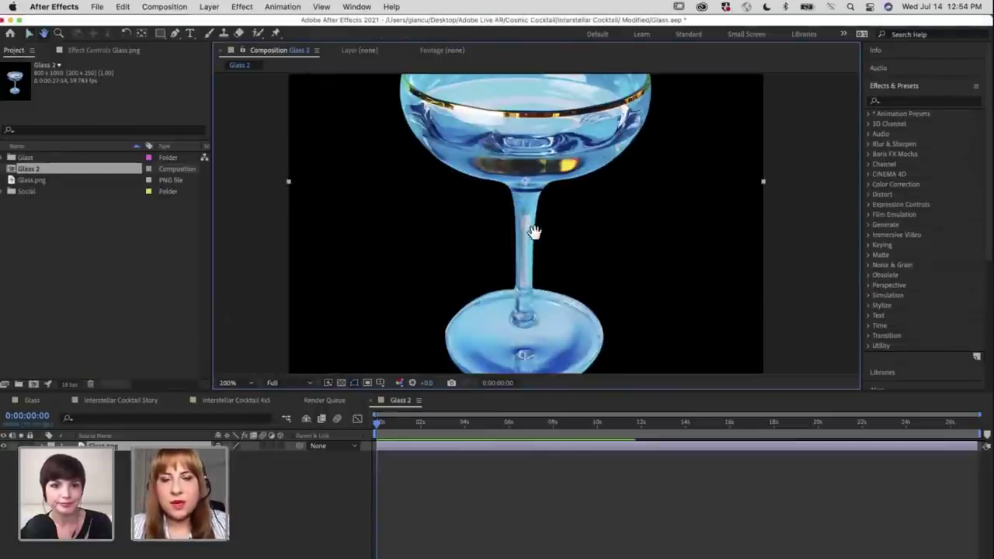
{"action": "key", "text": "v"}
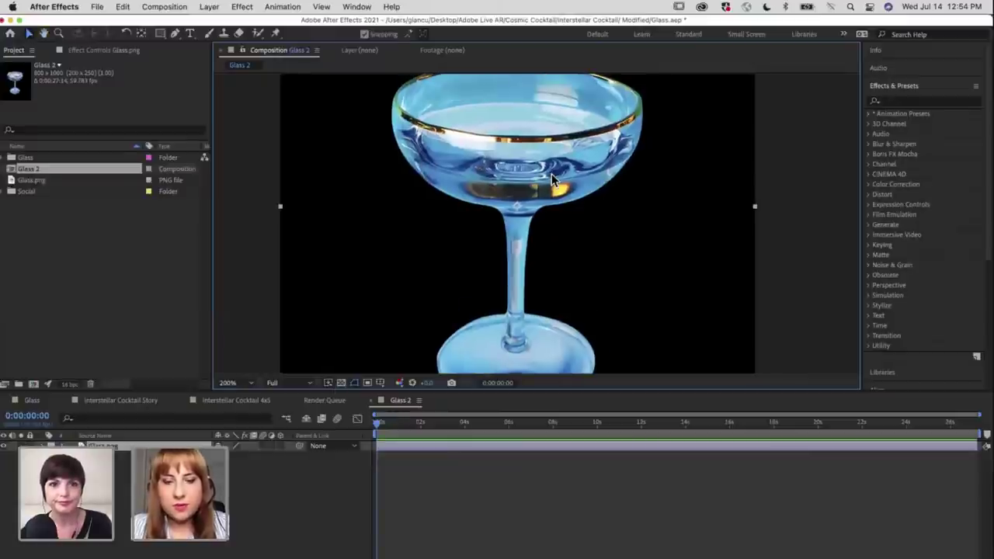
{"action": "key", "text": "comma"}
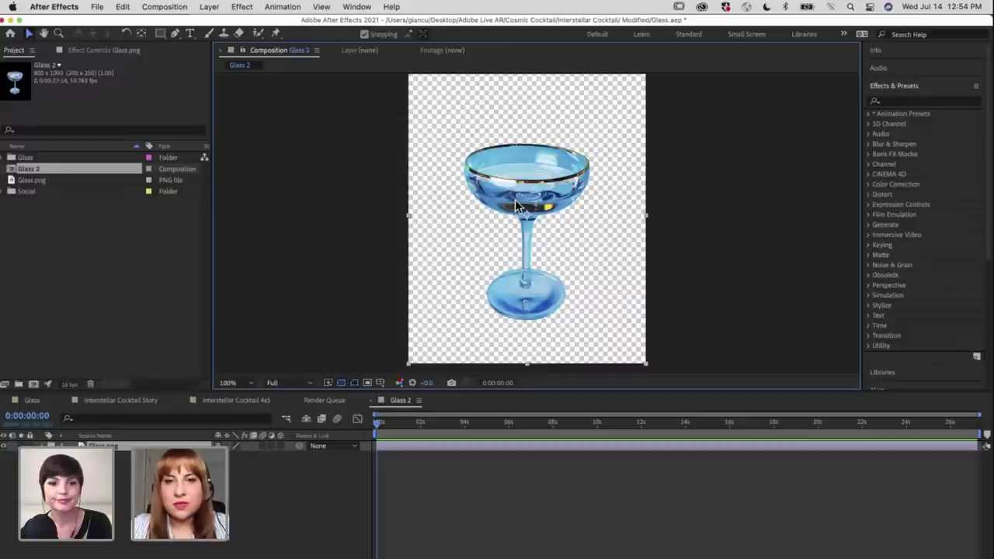
{"action": "scroll", "coordinate": [521, 210], "scroll_direction": "up", "scroll_amount": 4}
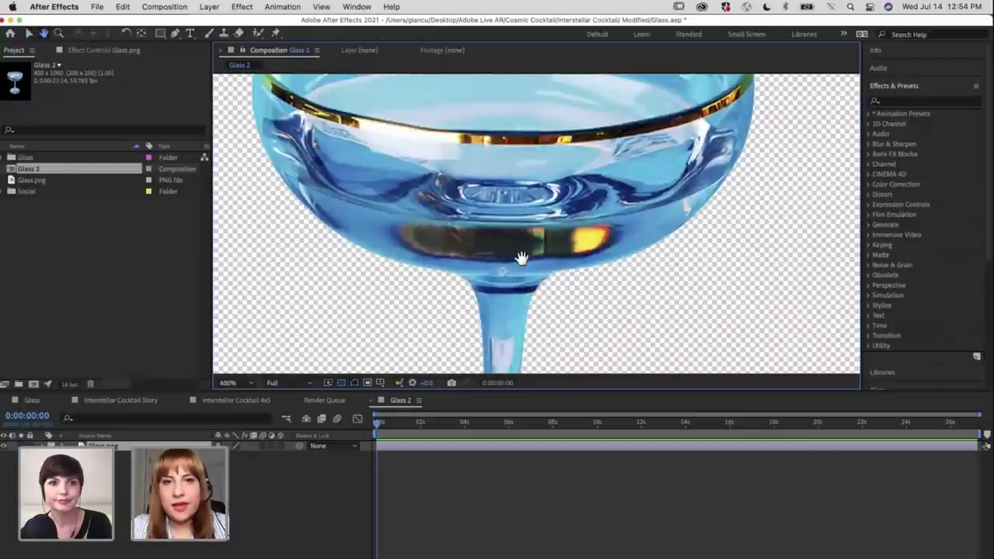
{"action": "left_click_drag", "start_coordinate": [521, 258], "coordinate": [524, 320]}
{"action": "key", "text": "v"}
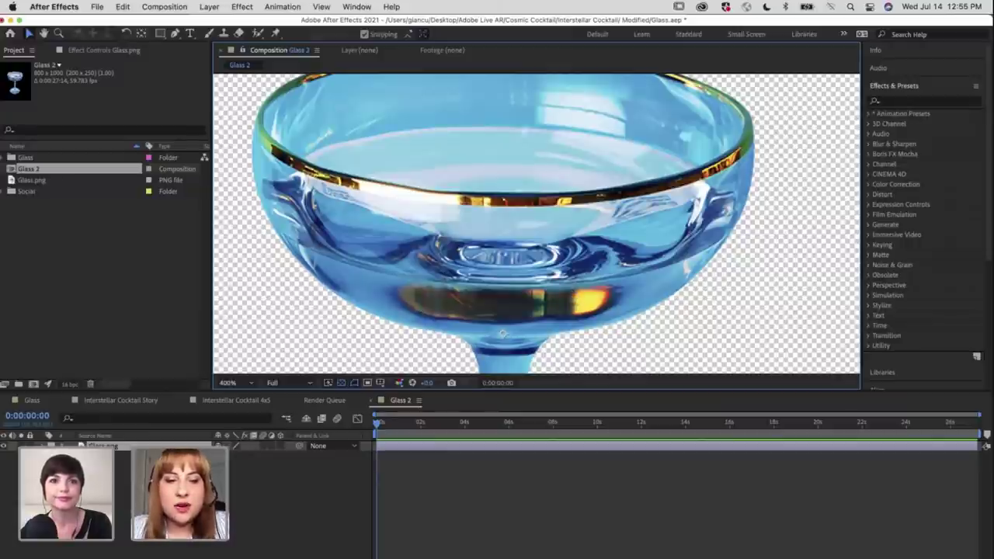
Add FBCK1328.MOV from the Interstellar Cocktail folder to the Glass 2 composition, above the Glass.png layer
{"action": "key", "text": "super+Tab"}
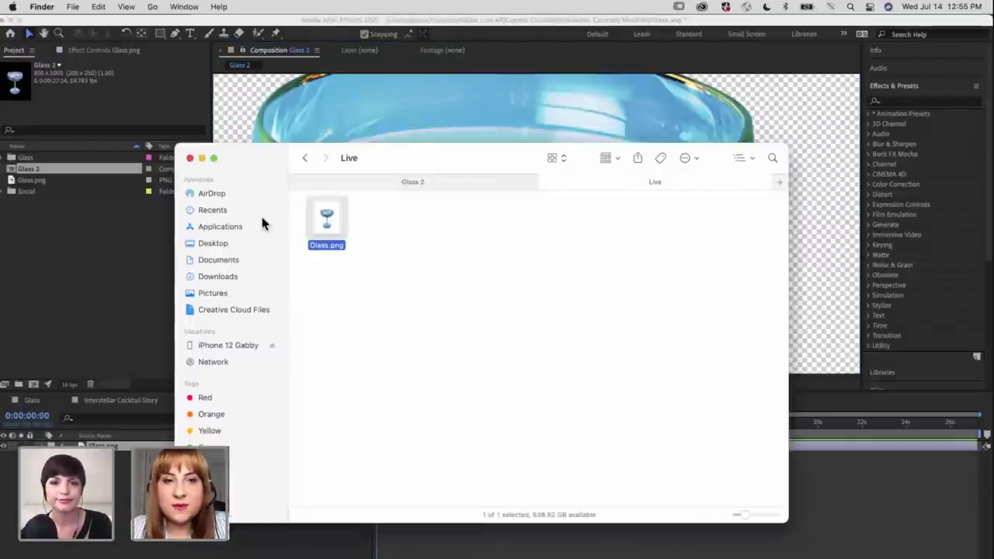
{"action": "left_click", "coordinate": [306, 159]}
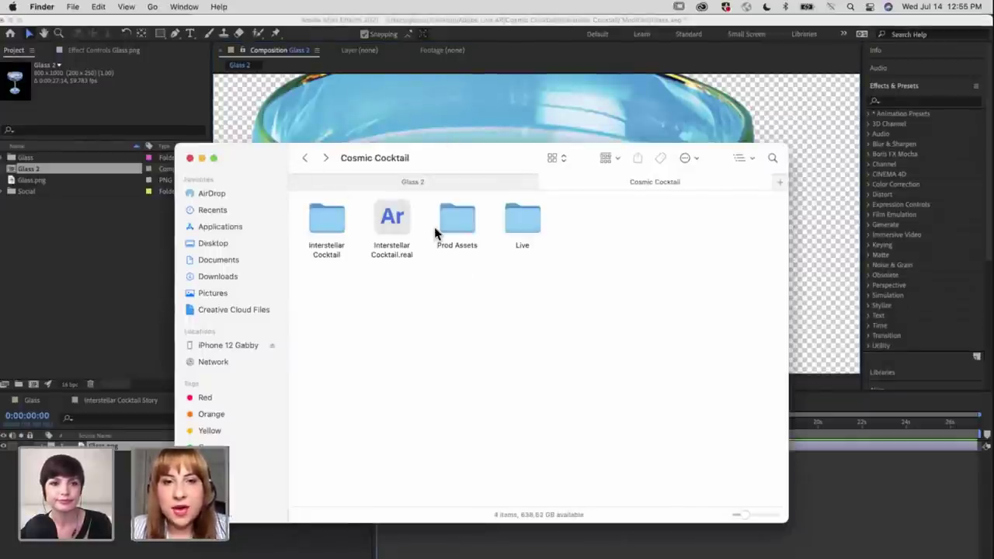
{"action": "key", "text": "super+Down"}
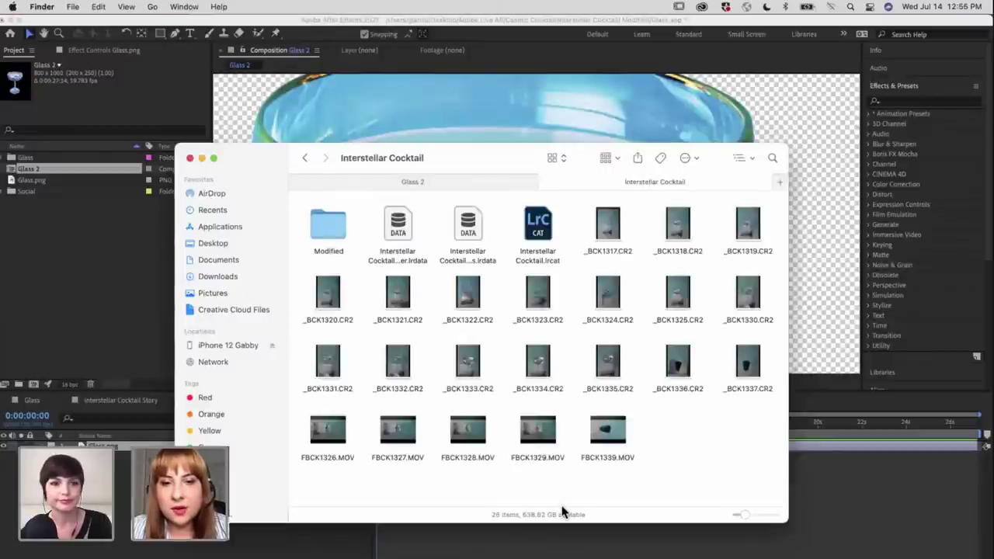
{"action": "left_click", "coordinate": [467, 431]}
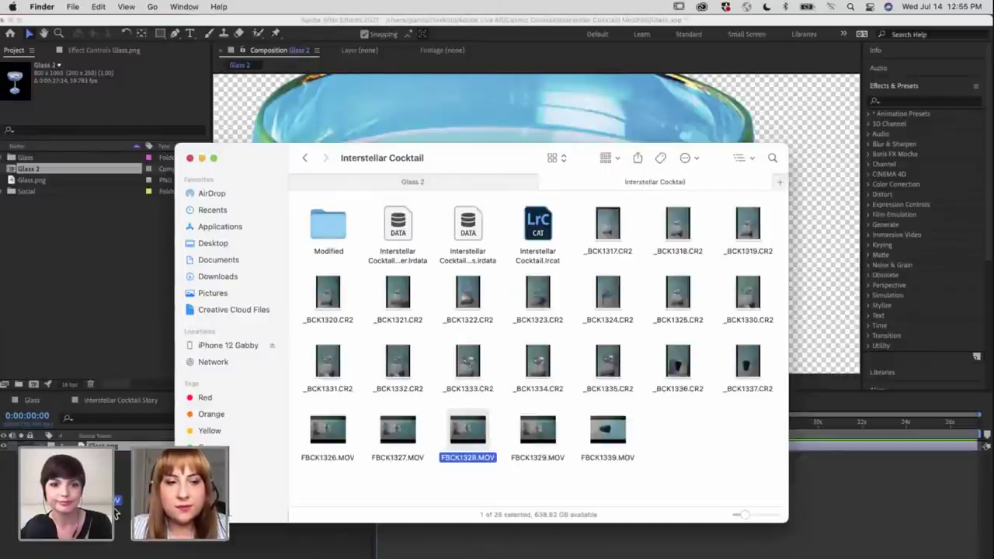
{"action": "key", "text": "super+Tab"}
{"action": "left_click_drag", "start_coordinate": [503, 334], "coordinate": [45, 464]}
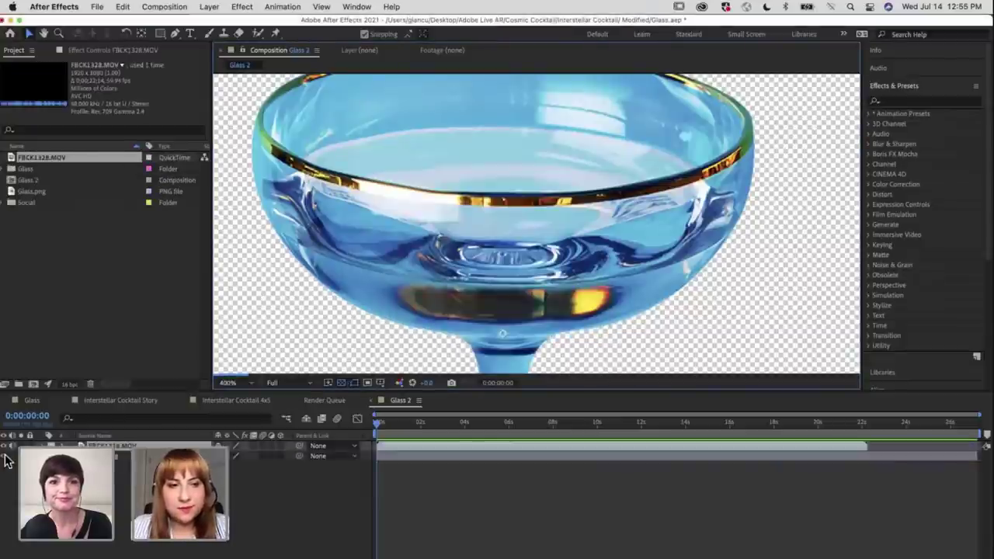
{"action": "key", "text": "comma"}
{"action": "key", "text": "comma"}
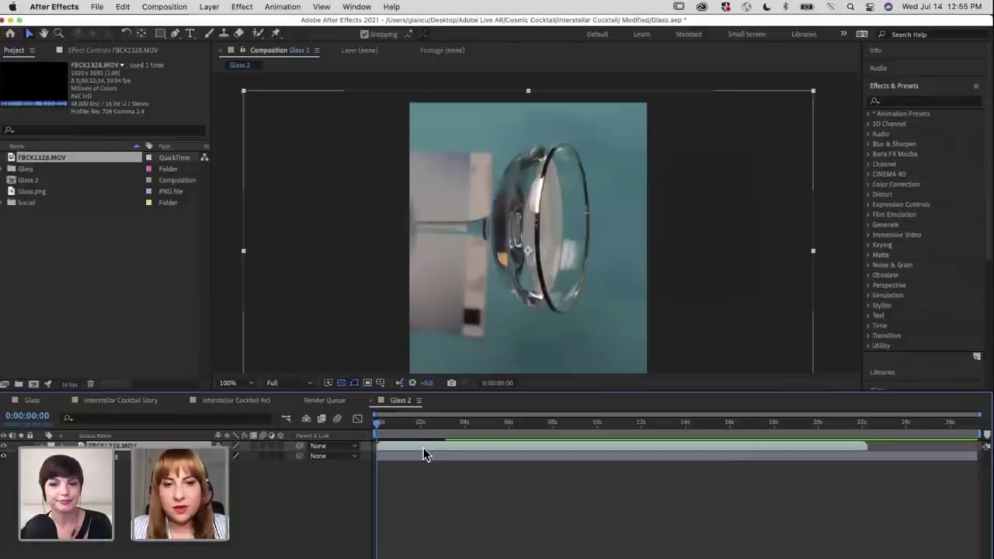
Rotate the FBCK1328.MOV layer by -90 degrees so the filmed glass stands upright
{"action": "right_click", "coordinate": [426, 337]}
{"action": "mouse_move", "coordinate": [466, 286]}
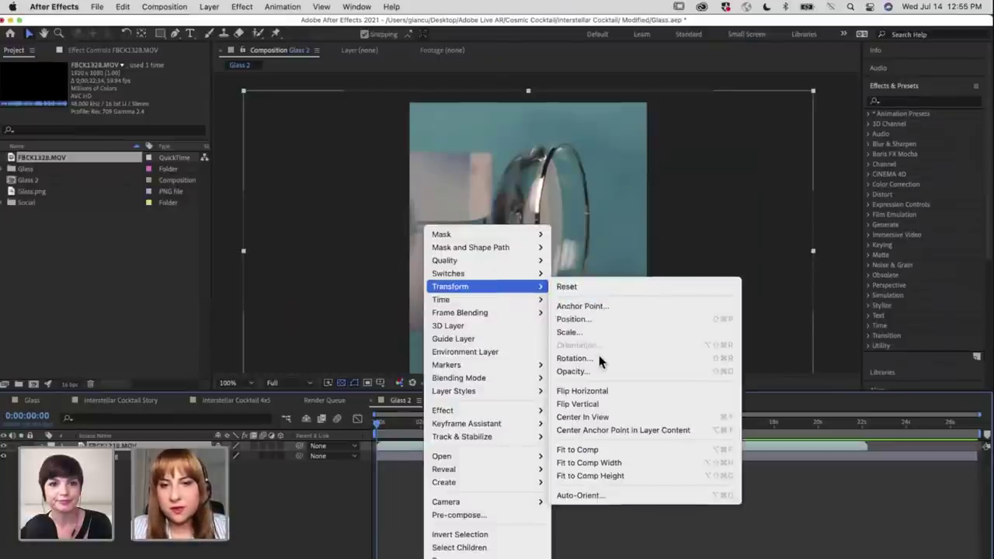
{"action": "left_click", "coordinate": [599, 355]}
{"action": "type", "text": "-9"}
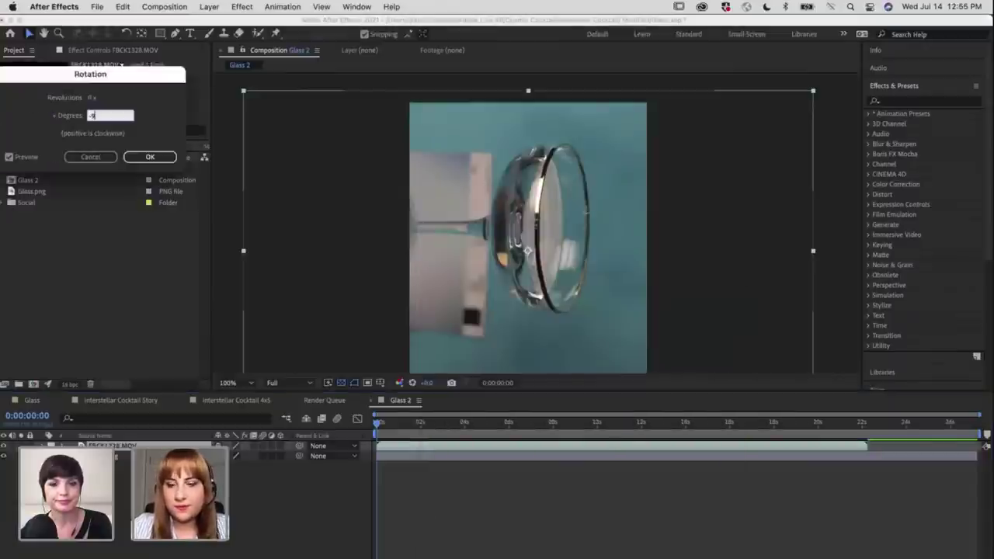
{"action": "type", "text": "0"}
{"action": "key", "text": "Return"}
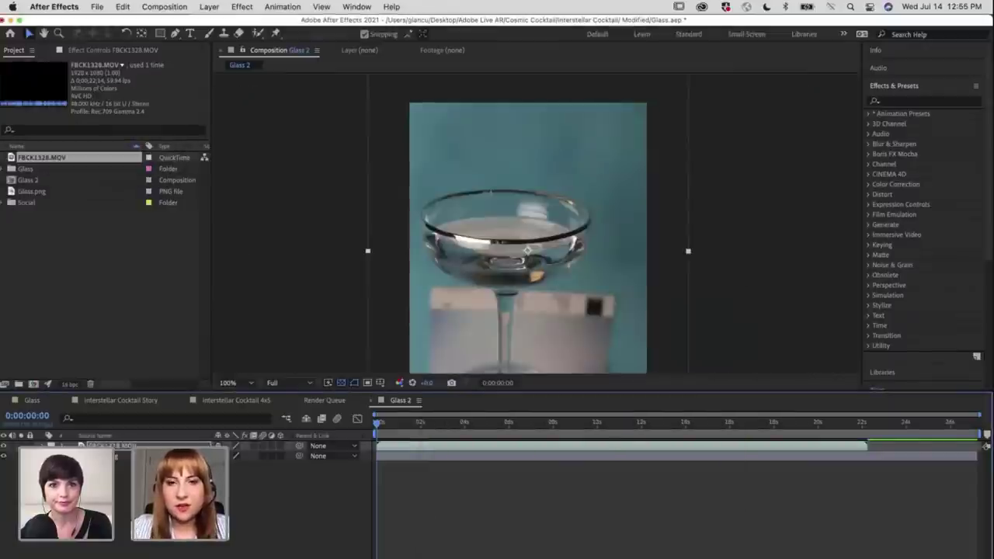
{"action": "key", "text": "comma"}
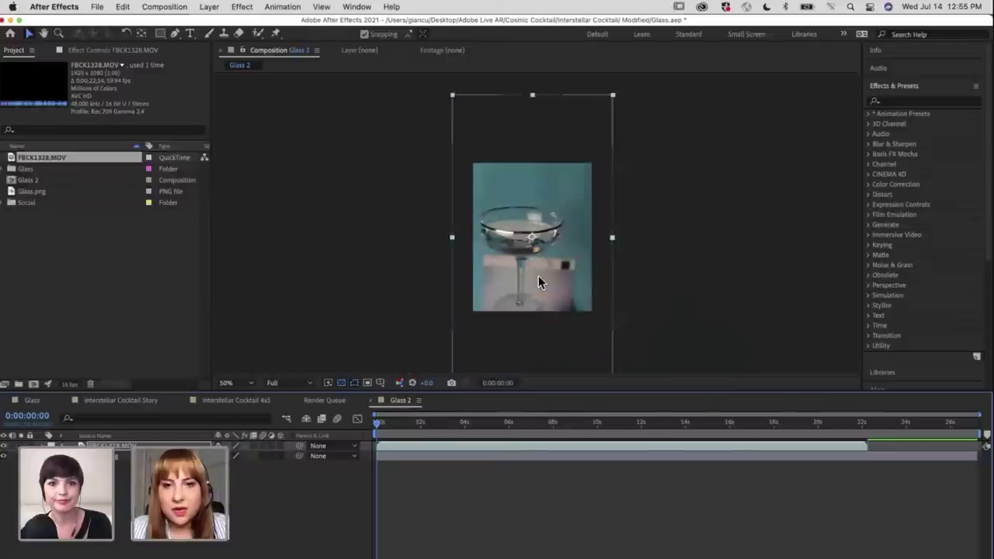
{"action": "key", "text": "period"}
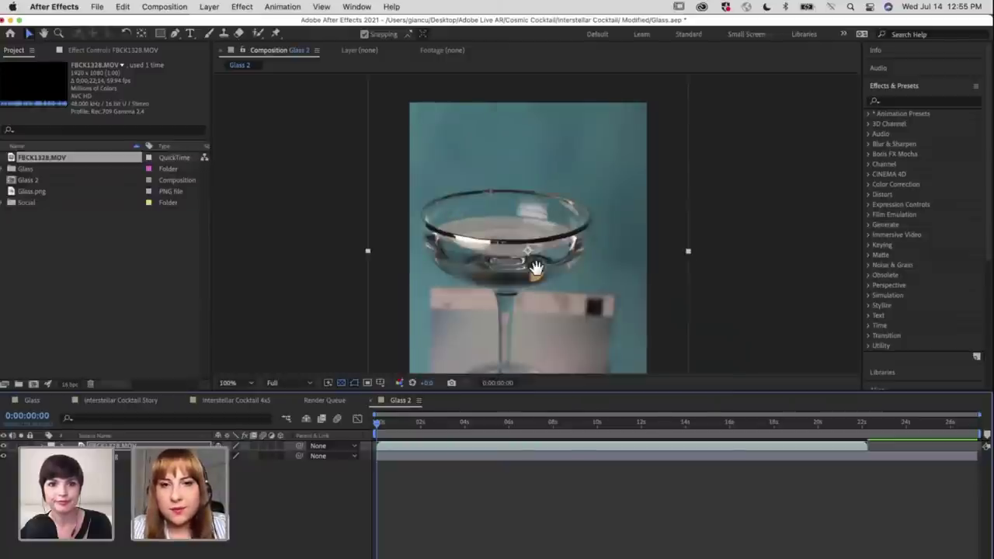
{"action": "left_click_drag", "start_coordinate": [508, 260], "coordinate": [475, 260]}
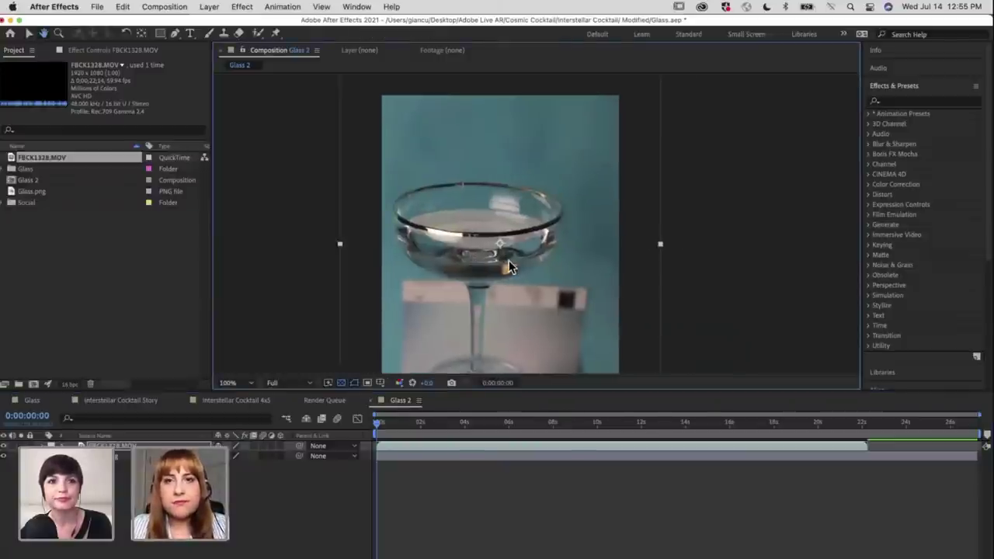
{"action": "key", "text": "v"}
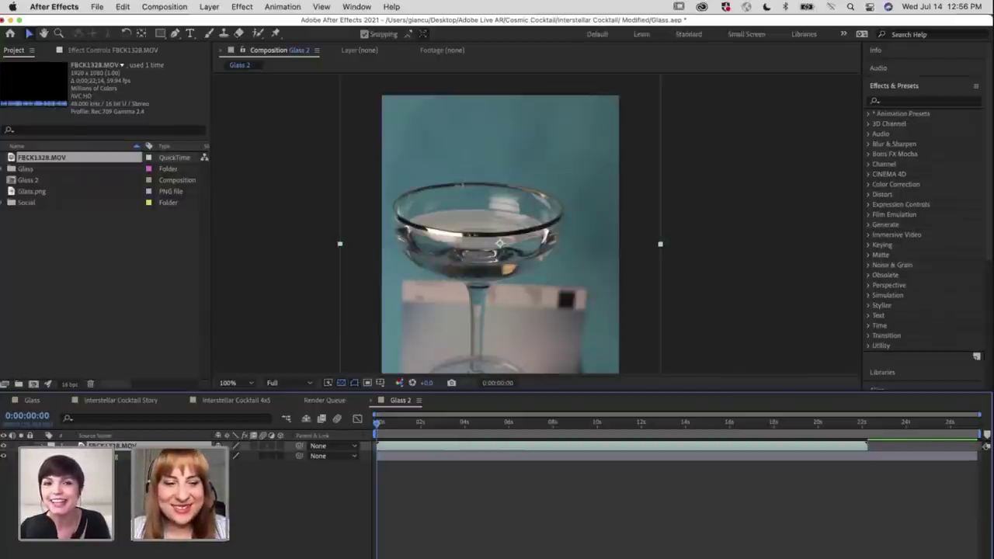
{"action": "key", "text": "super+Tab"}
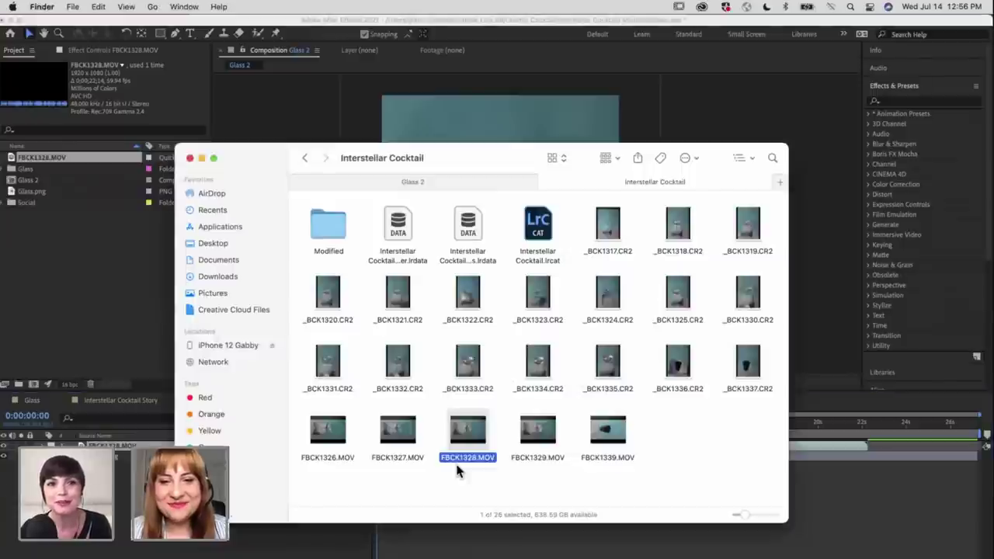
{"action": "left_click", "coordinate": [622, 554]}
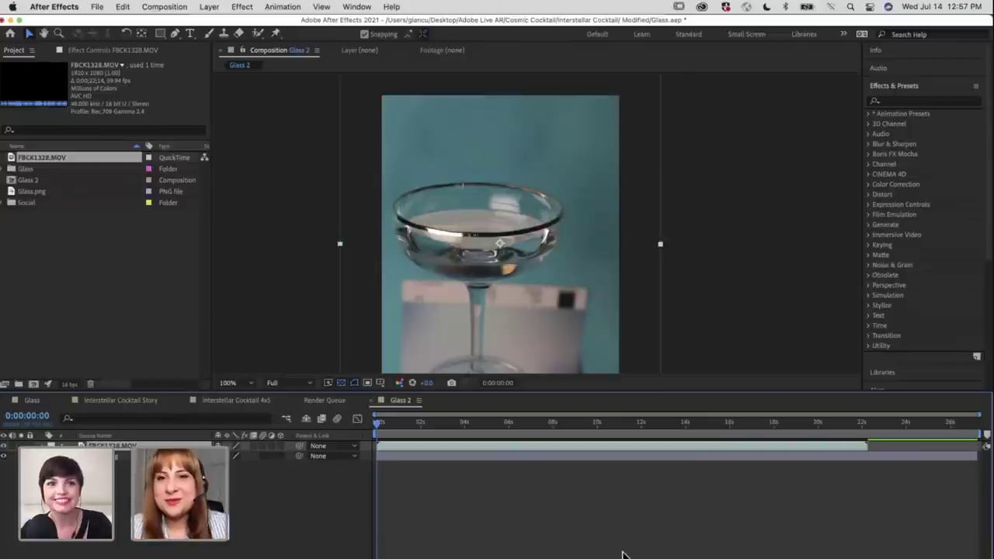
Scrub through the first nine seconds of the FBCK1328.MOV footage to examine how the liquid moves in the glass
{"action": "left_click", "coordinate": [401, 425]}
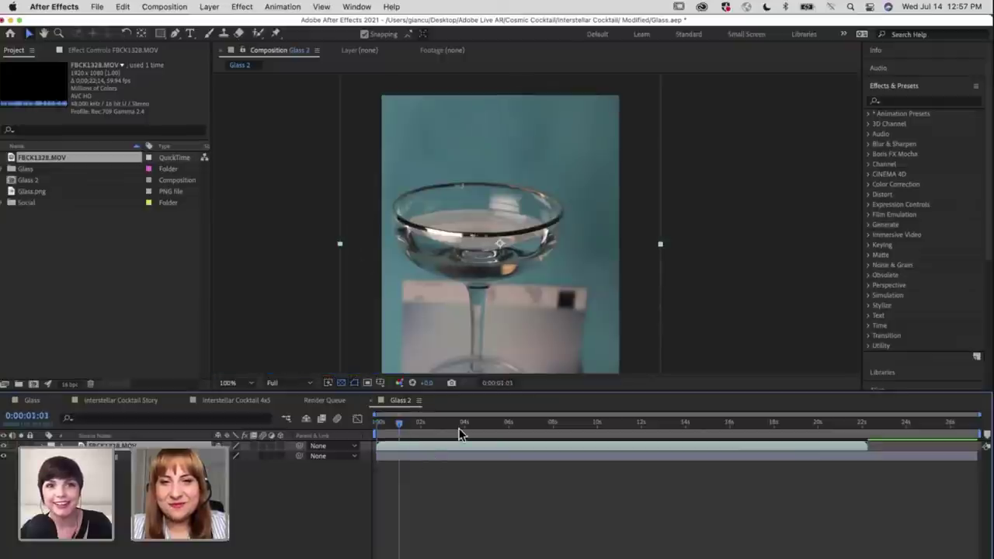
{"action": "left_click", "coordinate": [459, 429]}
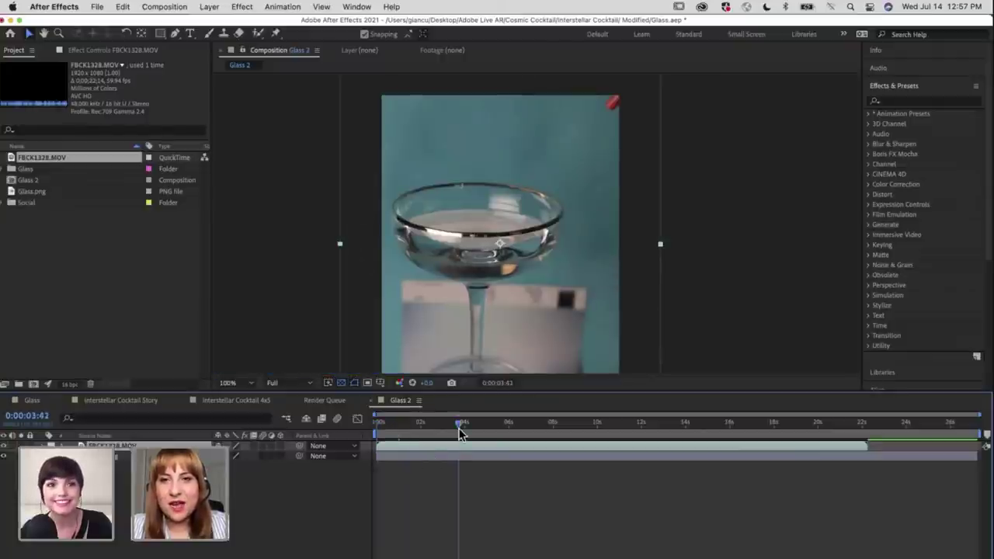
{"action": "left_click", "coordinate": [486, 429]}
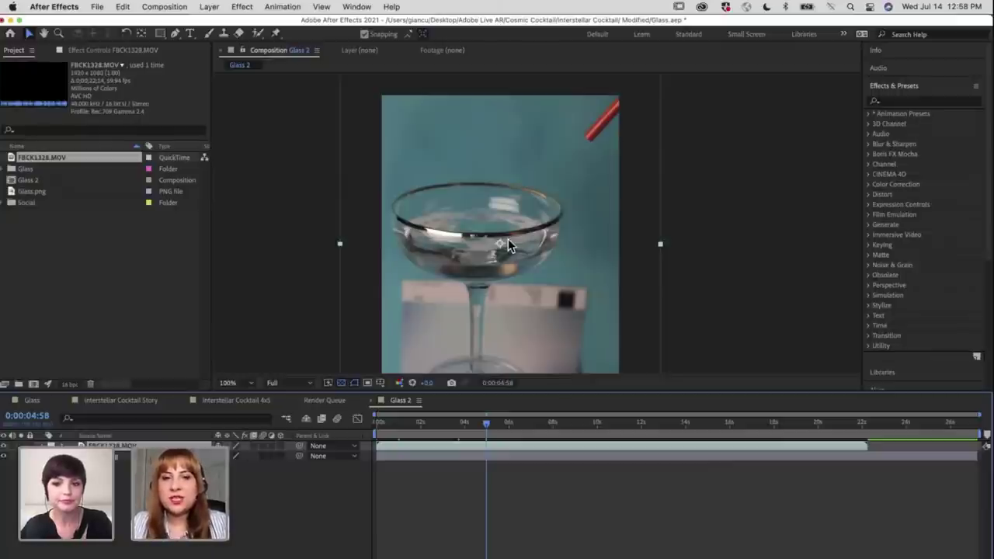
{"action": "left_click", "coordinate": [510, 426]}
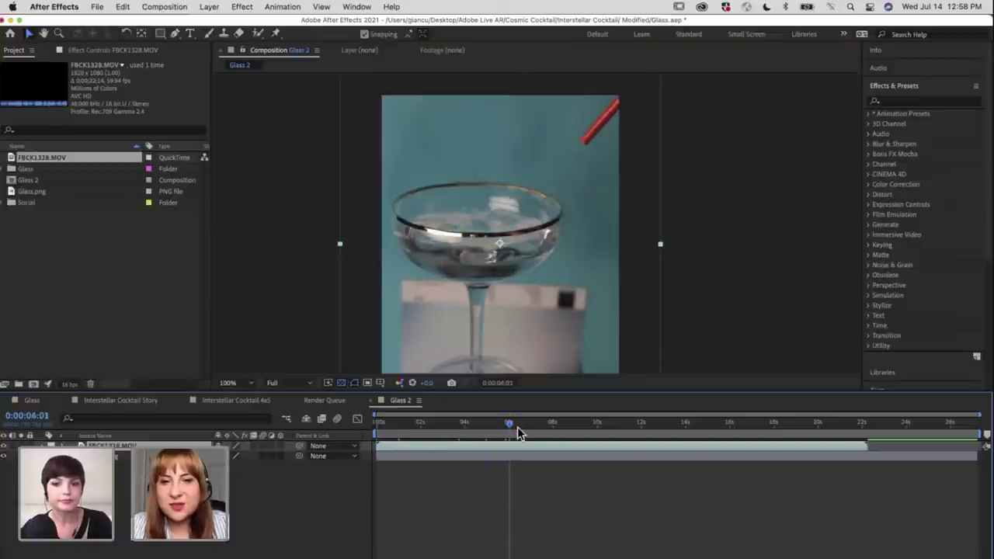
{"action": "left_click", "coordinate": [517, 426]}
{"action": "left_click", "coordinate": [540, 431]}
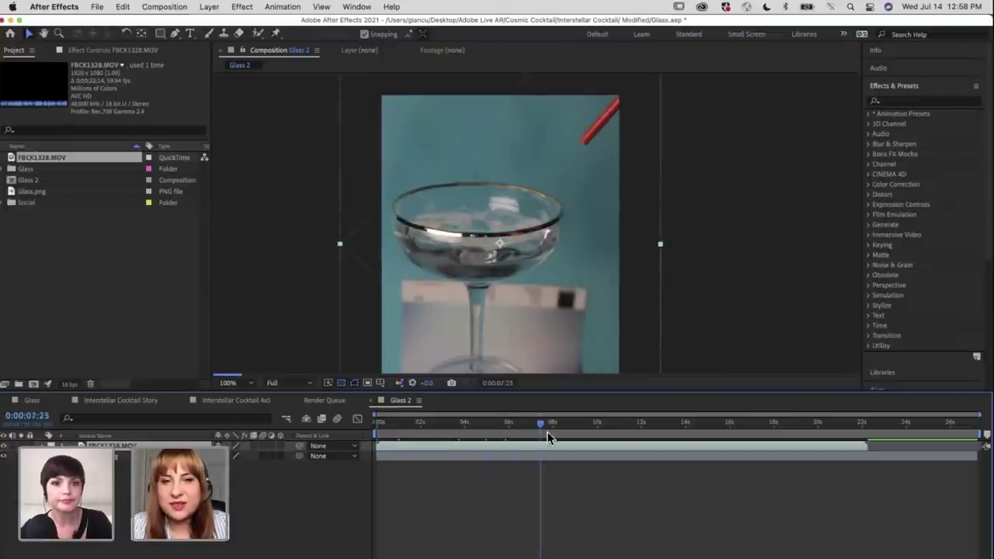
{"action": "left_click", "coordinate": [553, 432]}
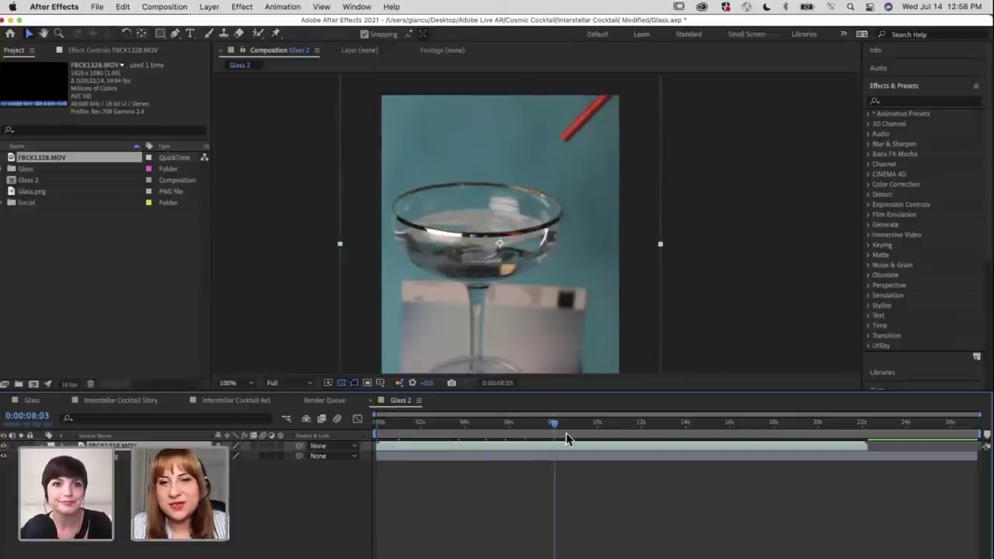
{"action": "left_click_drag", "start_coordinate": [567, 433], "coordinate": [572, 434]}
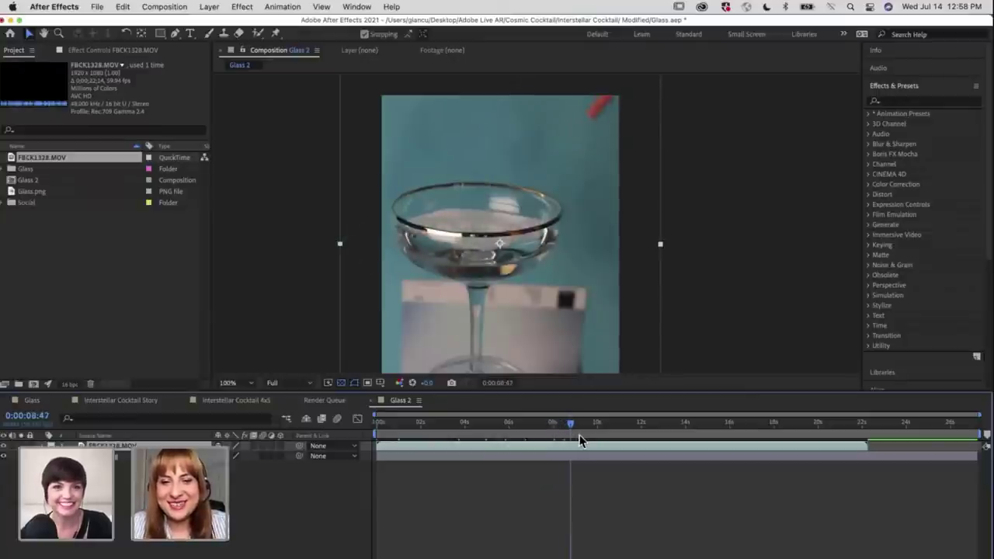
{"action": "left_click", "coordinate": [579, 438]}
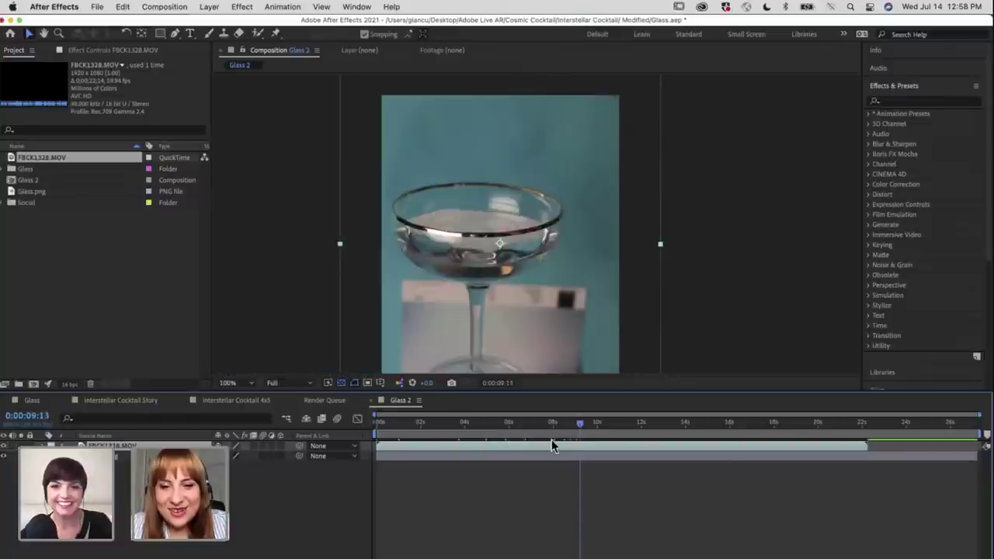
Trim the start of the FBCK1328.MOV layer at 0:00:06:40 and move the trimmed clip to the beginning of the Glass 2 composition
{"action": "double_click", "coordinate": [508, 443]}
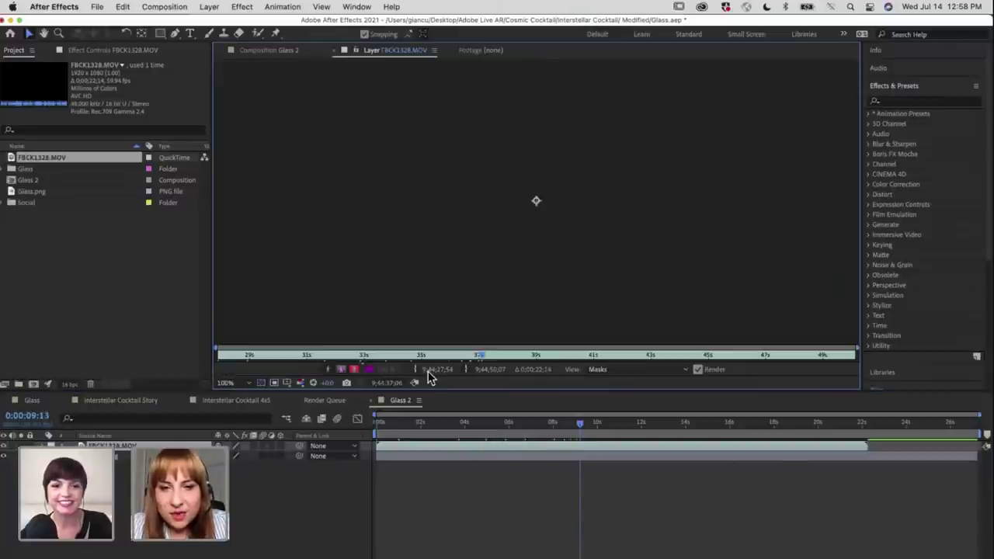
{"action": "mouse_move", "coordinate": [481, 354]}
{"action": "left_mouse_down"}
{"action": "mouse_move", "coordinate": [406, 365]}
{"action": "mouse_move", "coordinate": [412, 360]}
{"action": "left_mouse_up"}
{"action": "left_click", "coordinate": [223, 360]}
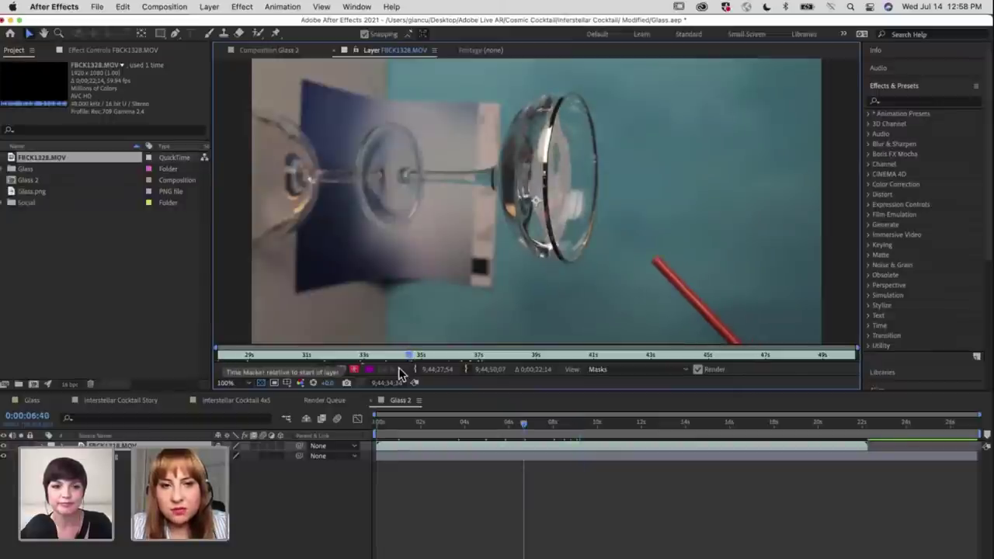
{"action": "key", "text": "alt+bracketleft"}
{"action": "key", "text": "Home"}
{"action": "key", "text": "bracketleft"}
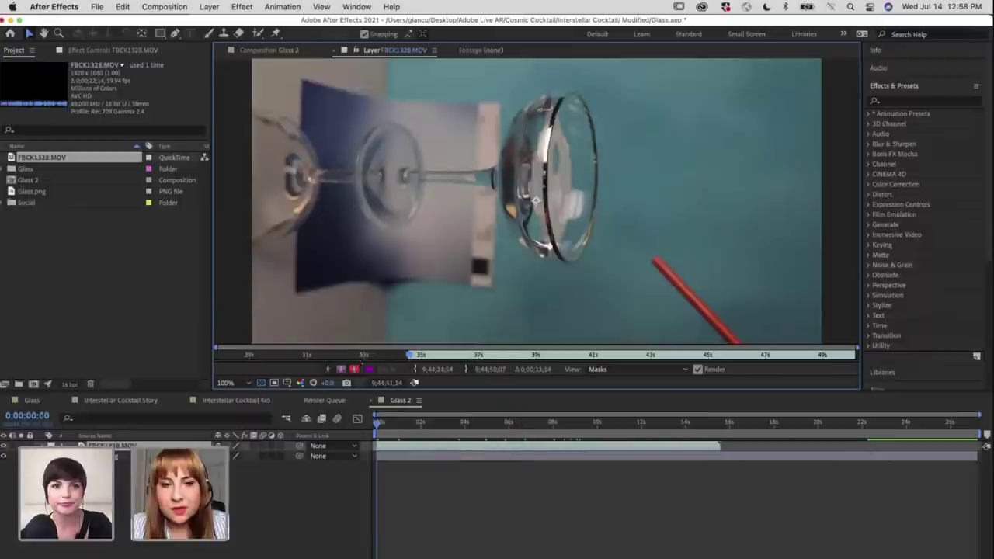
{"action": "left_click", "coordinate": [279, 51]}
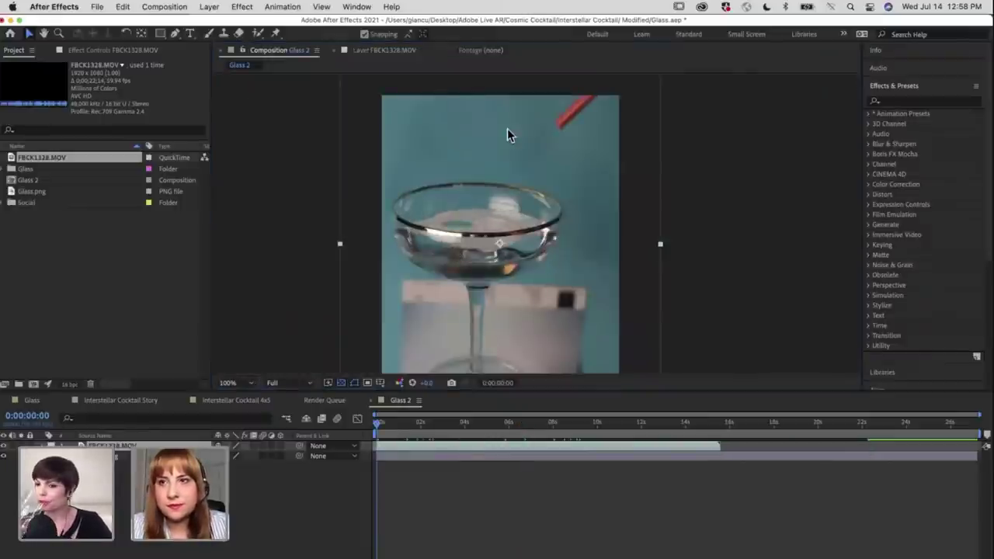
Lower the composition's preview resolution to Quarter and play the trimmed footage from the start
{"action": "left_click", "coordinate": [530, 502]}
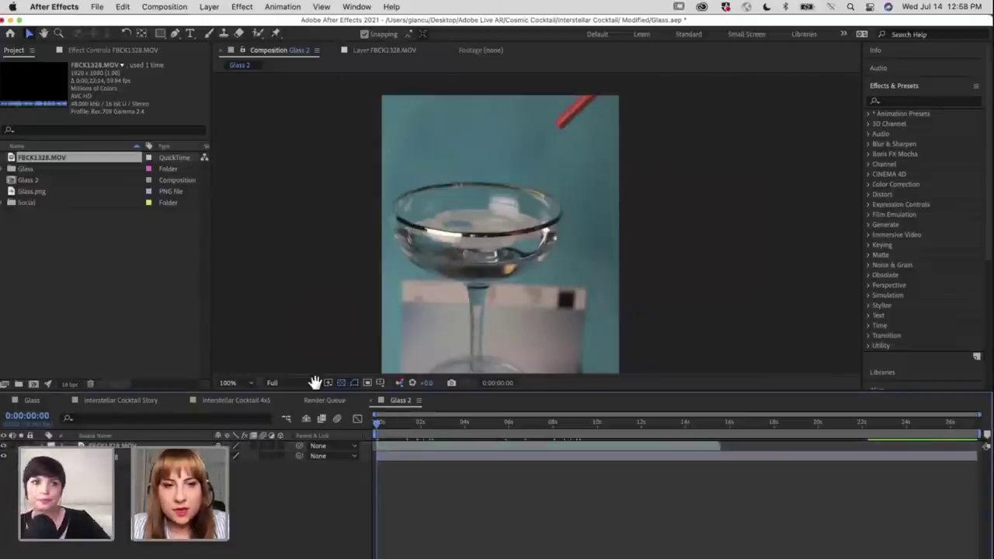
{"action": "key", "text": "Page_Down"}
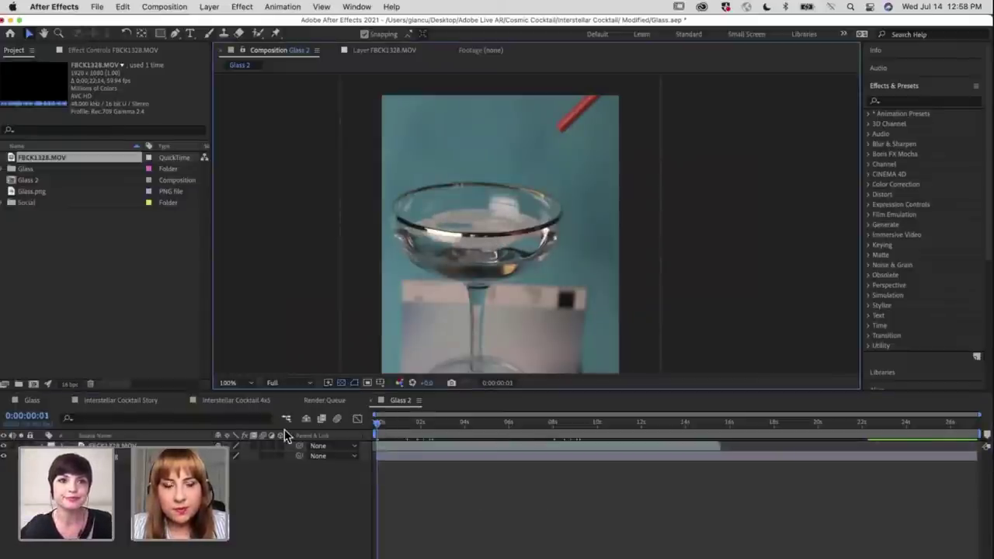
{"action": "left_click", "coordinate": [287, 382]}
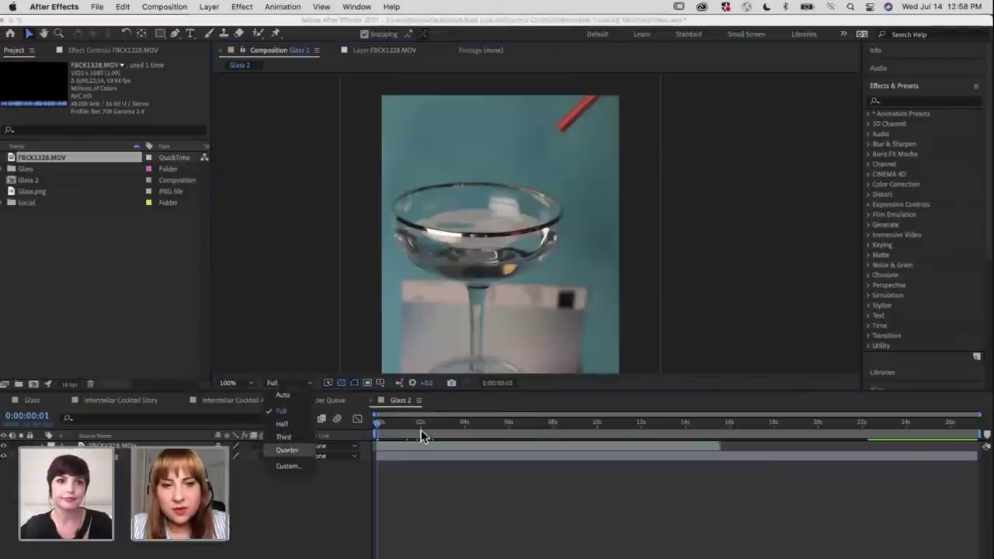
{"action": "key", "text": "Return"}
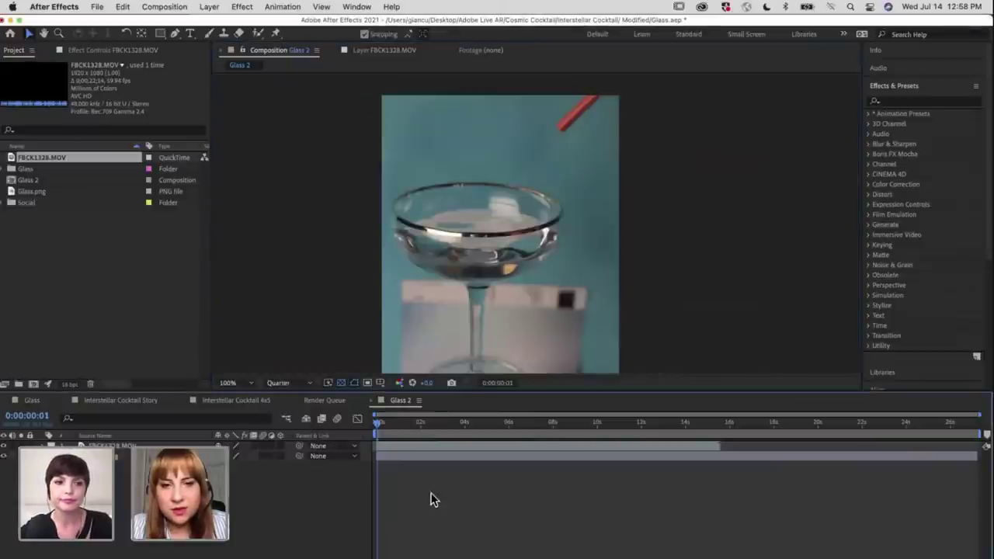
{"action": "key", "text": "space"}
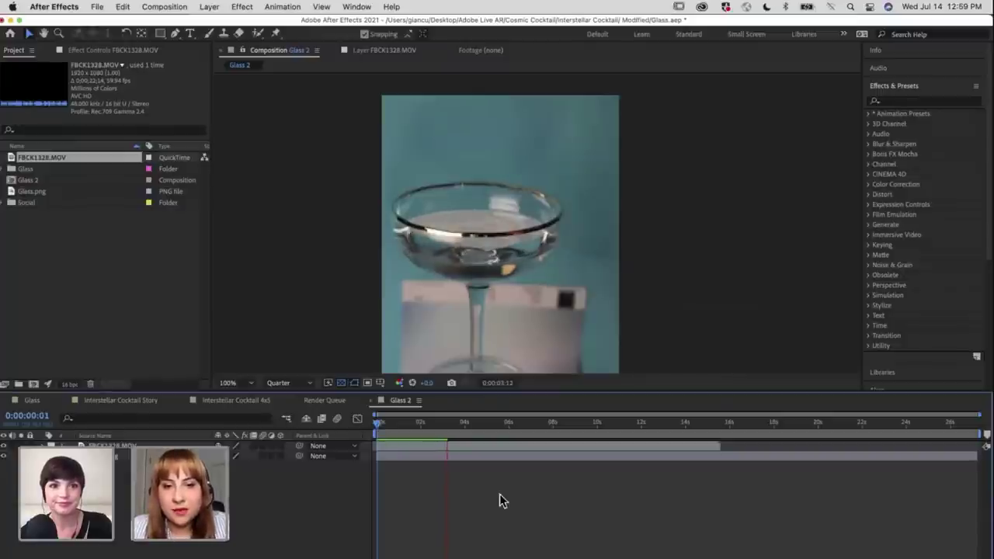
{"action": "left_click", "coordinate": [368, 424]}
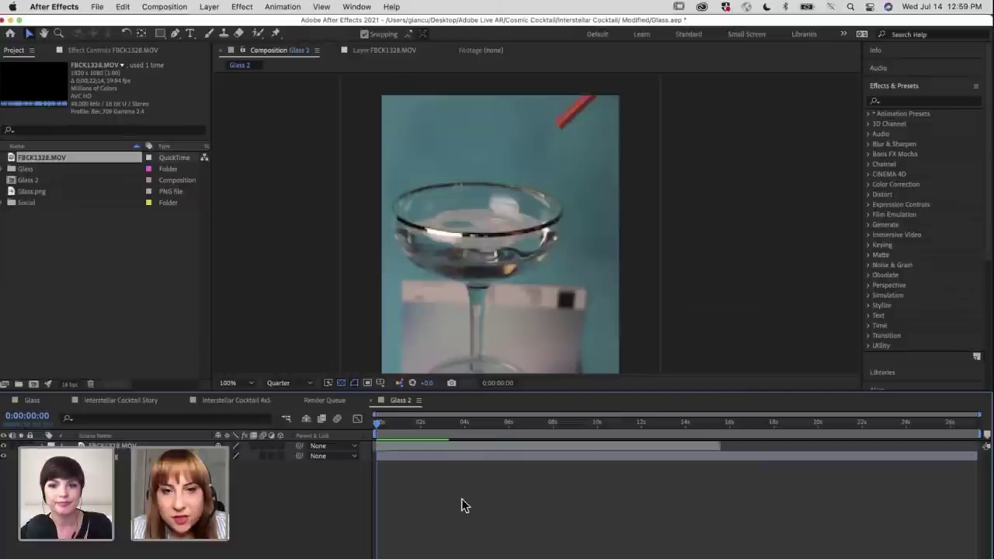
{"action": "key", "text": "space"}
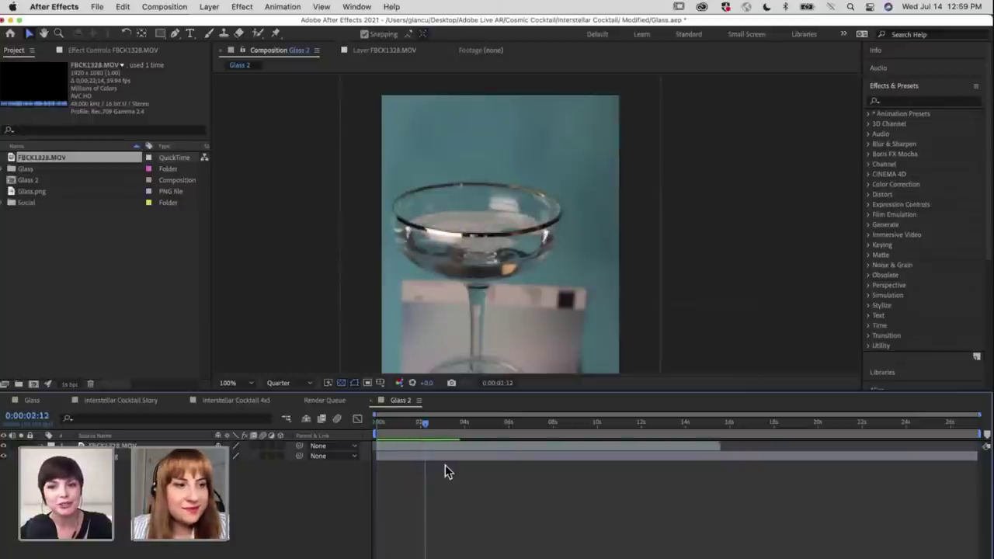
Replay and scrub the first two seconds of the trimmed clip, examining the liquid's motion and the glass down to its base
{"action": "left_click", "coordinate": [424, 427]}
{"action": "left_click_drag", "start_coordinate": [424, 429], "coordinate": [371, 432]}
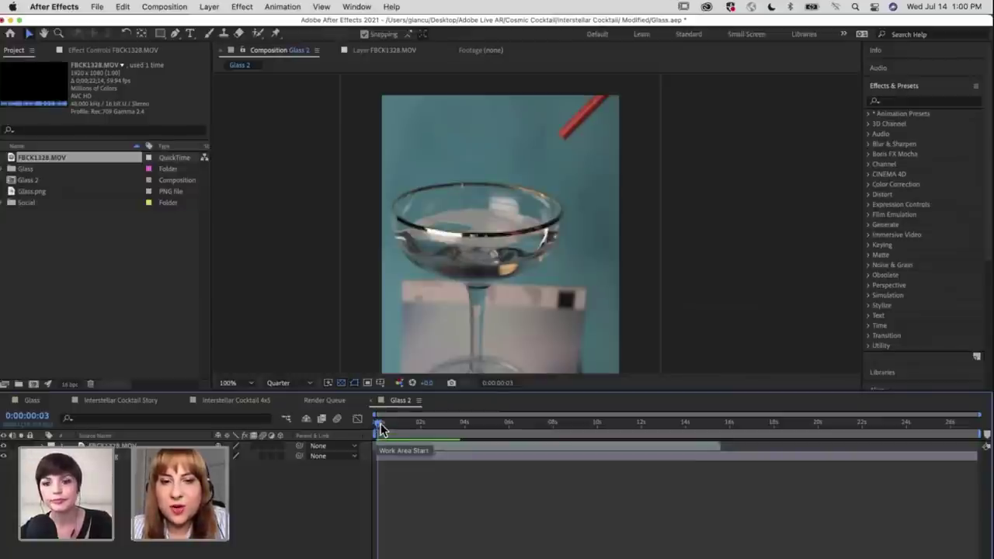
{"action": "key", "text": "space"}
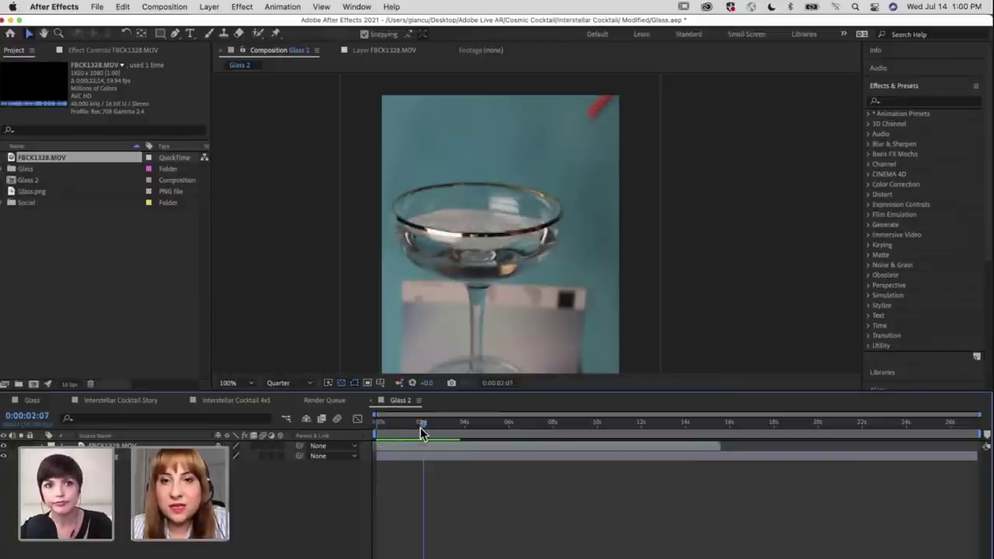
{"action": "left_click", "coordinate": [370, 430]}
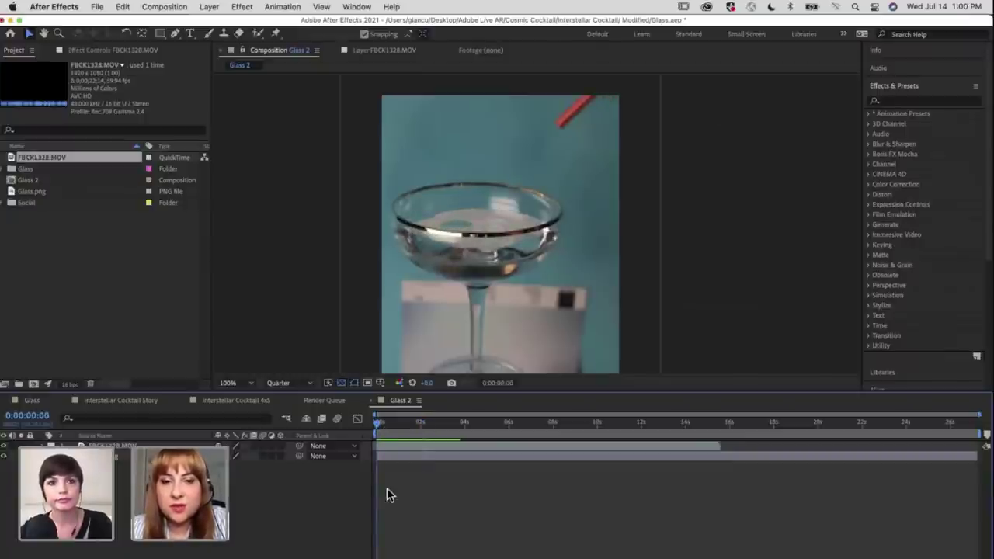
{"action": "key", "text": "space"}
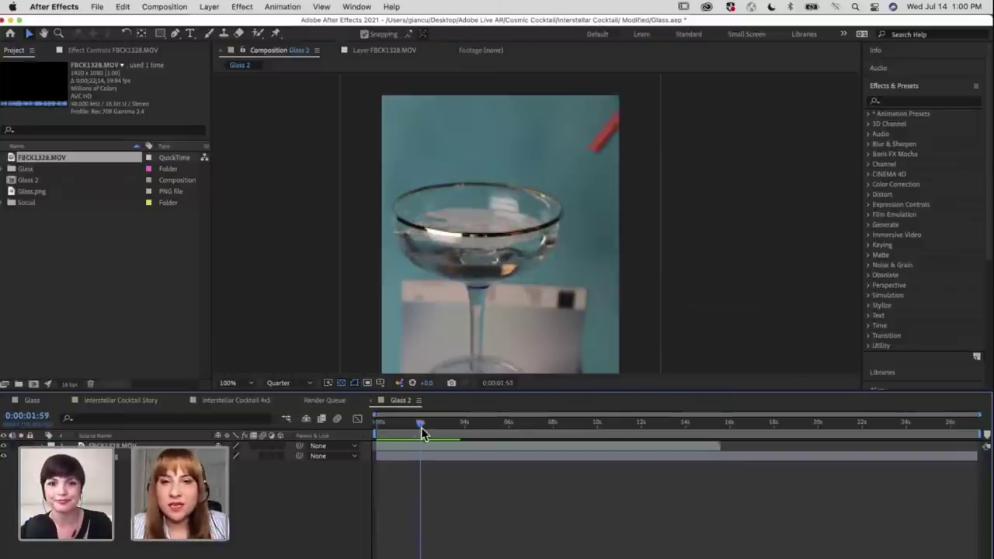
{"action": "left_click_drag", "start_coordinate": [420, 428], "coordinate": [373, 428]}
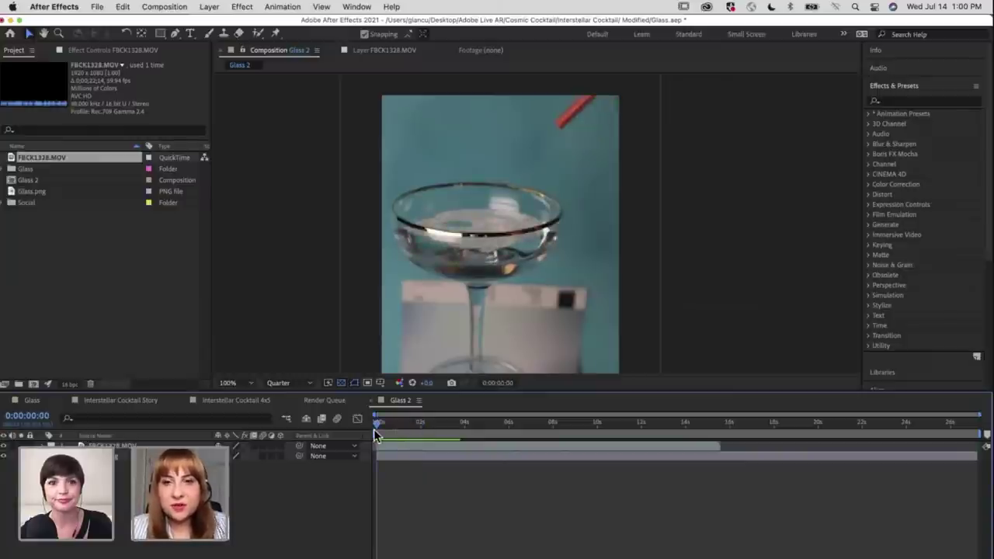
{"action": "left_click", "coordinate": [401, 427]}
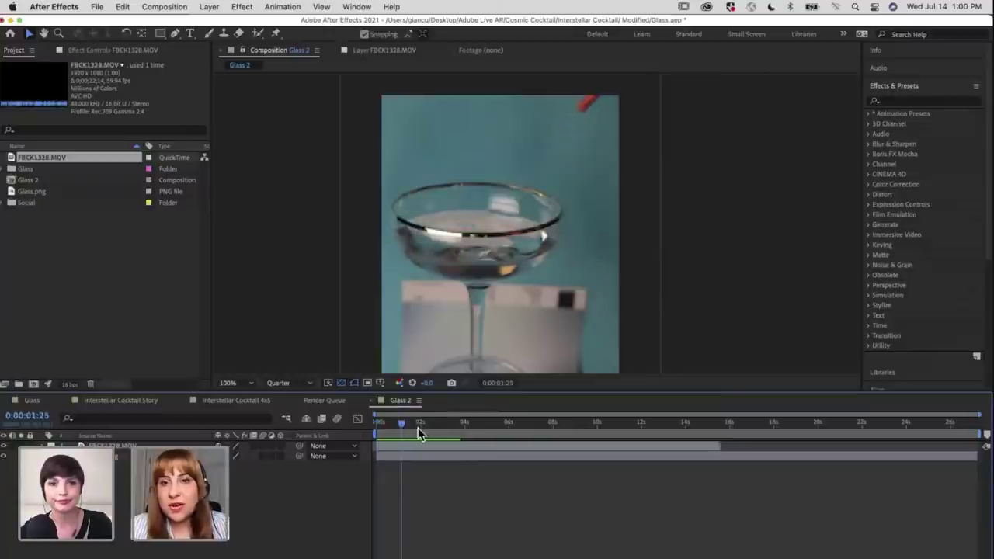
{"action": "left_click", "coordinate": [419, 427]}
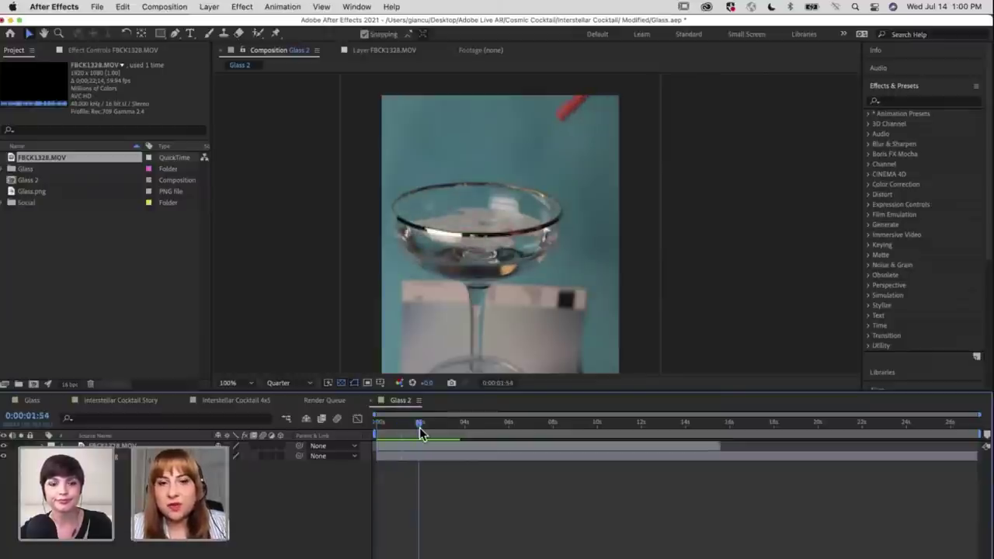
{"action": "left_click_drag", "start_coordinate": [419, 428], "coordinate": [421, 429]}
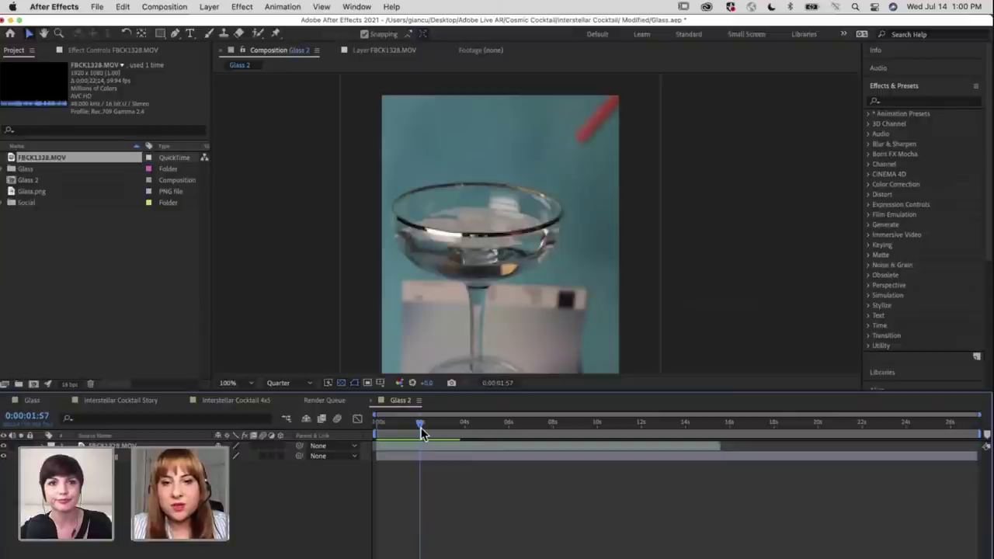
{"action": "left_click_drag", "start_coordinate": [420, 427], "coordinate": [376, 430]}
{"action": "key", "text": "space"}
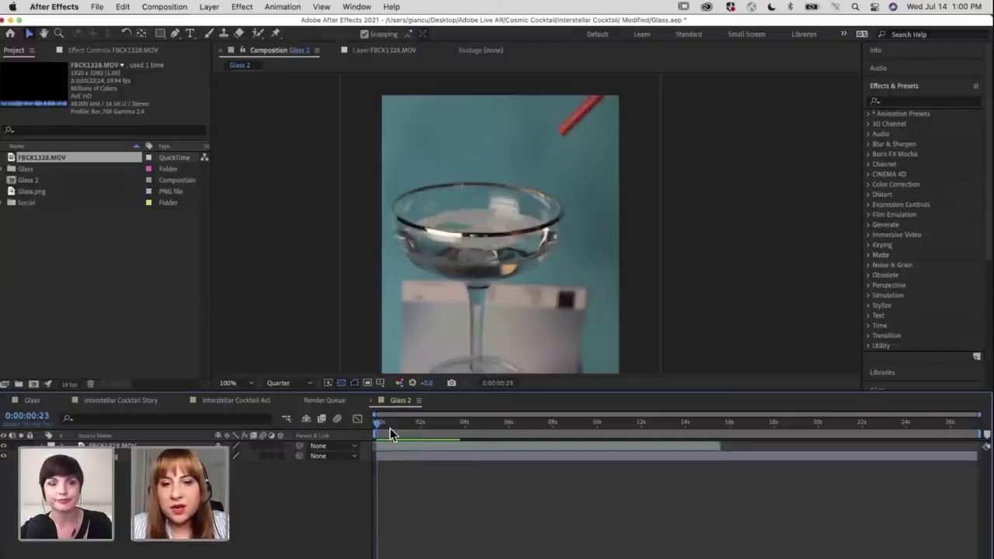
{"action": "left_click", "coordinate": [376, 430]}
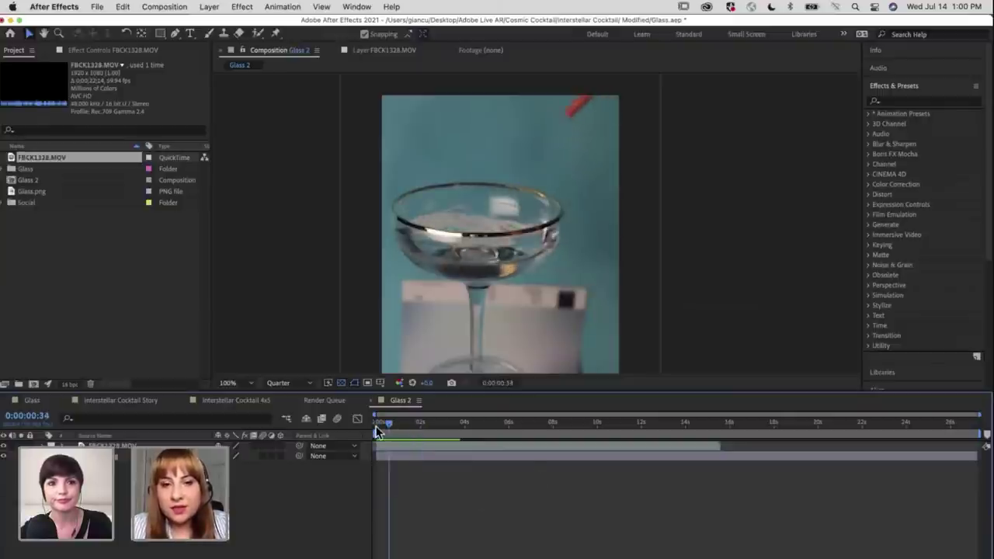
{"action": "key", "text": "space"}
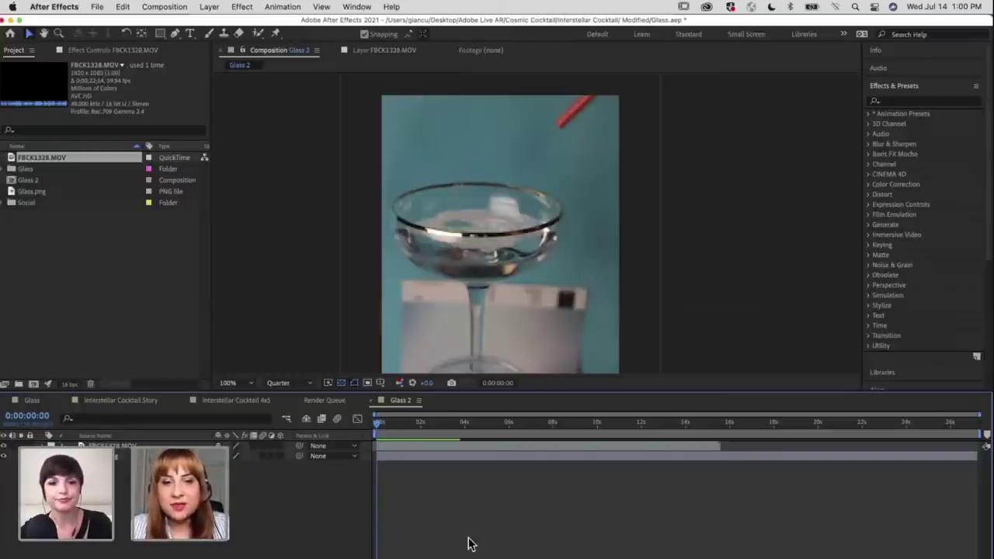
{"action": "key", "text": "space"}
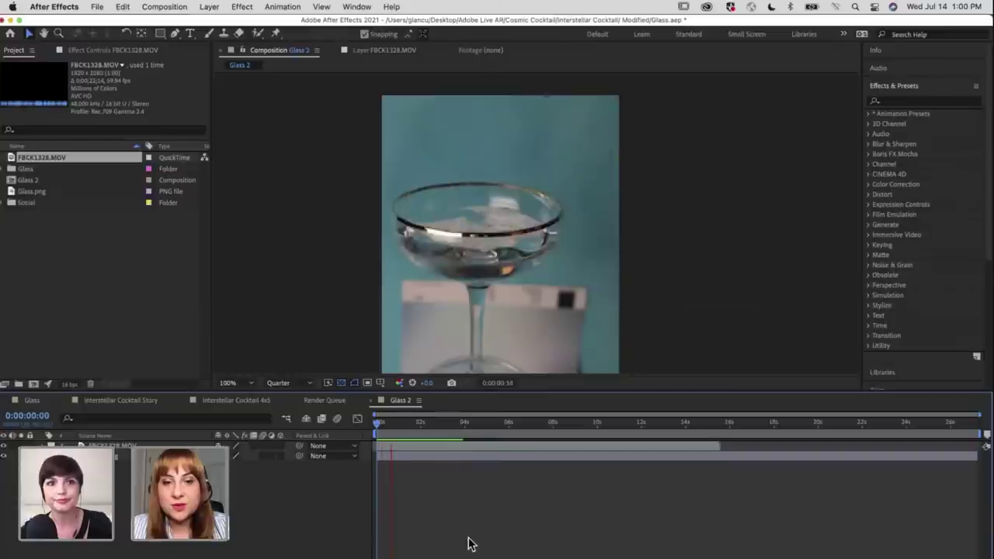
{"action": "key", "text": "space"}
{"action": "left_click", "coordinate": [421, 425]}
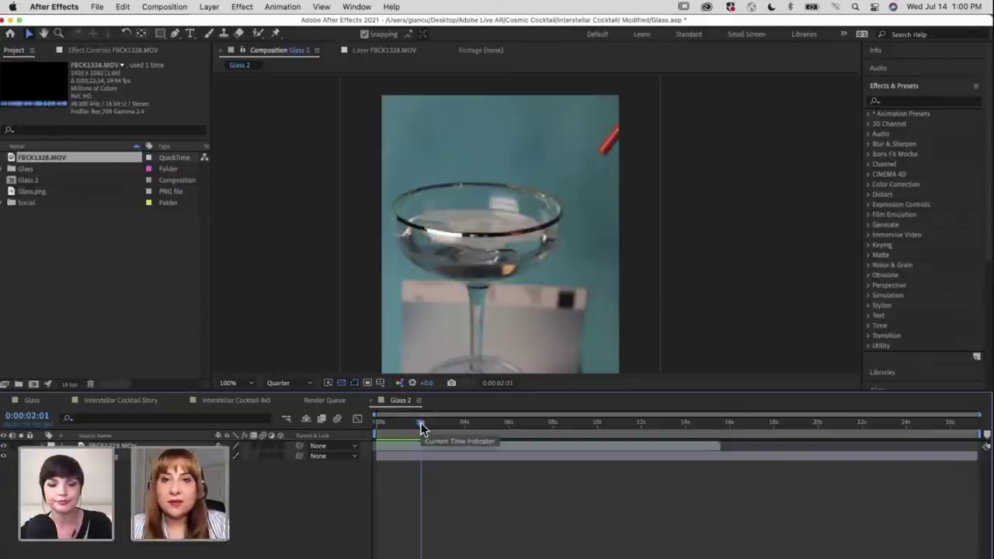
{"action": "left_click_drag", "start_coordinate": [421, 427], "coordinate": [372, 424]}
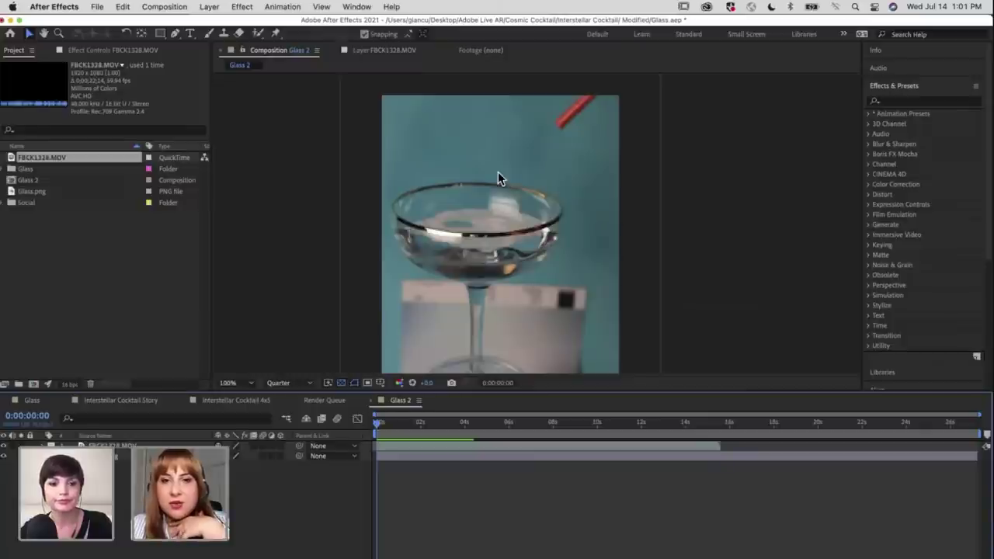
{"action": "left_click", "coordinate": [483, 278]}
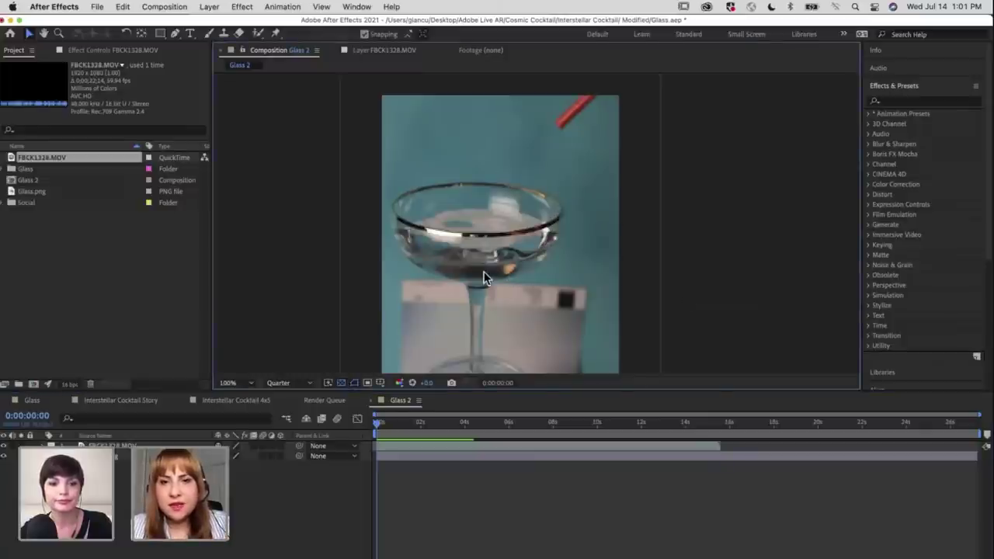
{"action": "scroll", "coordinate": [455, 206], "scroll_direction": "down", "scroll_amount": 3}
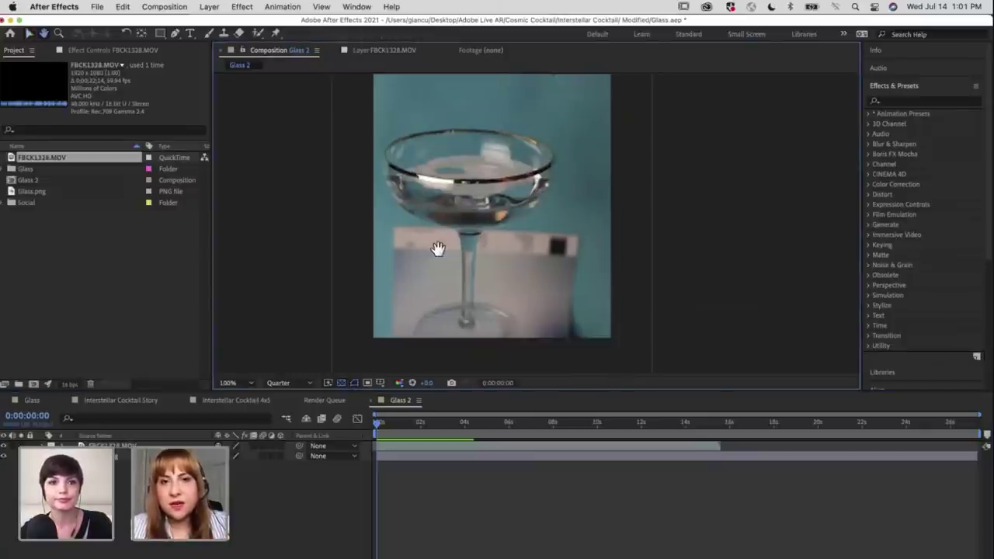
Replay and scrub the first second of the trimmed FBCK1328.MOV clip to examine the liquid's motion
{"action": "scroll", "coordinate": [460, 119], "scroll_direction": "up", "scroll_amount": 2}
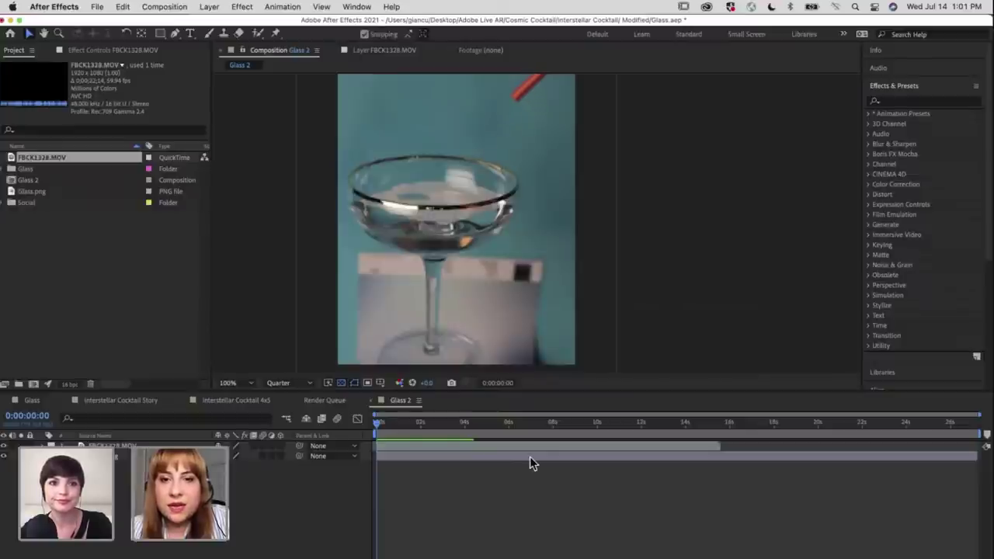
{"action": "left_click", "coordinate": [382, 426]}
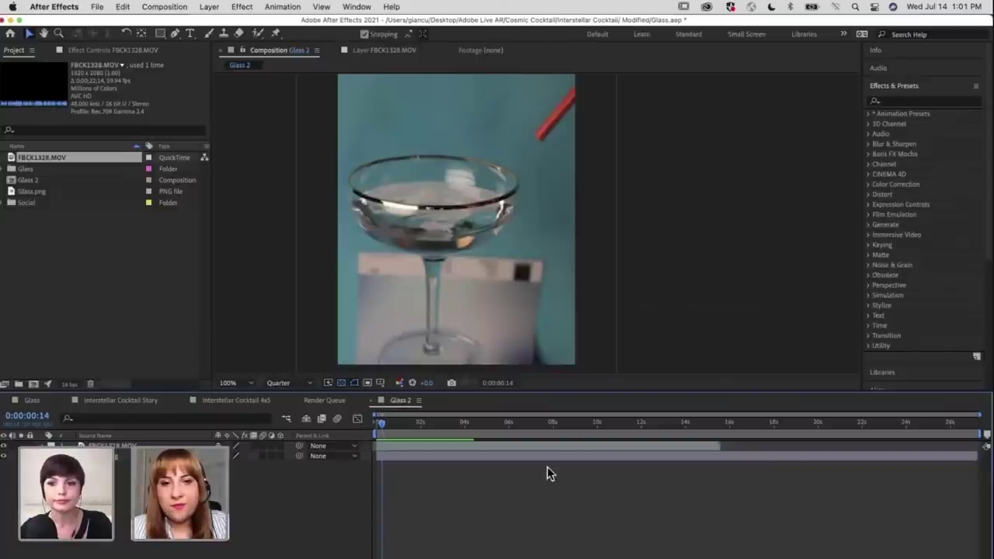
{"action": "key", "text": "Home"}
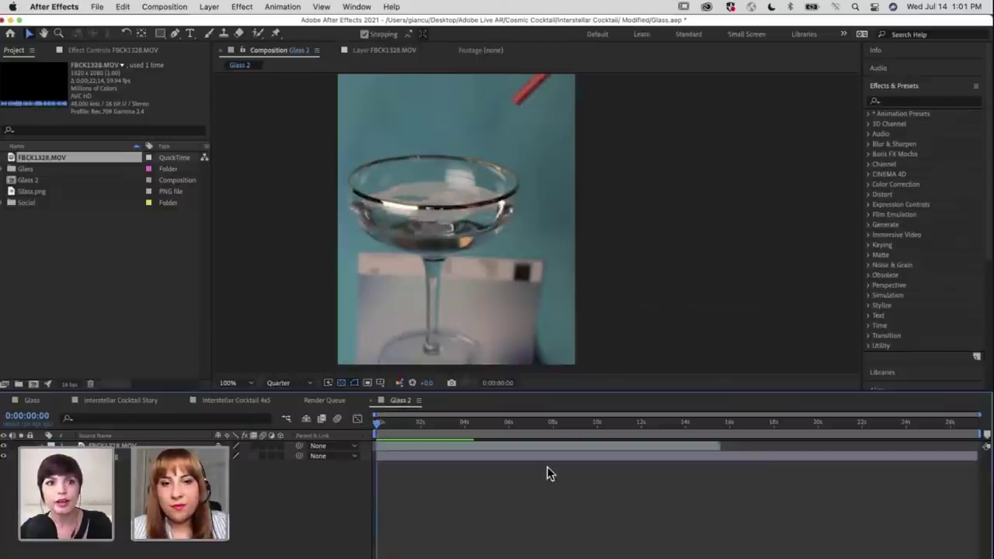
{"action": "key", "text": "space"}
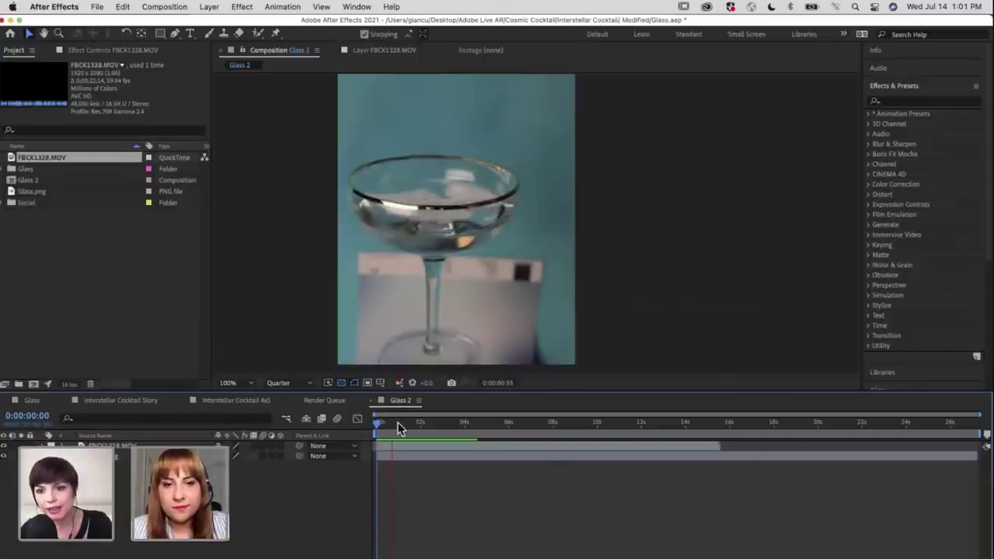
{"action": "left_click_drag", "start_coordinate": [376, 427], "coordinate": [394, 428]}
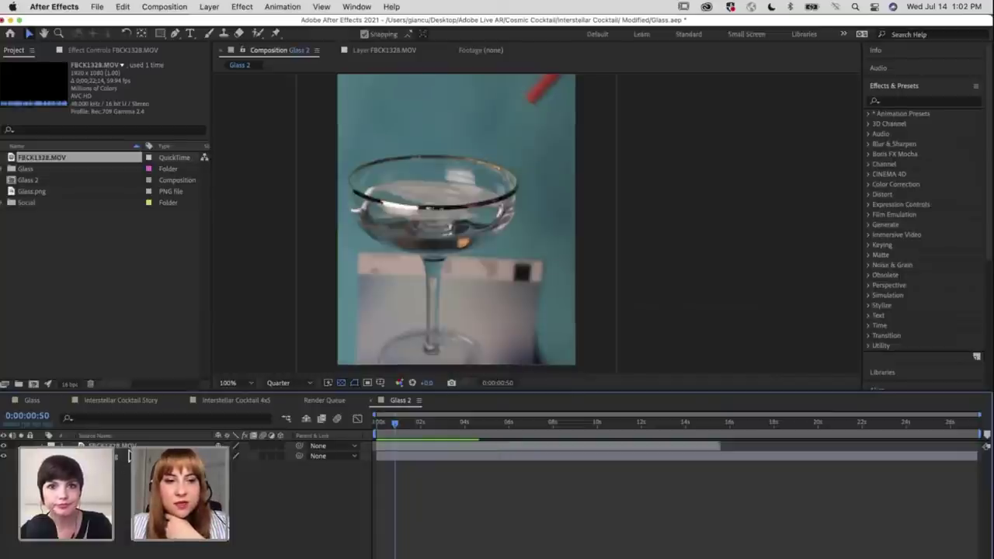
Select the FBCK1328.MOV layer, end the work area at about 0:00:01:57, and preview that range from the start
{"action": "left_click", "coordinate": [127, 464]}
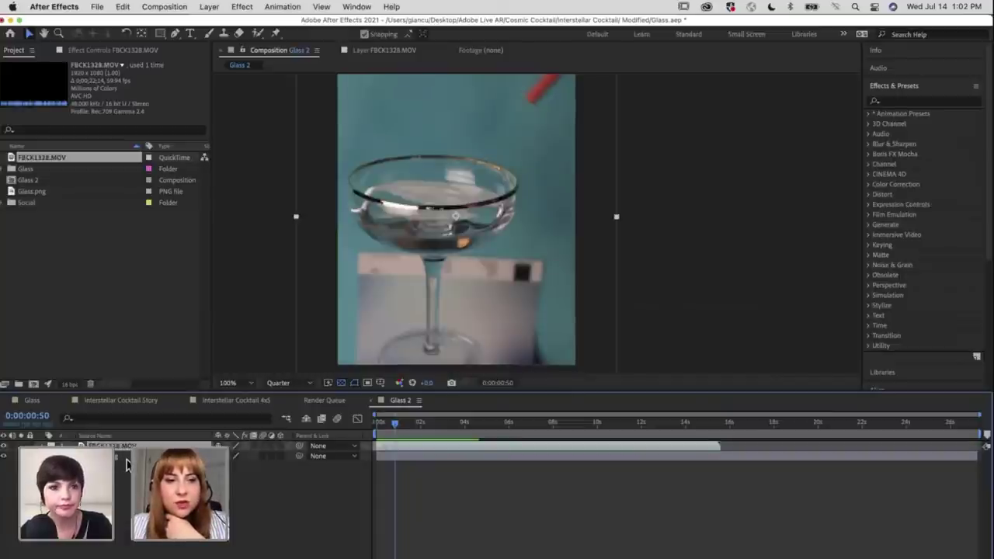
{"action": "left_click", "coordinate": [128, 459]}
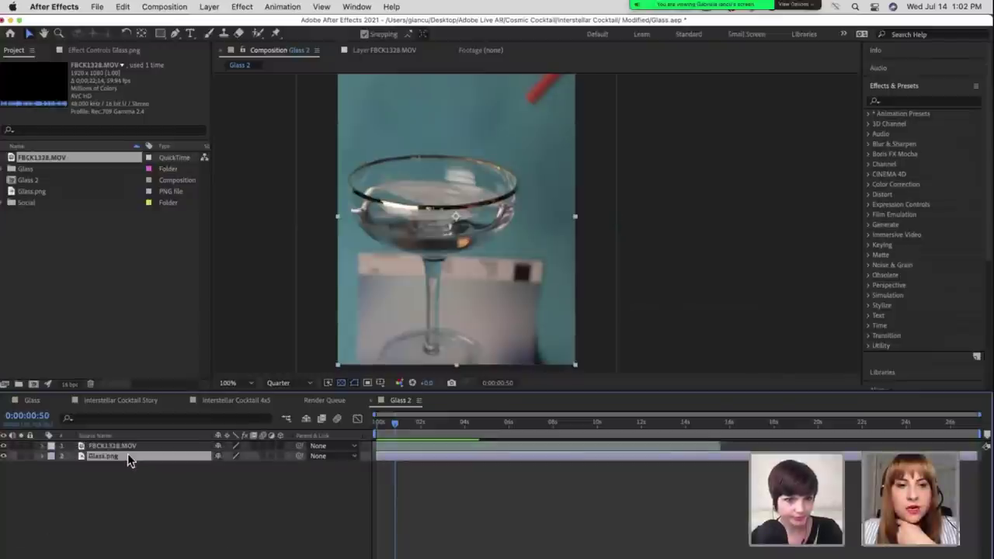
{"action": "left_click", "coordinate": [129, 448]}
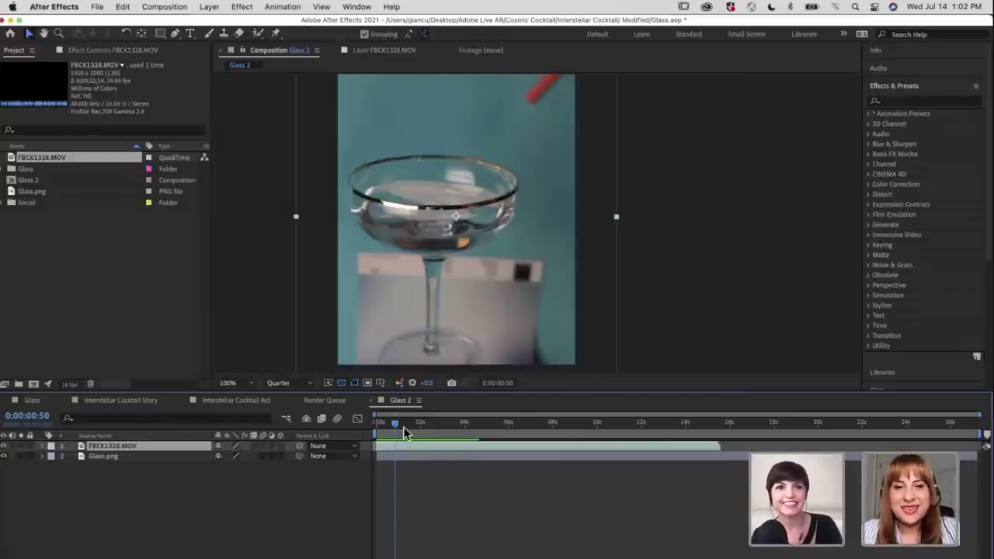
{"action": "left_click", "coordinate": [375, 426]}
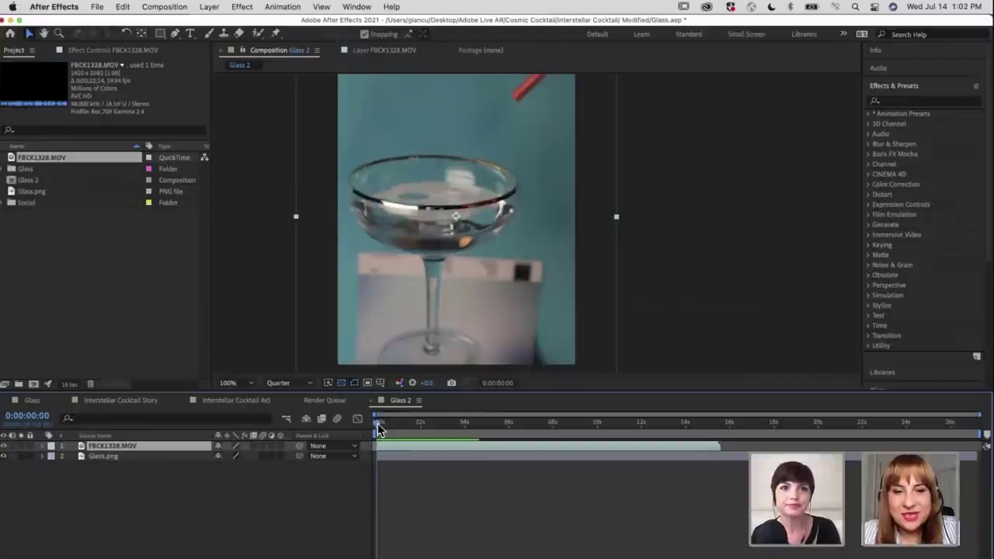
{"action": "key", "text": "space"}
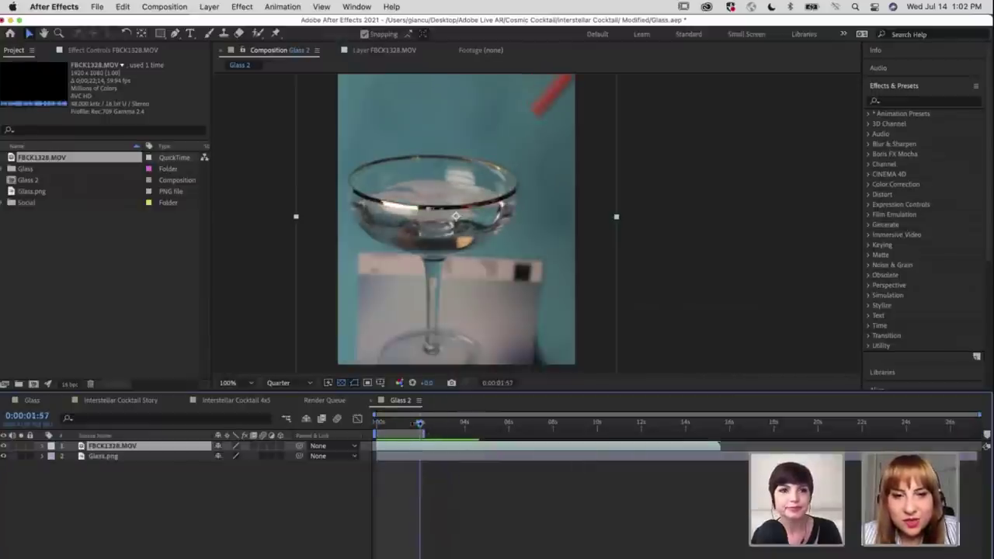
{"action": "left_click", "coordinate": [420, 427]}
{"action": "key", "text": "Home"}
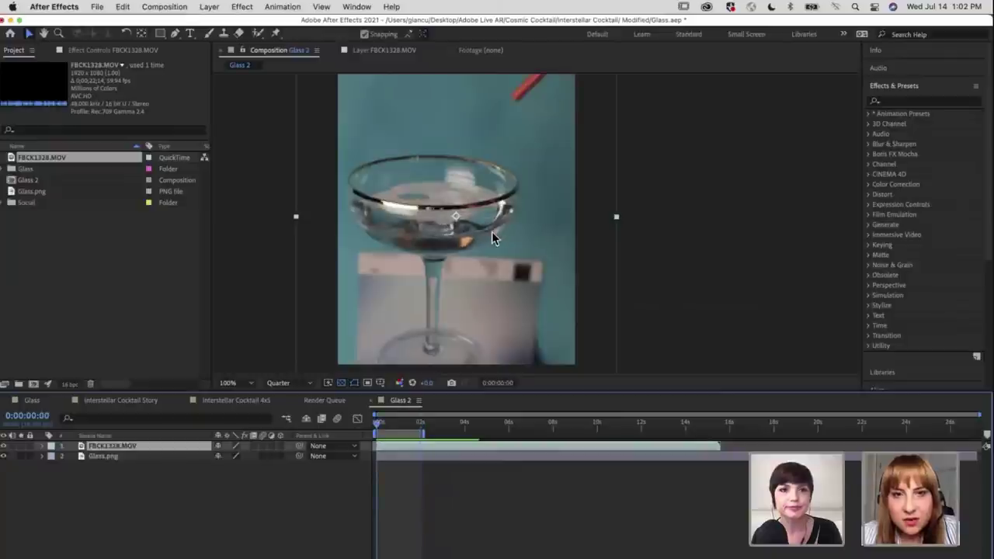
{"action": "key", "text": "space"}
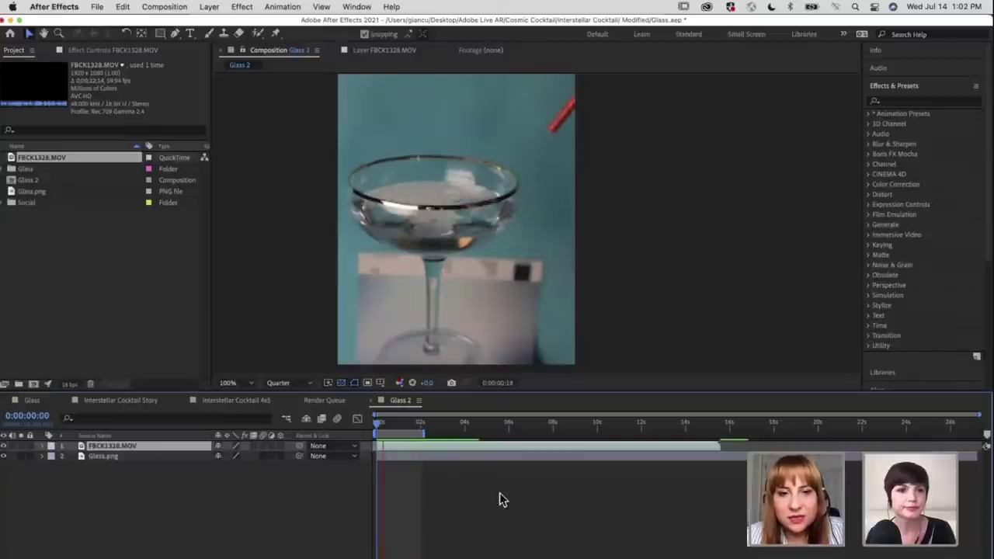
Find the Lumetri Color effect and apply it to the FBCK1328.MOV layer
{"action": "left_click", "coordinate": [101, 448]}
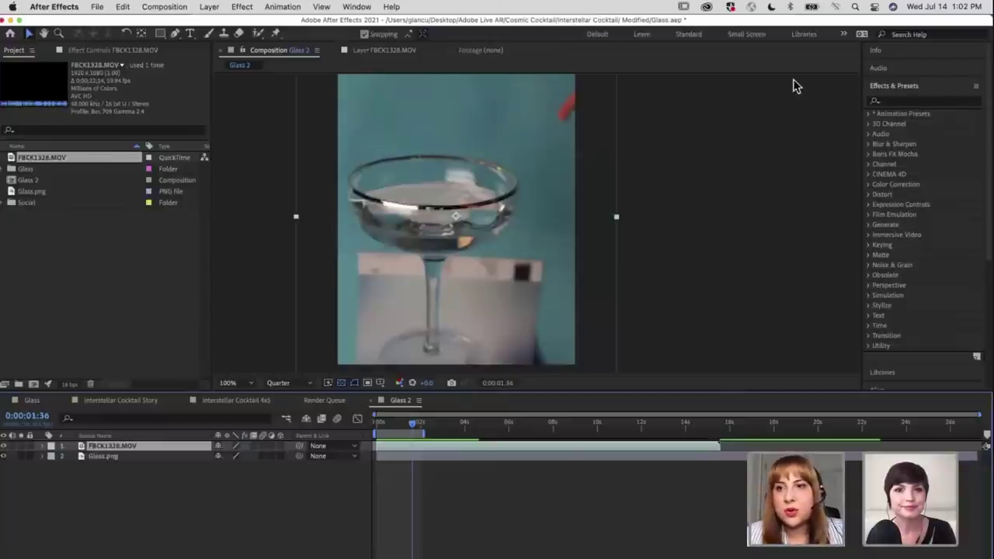
{"action": "left_click", "coordinate": [920, 101]}
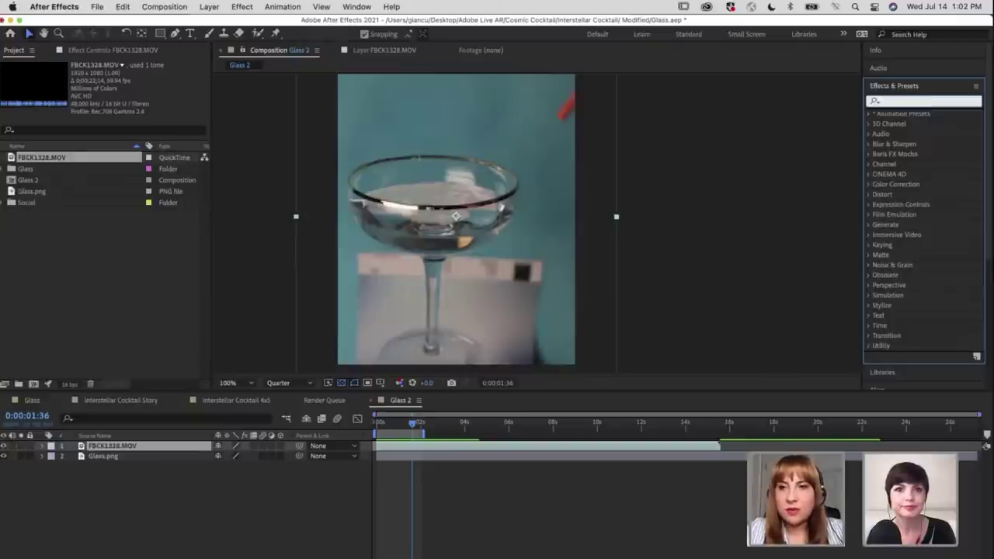
{"action": "type", "text": "lumetri"}
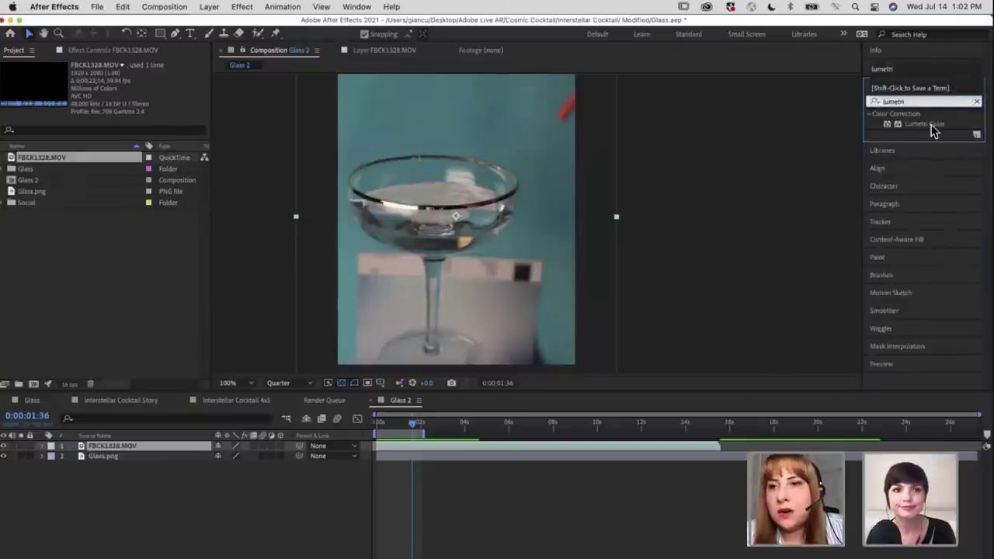
{"action": "left_click_drag", "start_coordinate": [924, 124], "coordinate": [455, 155]}
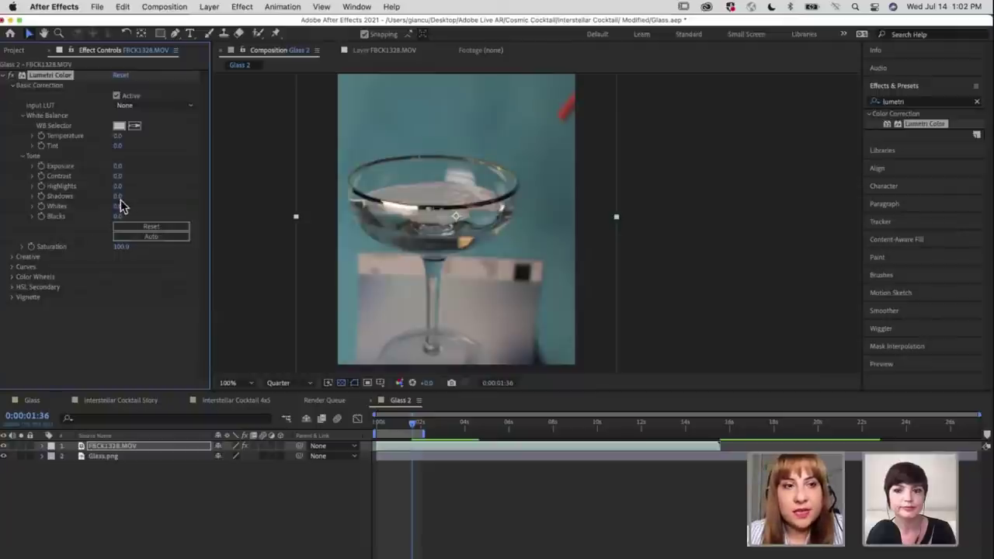
Set Lumetri Color's Exposure to 0.2, Contrast to 8, Highlights to 11, Shadows to 9 and Whites to 13
{"action": "mouse_move", "coordinate": [118, 167]}
{"action": "left_mouse_down"}
{"action": "mouse_move", "coordinate": [128, 167]}
{"action": "mouse_move", "coordinate": [120, 174]}
{"action": "left_mouse_up"}
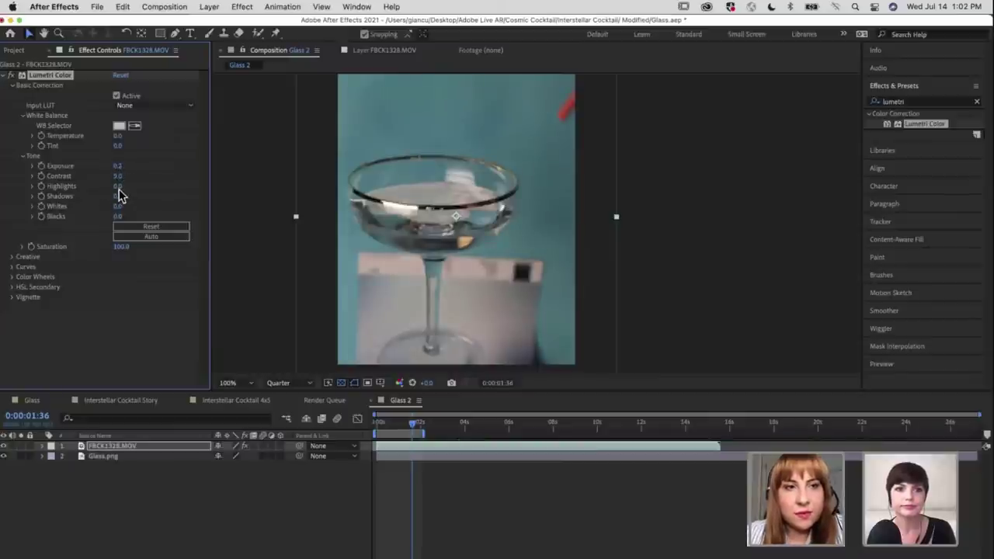
{"action": "left_click_drag", "start_coordinate": [123, 187], "coordinate": [128, 188]}
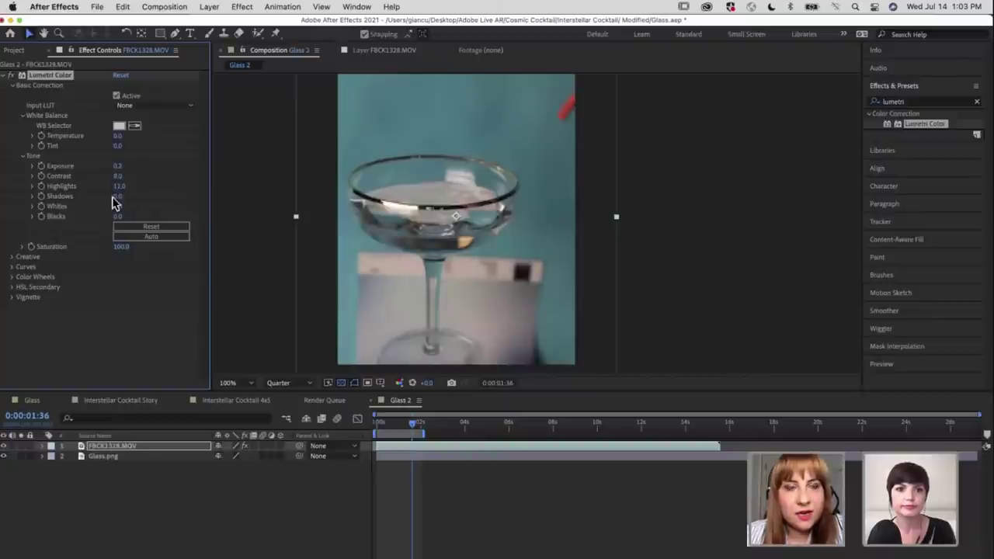
{"action": "left_click_drag", "start_coordinate": [124, 196], "coordinate": [121, 197]}
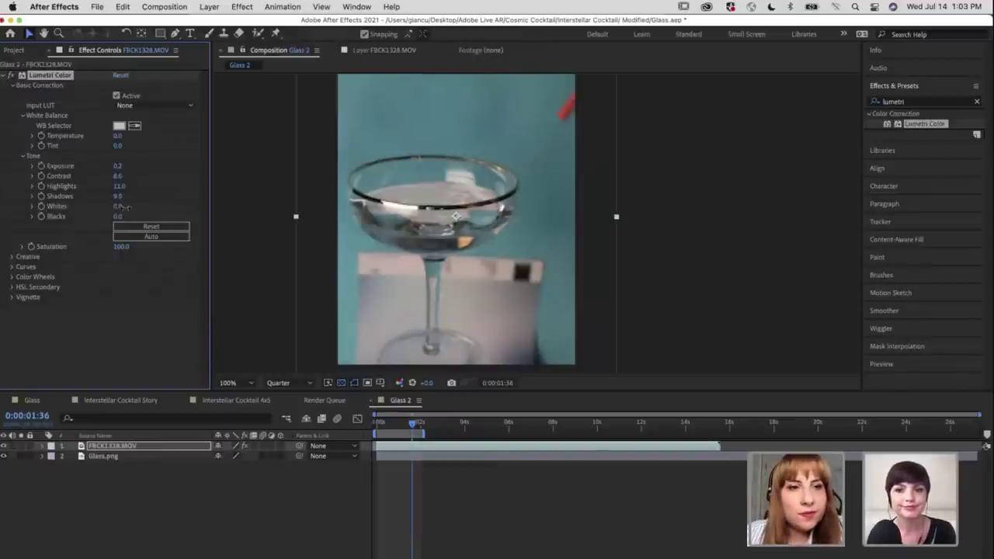
{"action": "left_click_drag", "start_coordinate": [124, 208], "coordinate": [130, 207]}
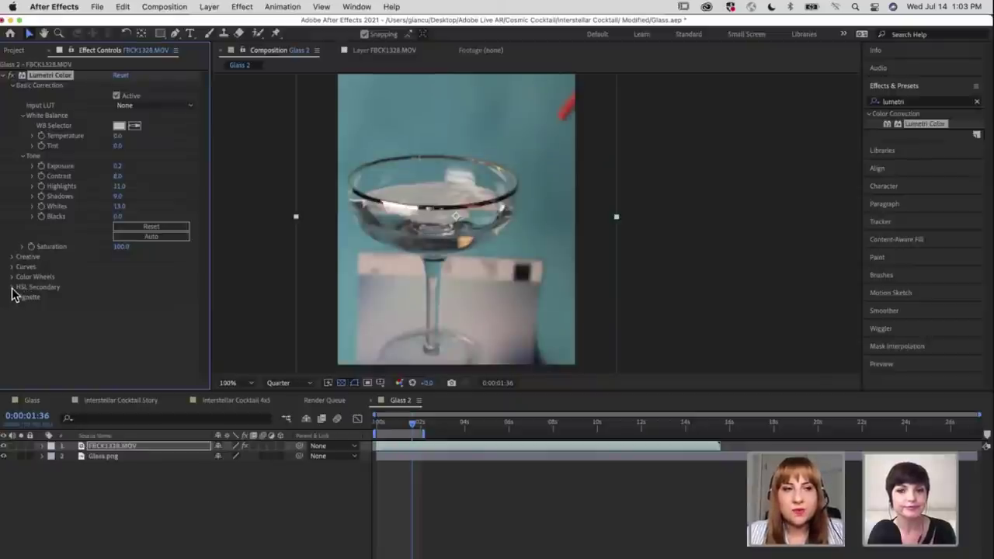
Open the Key settings of Lumetri Color's HSL Secondary and raise the preview resolution to Full
{"action": "left_click", "coordinate": [13, 287]}
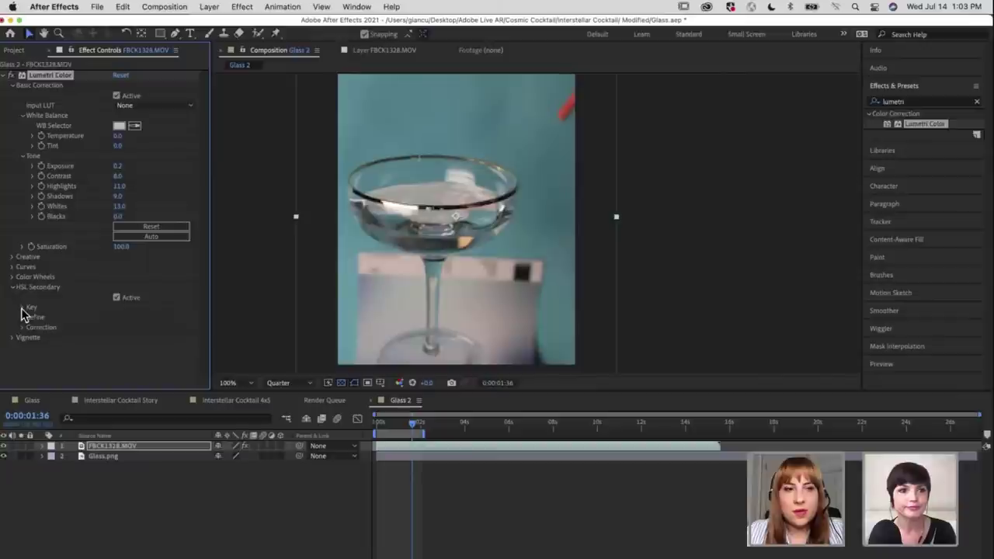
{"action": "left_click", "coordinate": [23, 307]}
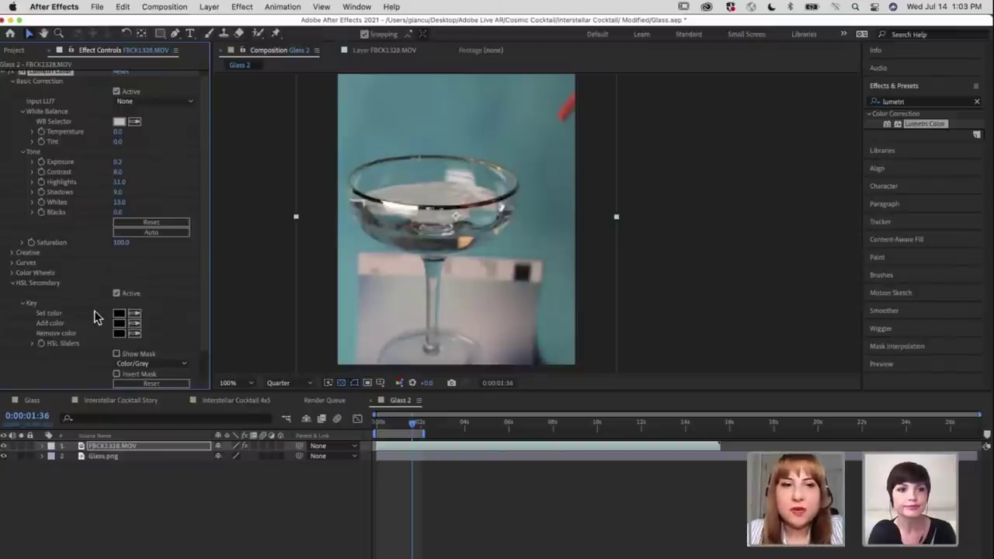
{"action": "left_click", "coordinate": [135, 313]}
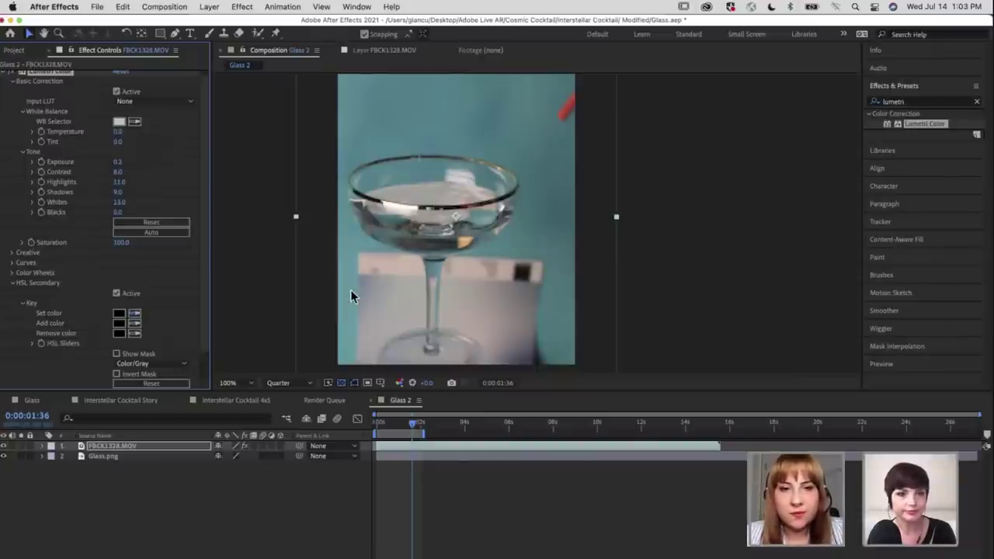
{"action": "left_click", "coordinate": [285, 384]}
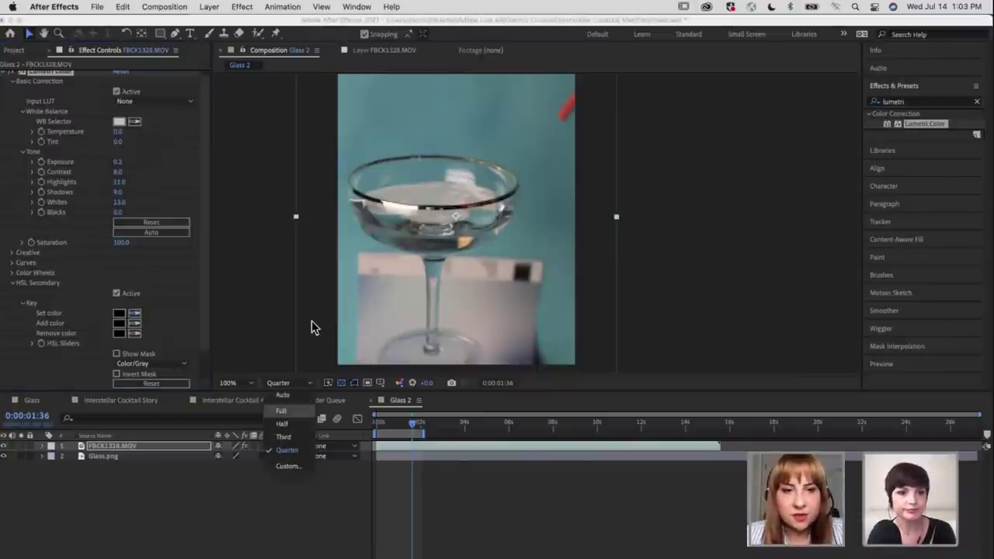
{"action": "left_click", "coordinate": [281, 410]}
Sample the grey-blue below the glass's gold rim as the HSL key's Set color and a second tone as its Add color
{"action": "key", "text": "period"}
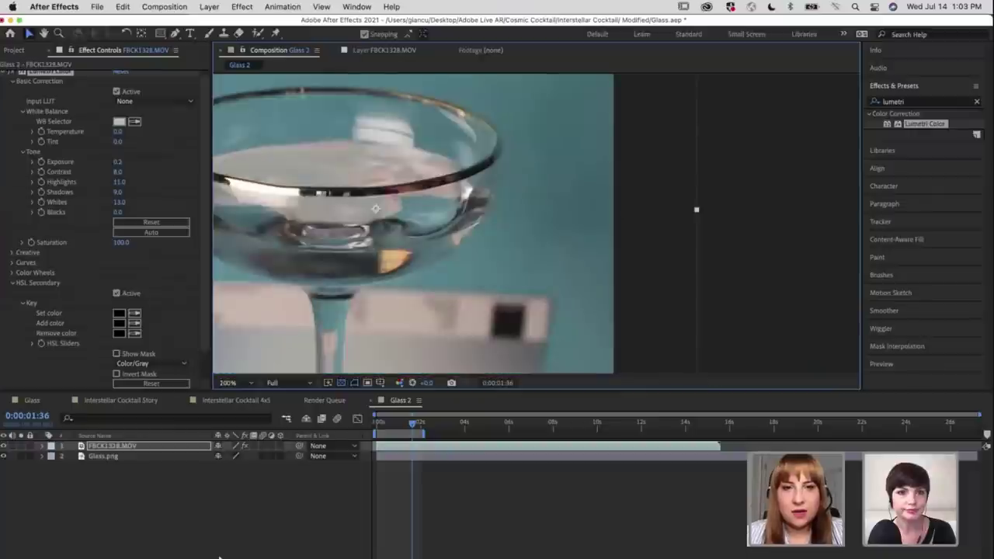
{"action": "scroll", "coordinate": [518, 195], "scroll_direction": "left", "scroll_amount": 5}
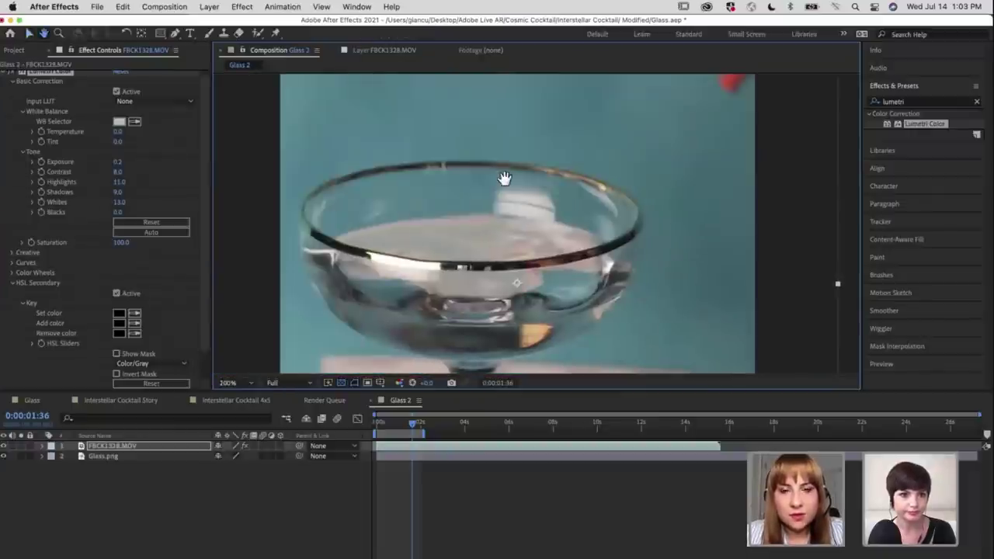
{"action": "scroll", "coordinate": [505, 184], "scroll_direction": "down", "scroll_amount": 2}
{"action": "scroll", "coordinate": [505, 184], "scroll_direction": "right", "scroll_amount": 2}
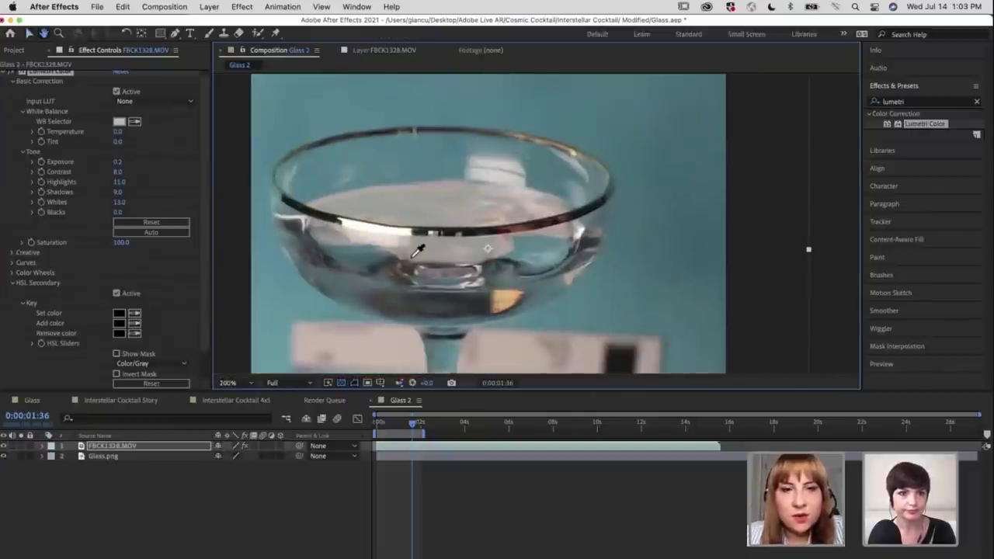
{"action": "key", "text": "v"}
{"action": "left_click", "coordinate": [357, 252]}
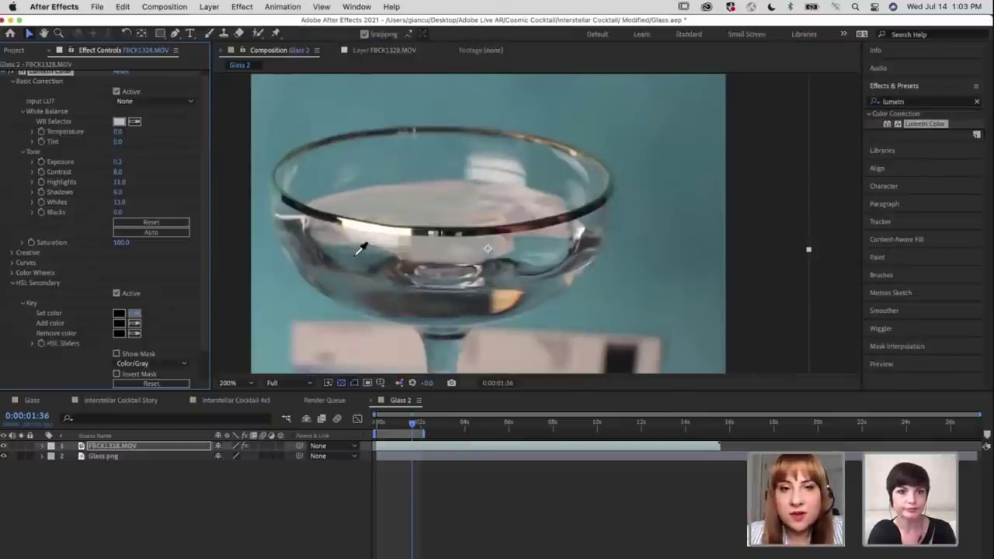
{"action": "left_click", "coordinate": [361, 247]}
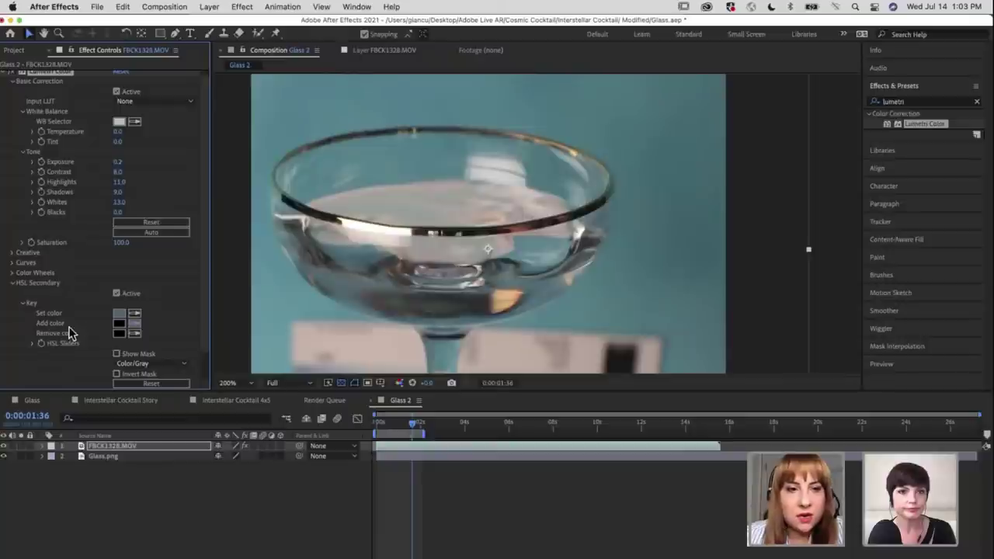
{"action": "left_click", "coordinate": [120, 361]}
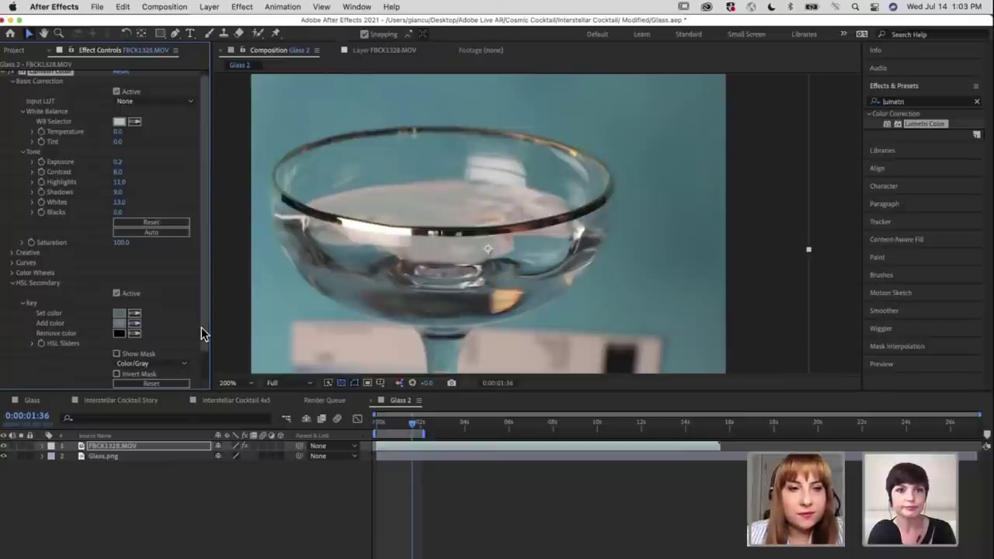
With the HSL key's mask shown, set its Refine values to Denoise 34 and Blur 4.3, and hide the mask again
{"action": "scroll", "coordinate": [200, 333], "scroll_direction": "down", "scroll_amount": 2}
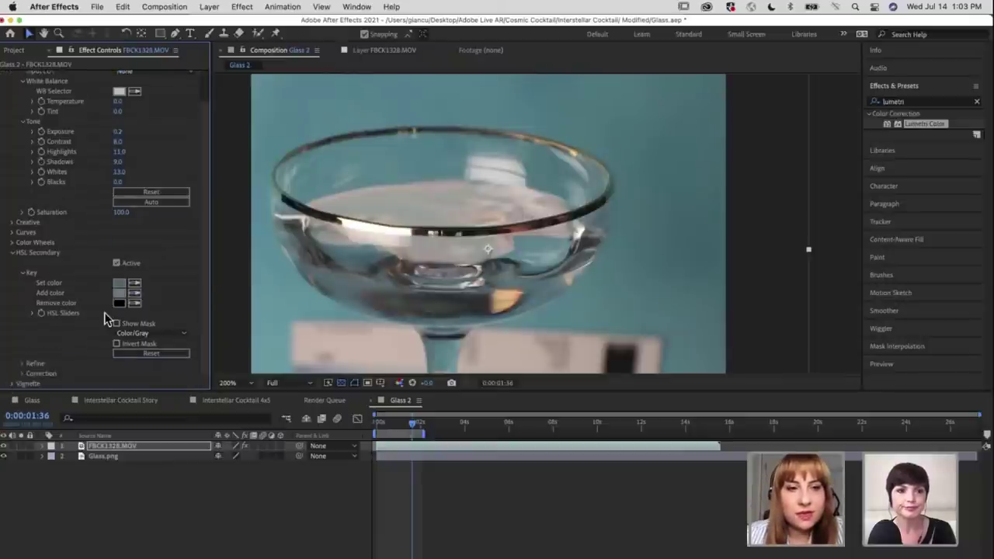
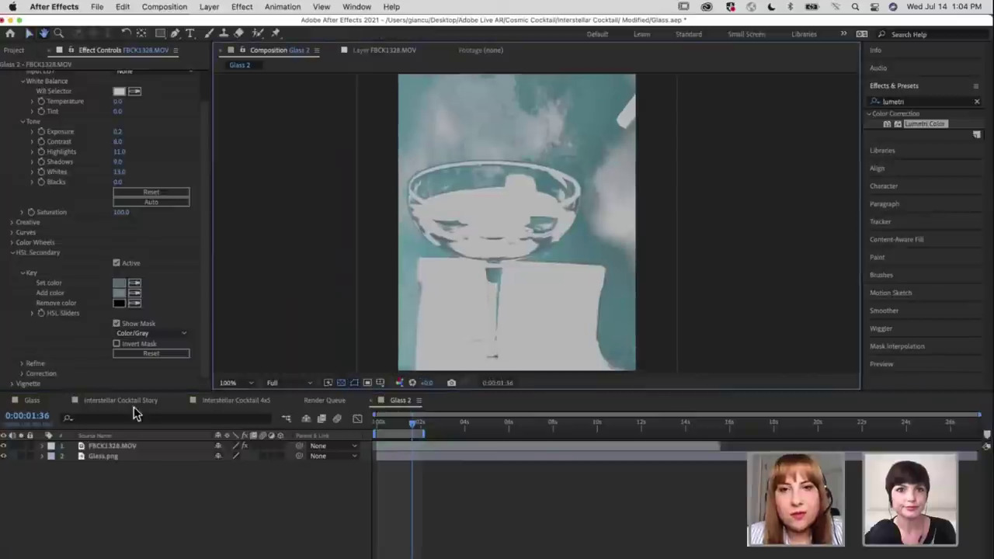
{"action": "left_click", "coordinate": [23, 364]}
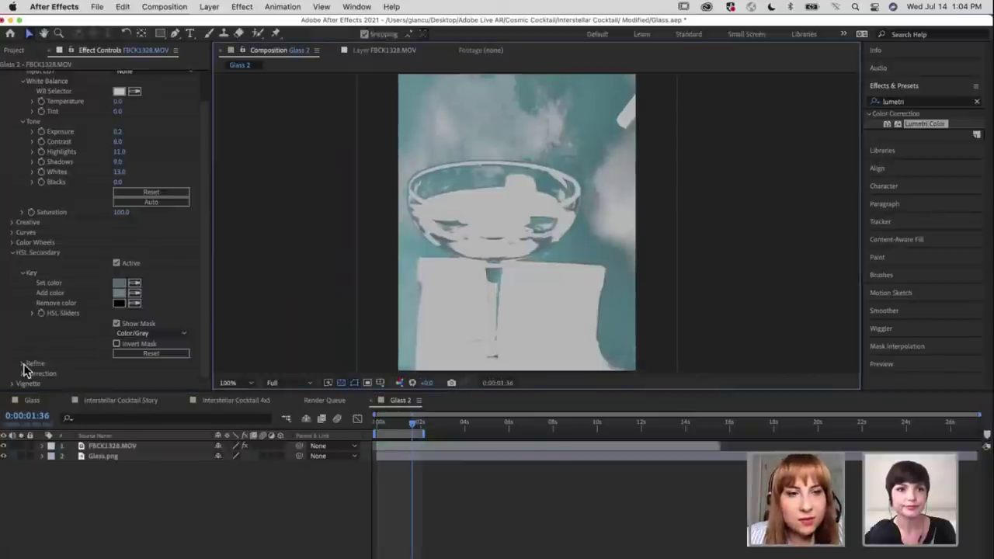
{"action": "scroll", "coordinate": [128, 358], "scroll_direction": "down", "scroll_amount": 1}
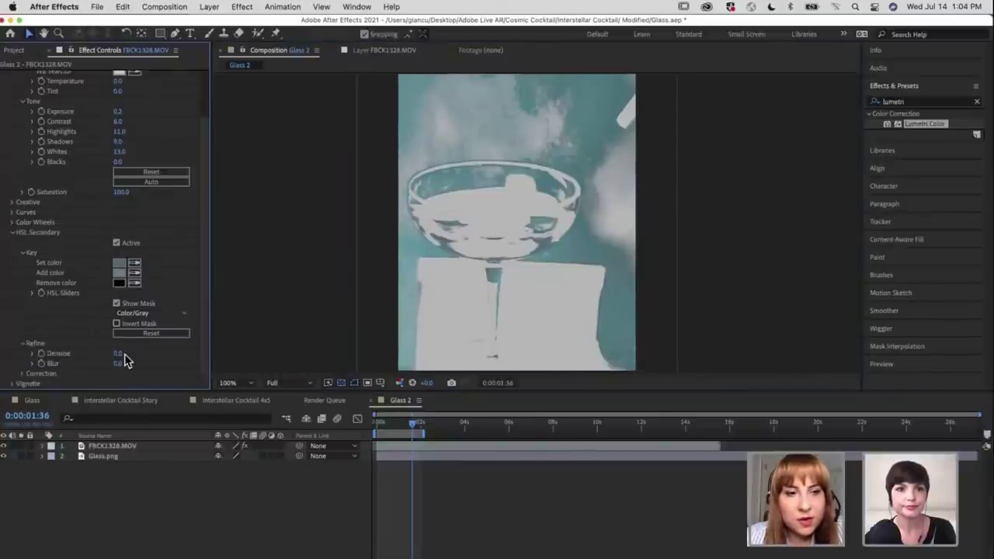
{"action": "left_click", "coordinate": [32, 293]}
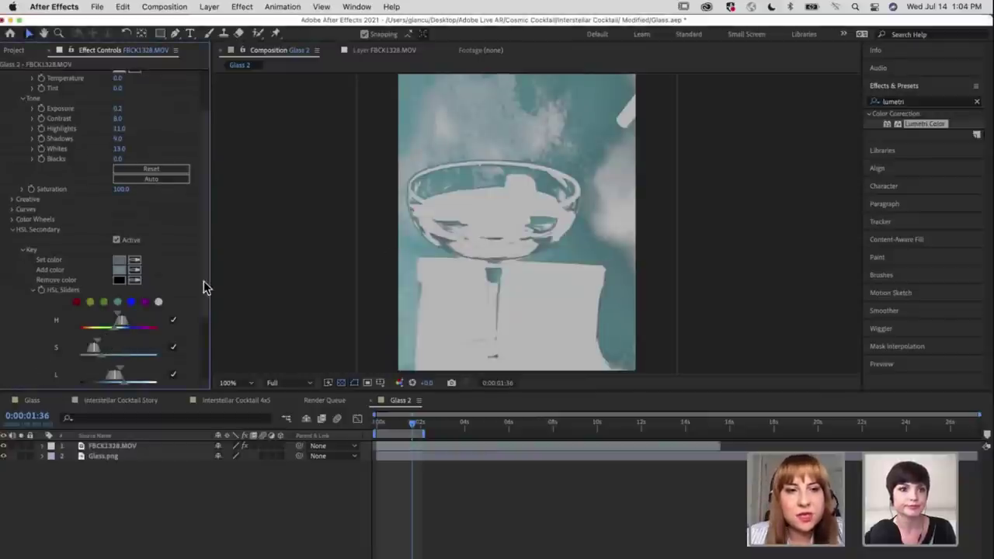
{"action": "scroll", "coordinate": [204, 284], "scroll_direction": "down", "scroll_amount": 3}
{"action": "scroll", "coordinate": [131, 156], "scroll_direction": "down", "scroll_amount": 1}
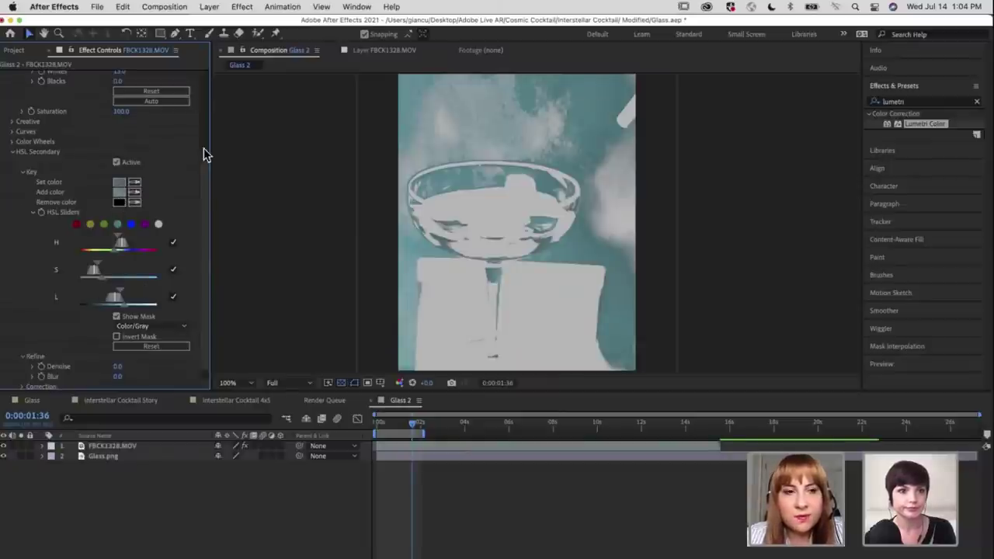
{"action": "scroll", "coordinate": [207, 198], "scroll_direction": "down", "scroll_amount": 1}
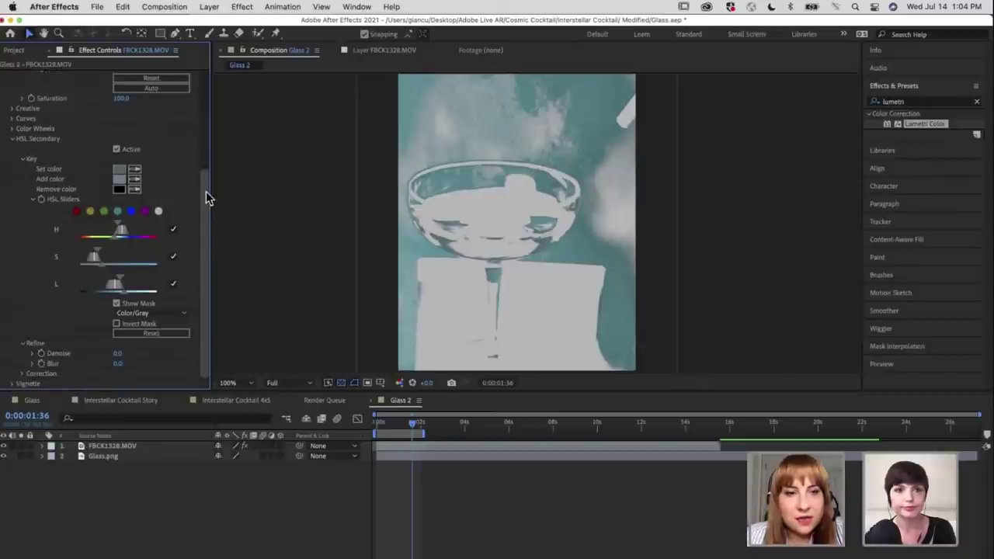
{"action": "left_click_drag", "start_coordinate": [134, 354], "coordinate": [116, 363]}
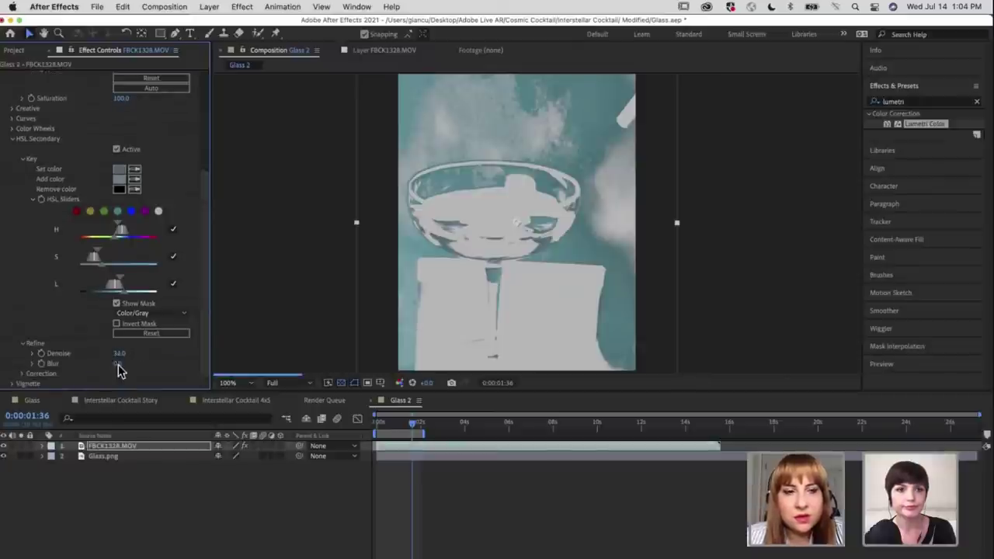
{"action": "left_click", "coordinate": [118, 363]}
{"action": "type", "text": "1"}
{"action": "key", "text": "Return"}
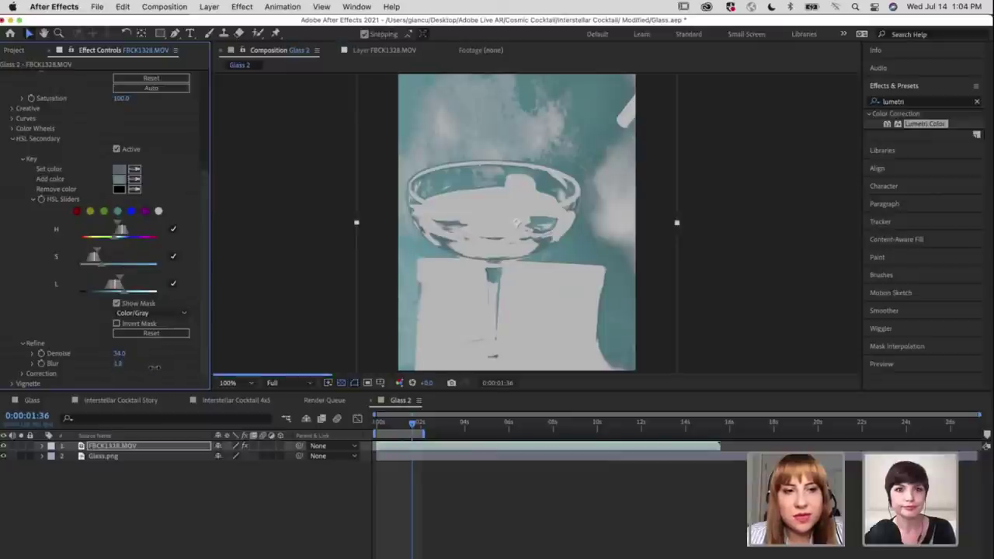
{"action": "left_click", "coordinate": [116, 304]}
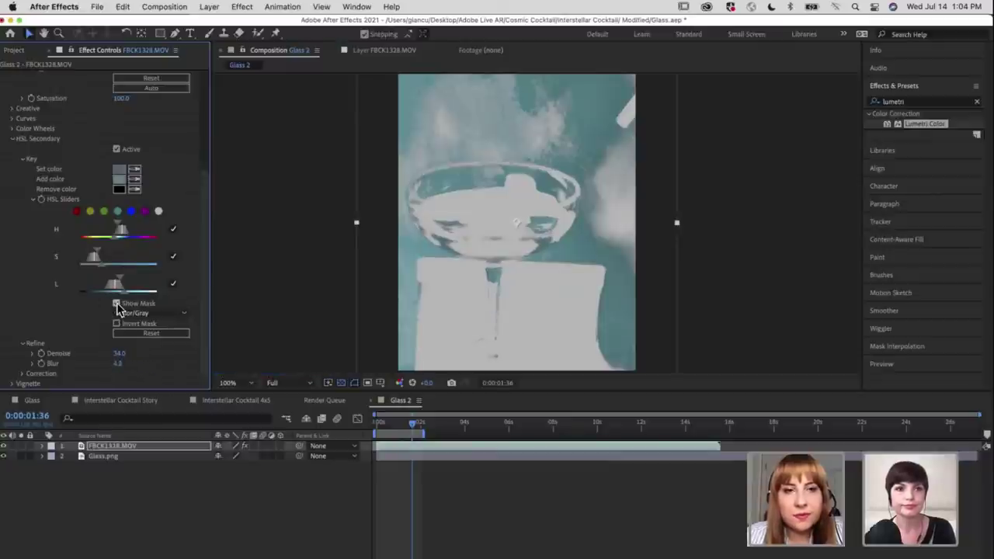
Switch the HSL Secondary Correction to three-way color wheels and shift the midtones, highlights and shadows toward blue
{"action": "left_click", "coordinate": [21, 374]}
{"action": "scroll", "coordinate": [29, 341], "scroll_direction": "down", "scroll_amount": 2}
{"action": "left_click", "coordinate": [33, 334]}
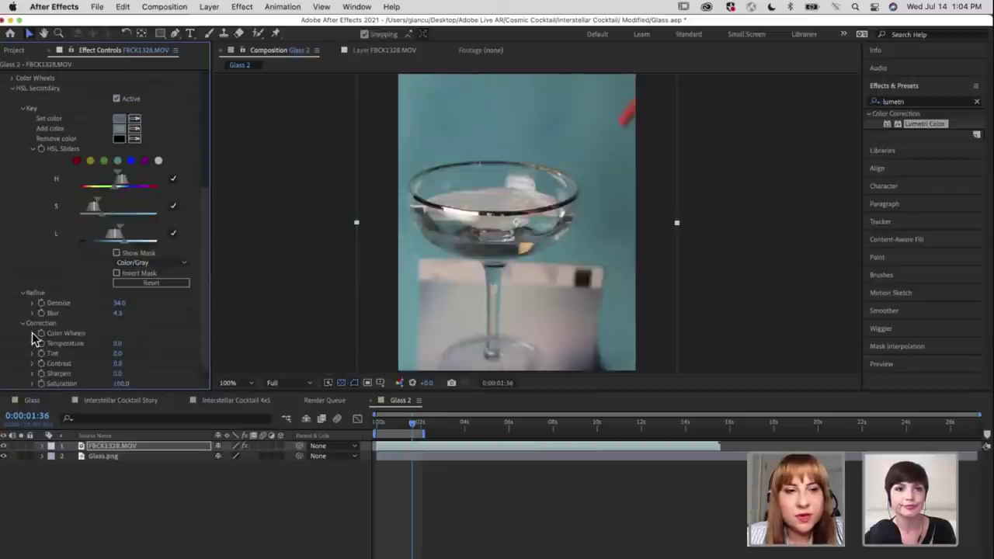
{"action": "scroll", "coordinate": [73, 244], "scroll_direction": "down", "scroll_amount": 4}
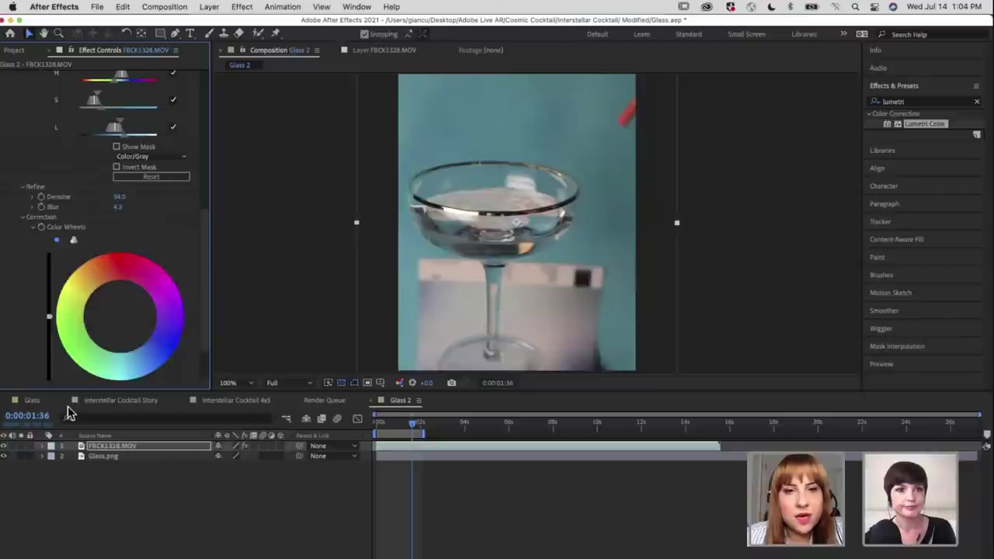
{"action": "left_click", "coordinate": [73, 239]}
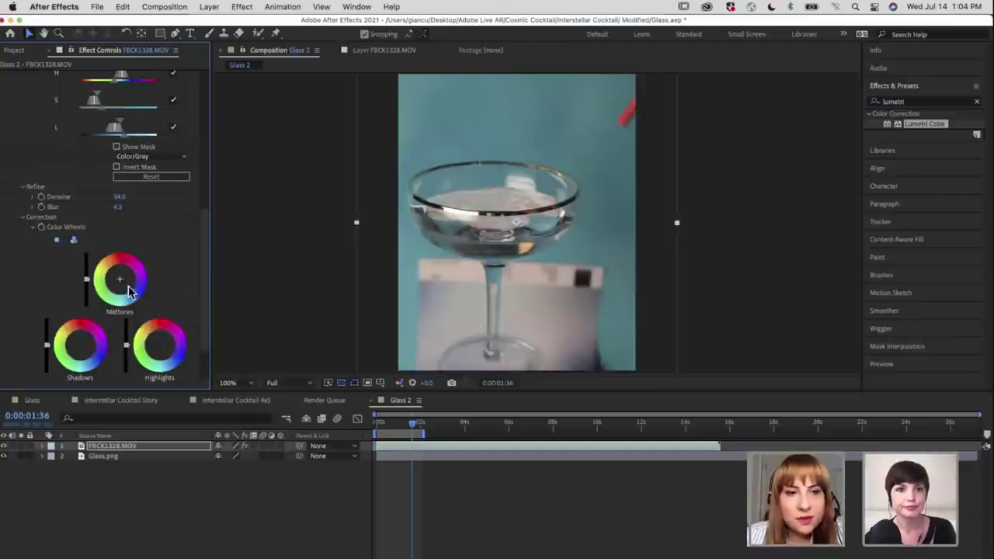
{"action": "left_click", "coordinate": [129, 292]}
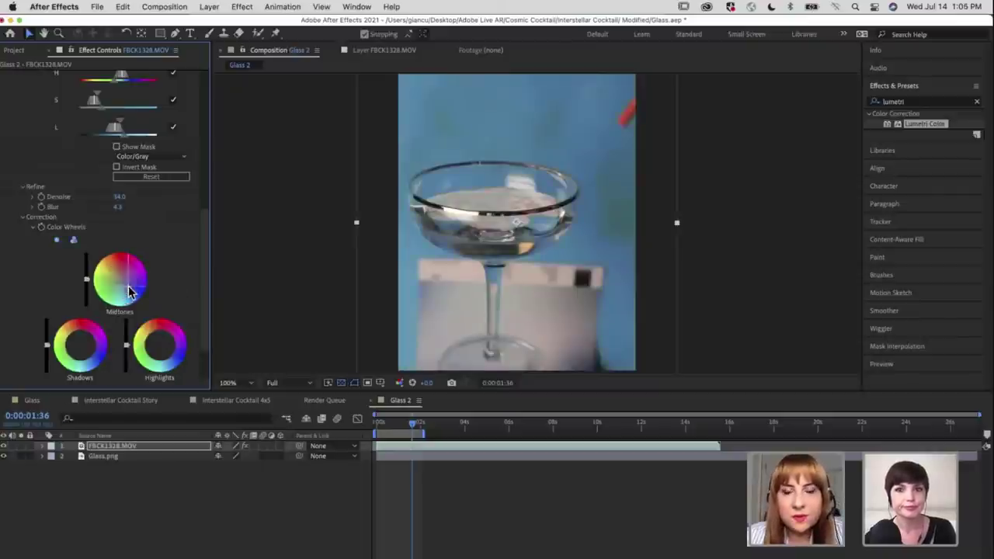
{"action": "left_click", "coordinate": [169, 358]}
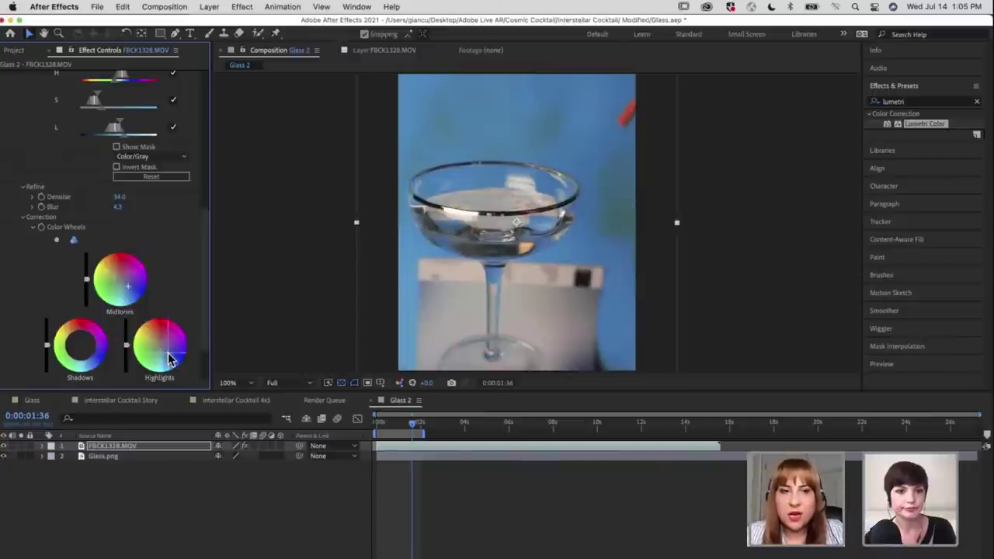
{"action": "left_click", "coordinate": [82, 347]}
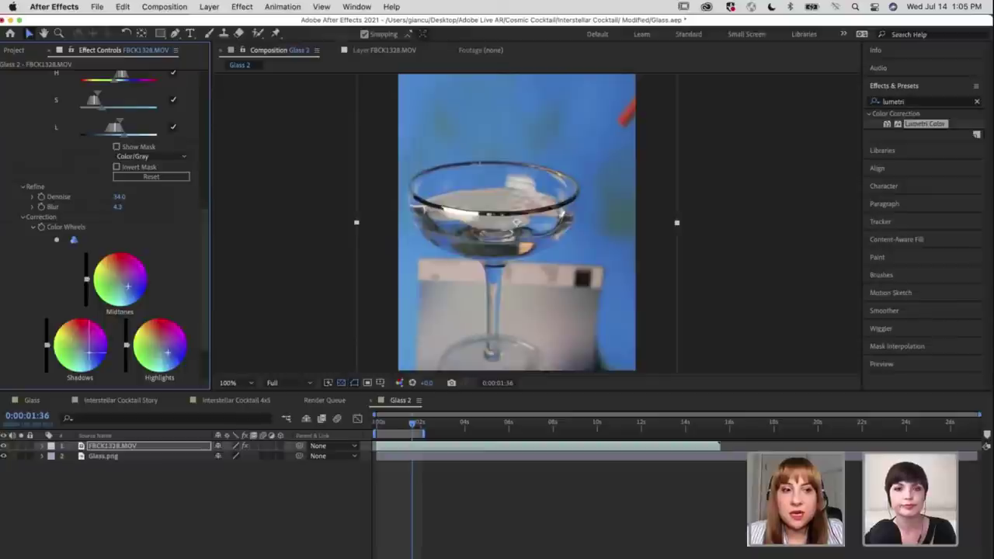
{"action": "left_click", "coordinate": [91, 357]}
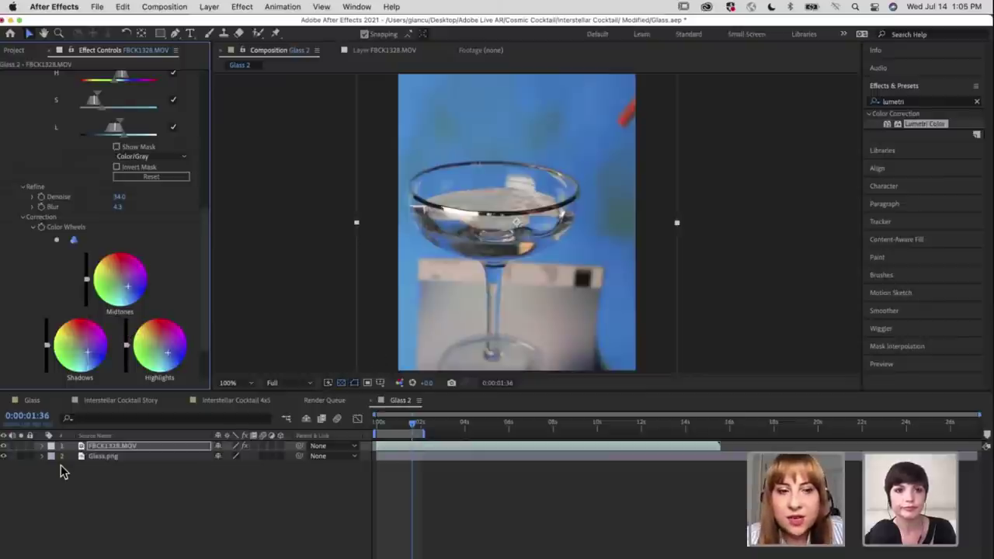
Toggle the FBCK1328.MOV layer's visibility to compare its blue with the Glass.png layer below
{"action": "left_click", "coordinate": [6, 454]}
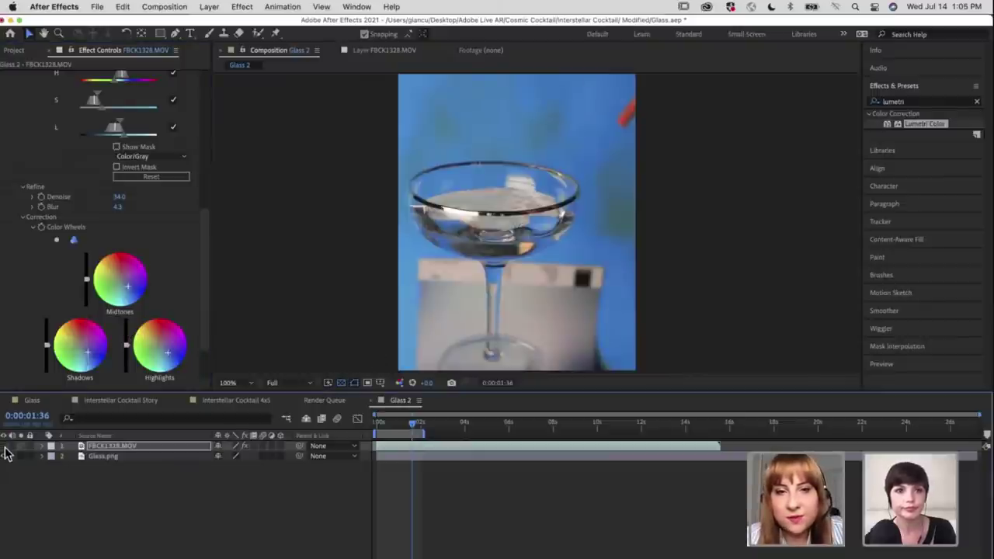
{"action": "left_click", "coordinate": [5, 448]}
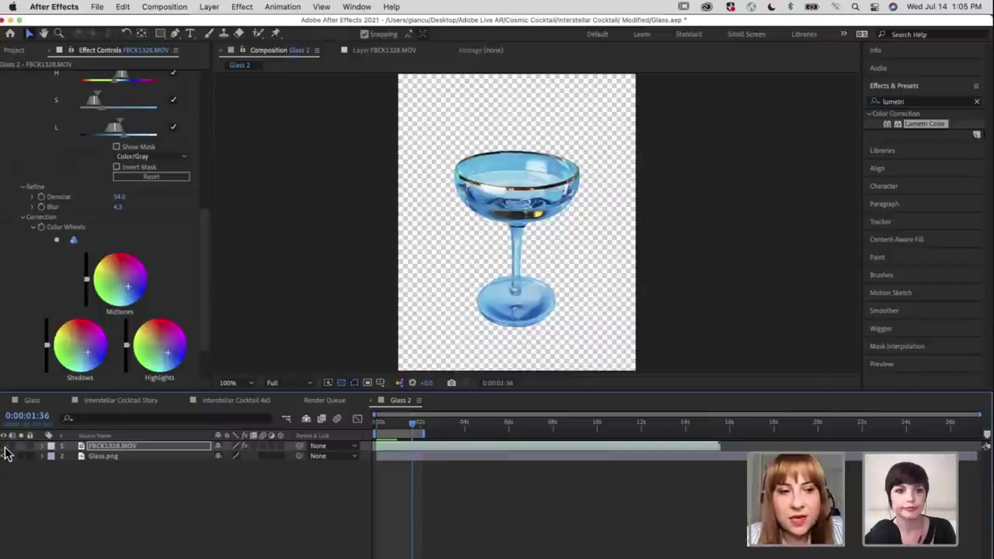
{"action": "left_click", "coordinate": [4, 448]}
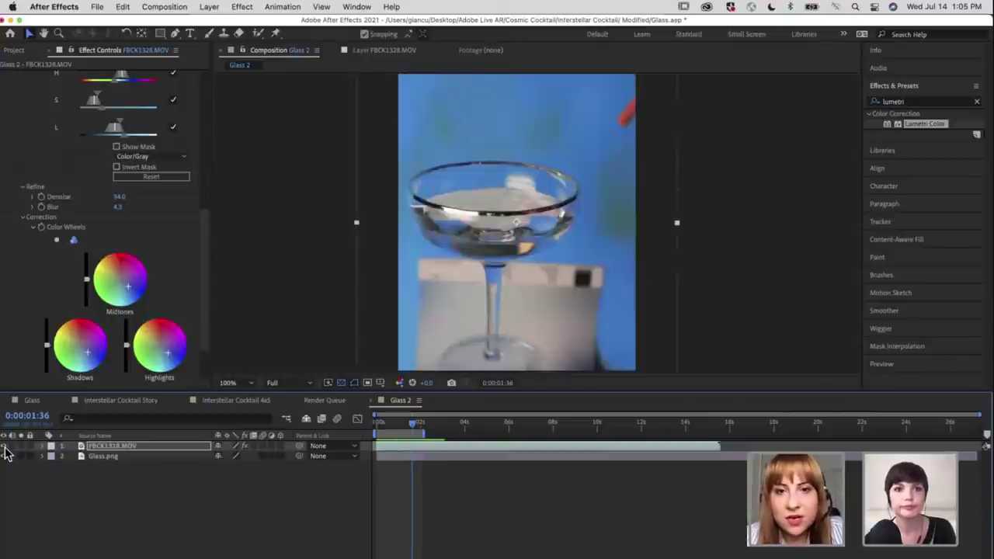
{"action": "left_click", "coordinate": [5, 448]}
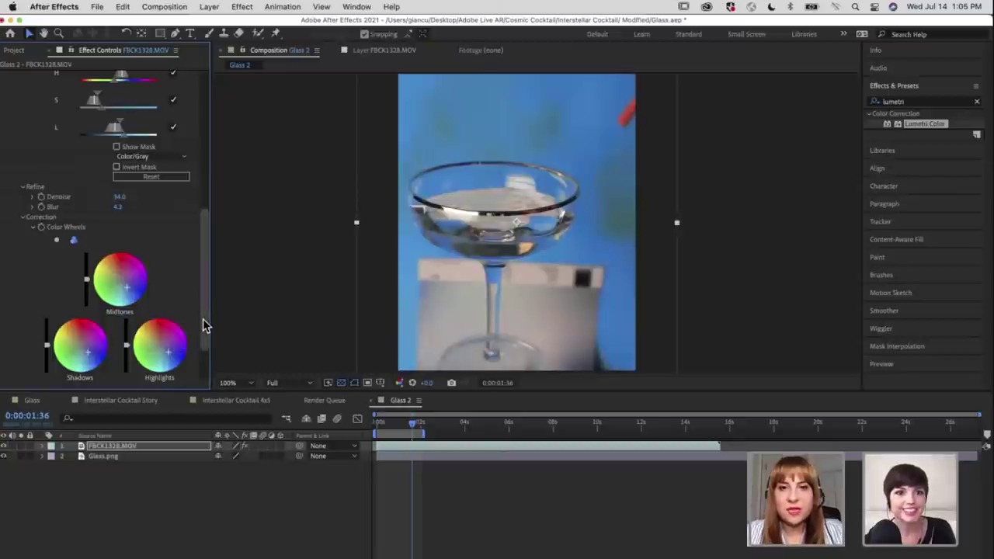
Set the HSL Secondary Correction's Temperature to -8, Tint to -11, Contrast to 6, Sharpen to 10 and Saturation to 123
{"action": "scroll", "coordinate": [202, 318], "scroll_direction": "down", "scroll_amount": 2}
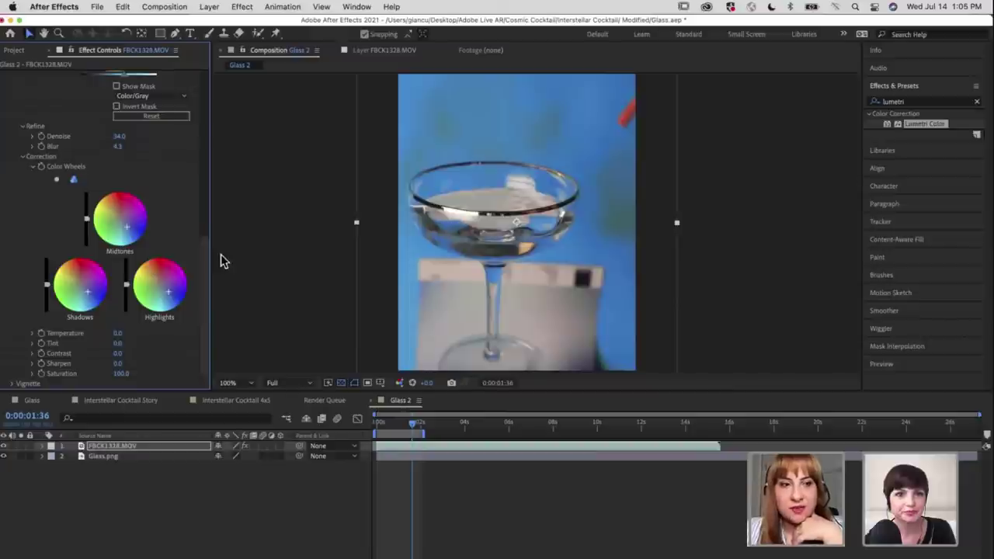
{"action": "left_click", "coordinate": [118, 339]}
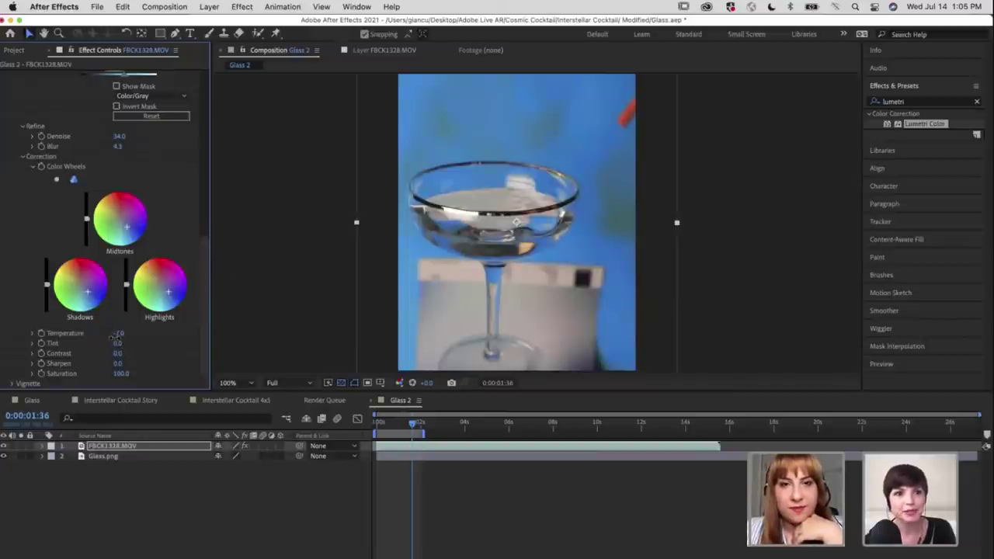
{"action": "mouse_move", "coordinate": [114, 336]}
{"action": "left_mouse_down"}
{"action": "mouse_move", "coordinate": [133, 359]}
{"action": "mouse_move", "coordinate": [116, 340]}
{"action": "mouse_move", "coordinate": [124, 350]}
{"action": "left_mouse_up"}
{"action": "left_click", "coordinate": [118, 344]}
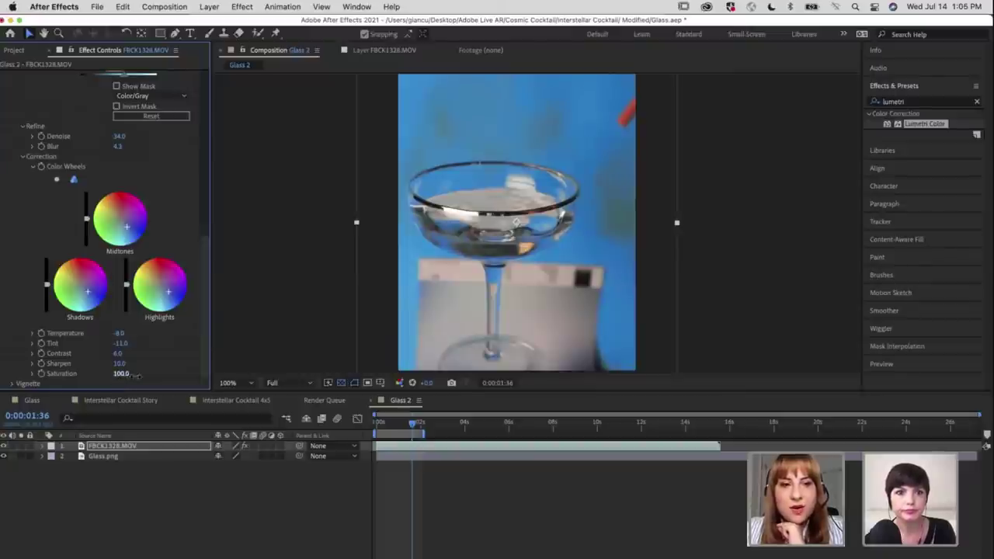
{"action": "left_click_drag", "start_coordinate": [140, 376], "coordinate": [141, 377]}
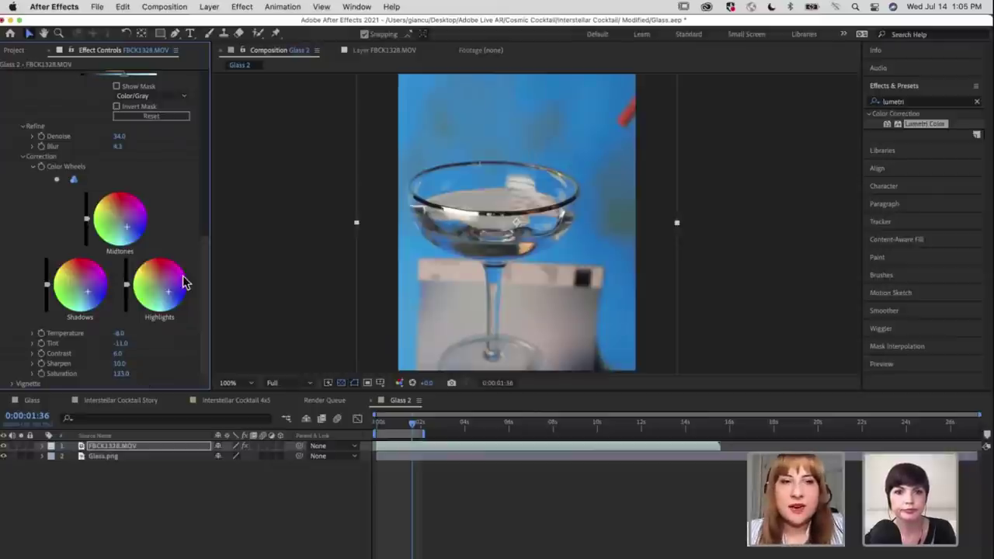
Add a second Lumetri Color effect to the FBCK1328.MOV layer and open its HSL Secondary Key settings
{"action": "left_click_drag", "start_coordinate": [210, 240], "coordinate": [207, 164]}
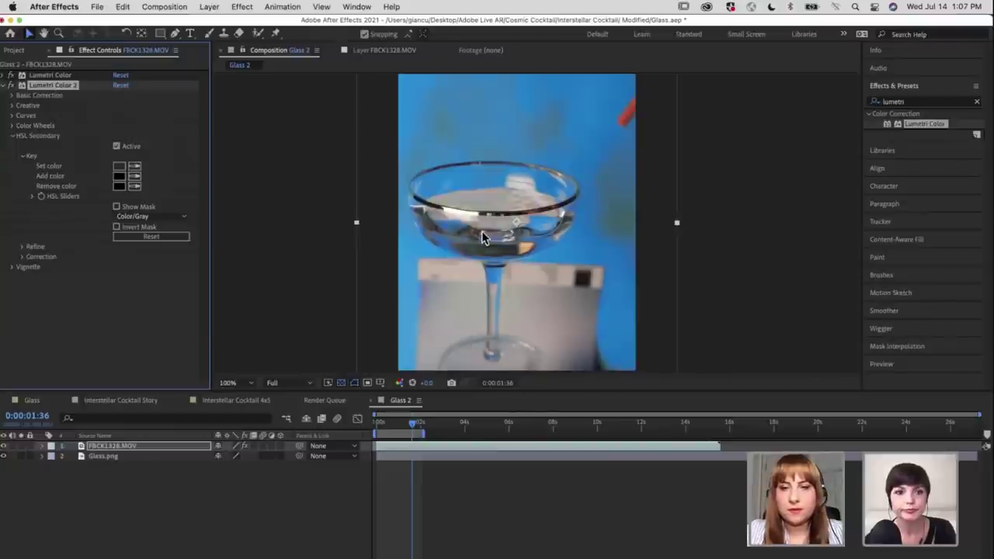
{"action": "key", "text": "period"}
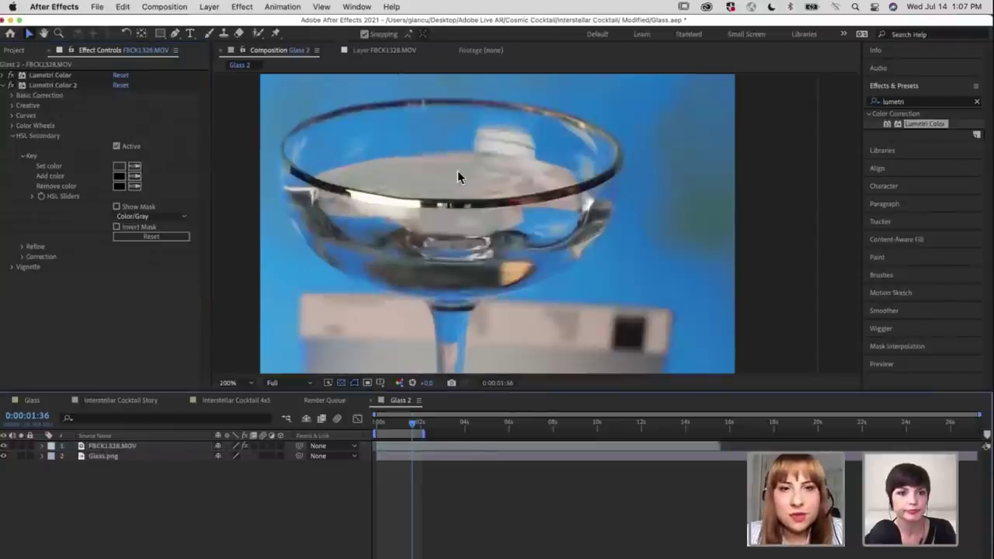
Key the glass reflections in Lumetri Color 2's HSL Secondary, sampling the gold rim as set color and the orange reflection as added color
{"action": "left_click", "coordinate": [137, 166]}
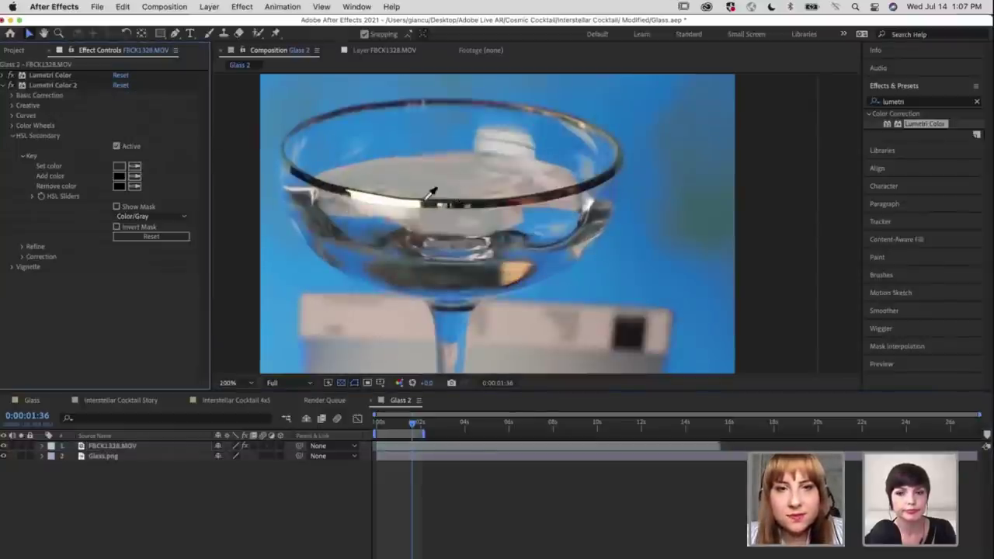
{"action": "left_click", "coordinate": [431, 195]}
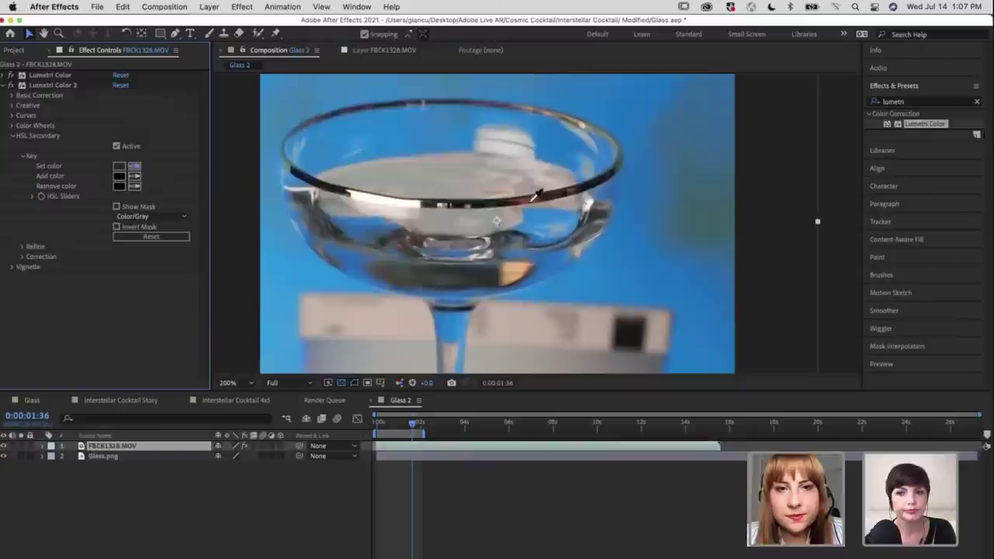
{"action": "left_click", "coordinate": [136, 177]}
{"action": "left_click", "coordinate": [526, 253]}
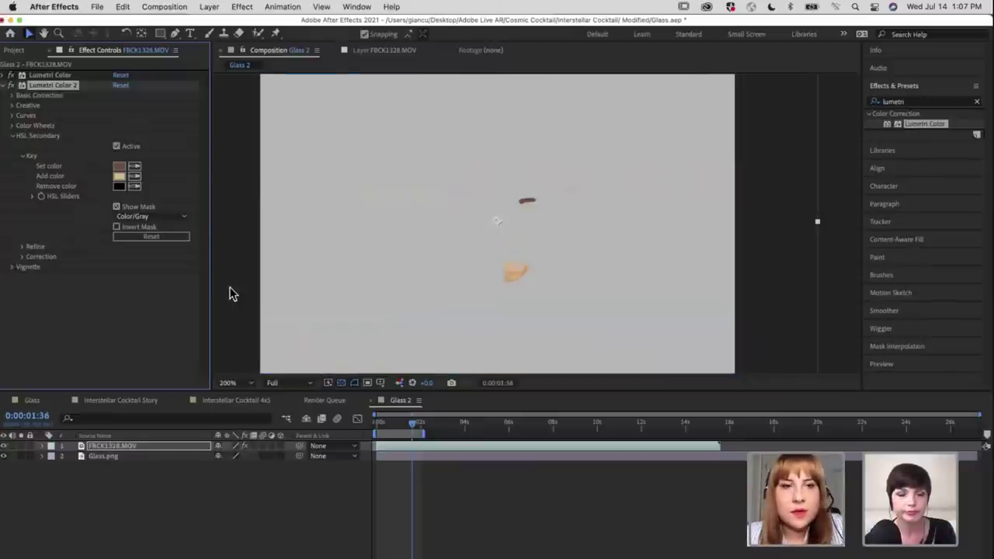
Widen the saturation and luminance ranges of the HSL Secondary key to include more of the warm reflections
{"action": "left_click", "coordinate": [33, 197]}
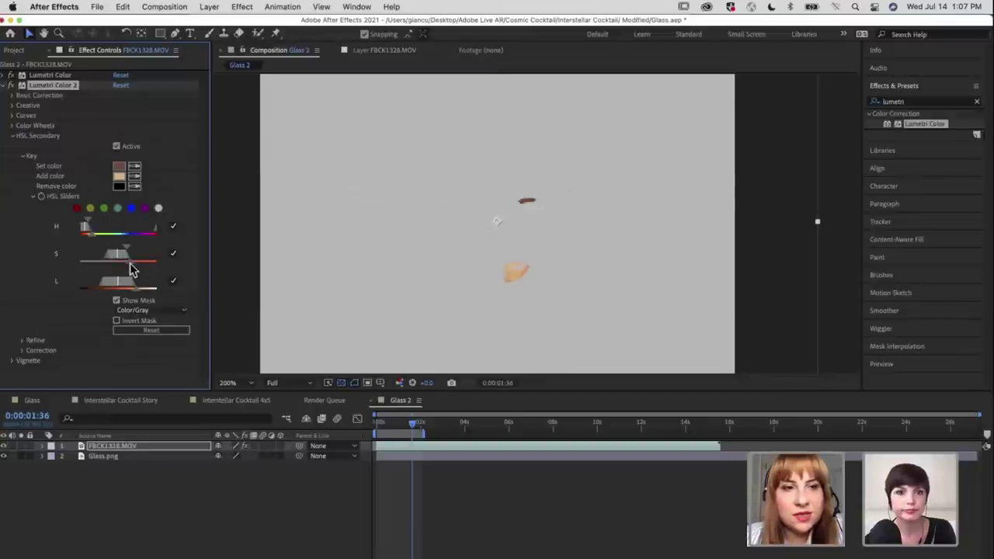
{"action": "left_click_drag", "start_coordinate": [141, 268], "coordinate": [150, 296]}
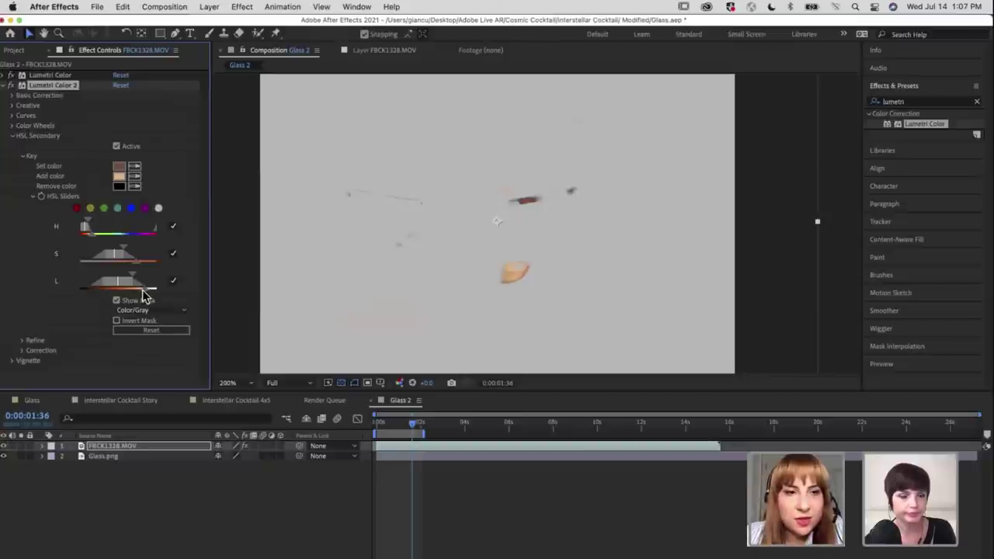
{"action": "left_click_drag", "start_coordinate": [148, 292], "coordinate": [151, 293]}
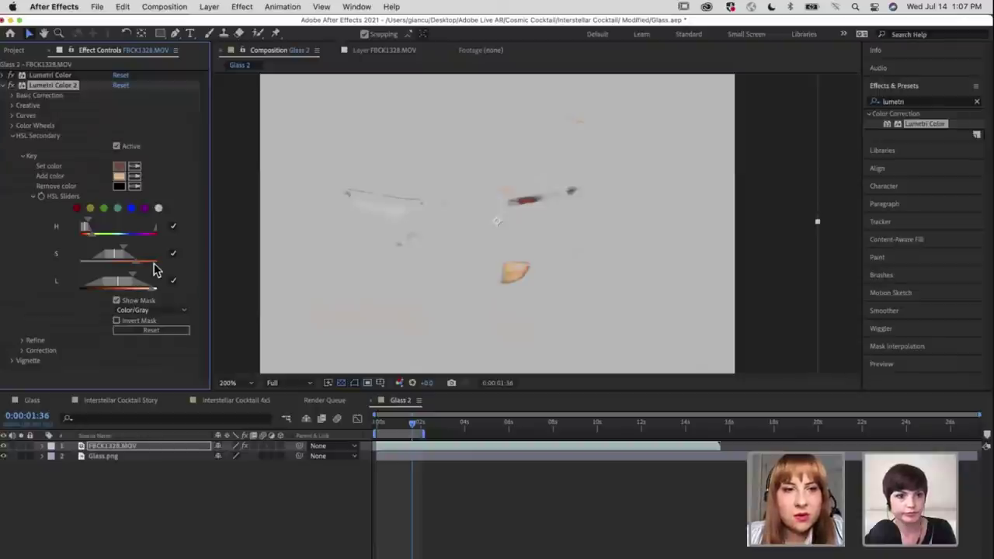
{"action": "left_click_drag", "start_coordinate": [153, 269], "coordinate": [153, 269]}
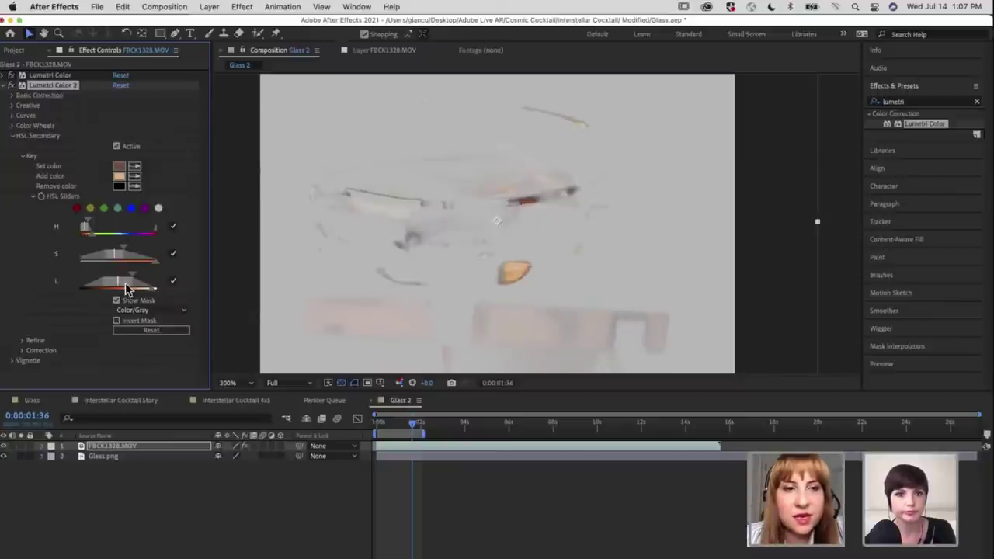
{"action": "left_click_drag", "start_coordinate": [128, 289], "coordinate": [123, 291]}
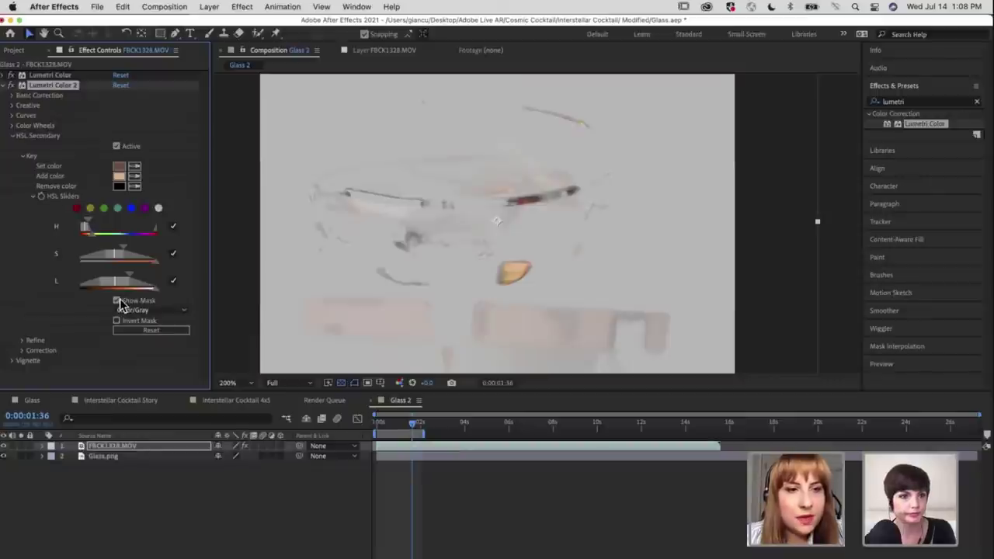
Refine the HSL Secondary key with a Denoise of 9.0 and a Blur of 3.3
{"action": "left_click", "coordinate": [22, 341]}
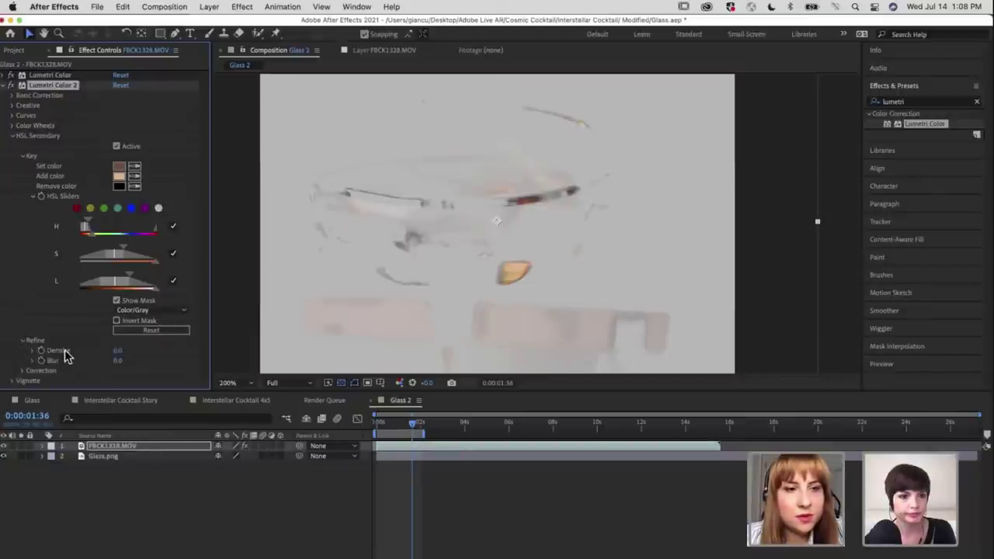
{"action": "left_click_drag", "start_coordinate": [118, 351], "coordinate": [140, 364]}
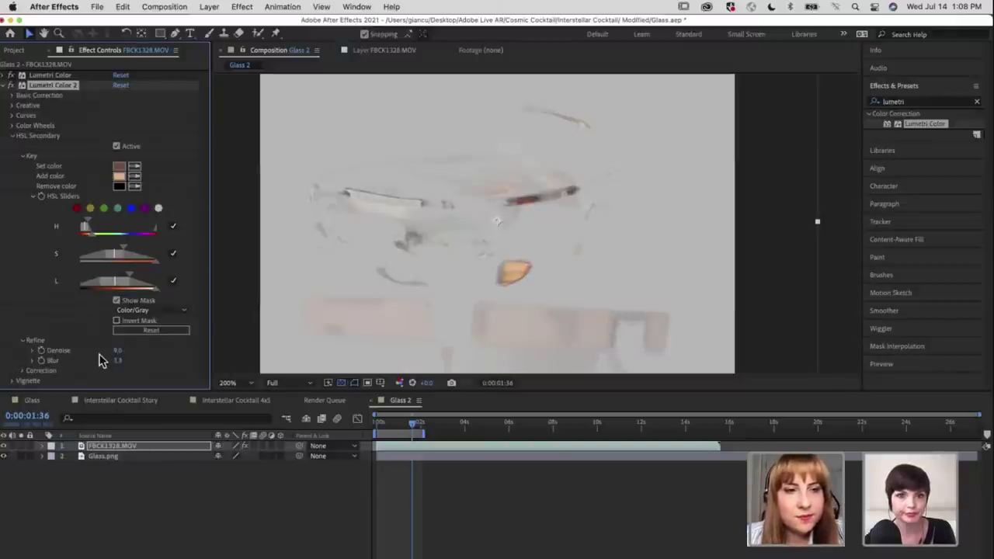
Hide the key mask and shift the HSL Secondary midtones, shadows and highlights toward orange-red using the three-way color wheels
{"action": "scroll", "coordinate": [109, 349], "scroll_direction": "down", "scroll_amount": 3}
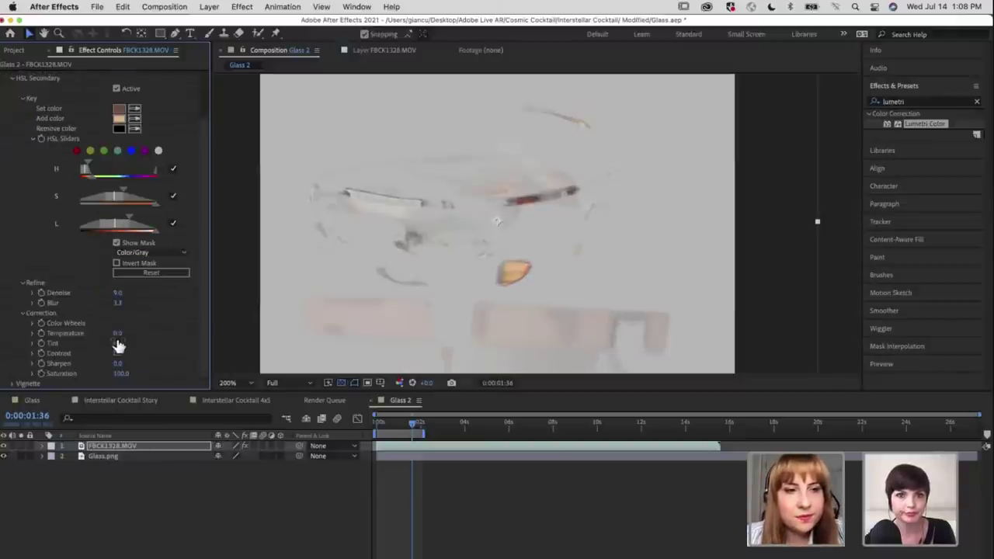
{"action": "left_click", "coordinate": [33, 323]}
{"action": "scroll", "coordinate": [180, 285], "scroll_direction": "down", "scroll_amount": 5}
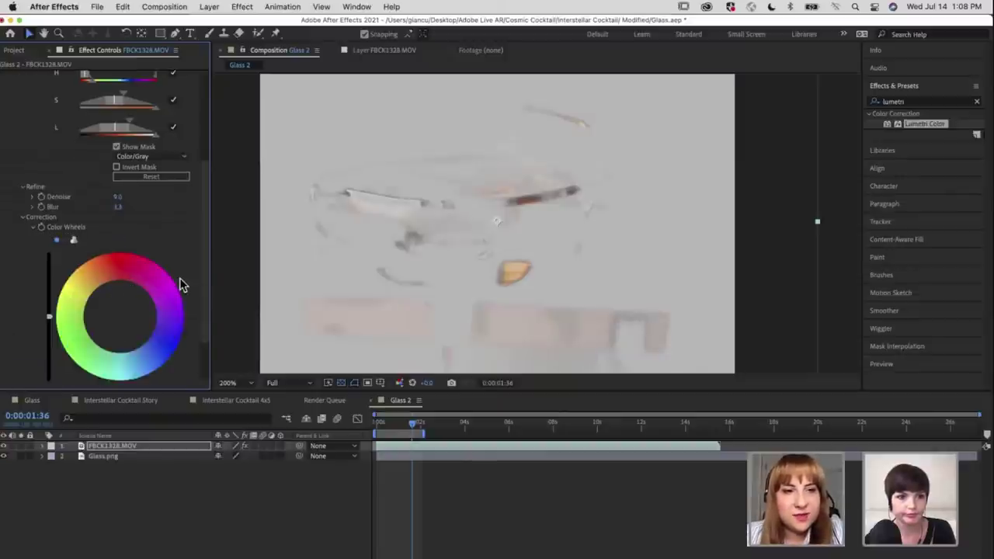
{"action": "scroll", "coordinate": [120, 142], "scroll_direction": "down", "scroll_amount": 1}
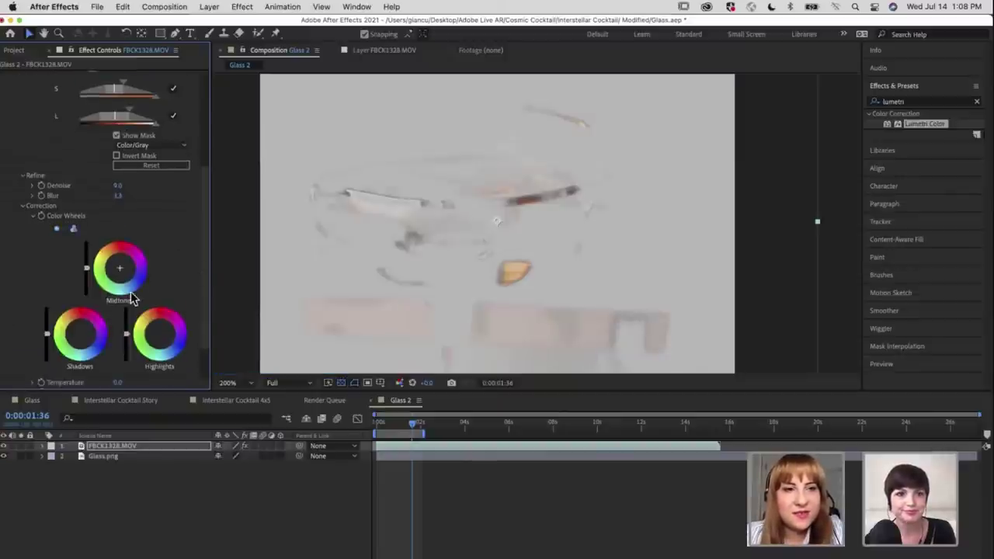
{"action": "left_click", "coordinate": [116, 135]}
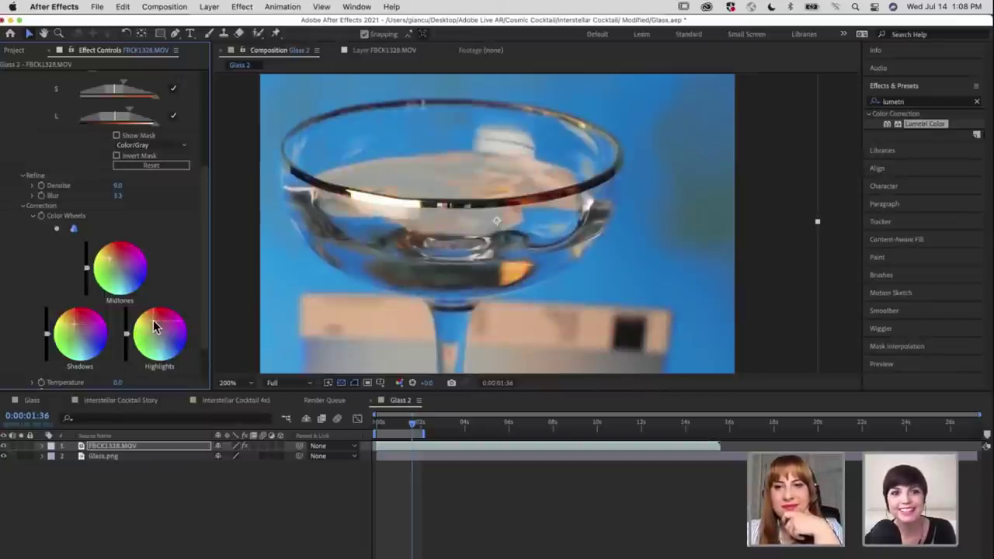
{"action": "left_click", "coordinate": [153, 321]}
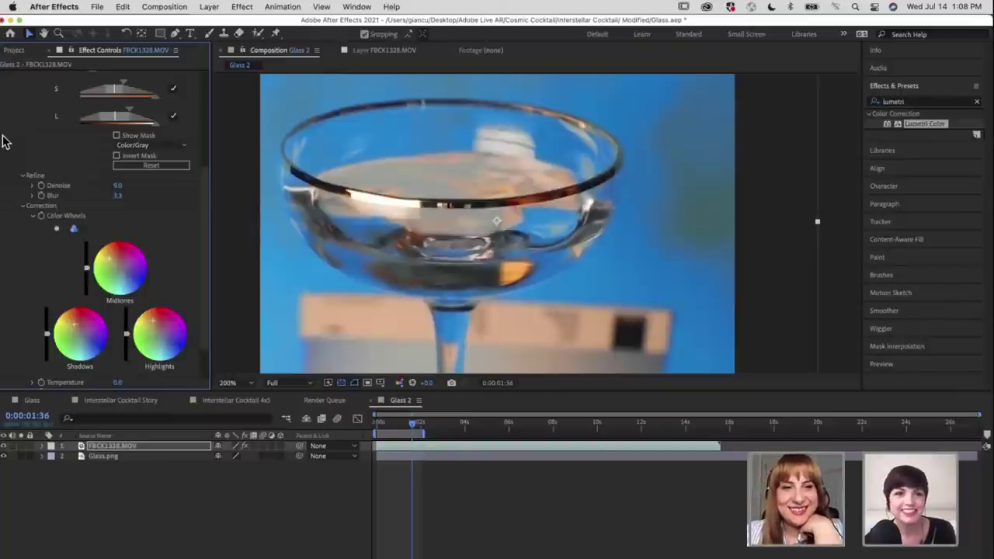
Compare the glass footage with and without the Lumetri Color 2 effect and collapse the effect's settings
{"action": "scroll", "coordinate": [9, 109], "scroll_direction": "up", "scroll_amount": 1}
{"action": "scroll", "coordinate": [3, 93], "scroll_direction": "up", "scroll_amount": 5}
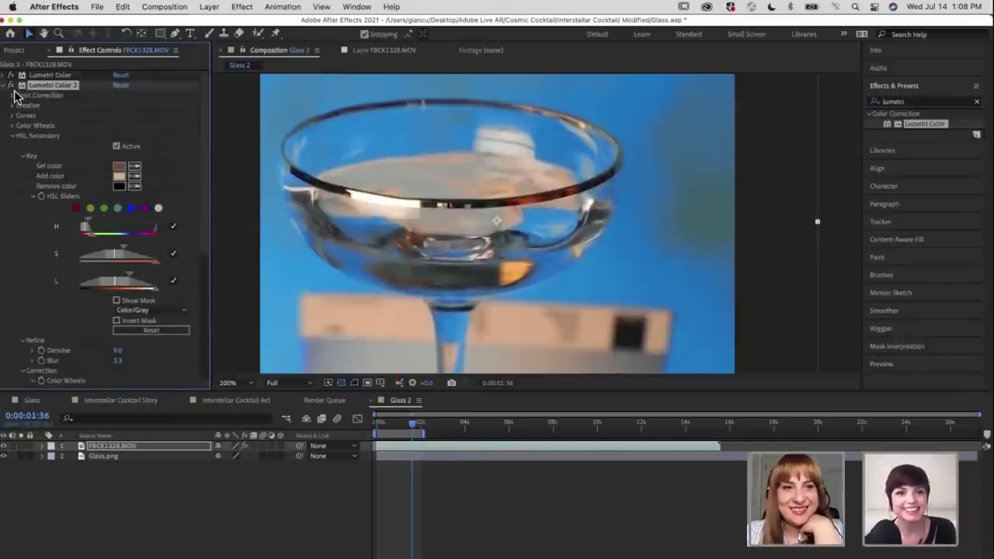
{"action": "left_click", "coordinate": [11, 85]}
{"action": "left_click", "coordinate": [10, 85]}
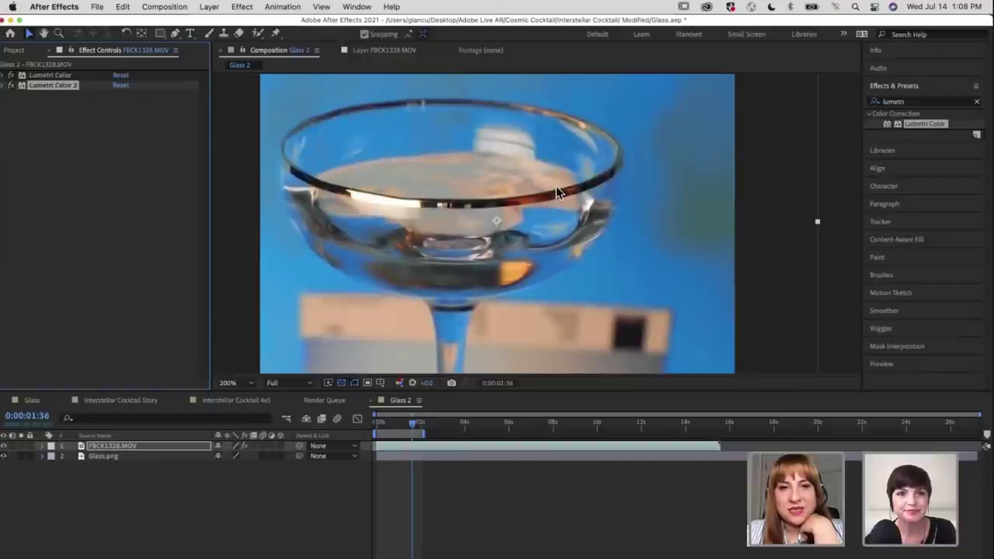
{"action": "left_click", "coordinate": [10, 86]}
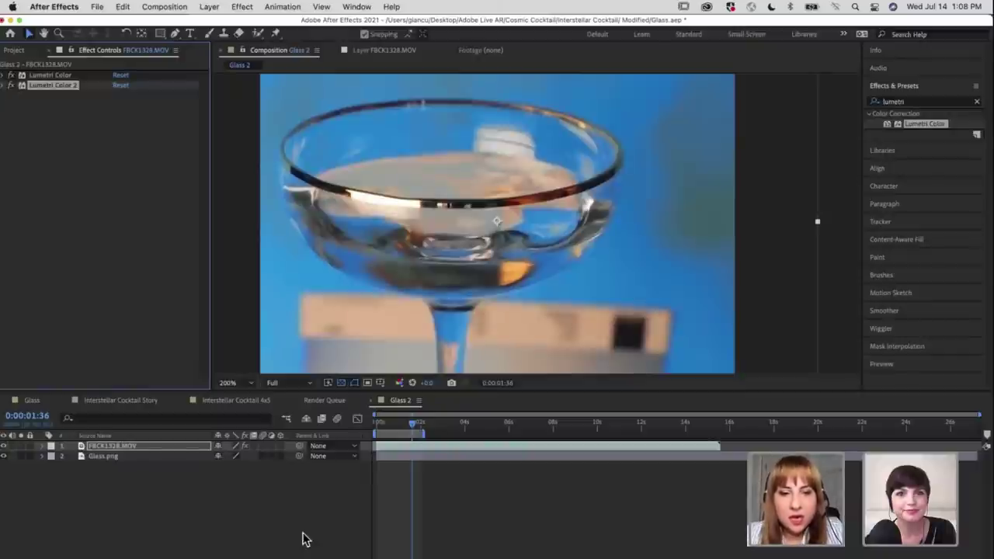
Move the current time to 0:00:00:02 and show the layers' blending mode options, leaving FBCK1328.MOV on Normal
{"action": "left_click", "coordinate": [377, 424]}
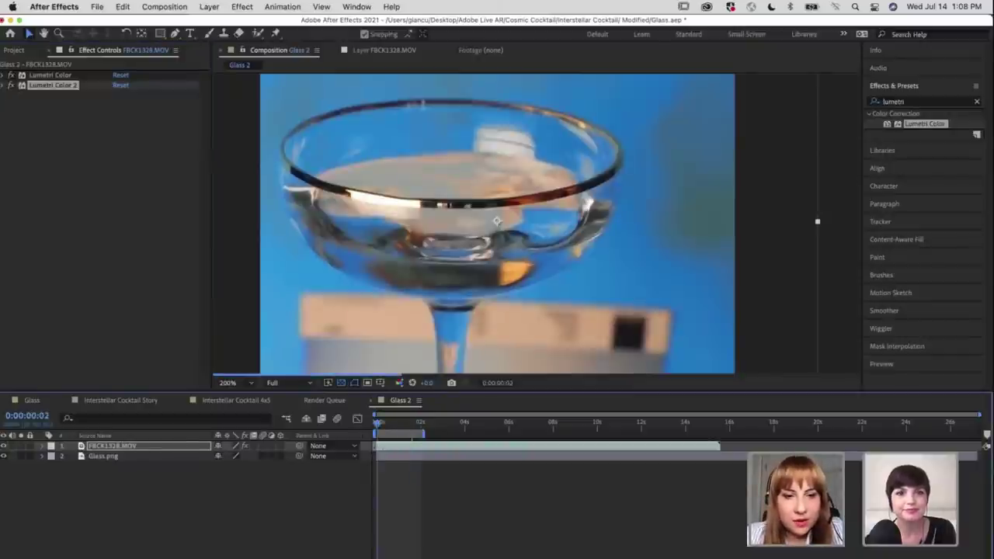
{"action": "left_click", "coordinate": [265, 551]}
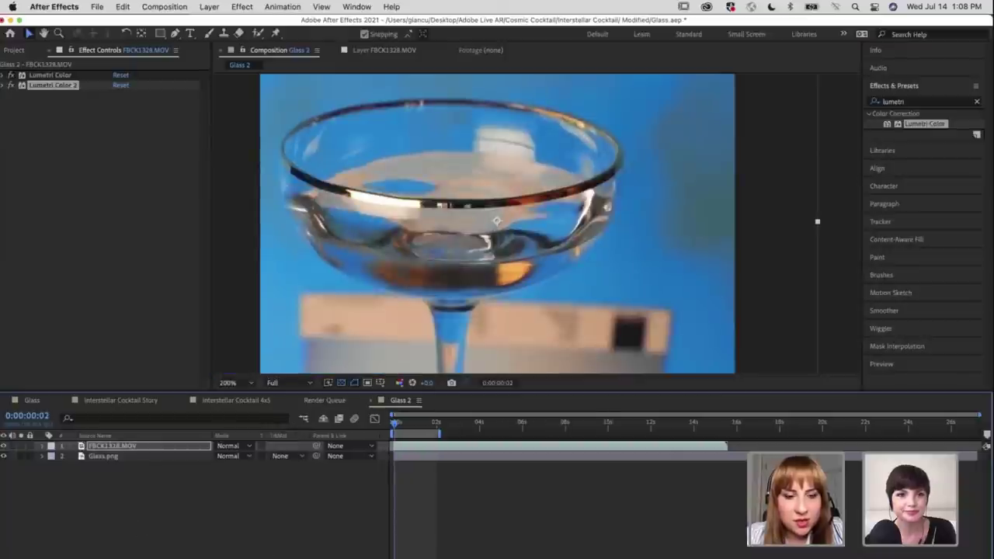
{"action": "left_click", "coordinate": [242, 447]}
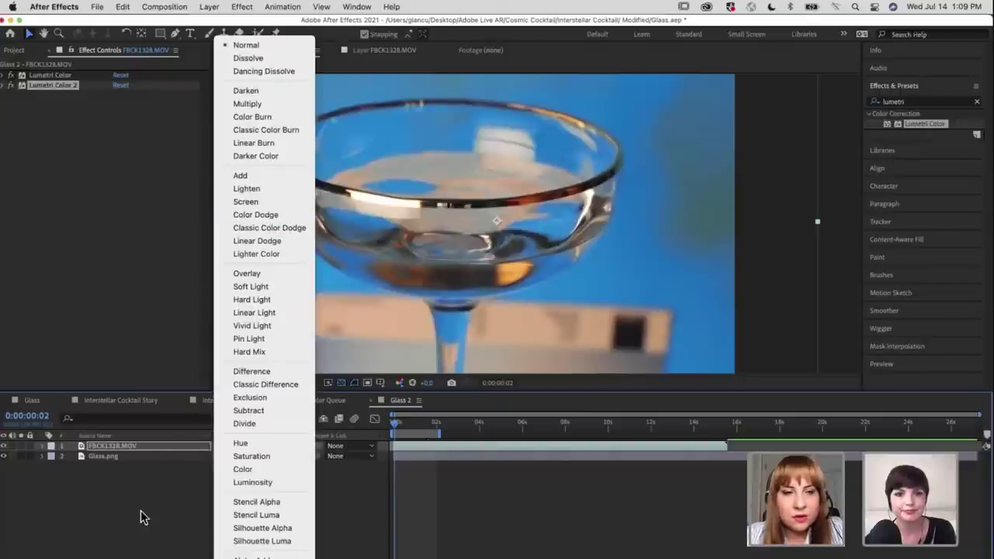
{"action": "left_click", "coordinate": [45, 487]}
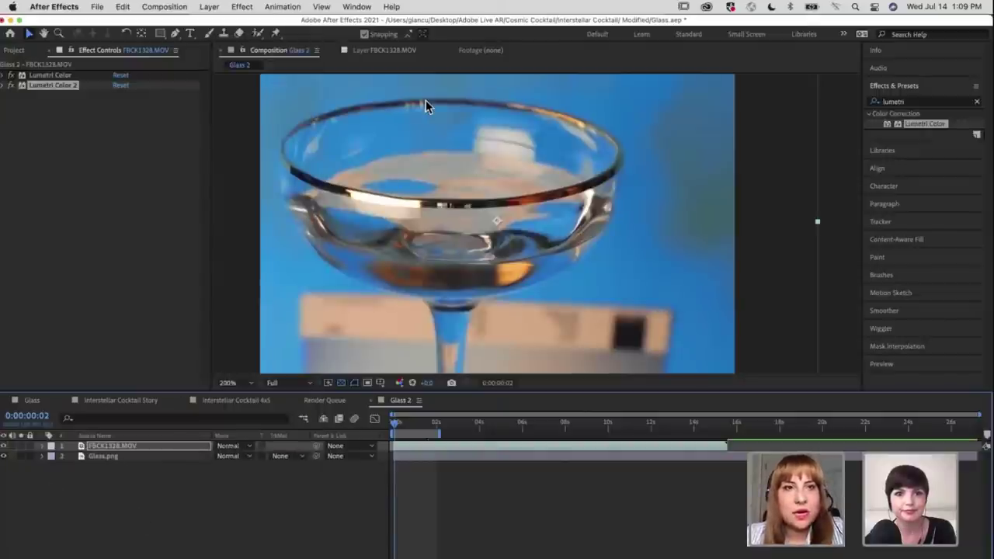
Draw a closed, curved Pen tool mask around the glass bowl on FBCK1328.MOV, following the rim edges and underside
{"action": "left_click", "coordinate": [175, 33]}
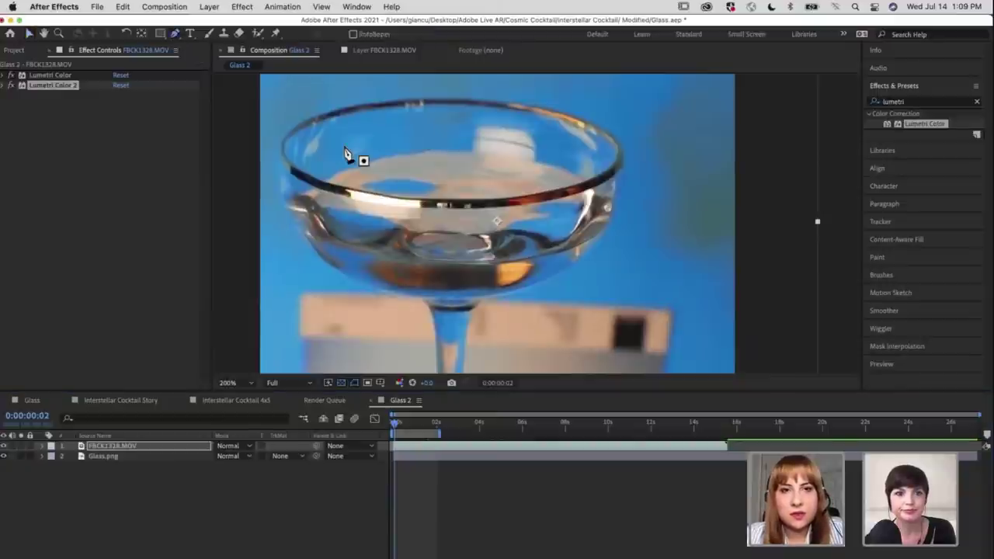
{"action": "left_click", "coordinate": [289, 180]}
{"action": "left_click", "coordinate": [289, 167]}
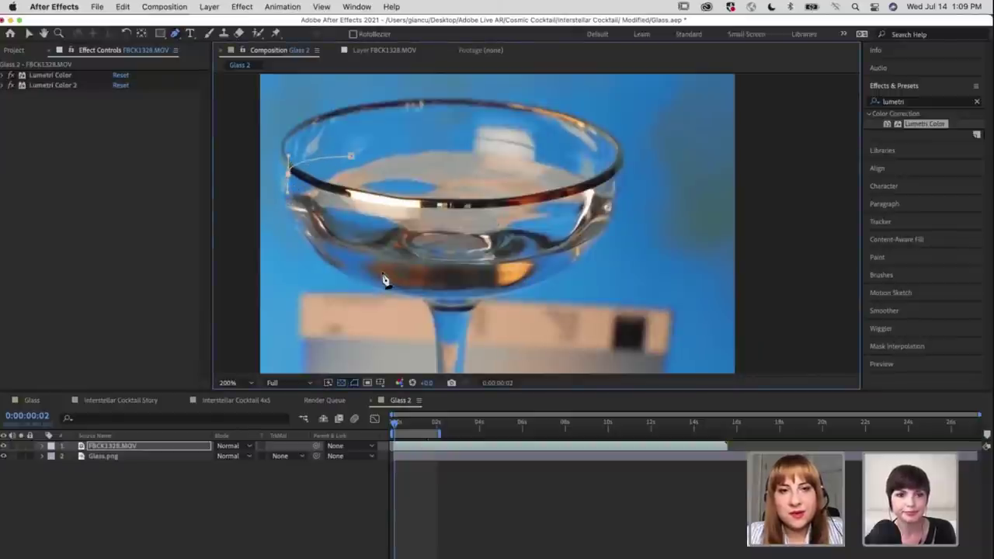
{"action": "left_click_drag", "start_coordinate": [369, 283], "coordinate": [433, 308]}
{"action": "left_click_drag", "start_coordinate": [548, 276], "coordinate": [587, 257]}
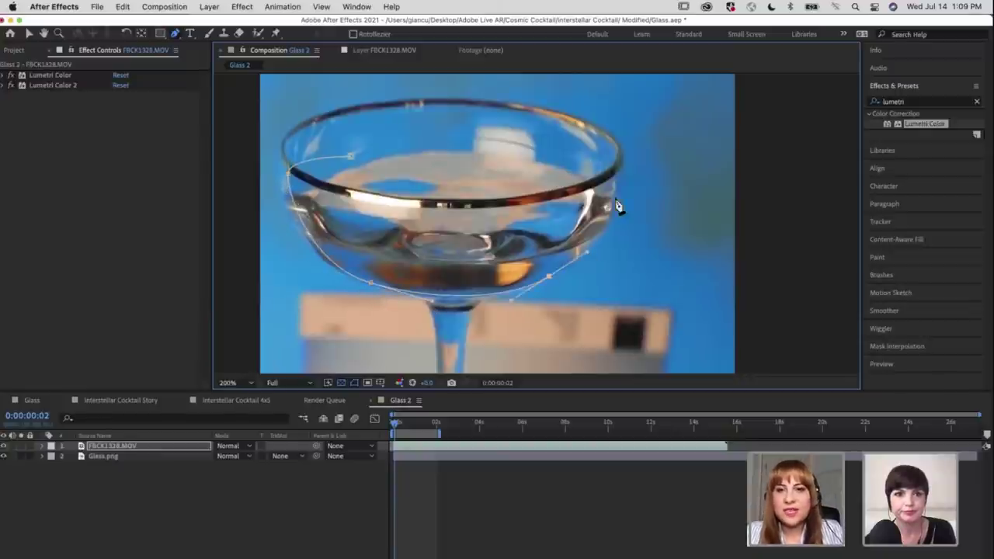
{"action": "left_click", "coordinate": [619, 159]}
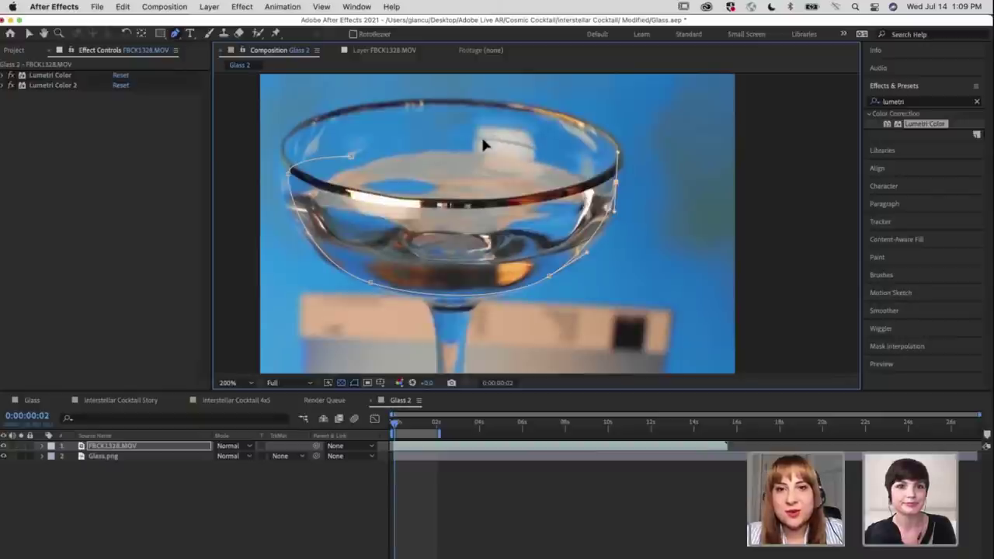
{"action": "left_click", "coordinate": [351, 155]}
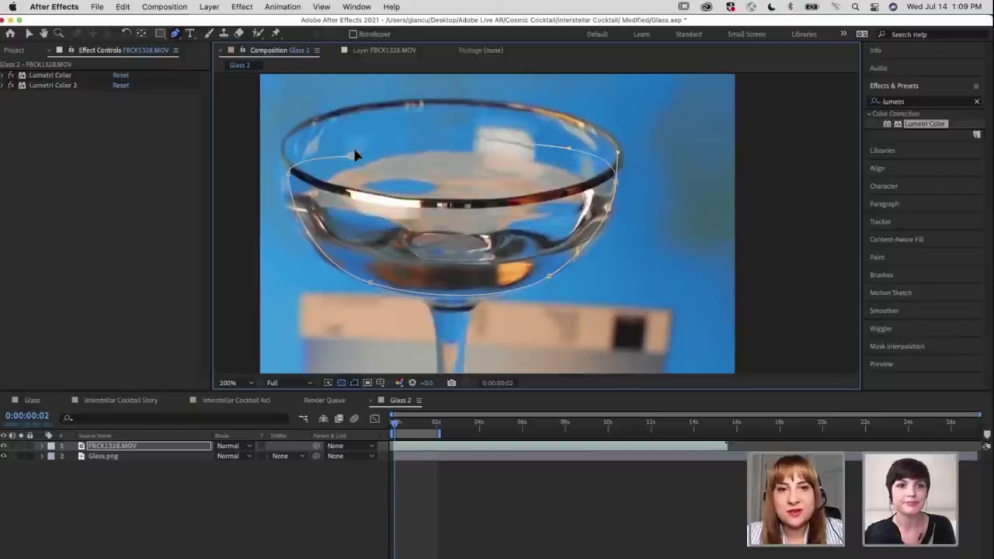
{"action": "left_click", "coordinate": [354, 156]}
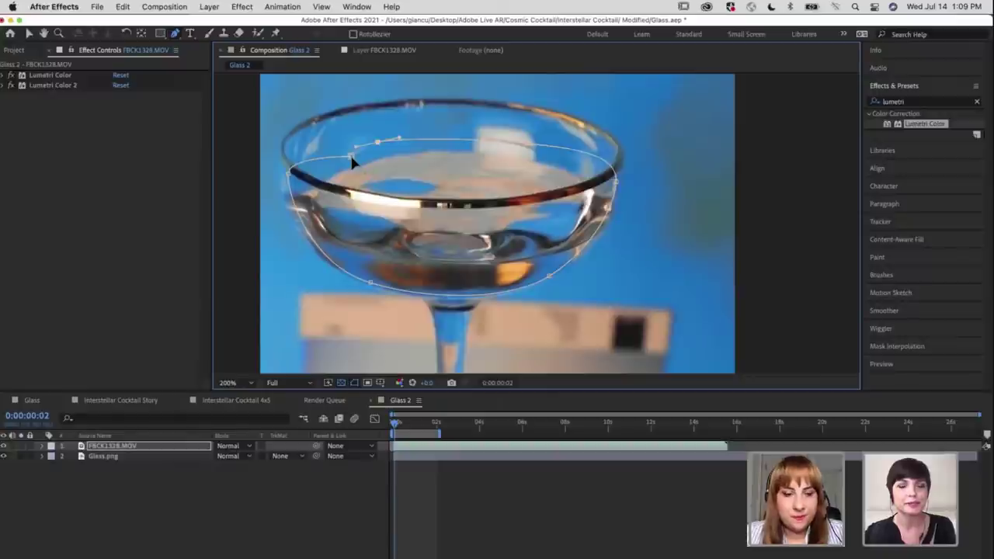
{"action": "left_click", "coordinate": [352, 159]}
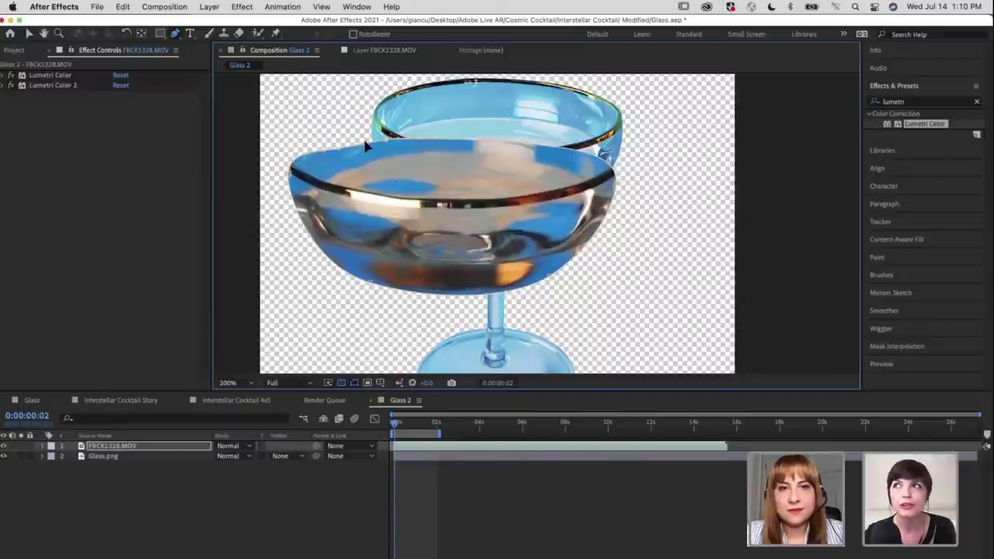
{"action": "left_click", "coordinate": [29, 33]}
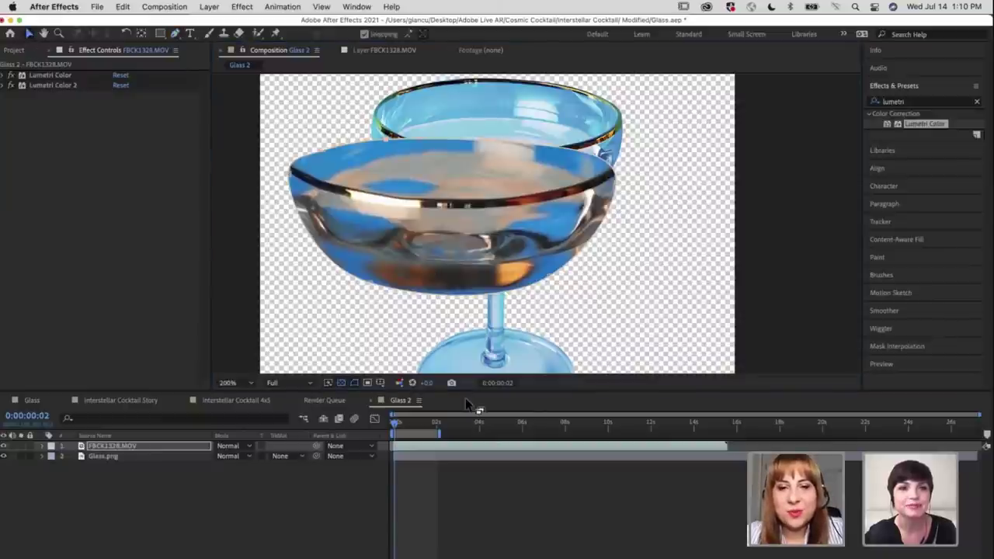
Scale the FBCK1328.MOV layer to 82% and position its masked bowl over the bowl of the Glass.png glass
{"action": "left_click", "coordinate": [424, 448]}
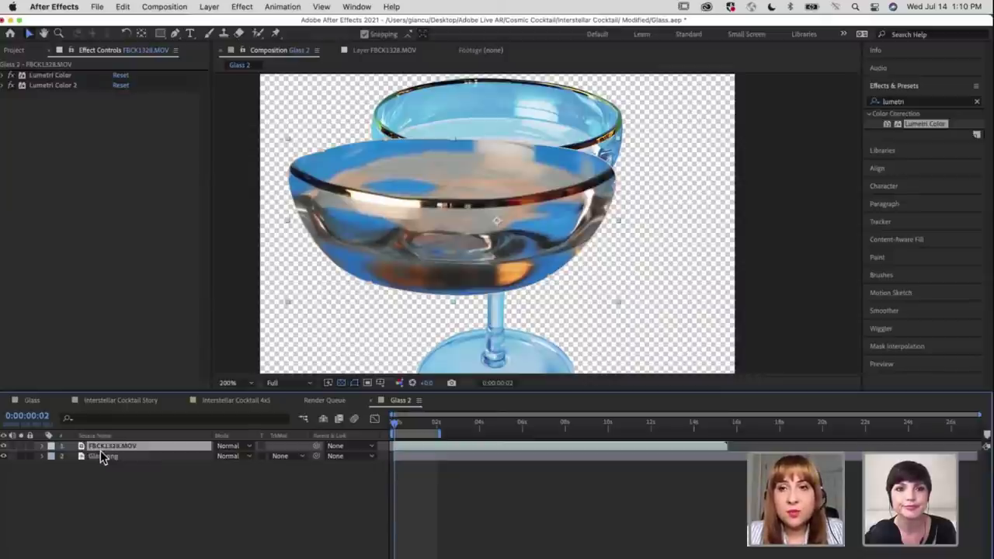
{"action": "key", "text": "s"}
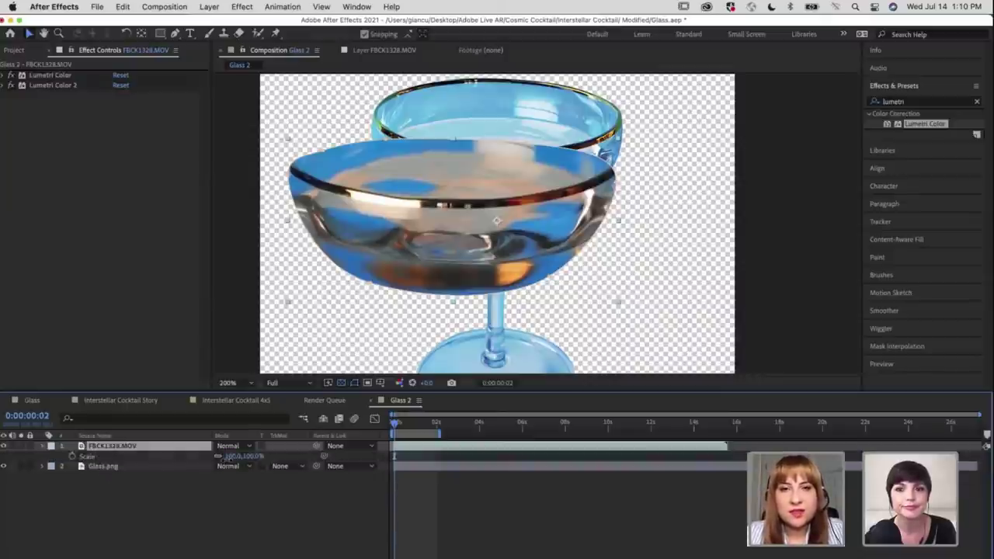
{"action": "left_click_drag", "start_coordinate": [237, 455], "coordinate": [226, 459]}
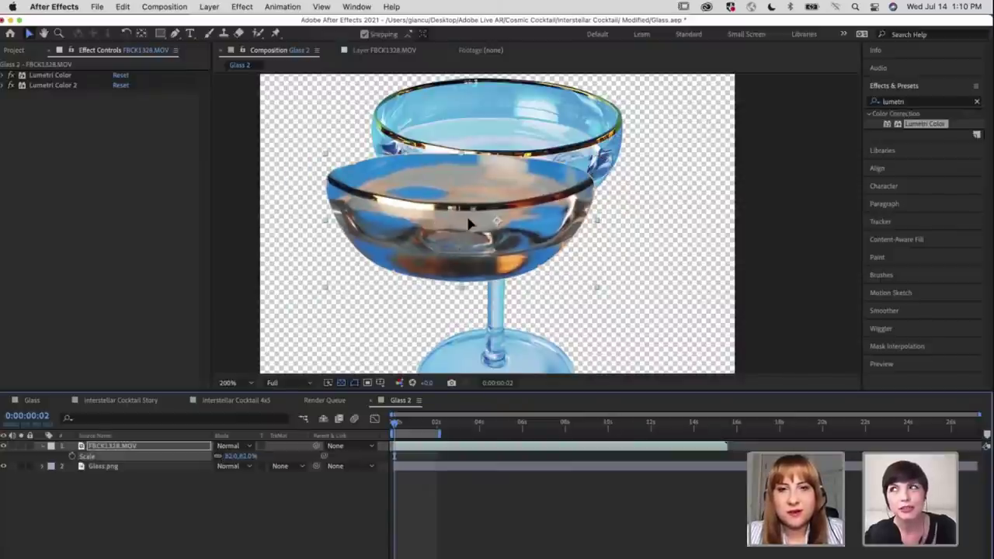
{"action": "left_click_drag", "start_coordinate": [469, 220], "coordinate": [491, 185]}
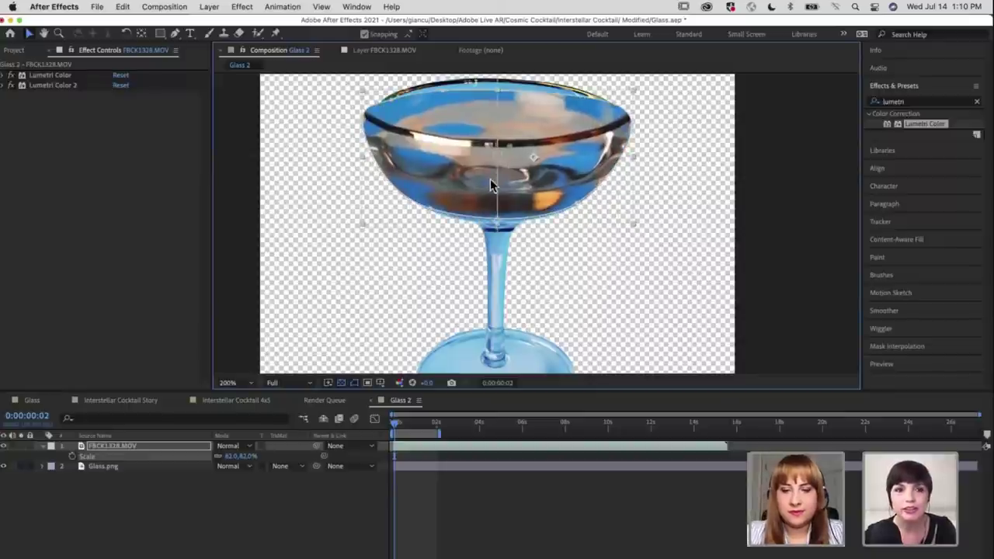
{"action": "key", "text": "period"}
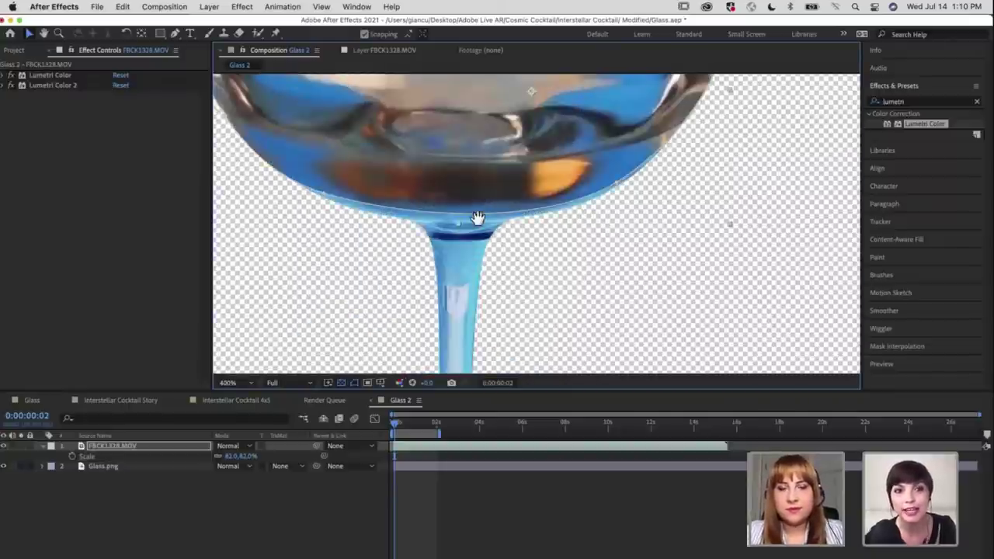
Scale the FBCK1328.MOV layer down to 74%
{"action": "key", "text": "h"}
{"action": "scroll", "coordinate": [434, 272], "scroll_direction": "up", "scroll_amount": 3}
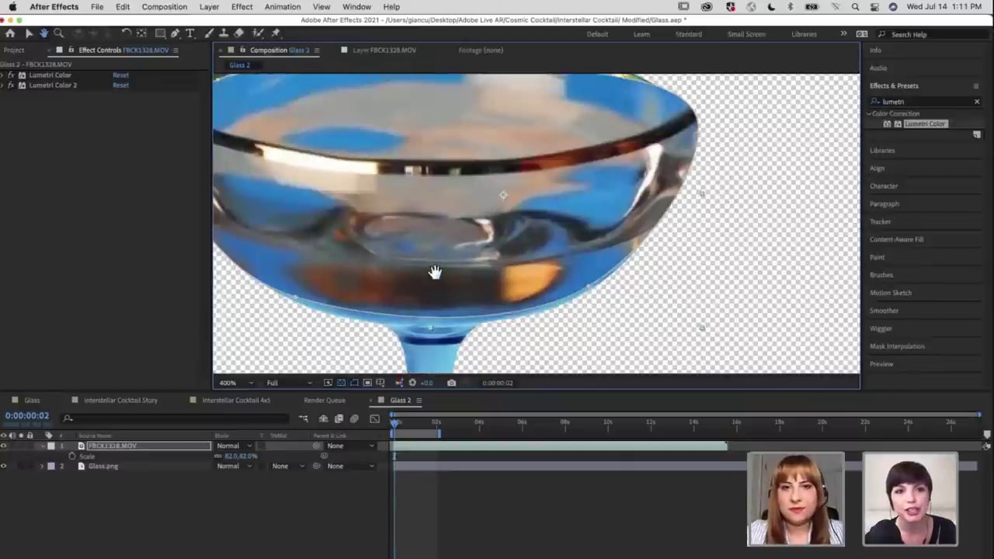
{"action": "scroll", "coordinate": [433, 271], "scroll_direction": "right", "scroll_amount": 1}
{"action": "key", "text": "v"}
{"action": "key", "text": "comma"}
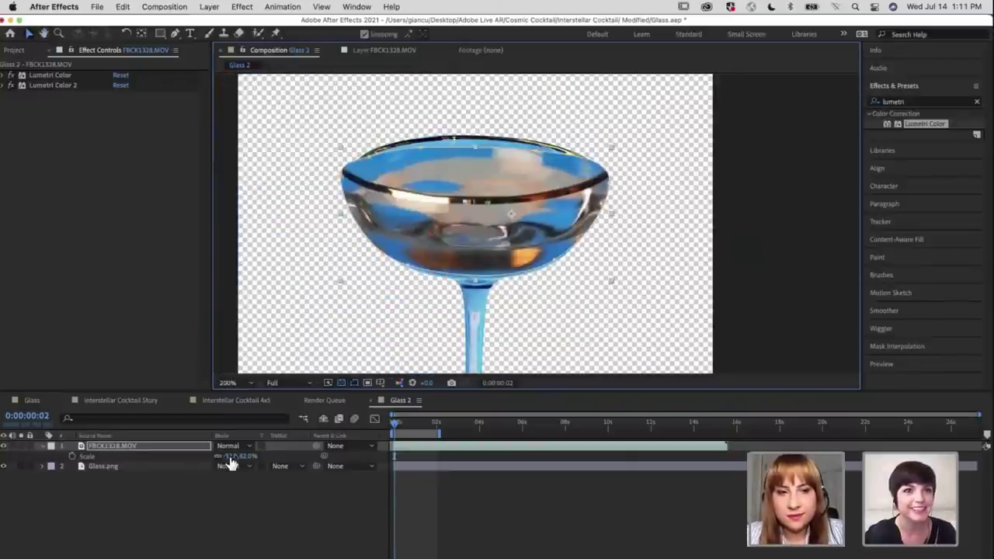
{"action": "left_click", "coordinate": [230, 456]}
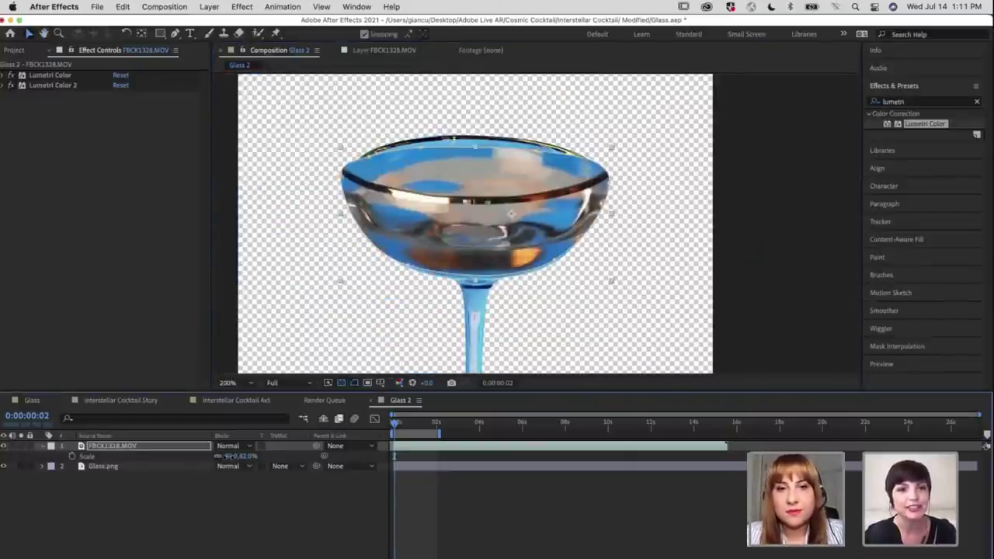
{"action": "left_click_drag", "start_coordinate": [229, 456], "coordinate": [181, 458]}
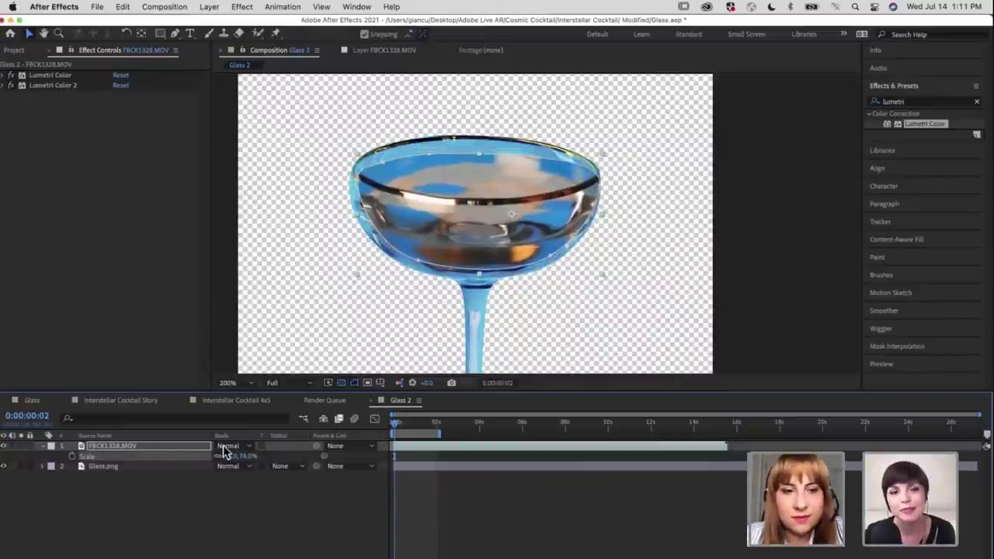
Try the Multiply blending mode on FBCK1328.MOV and move the layer down so its masked bowl sits inside the Glass.png bowl
{"action": "left_click", "coordinate": [226, 447]}
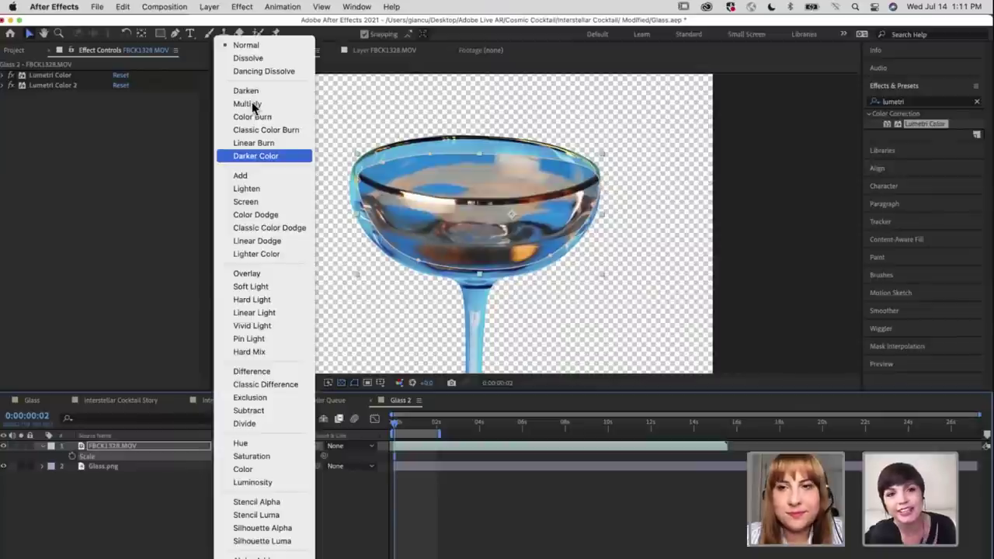
{"action": "key", "text": "Return"}
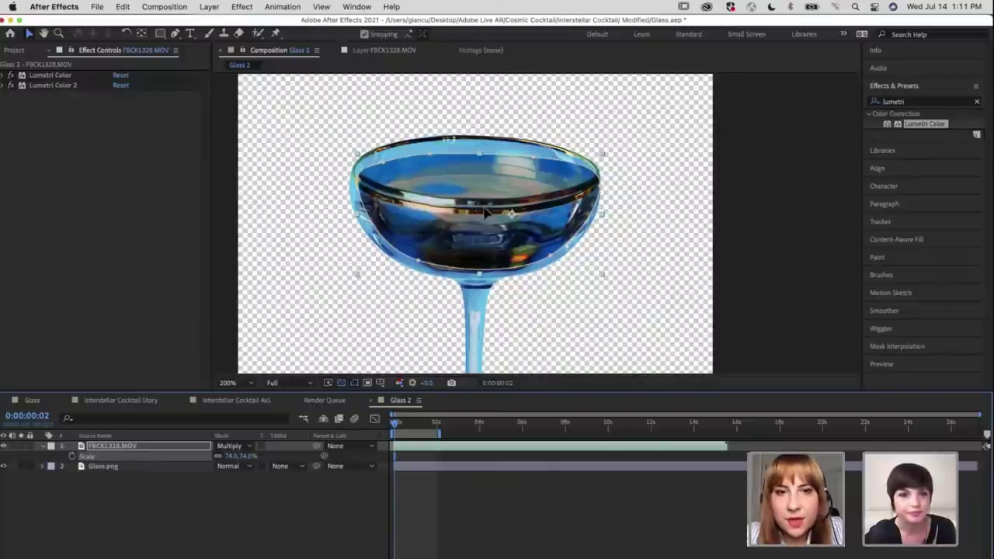
{"action": "left_click_drag", "start_coordinate": [484, 204], "coordinate": [485, 220]}
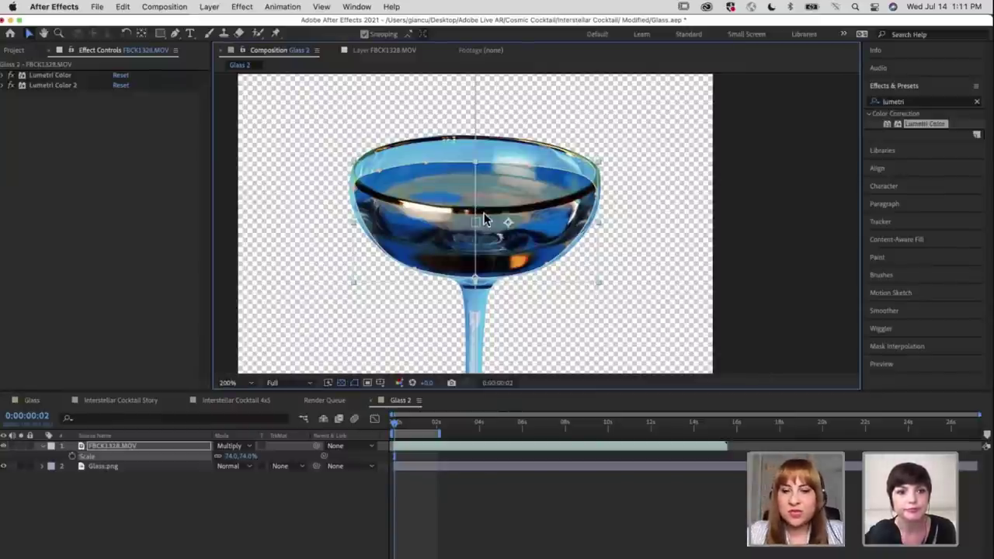
{"action": "key", "text": "period"}
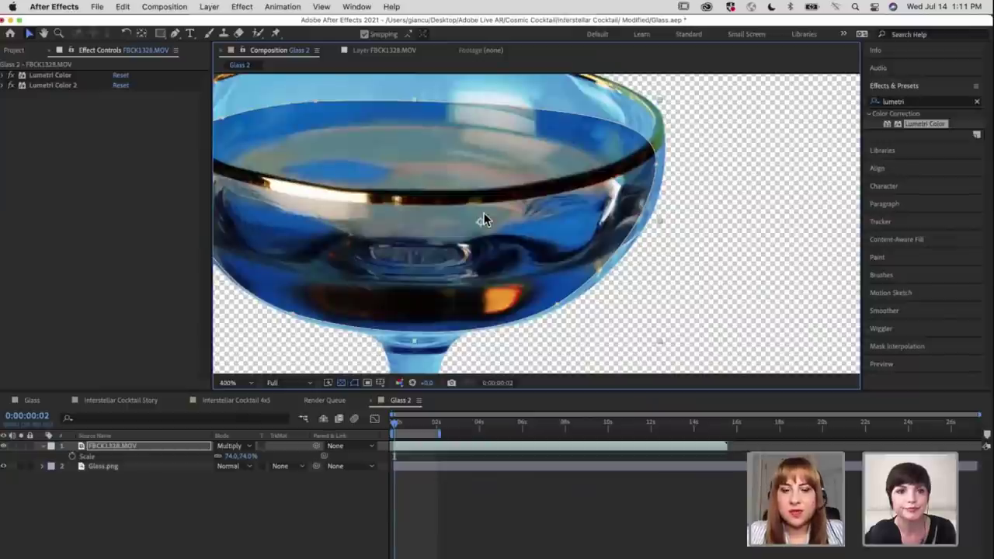
{"action": "key", "text": "comma"}
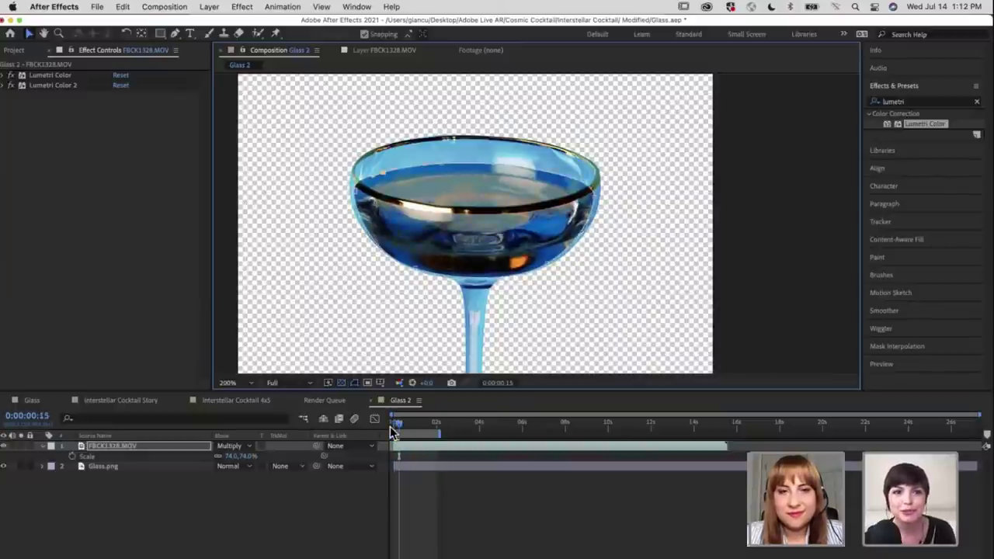
Return to 0:00:00:00, set the FBCK1328.MOV blending mode to Normal and preview the composition
{"action": "left_click", "coordinate": [390, 426]}
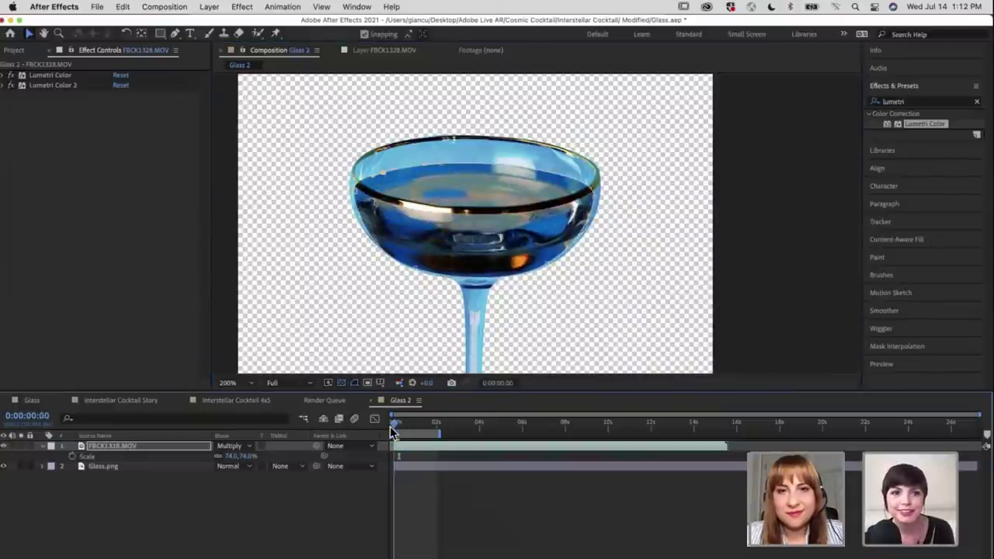
{"action": "left_click", "coordinate": [264, 41]}
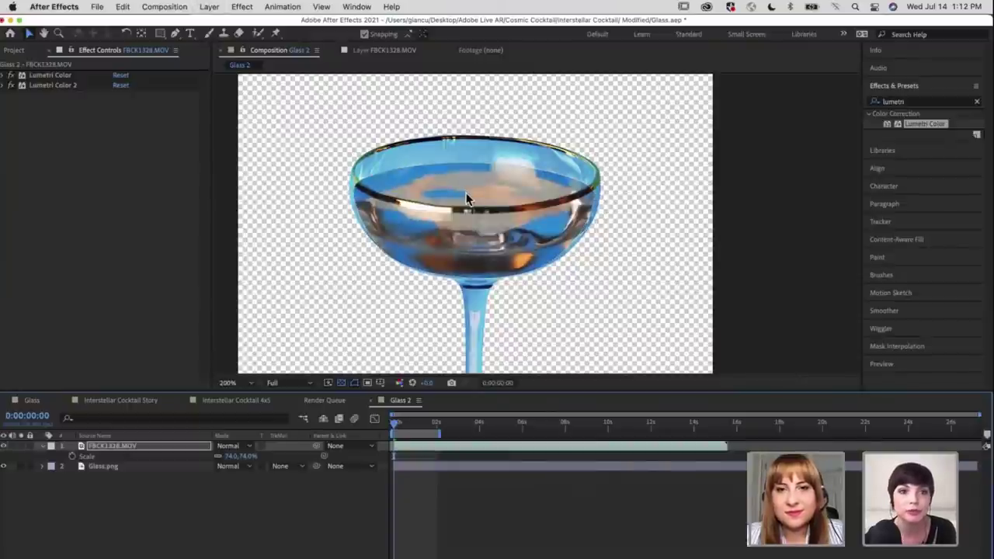
{"action": "key", "text": "space"}
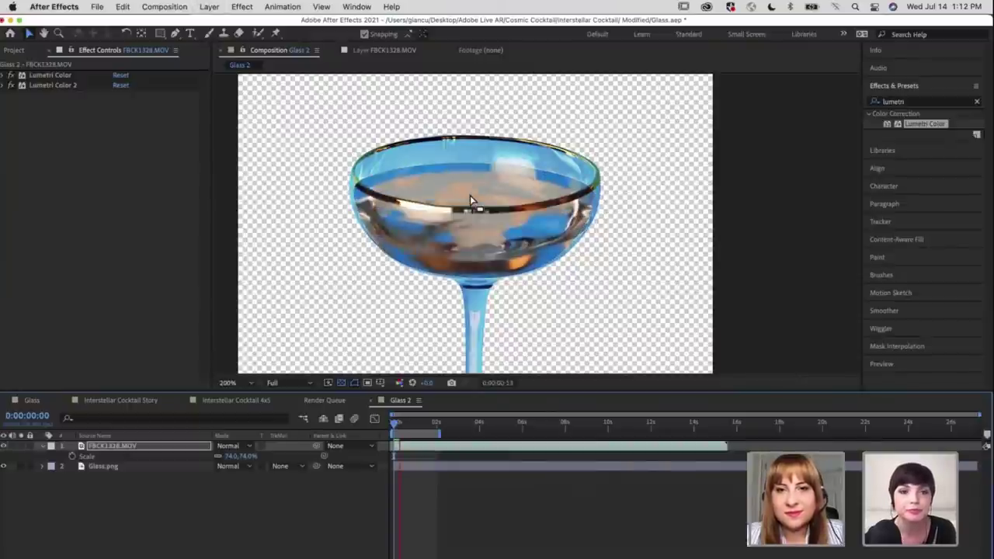
Search the effects for "shar" and apply the Sharpen effect to the FBCK1328.MOV layer
{"action": "left_click", "coordinate": [926, 102]}
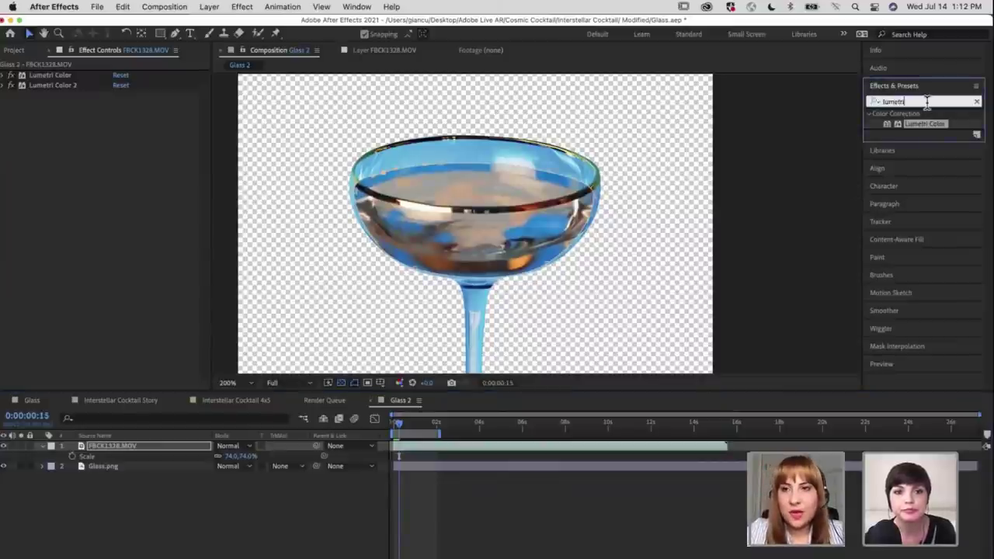
{"action": "key", "text": "BackSpace"}
{"action": "key", "text": "BackSpace"}
{"action": "key", "text": "BackSpace"}
{"action": "key", "text": "BackSpace"}
{"action": "key", "text": "BackSpace"}
{"action": "key", "text": "BackSpace"}
{"action": "key", "text": "BackSpace"}
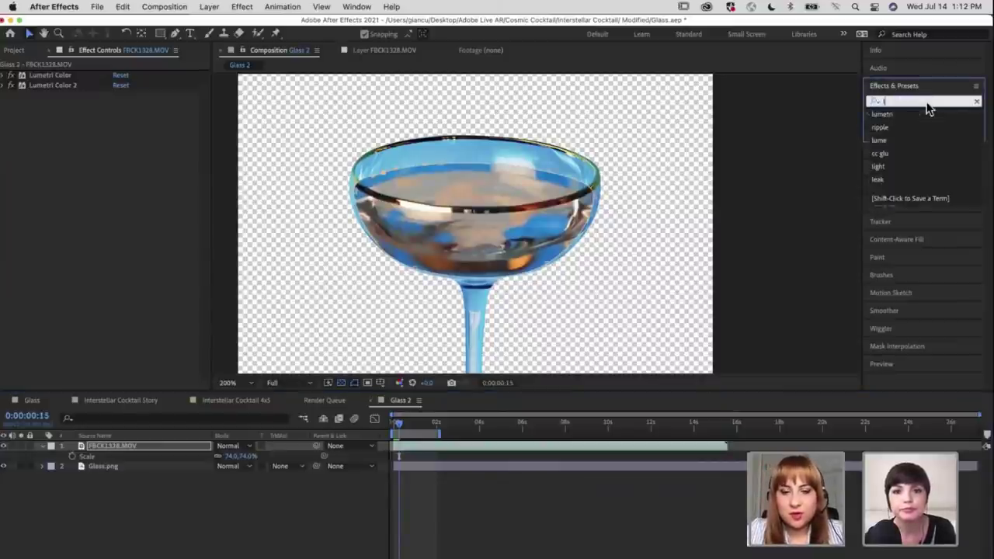
{"action": "type", "text": "sh"}
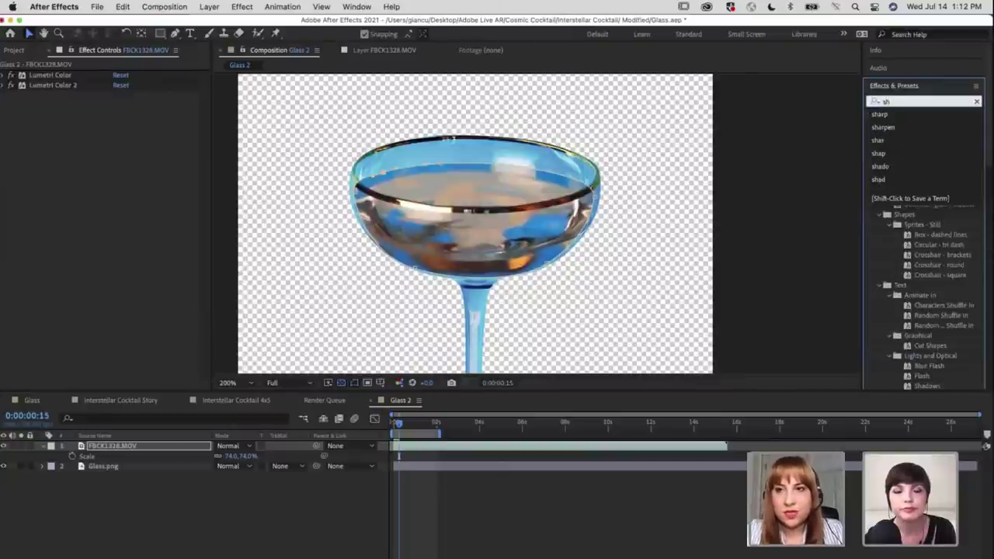
{"action": "key", "text": "Return"}
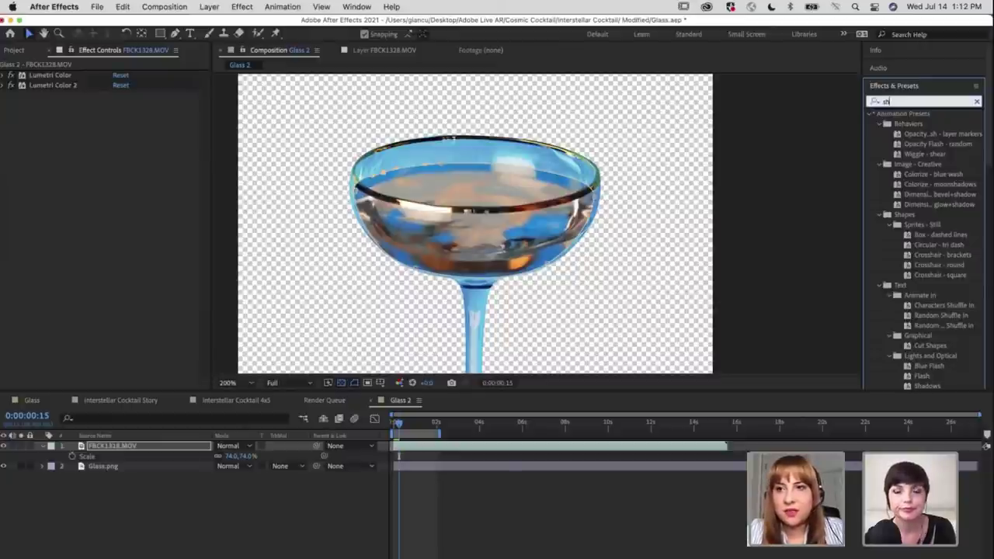
{"action": "type", "text": "ar"}
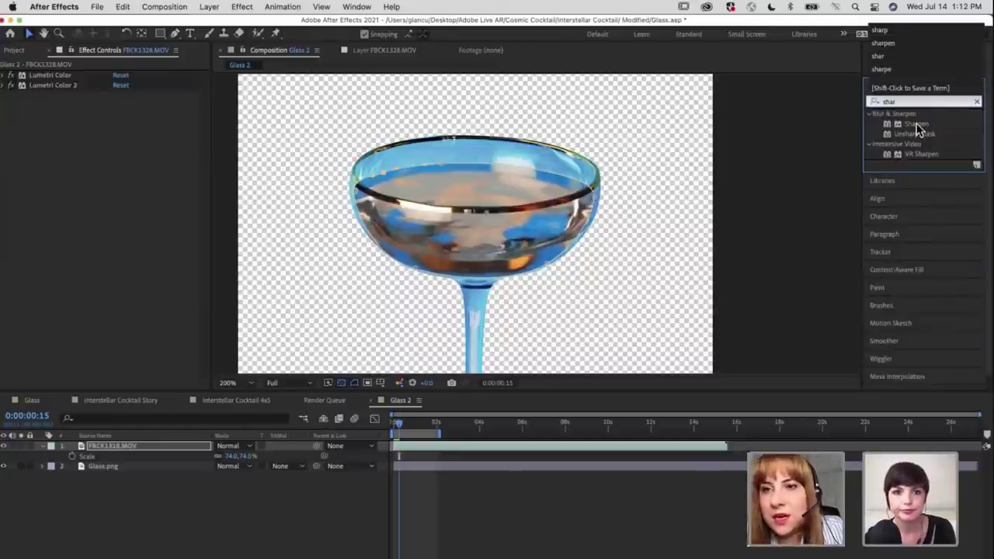
{"action": "left_click_drag", "start_coordinate": [916, 124], "coordinate": [540, 208]}
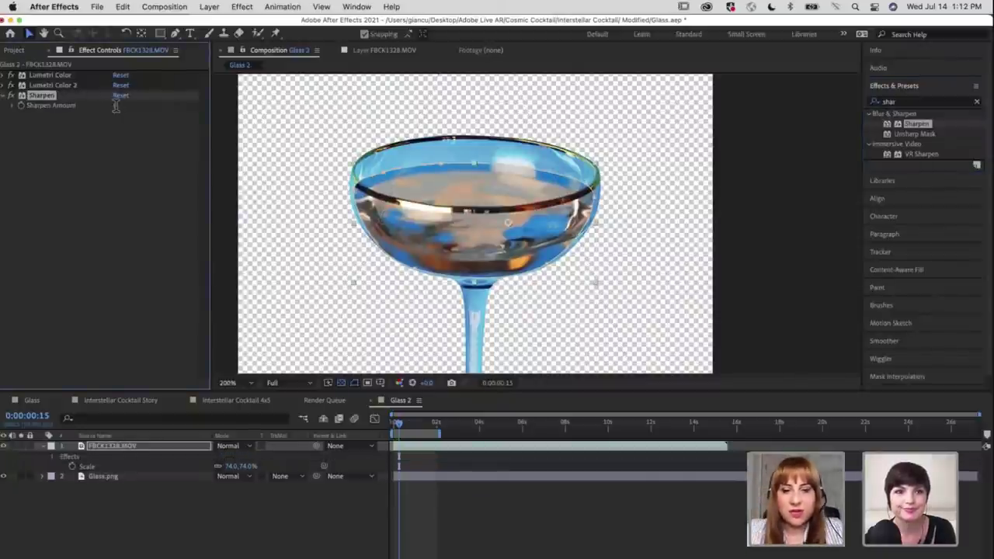
Set the Sharpen Amount to 40 and deselect the layer
{"action": "left_click", "coordinate": [117, 105]}
{"action": "type", "text": "40"}
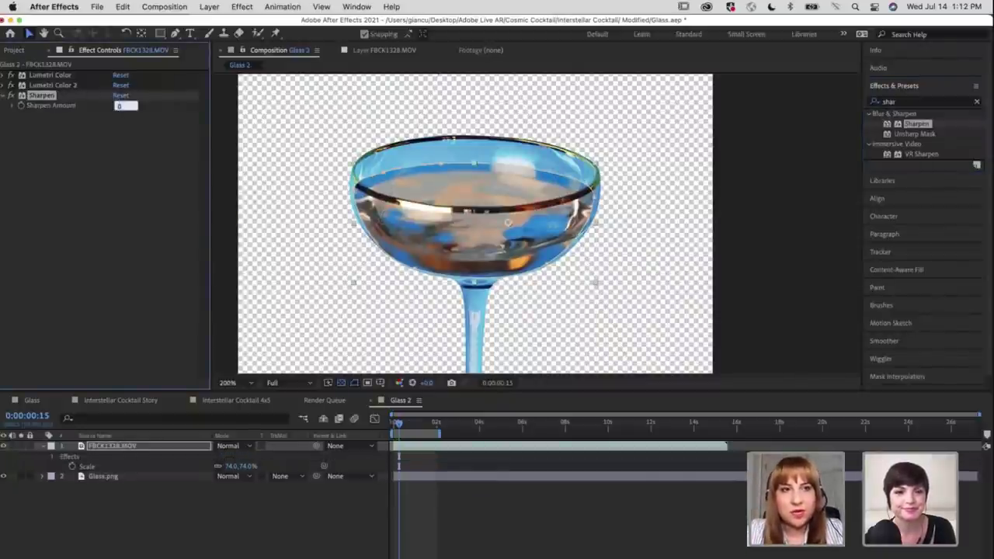
{"action": "key", "text": "Return"}
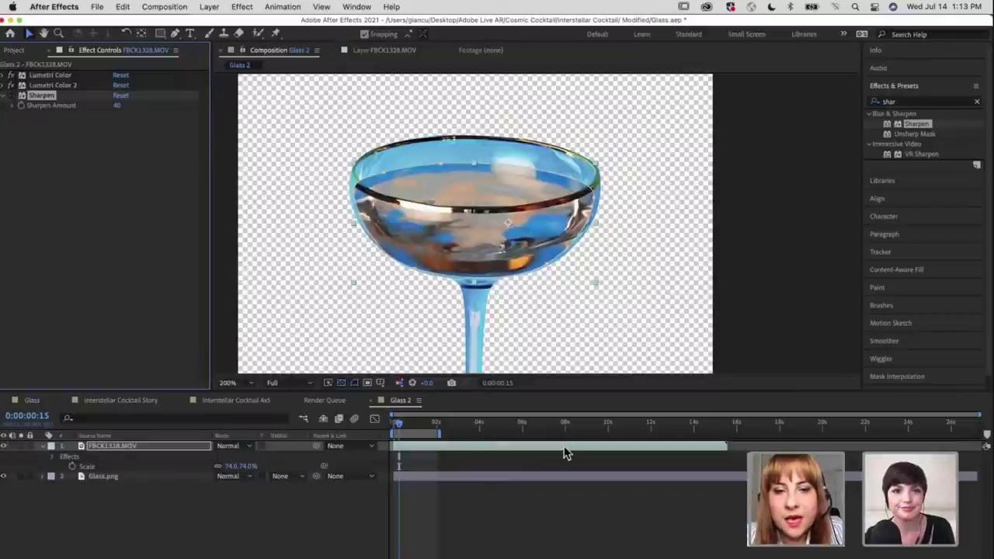
{"action": "left_click", "coordinate": [536, 528]}
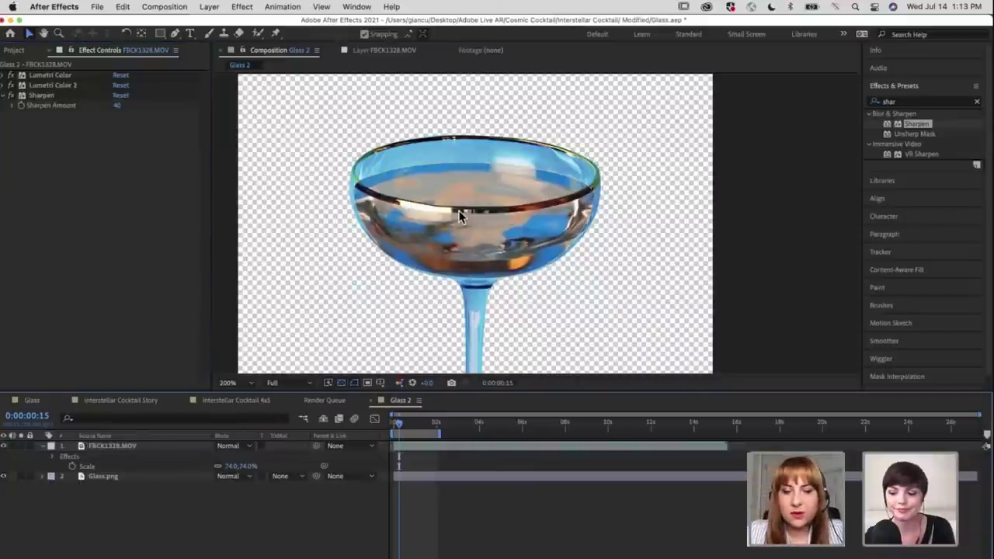
Examine the sharpened bowl up close, checking how its rim and sides line up with the Glass.png glass
{"action": "key", "text": "period"}
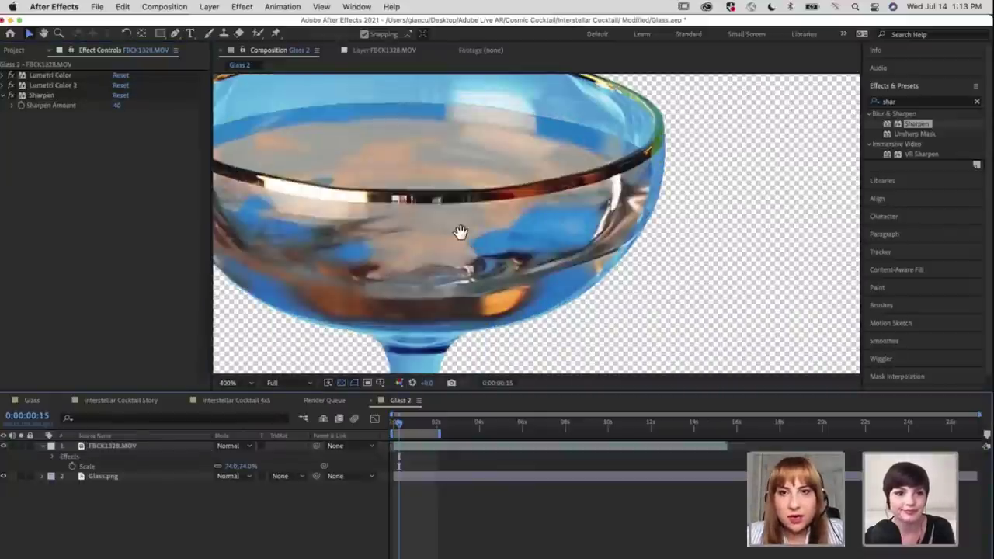
{"action": "key", "text": "h"}
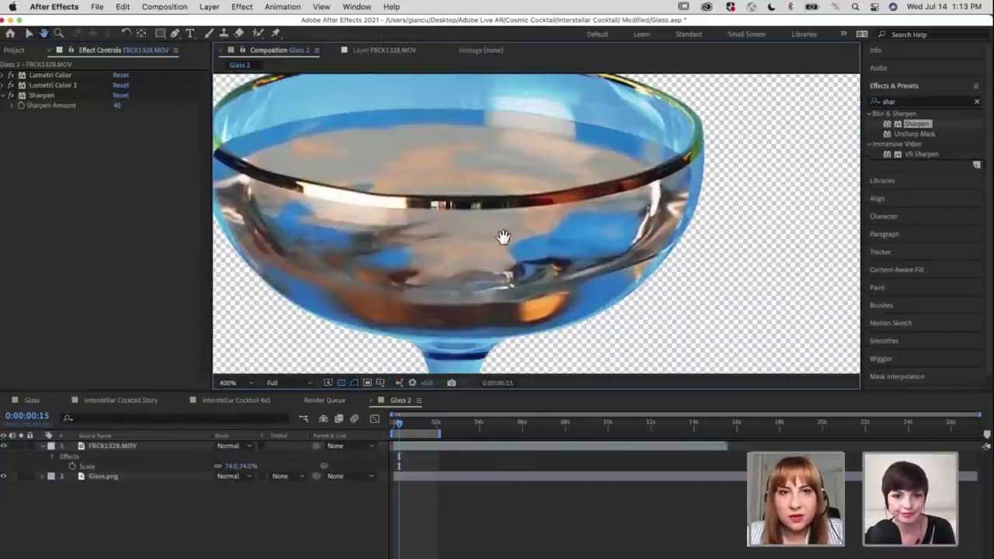
{"action": "scroll", "coordinate": [504, 233], "scroll_direction": "left", "scroll_amount": 3}
{"action": "key", "text": "v"}
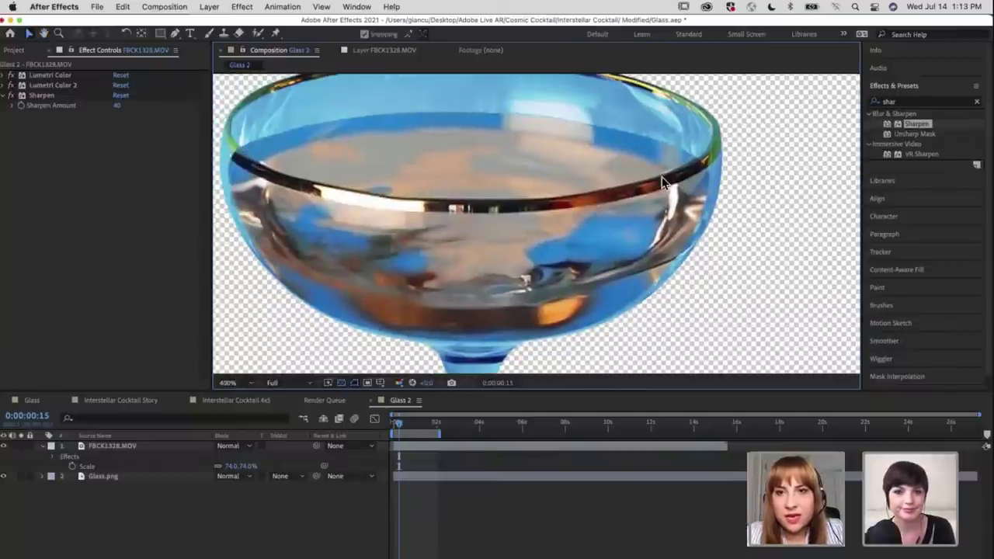
{"action": "scroll", "coordinate": [656, 169], "scroll_direction": "right", "scroll_amount": 2}
{"action": "key", "text": "v"}
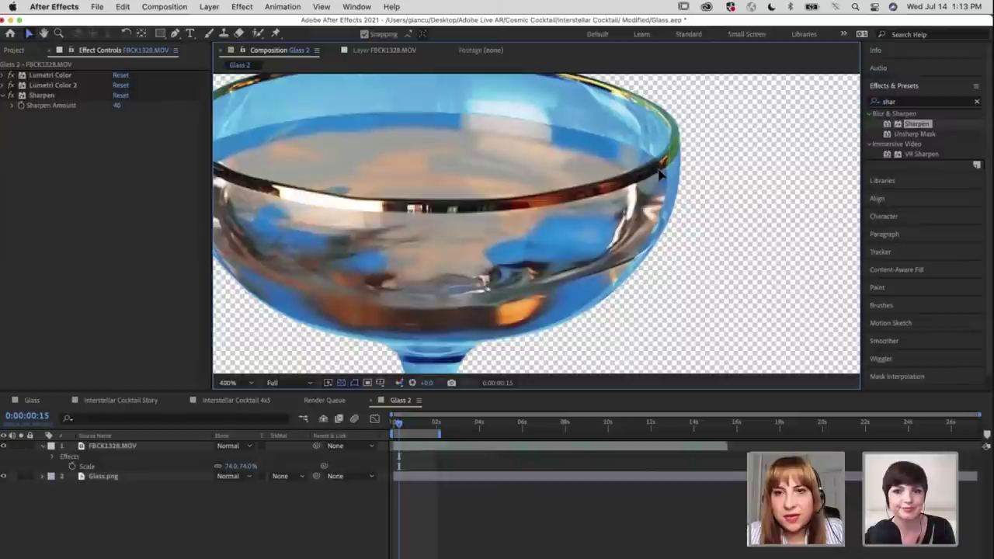
{"action": "left_click", "coordinate": [656, 173]}
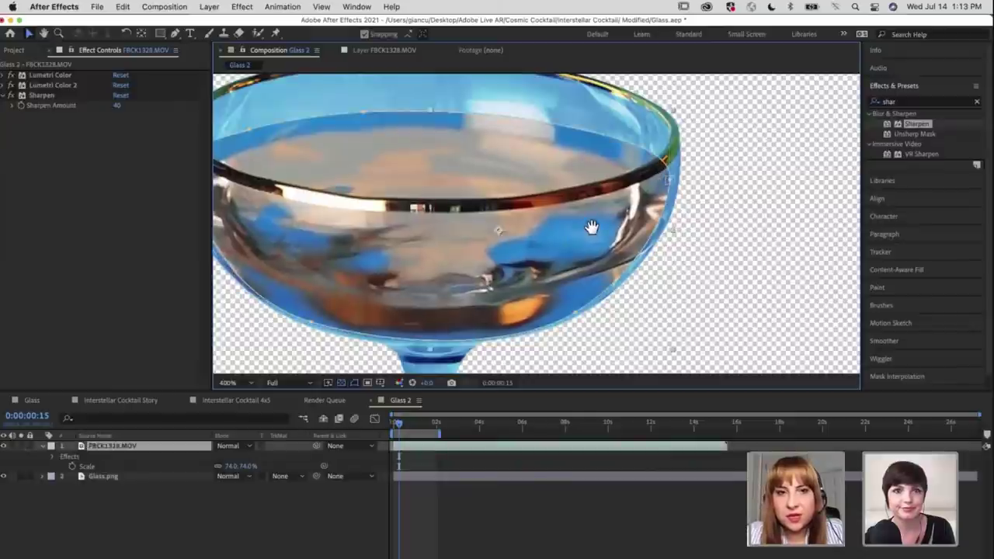
{"action": "key", "text": "Return"}
{"action": "scroll", "coordinate": [592, 226], "scroll_direction": "left", "scroll_amount": 2}
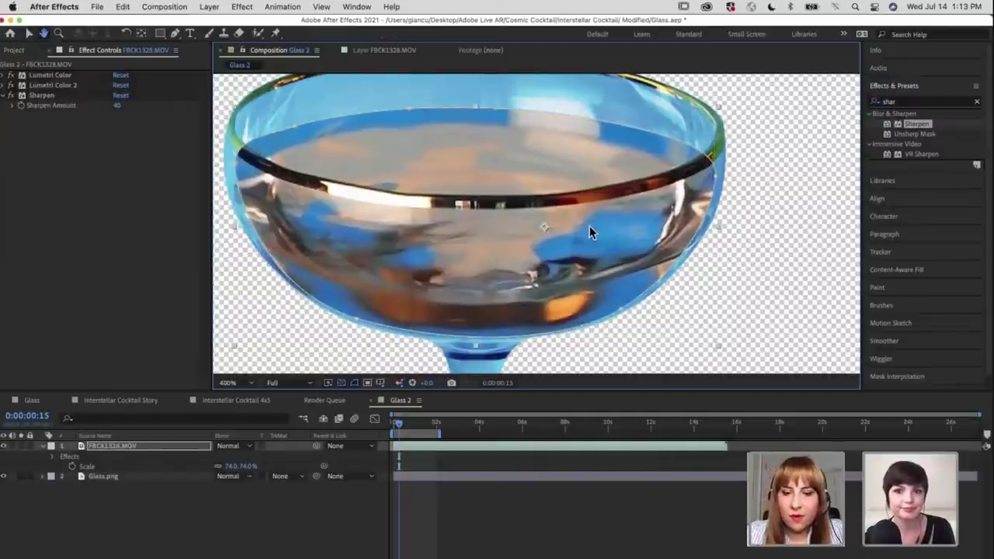
{"action": "key", "text": "Return"}
{"action": "key", "text": "comma"}
{"action": "key", "text": "comma"}
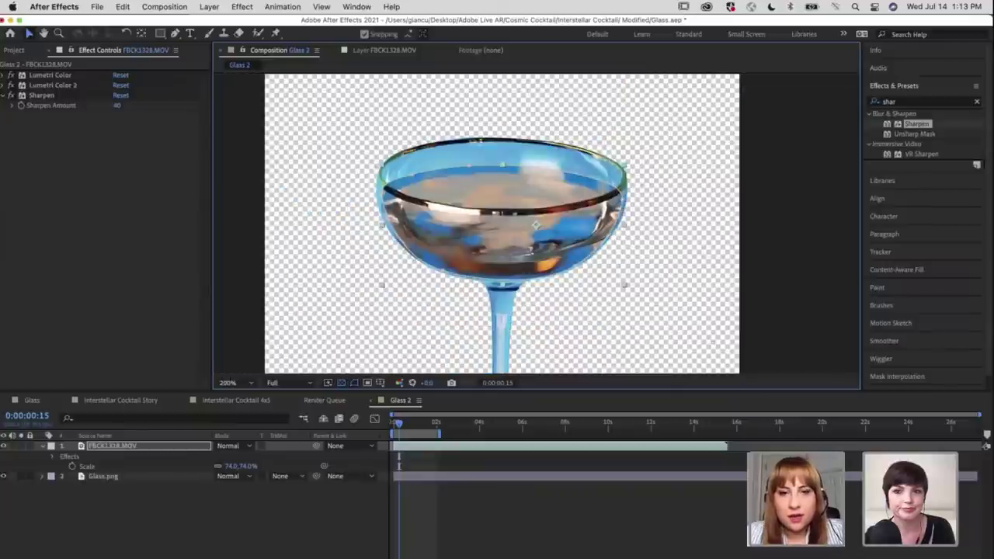
Raise the Exposure of the first Lumetri Color effect on FBCK1328.MOV to 0.8
{"action": "left_click", "coordinate": [58, 295]}
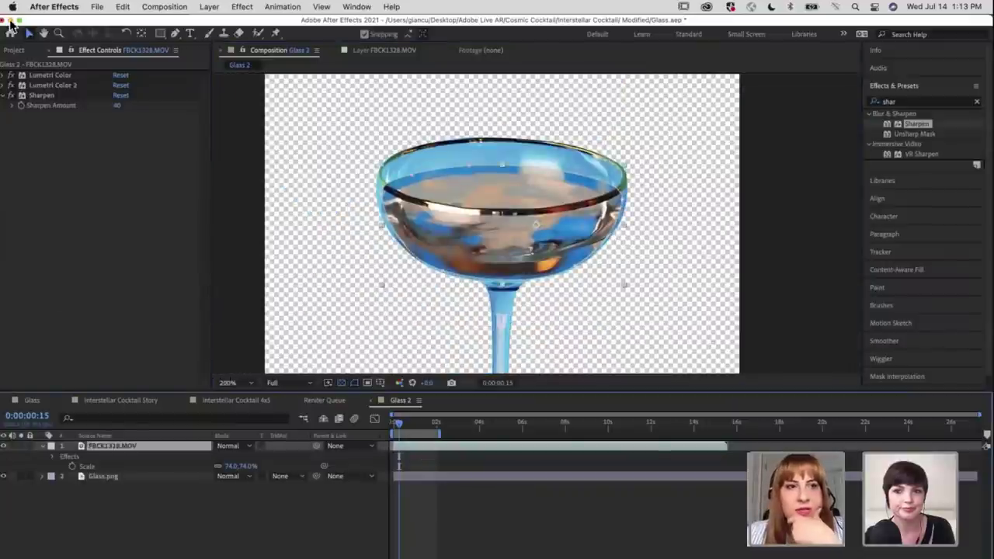
{"action": "left_click", "coordinate": [5, 75]}
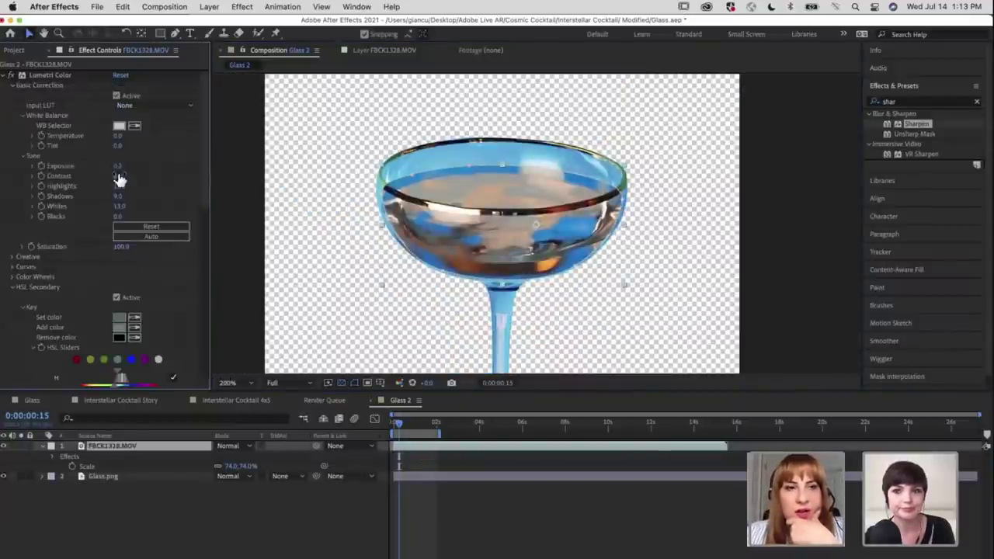
{"action": "left_click_drag", "start_coordinate": [118, 165], "coordinate": [121, 166]}
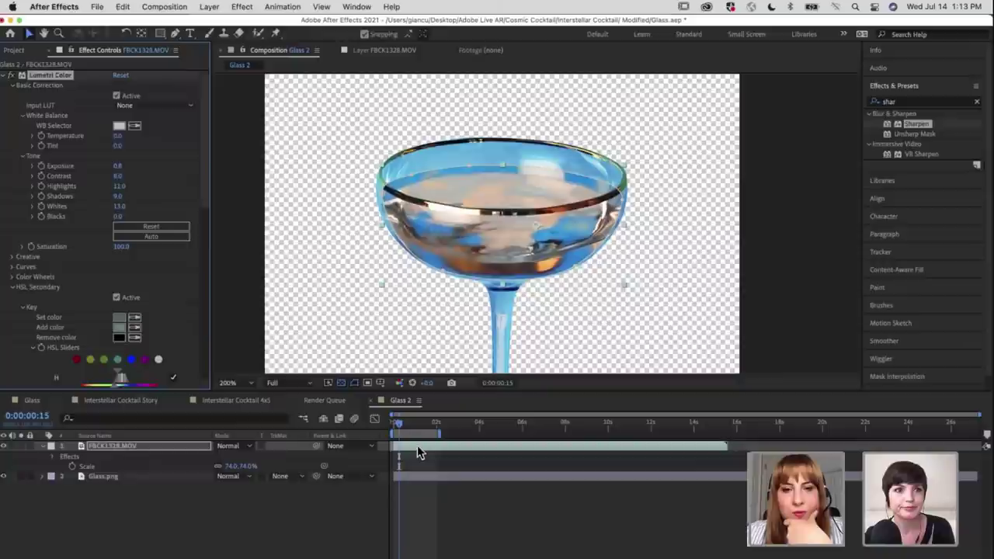
{"action": "left_click", "coordinate": [85, 466]}
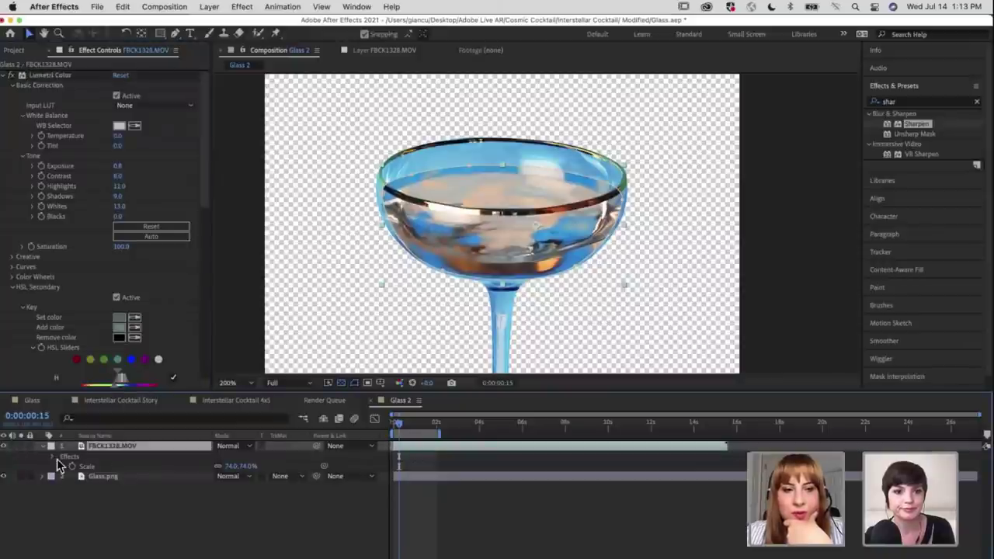
{"action": "left_click", "coordinate": [54, 457]}
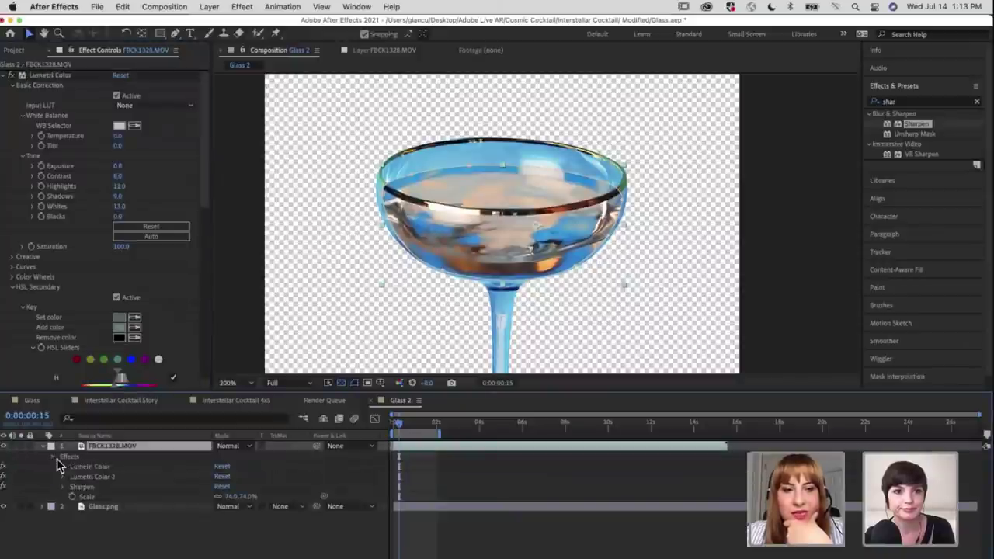
{"action": "left_click", "coordinate": [440, 440]}
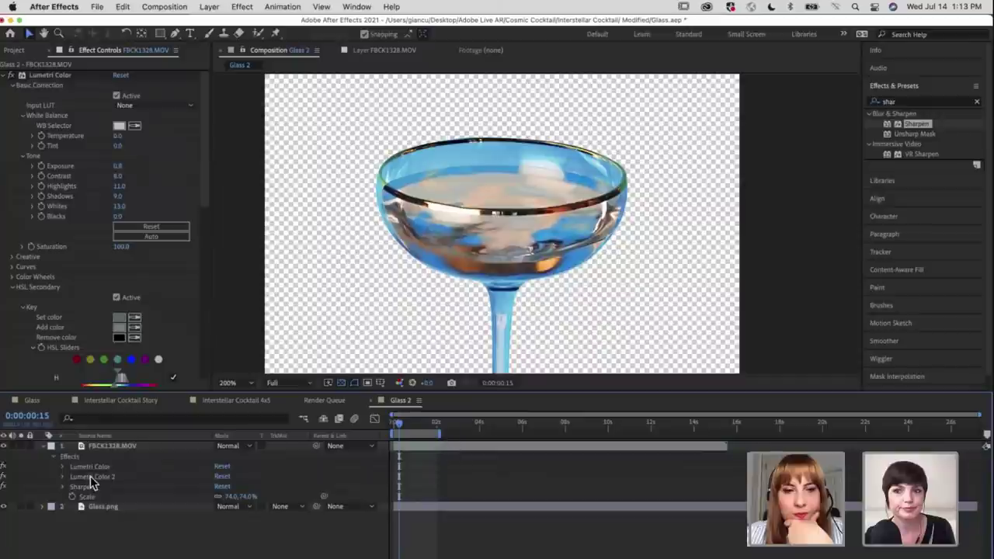
{"action": "left_click", "coordinate": [53, 461]}
{"action": "left_click", "coordinate": [52, 458]}
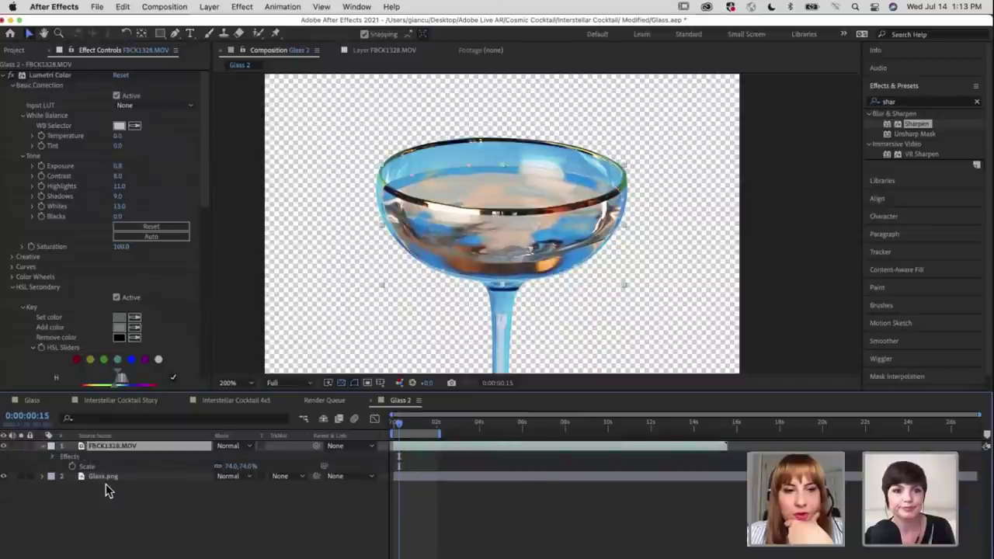
Reveal Mask 1's properties on the FBCK1328.MOV layer and set its Mask Feather to 21 pixels
{"action": "left_click", "coordinate": [109, 483]}
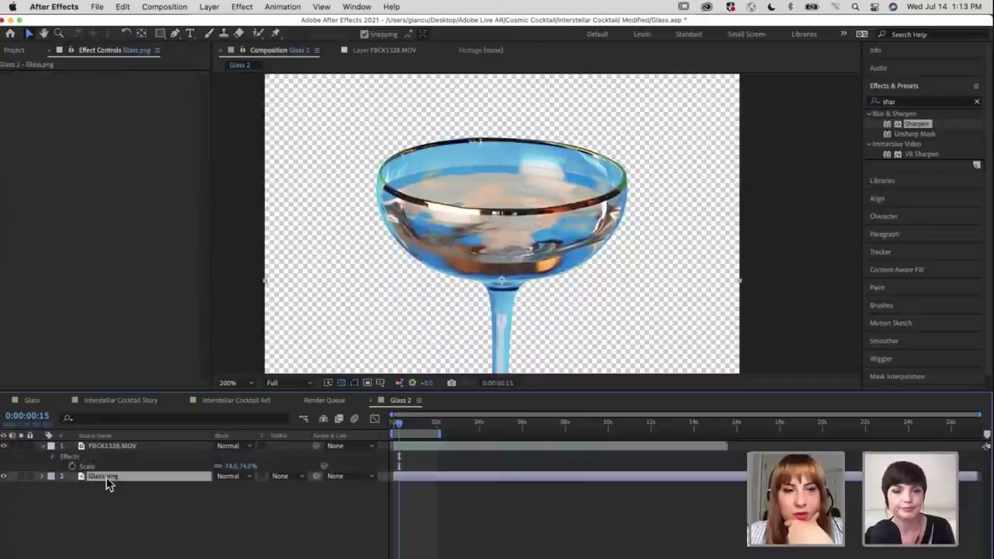
{"action": "left_click", "coordinate": [42, 476]}
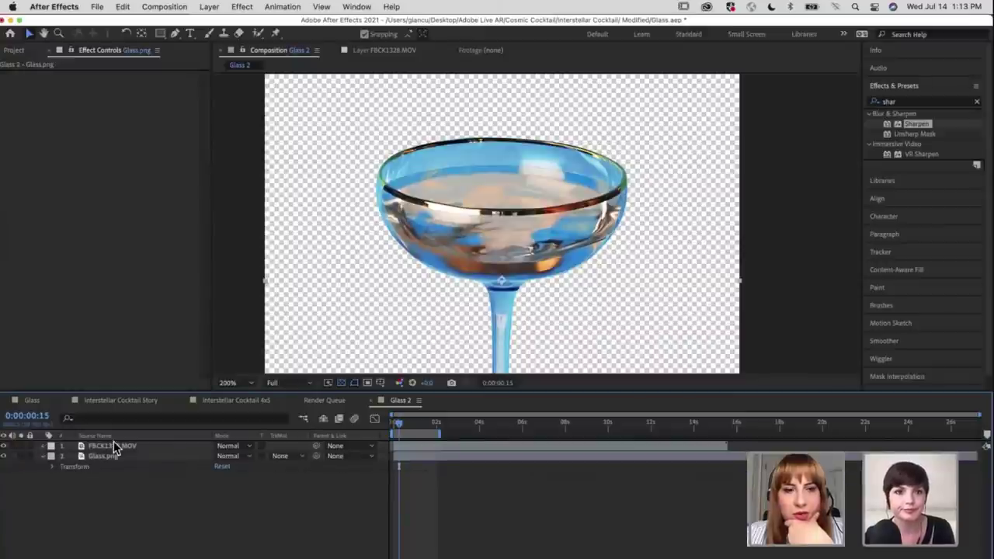
{"action": "left_click", "coordinate": [44, 448]}
{"action": "left_click", "coordinate": [52, 456]}
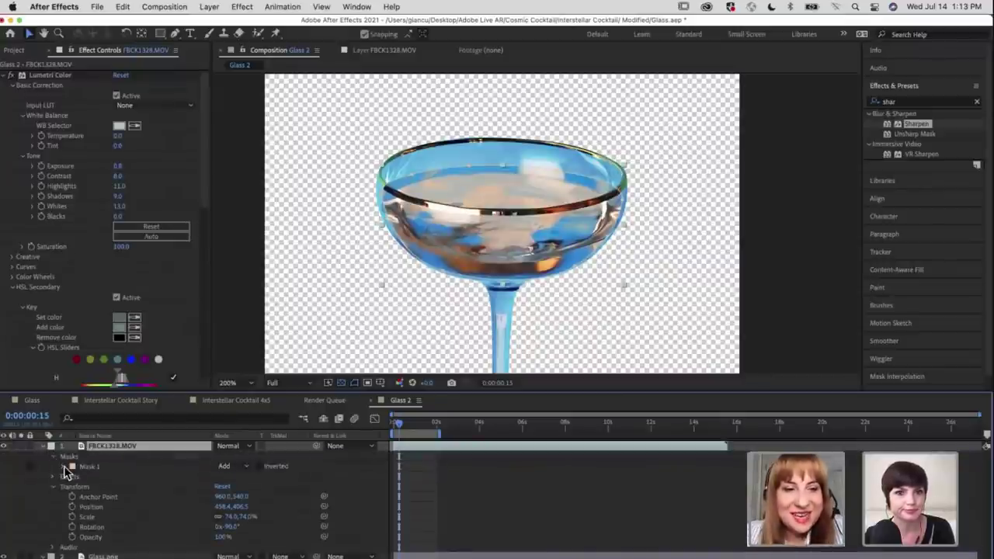
{"action": "left_click", "coordinate": [64, 465]}
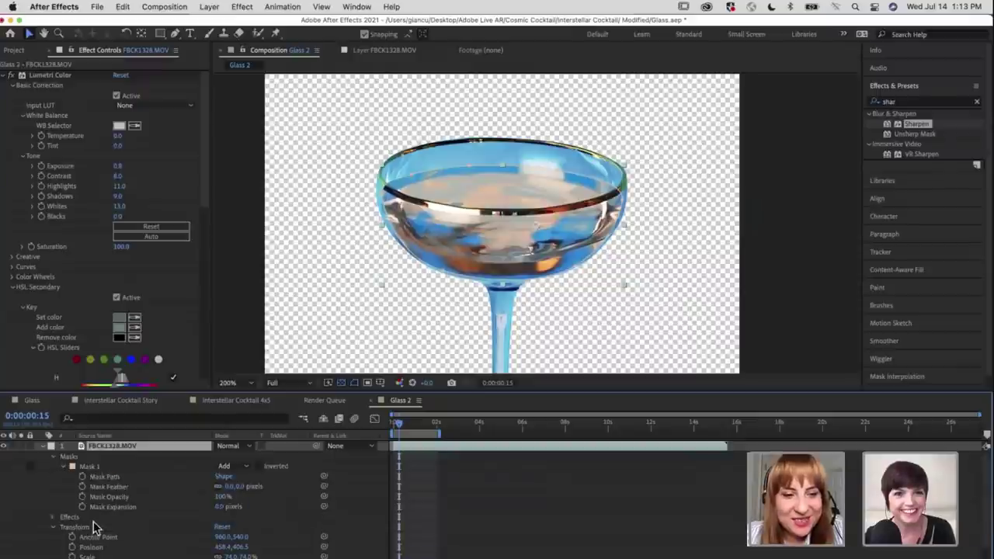
{"action": "left_click", "coordinate": [53, 528]}
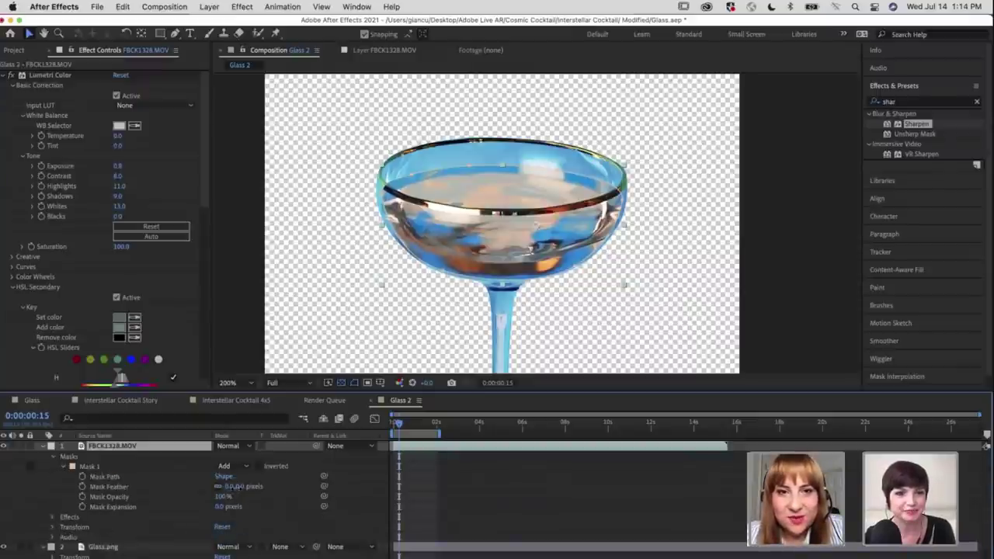
{"action": "left_click_drag", "start_coordinate": [230, 486], "coordinate": [247, 487]}
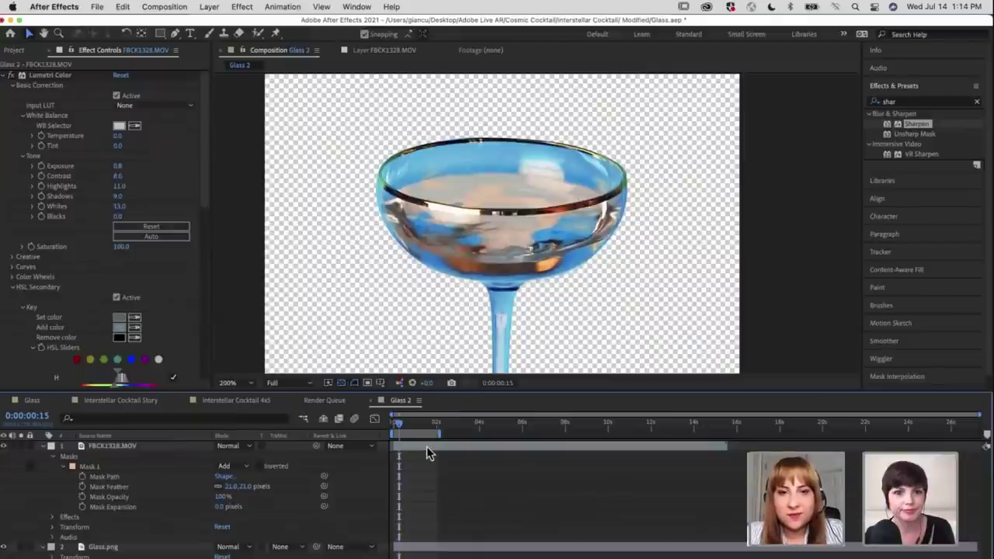
Preview the feathered footage at Full and at Quarter resolution, then return the composition preview to Full
{"action": "key", "text": "space"}
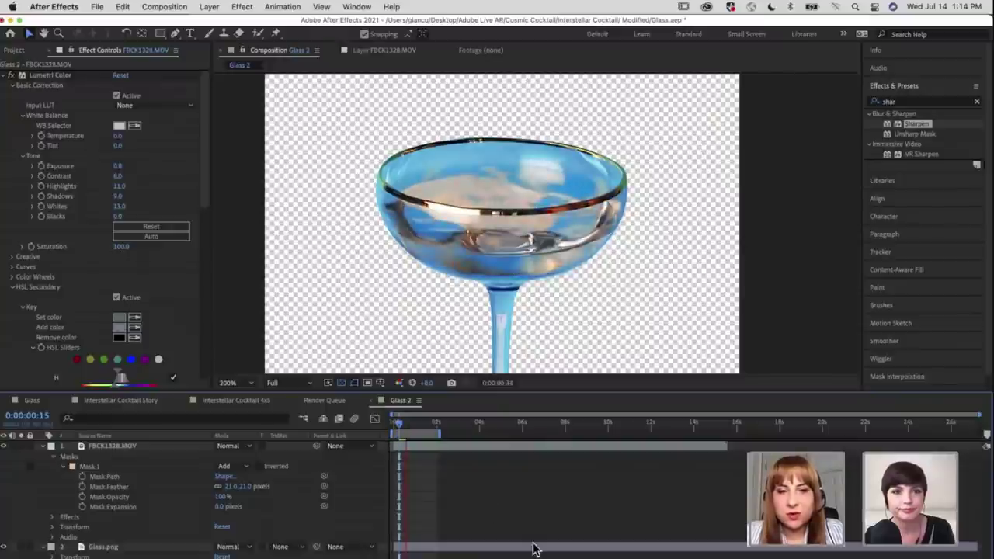
{"action": "key", "text": "space"}
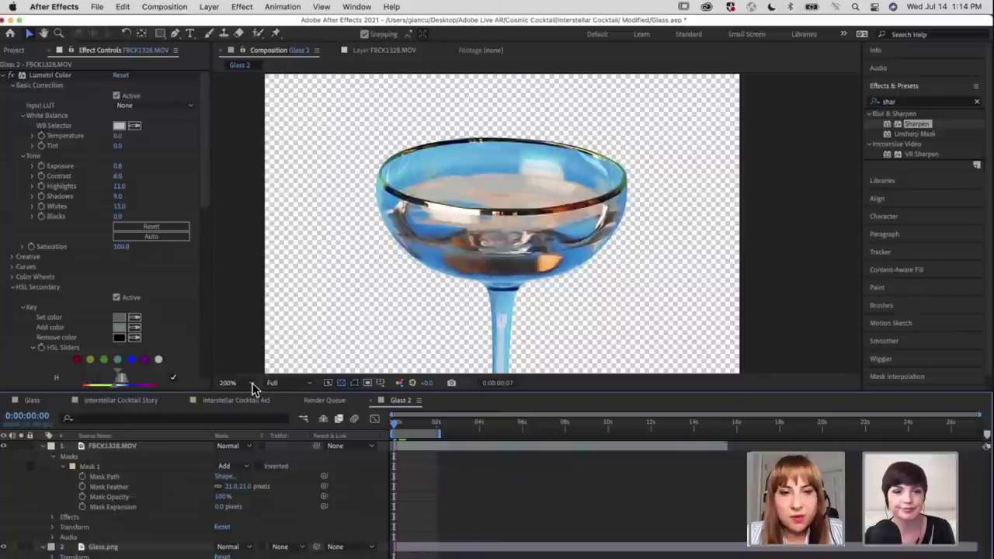
{"action": "left_click", "coordinate": [288, 410]}
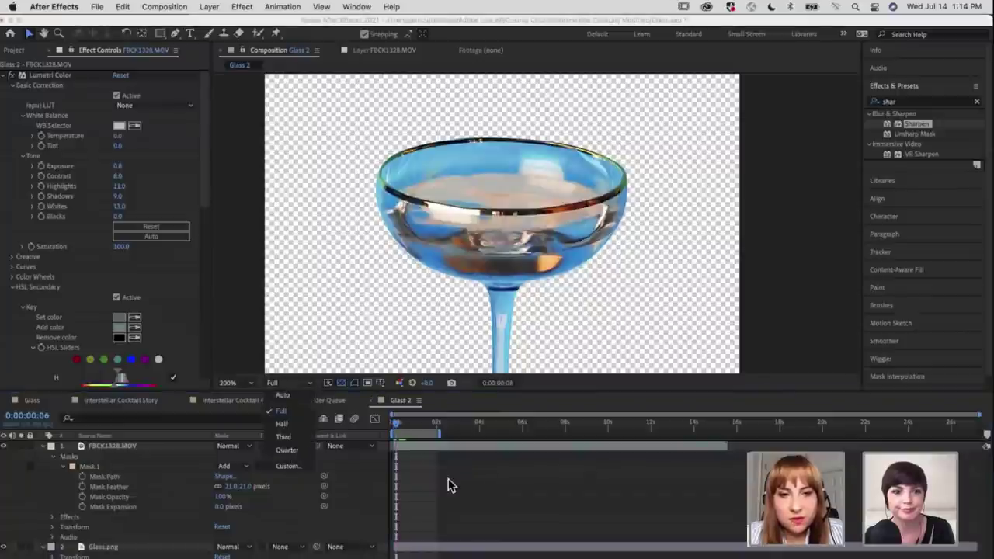
{"action": "left_click", "coordinate": [397, 429]}
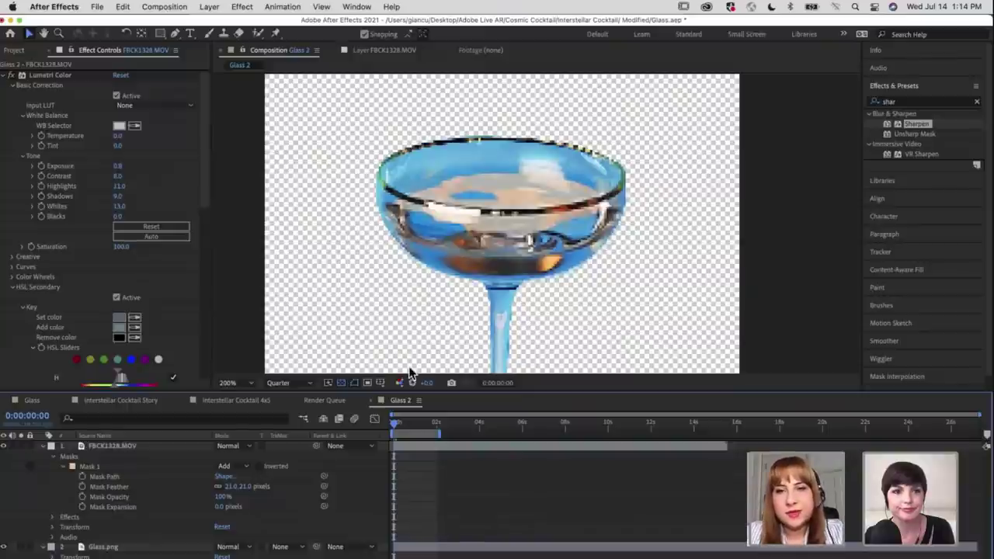
{"action": "key", "text": "space"}
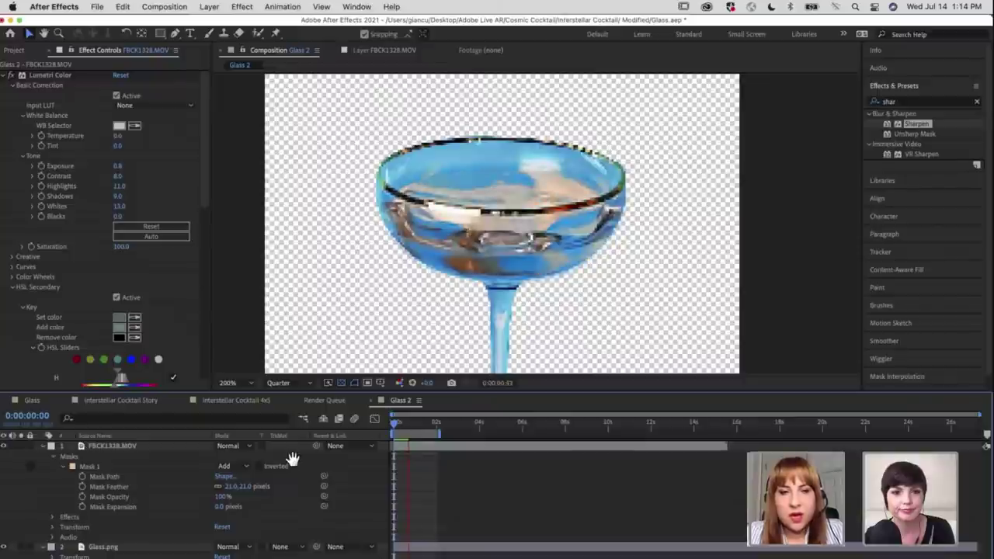
{"action": "left_click", "coordinate": [285, 388]}
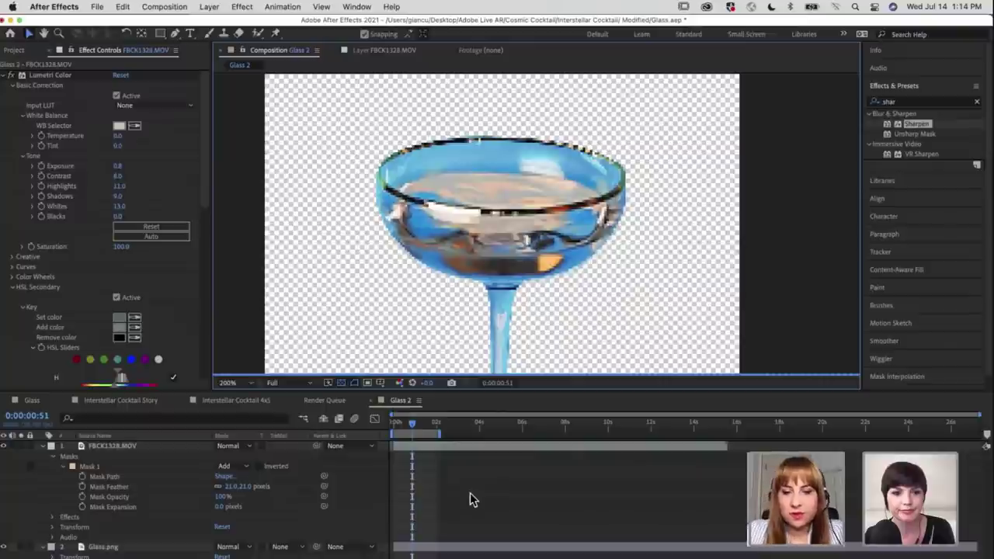
Play the composition from its first frame at 100% and 200% magnification, checking how the moving liquid blends into the glass
{"action": "key", "text": "comma"}
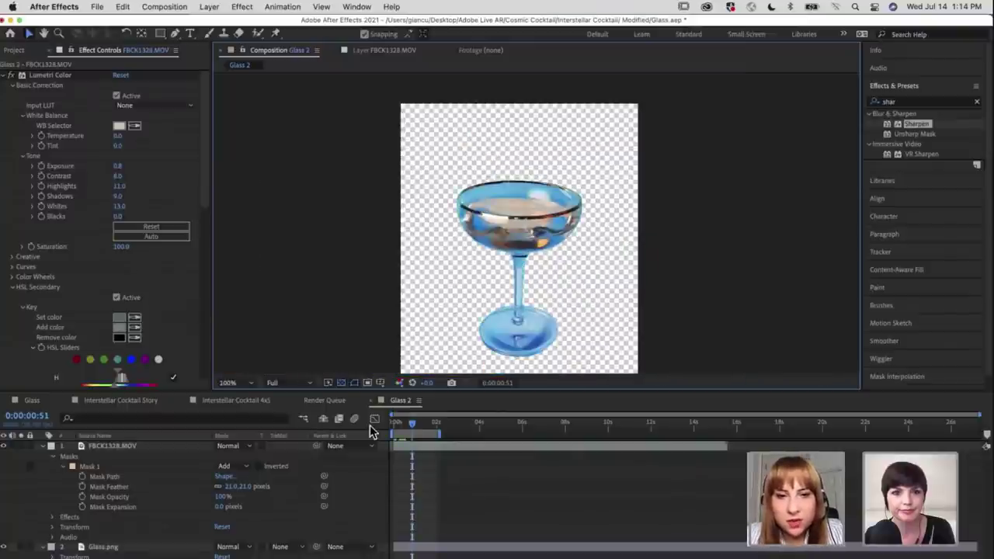
{"action": "left_click_drag", "start_coordinate": [410, 425], "coordinate": [387, 424]}
{"action": "key", "text": "space"}
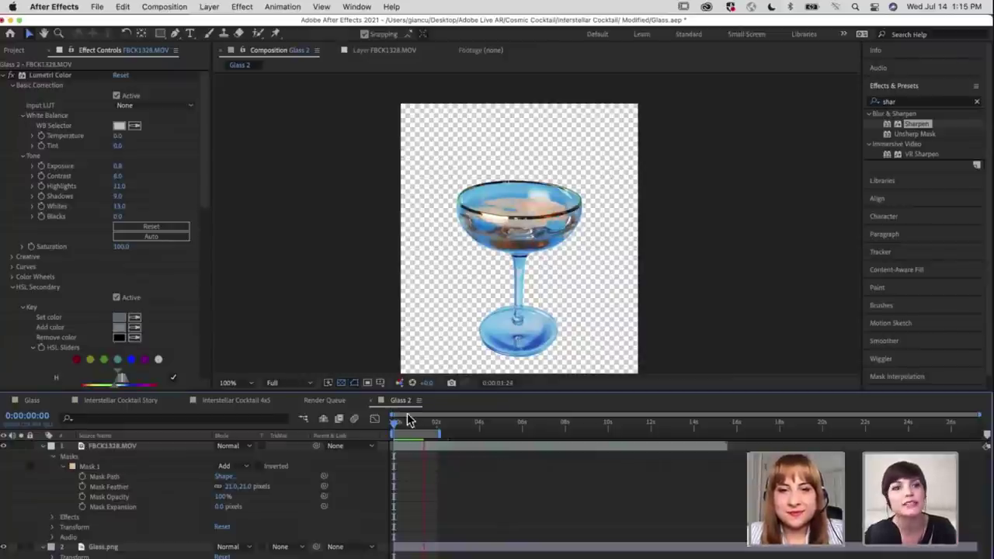
{"action": "key", "text": "space"}
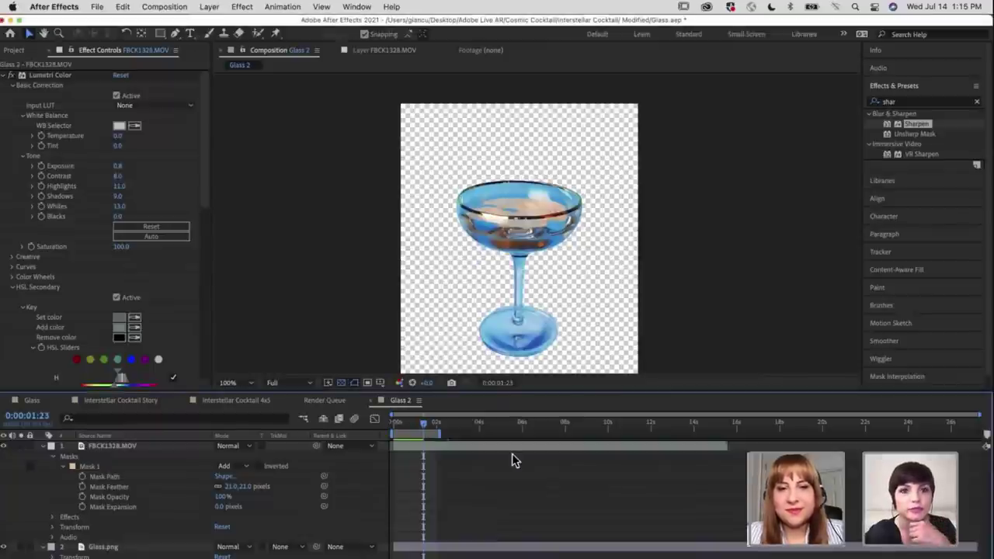
{"action": "key", "text": "Home"}
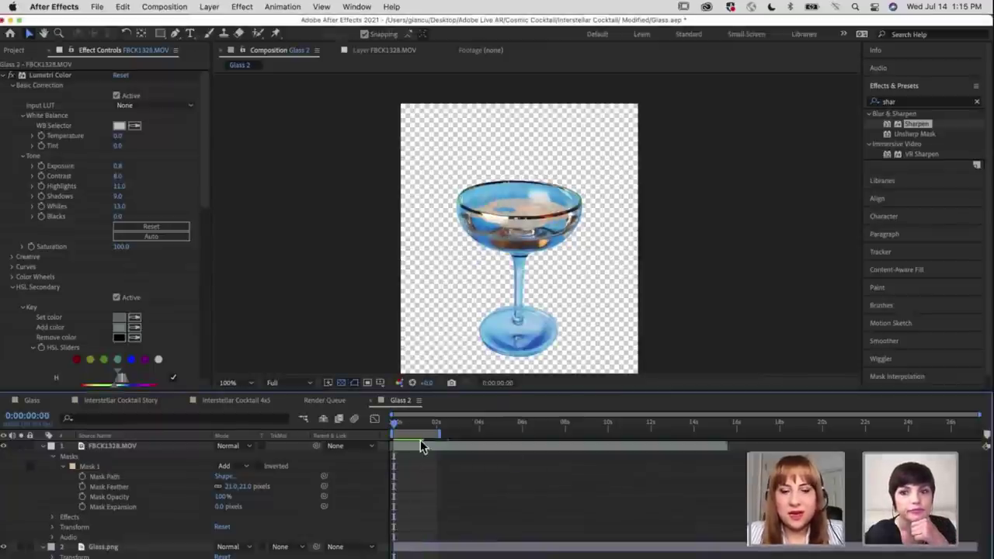
{"action": "key", "text": "period"}
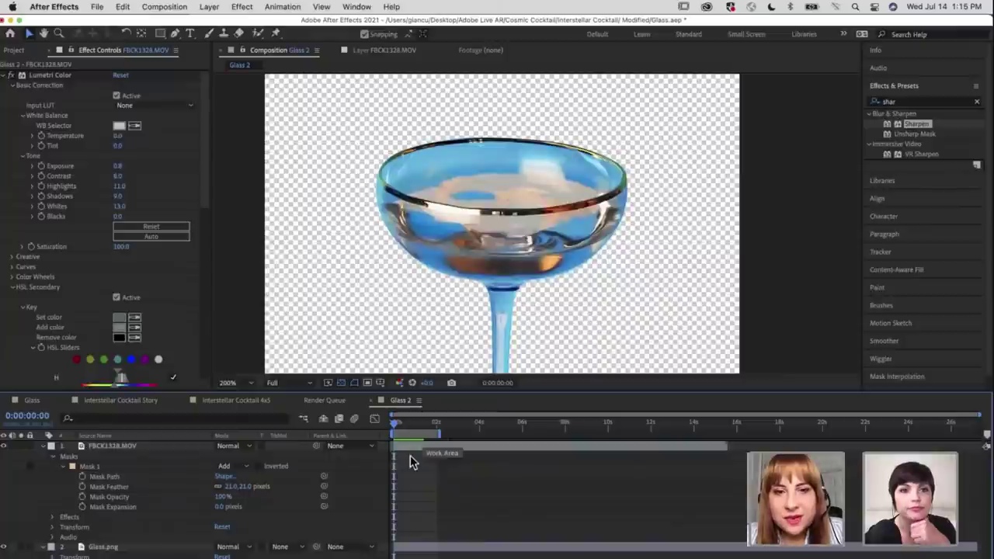
{"action": "key", "text": "space"}
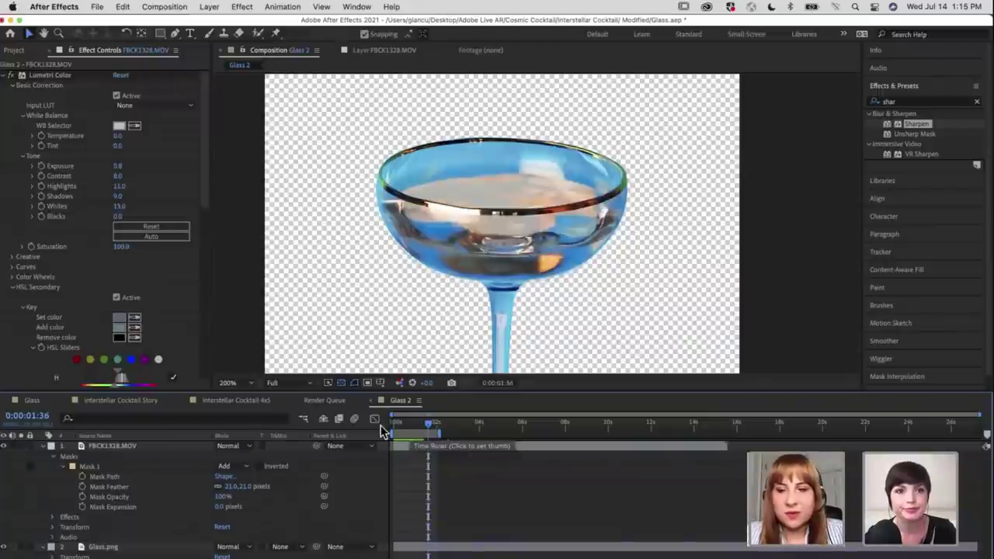
{"action": "left_click", "coordinate": [381, 427]}
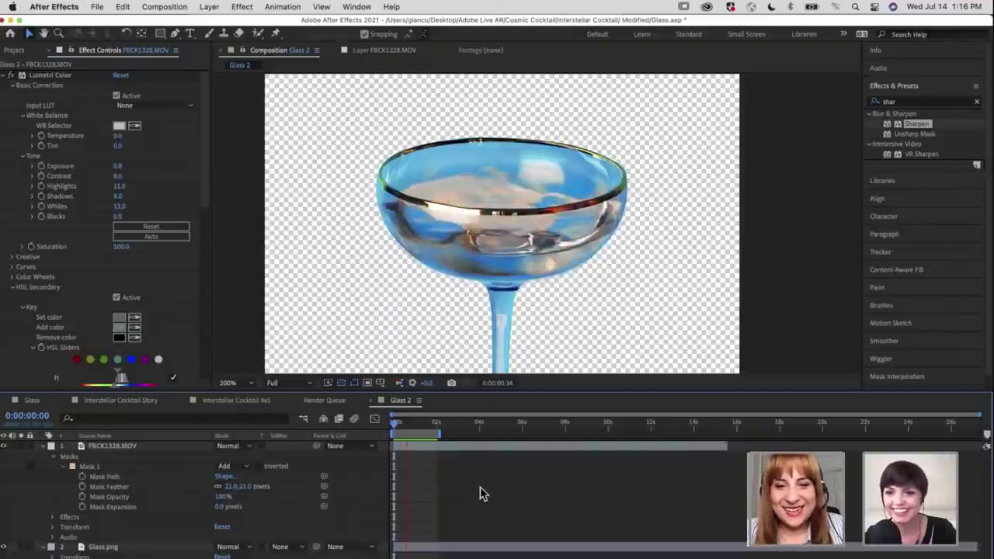
{"action": "key", "text": "space"}
{"action": "key", "text": "space"}
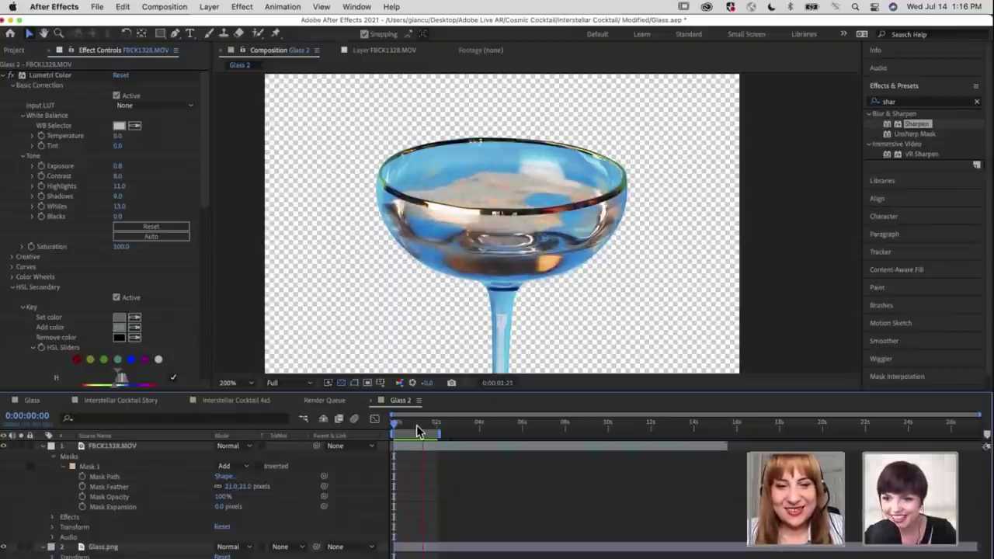
{"action": "key", "text": "space"}
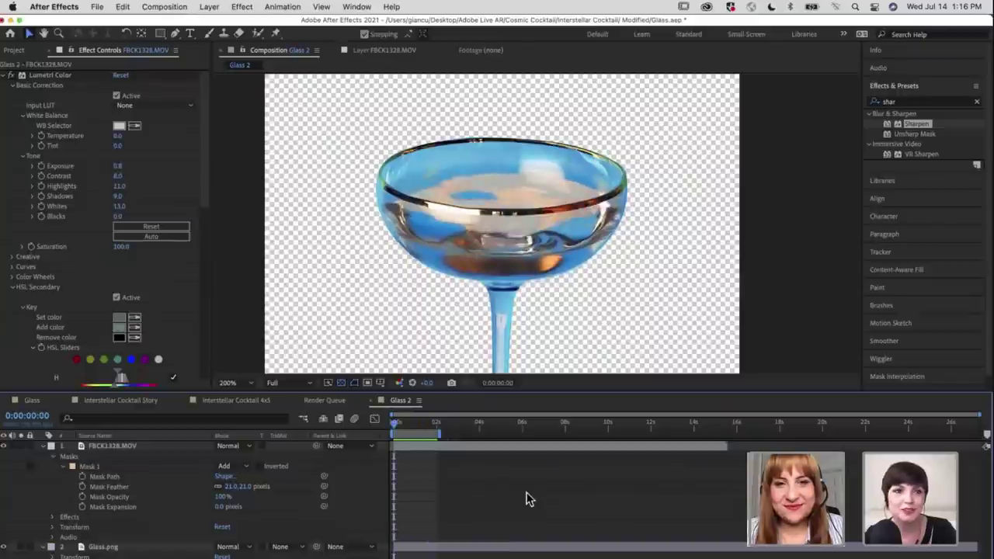
{"action": "key", "text": "space"}
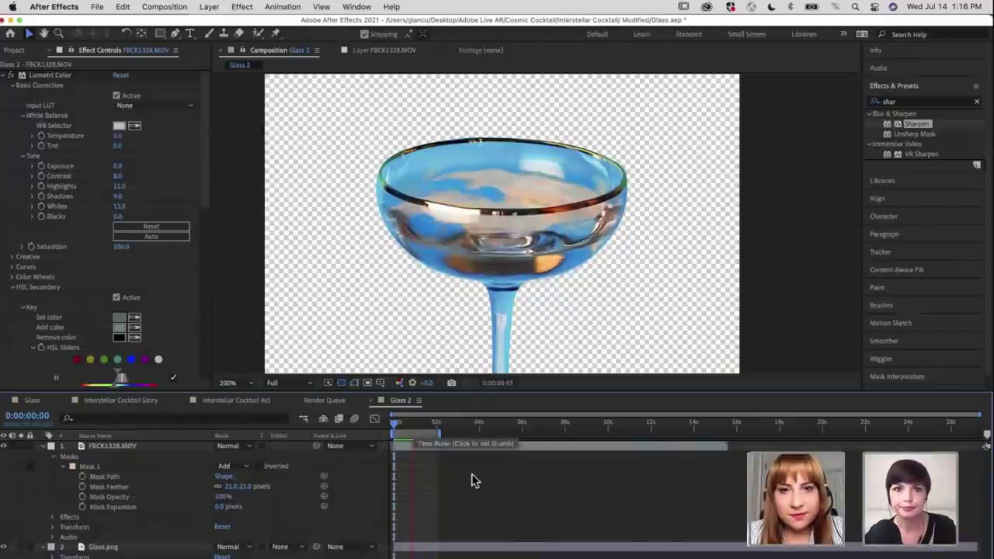
Add coalsack_acs1_hpfinal.jpg from the project's Glass folder to Glass 2 as the layer above FBCK1328.MOV
{"action": "left_click", "coordinate": [43, 446]}
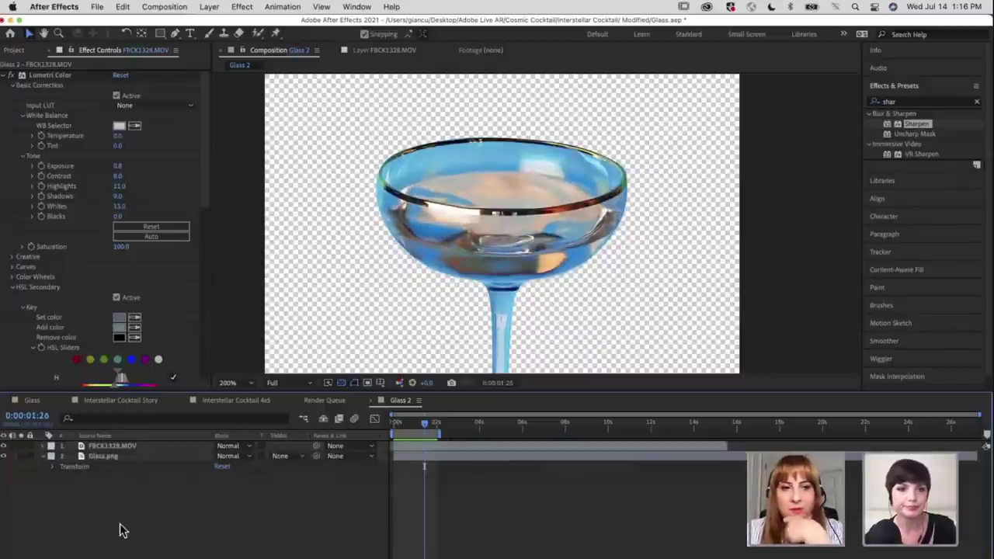
{"action": "left_click", "coordinate": [110, 449]}
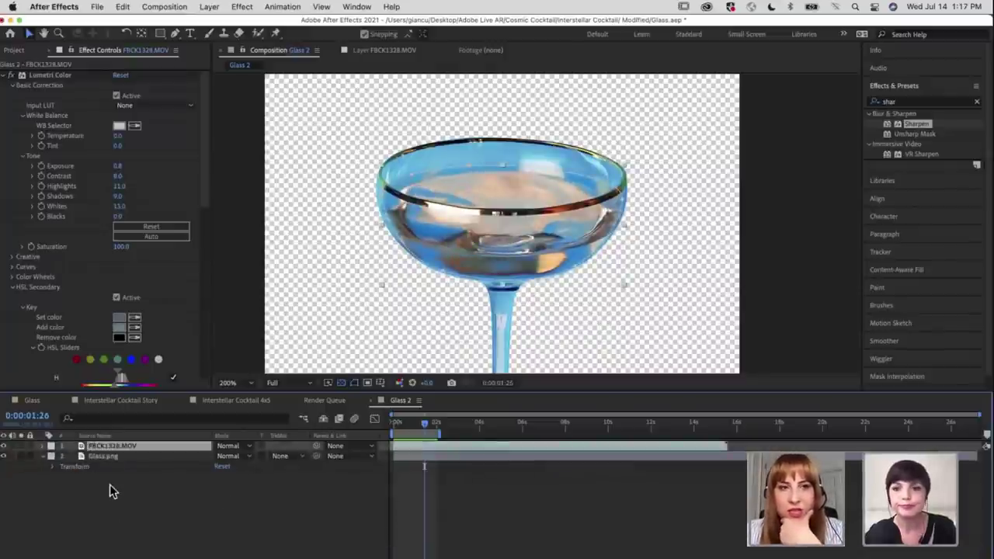
{"action": "left_click", "coordinate": [12, 51]}
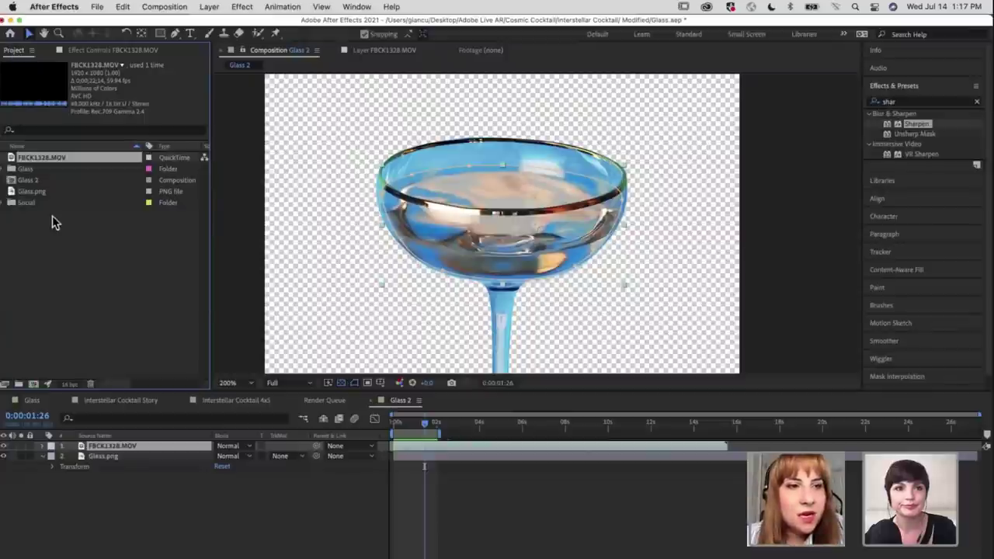
{"action": "left_click", "coordinate": [3, 170]}
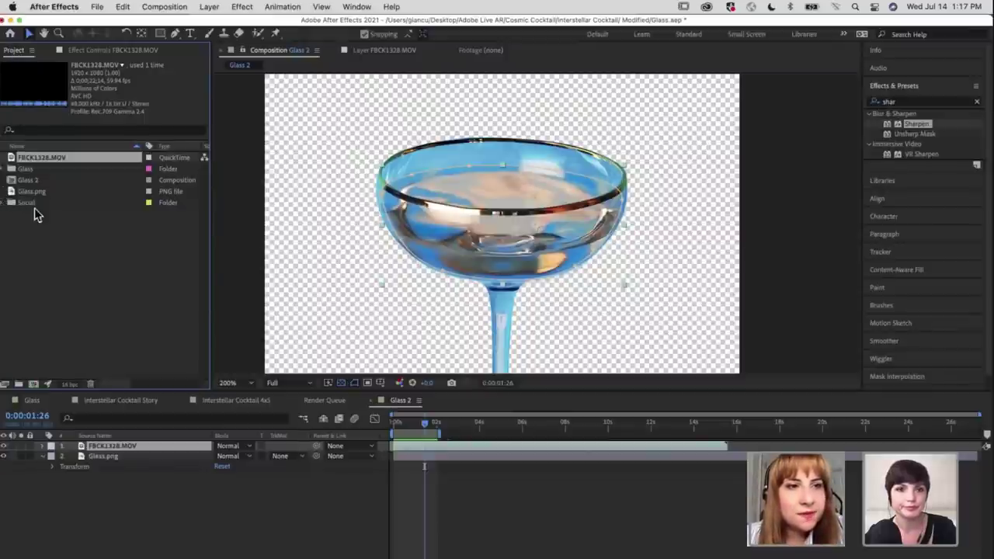
{"action": "left_click_drag", "start_coordinate": [88, 195], "coordinate": [112, 448]}
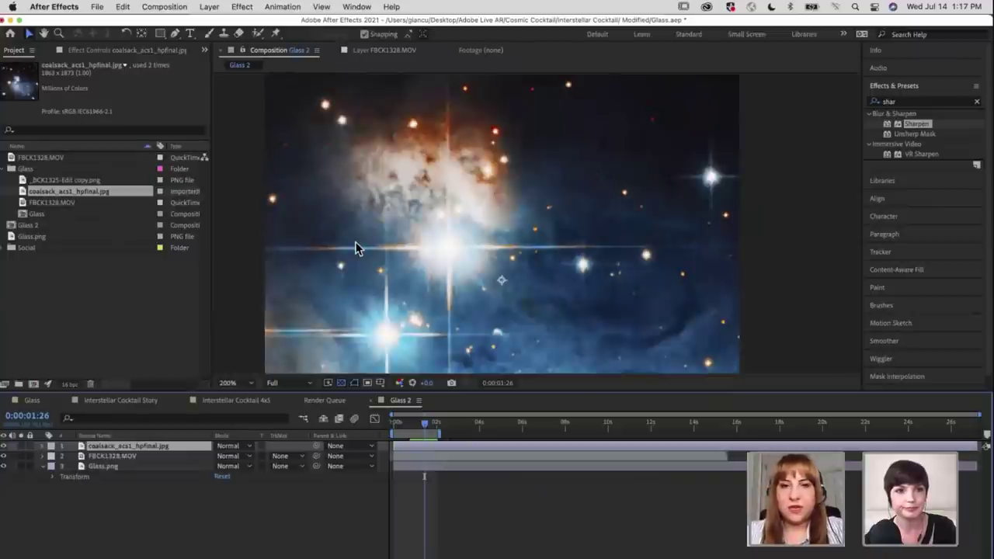
Scale the coalsack_acs1_hpfinal.jpg layer down to 60% and keep it selected
{"action": "scroll", "coordinate": [354, 248], "scroll_direction": "down", "scroll_amount": 1}
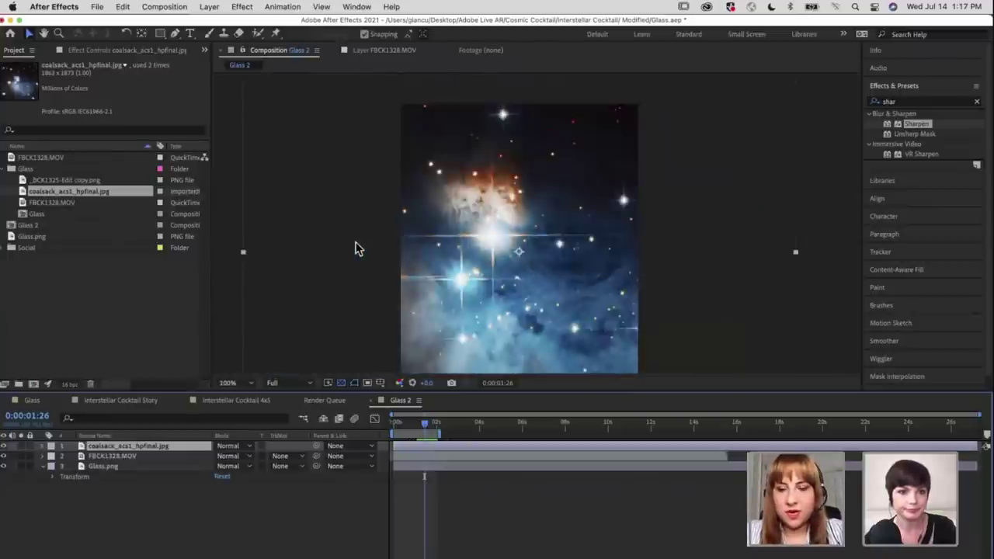
{"action": "key", "text": "comma"}
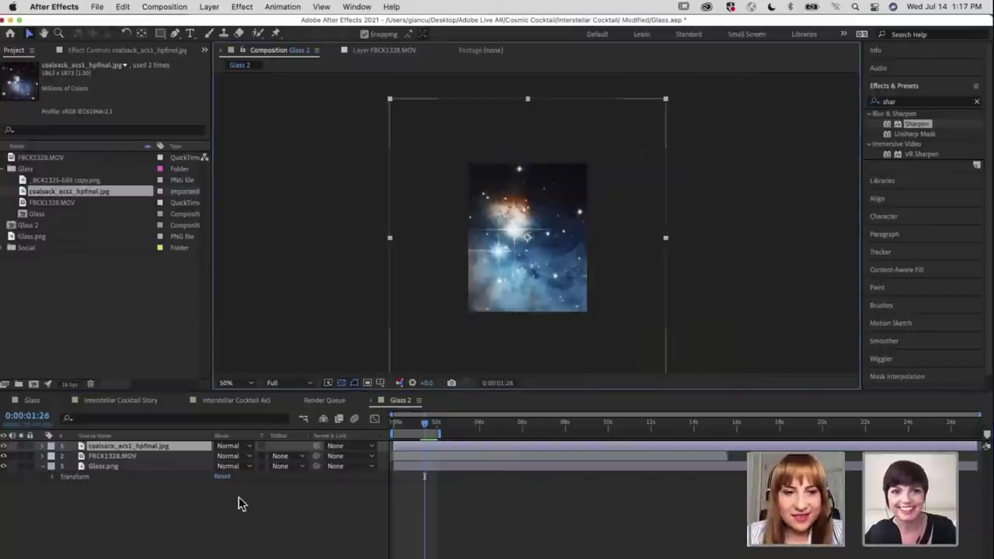
{"action": "key", "text": "s"}
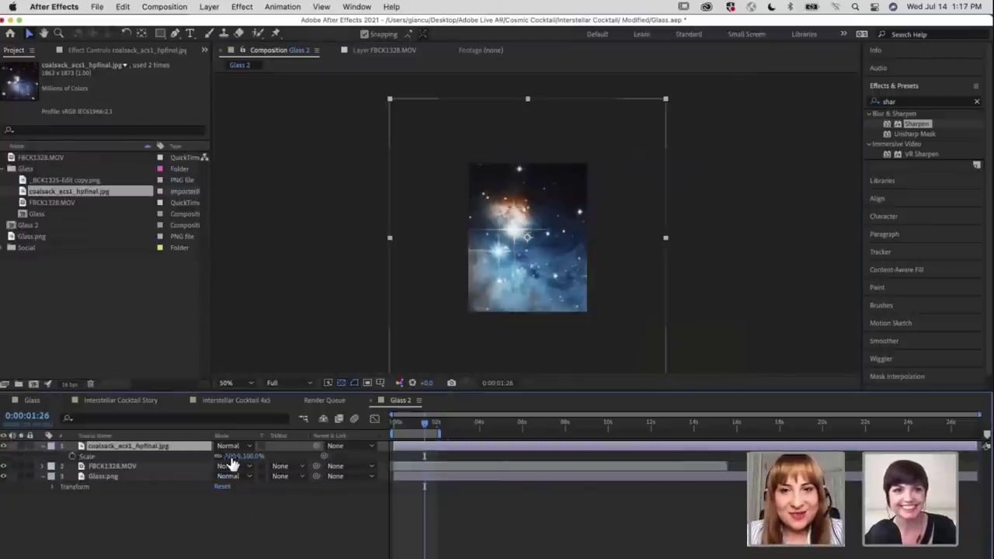
{"action": "mouse_move", "coordinate": [232, 463]}
{"action": "left_mouse_down"}
{"action": "mouse_move", "coordinate": [206, 468]}
{"action": "mouse_move", "coordinate": [221, 474]}
{"action": "left_mouse_up"}
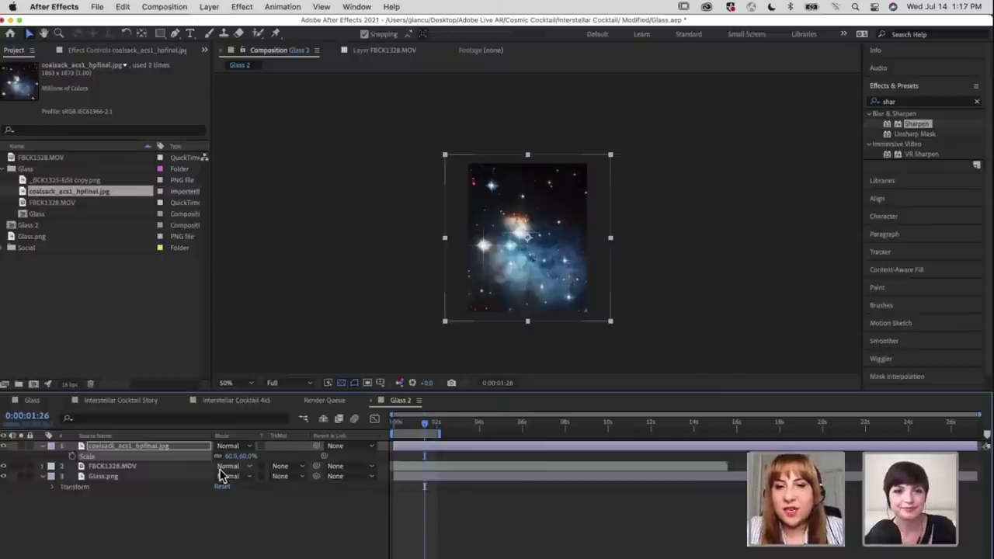
{"action": "key", "text": "slash"}
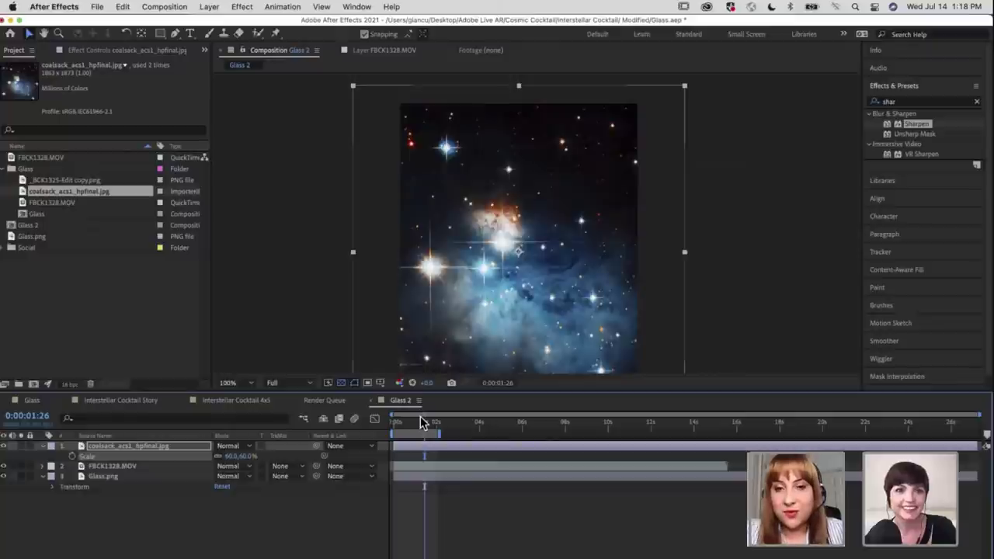
{"action": "key", "text": "comma"}
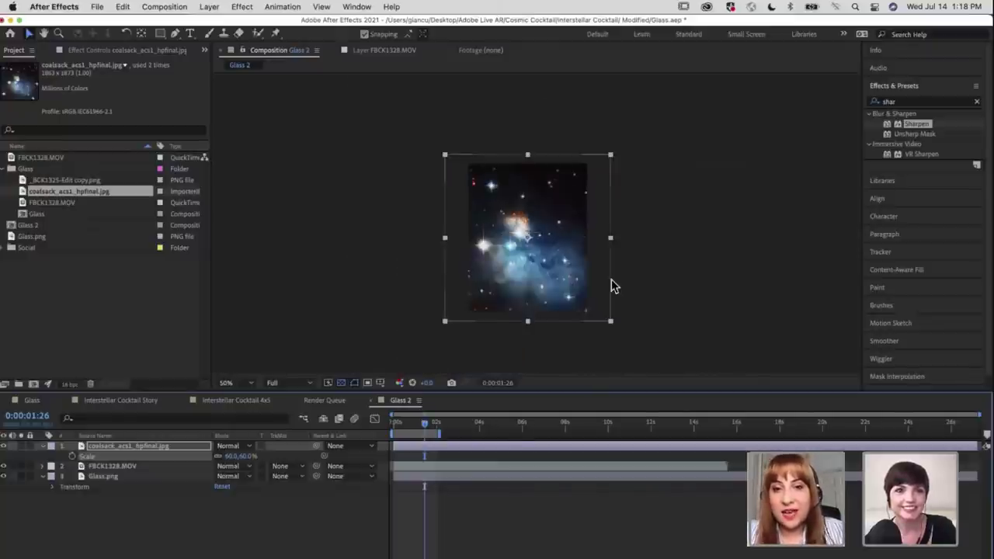
{"action": "key", "text": "period"}
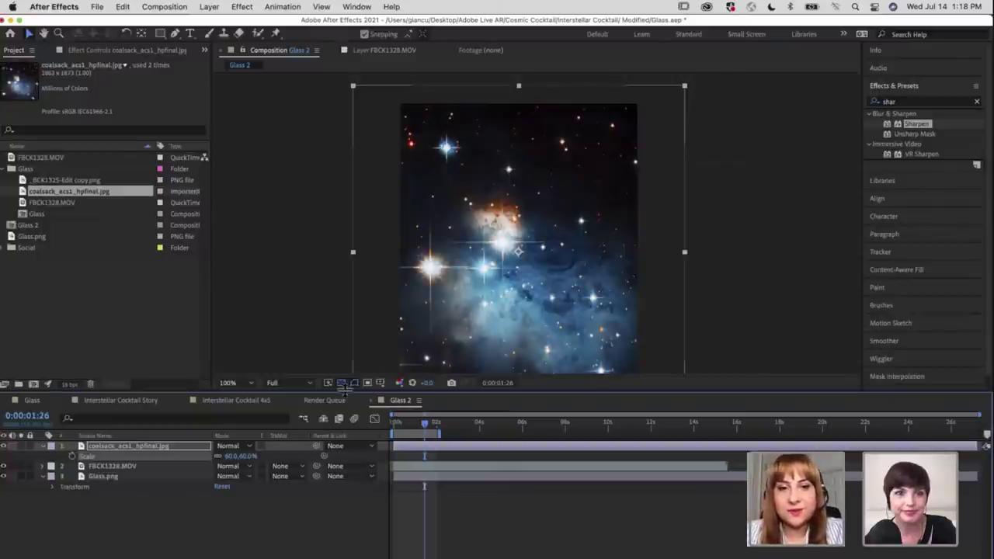
{"action": "left_click", "coordinate": [161, 449]}
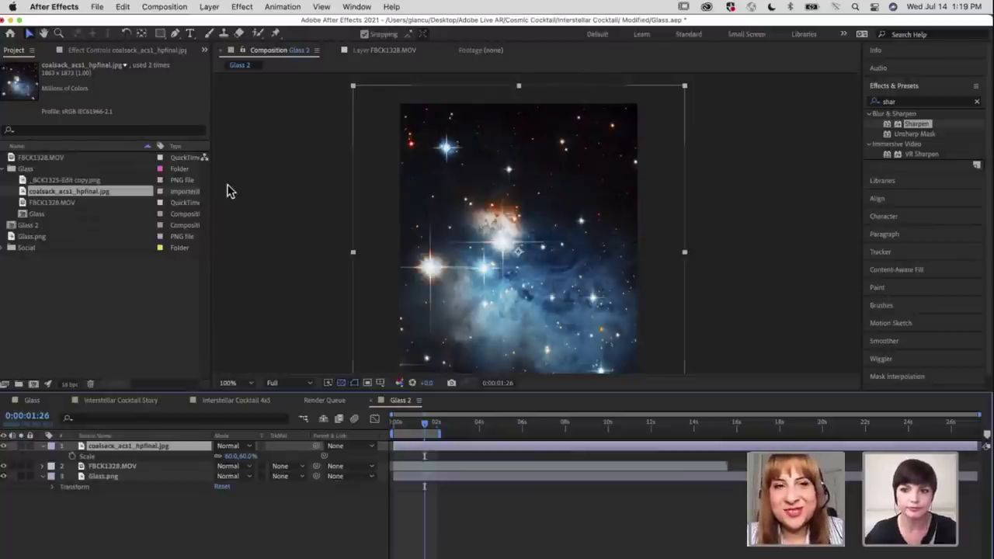
Set the frame rate of the Glass 2 composition to 30 frames per second
{"action": "left_click", "coordinate": [170, 8]}
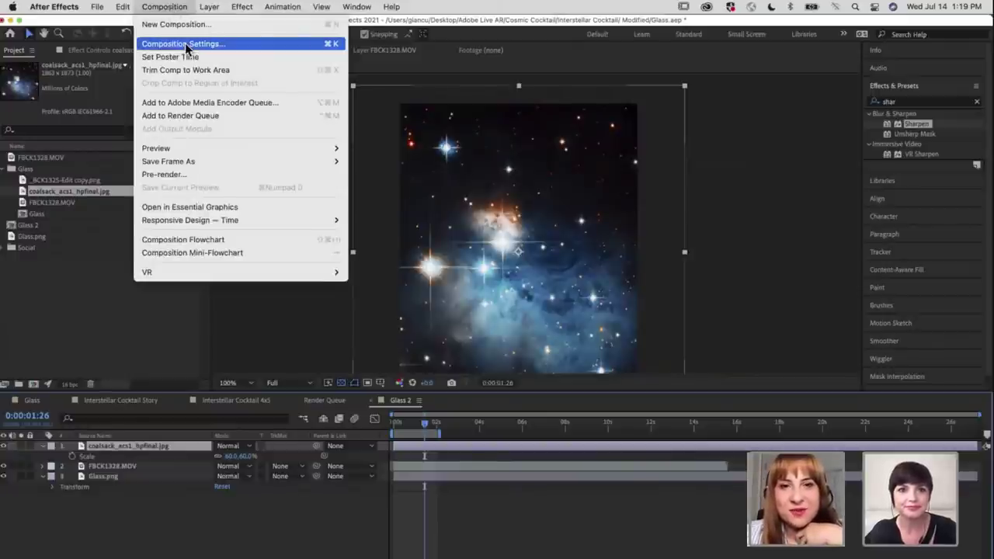
{"action": "left_click", "coordinate": [185, 43]}
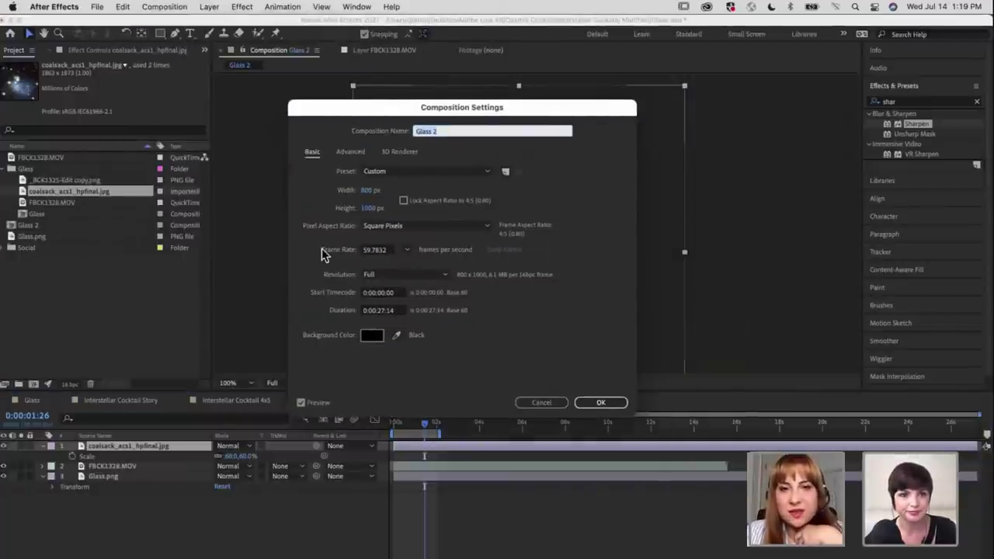
{"action": "left_click", "coordinate": [407, 250]}
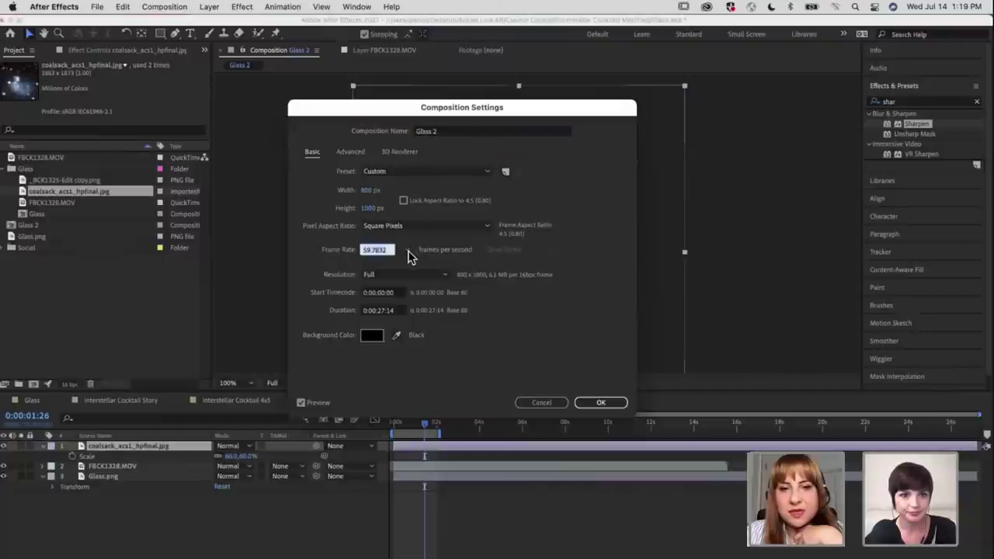
{"action": "left_click", "coordinate": [607, 410]}
{"action": "left_click", "coordinate": [607, 409]}
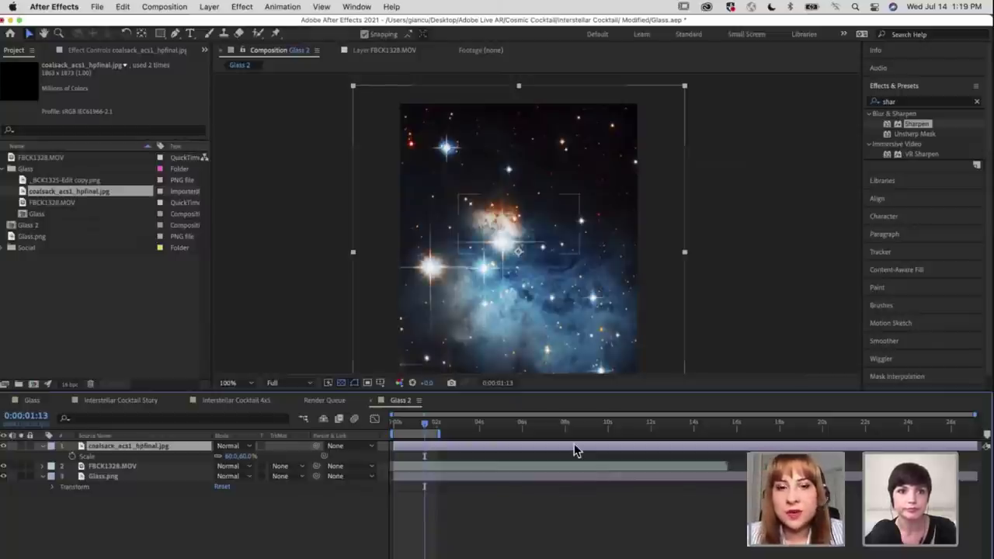
Return to the first frame and recheck the frame rate in the Glass 2 composition settings
{"action": "left_click_drag", "start_coordinate": [423, 423], "coordinate": [411, 424]}
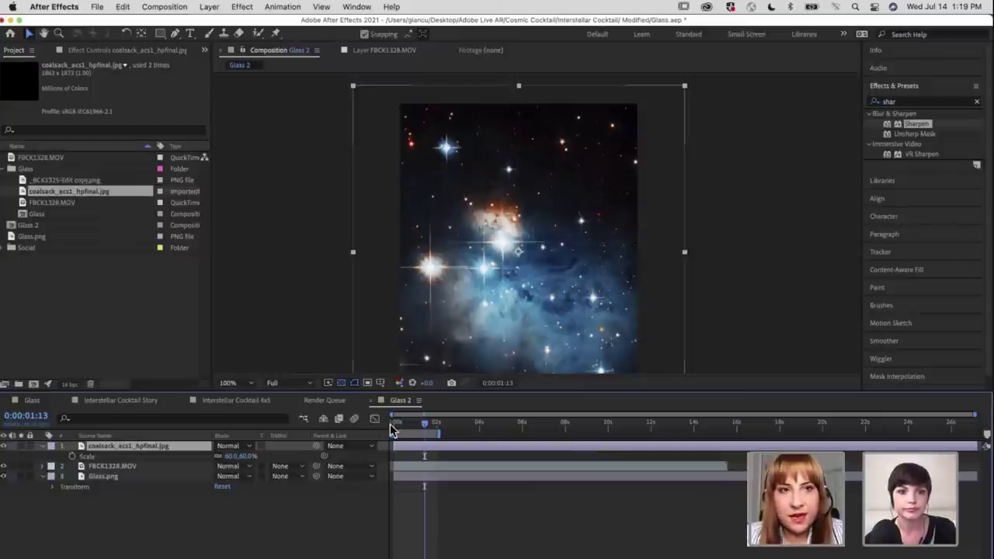
{"action": "key", "text": "Home"}
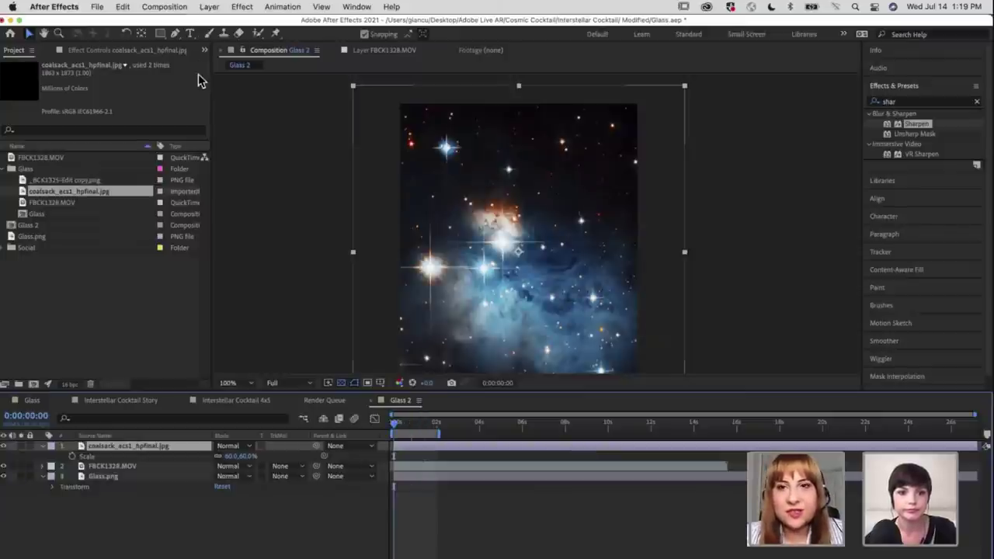
{"action": "left_click", "coordinate": [164, 7]}
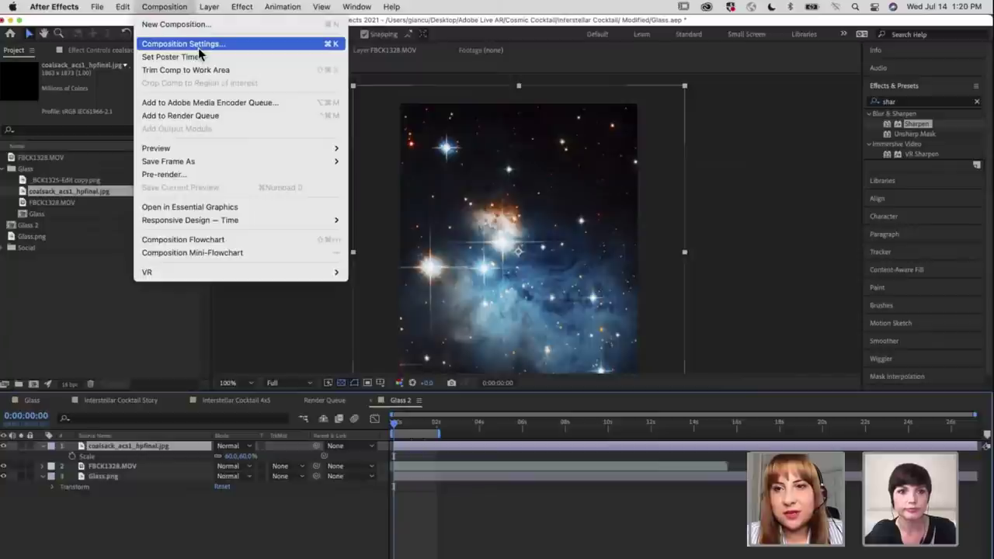
{"action": "left_click", "coordinate": [198, 45]}
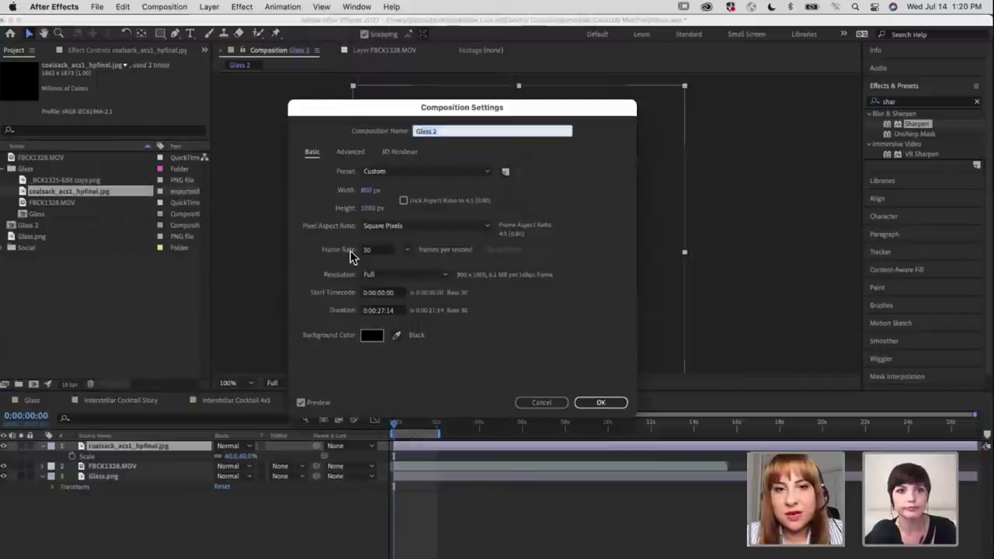
{"action": "left_click", "coordinate": [602, 402]}
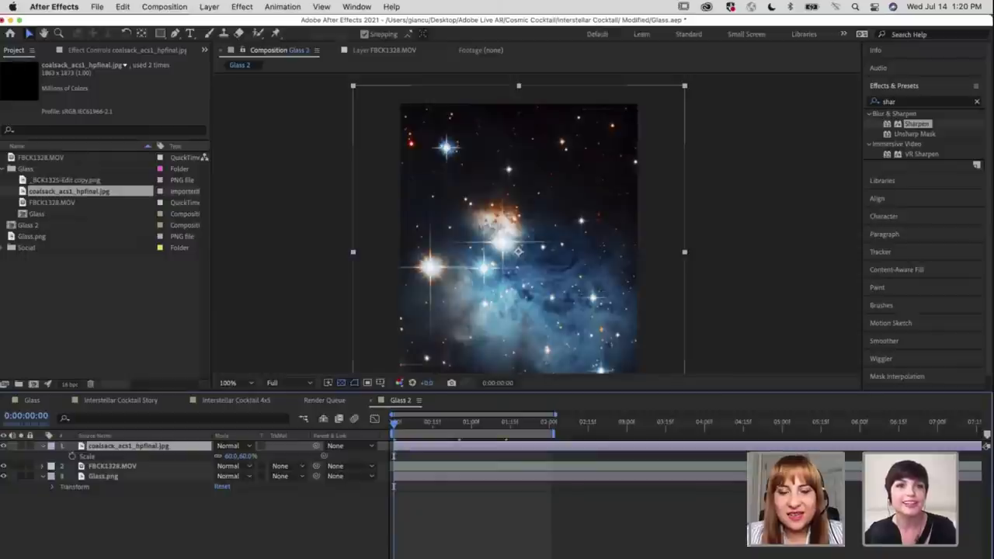
Shorten the work area to end at 01:00f and preview Glass 2 from its first frame several times
{"action": "left_click_drag", "start_coordinate": [555, 416], "coordinate": [479, 433]}
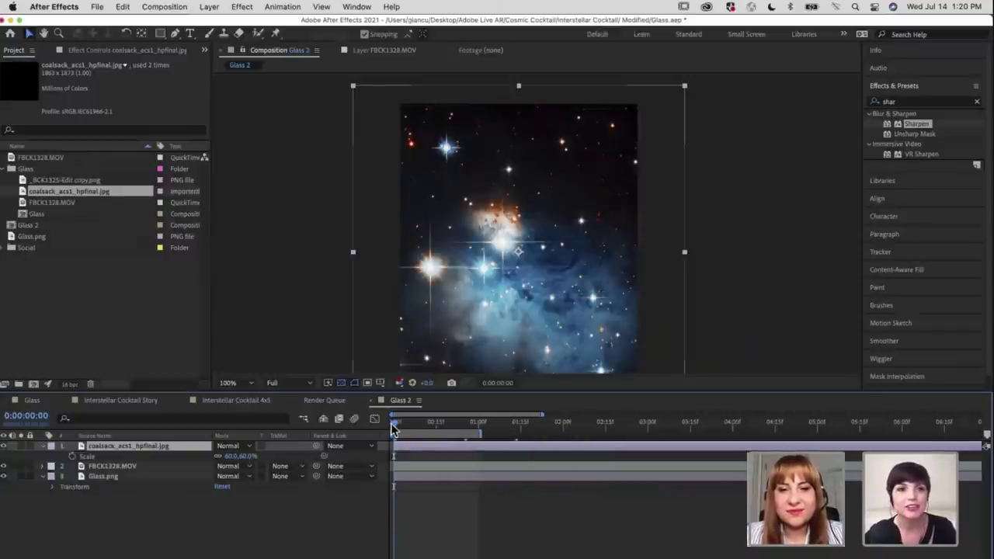
{"action": "key", "text": "space"}
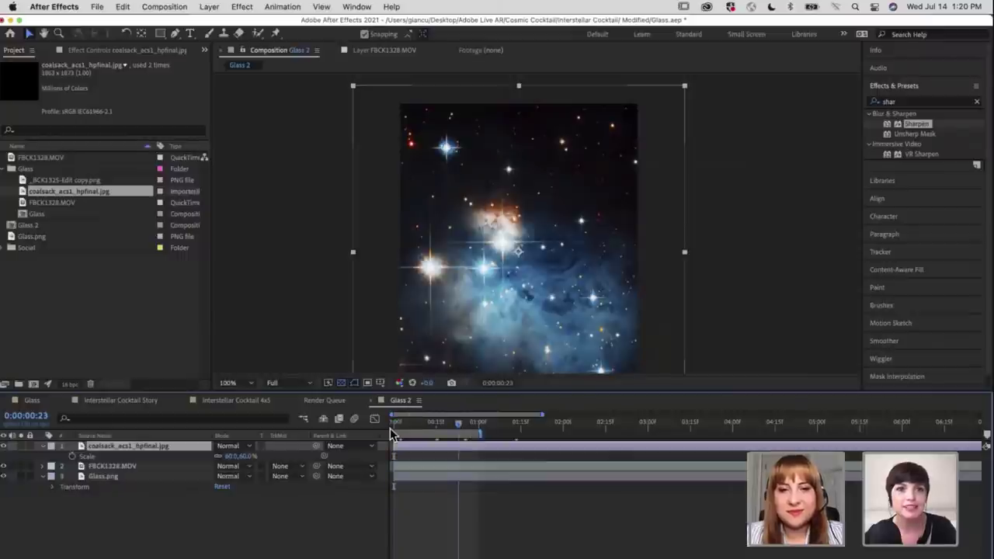
{"action": "left_click", "coordinate": [435, 433]}
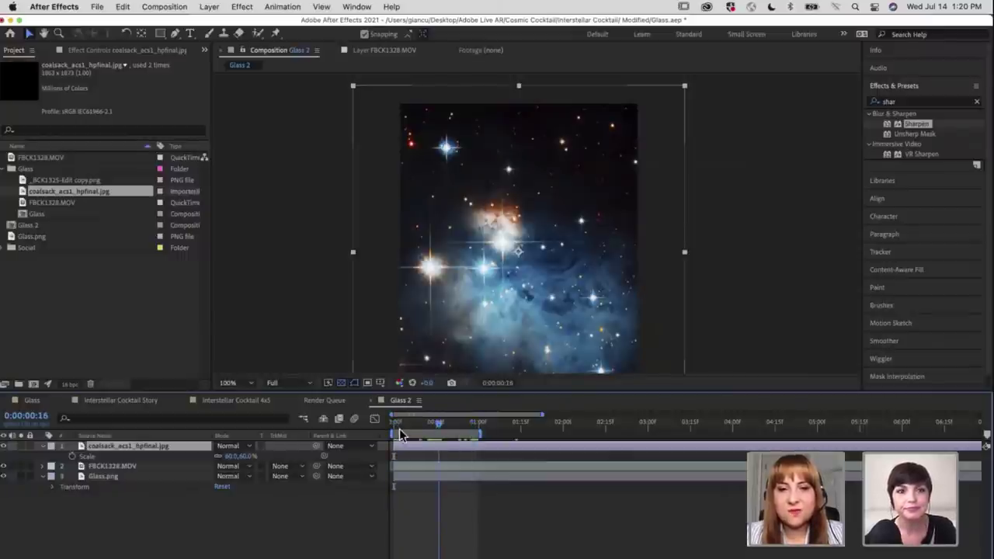
{"action": "left_click", "coordinate": [391, 432]}
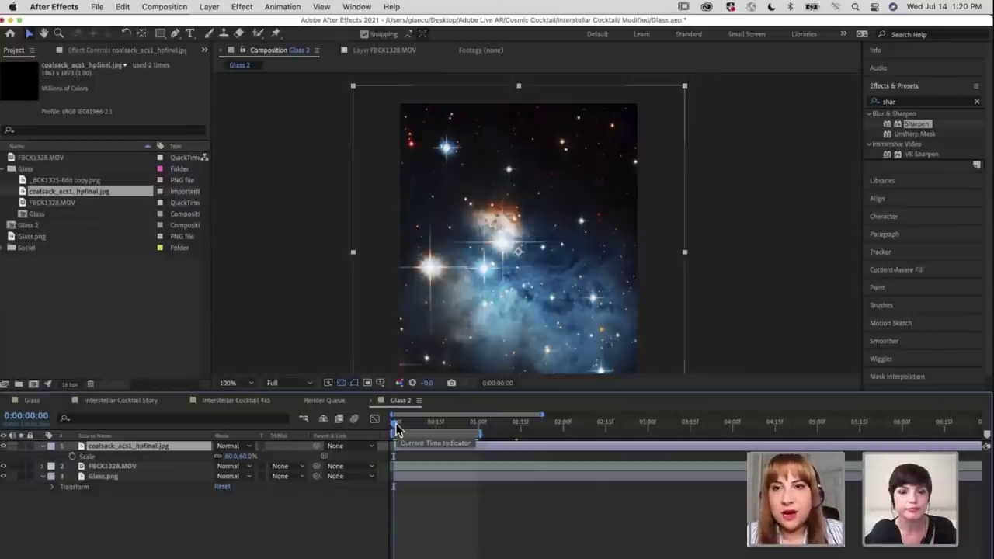
{"action": "key", "text": "space"}
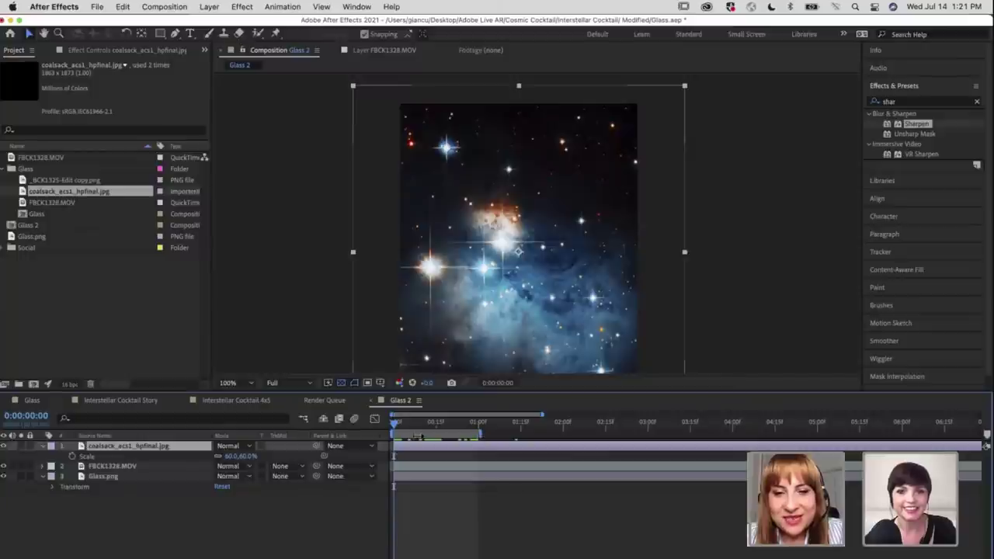
{"action": "key", "text": "space"}
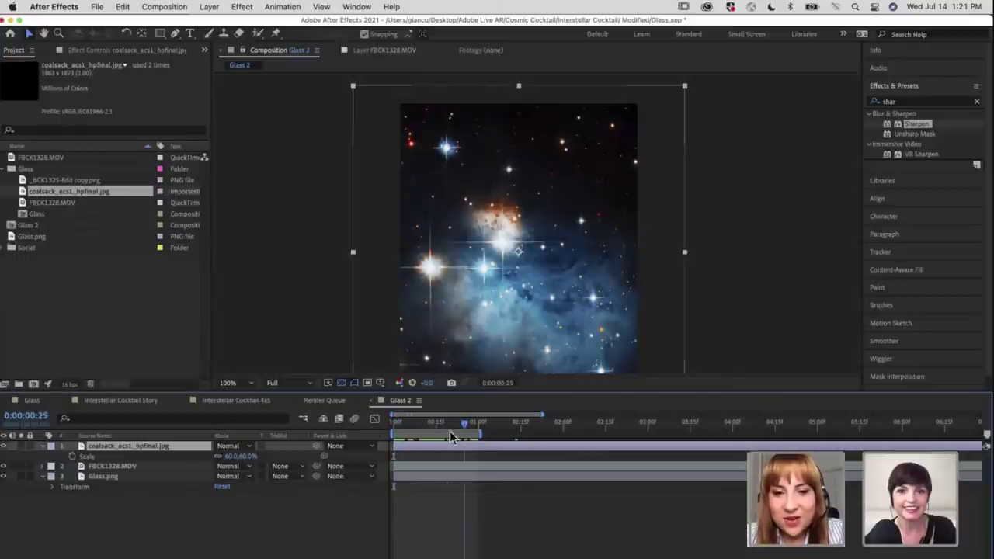
{"action": "left_click", "coordinate": [410, 432]}
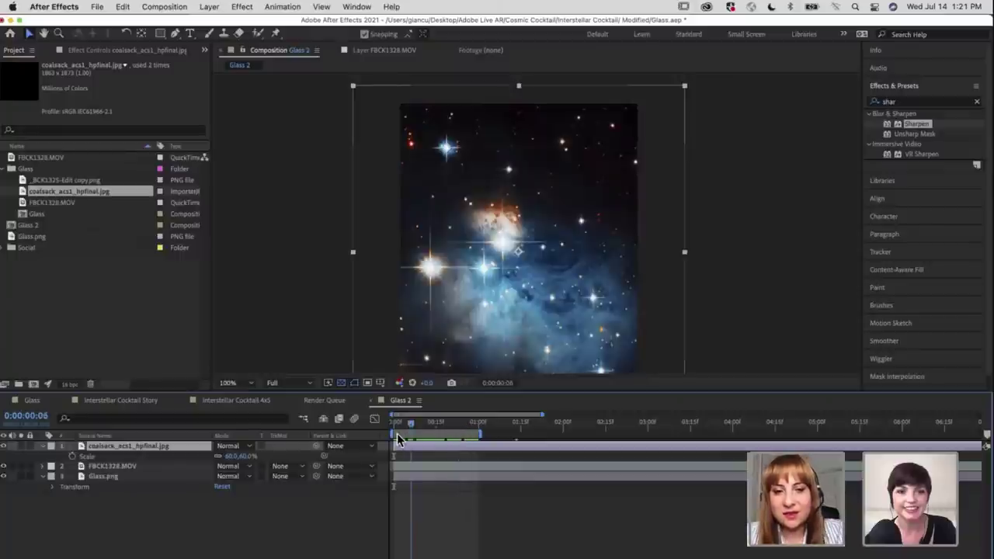
{"action": "left_click_drag", "start_coordinate": [397, 433], "coordinate": [389, 439]}
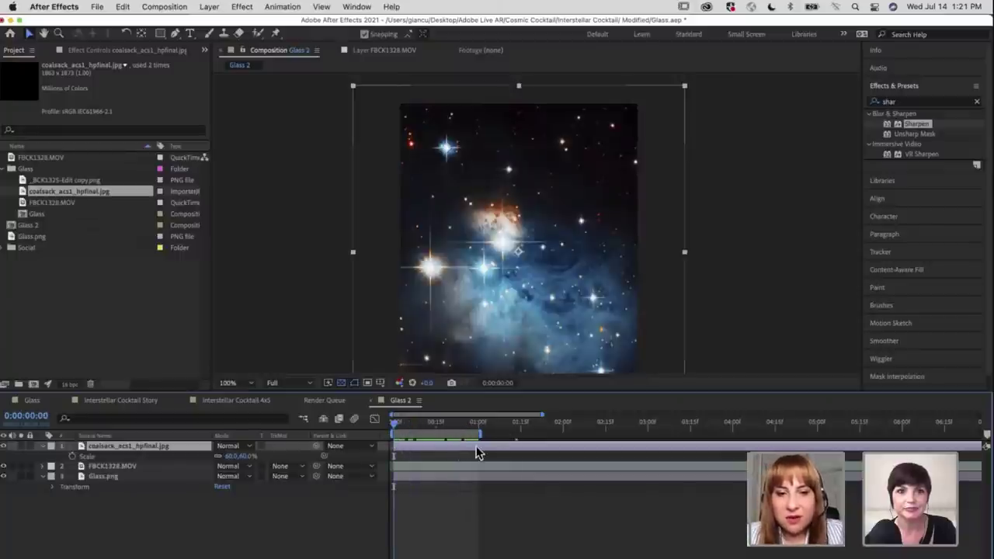
{"action": "key", "text": "space"}
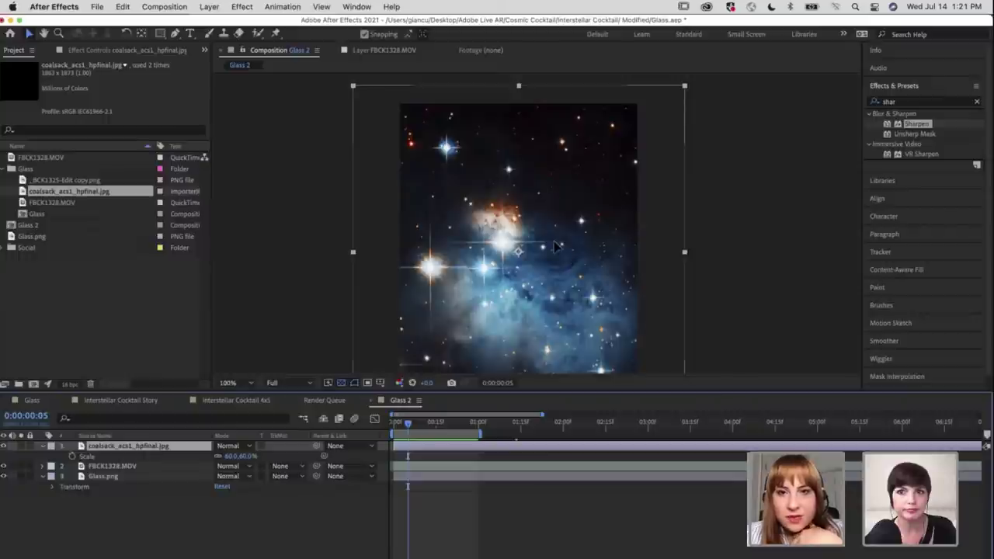
Shift the coalsack_acs1_hpfinal.jpg layer slightly up and to the left within the frame and return to the first frame
{"action": "left_click_drag", "start_coordinate": [555, 246], "coordinate": [531, 218]}
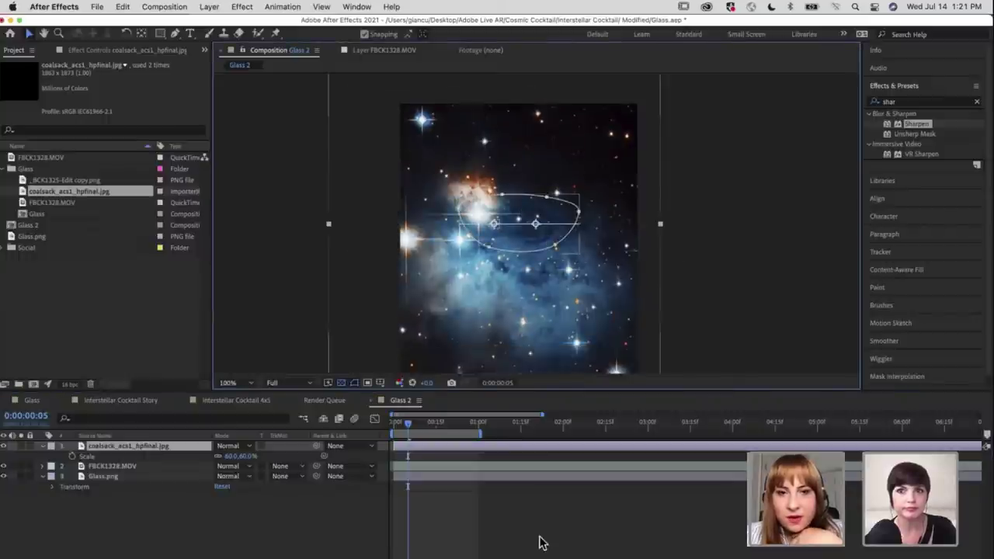
{"action": "left_click", "coordinate": [389, 425]}
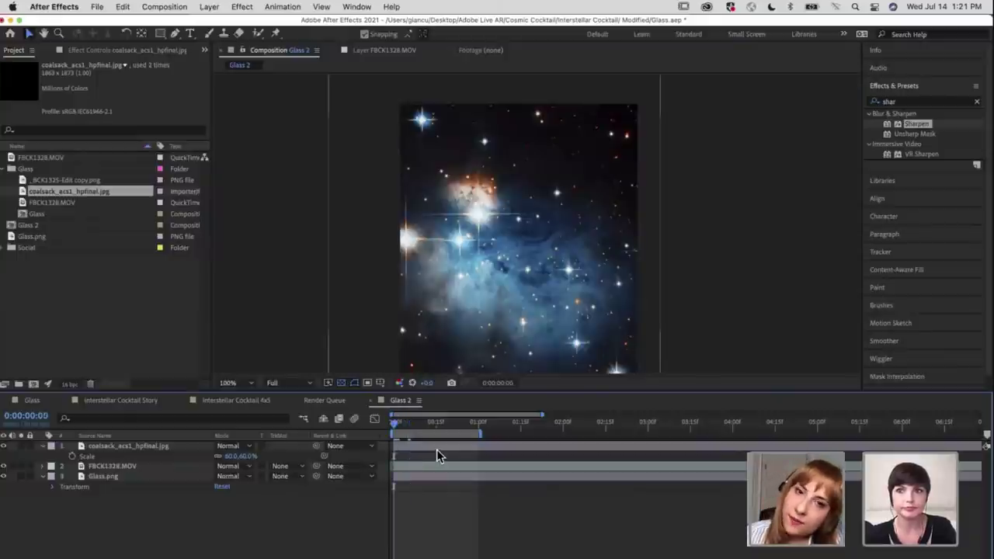
Activate the Pen tool, try Multiply, Overlay and Soft Light on the coalsack_acs1_hpfinal.jpg layer, and set its blend mode to Hard Light
{"action": "left_click", "coordinate": [174, 34]}
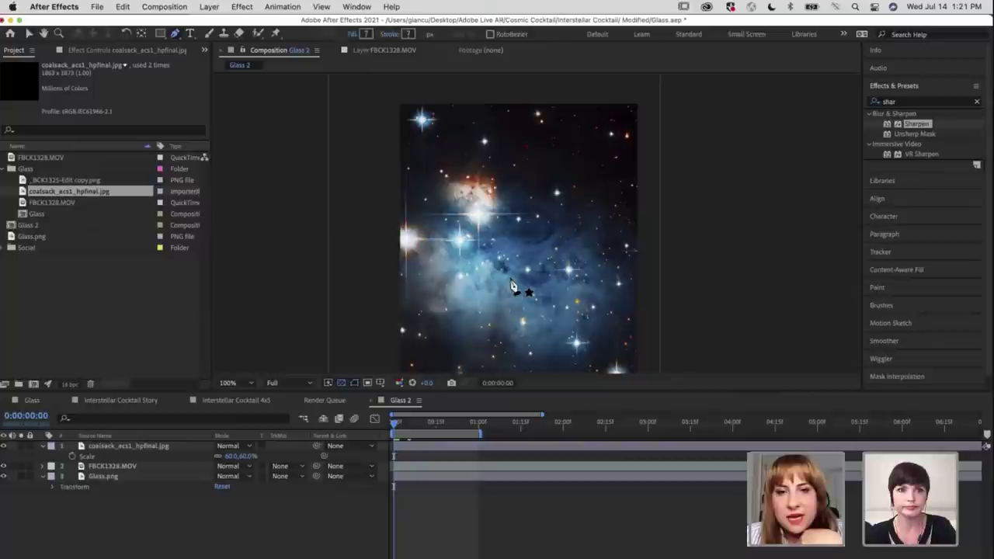
{"action": "left_click", "coordinate": [245, 449]}
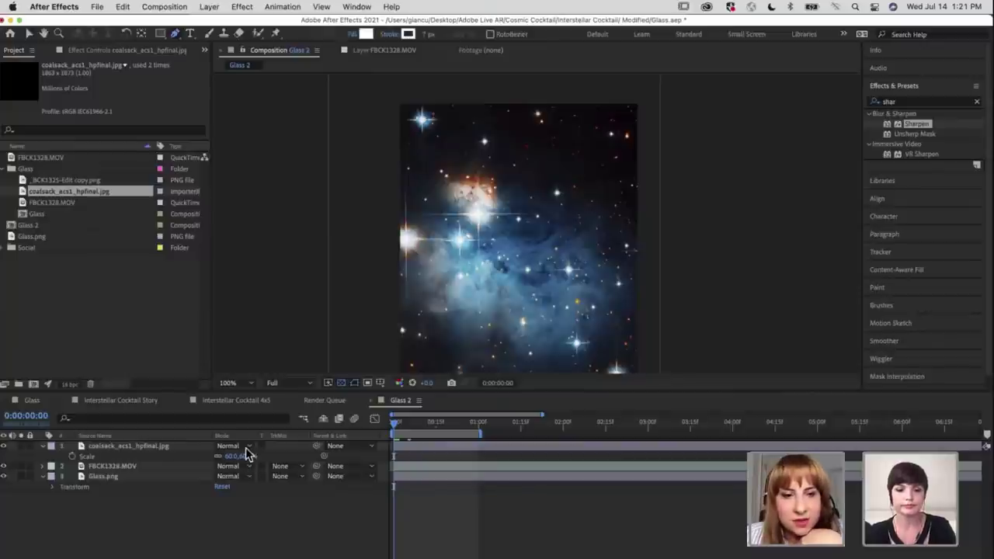
{"action": "right_click", "coordinate": [254, 107]}
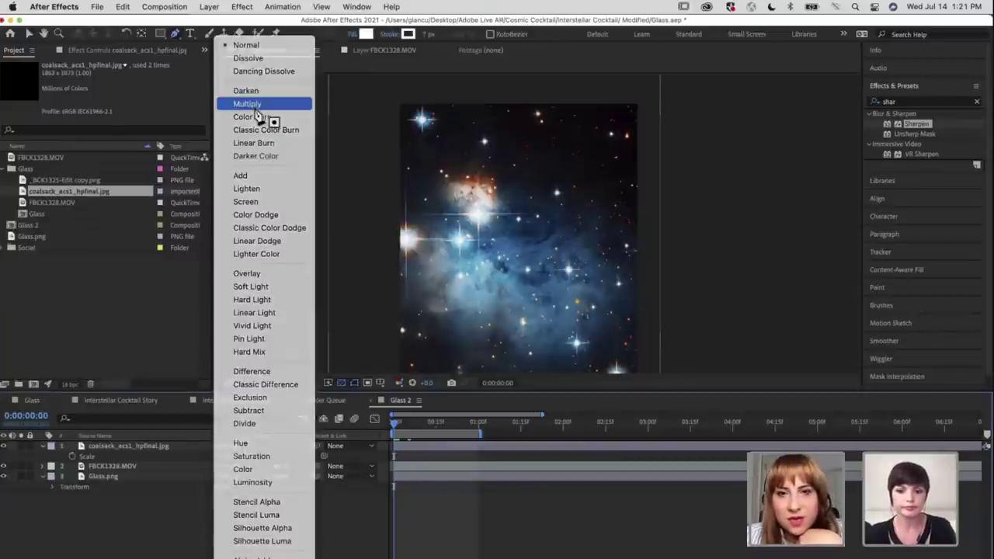
{"action": "left_click", "coordinate": [256, 108]}
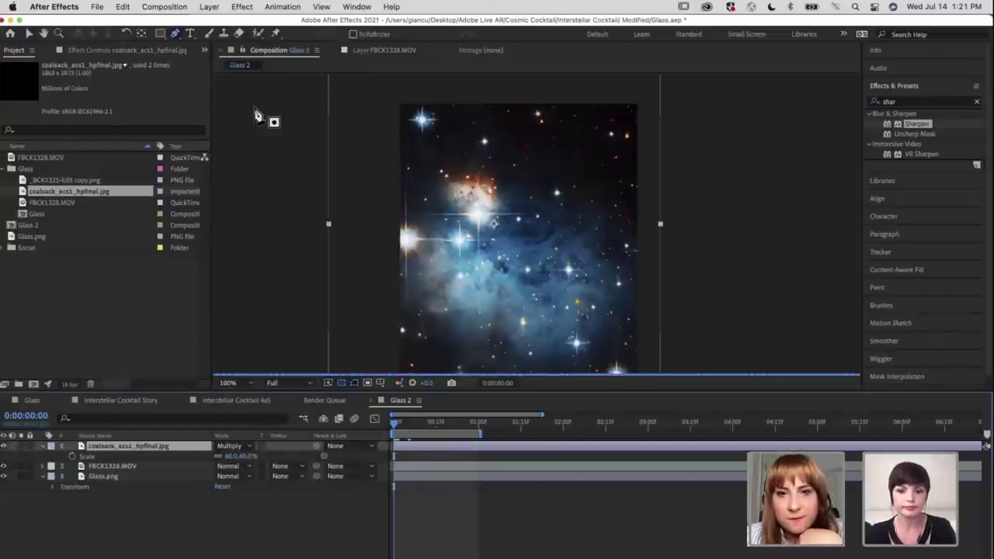
{"action": "left_click", "coordinate": [231, 448]}
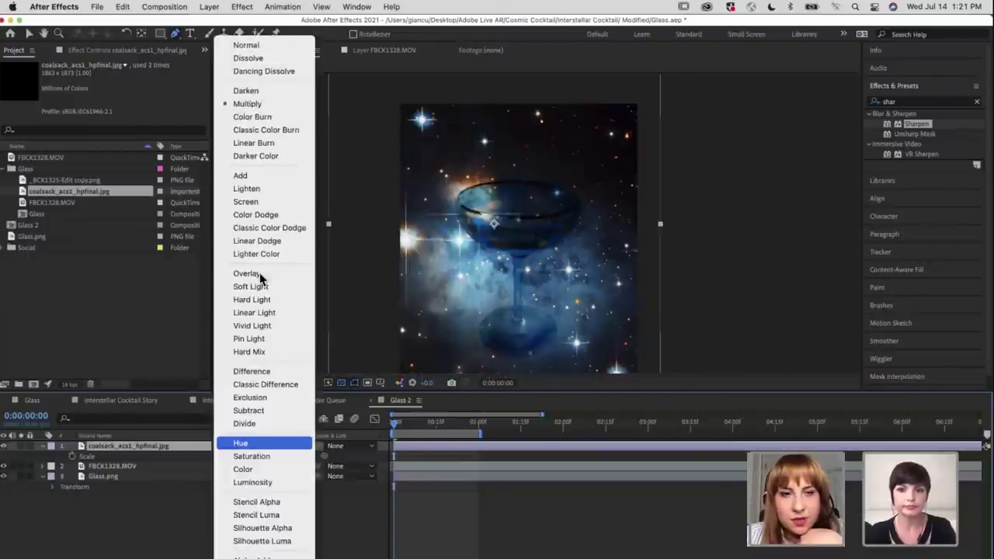
{"action": "left_click", "coordinate": [260, 276]}
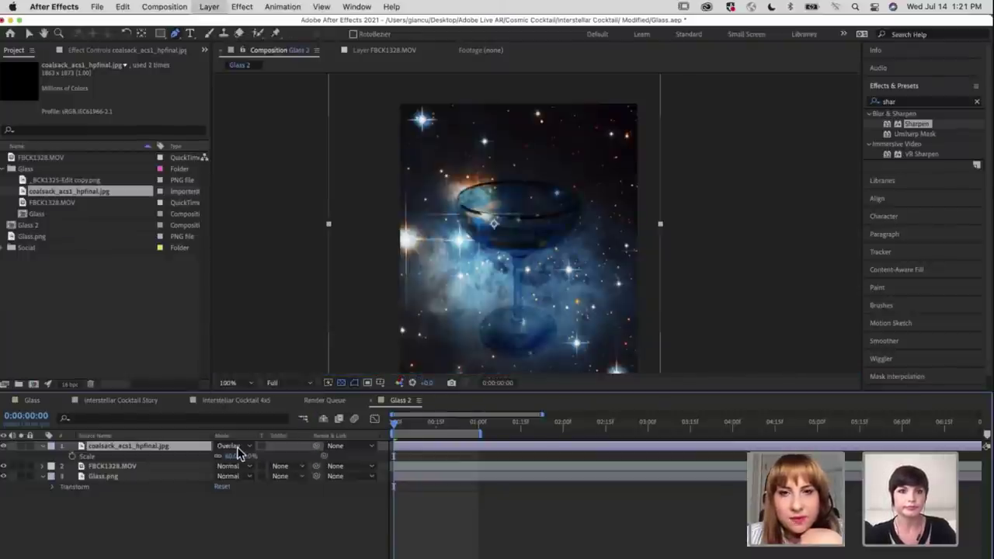
{"action": "left_click", "coordinate": [231, 445]}
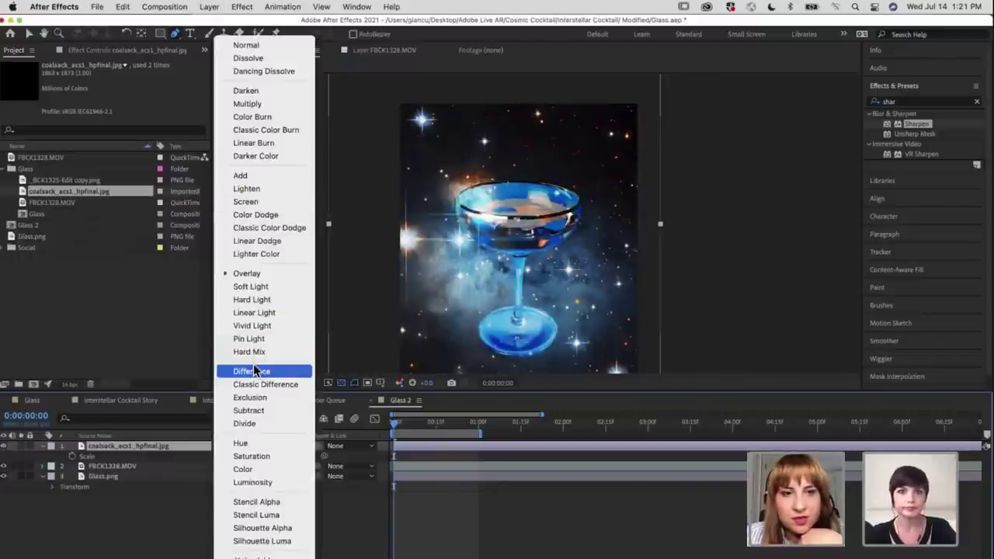
{"action": "left_click", "coordinate": [251, 287]}
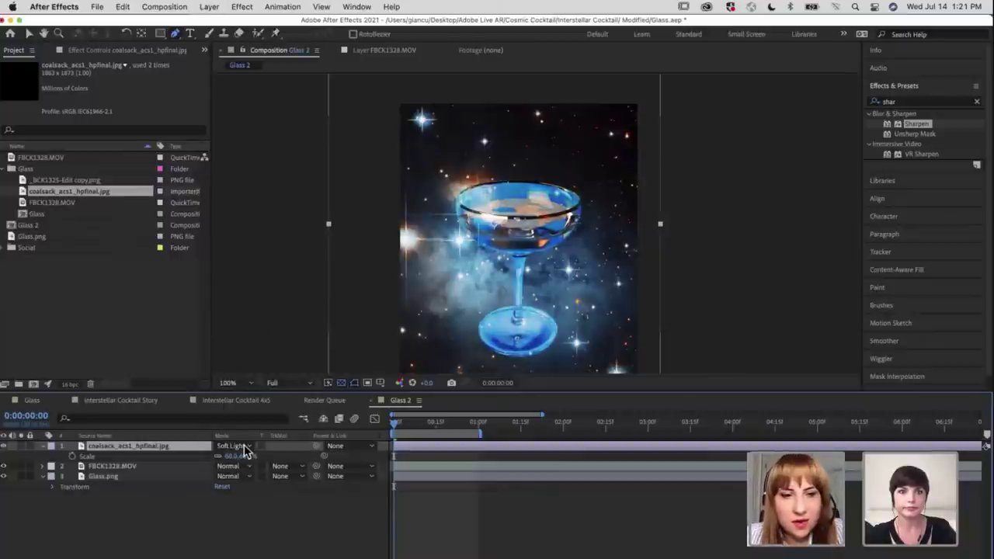
{"action": "left_click", "coordinate": [233, 446]}
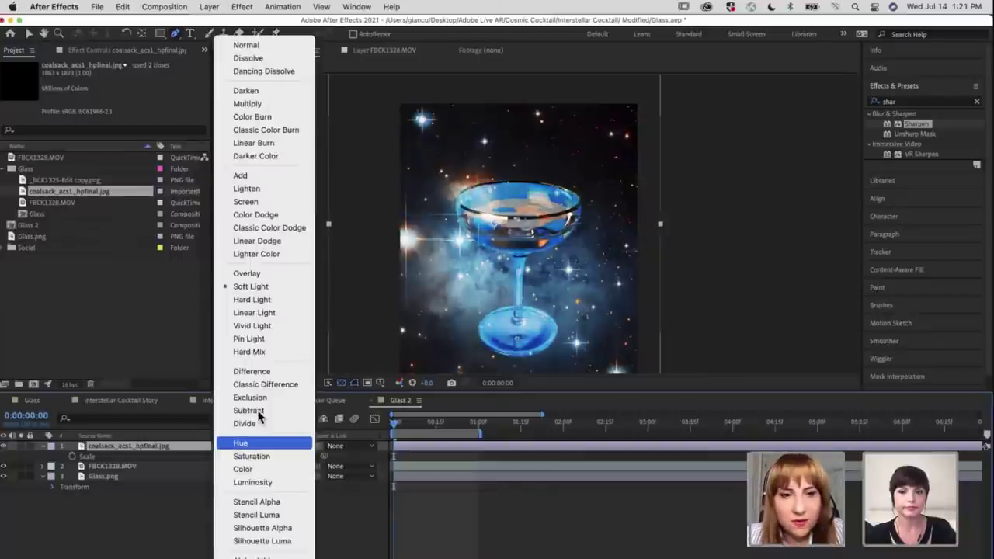
{"action": "left_click", "coordinate": [264, 299]}
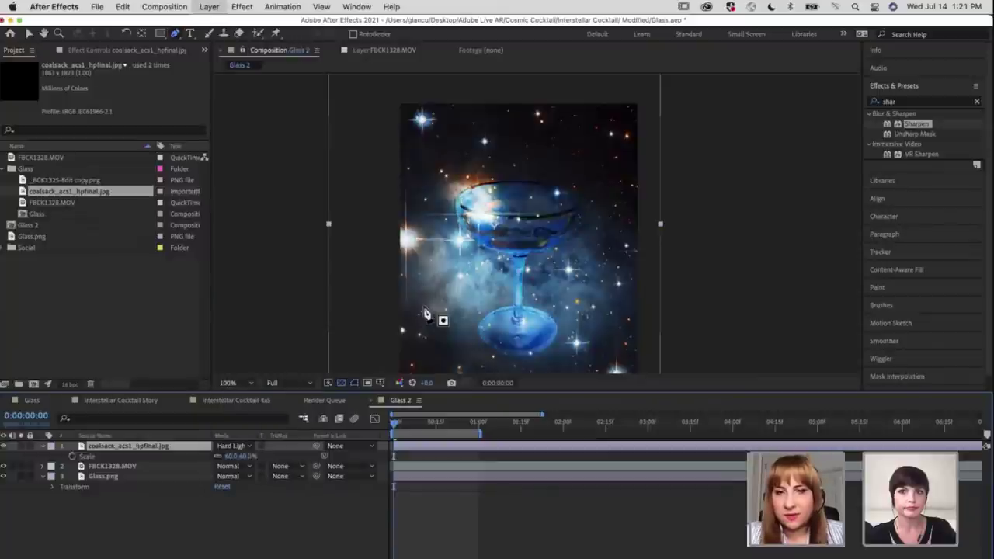
Draw a closed Pen tool mask around the glass's rim opening on the coalsack_acs1_hpfinal.jpg layer, then deselect it
{"action": "key", "text": "period"}
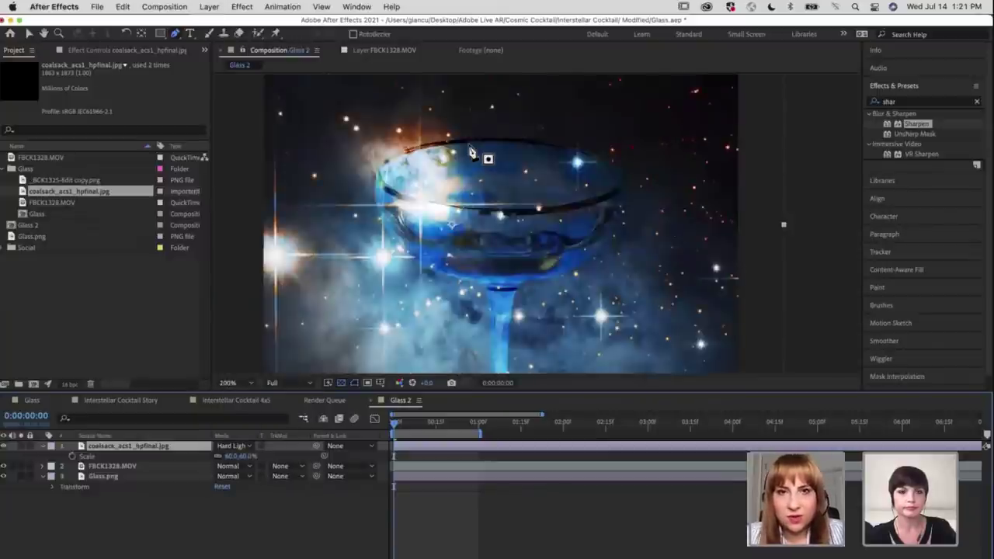
{"action": "left_click", "coordinate": [469, 143]}
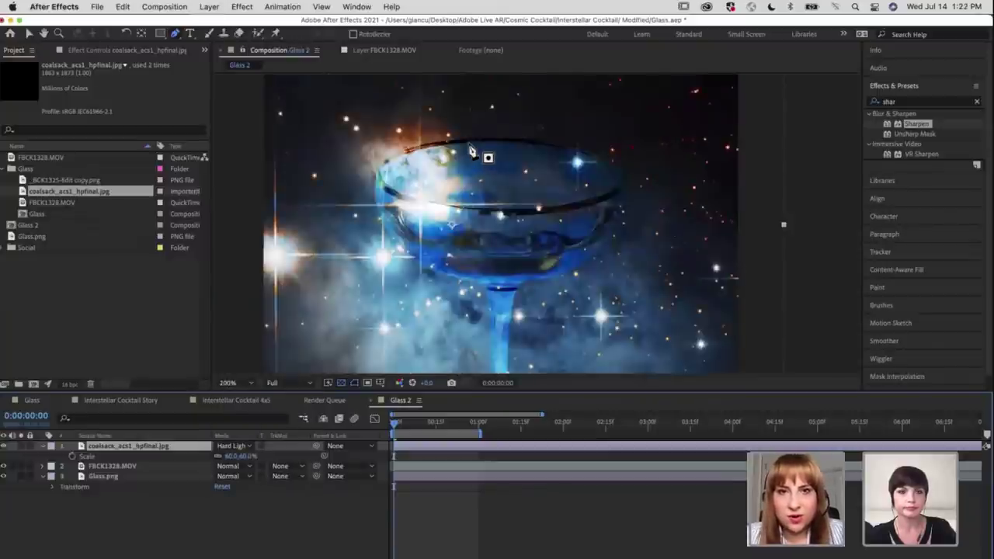
{"action": "left_click", "coordinate": [383, 170]}
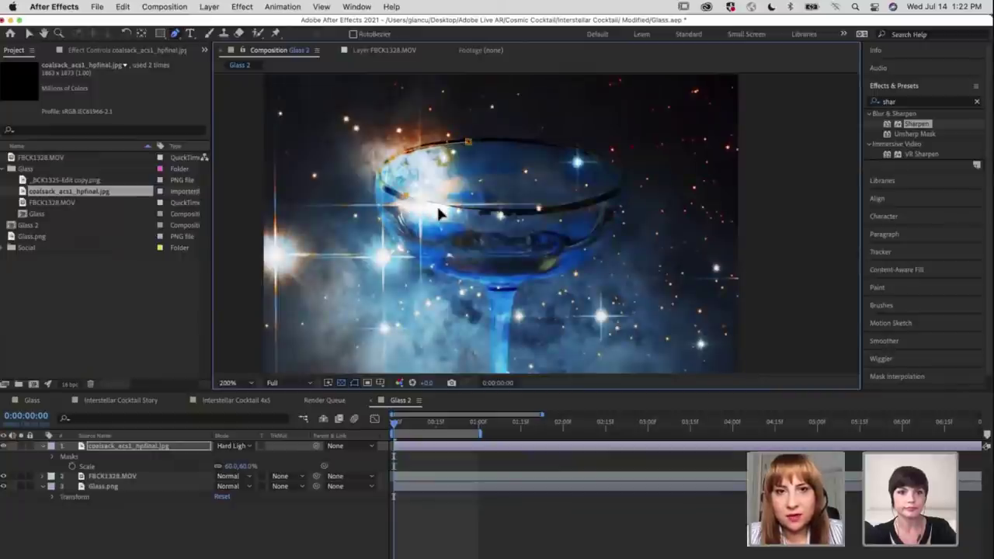
{"action": "left_click", "coordinate": [538, 208]}
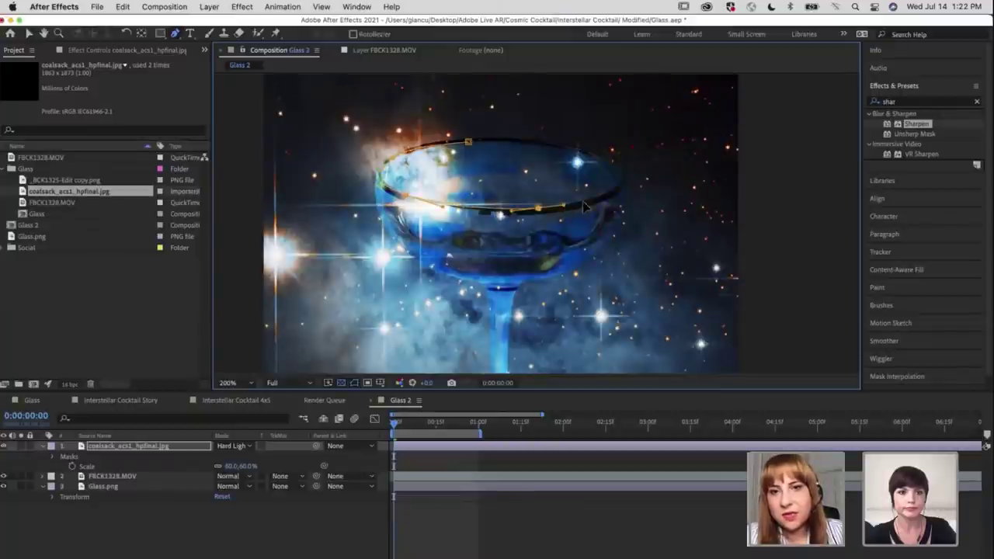
{"action": "left_click", "coordinate": [582, 203]}
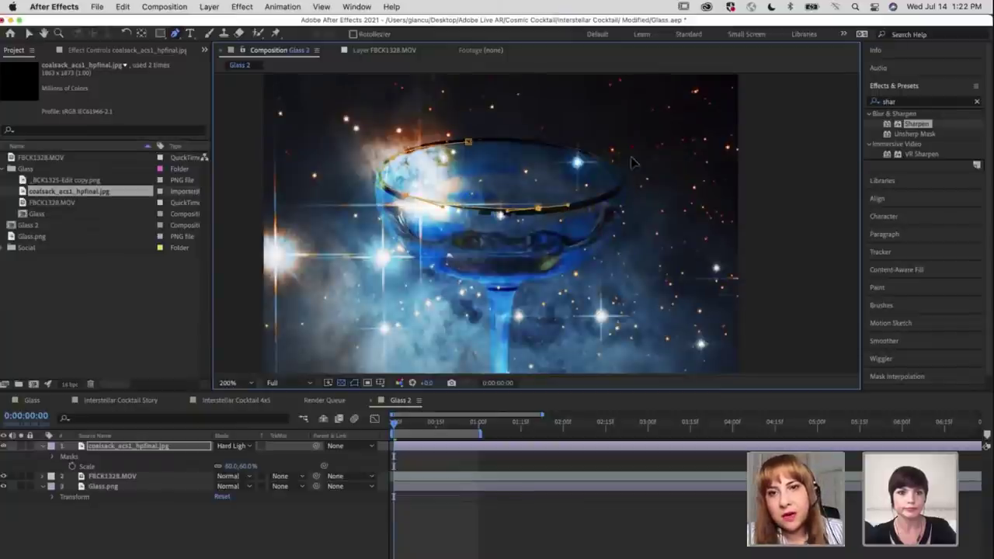
{"action": "left_click", "coordinate": [622, 178]}
{"action": "left_click", "coordinate": [630, 157]}
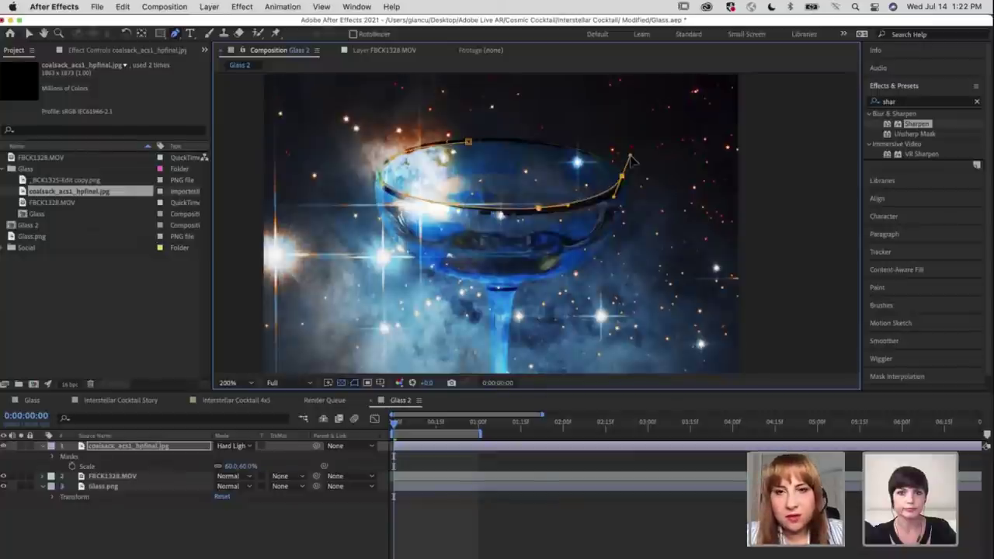
{"action": "left_click", "coordinate": [509, 143]}
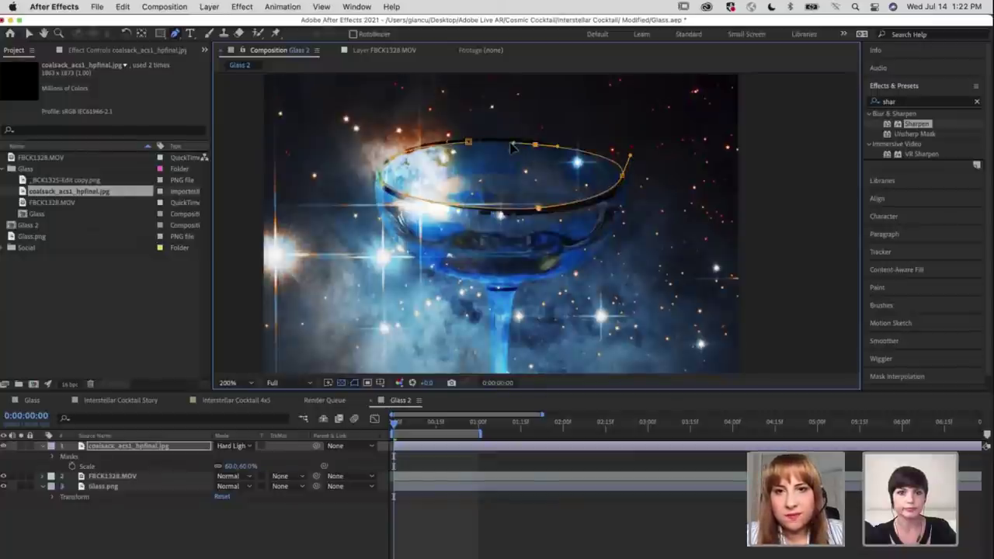
{"action": "left_click", "coordinate": [468, 143]}
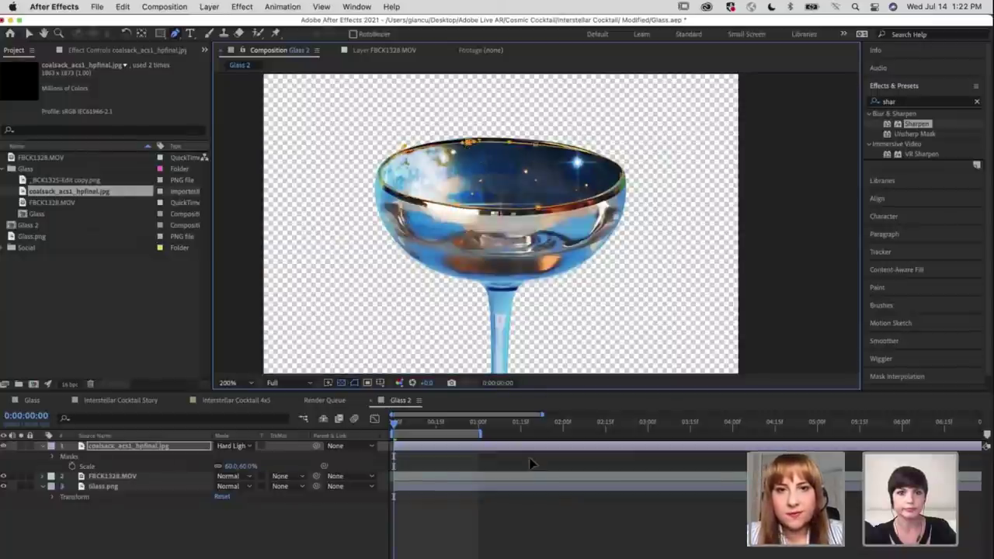
{"action": "key", "text": "F2"}
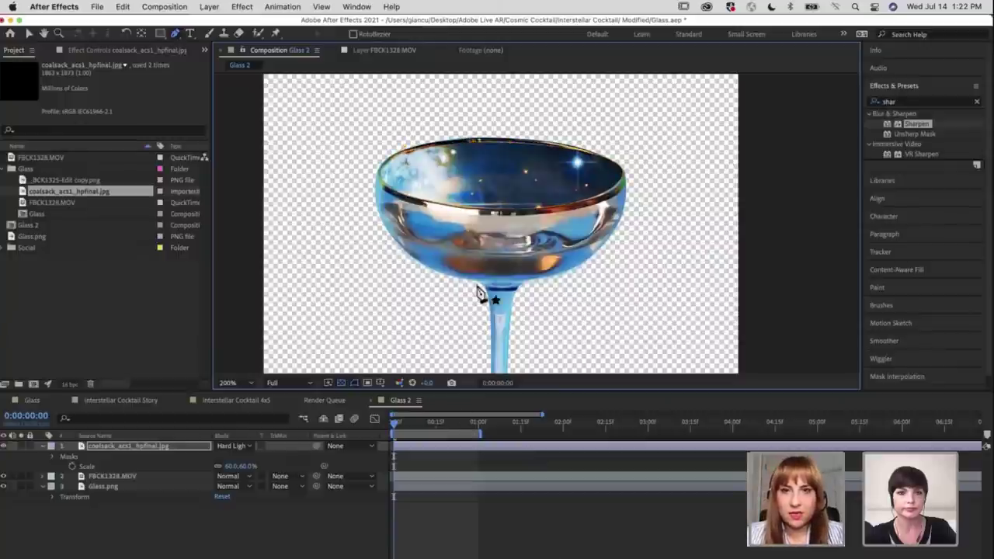
{"action": "key", "text": "comma"}
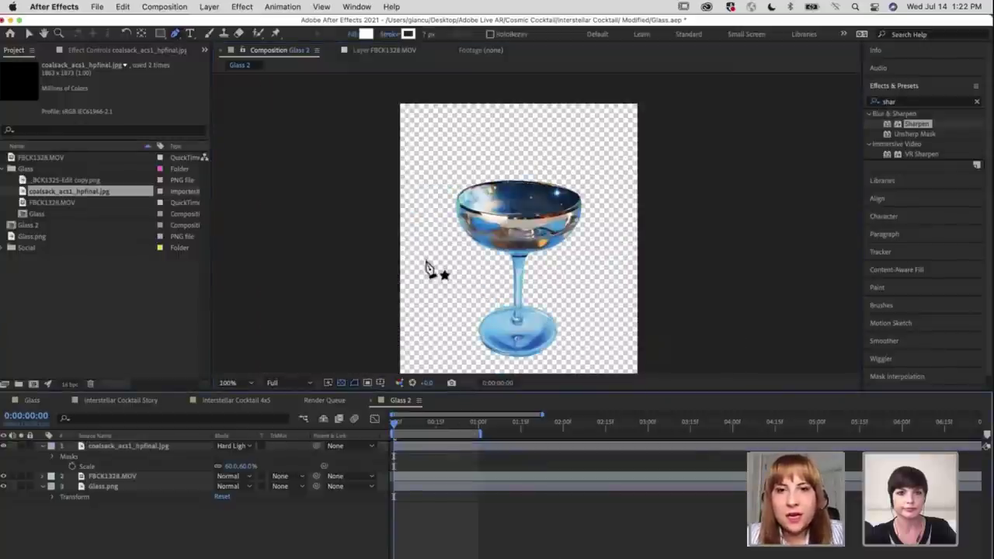
At frame 0:00:00:11, shift the coalsack_acs1_hpfinal.jpg image far to the left inside its rim mask with the Pan Behind tool
{"action": "left_click", "coordinate": [425, 422]}
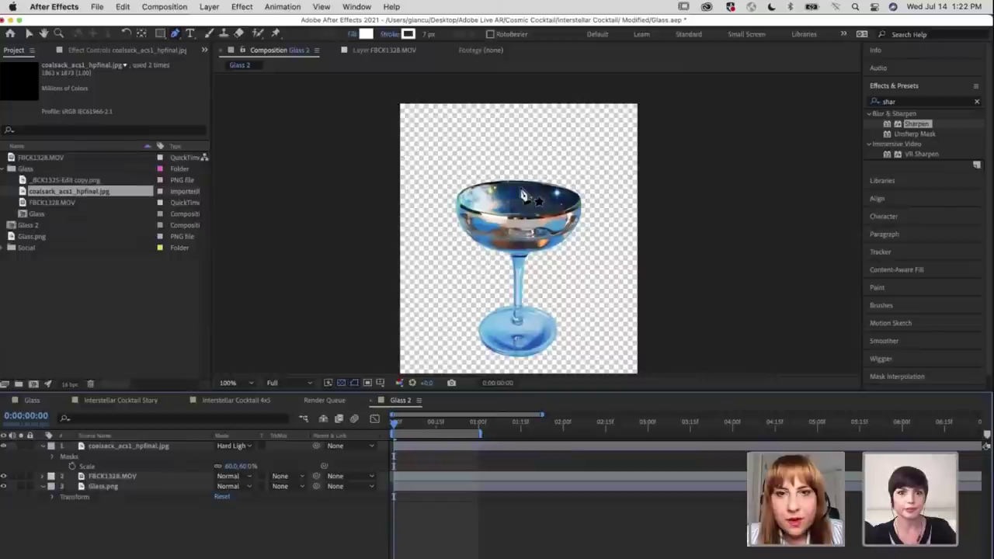
{"action": "left_click", "coordinate": [28, 34]}
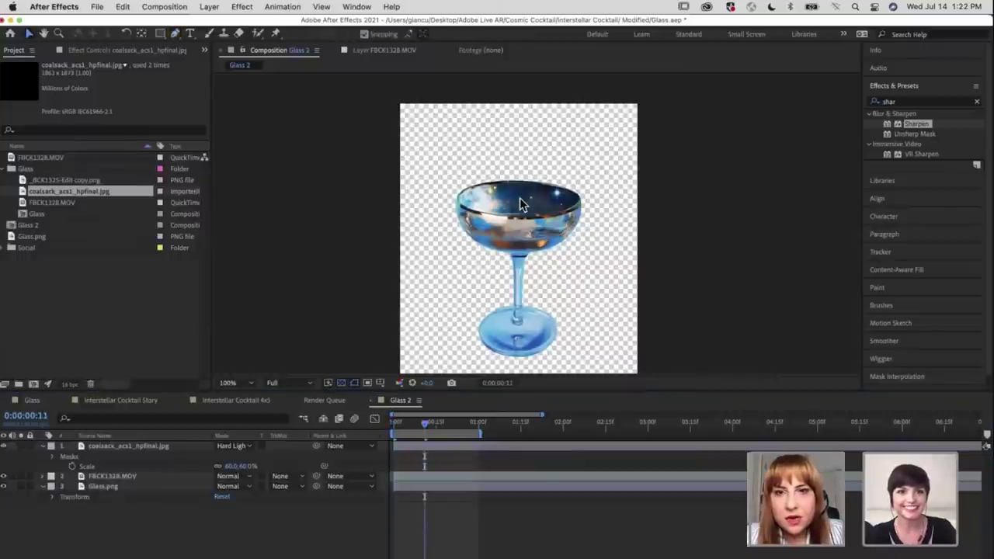
{"action": "left_click", "coordinate": [519, 204]}
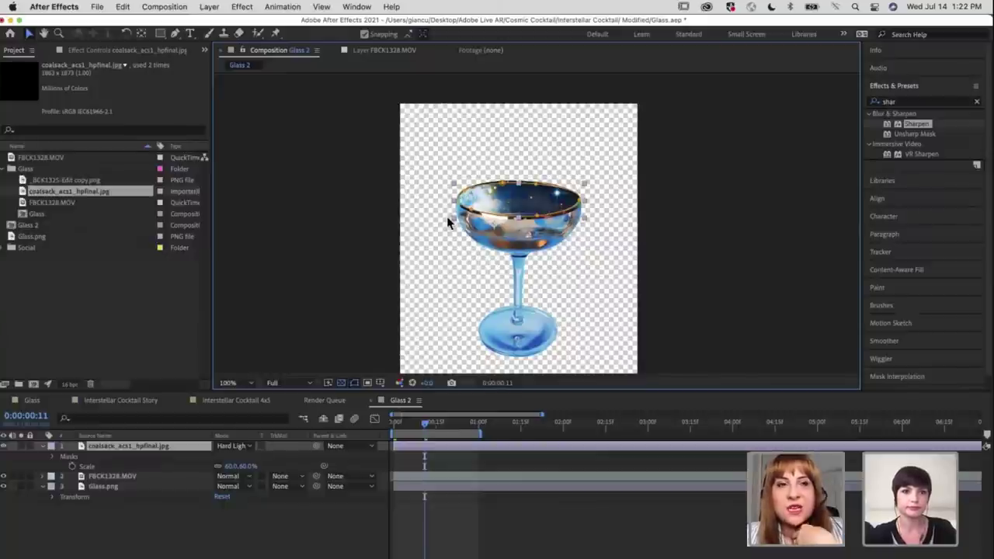
{"action": "left_click", "coordinate": [178, 49]}
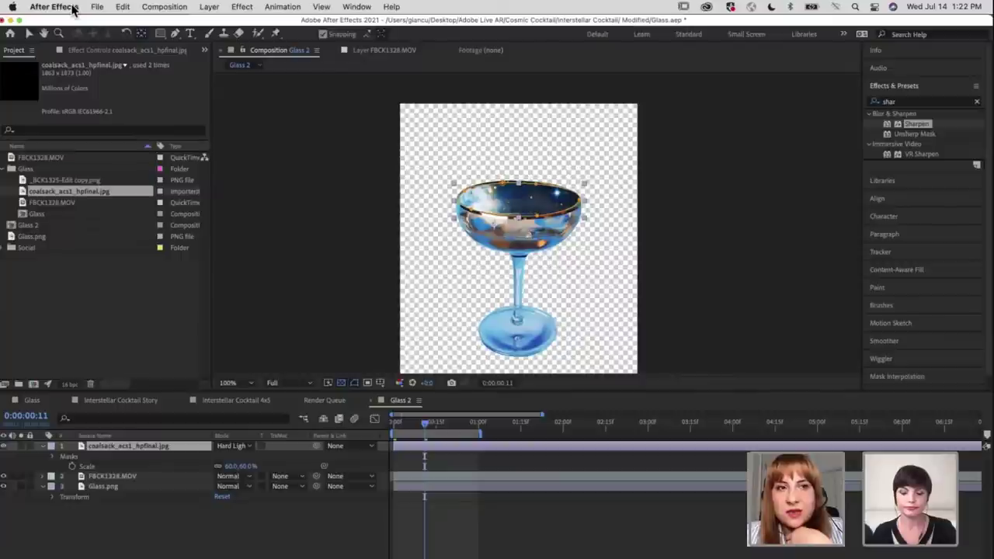
{"action": "left_click", "coordinate": [141, 36]}
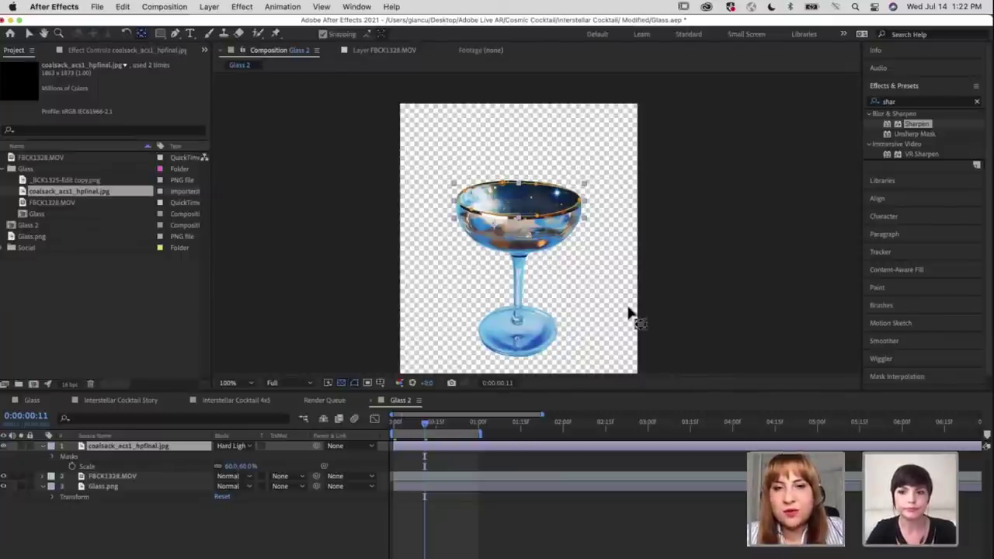
{"action": "left_click_drag", "start_coordinate": [533, 211], "coordinate": [388, 215]}
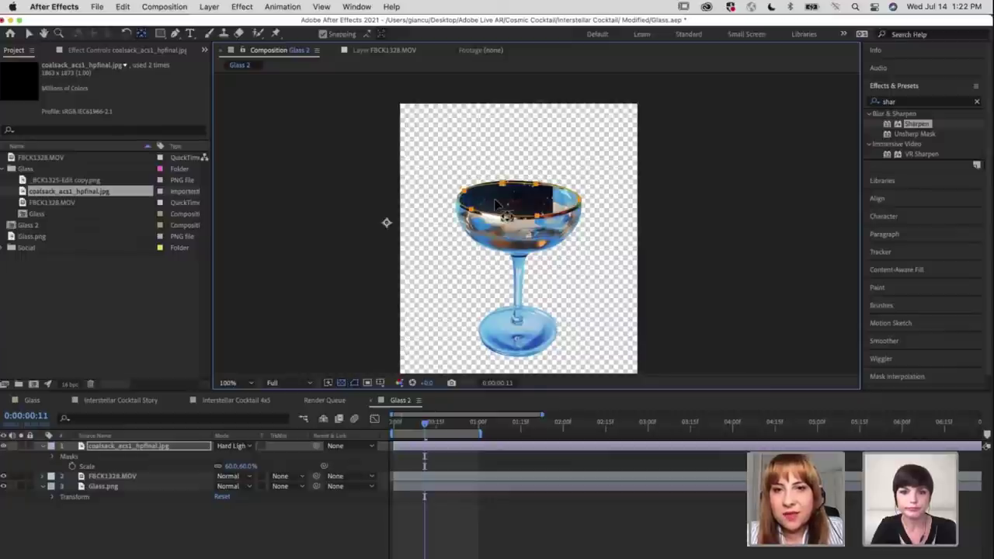
Reposition the space image behind the rim mask until a bright star sits in the middle of the glass opening
{"action": "key", "text": "ctrl+z"}
{"action": "key", "text": "ctrl+z"}
{"action": "key", "text": "ctrl+z"}
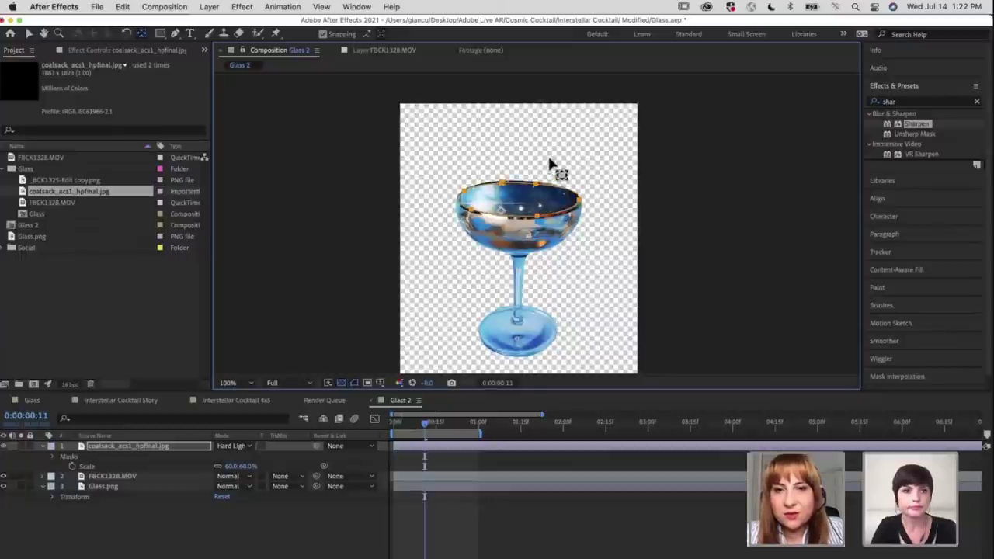
{"action": "key", "text": "ctrl+z"}
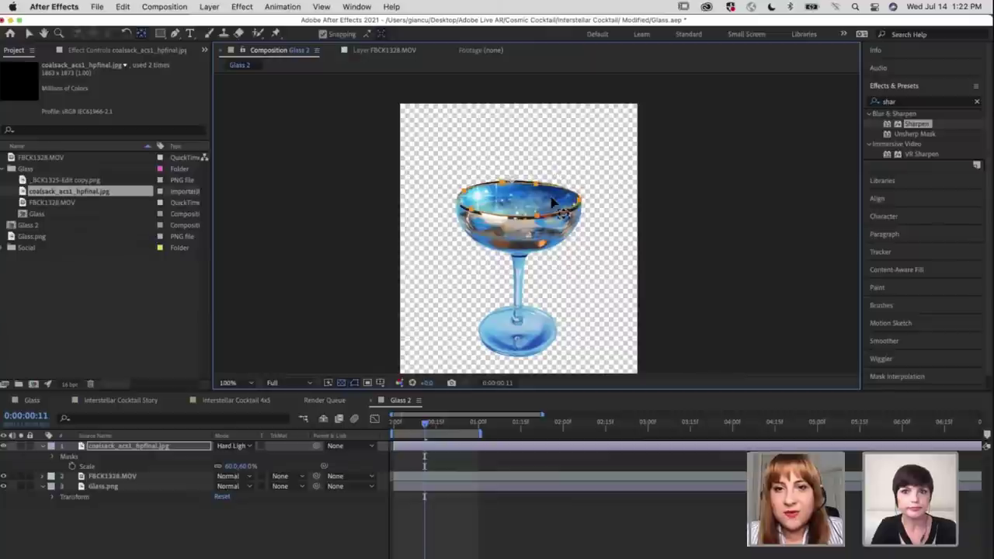
{"action": "key", "text": "ctrl+z"}
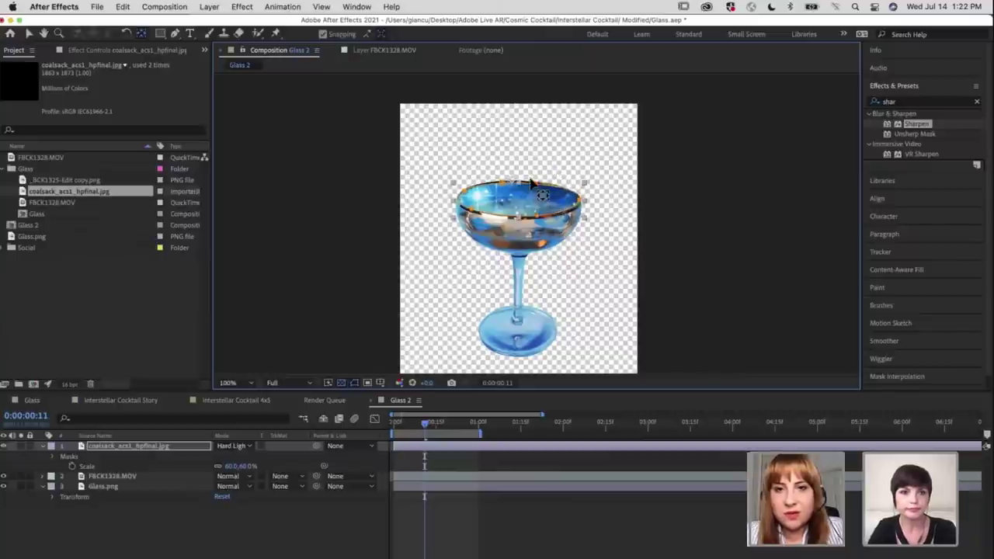
{"action": "key", "text": "ctrl+z"}
{"action": "key", "text": "ctrl+z"}
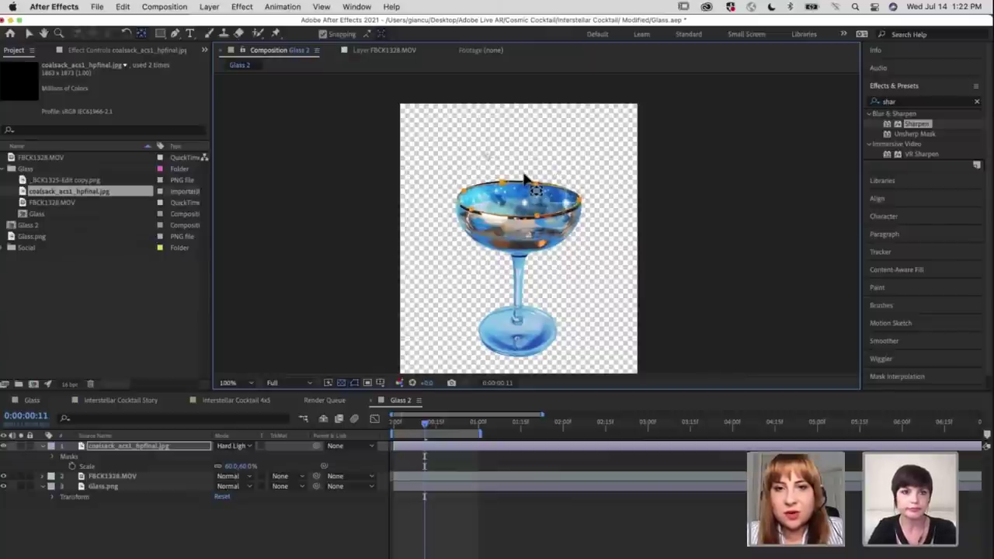
{"action": "key", "text": "ctrl+z"}
{"action": "key", "text": "ctrl+z"}
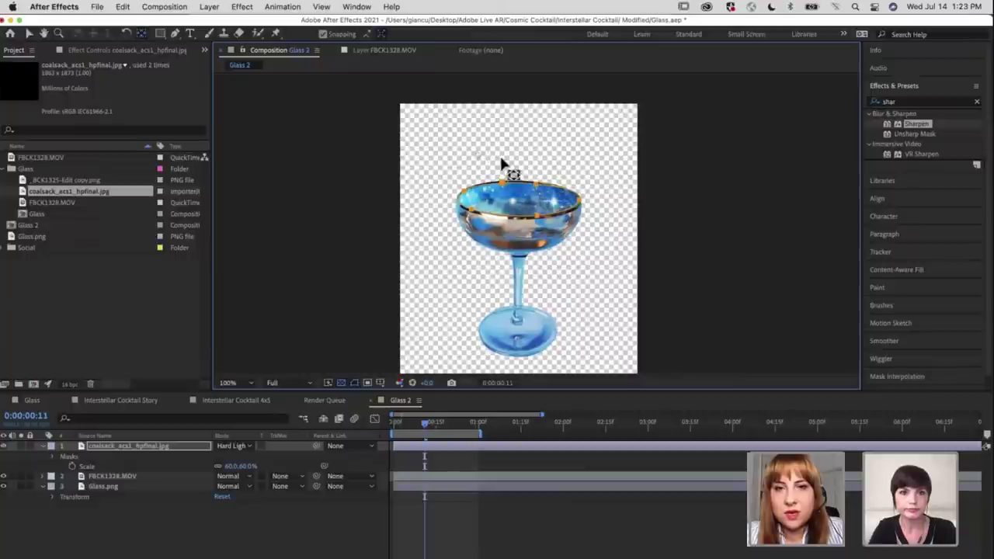
{"action": "key", "text": "ctrl+z"}
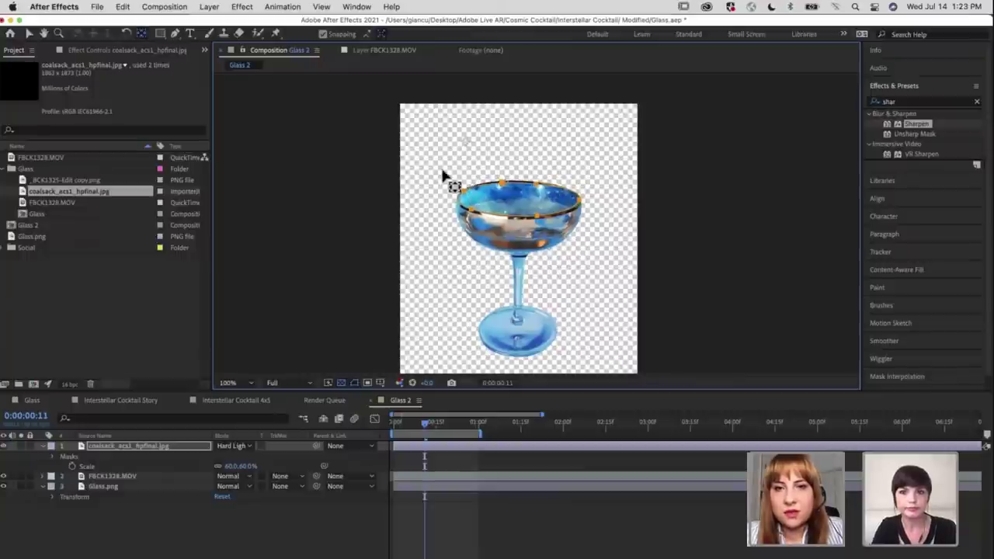
{"action": "key", "text": "ctrl+z"}
{"action": "key", "text": "ctrl+z"}
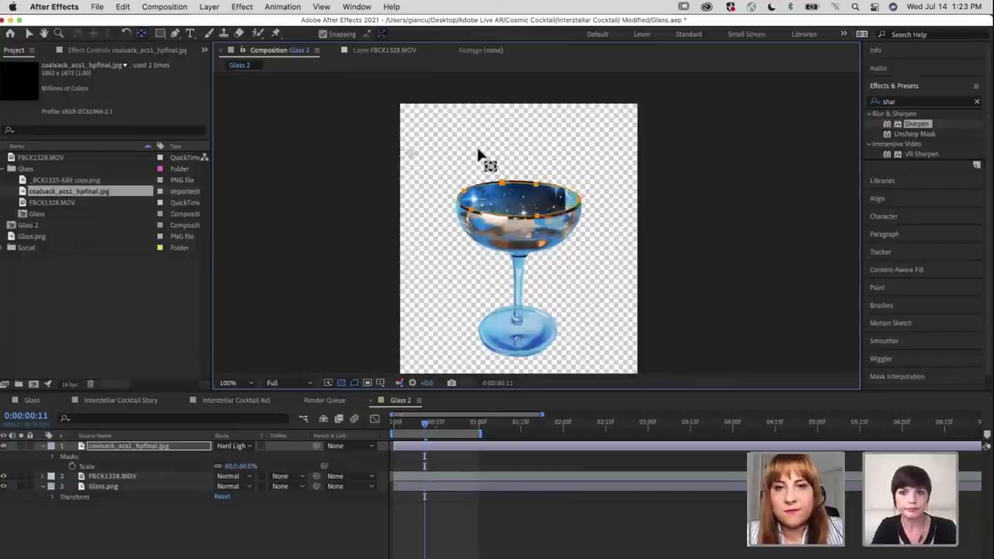
{"action": "key", "text": "ctrl+z"}
{"action": "key", "text": "ctrl+z"}
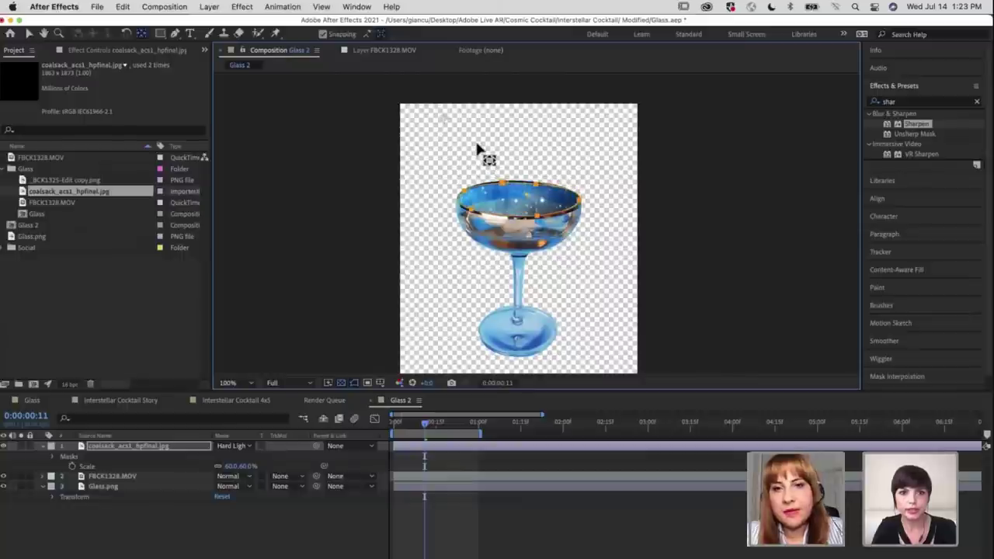
{"action": "key", "text": "ctrl+z"}
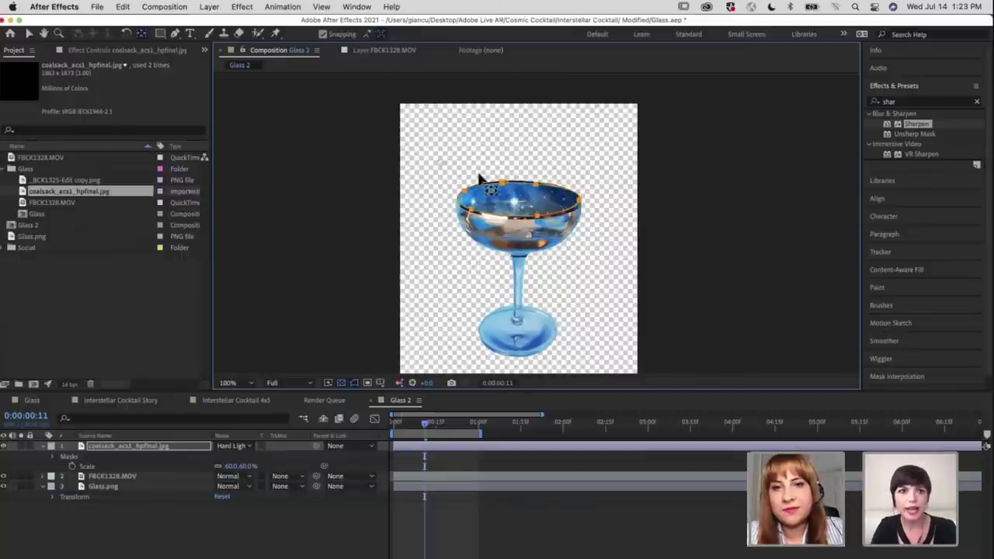
{"action": "key", "text": "ctrl+z"}
{"action": "key", "text": "ctrl+shift+z"}
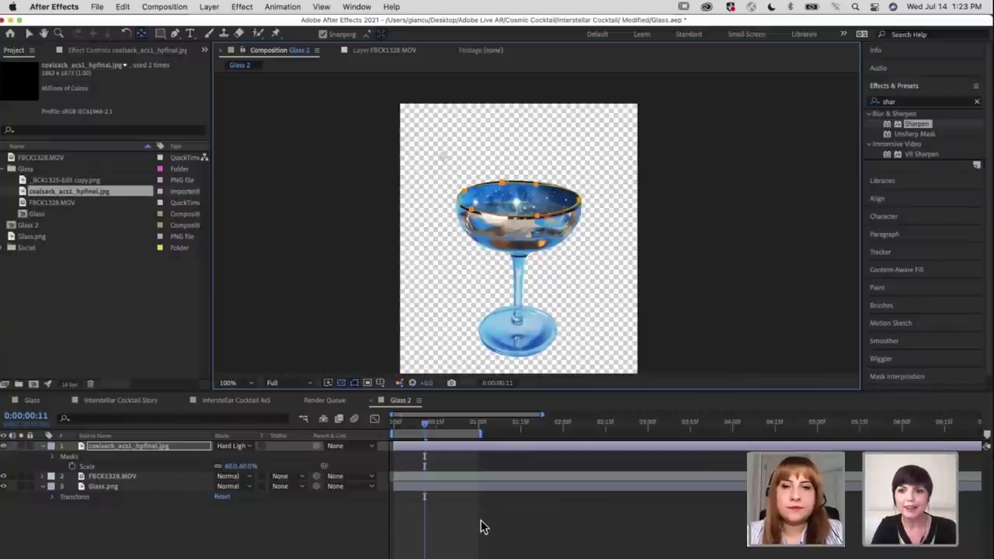
{"action": "key", "text": "ctrl+z"}
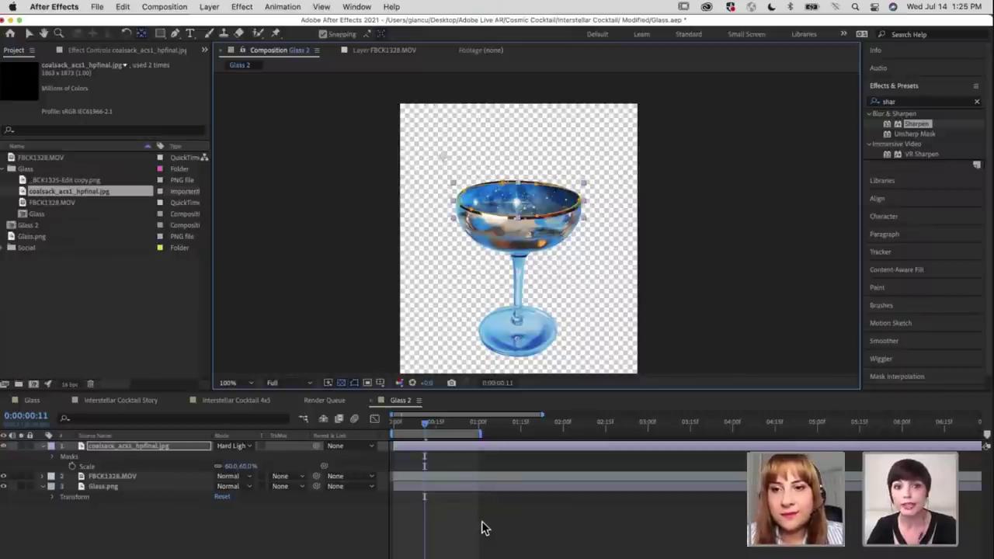
Preview Glass 2 from the first frame and inspect the masked space image in the glass up close
{"action": "left_click", "coordinate": [390, 423]}
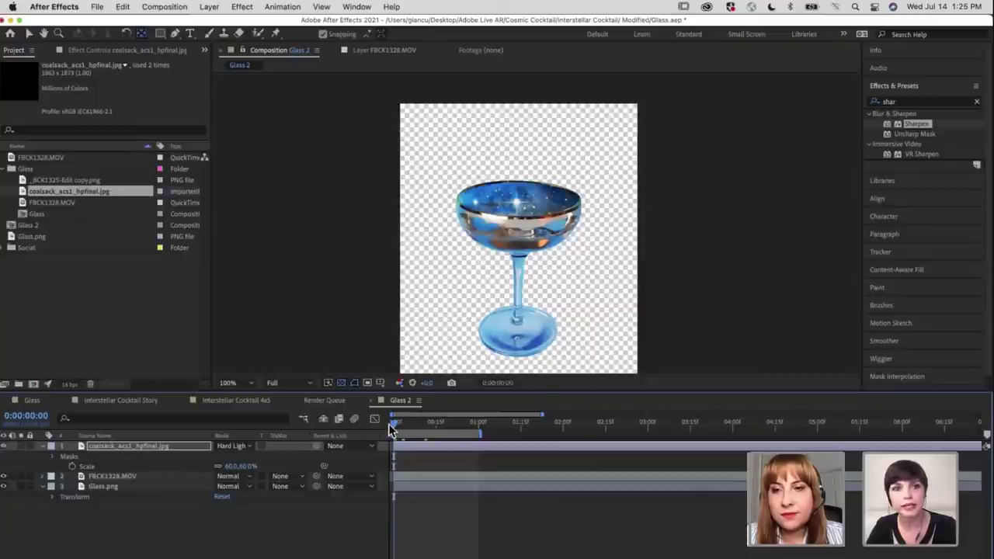
{"action": "key", "text": "space"}
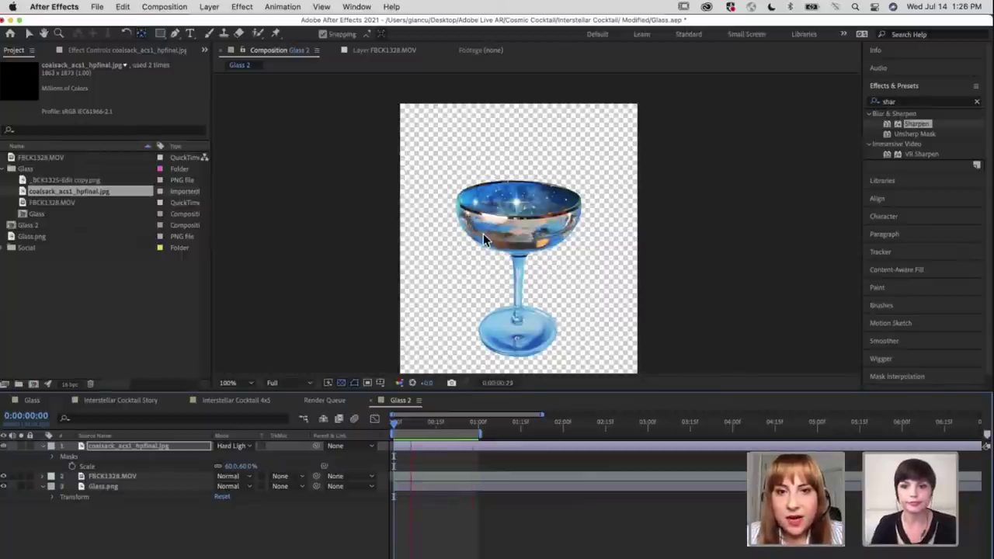
{"action": "key", "text": "period"}
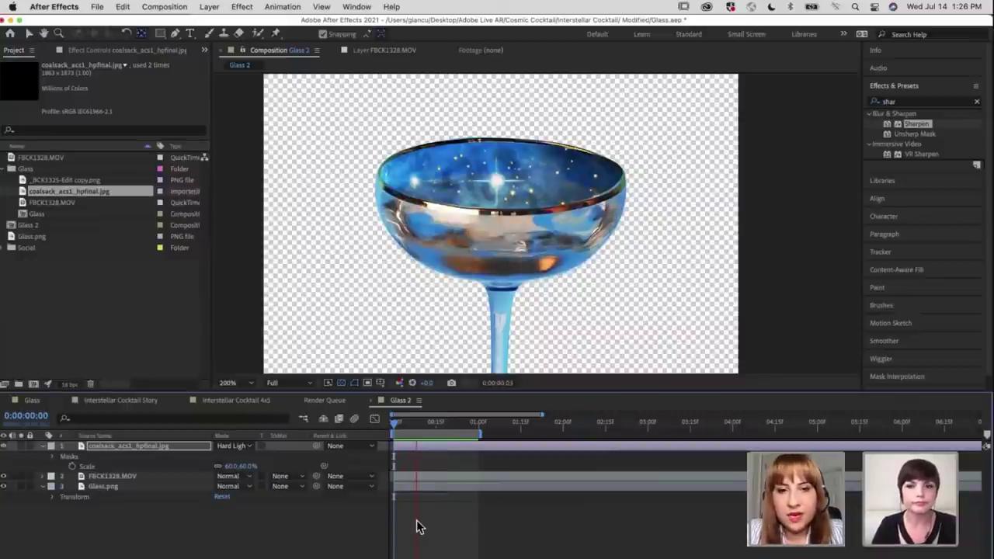
{"action": "key", "text": "space"}
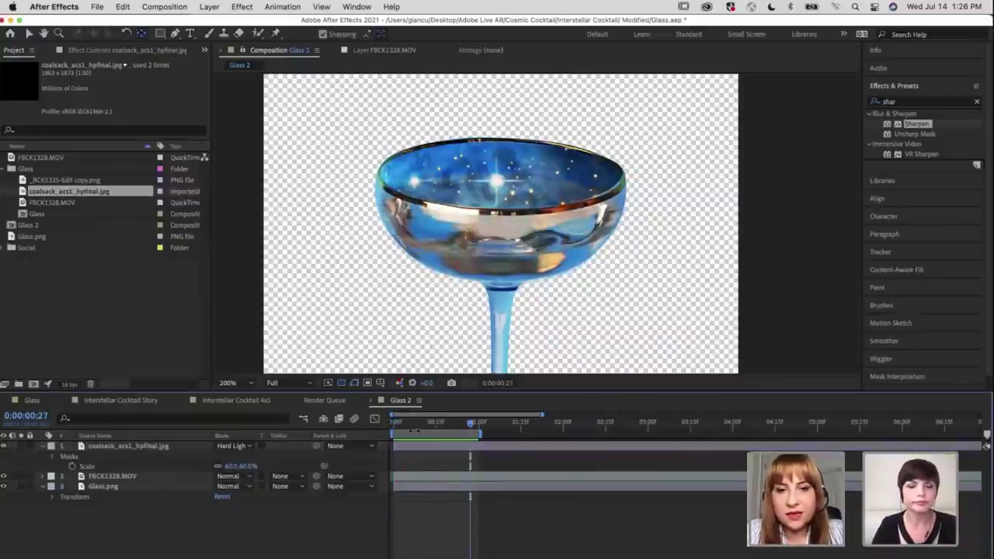
Search the effects for "rippl" and apply the Distort effect Ripple to the coalsack_acs1_hpfinal.jpg layer
{"action": "key", "text": "BackSpace"}
{"action": "key", "text": "BackSpace"}
{"action": "key", "text": "BackSpace"}
{"action": "key", "text": "BackSpace"}
{"action": "left_click", "coordinate": [919, 102]}
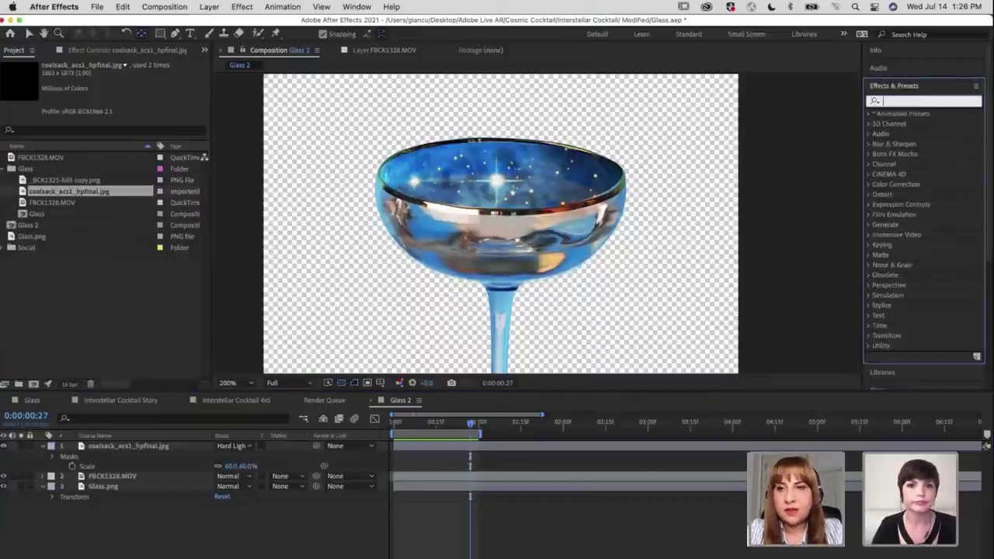
{"action": "type", "text": "rippl"}
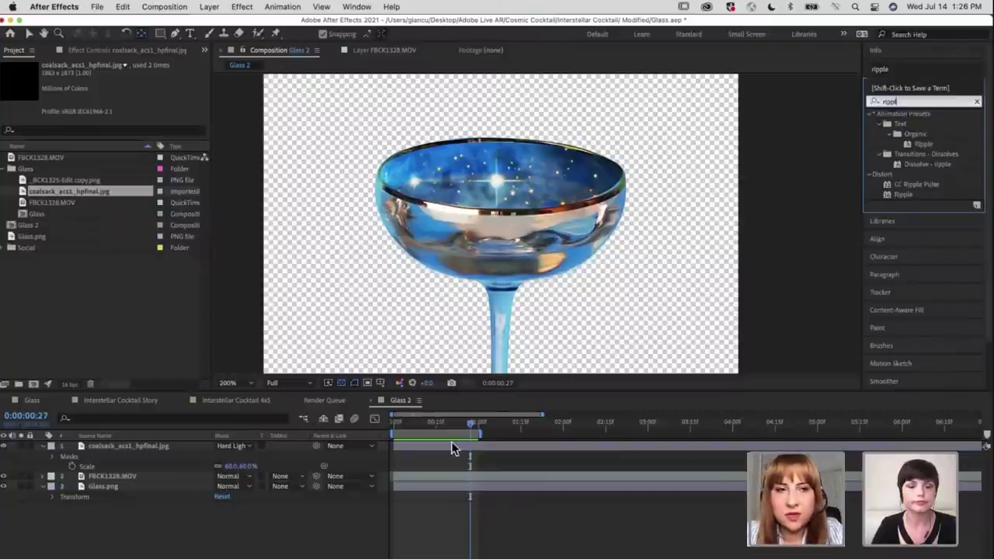
{"action": "left_click_drag", "start_coordinate": [451, 443], "coordinate": [451, 445]}
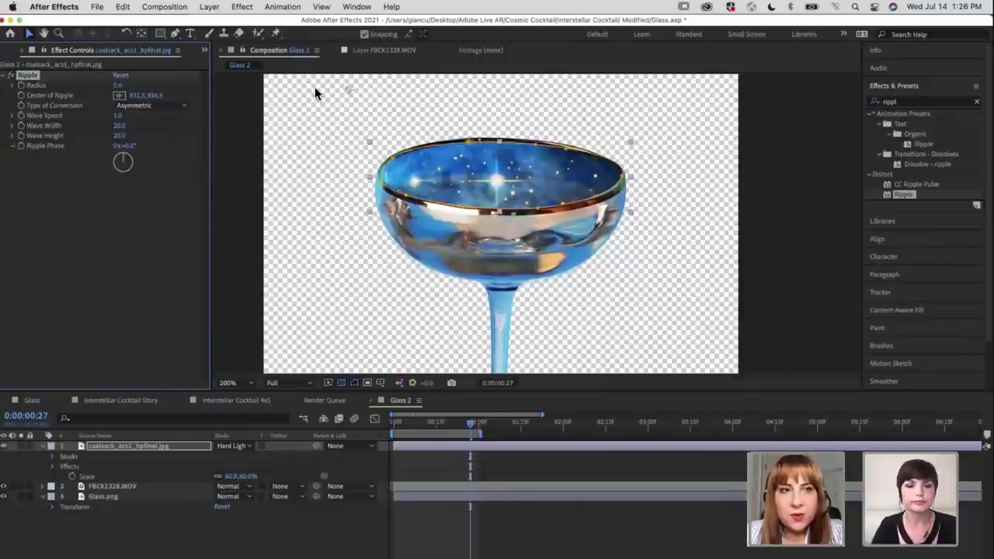
{"action": "left_click", "coordinate": [491, 173]}
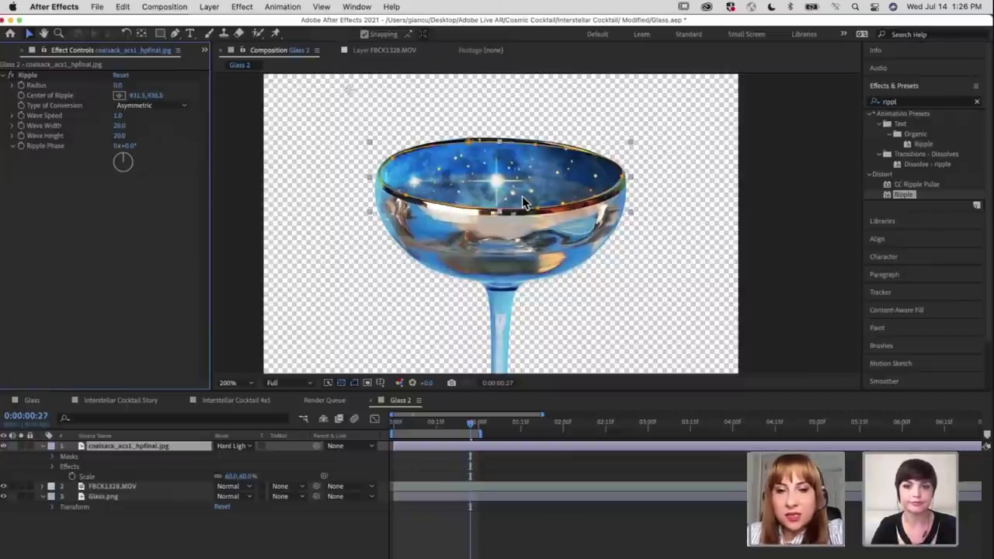
Set the Ripple's Radius to 100 and place its Center of Ripple just above the middle of the glass's back rim
{"action": "left_click", "coordinate": [117, 85]}
{"action": "type", "text": "61"}
{"action": "key", "text": "Return"}
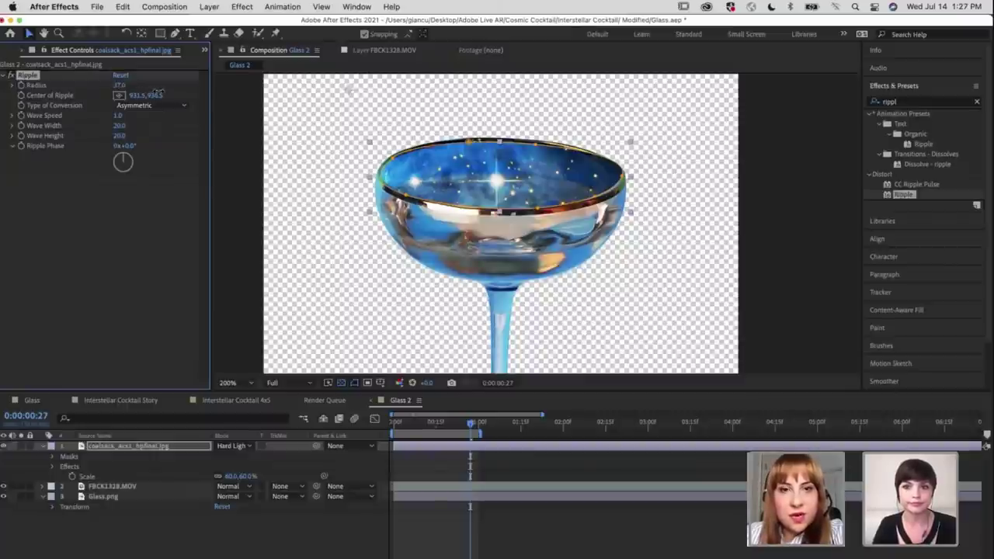
{"action": "left_click_drag", "start_coordinate": [165, 91], "coordinate": [193, 92]}
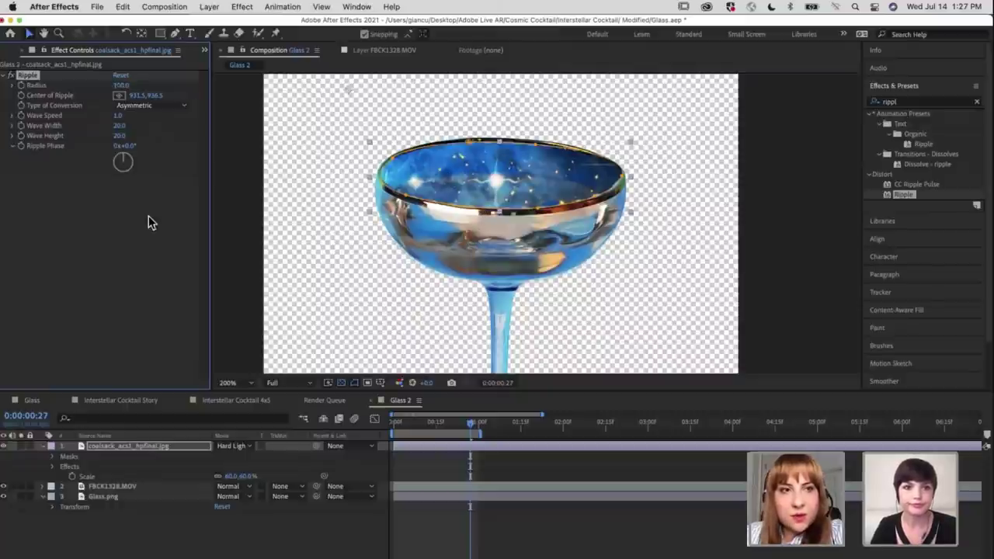
{"action": "left_click", "coordinate": [118, 95]}
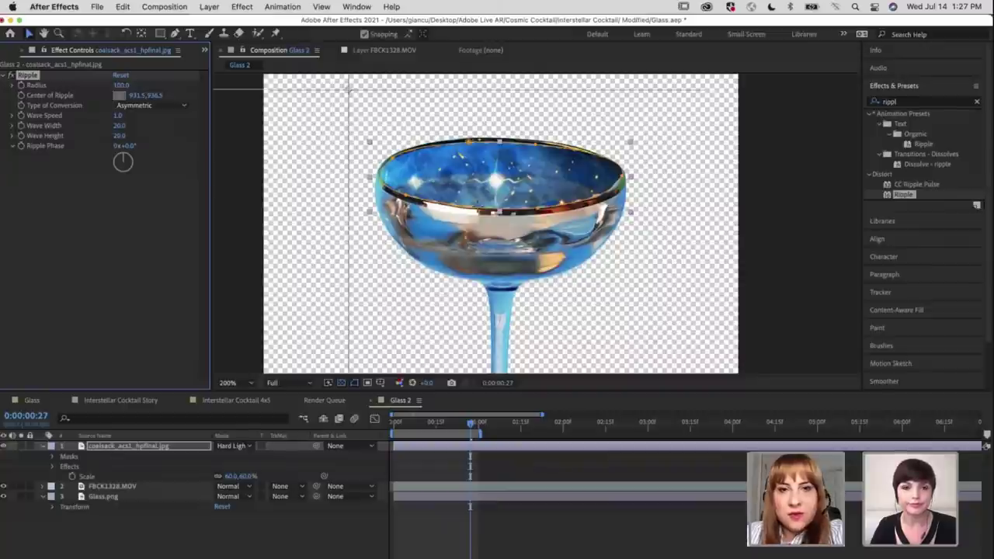
{"action": "left_click", "coordinate": [493, 82]}
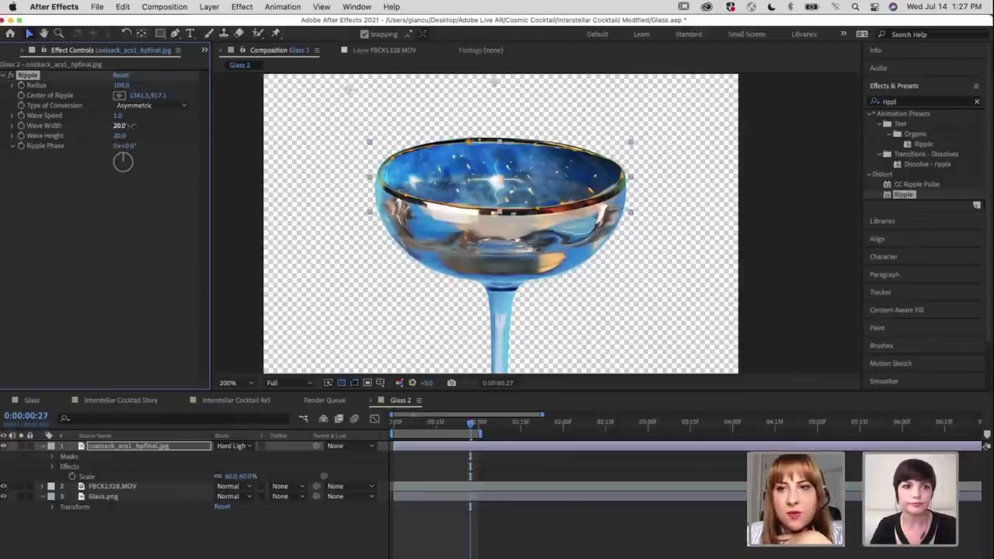
Set the Ripple's Wave Width to about 96, Wave Height to 80 and Ripple Phase to 167°
{"action": "left_click_drag", "start_coordinate": [132, 125], "coordinate": [477, 158]}
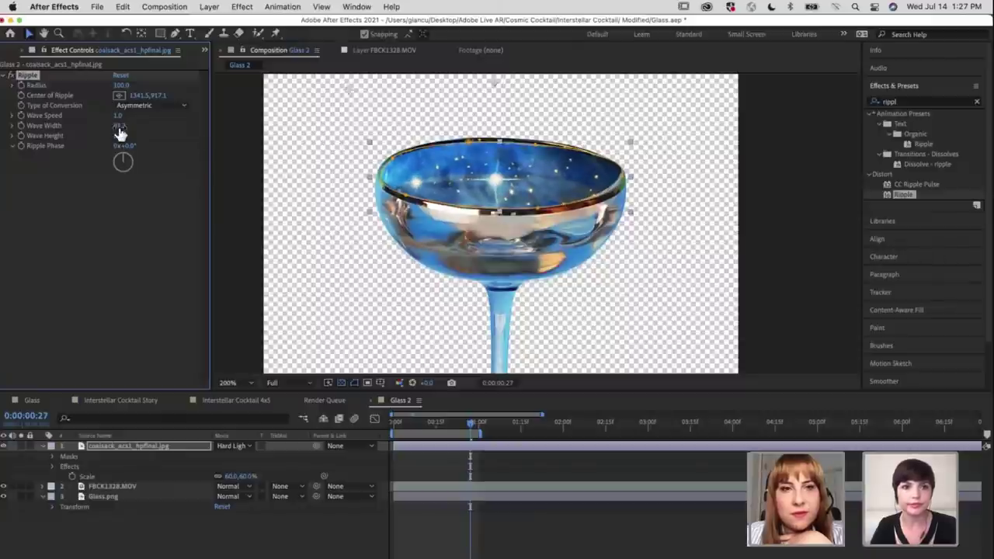
{"action": "left_click_drag", "start_coordinate": [120, 133], "coordinate": [219, 134]}
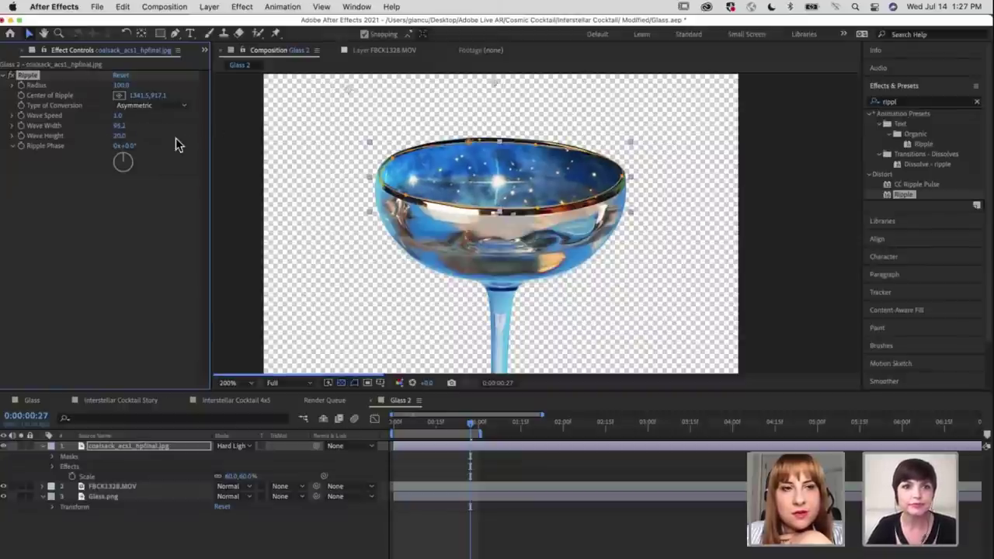
{"action": "left_click", "coordinate": [120, 136]}
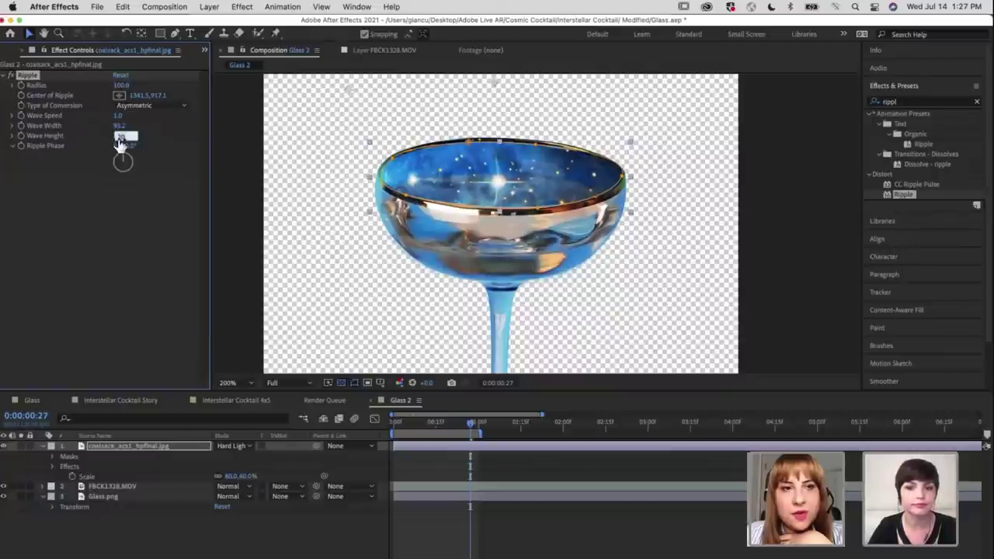
{"action": "type", "text": "45"}
{"action": "key", "text": "Return"}
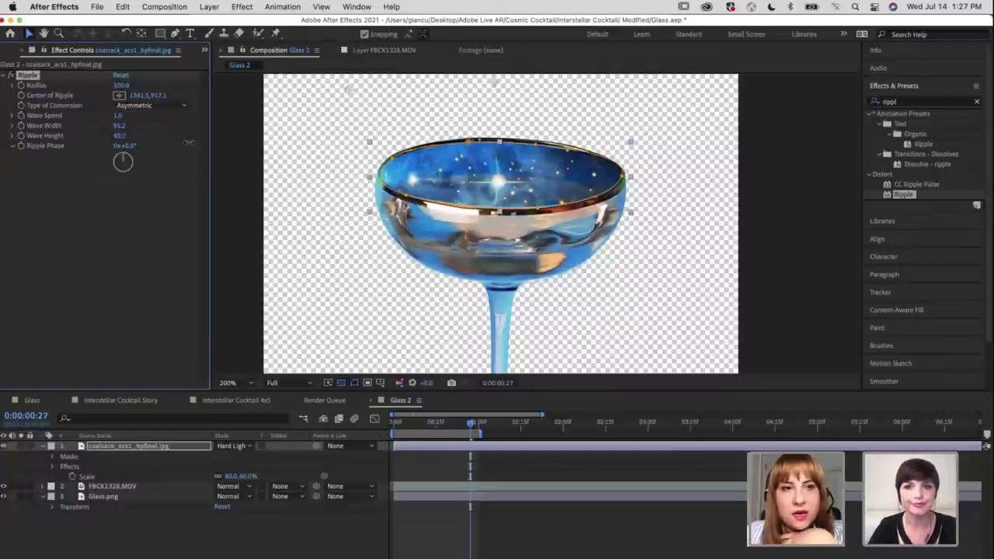
{"action": "left_click_drag", "start_coordinate": [120, 136], "coordinate": [174, 148]}
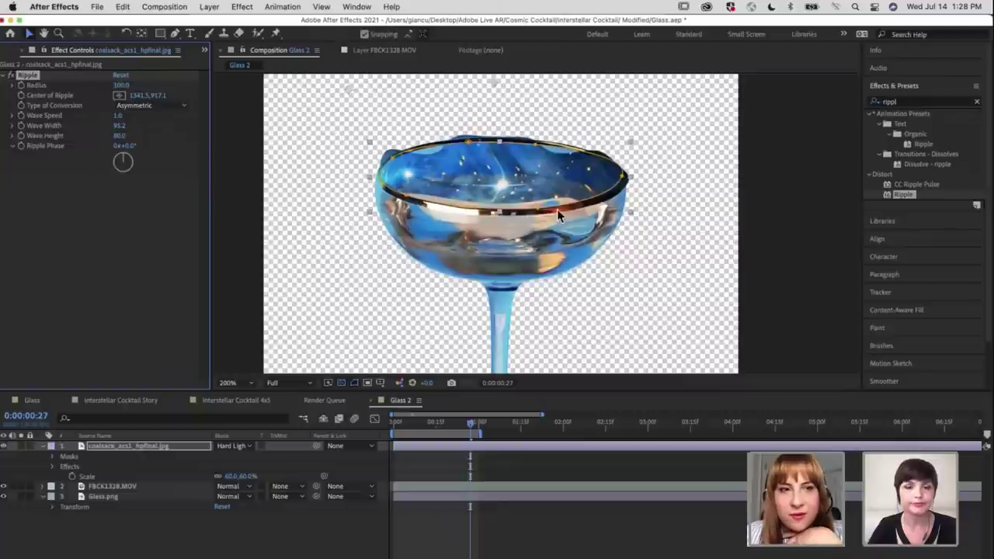
{"action": "left_click_drag", "start_coordinate": [114, 159], "coordinate": [125, 172]}
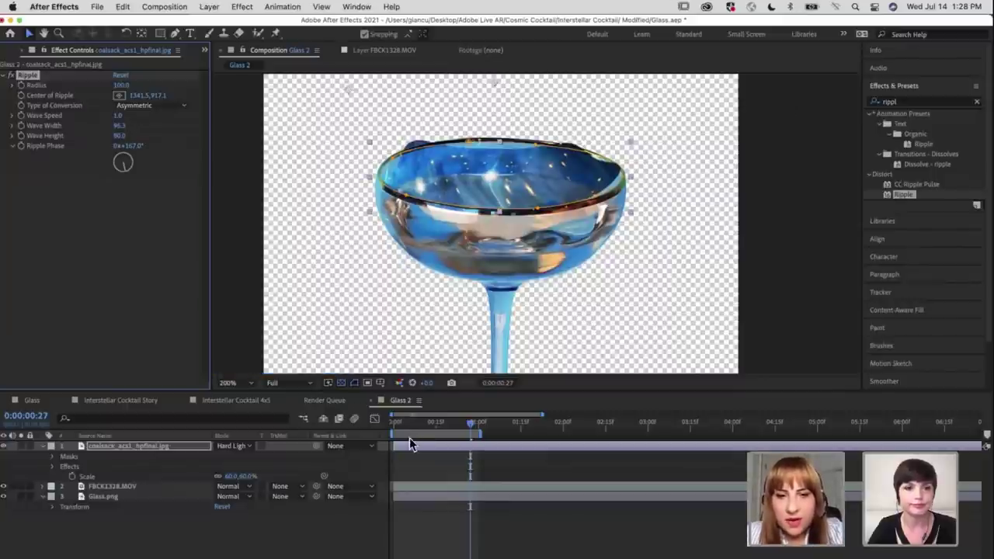
Preview the rippling space image in Glass 2 from the first frame and check the composition settings
{"action": "key", "text": "Home"}
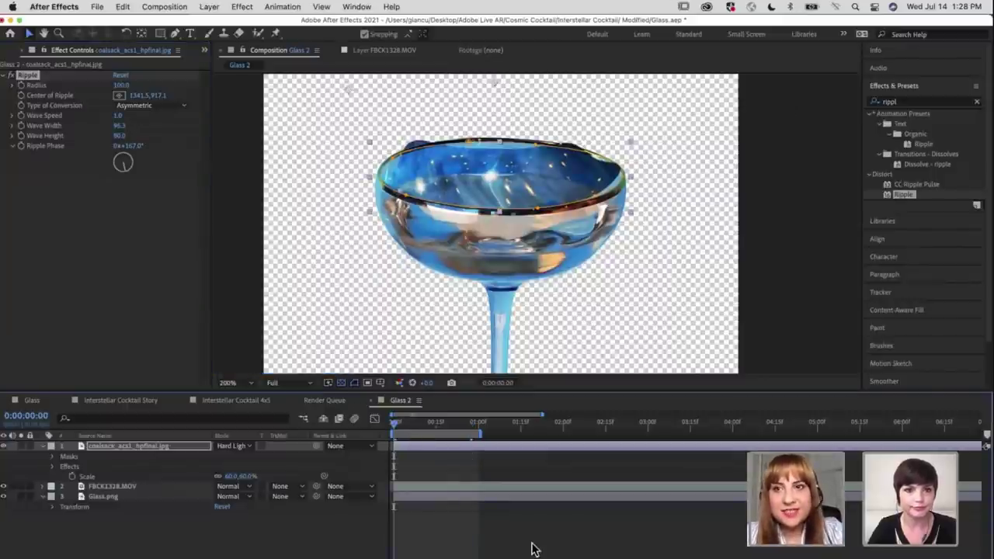
{"action": "key", "text": "space"}
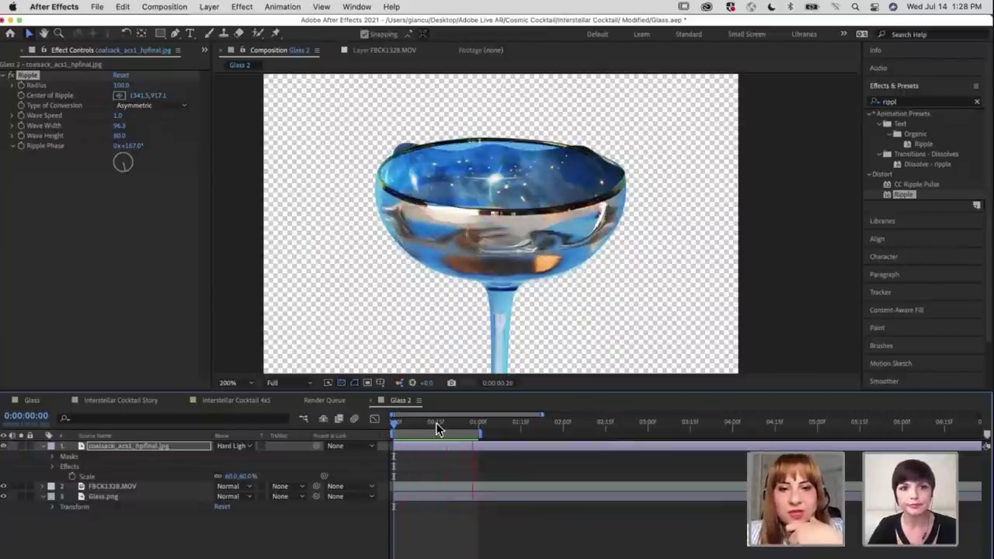
{"action": "key", "text": "space"}
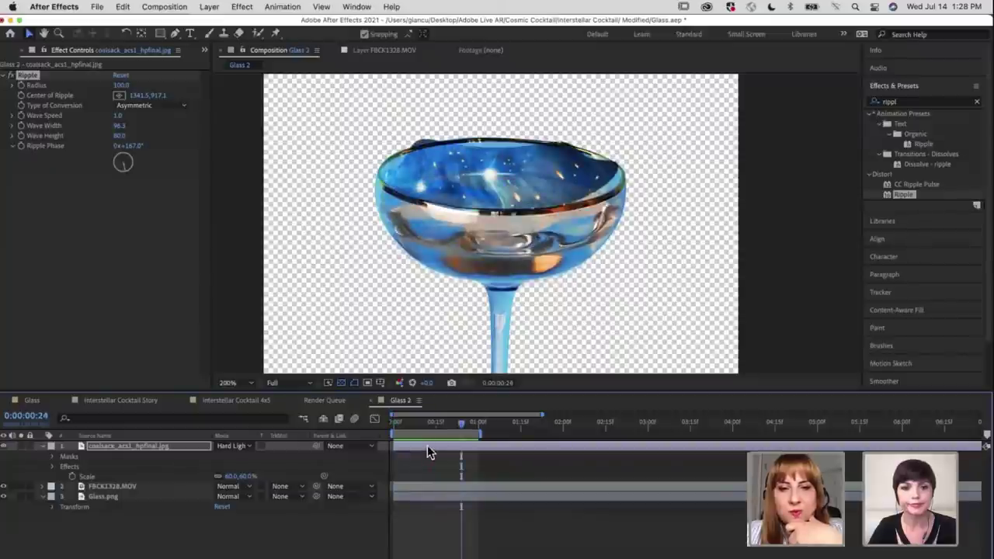
{"action": "key", "text": "super+k"}
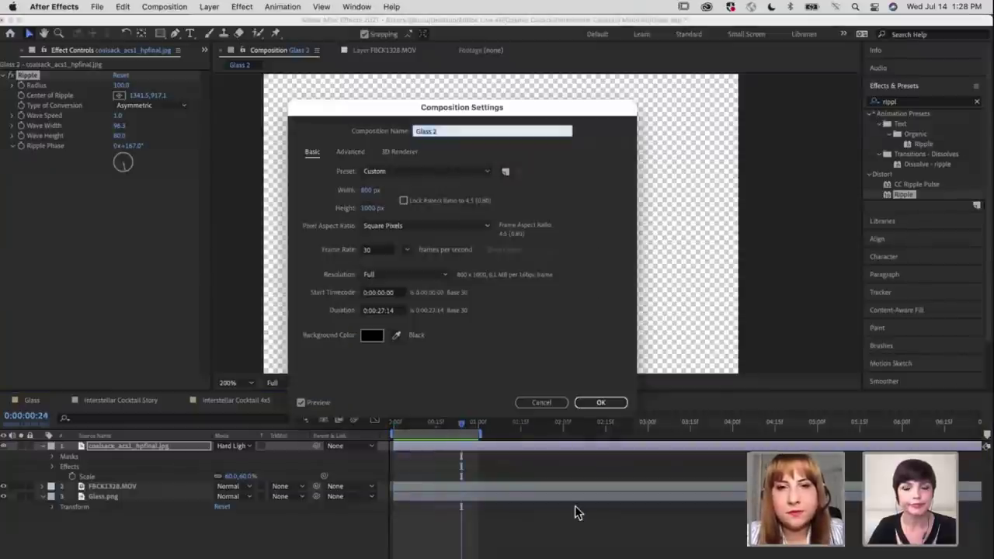
{"action": "key", "text": "Return"}
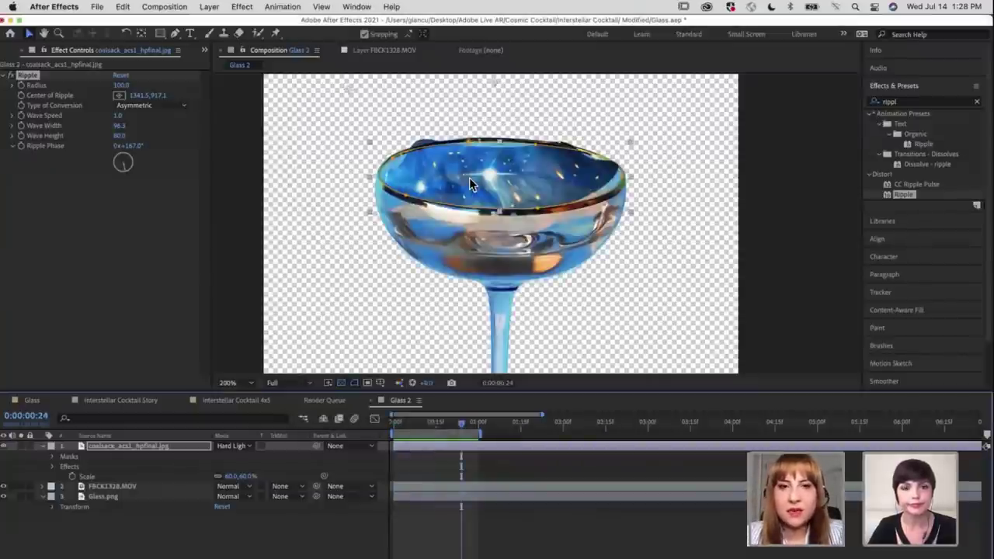
Reveal the properties of Mask 1 on the coalsack_acs1_hpfinal.jpg layer and set Mask Feather to 8 pixels
{"action": "scroll", "coordinate": [469, 177], "scroll_direction": "up", "scroll_amount": 2}
{"action": "left_click_drag", "start_coordinate": [471, 153], "coordinate": [494, 210]}
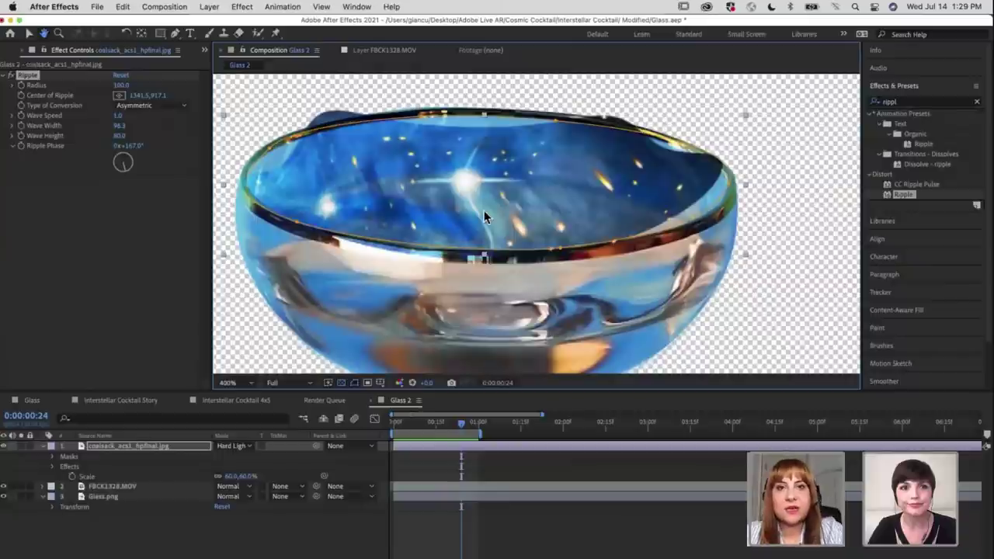
{"action": "key", "text": "v"}
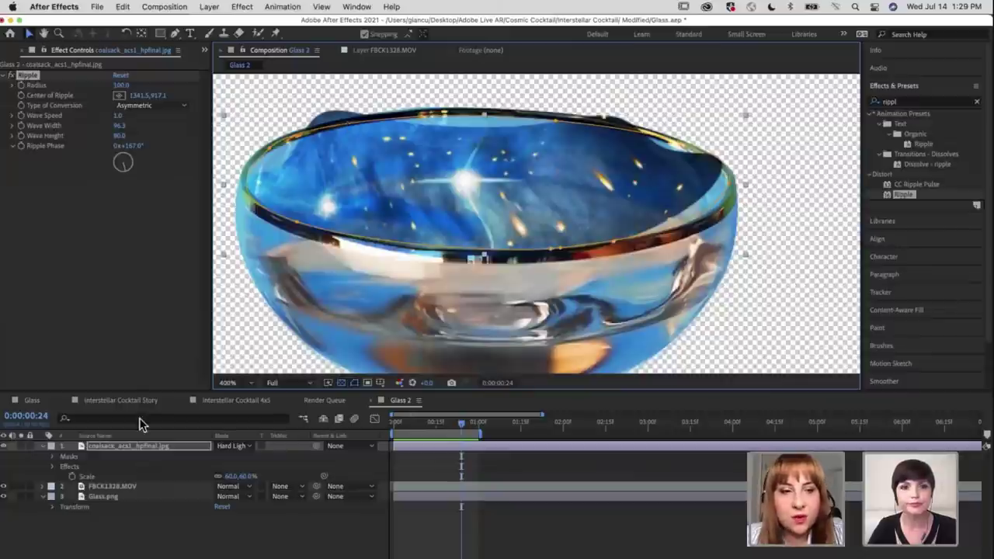
{"action": "left_click", "coordinate": [53, 457]}
{"action": "left_click", "coordinate": [65, 465]}
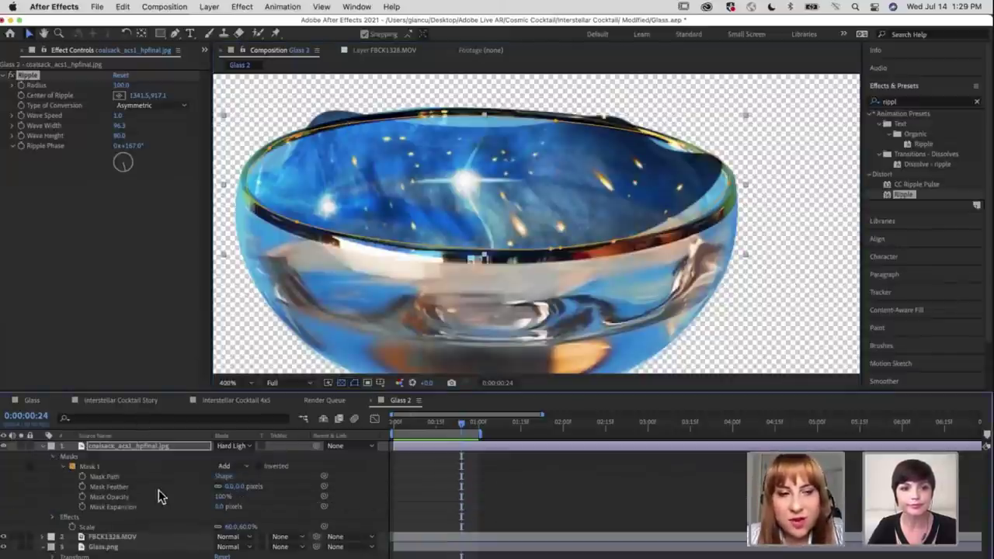
{"action": "left_click_drag", "start_coordinate": [235, 487], "coordinate": [240, 489]}
{"action": "key", "text": "super+z"}
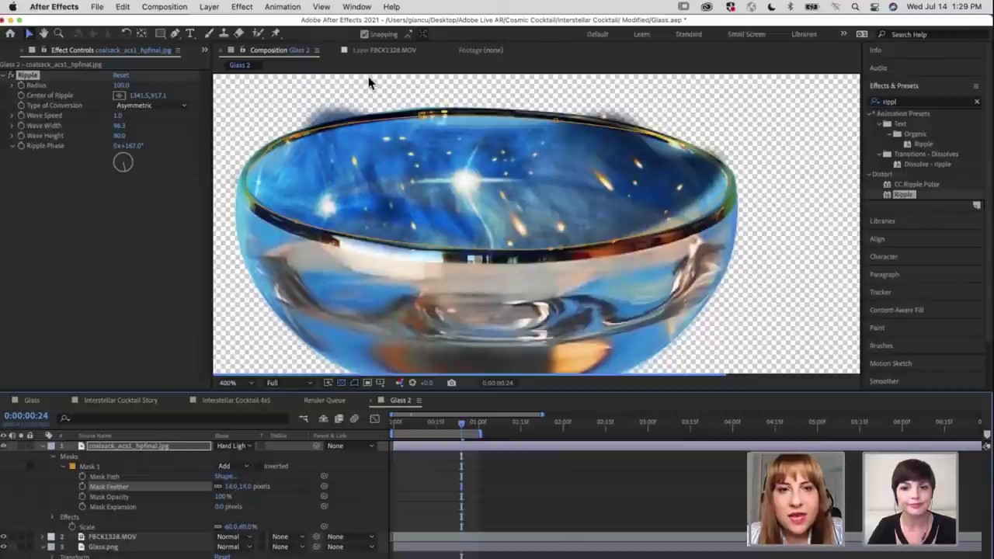
{"action": "left_click", "coordinate": [324, 122]}
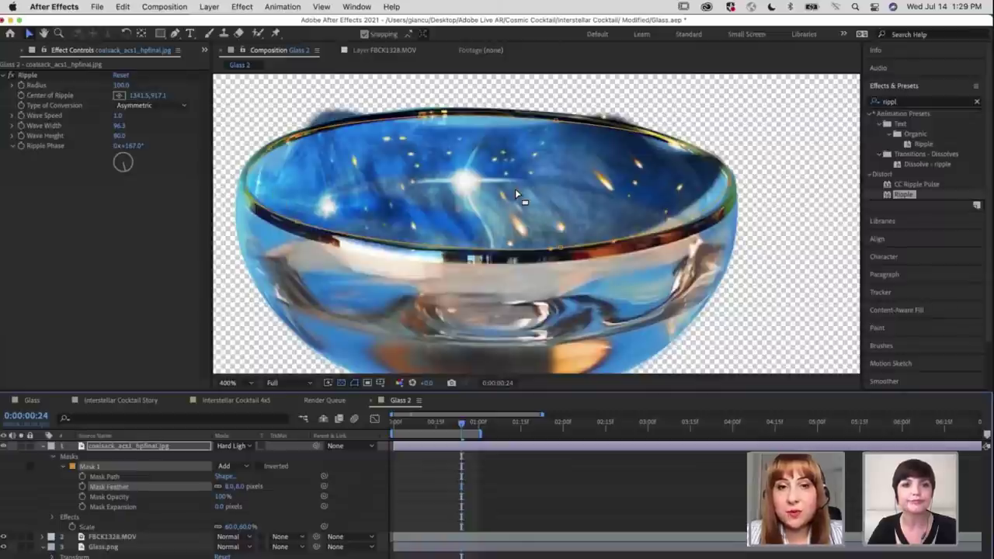
With the Mask Feather tool, add feather points to Mask 1 along the glass's back-left rim and pull them inward
{"action": "left_click", "coordinate": [176, 37]}
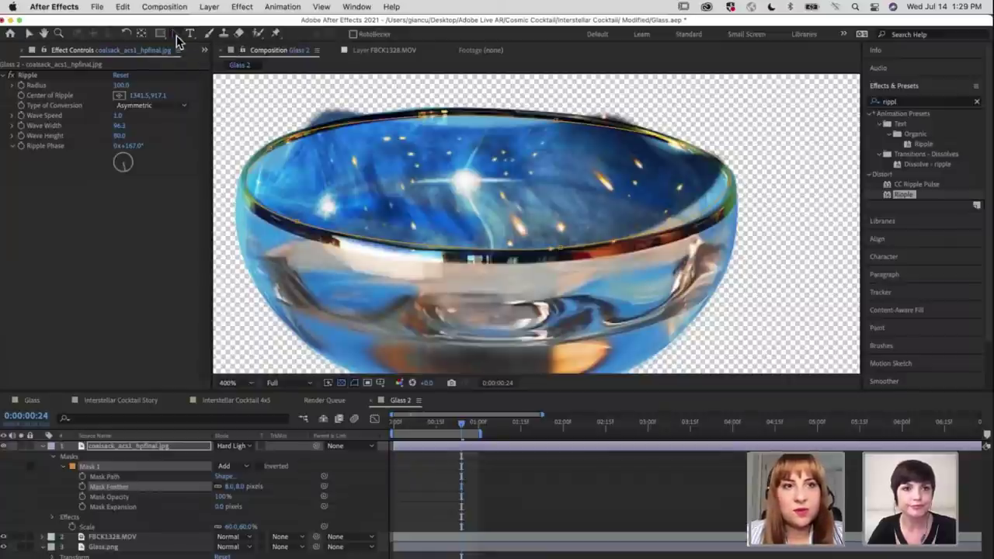
{"action": "left_click", "coordinate": [173, 35]}
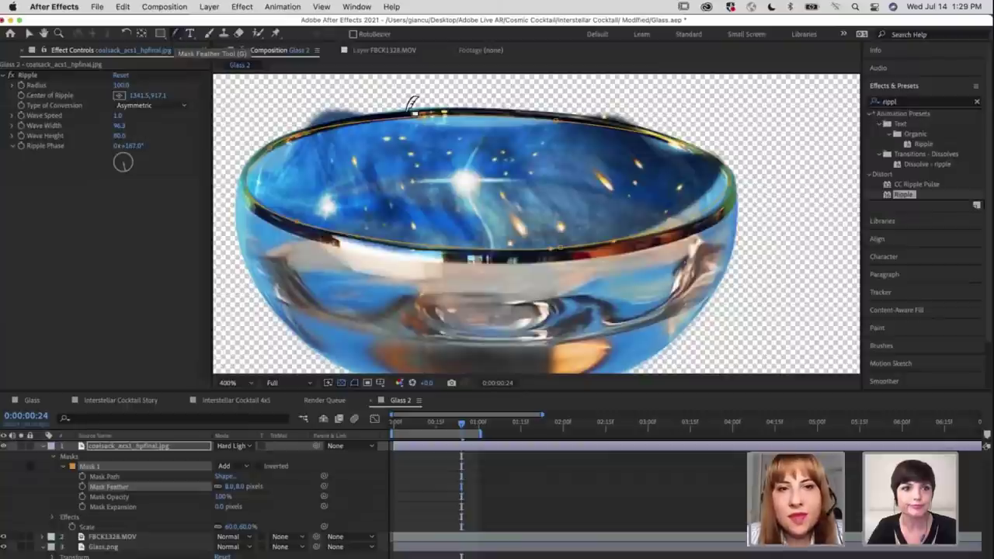
{"action": "left_click", "coordinate": [369, 120]}
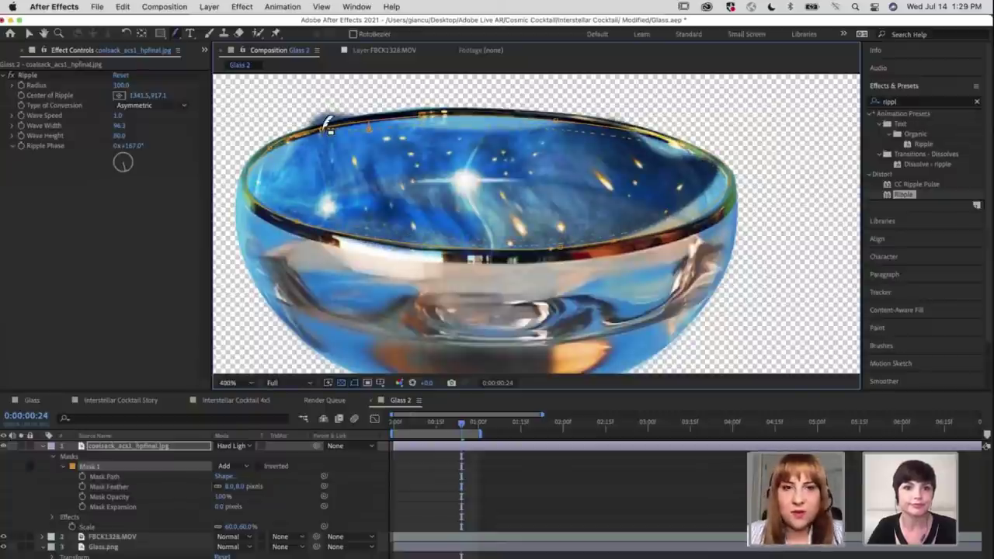
{"action": "scroll", "coordinate": [520, 235], "scroll_direction": "up", "scroll_amount": 3}
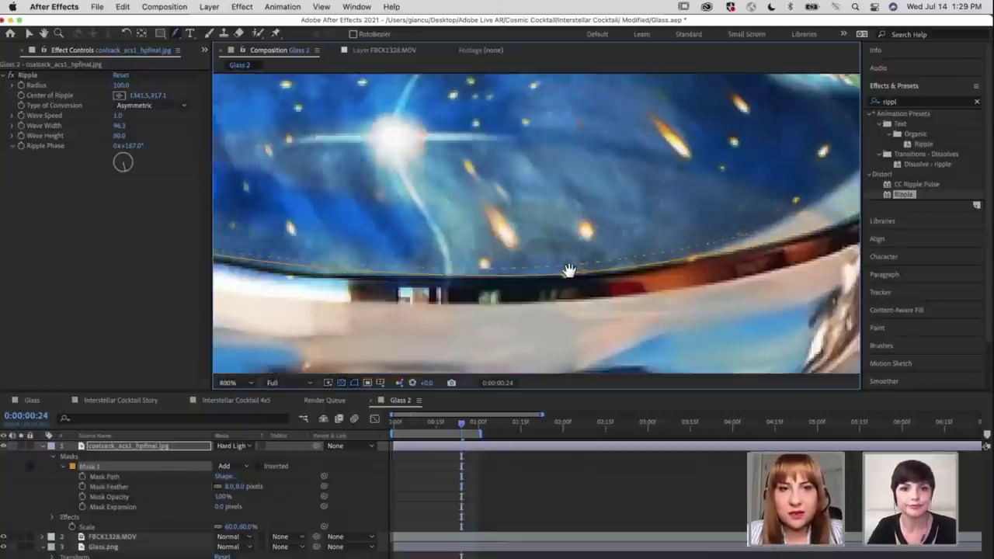
{"action": "scroll", "coordinate": [569, 270], "scroll_direction": "up", "scroll_amount": 10}
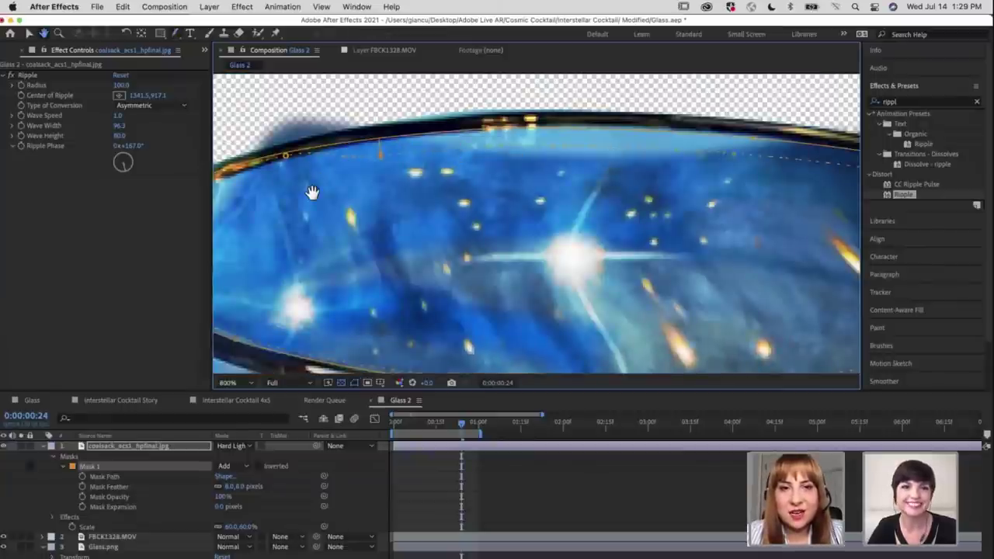
{"action": "scroll", "coordinate": [377, 189], "scroll_direction": "left", "scroll_amount": 2}
{"action": "scroll", "coordinate": [405, 131], "scroll_direction": "left", "scroll_amount": 5}
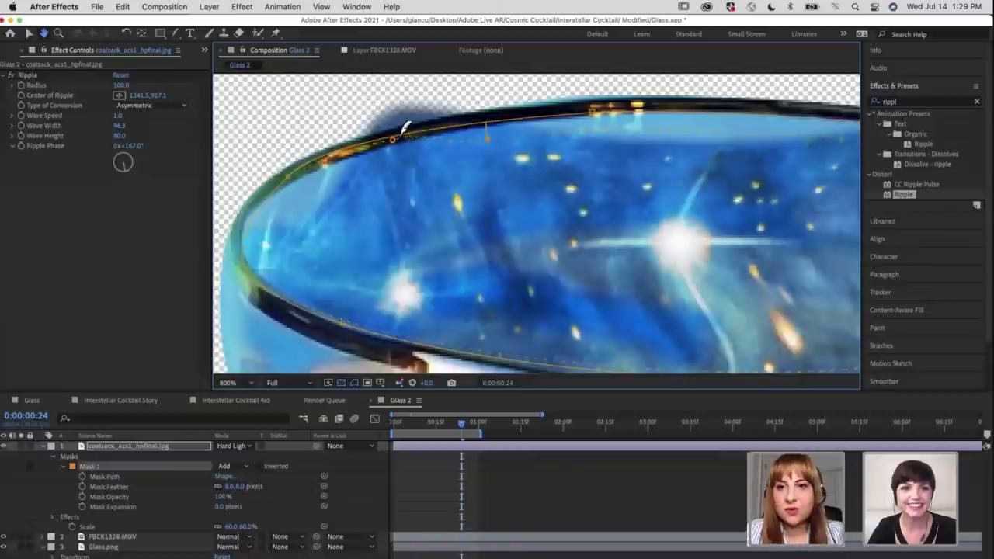
{"action": "key", "text": "g"}
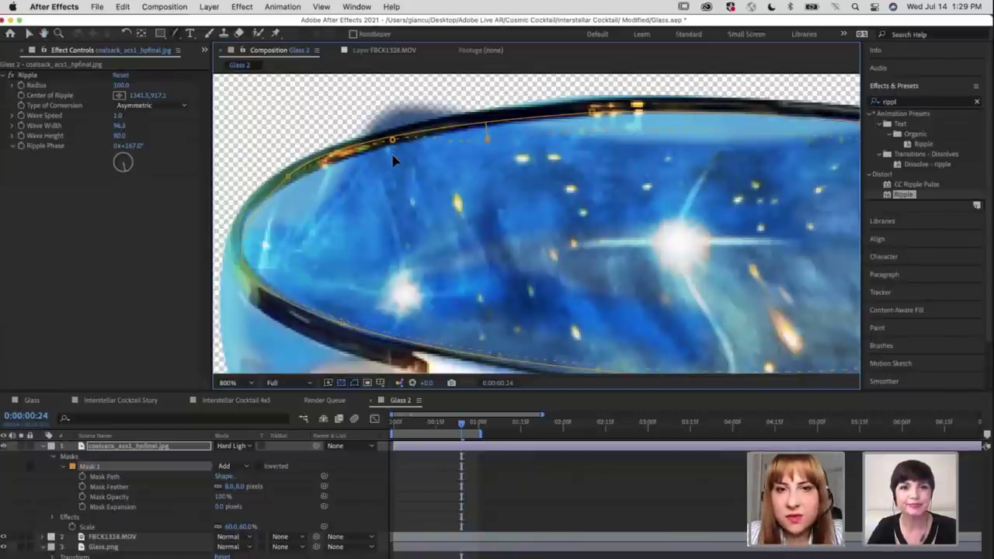
{"action": "left_click_drag", "start_coordinate": [393, 147], "coordinate": [385, 184]}
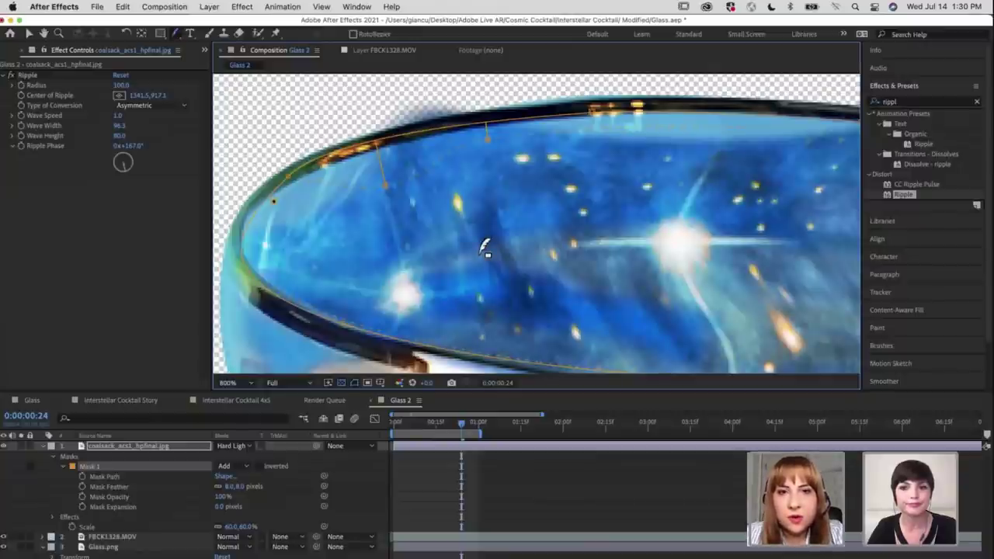
Widen the feather at the two back-left rim points by pulling them further into the glass opening
{"action": "left_click", "coordinate": [488, 145]}
{"action": "left_click_drag", "start_coordinate": [489, 154], "coordinate": [487, 157]}
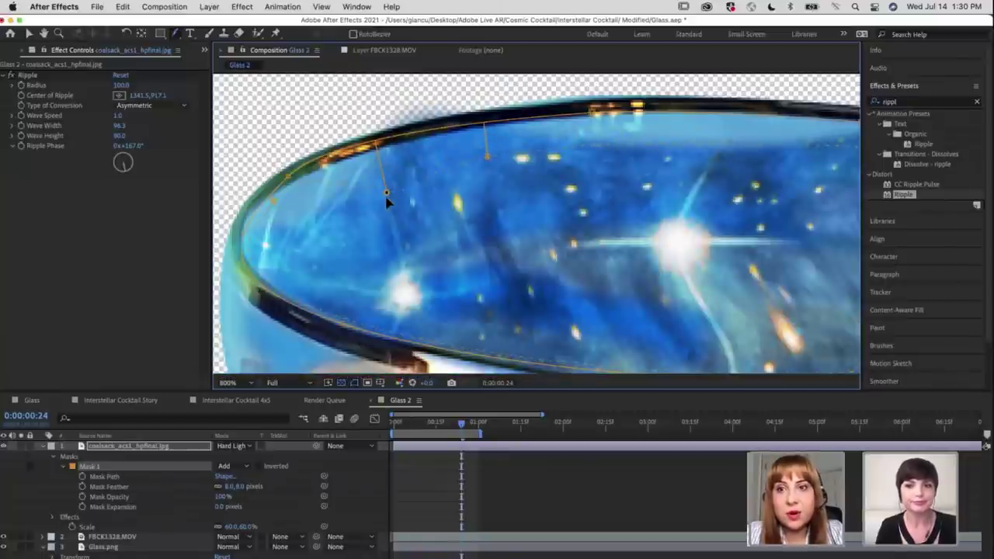
{"action": "left_click_drag", "start_coordinate": [386, 196], "coordinate": [385, 198]}
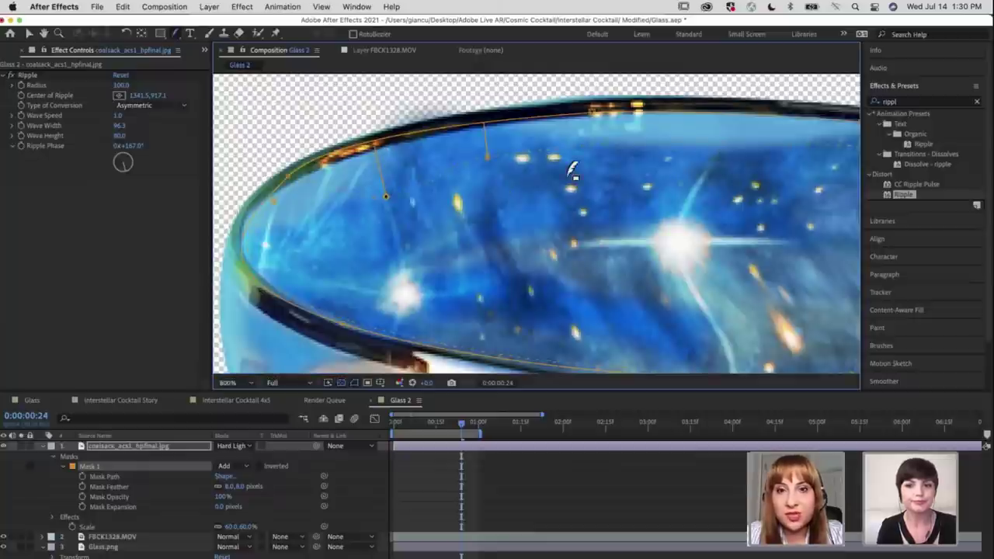
Add feather points to Mask 1 at the middle and right of the back rim, pulling the right one inward
{"action": "left_click_drag", "start_coordinate": [570, 184], "coordinate": [497, 204]}
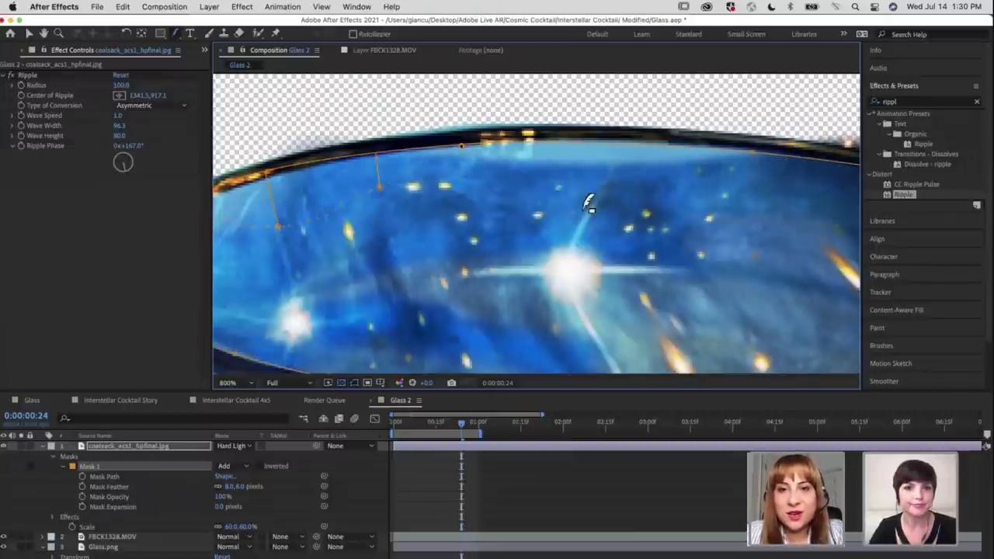
{"action": "scroll", "coordinate": [380, 194], "scroll_direction": "right", "scroll_amount": 3}
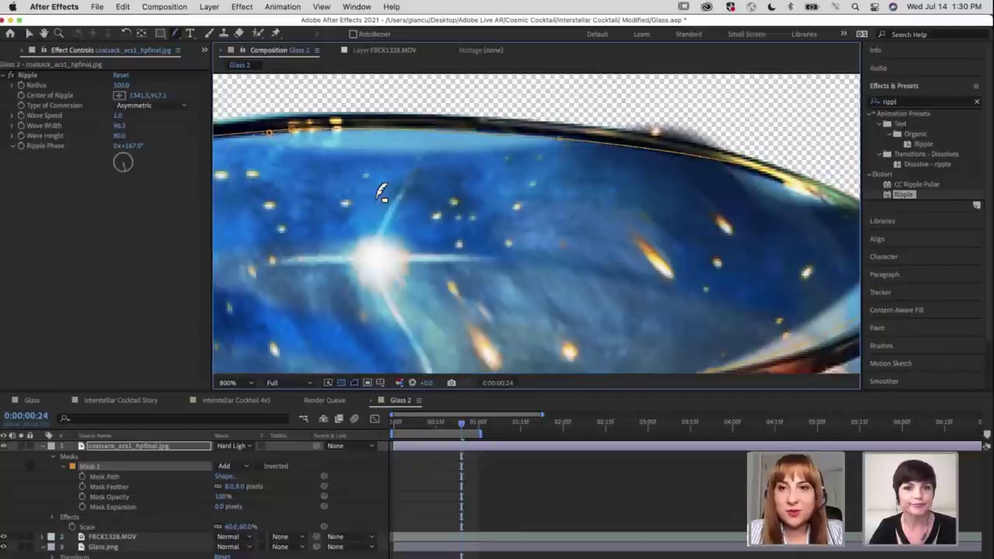
{"action": "scroll", "coordinate": [381, 194], "scroll_direction": "right", "scroll_amount": 2}
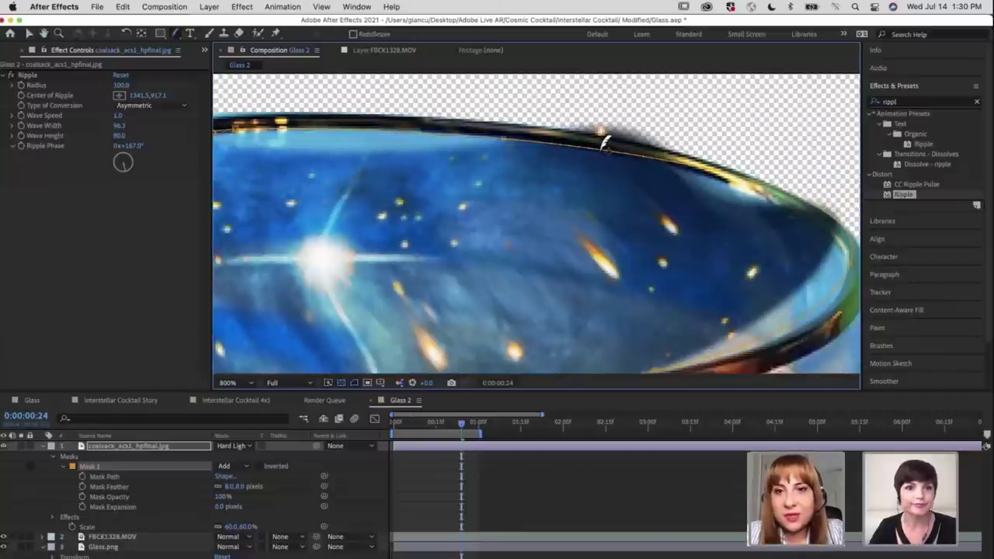
{"action": "left_click", "coordinate": [597, 153]}
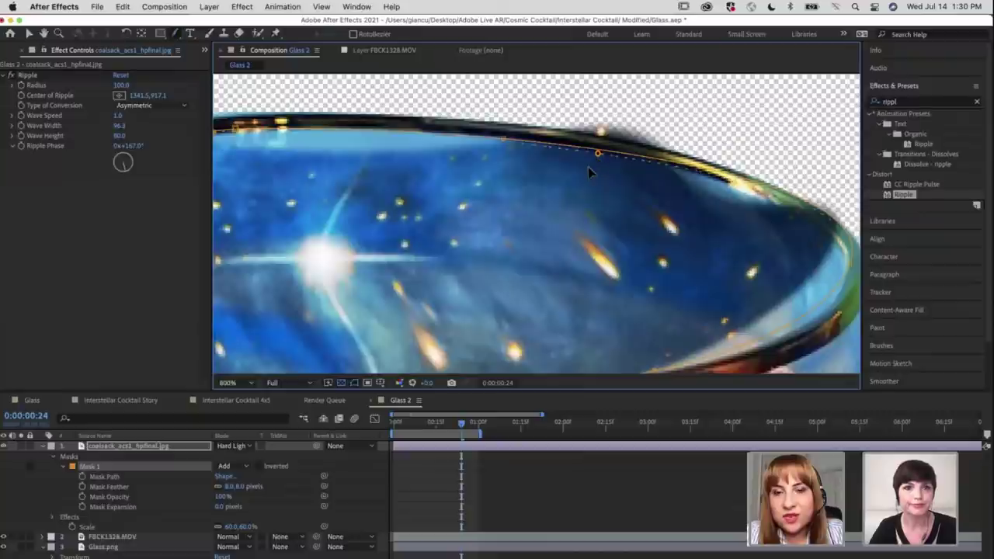
{"action": "left_click", "coordinate": [587, 168]}
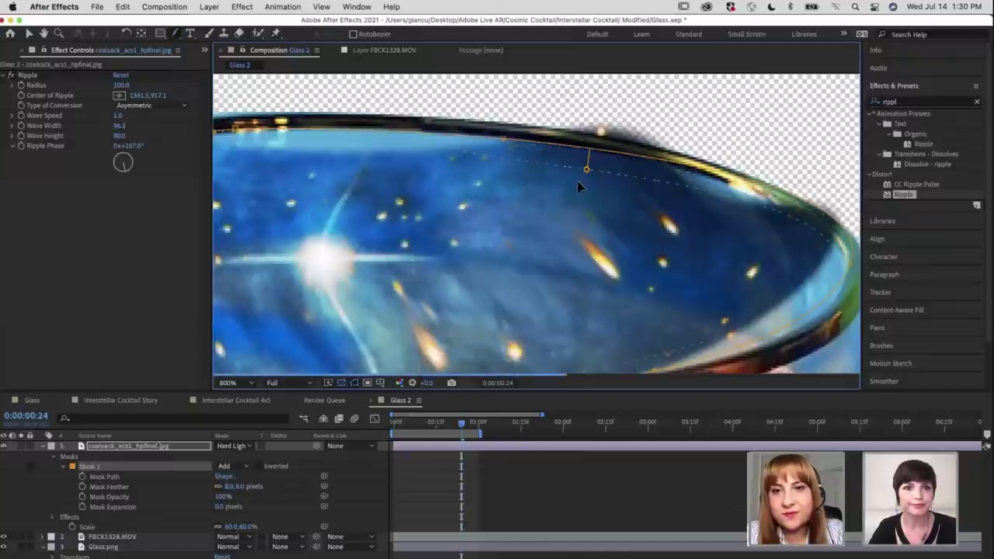
Pull Mask 1's back-rim feather point further into the glass opening and set its left neighbour tight against the rim
{"action": "left_click_drag", "start_coordinate": [586, 168], "coordinate": [577, 180]}
{"action": "left_click_drag", "start_coordinate": [486, 165], "coordinate": [494, 146]}
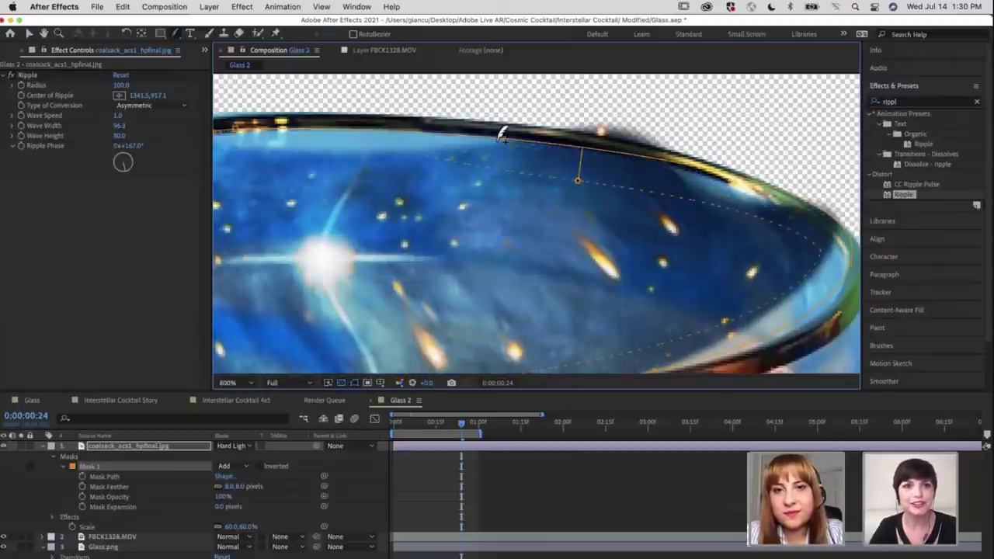
{"action": "key", "text": "ctrl+z"}
{"action": "left_click", "coordinate": [497, 144]}
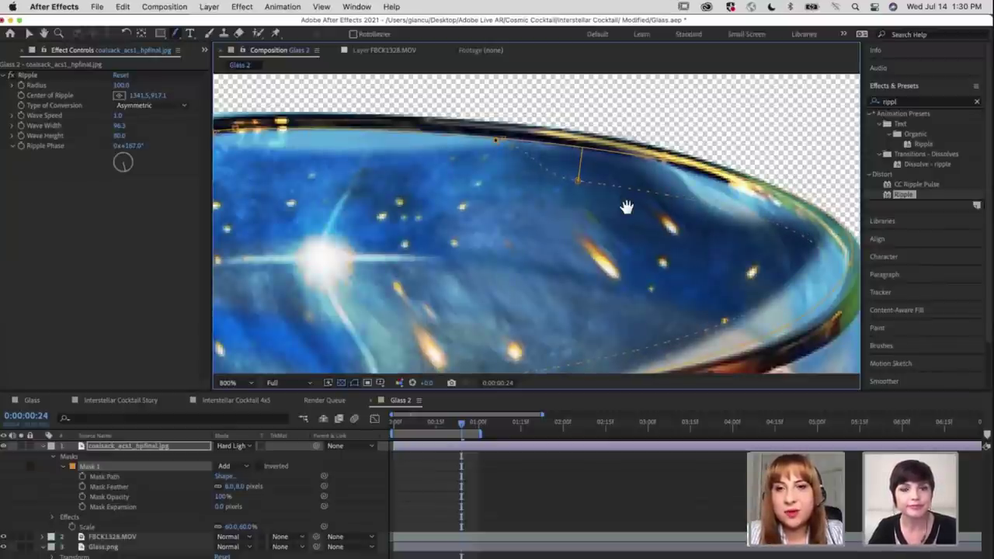
Add another feather point to Mask 1 further right along the back rim, with a moderate inward feather
{"action": "left_click_drag", "start_coordinate": [559, 206], "coordinate": [474, 192]}
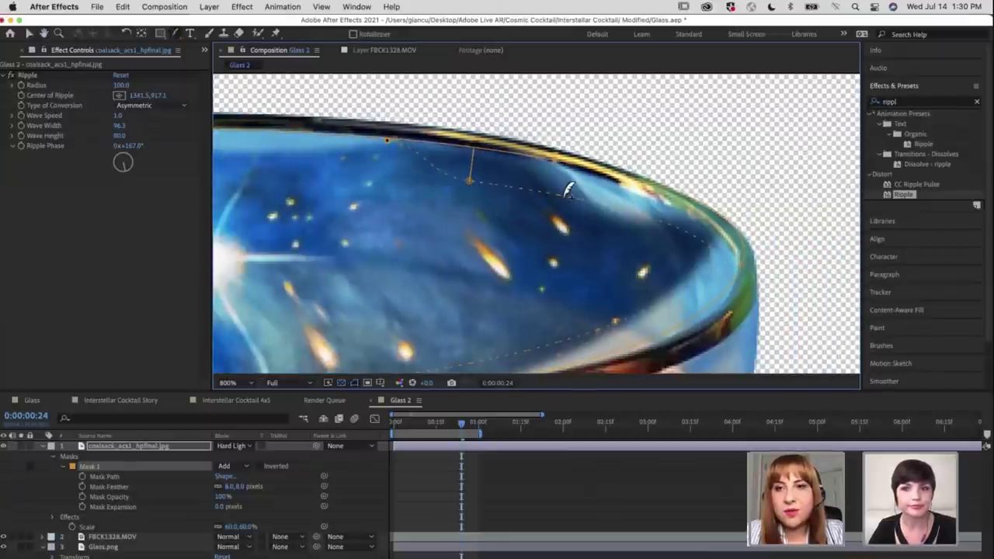
{"action": "left_click", "coordinate": [564, 195]}
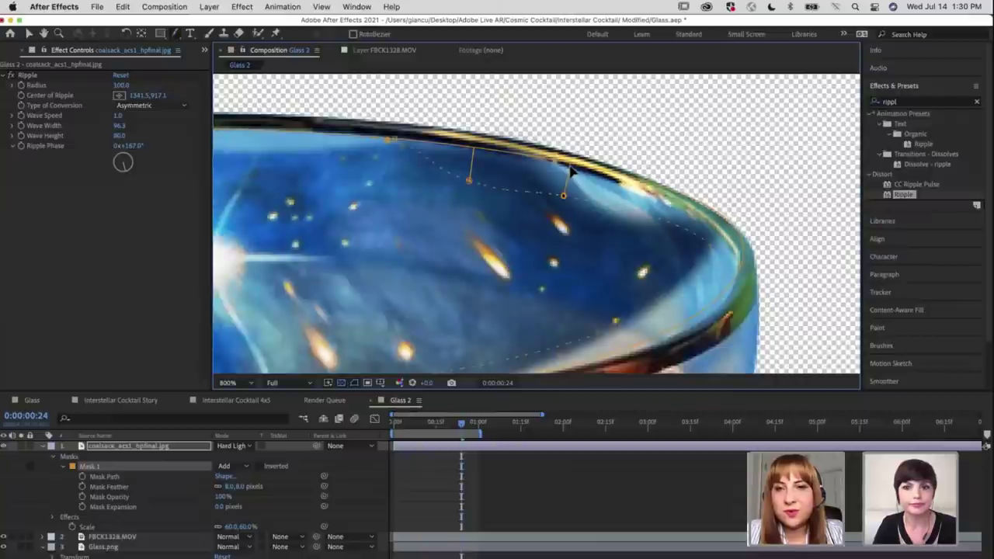
{"action": "left_click_drag", "start_coordinate": [569, 165], "coordinate": [565, 187]}
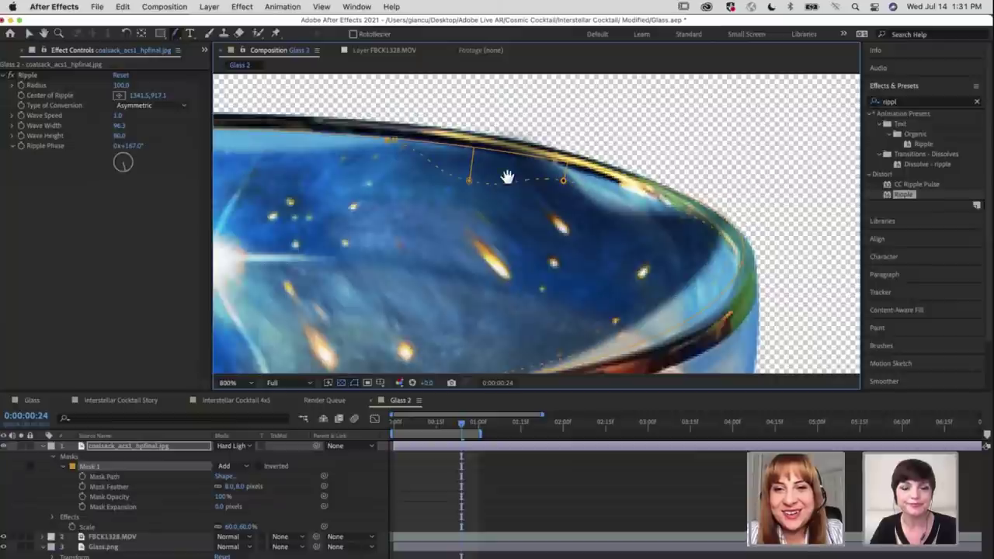
Add a feather point at the glass's far-right back rim and pull the point at the right inner edge inward
{"action": "scroll", "coordinate": [497, 164], "scroll_direction": "right", "scroll_amount": 5}
{"action": "scroll", "coordinate": [497, 165], "scroll_direction": "down", "scroll_amount": 1}
{"action": "scroll", "coordinate": [627, 198], "scroll_direction": "down", "scroll_amount": 1}
{"action": "left_click", "coordinate": [611, 213]}
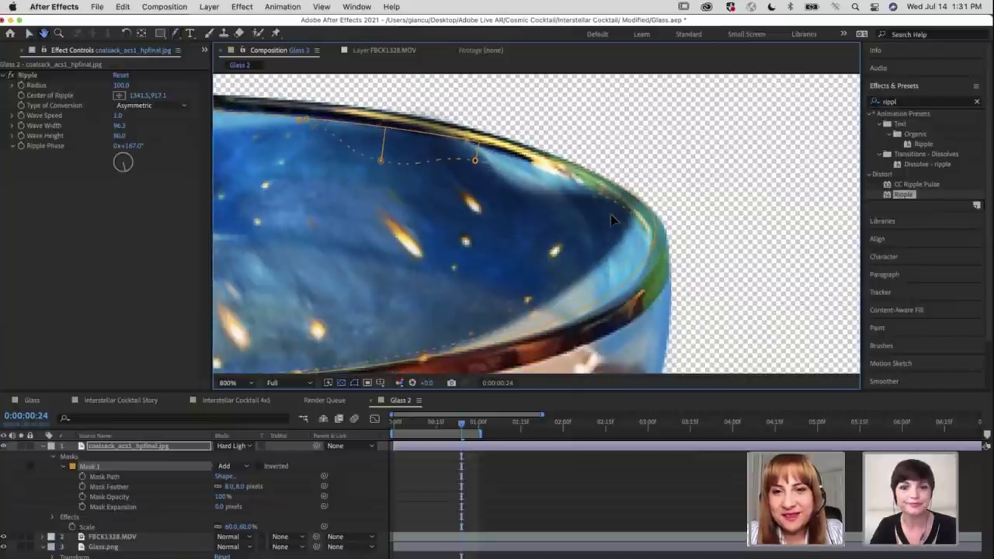
{"action": "left_click_drag", "start_coordinate": [613, 253], "coordinate": [631, 284]}
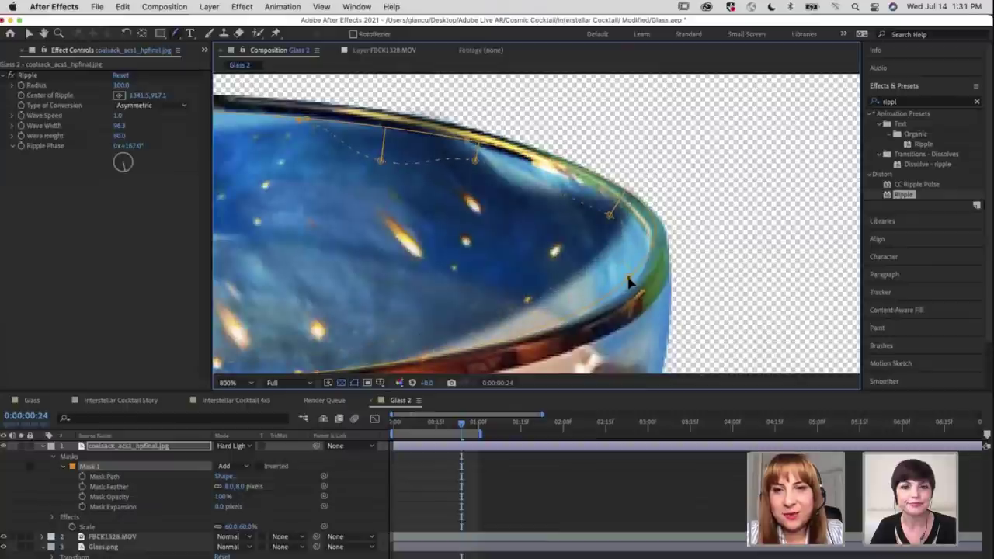
{"action": "key", "text": "super+z"}
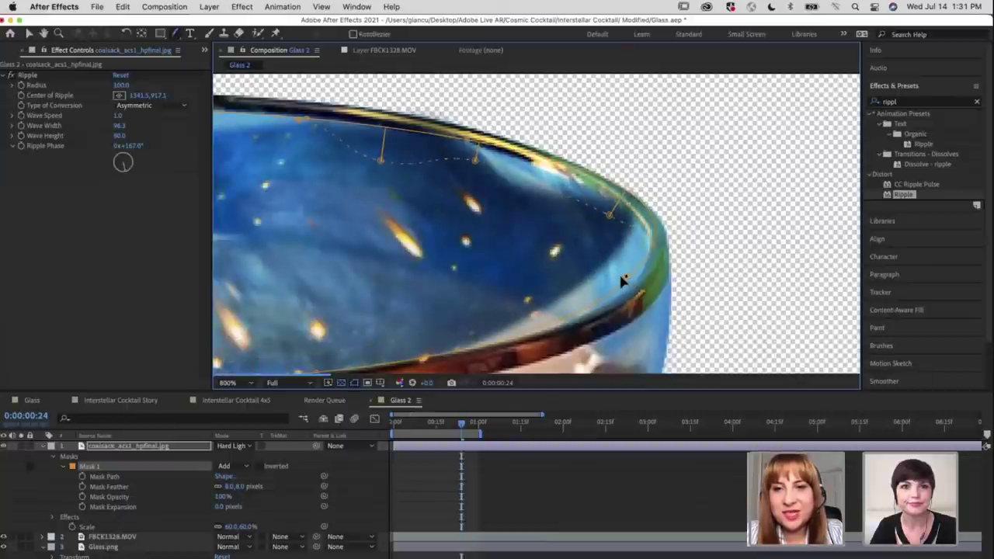
{"action": "left_click", "coordinate": [621, 277]}
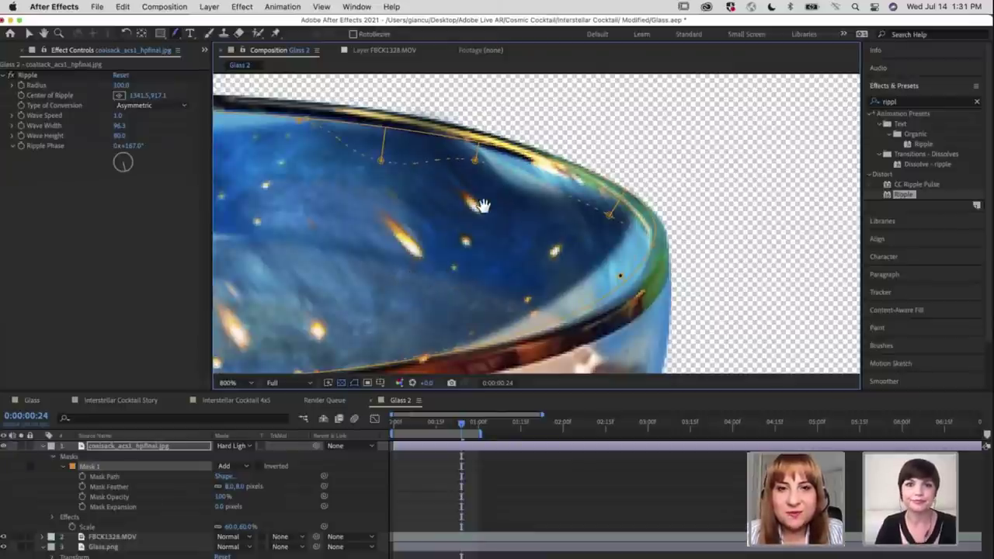
Add a feather point to Mask 1 along the front rim, just right of the middle, with a slight inward feather
{"action": "scroll", "coordinate": [482, 205], "scroll_direction": "left", "scroll_amount": 5}
{"action": "scroll", "coordinate": [544, 224], "scroll_direction": "down", "scroll_amount": 4}
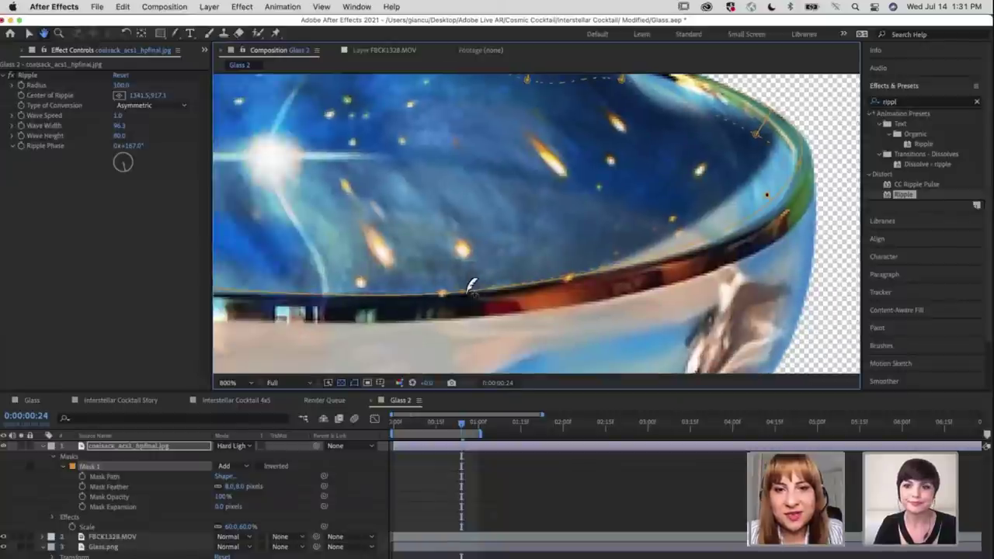
{"action": "scroll", "coordinate": [472, 286], "scroll_direction": "up", "scroll_amount": 1}
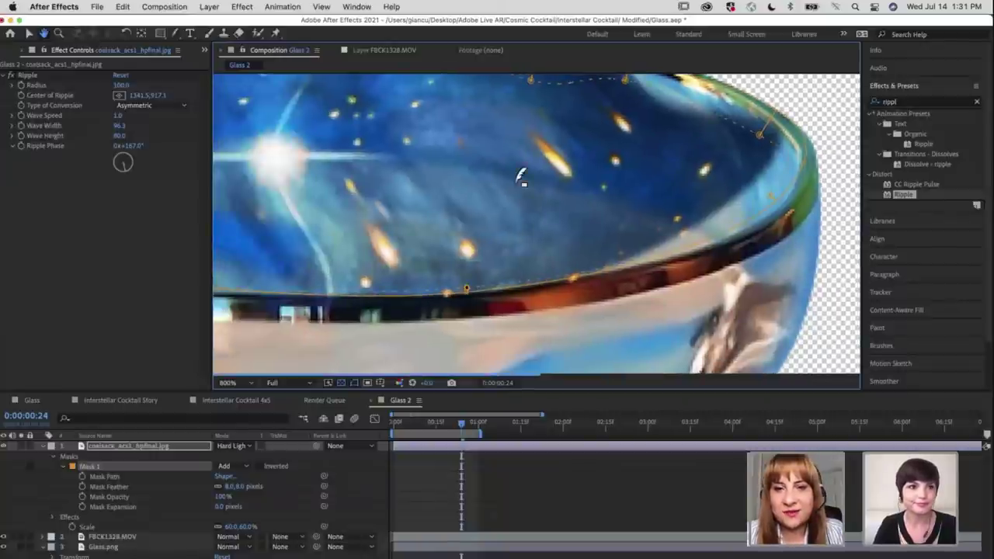
{"action": "key", "text": "g"}
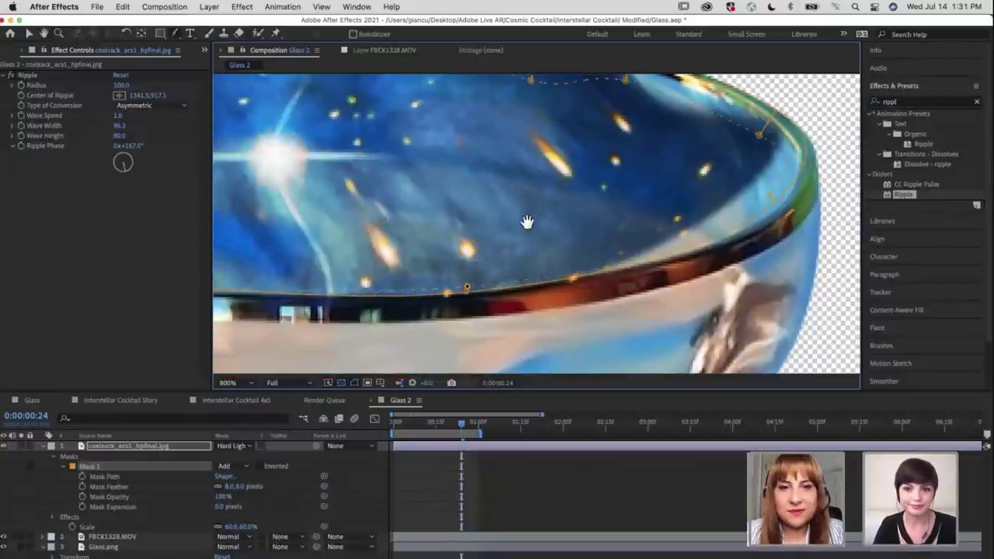
Inspect the feathered mask around the whole glass and preview the Glass 2 animation from the first frame
{"action": "scroll", "coordinate": [543, 221], "scroll_direction": "left", "scroll_amount": 5}
{"action": "scroll", "coordinate": [499, 251], "scroll_direction": "left", "scroll_amount": 3}
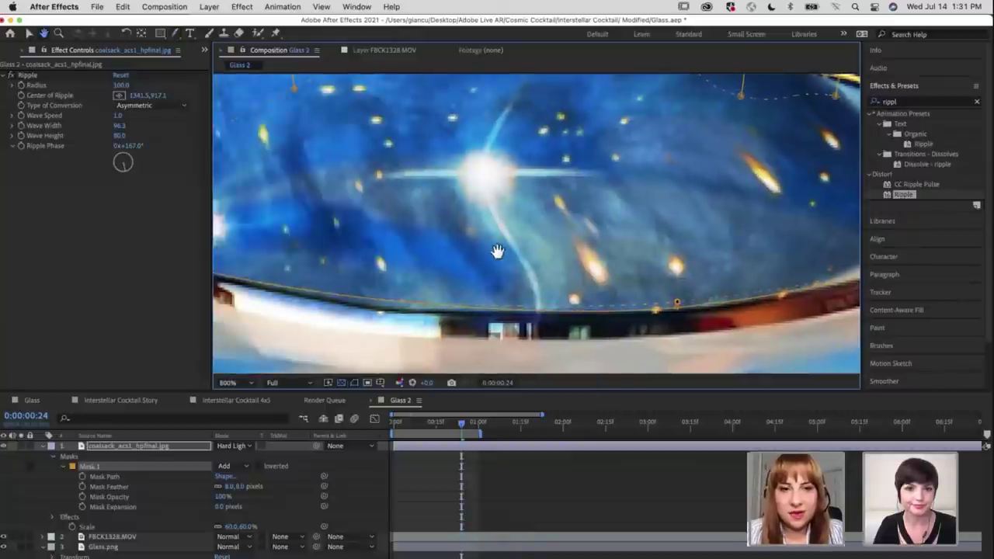
{"action": "scroll", "coordinate": [499, 250], "scroll_direction": "left", "scroll_amount": 4}
{"action": "scroll", "coordinate": [502, 249], "scroll_direction": "up", "scroll_amount": 2}
{"action": "key", "text": "g"}
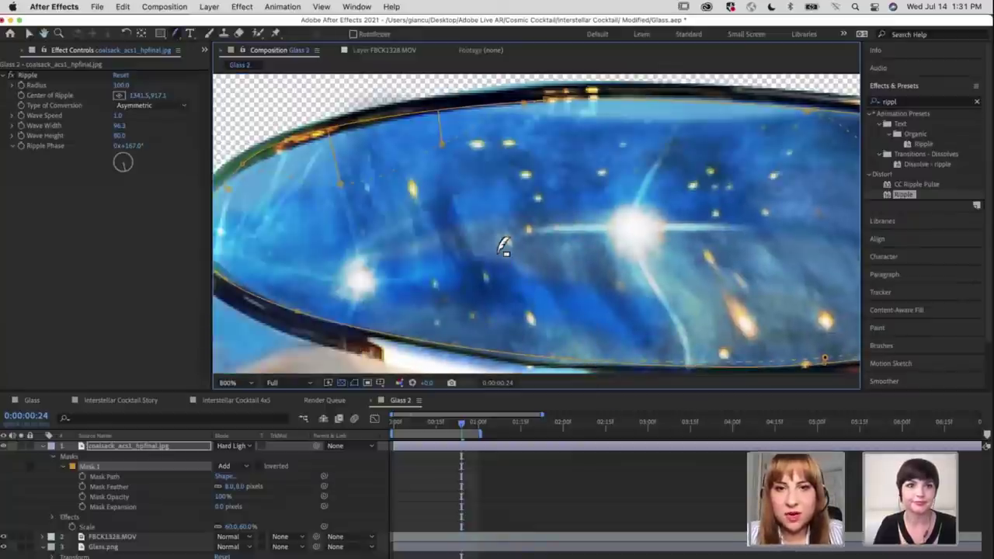
{"action": "scroll", "coordinate": [503, 247], "scroll_direction": "down", "scroll_amount": 2}
{"action": "scroll", "coordinate": [503, 246], "scroll_direction": "down", "scroll_amount": 2}
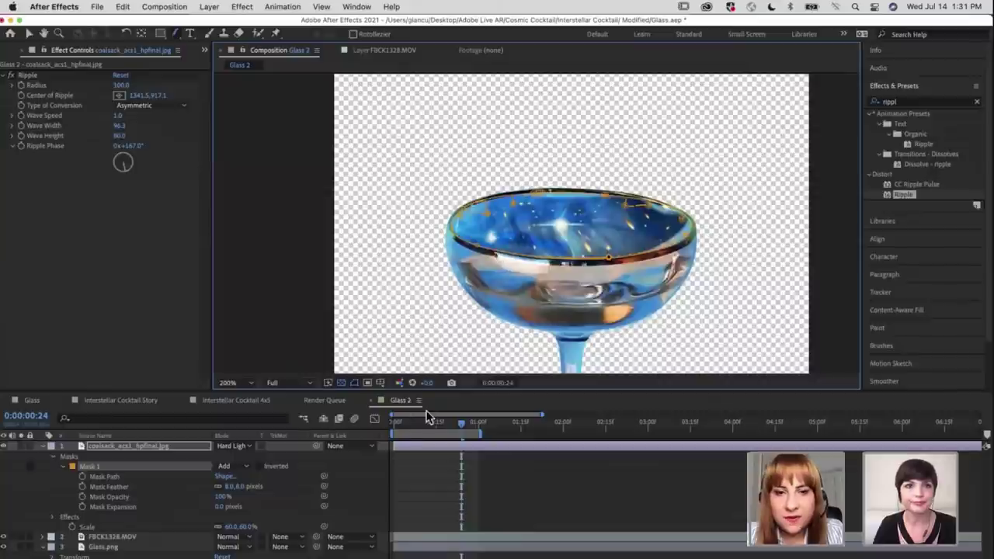
{"action": "left_click", "coordinate": [393, 421]}
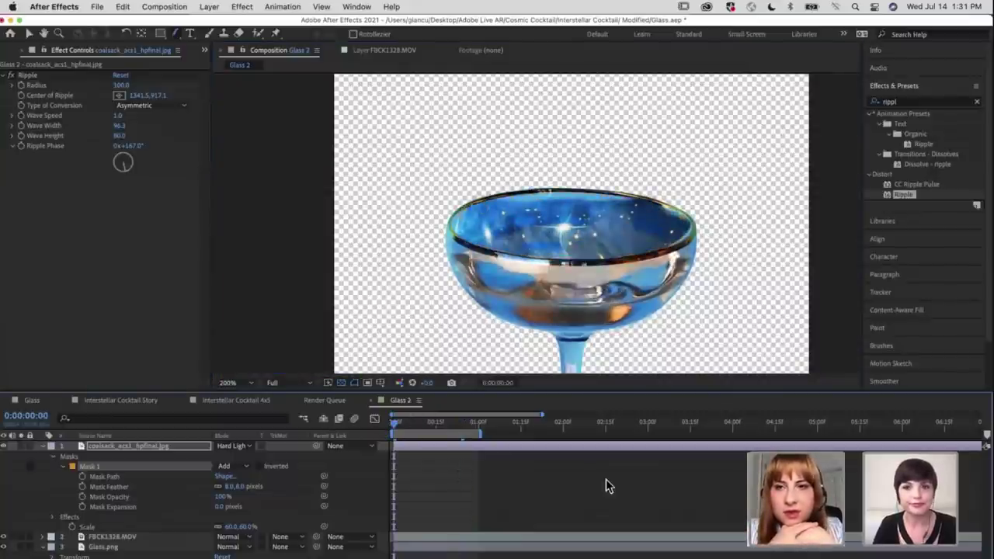
{"action": "key", "text": "space"}
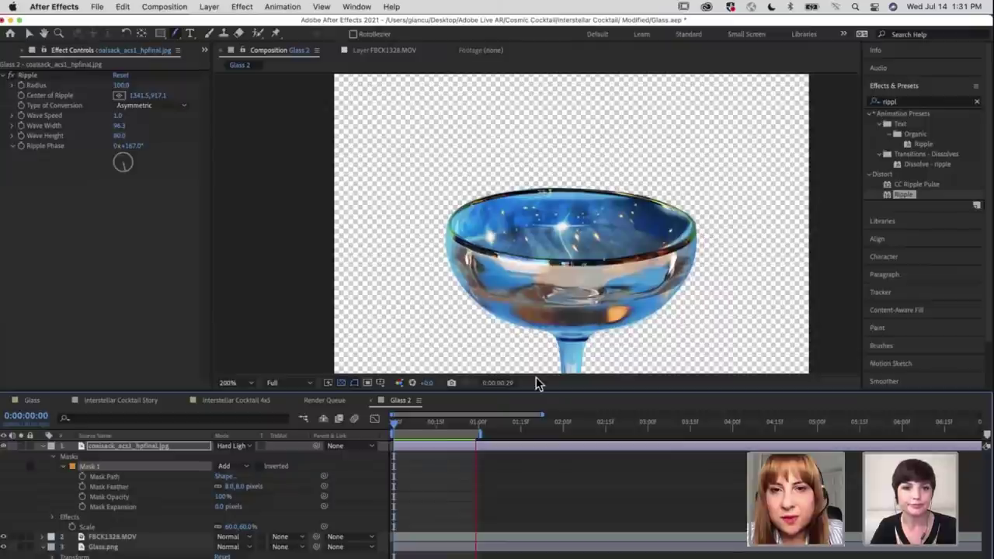
{"action": "left_click", "coordinate": [390, 425]}
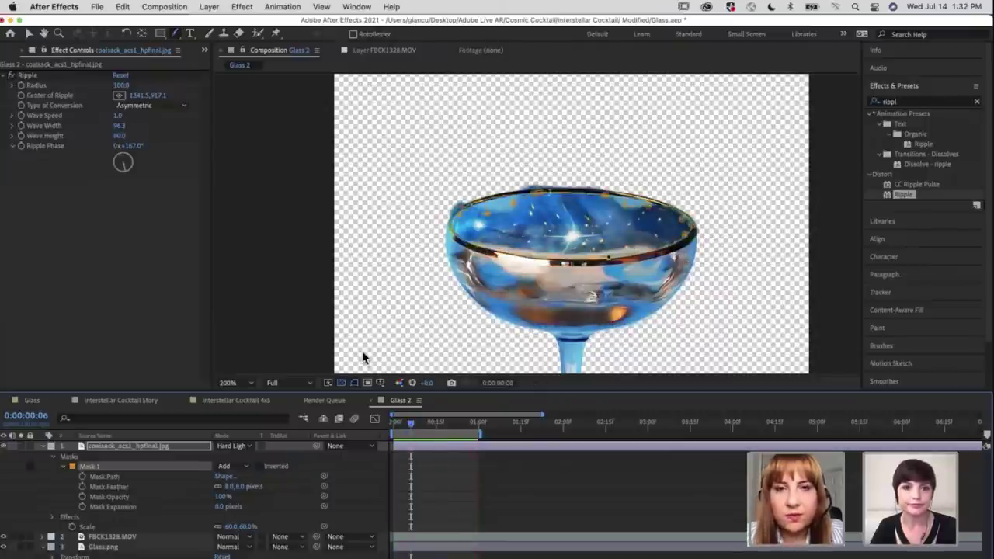
Select the Ripple effect and move its Center of Ripple above the glass to 1146.5, 773.8
{"action": "left_click", "coordinate": [29, 76]}
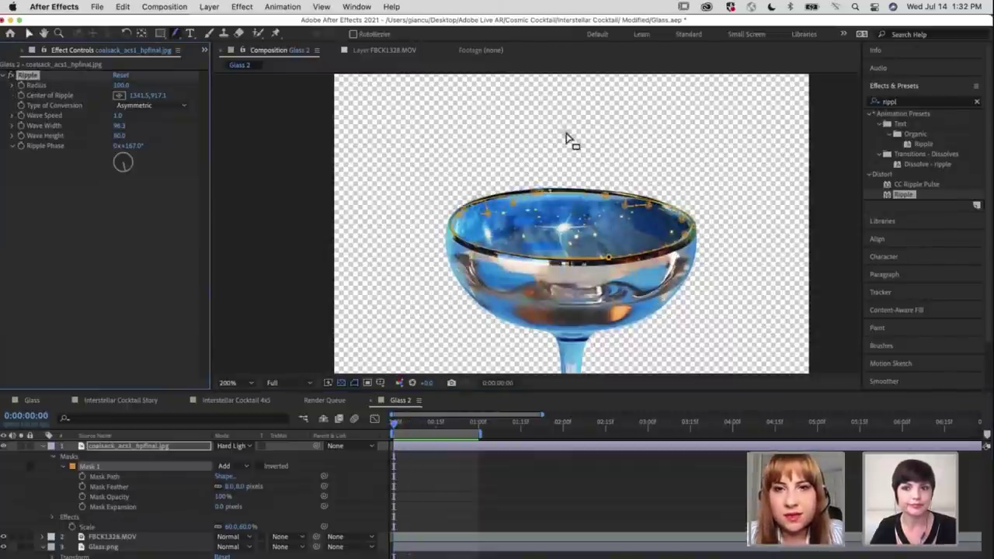
{"action": "key", "text": "v"}
{"action": "left_click", "coordinate": [569, 133]}
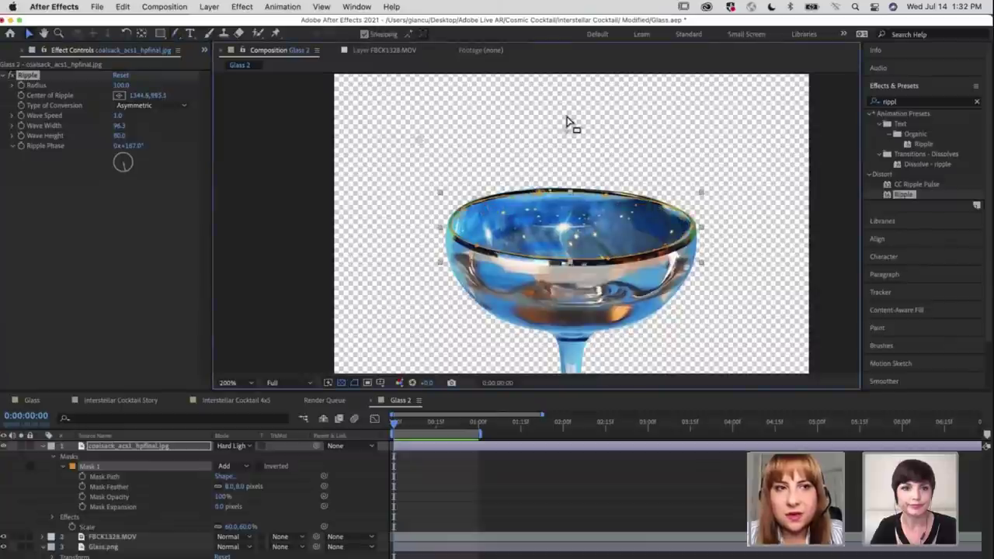
{"action": "left_click_drag", "start_coordinate": [569, 124], "coordinate": [493, 80]}
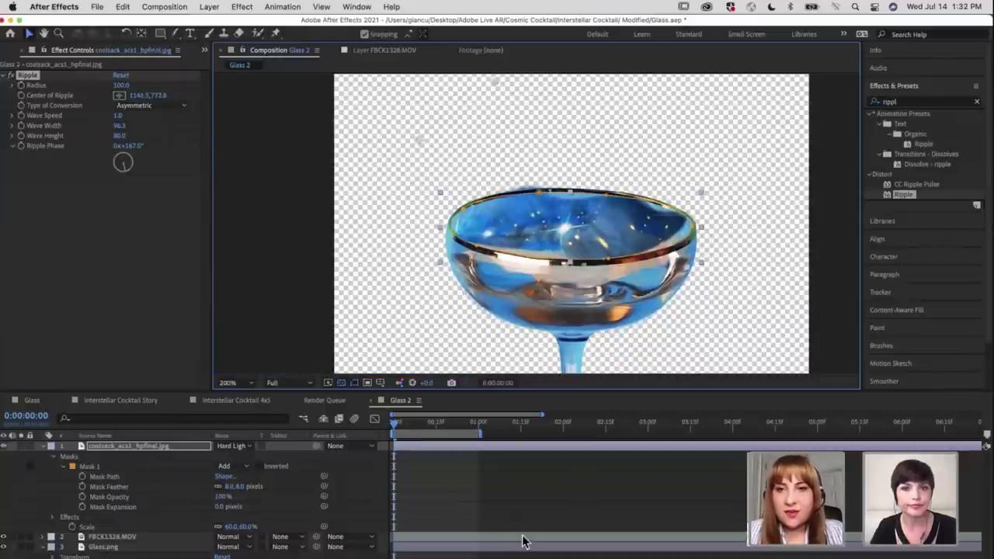
Play back the ripple and scrub between frames 0 and 16 to examine where the image spills over the rim
{"action": "key", "text": "space"}
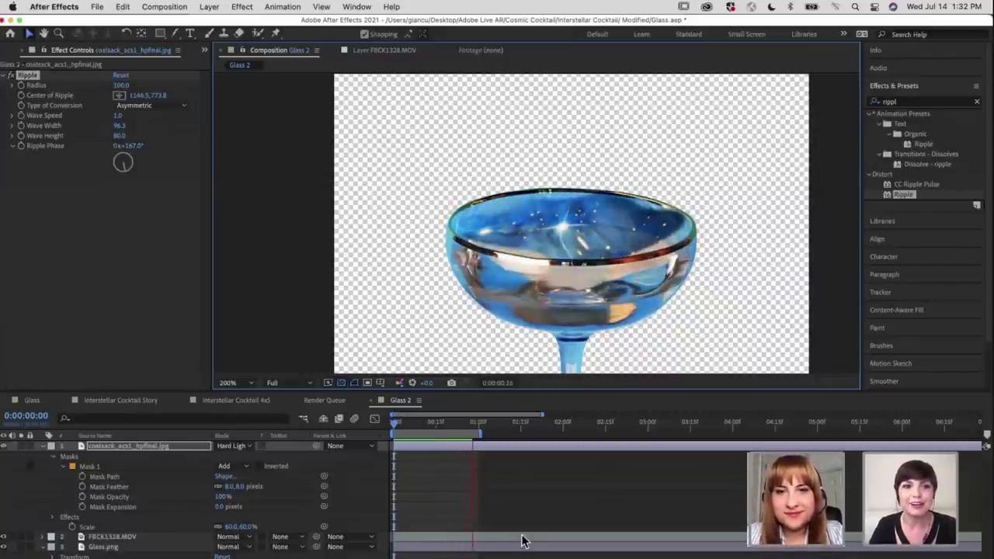
{"action": "left_click", "coordinate": [391, 423]}
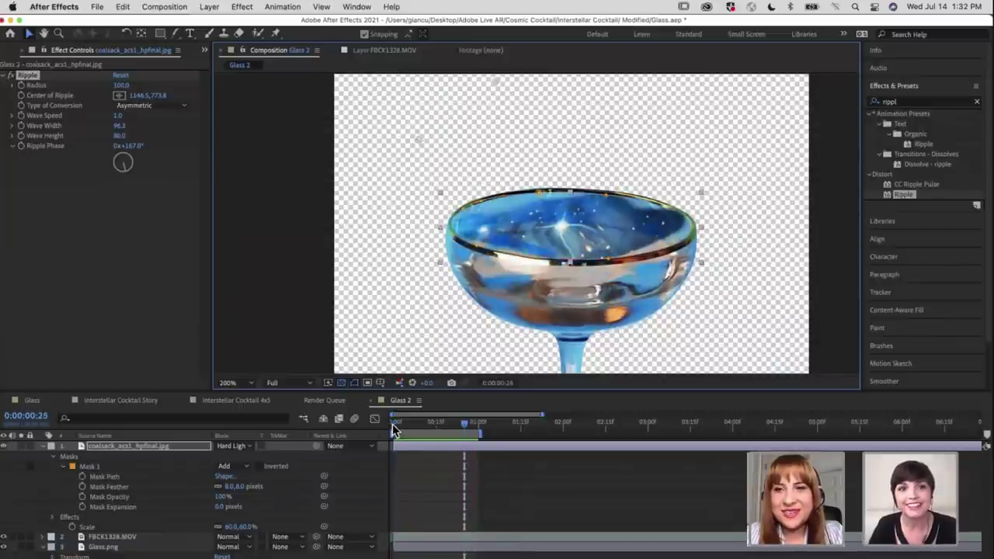
{"action": "left_click", "coordinate": [393, 424]}
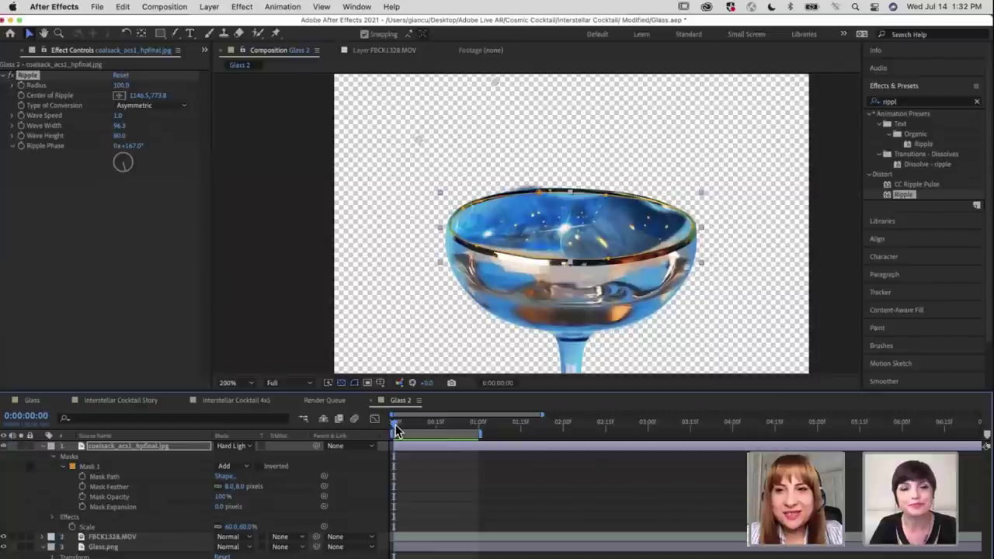
{"action": "left_click", "coordinate": [435, 423]}
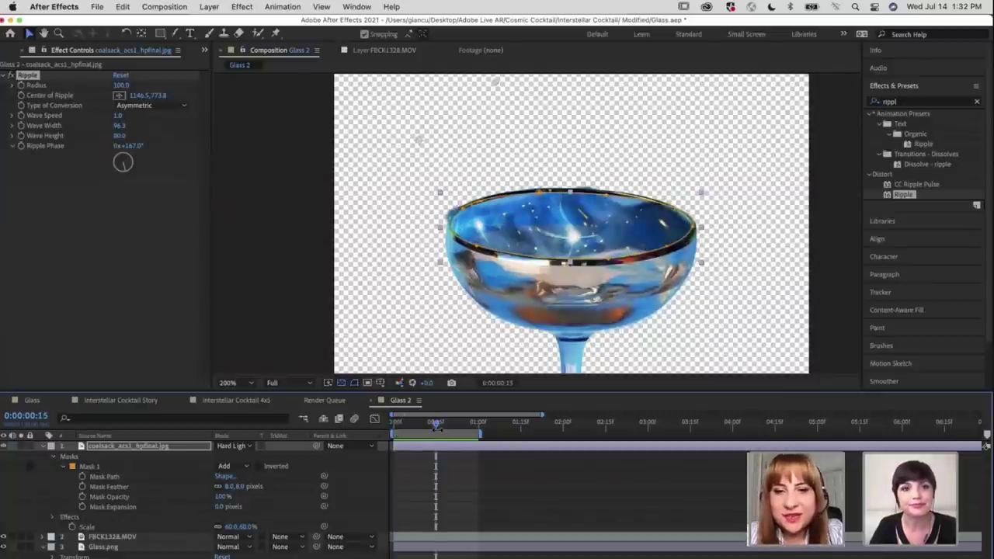
{"action": "left_click", "coordinate": [419, 424]}
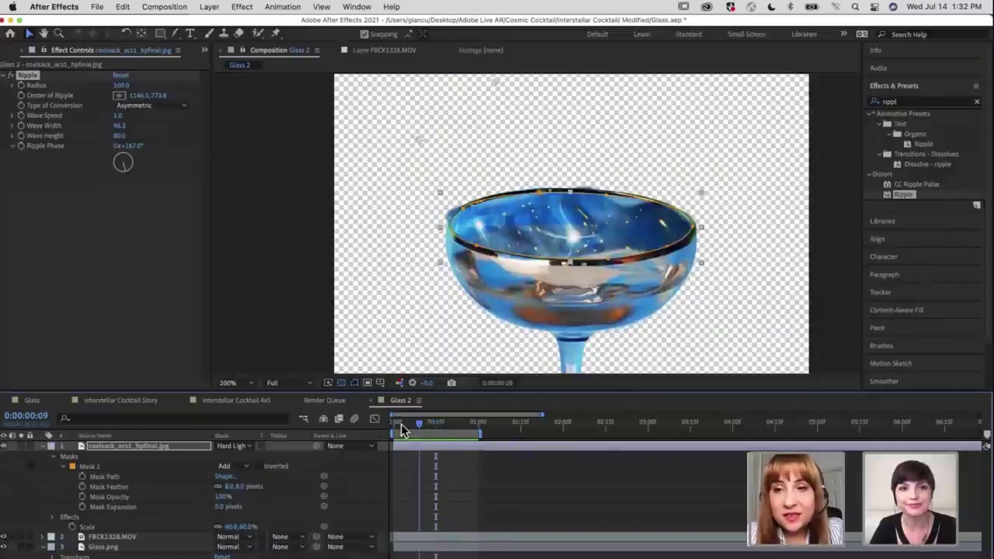
{"action": "left_click", "coordinate": [398, 424]}
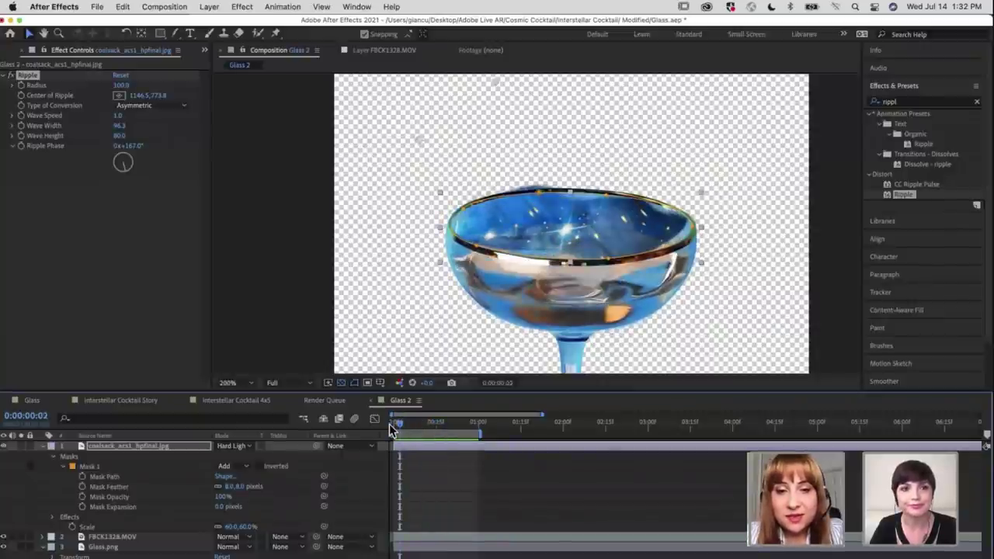
{"action": "left_click", "coordinate": [389, 424]}
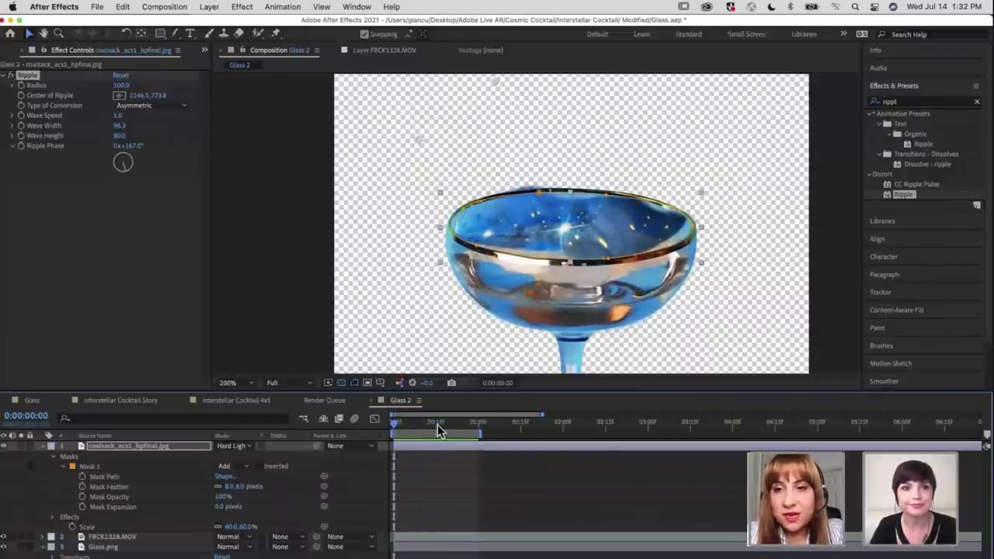
{"action": "left_click", "coordinate": [438, 424]}
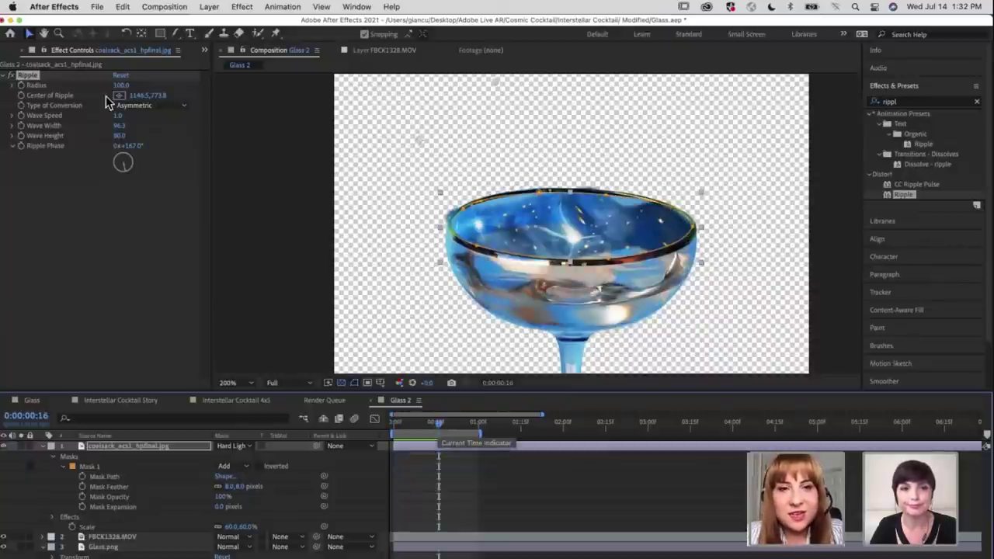
At frame 0:00:00:16, pull the feather point at the glass's far-left rim further into the opening
{"action": "key", "text": "period"}
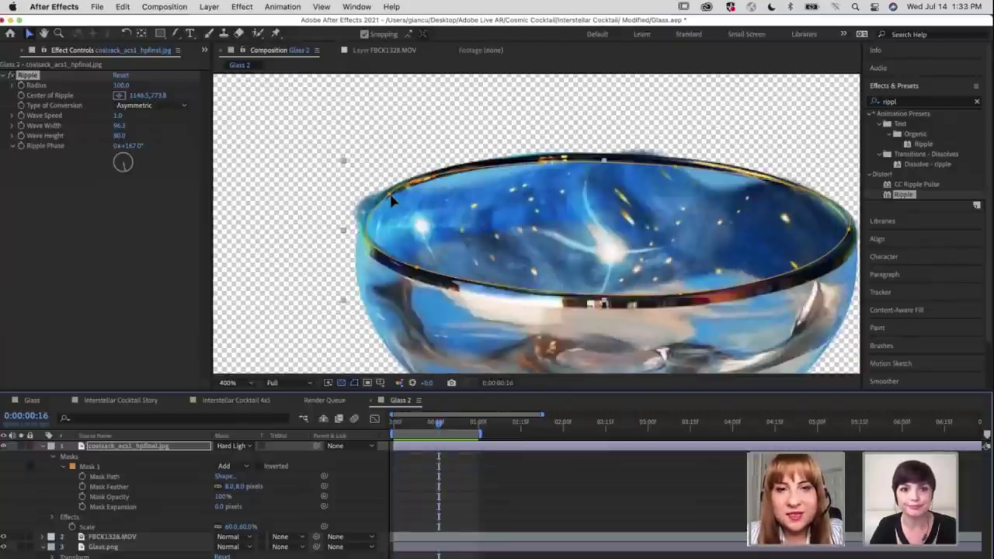
{"action": "key", "text": "period"}
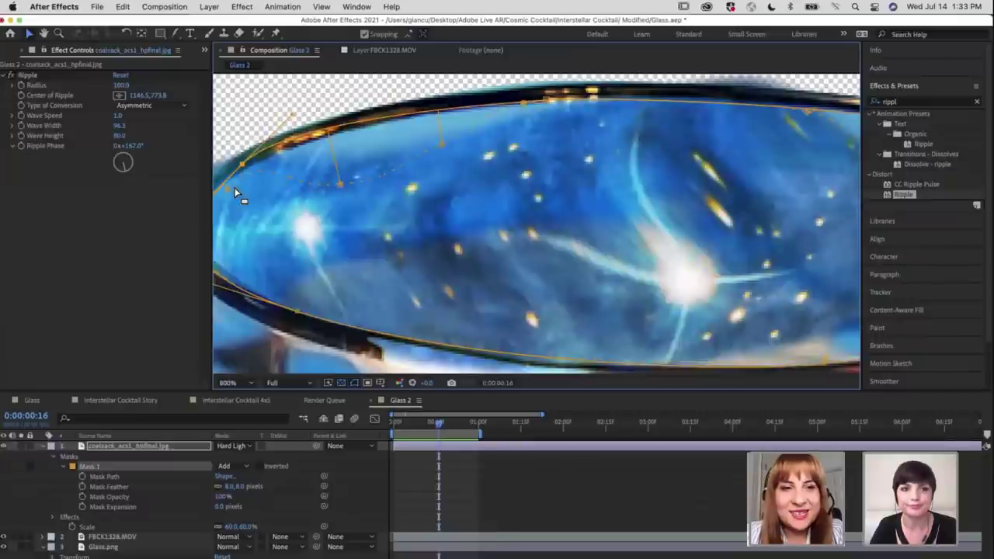
{"action": "left_click_drag", "start_coordinate": [230, 190], "coordinate": [241, 201]}
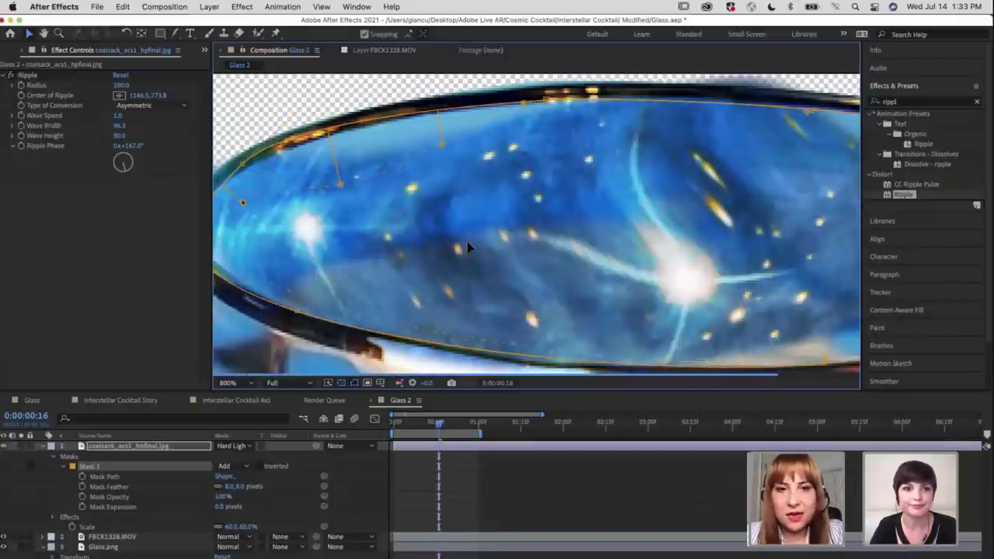
With the Mask Feather tool, add a feather point to Mask 1 just inside the middle of the back rim
{"action": "key", "text": "comma"}
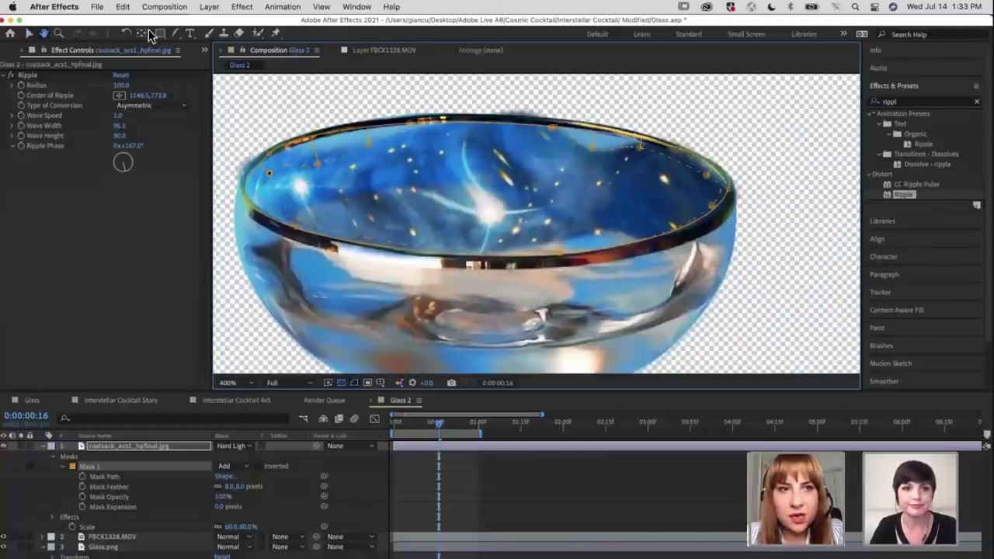
{"action": "left_click", "coordinate": [150, 33]}
{"action": "key", "text": "g"}
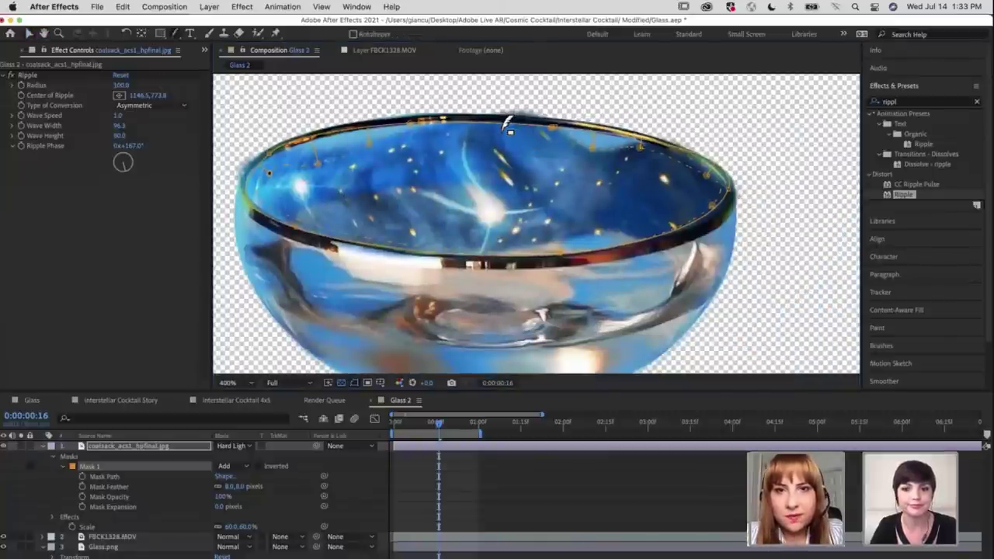
{"action": "left_click", "coordinate": [502, 132]}
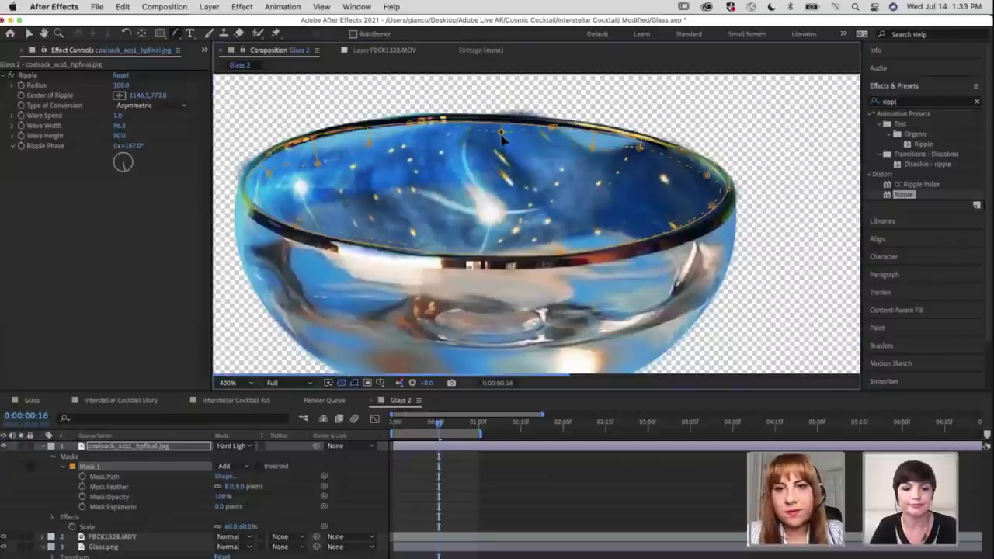
Pull the feather point at the middle of the back rim deeper into the opening and scrub Glass 2 from the start to check the ripple
{"action": "left_click", "coordinate": [520, 167]}
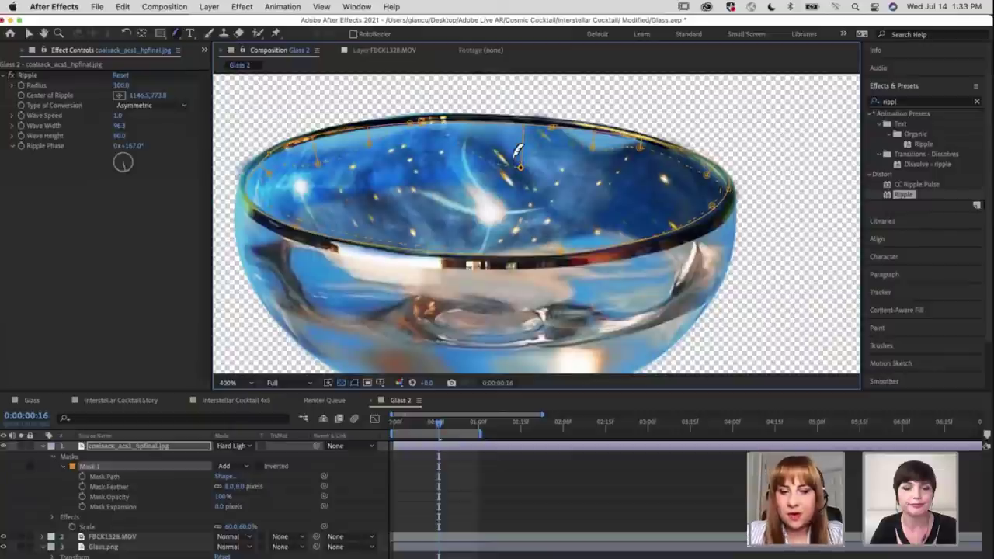
{"action": "key", "text": "comma"}
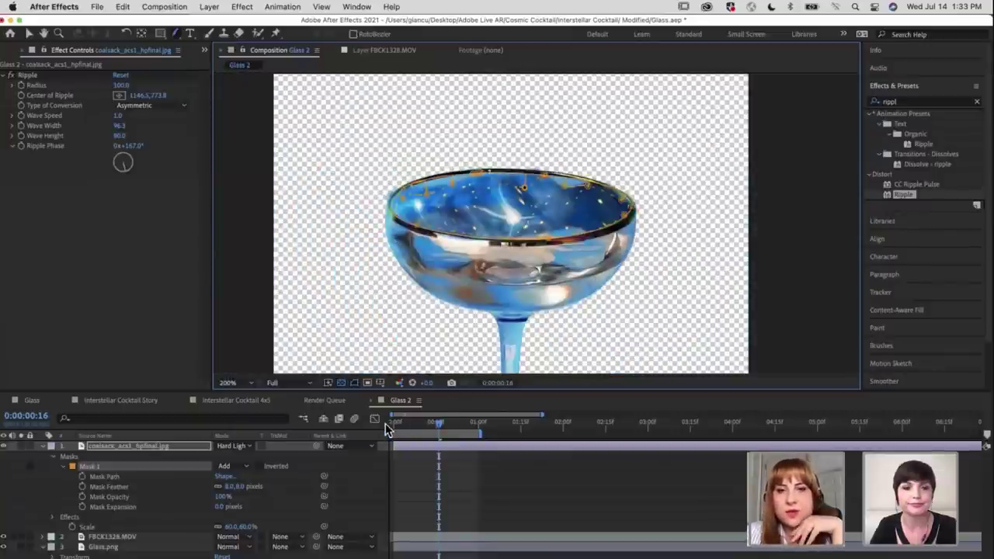
{"action": "key", "text": "Home"}
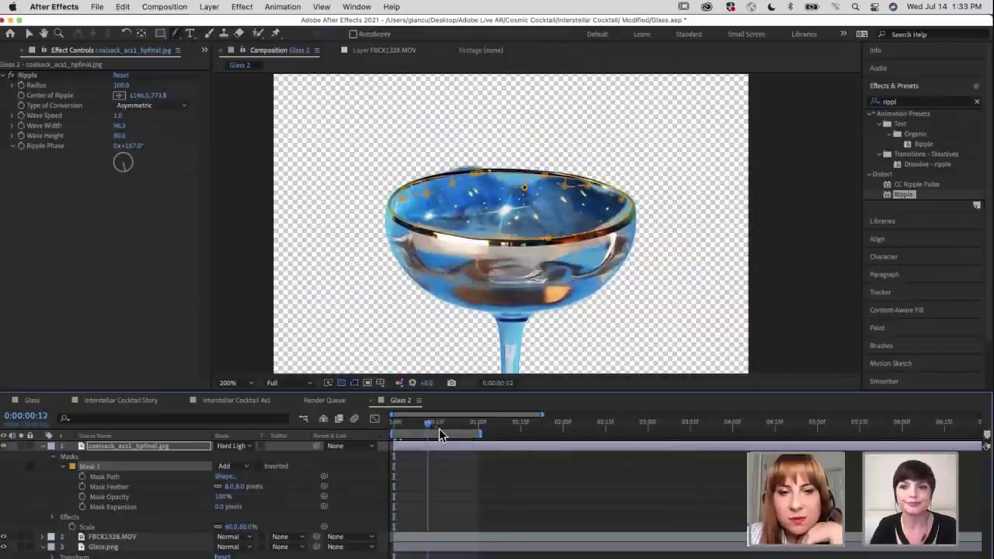
{"action": "left_click", "coordinate": [427, 423]}
{"action": "left_click", "coordinate": [463, 434]}
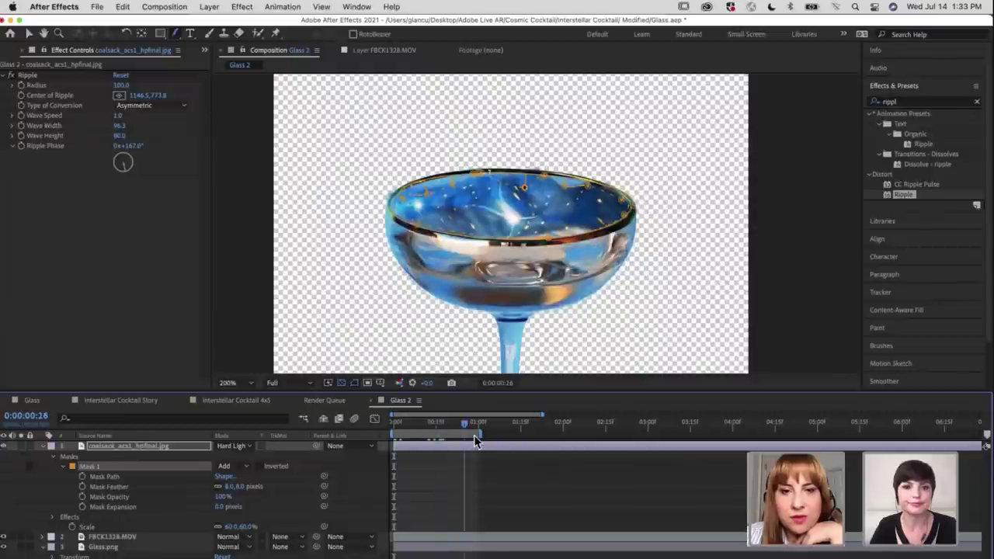
{"action": "key", "text": "Home"}
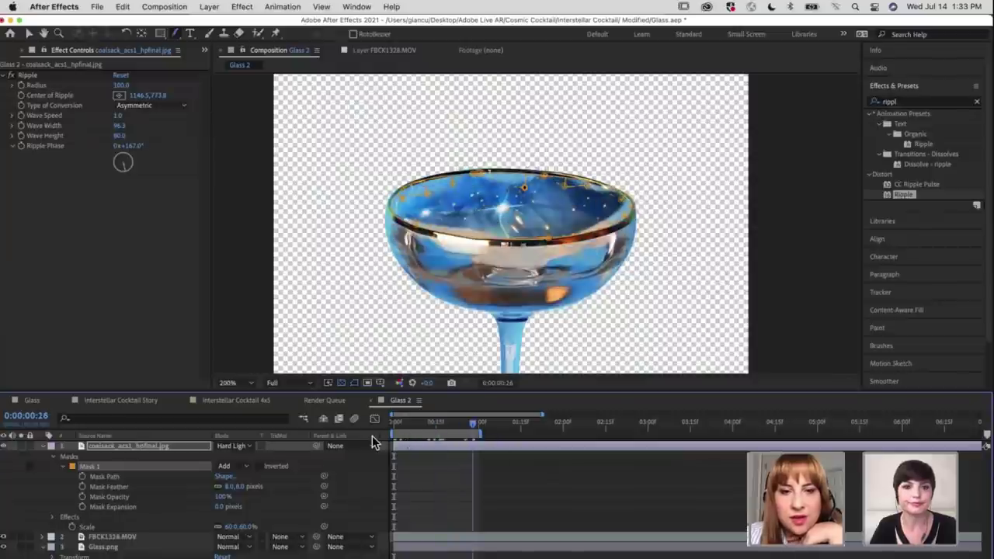
Show the Glass composition at frame 0:00:00:00 and select its coalsack_acs1_hpfinal.jpg layer to display its effects
{"action": "left_click", "coordinate": [31, 401]}
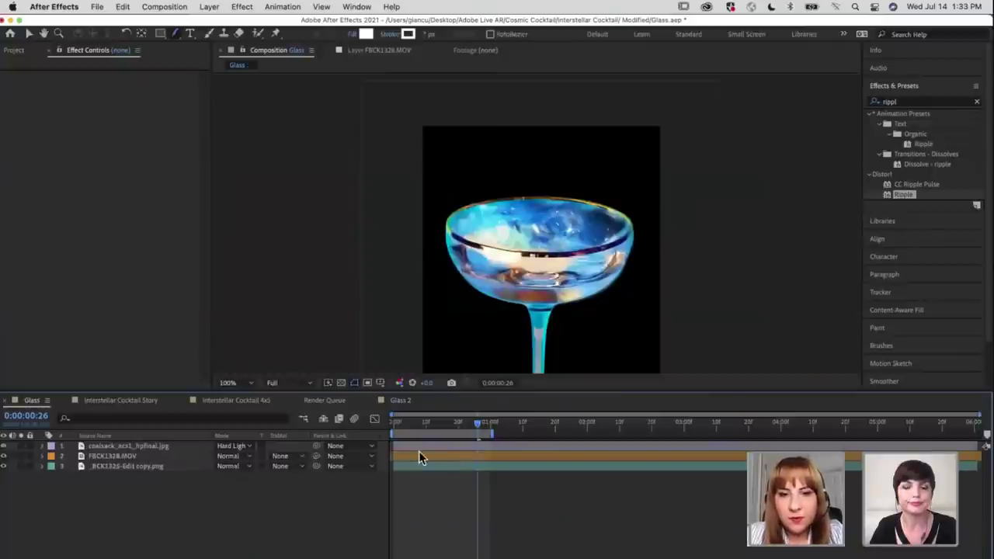
{"action": "left_click_drag", "start_coordinate": [423, 423], "coordinate": [389, 418]}
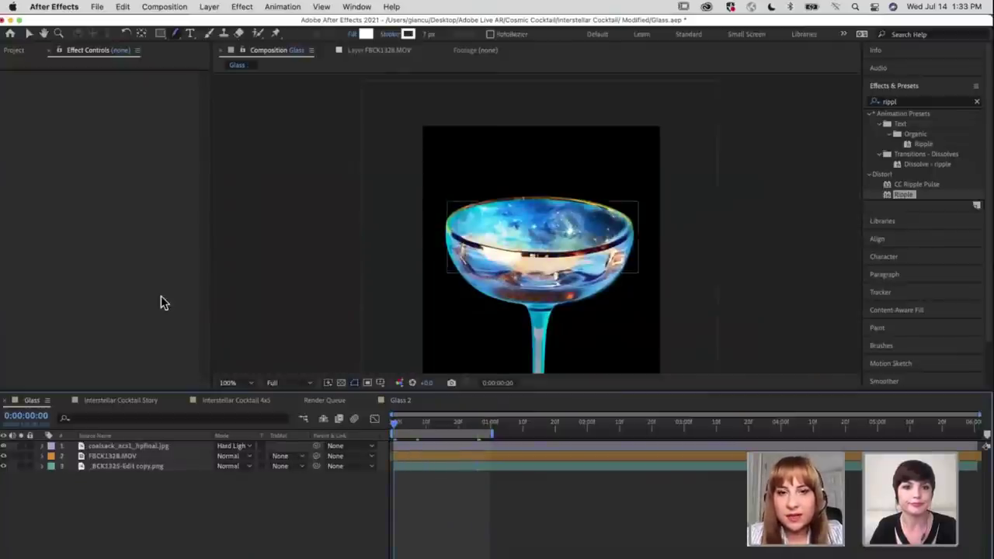
{"action": "key", "text": "period"}
{"action": "left_click", "coordinate": [450, 446]}
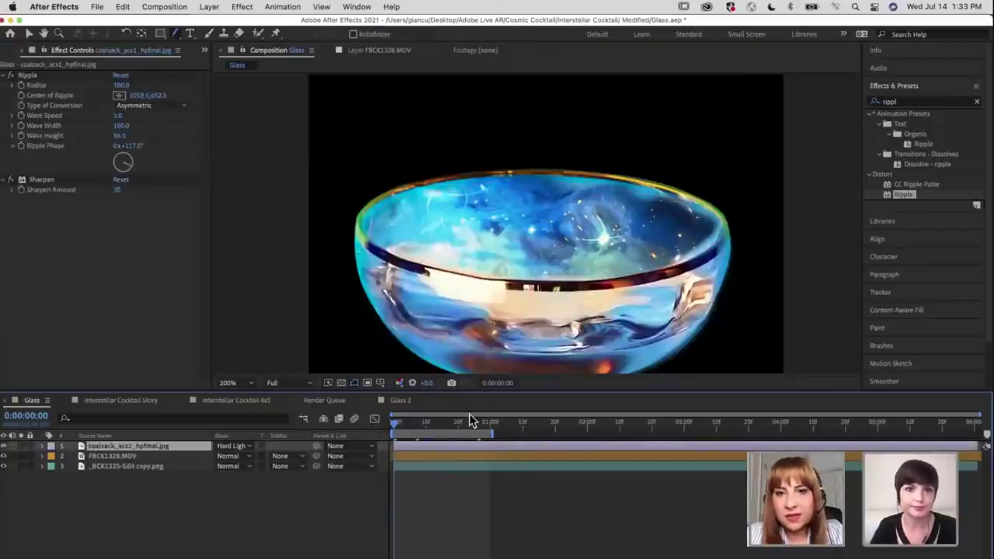
Play back the Glass composition at several magnifications to examine the rippling space image inside the glass
{"action": "key", "text": "space"}
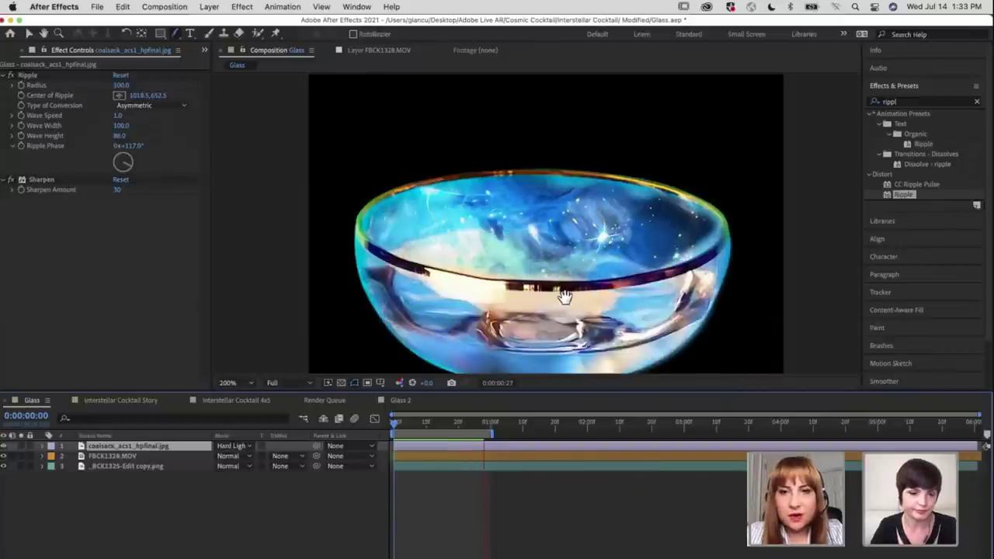
{"action": "key", "text": "space"}
{"action": "left_click_drag", "start_coordinate": [537, 233], "coordinate": [494, 233]}
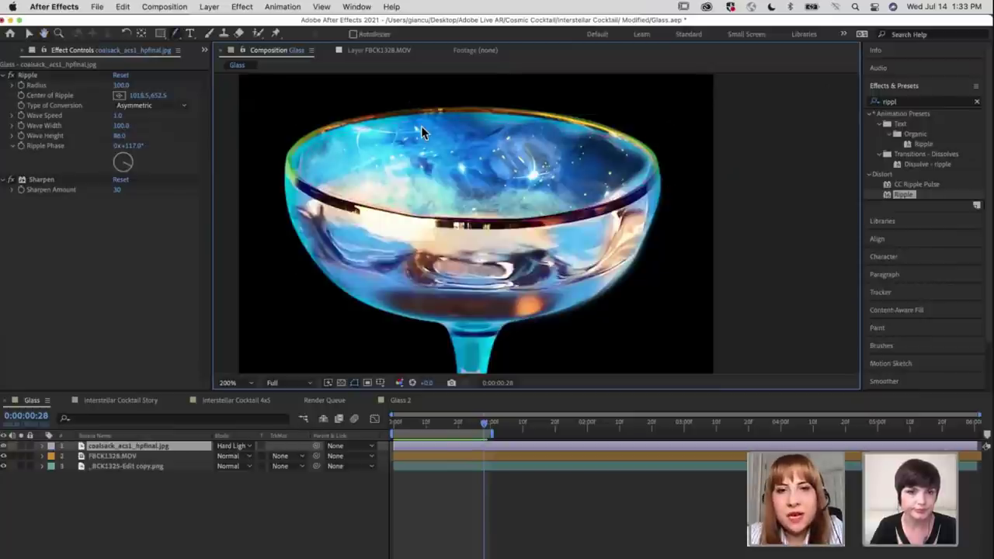
{"action": "key", "text": "space"}
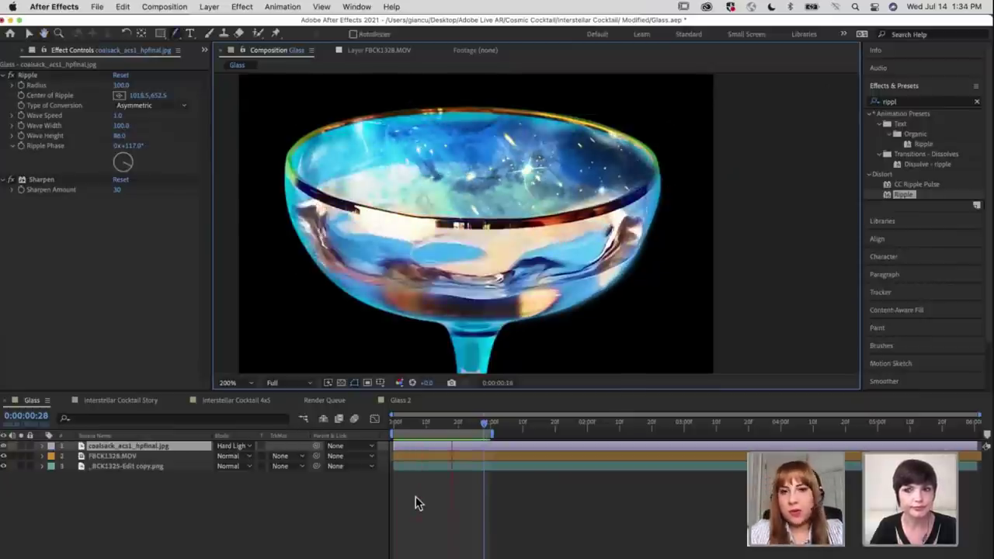
{"action": "key", "text": "comma"}
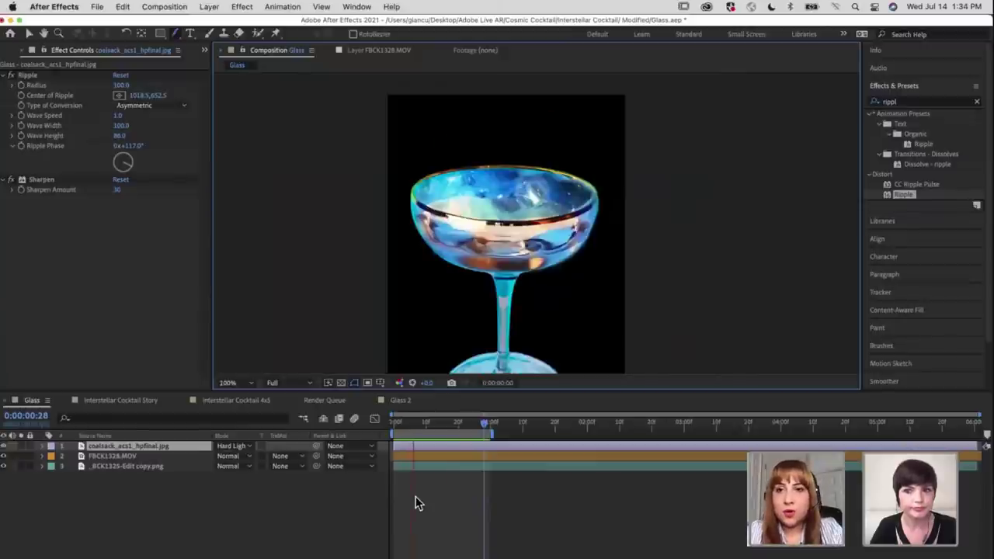
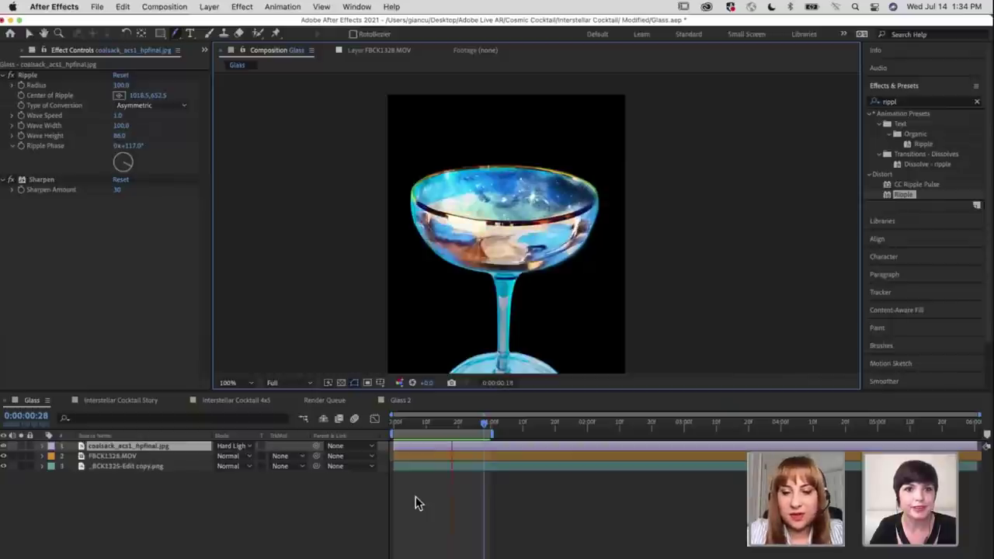
{"action": "key", "text": "comma"}
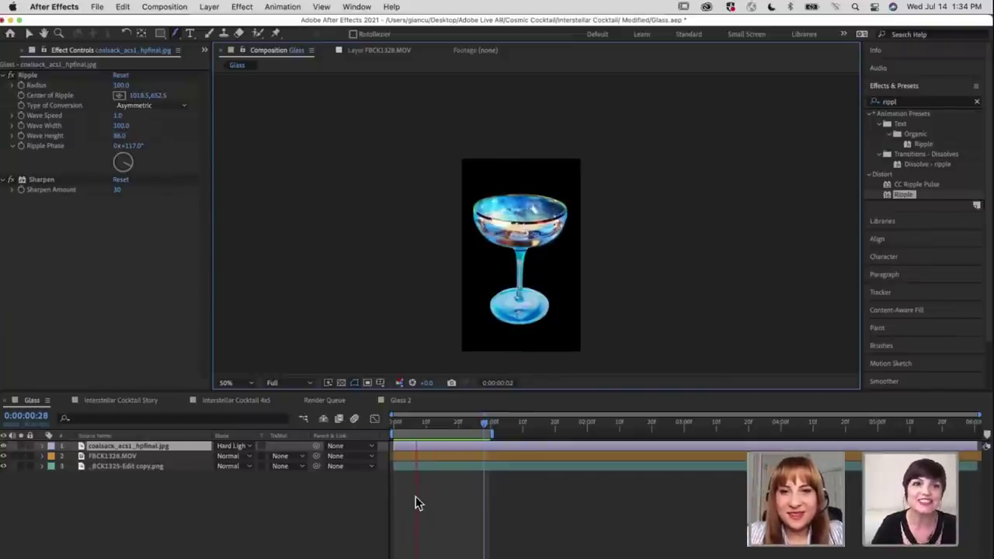
{"action": "key", "text": "space"}
{"action": "key", "text": "slash"}
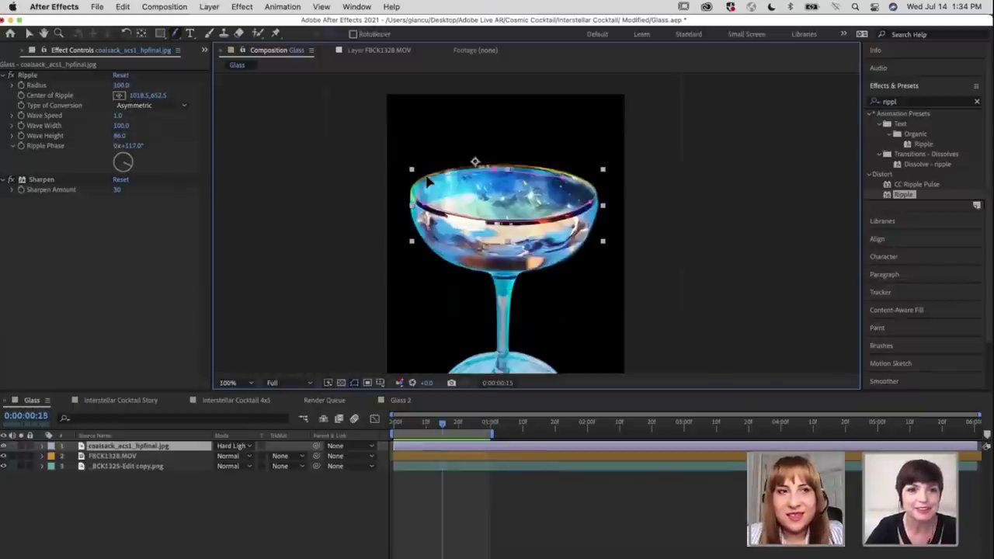
Deselect the coalsack layer, turn on the transparency grid for Glass and preview the animation from the first frame
{"action": "left_click", "coordinate": [29, 34]}
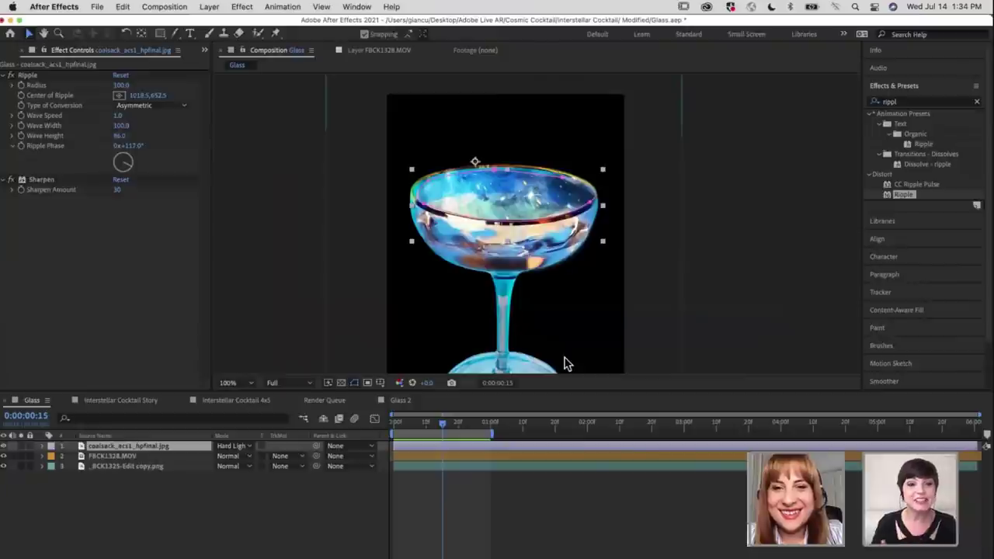
{"action": "left_click", "coordinate": [545, 501]}
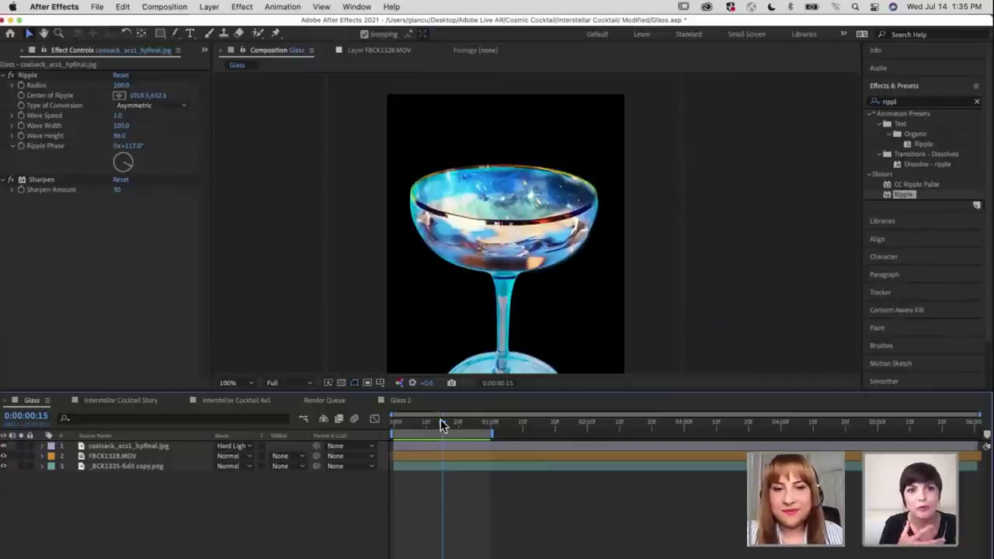
{"action": "left_click", "coordinate": [394, 428]}
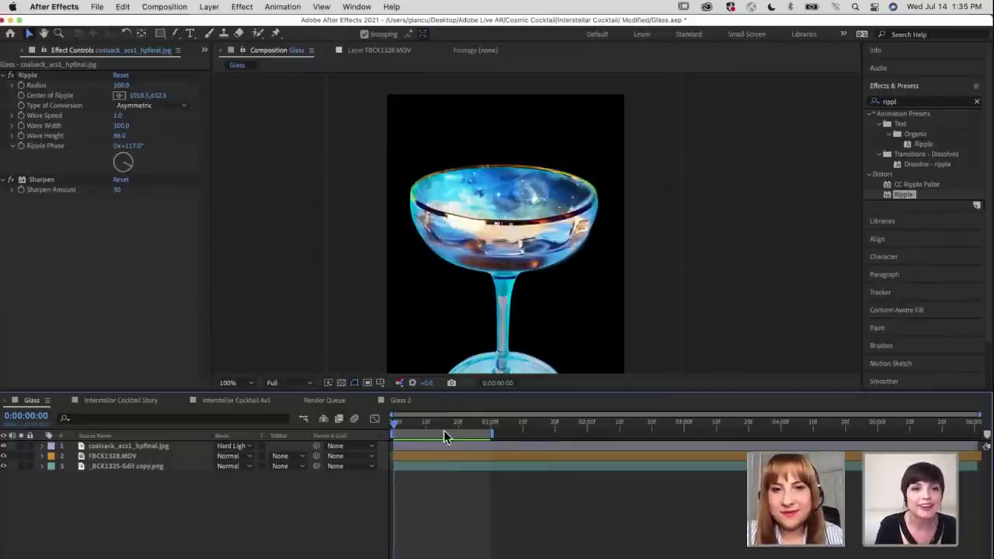
{"action": "key", "text": "space"}
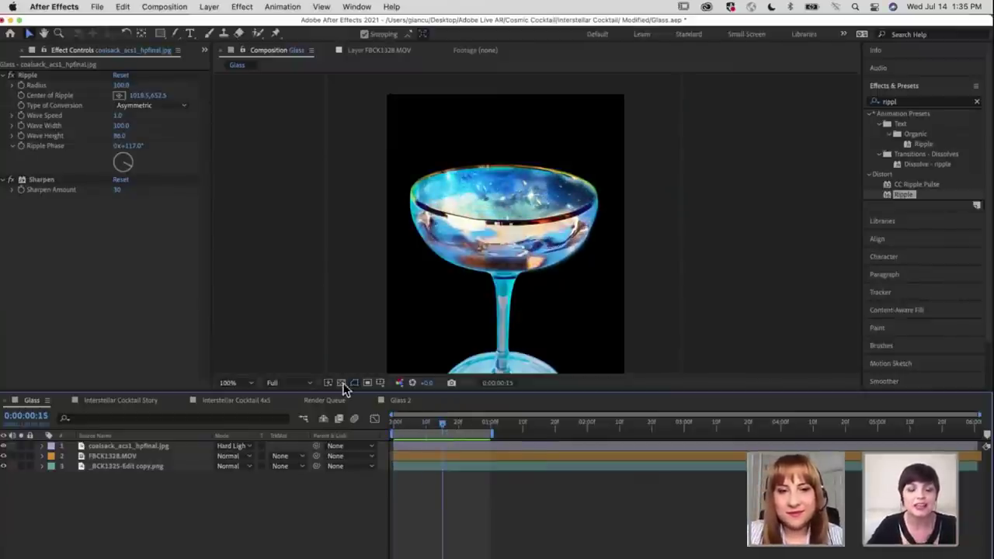
{"action": "key", "text": "space"}
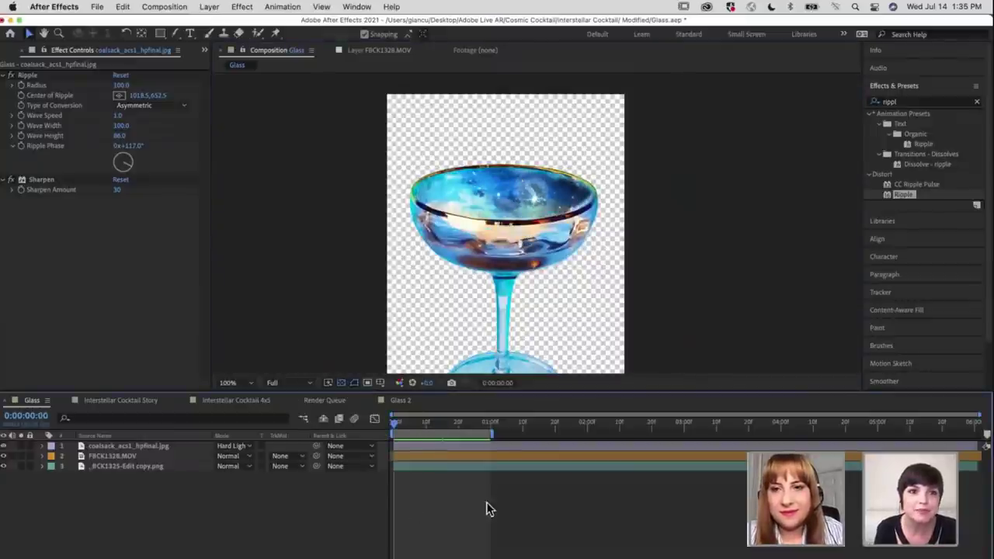
{"action": "key", "text": "space"}
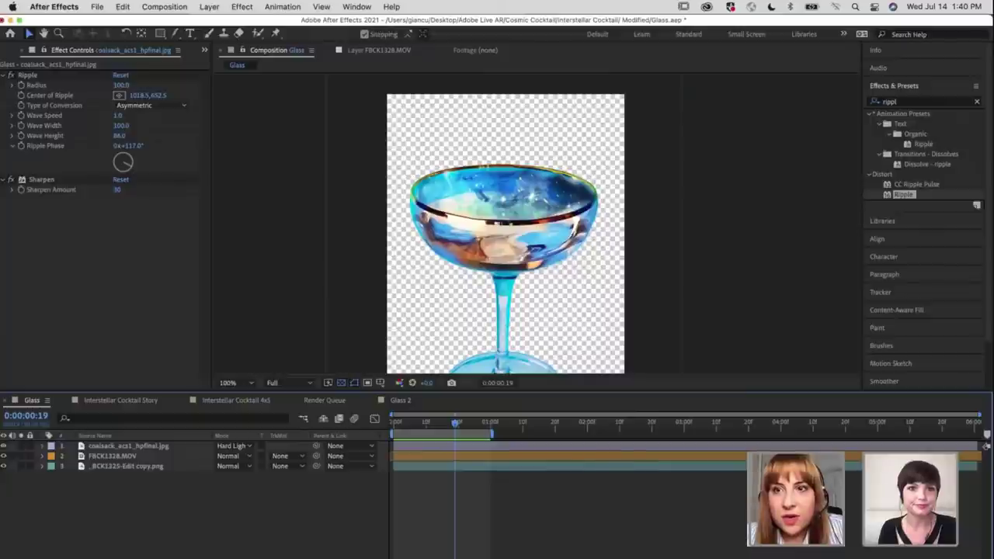
Switch to Firefox and view the NASA Cinespace – Apollo 11 page from the portfolio site's Fine Art section
{"action": "key", "text": "super+Tab"}
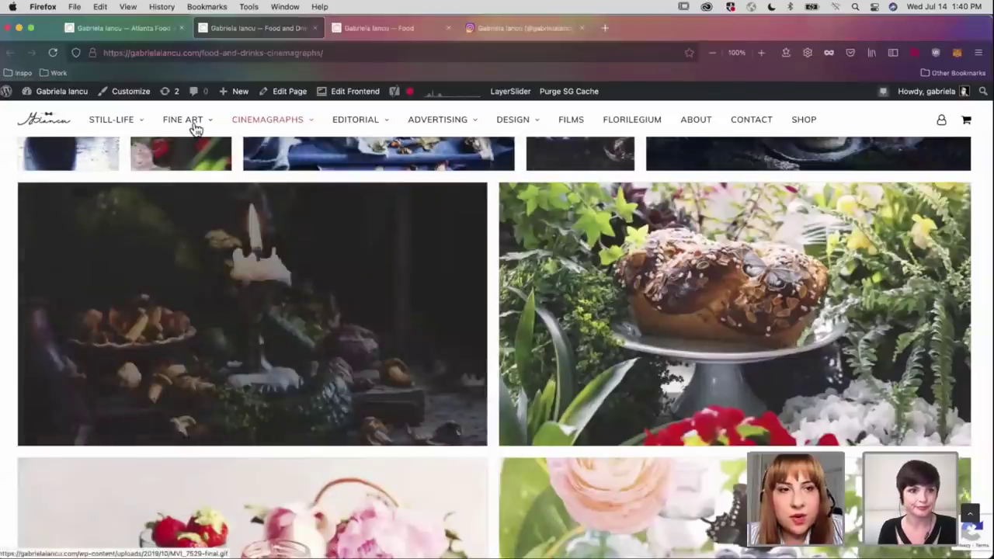
{"action": "mouse_move", "coordinate": [193, 126]}
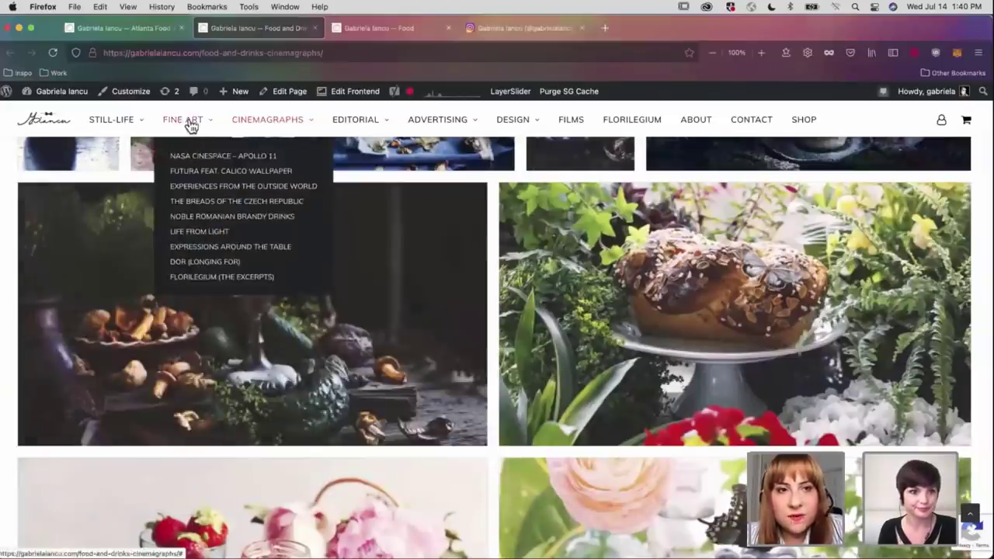
{"action": "left_click", "coordinate": [87, 344]}
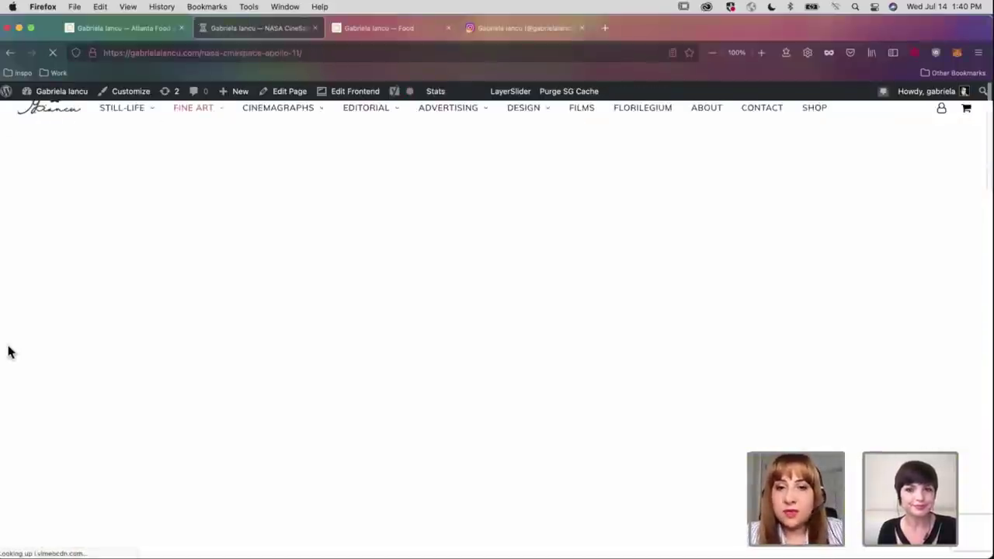
{"action": "scroll", "coordinate": [595, 417], "scroll_direction": "down", "scroll_amount": 2}
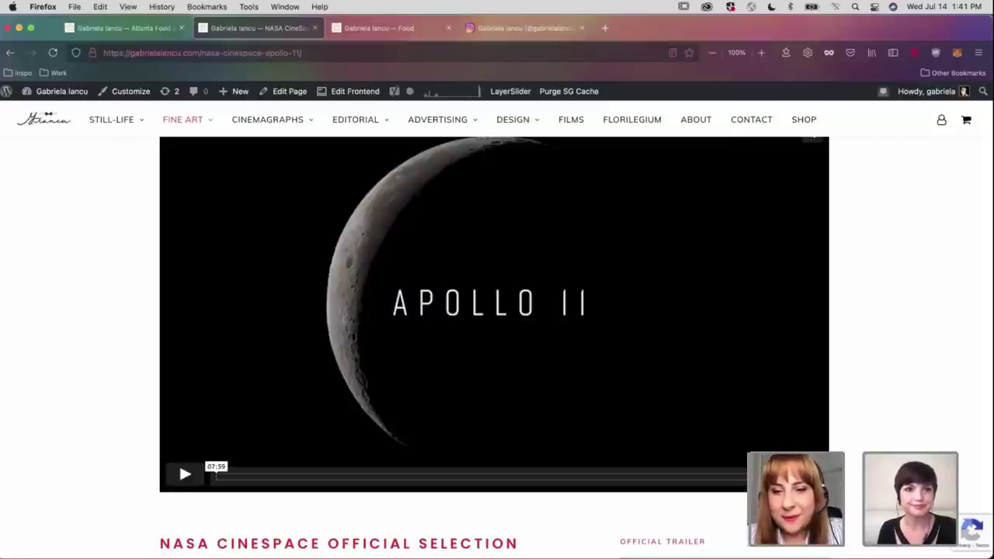
Leave Firefox and quit Photoshop without saving the changes to _BCK1325-Edit.psd
{"action": "key", "text": "super+Tab"}
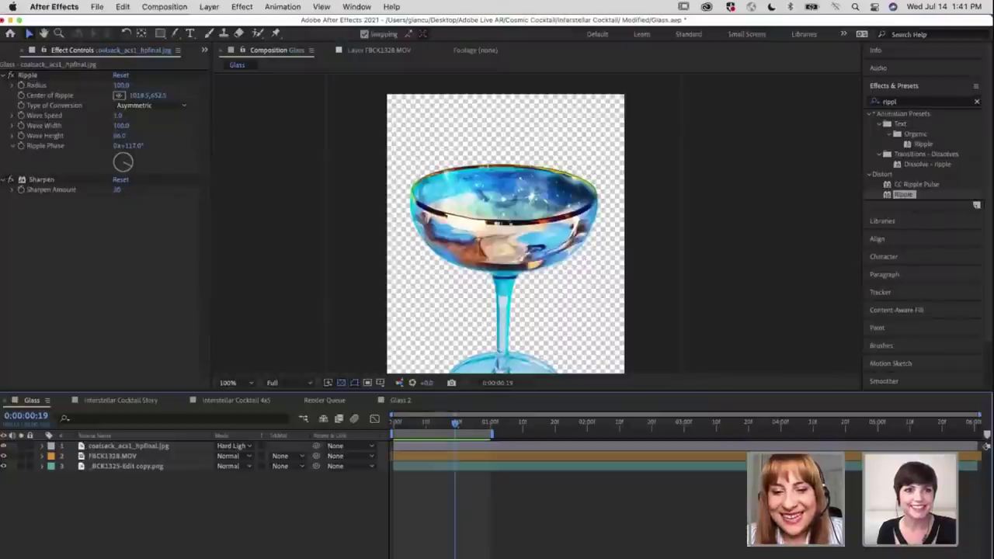
{"action": "right_click", "coordinate": [618, 555]}
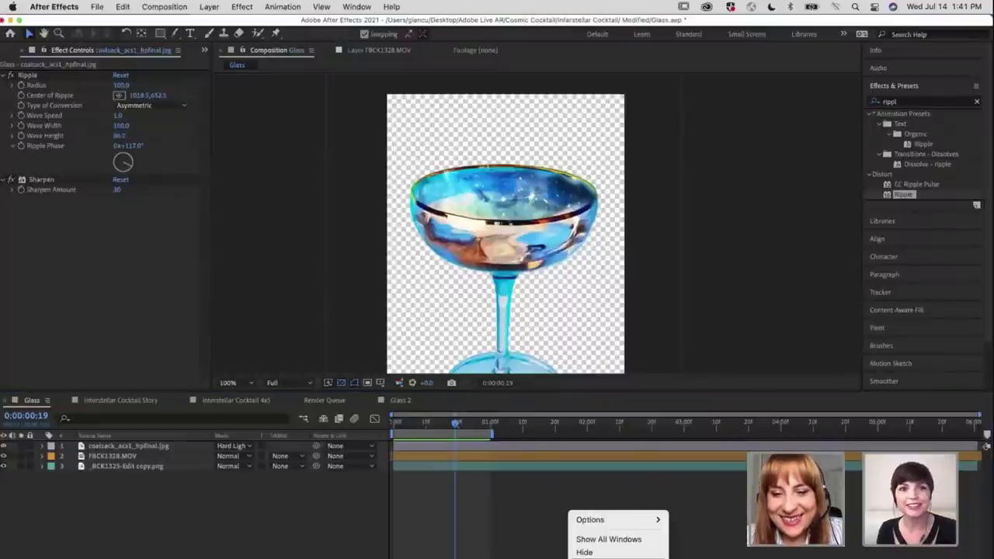
{"action": "left_click", "coordinate": [618, 555]}
{"action": "key", "text": "super+q"}
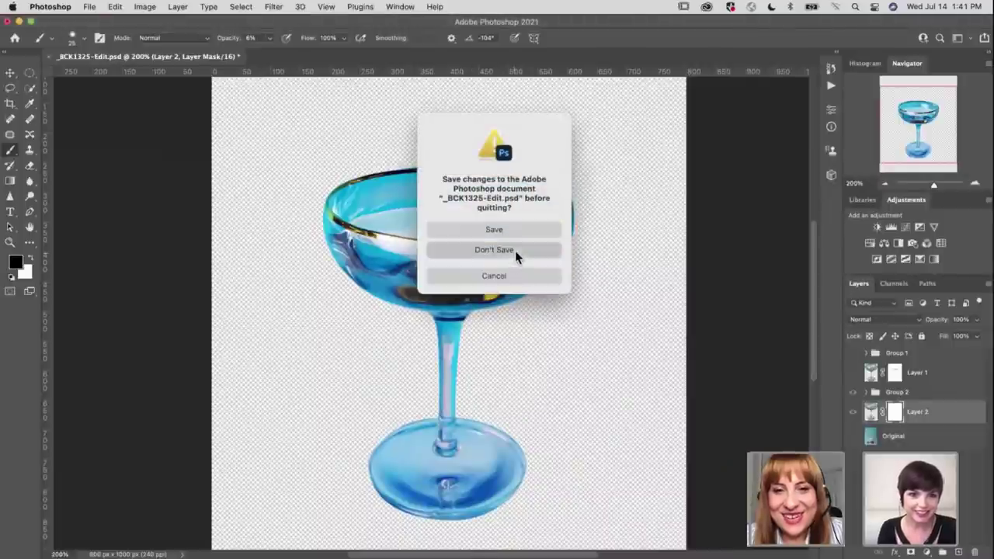
{"action": "left_click", "coordinate": [515, 250]}
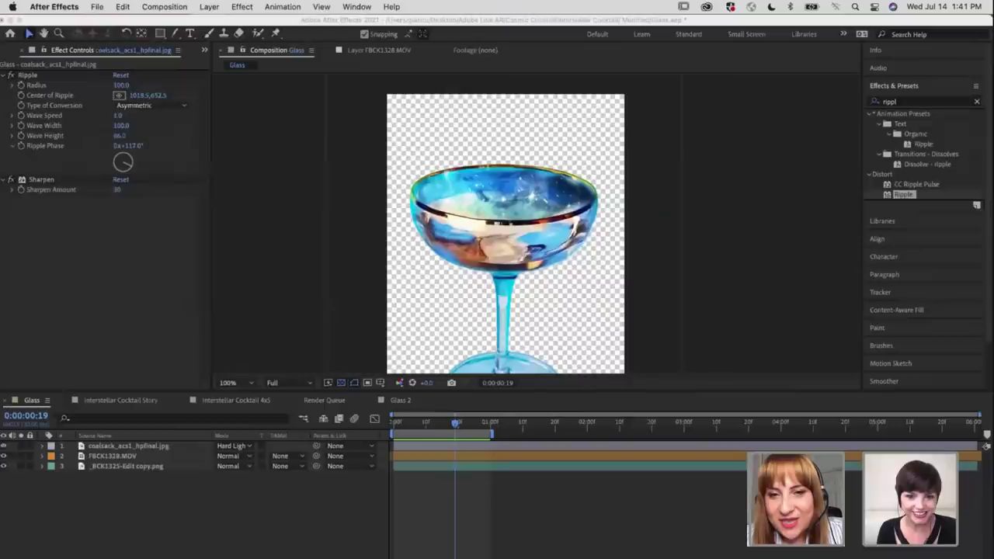
In After Effects, play the Glass composition from its first frame to review the finished loop
{"action": "left_click_drag", "start_coordinate": [412, 425], "coordinate": [364, 423]}
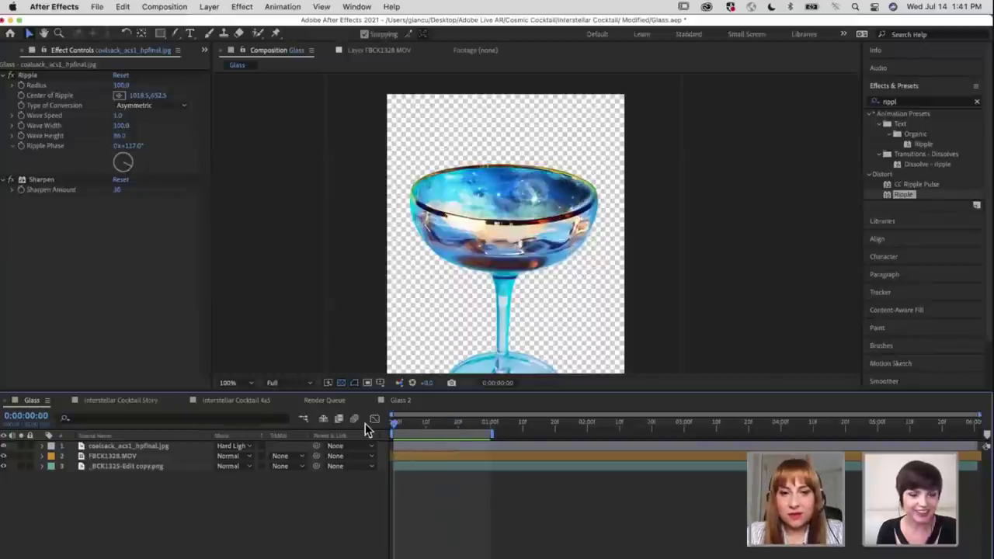
{"action": "key", "text": "space"}
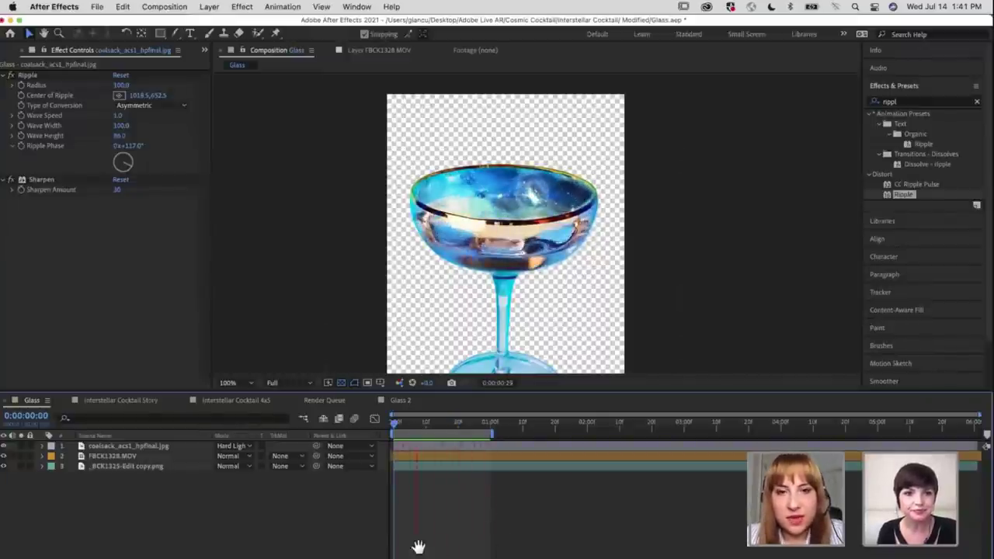
{"action": "key", "text": "space"}
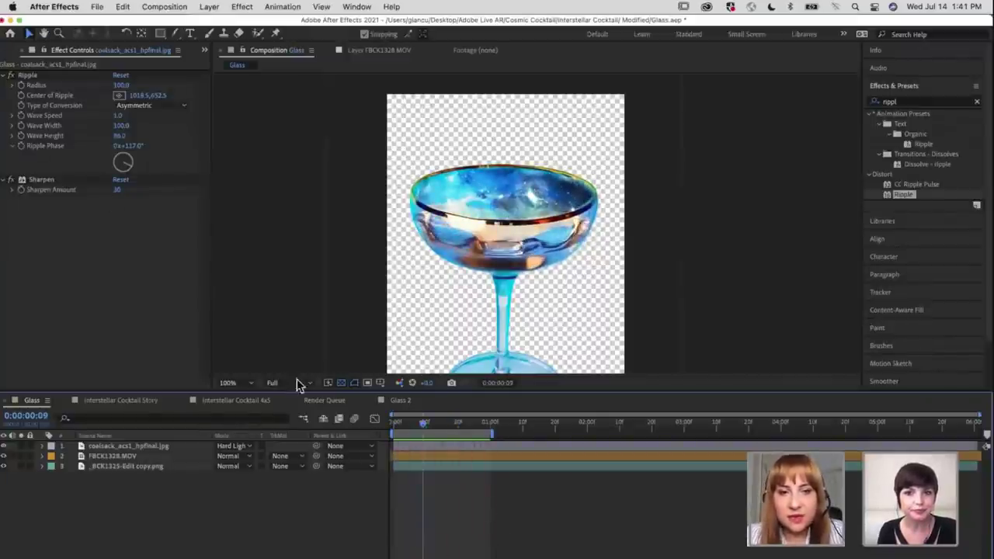
Add the Glass composition to the Render Queue for export
{"action": "left_click", "coordinate": [97, 9]}
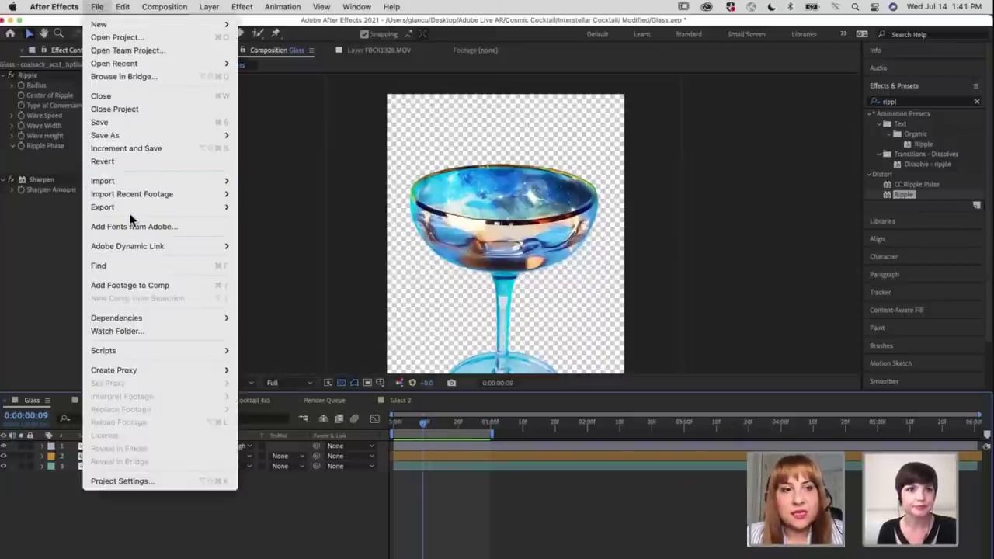
{"action": "mouse_move", "coordinate": [132, 216]}
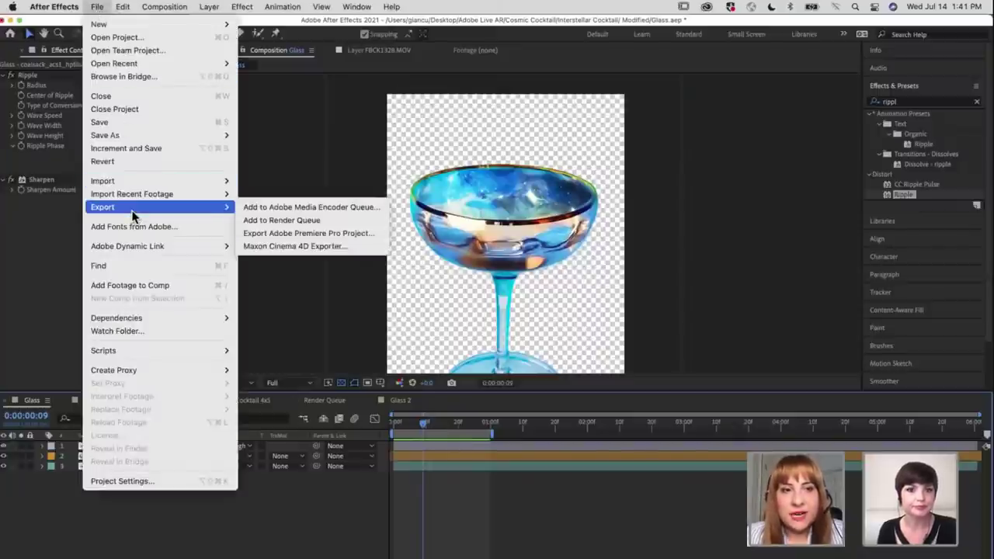
{"action": "left_click", "coordinate": [307, 220]}
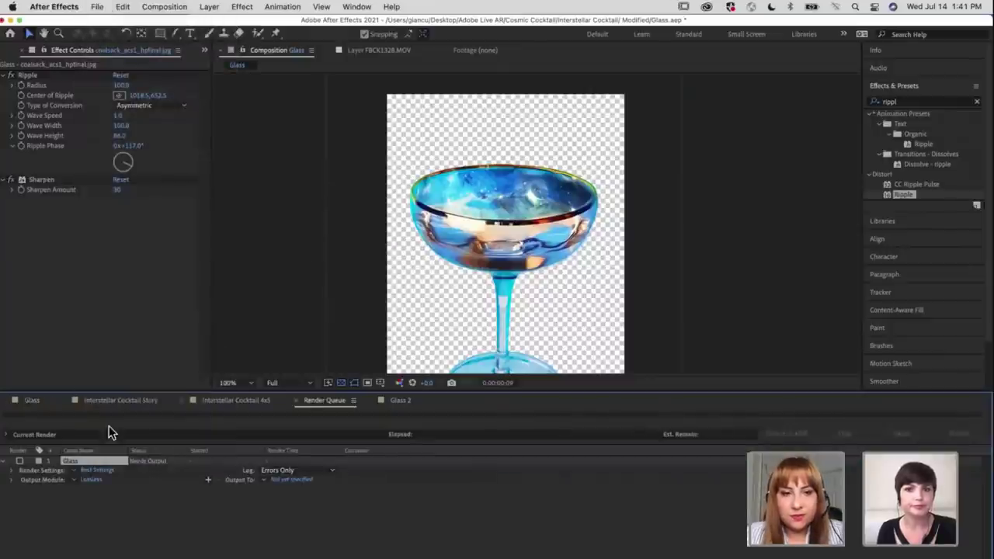
Set the Glass render's output module to PNG Sequence format with RGB + Alpha channels
{"action": "left_click", "coordinate": [90, 480]}
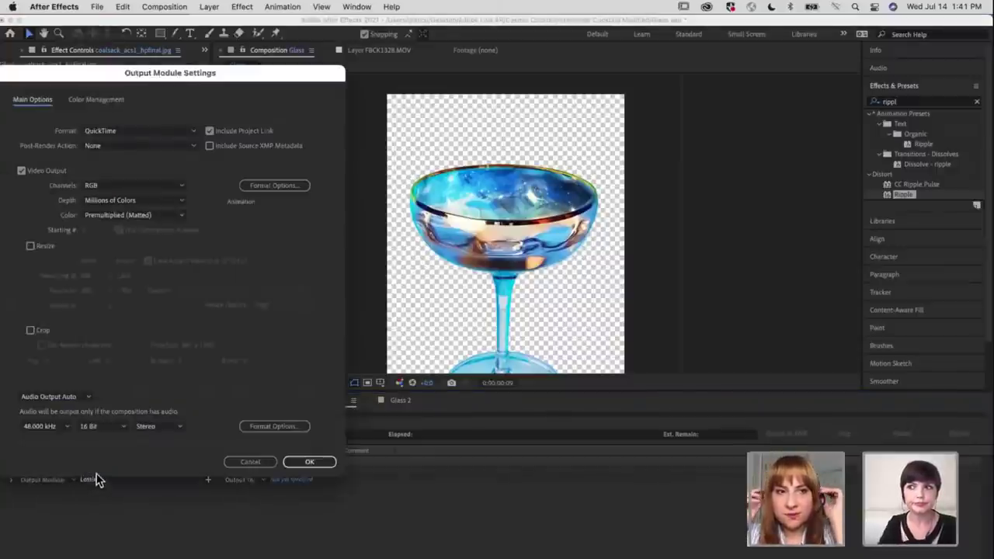
{"action": "left_click", "coordinate": [103, 187]}
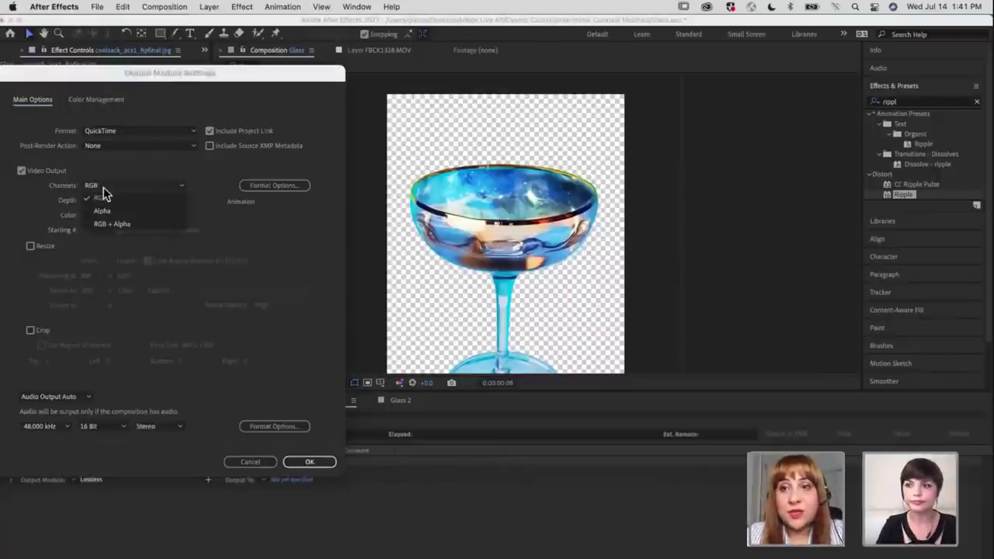
{"action": "left_click", "coordinate": [132, 225]}
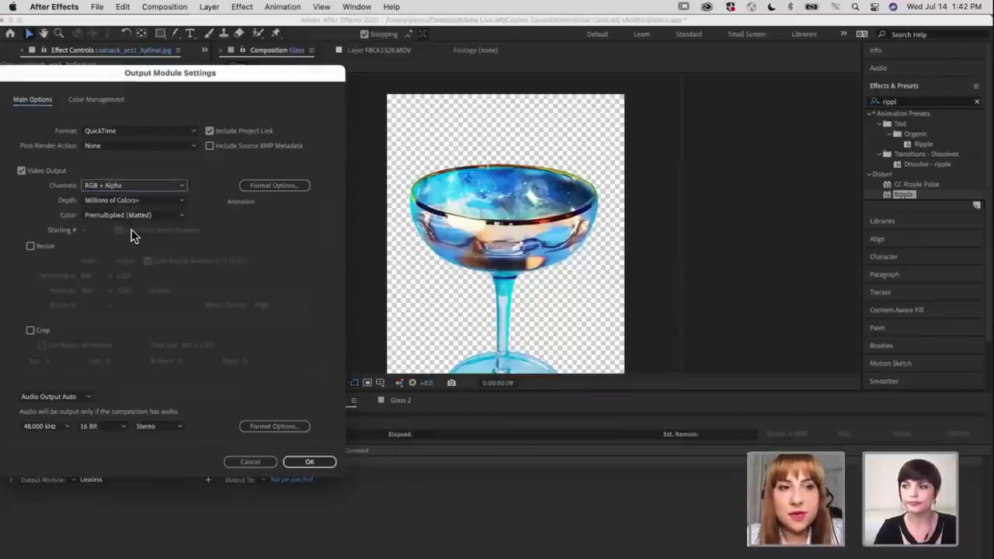
{"action": "left_click", "coordinate": [179, 130]}
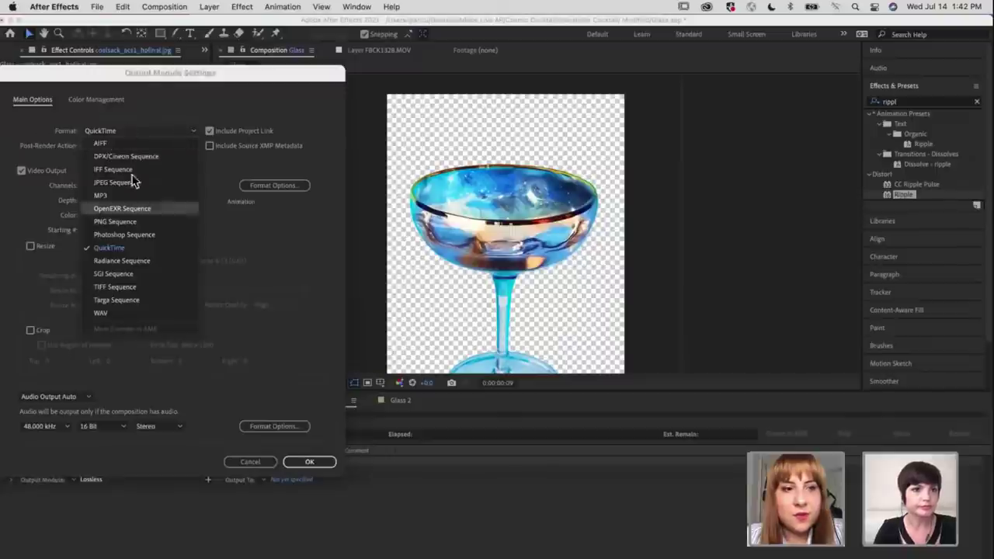
{"action": "left_click", "coordinate": [135, 221]}
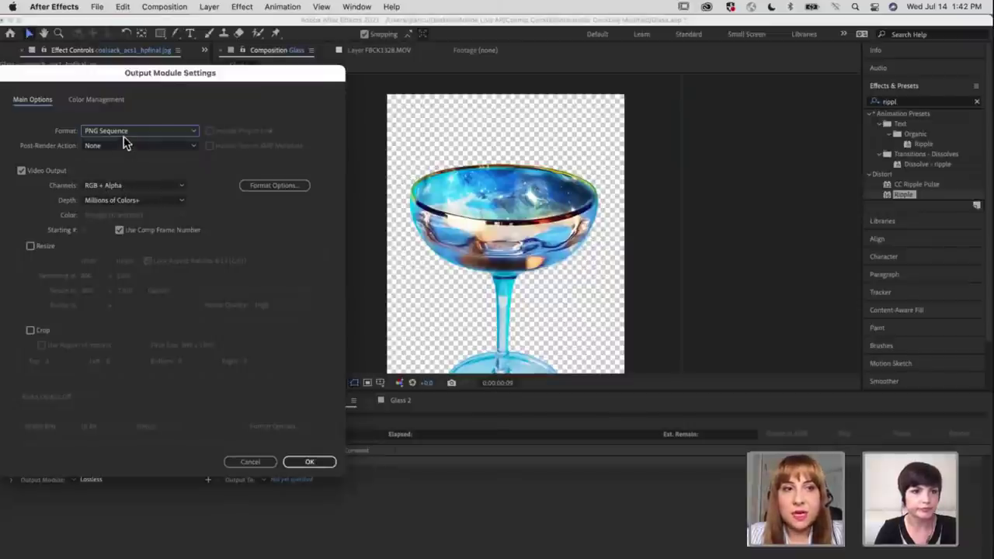
{"action": "left_click", "coordinate": [309, 463]}
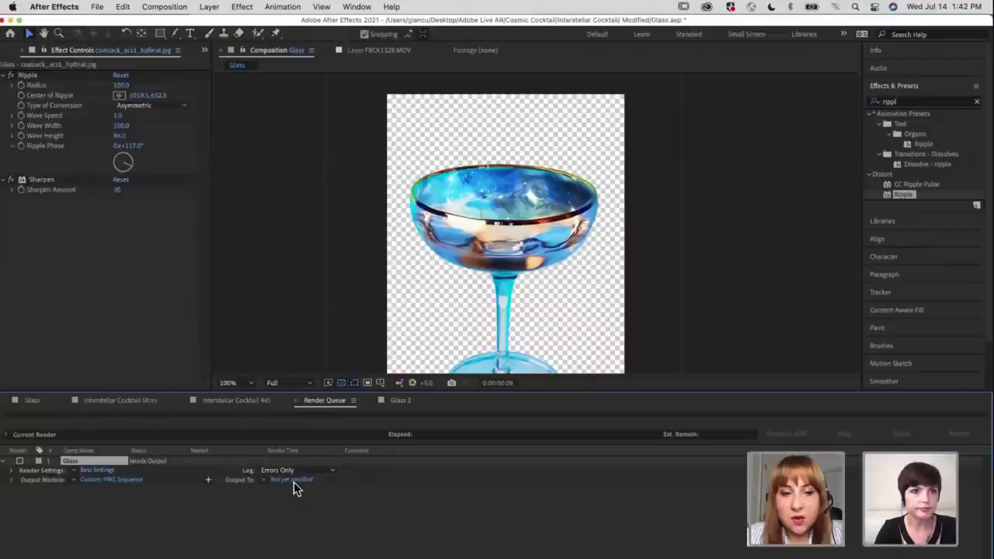
Save the output in a Glass subfolder of Adobe Live AR > Cosmic Cocktail > Live and render the Glass composition
{"action": "left_click", "coordinate": [294, 481]}
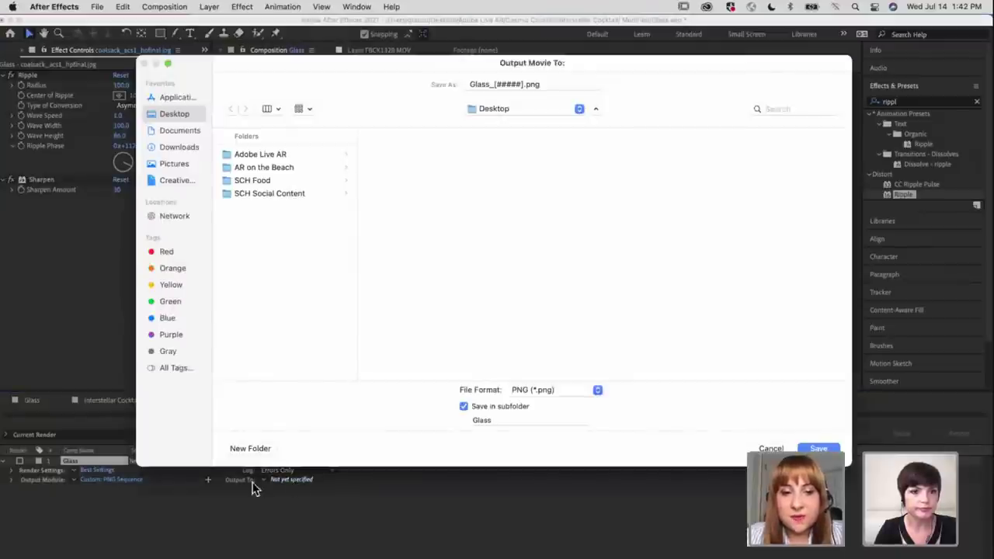
{"action": "left_click", "coordinate": [272, 158]}
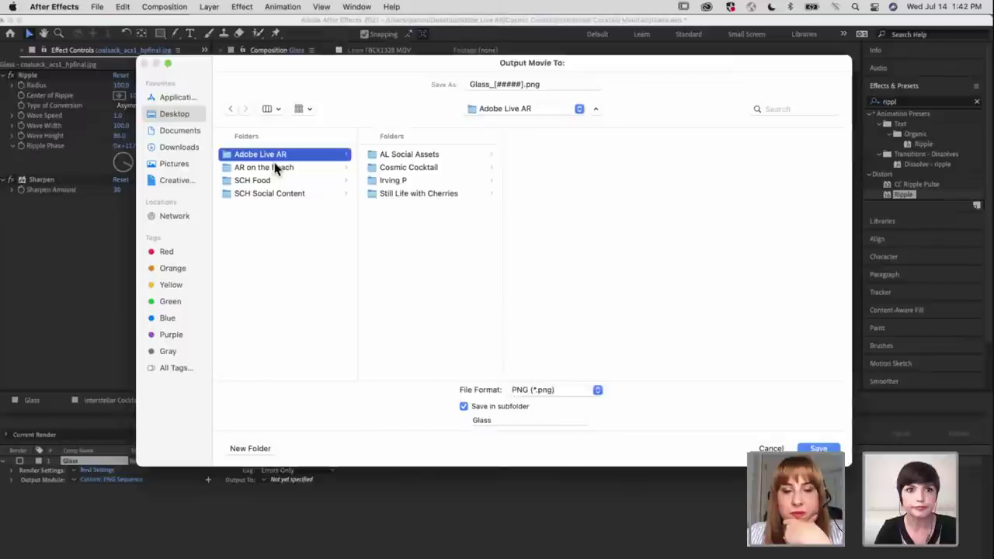
{"action": "left_click", "coordinate": [410, 157]}
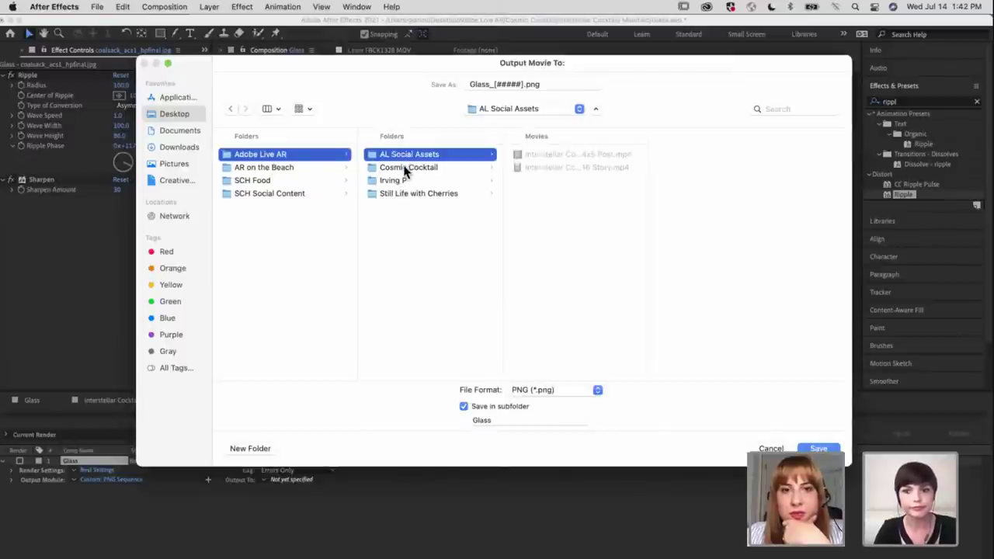
{"action": "left_click", "coordinate": [405, 168]}
{"action": "left_click", "coordinate": [527, 167]}
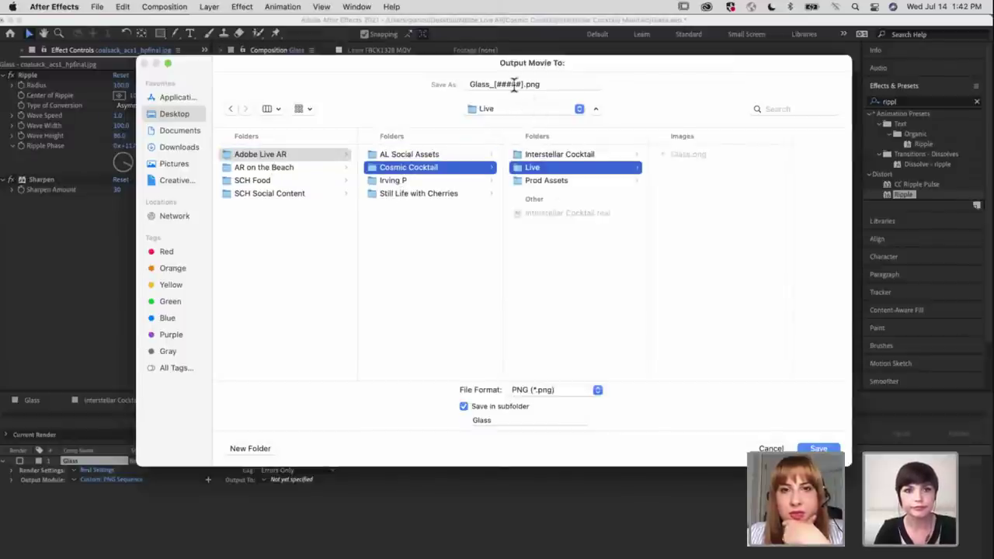
{"action": "key", "text": "Return"}
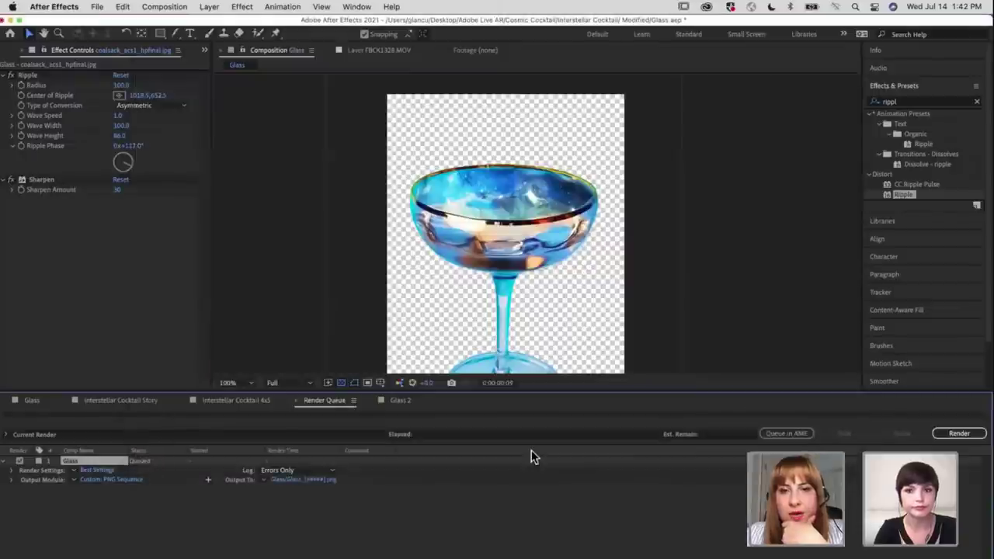
{"action": "left_click", "coordinate": [959, 433]}
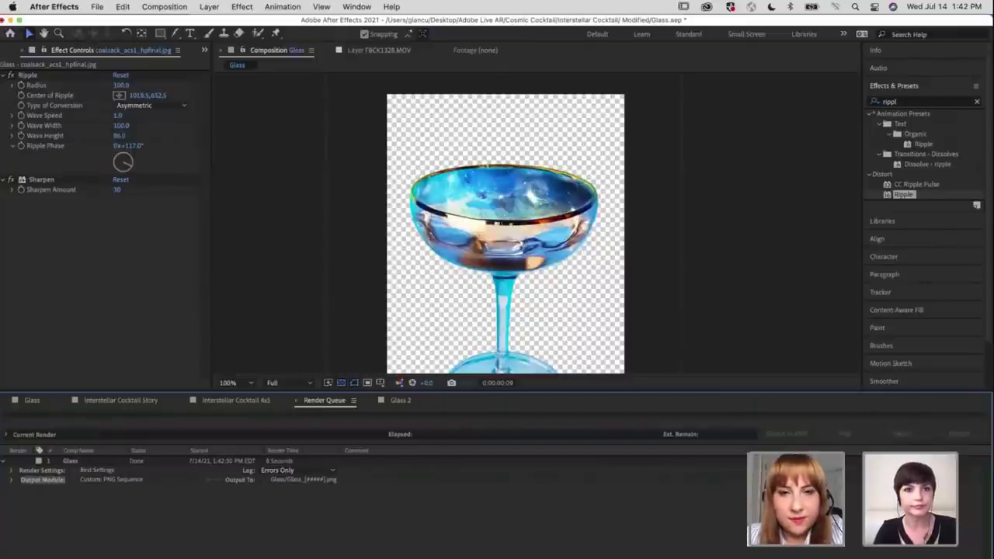
Switch to Finder and open the rendered Glass folder in Desktop > Adobe Live AR > Cosmic Cocktail > Live
{"action": "key", "text": "super+Tab"}
{"action": "left_click", "coordinate": [213, 243]}
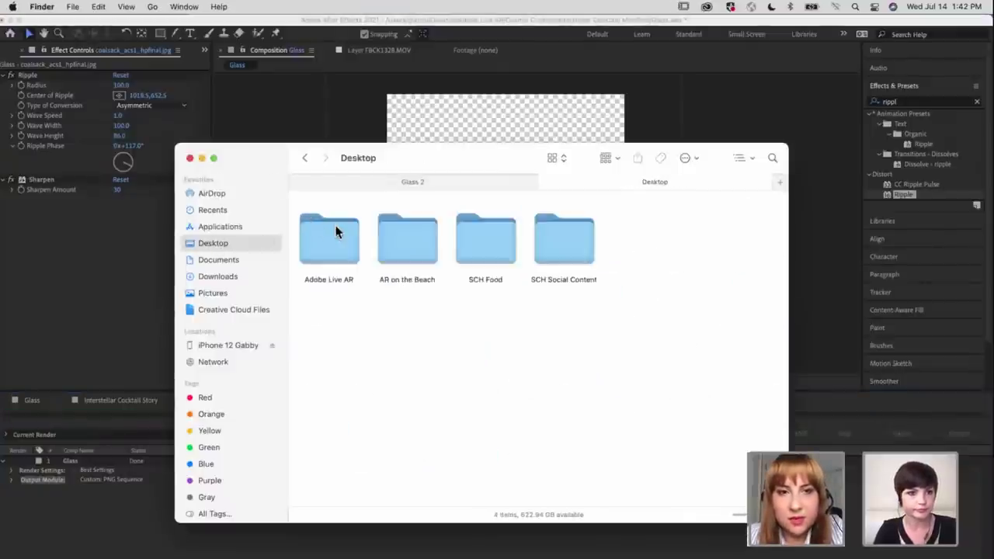
{"action": "double_click", "coordinate": [336, 232]}
{"action": "left_click", "coordinate": [377, 230]}
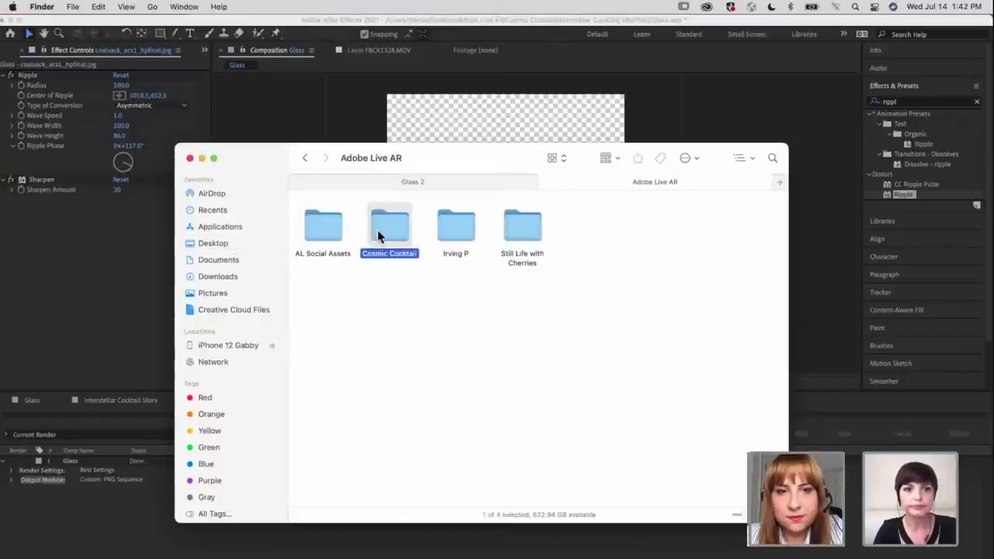
{"action": "double_click", "coordinate": [377, 230]}
{"action": "left_click", "coordinate": [505, 217]}
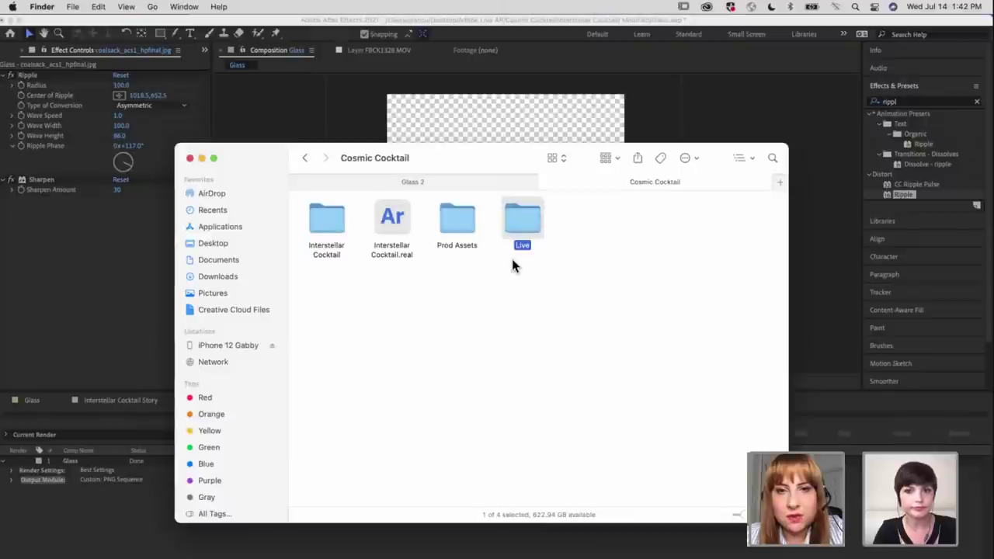
{"action": "double_click", "coordinate": [521, 223]}
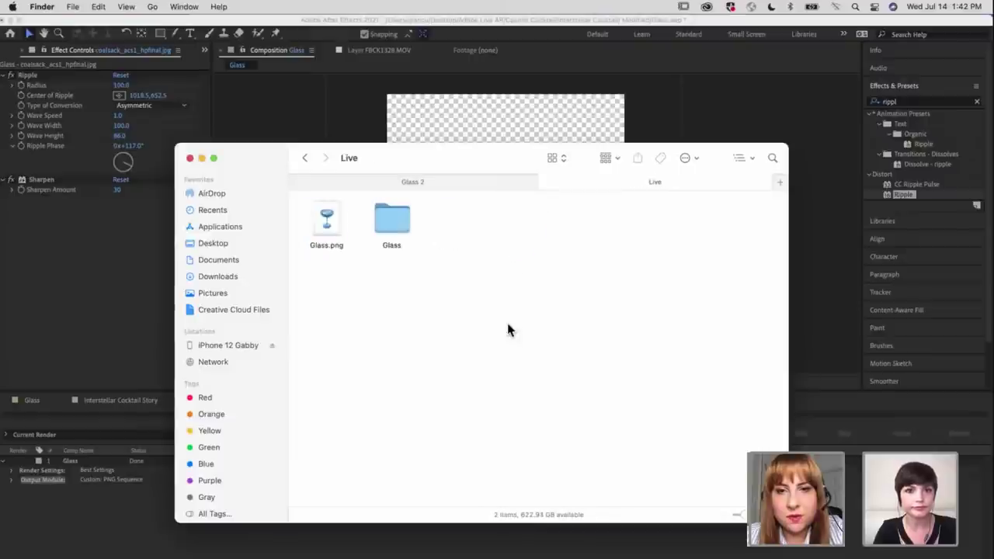
{"action": "double_click", "coordinate": [390, 233]}
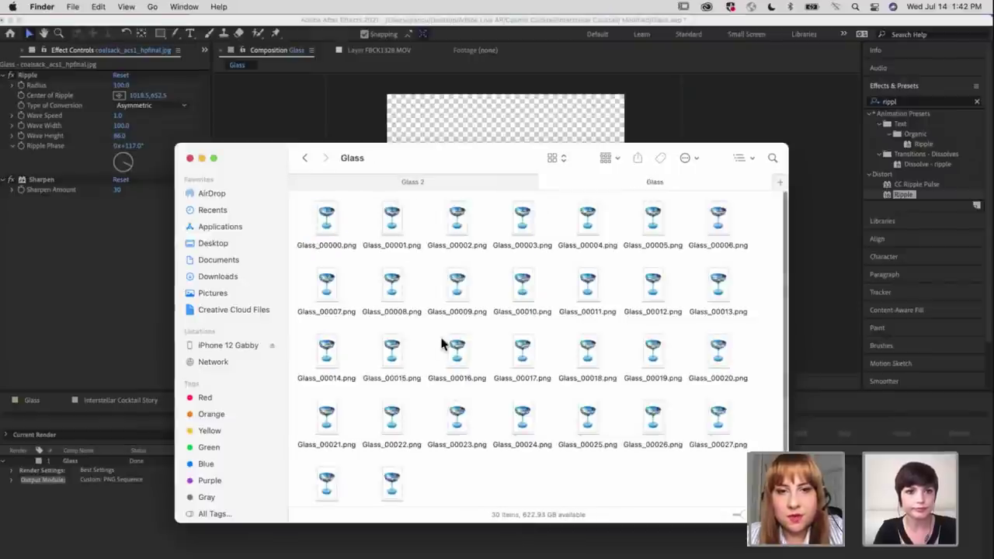
Look through the rendered PNG frames in the Glass folder, and return to the Live folder
{"action": "scroll", "coordinate": [484, 394], "scroll_direction": "down", "scroll_amount": 2}
{"action": "scroll", "coordinate": [450, 497], "scroll_direction": "up", "scroll_amount": 2}
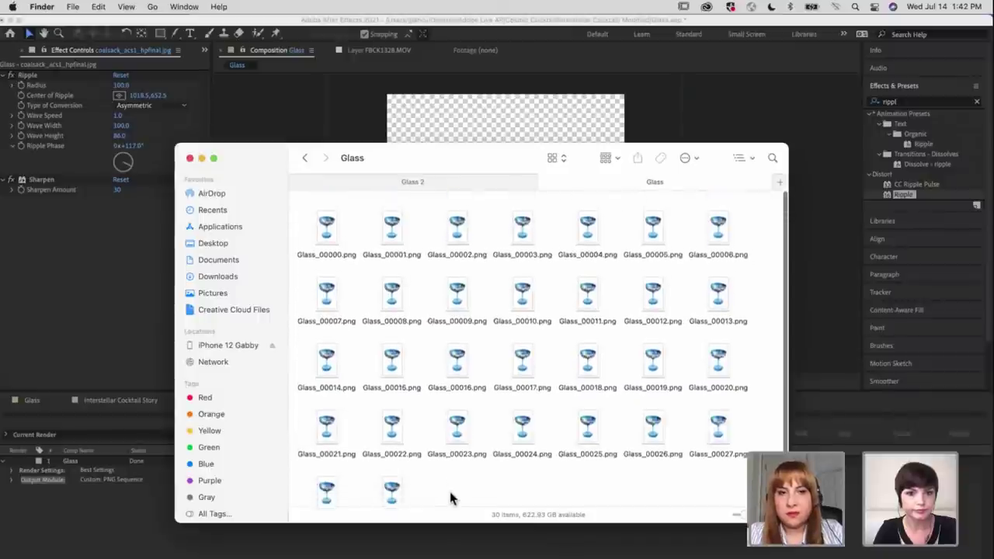
{"action": "scroll", "coordinate": [442, 474], "scroll_direction": "down", "scroll_amount": 2}
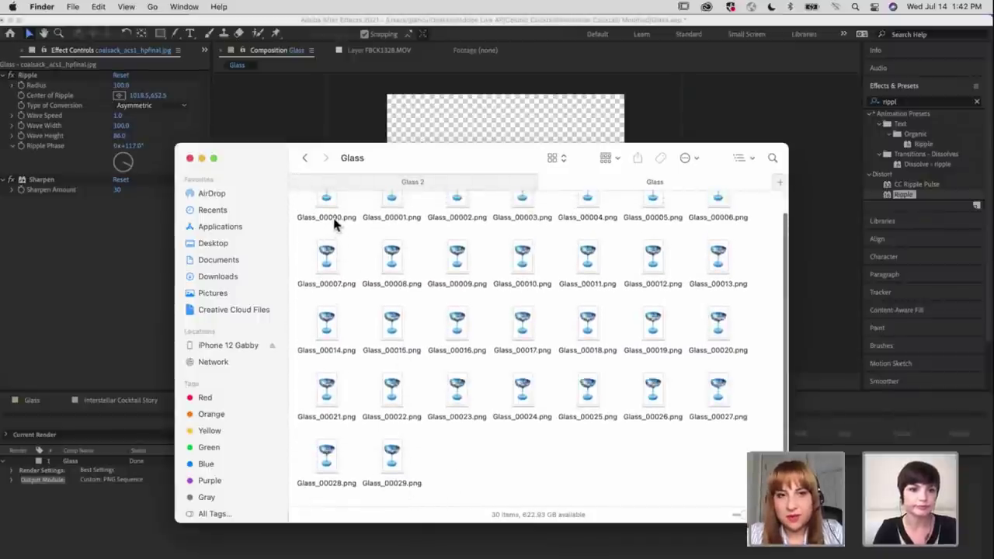
{"action": "left_click", "coordinate": [304, 158]}
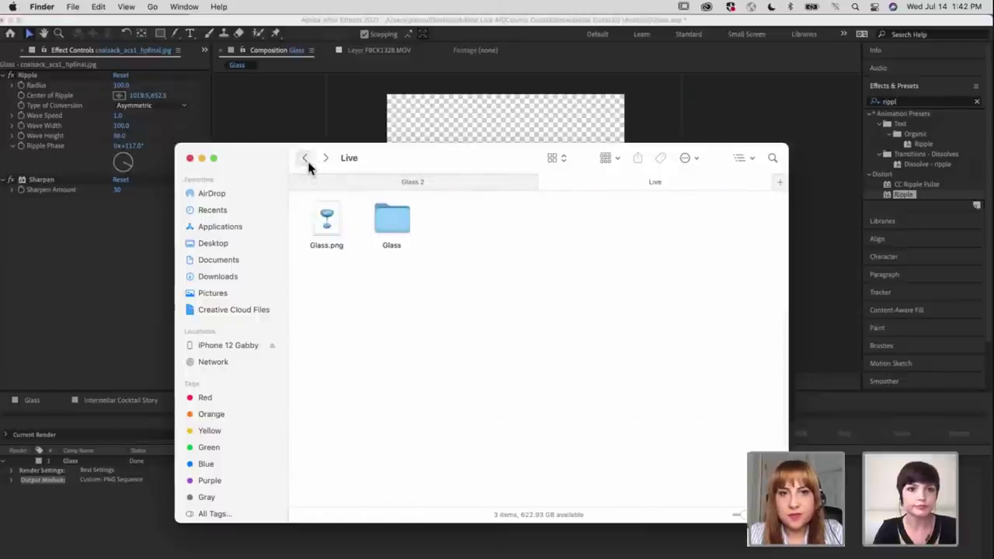
Compress the Glass folder inside the Live folder into a zip archive, placed beside the original folder
{"action": "right_click", "coordinate": [394, 218]}
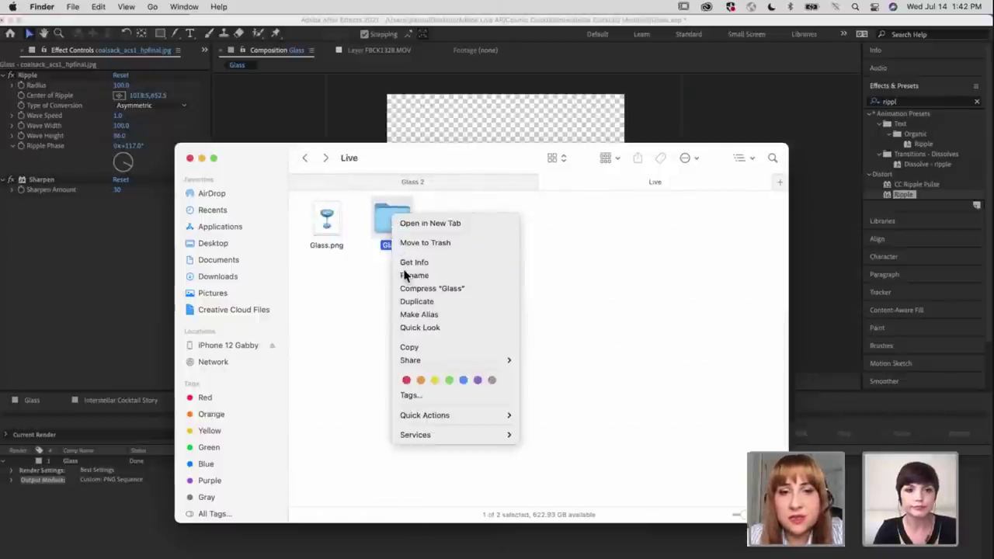
{"action": "key", "text": "Return"}
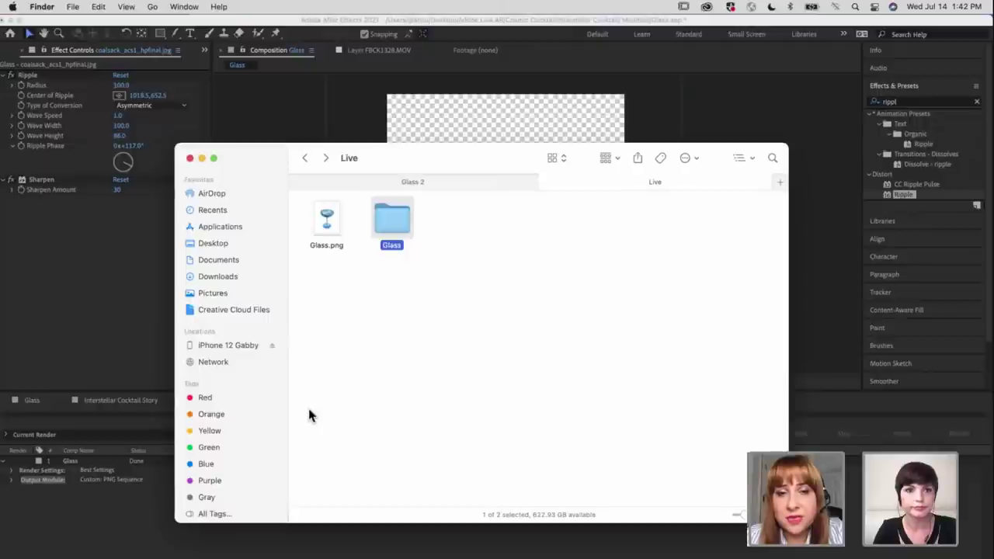
{"action": "left_click_drag", "start_coordinate": [411, 233], "coordinate": [454, 225]}
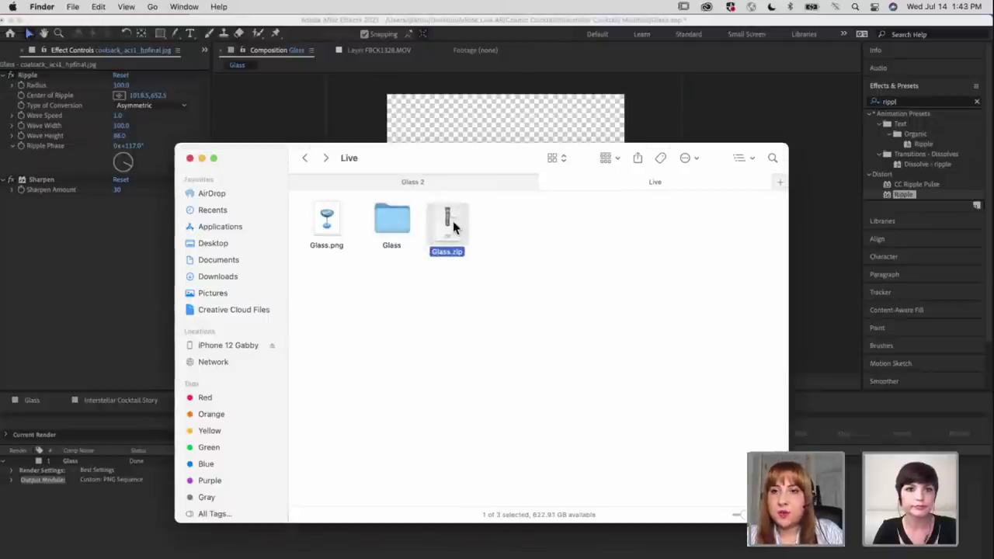
Switch to Adobe Aero and show its Home page
{"action": "left_click", "coordinate": [122, 529]}
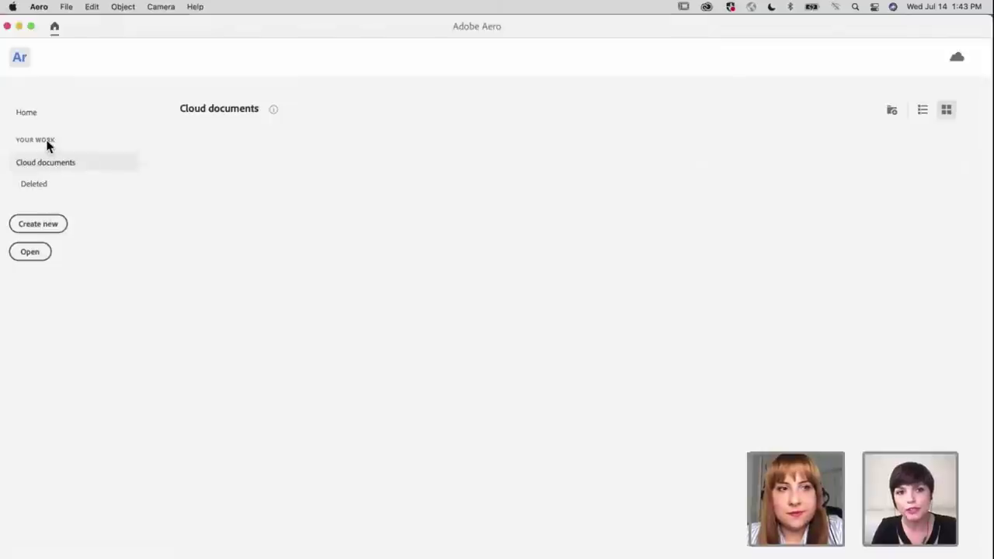
{"action": "left_click", "coordinate": [31, 113]}
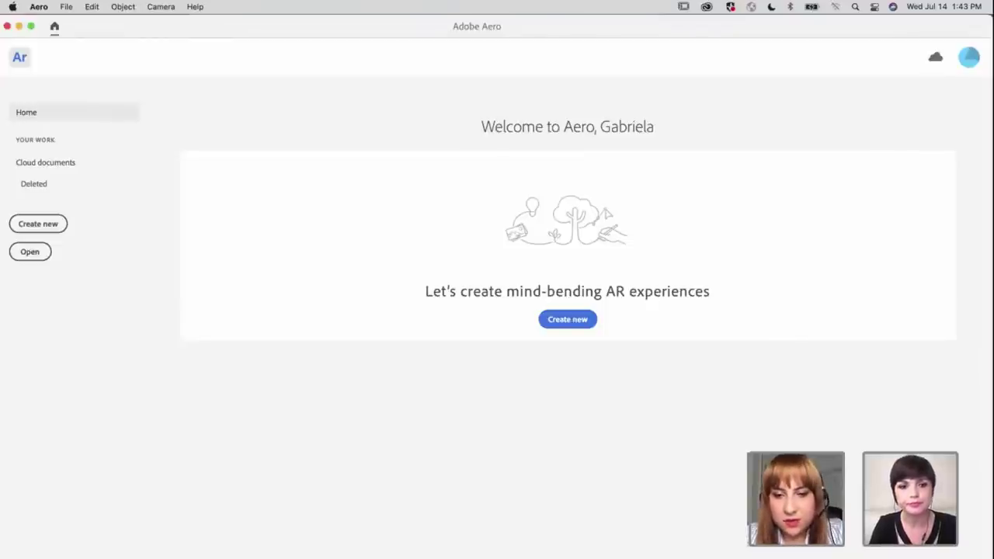
Switch to After Effects and hide the coalsack_acs1_hpfinal.jpg and FBCK1328.MOV layers in the Glass composition, leaving the still glass image
{"action": "key", "text": "super+Tab"}
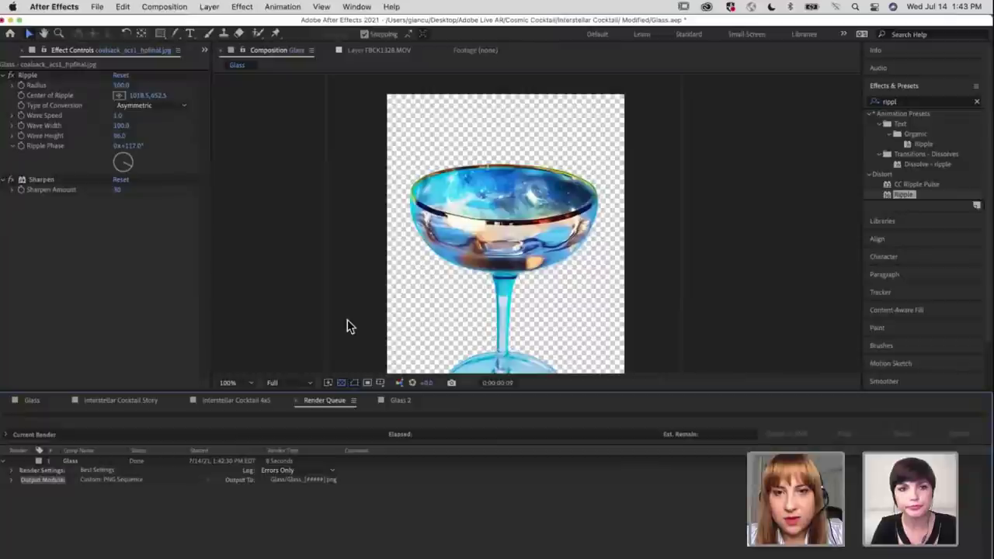
{"action": "left_click", "coordinate": [38, 400]}
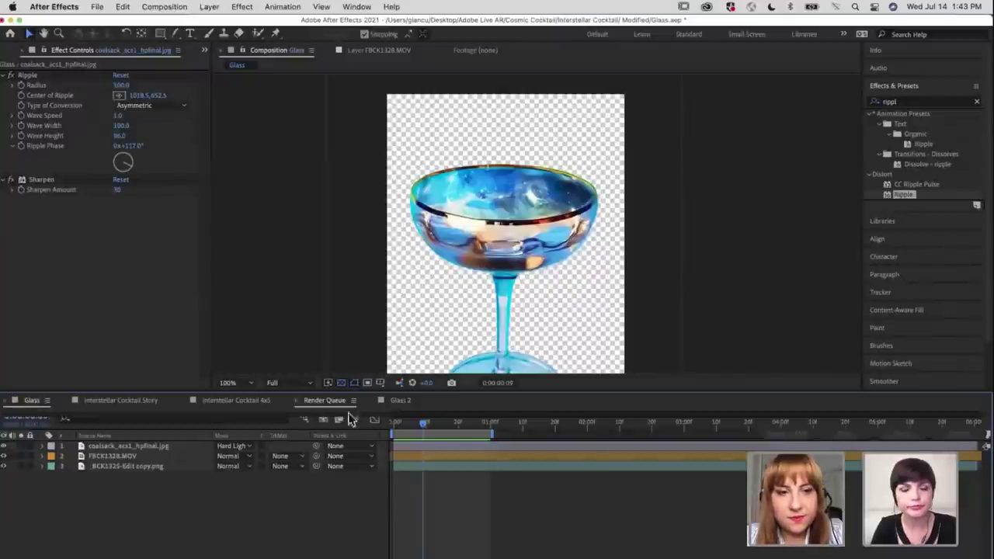
{"action": "left_click", "coordinate": [4, 446]}
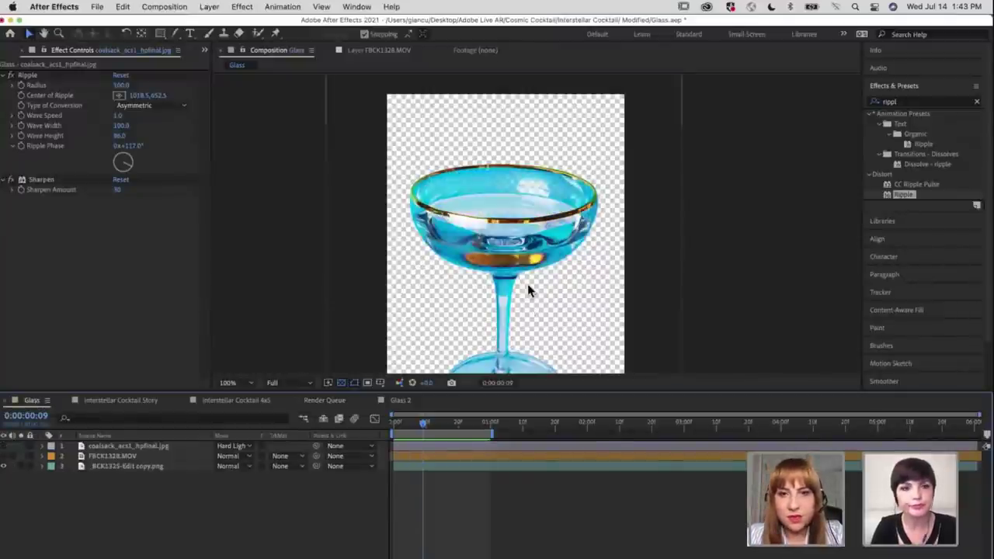
{"action": "left_click_drag", "start_coordinate": [514, 282], "coordinate": [512, 241]}
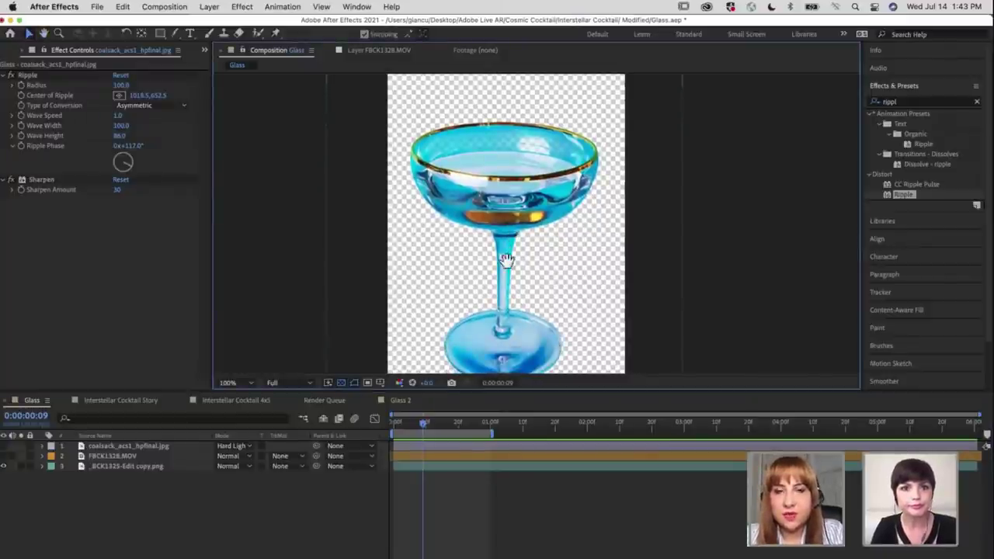
{"action": "left_click_drag", "start_coordinate": [506, 260], "coordinate": [506, 246]}
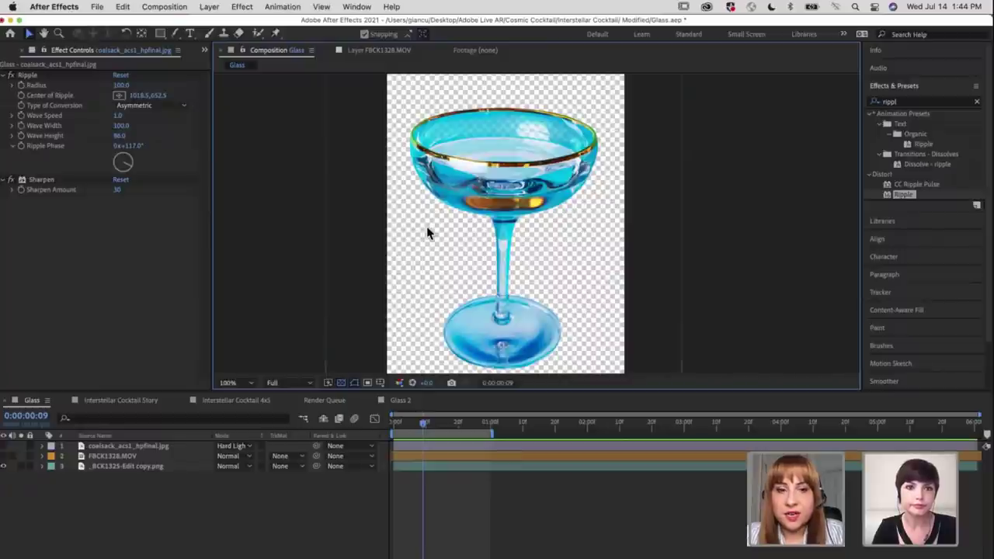
Show the FBCK1328.MOV layer and turn its Yellow and Blue effects off and back on to compare the colour
{"action": "left_click", "coordinate": [112, 458]}
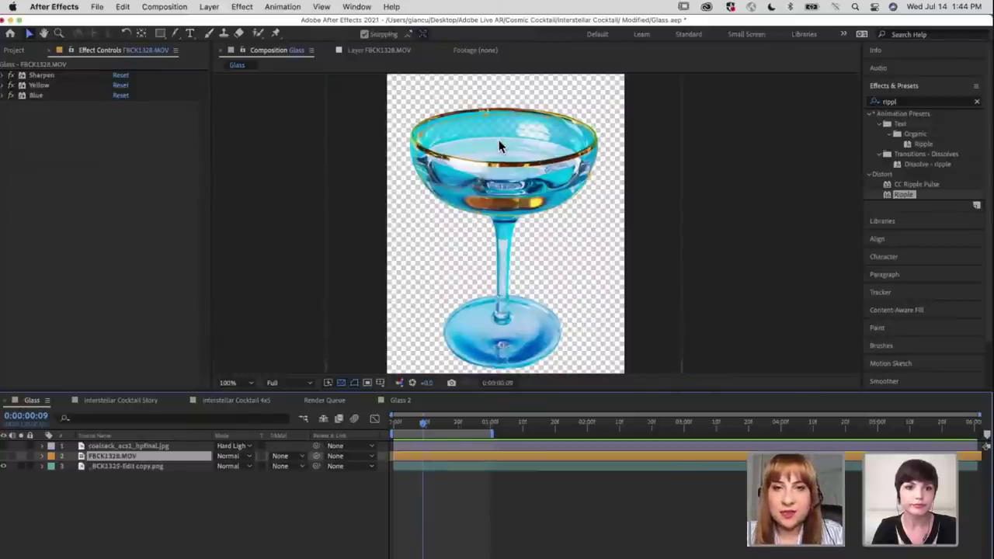
{"action": "left_click", "coordinate": [4, 456]}
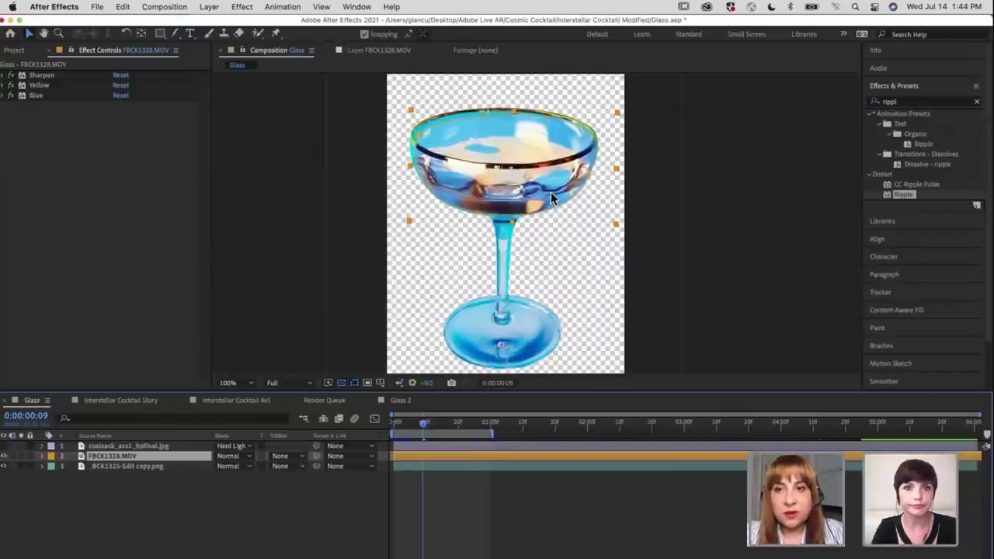
{"action": "left_click", "coordinate": [11, 94]}
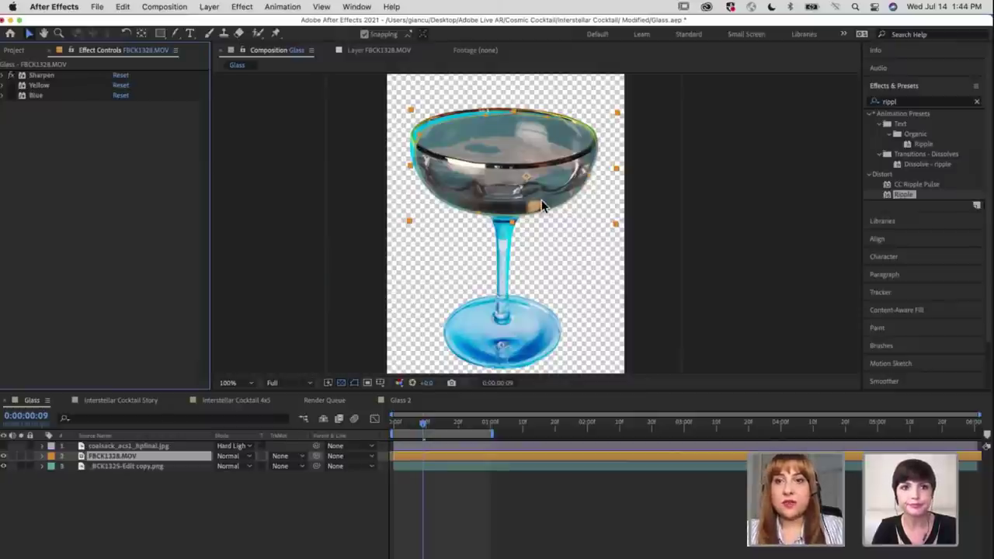
{"action": "left_click", "coordinate": [11, 86]}
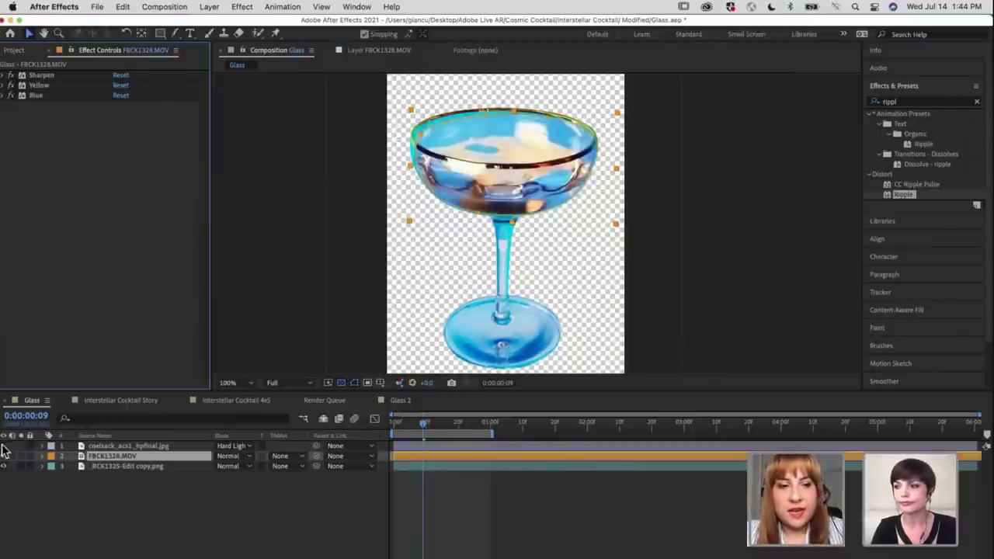
Show the coalsack_acs1_hpfinal.jpg layer with its effects and preview the Glass composition from the first frame
{"action": "left_click", "coordinate": [180, 506]}
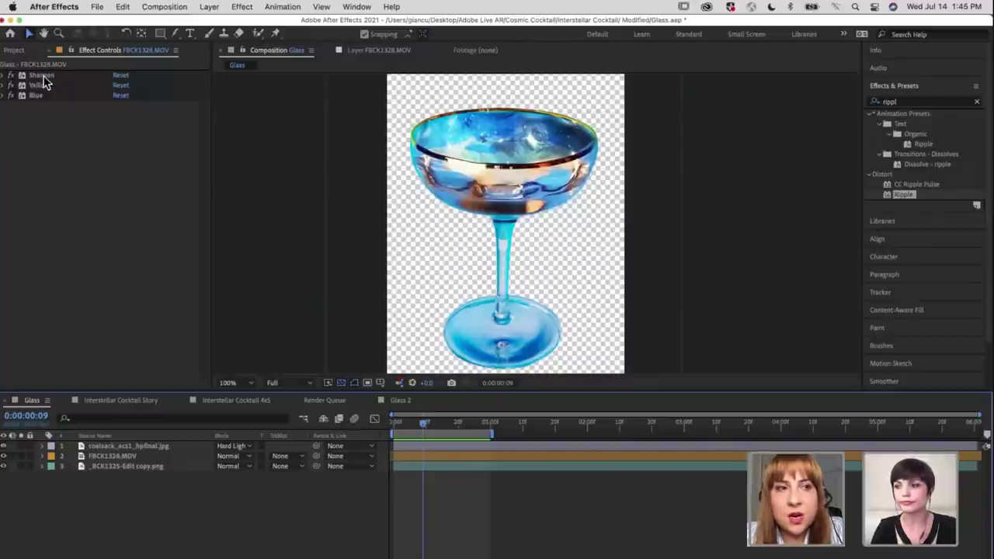
{"action": "left_click", "coordinate": [455, 446]}
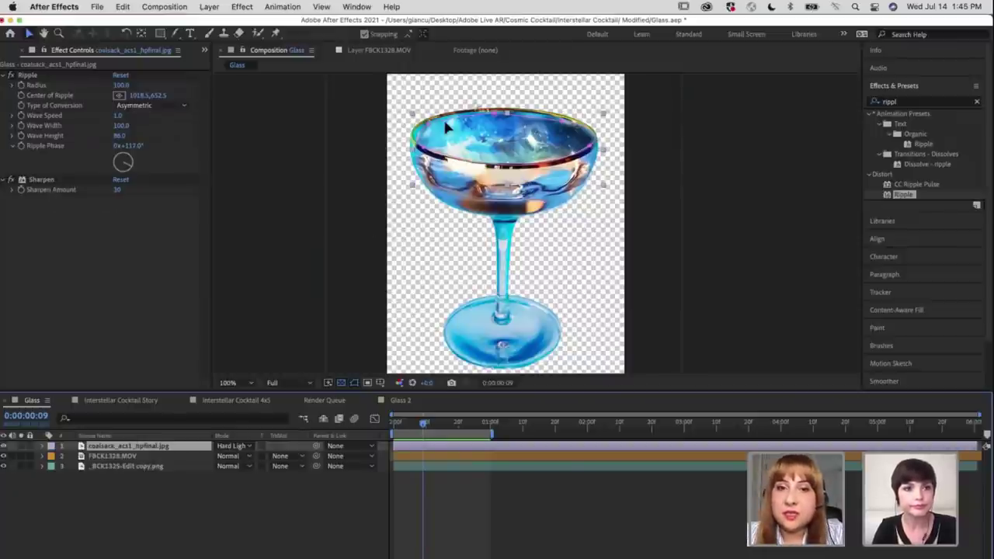
{"action": "left_click", "coordinate": [463, 532]}
{"action": "left_click_drag", "start_coordinate": [419, 429], "coordinate": [394, 426]}
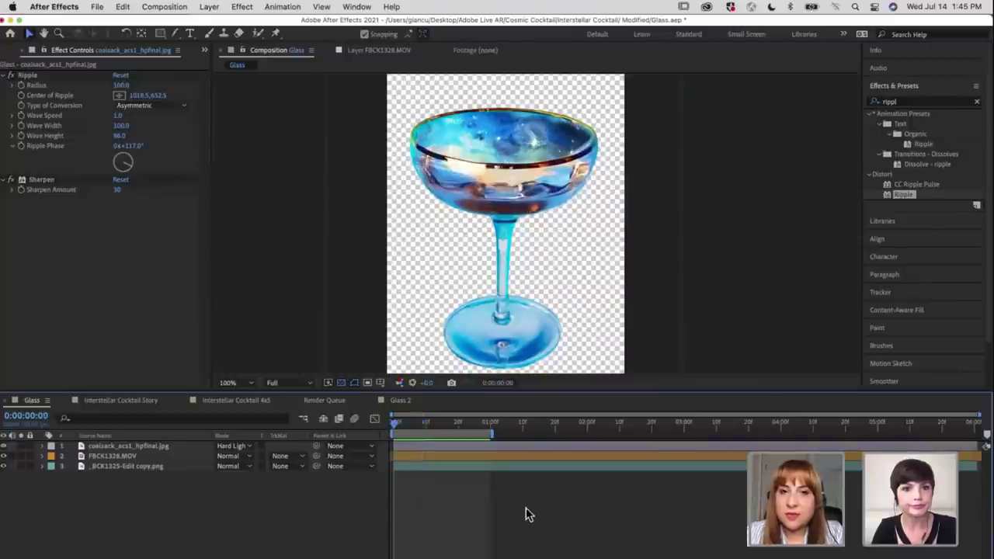
{"action": "key", "text": "space"}
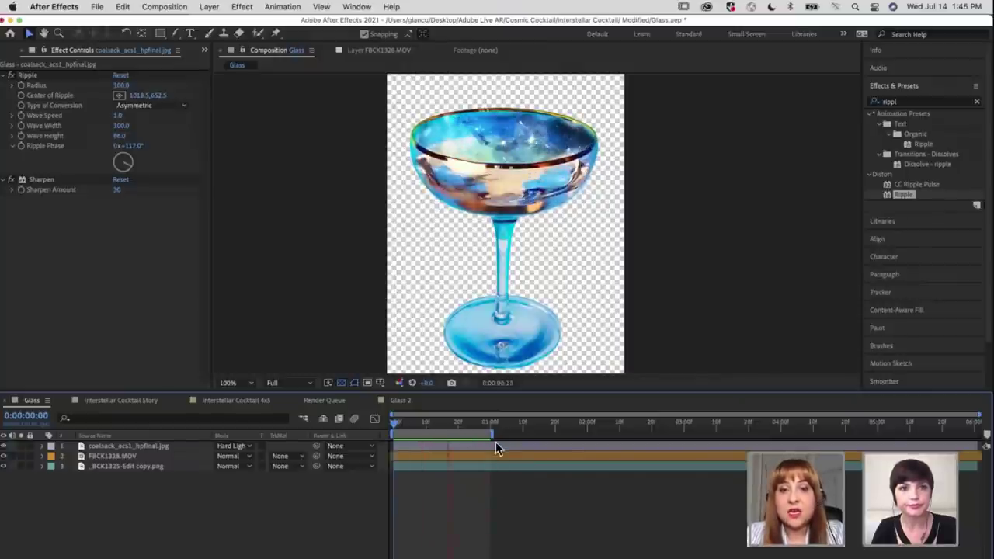
{"action": "key", "text": "space"}
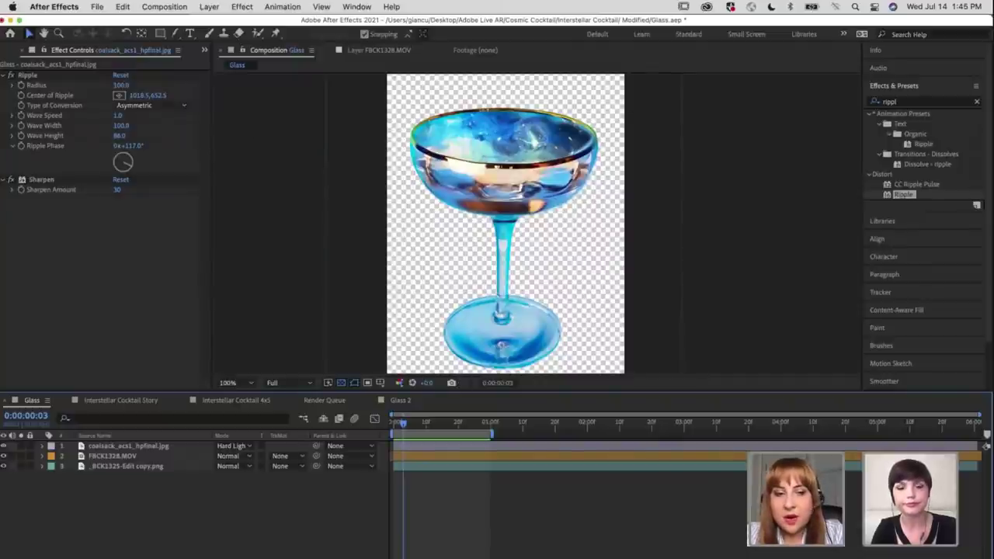
Switch to Finder, examine the PNG sequence in the Glass folder, and return to After Effects
{"action": "key", "text": "super+Tab"}
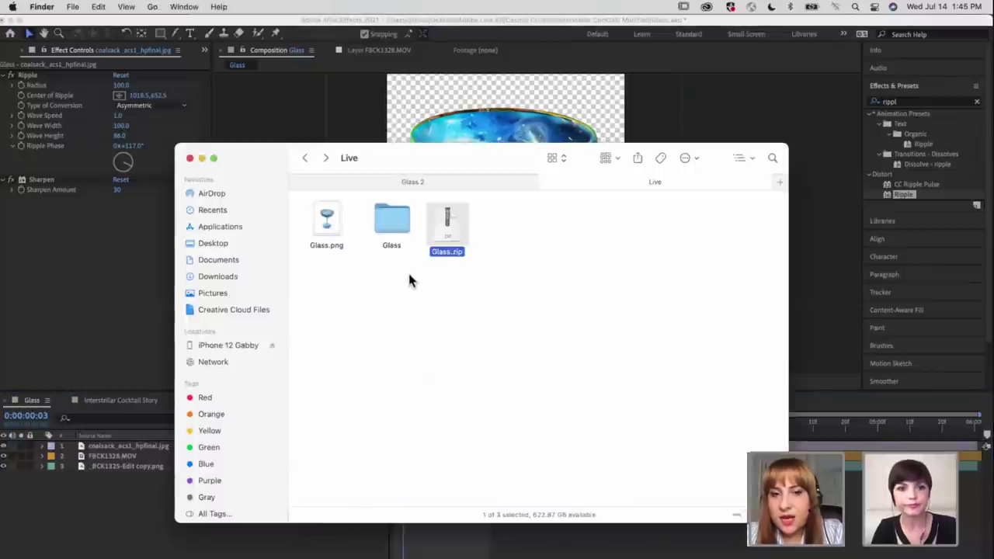
{"action": "left_click", "coordinate": [388, 233]}
{"action": "key", "text": "super+Down"}
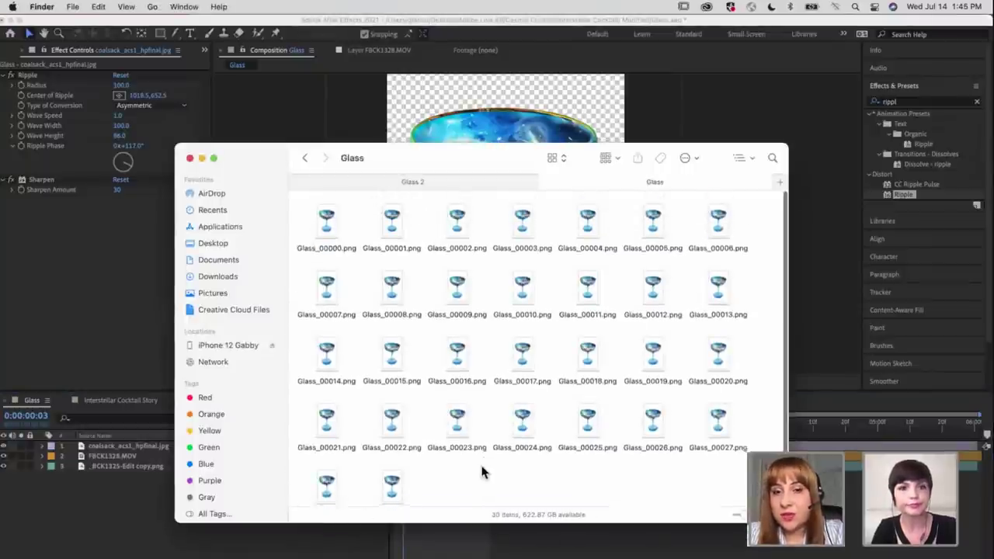
{"action": "left_click", "coordinate": [305, 158]}
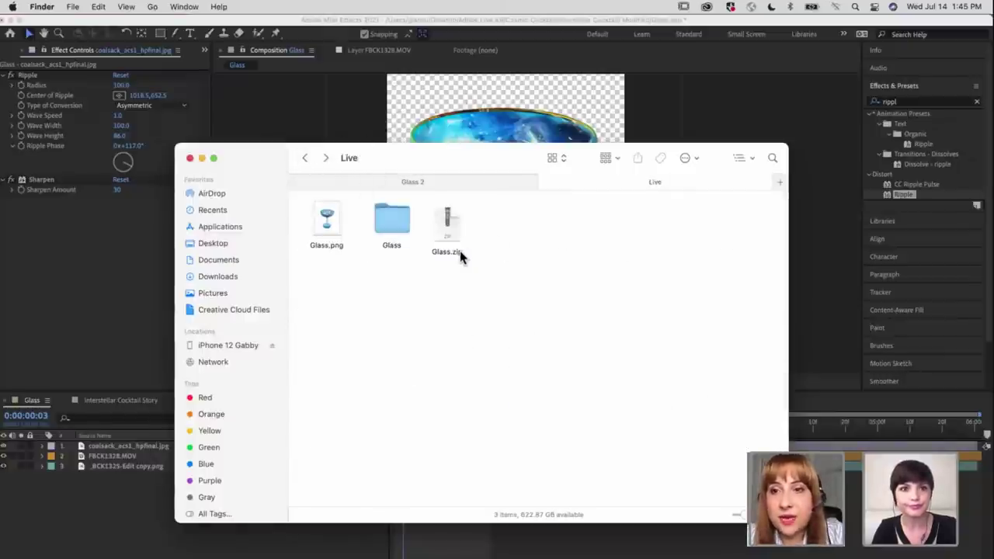
{"action": "left_click", "coordinate": [867, 550]}
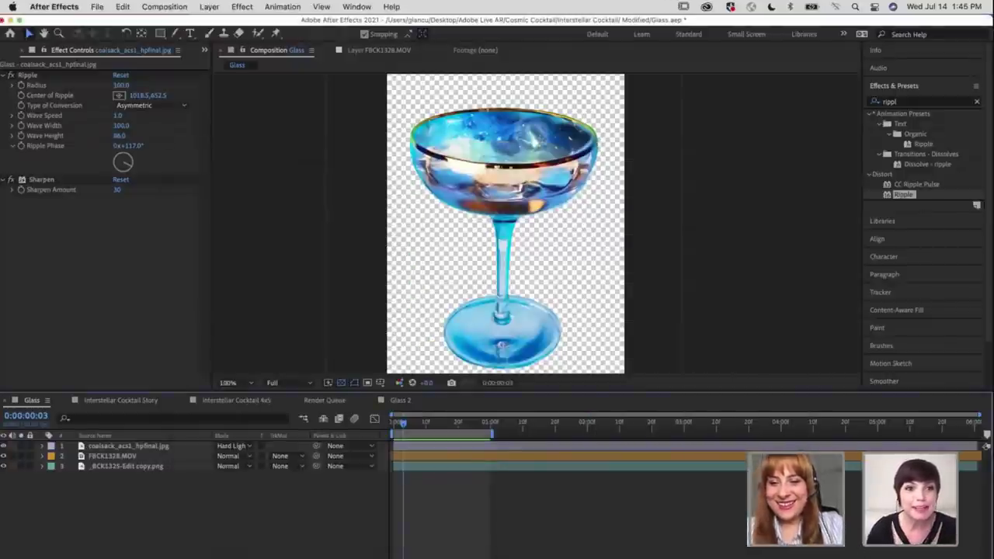
Switch to Adobe Aero and create a new project named Cosmic Cocktail
{"action": "key", "text": "cmd+Tab"}
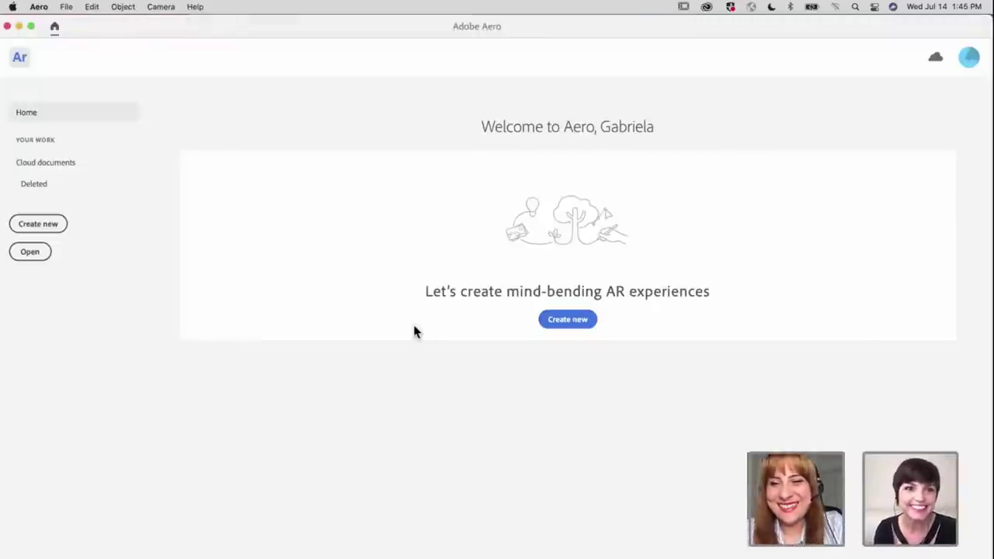
{"action": "left_click", "coordinate": [46, 233]}
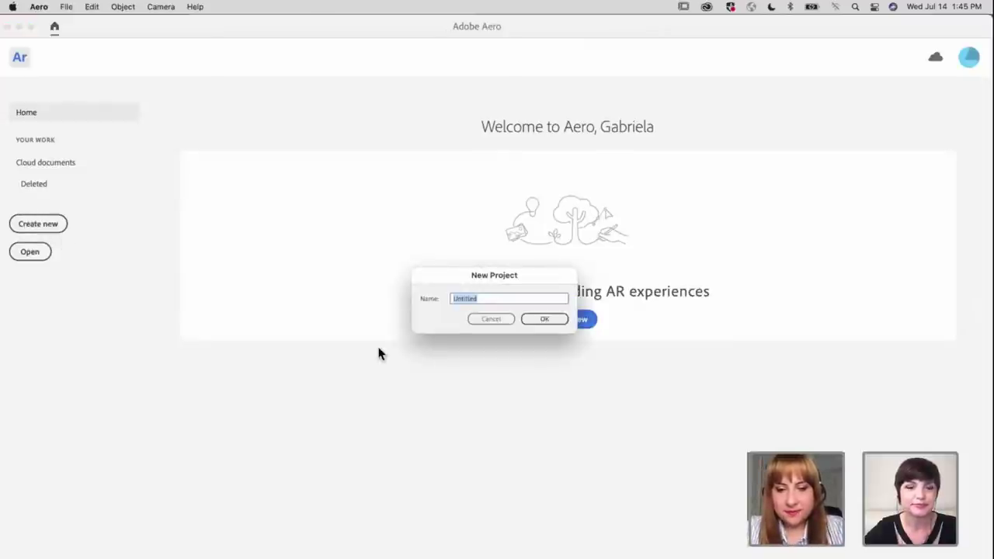
{"action": "type", "text": "Cosmic"}
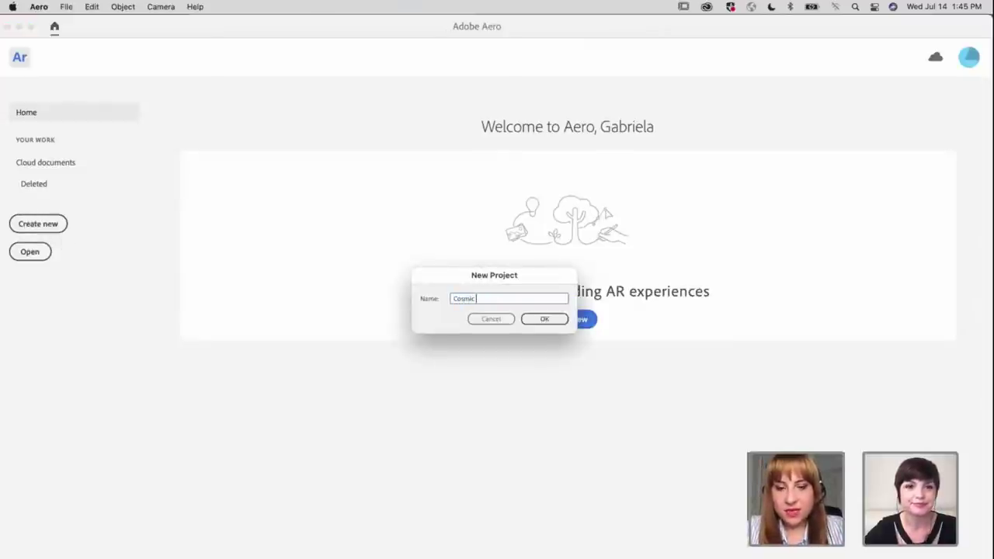
{"action": "type", "text": " Cocktail"}
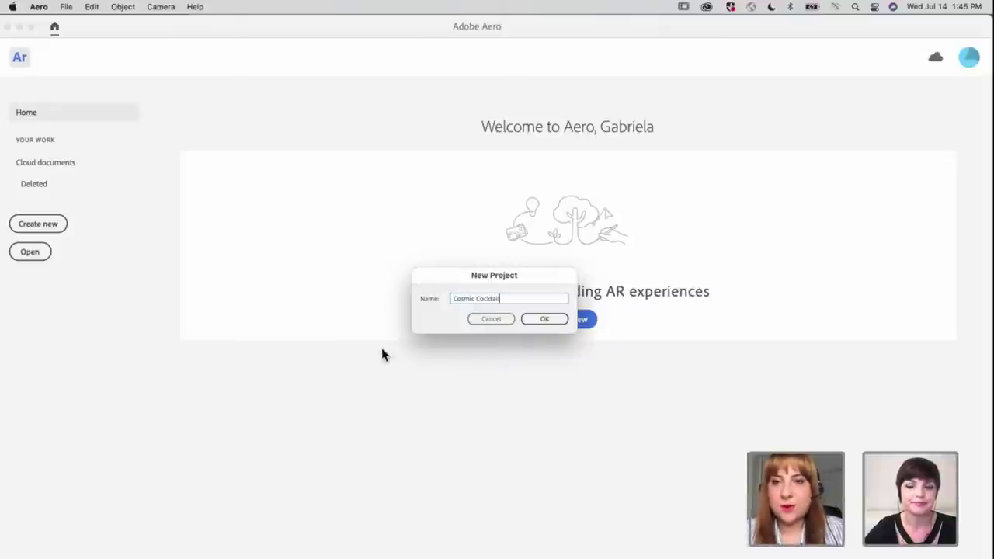
{"action": "left_click", "coordinate": [536, 321]}
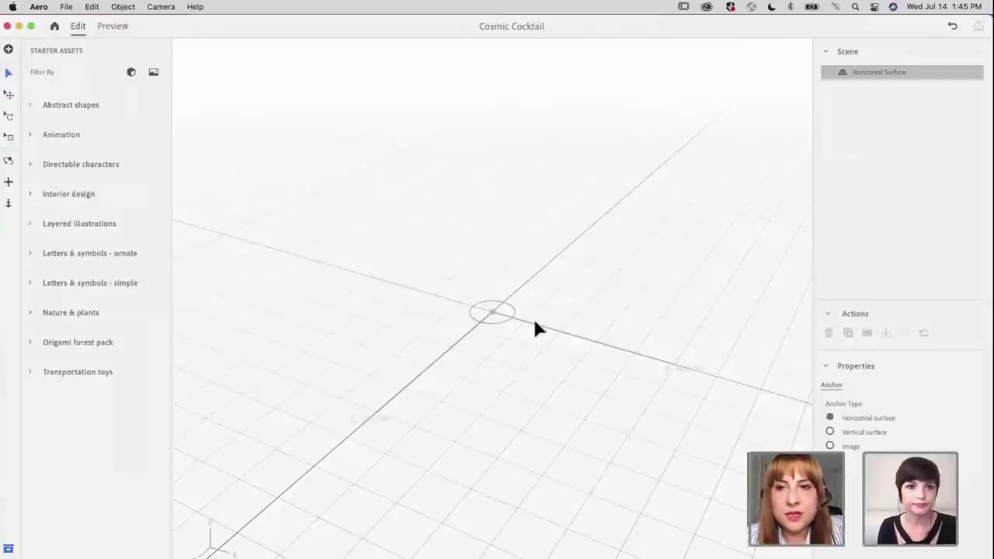
Import Glass.zip from the Adobe Live AR > Cosmic Cocktail > Live folder into the scene and deselect the placed glass
{"action": "left_click", "coordinate": [8, 49]}
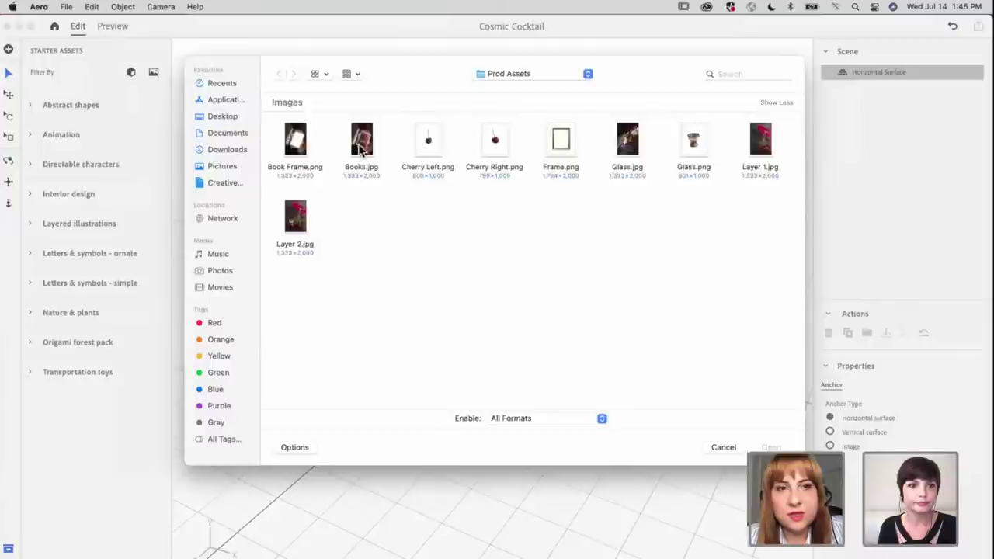
{"action": "left_click", "coordinate": [222, 118]}
{"action": "double_click", "coordinate": [310, 146]}
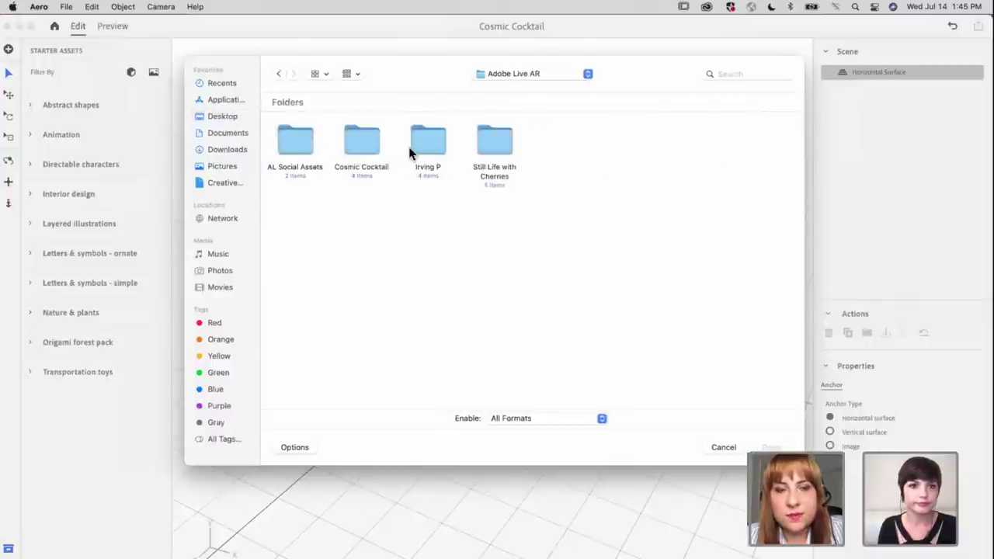
{"action": "double_click", "coordinate": [371, 149]}
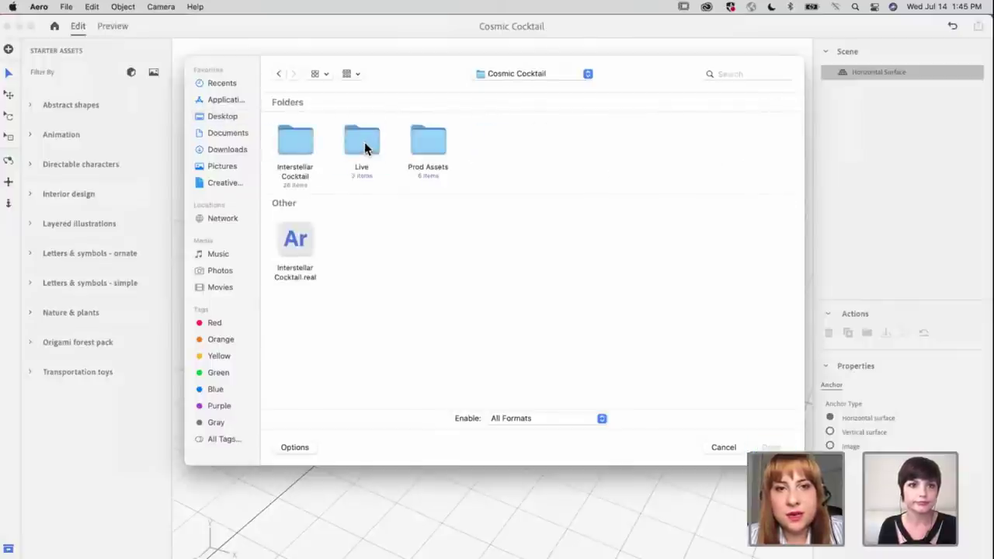
{"action": "double_click", "coordinate": [365, 145]}
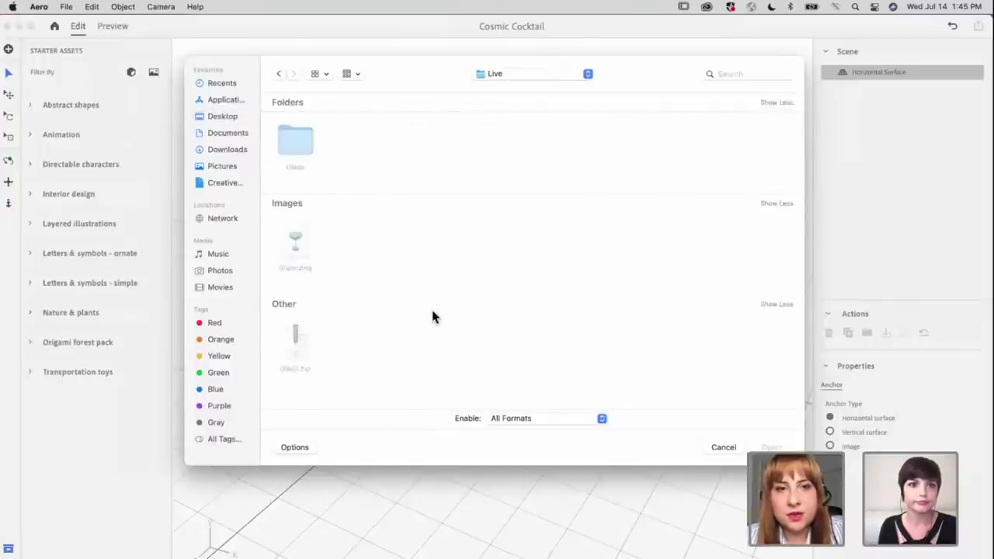
{"action": "left_click", "coordinate": [299, 361]}
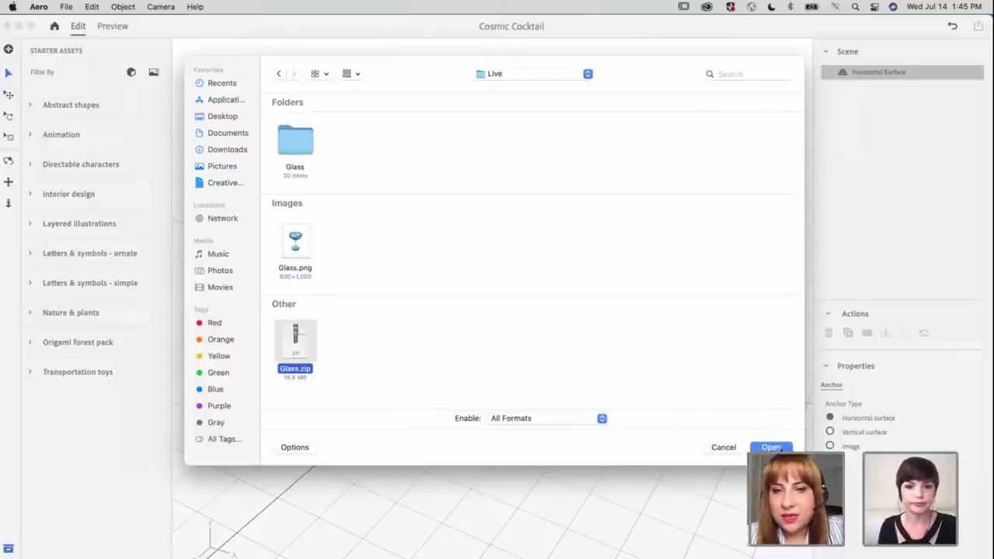
{"action": "left_click", "coordinate": [771, 447]}
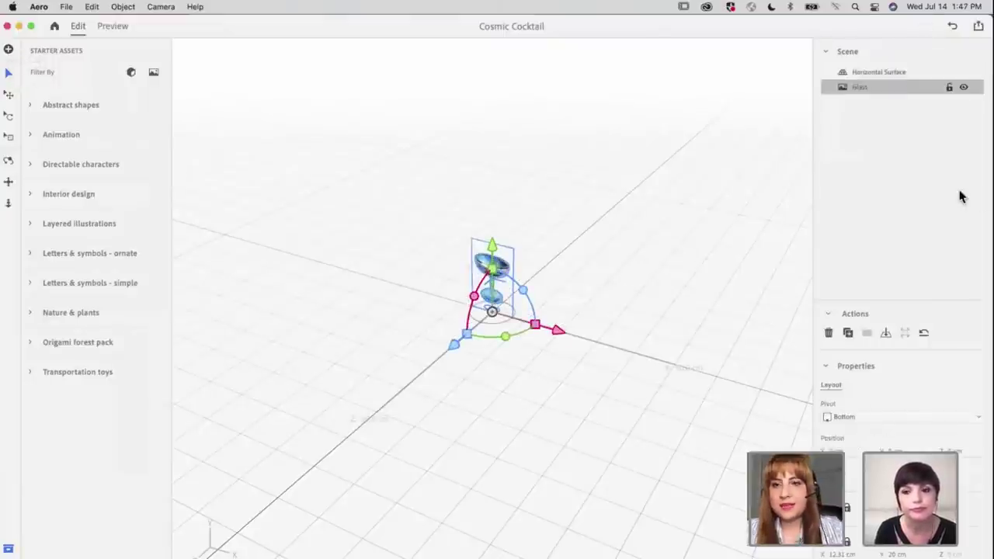
{"action": "left_click", "coordinate": [682, 345]}
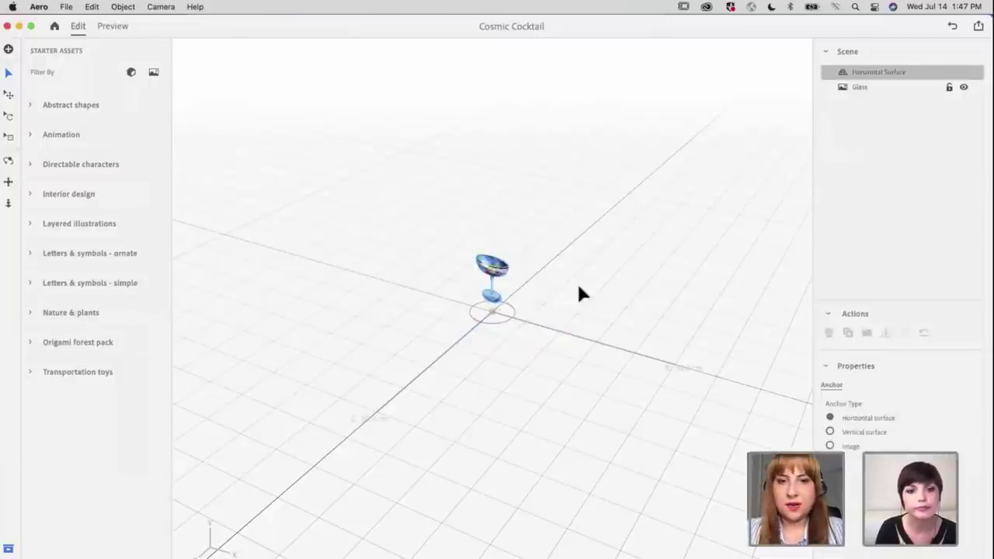
Select the glass and examine it up close from a straight-on front view near ground level
{"action": "scroll", "coordinate": [524, 247], "scroll_direction": "up", "scroll_amount": 5}
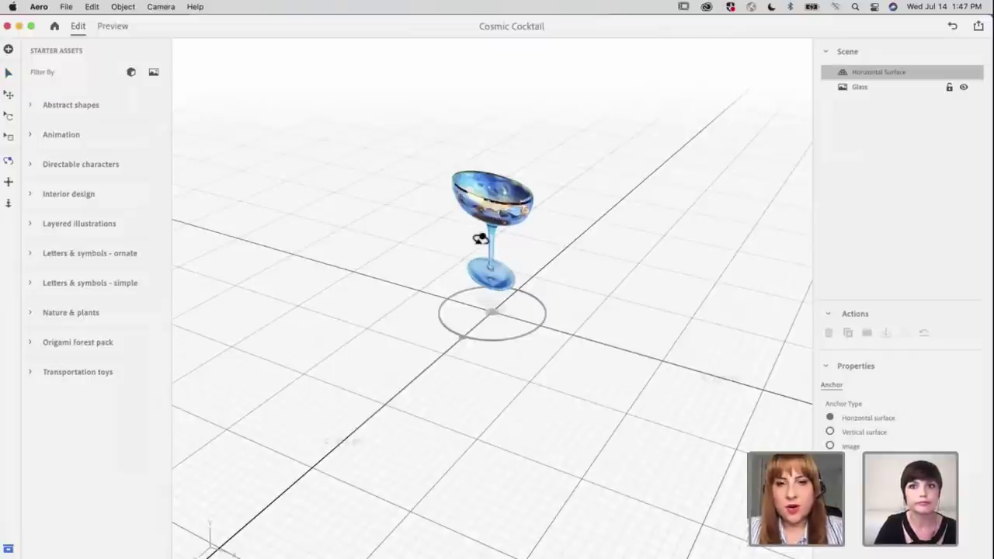
{"action": "left_click_drag", "start_coordinate": [535, 264], "coordinate": [534, 261]}
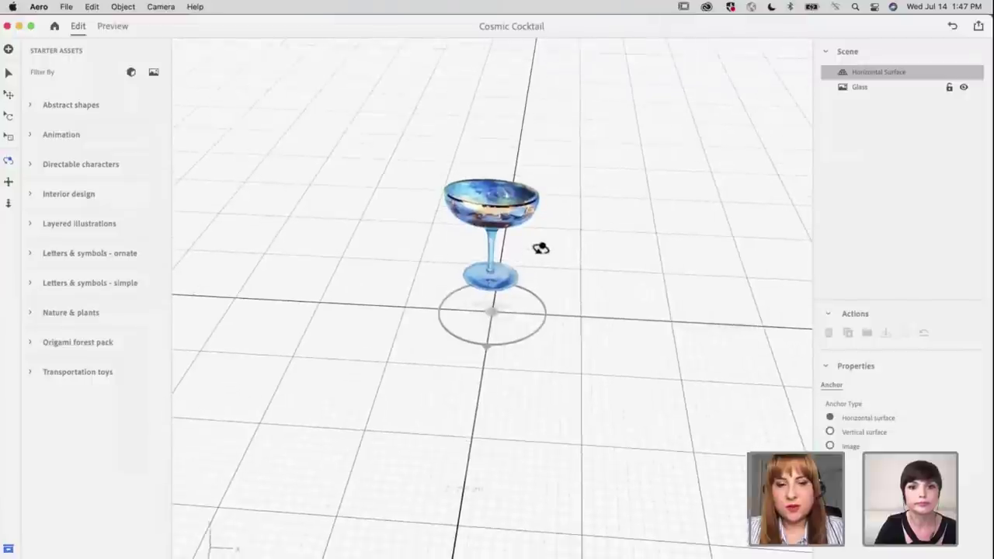
{"action": "left_click_drag", "start_coordinate": [489, 304], "coordinate": [482, 328]}
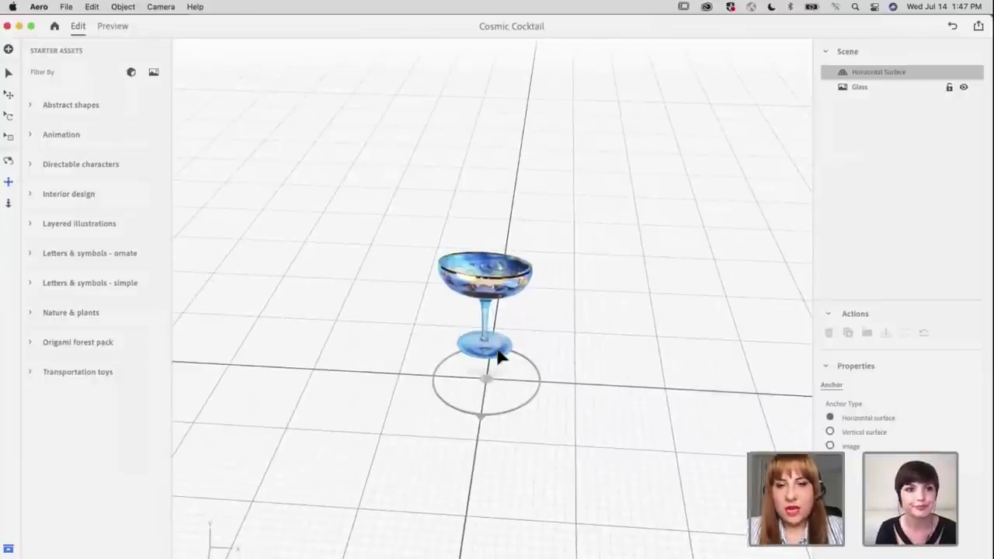
{"action": "left_click", "coordinate": [489, 290]}
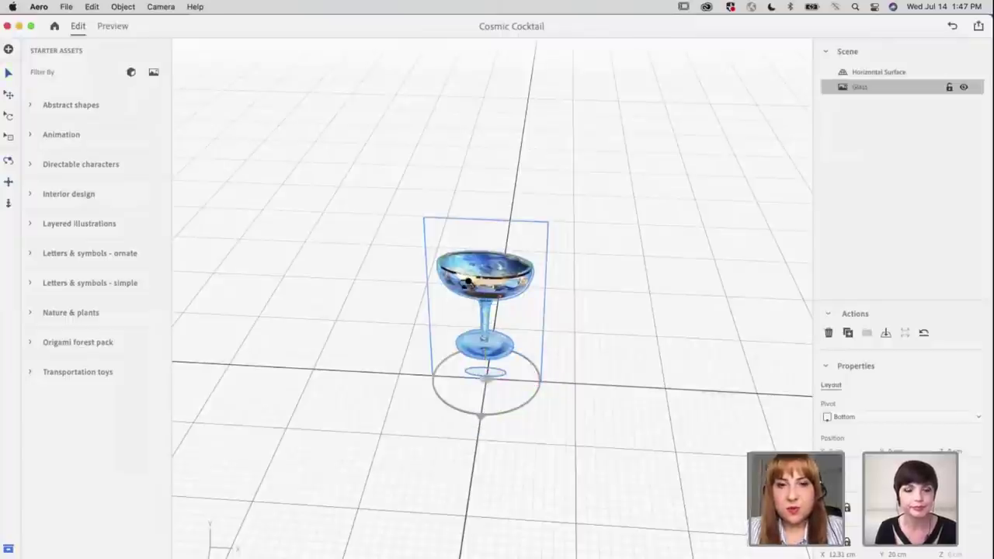
{"action": "left_click_drag", "start_coordinate": [500, 274], "coordinate": [482, 220]}
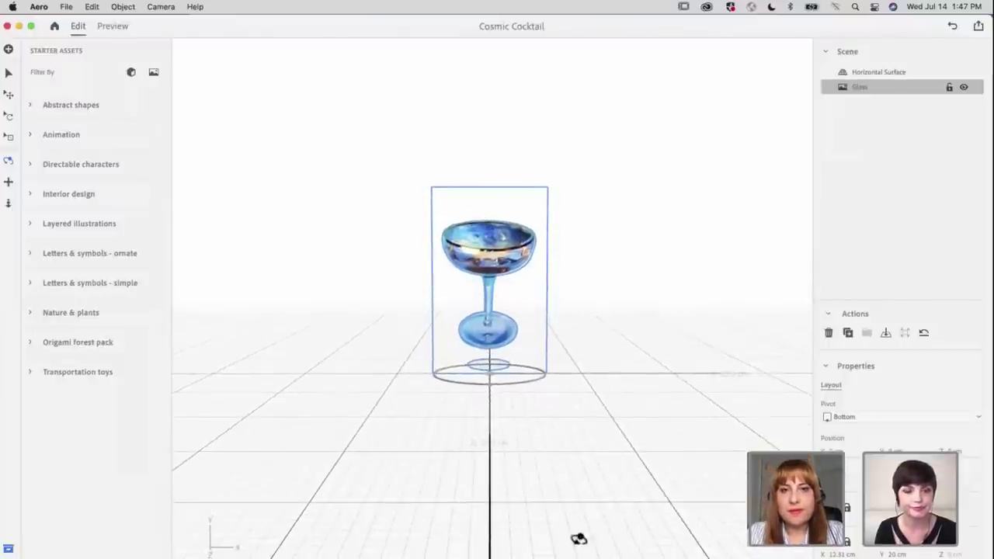
{"action": "left_click_drag", "start_coordinate": [455, 279], "coordinate": [406, 115]}
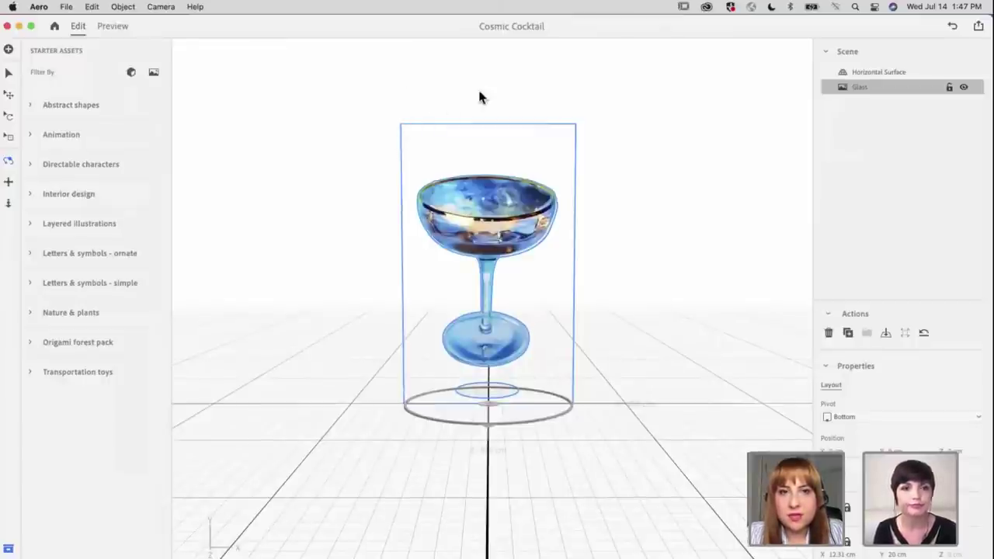
{"action": "scroll", "coordinate": [576, 340], "scroll_direction": "up", "scroll_amount": 3}
{"action": "scroll", "coordinate": [576, 341], "scroll_direction": "down", "scroll_amount": 4}
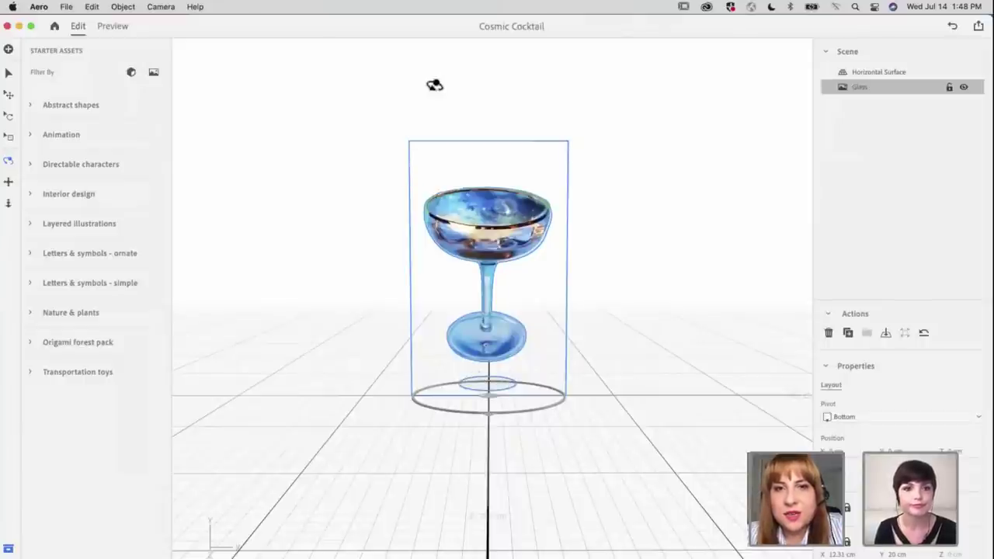
Add a Start trigger with a Play images action for the Glass image sequence
{"action": "left_click", "coordinate": [10, 73]}
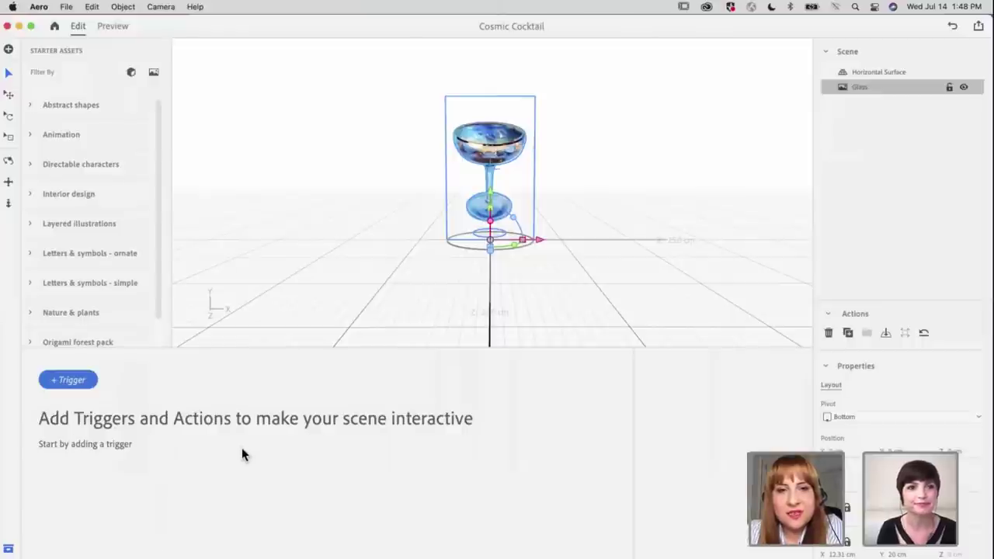
{"action": "left_click", "coordinate": [82, 380]}
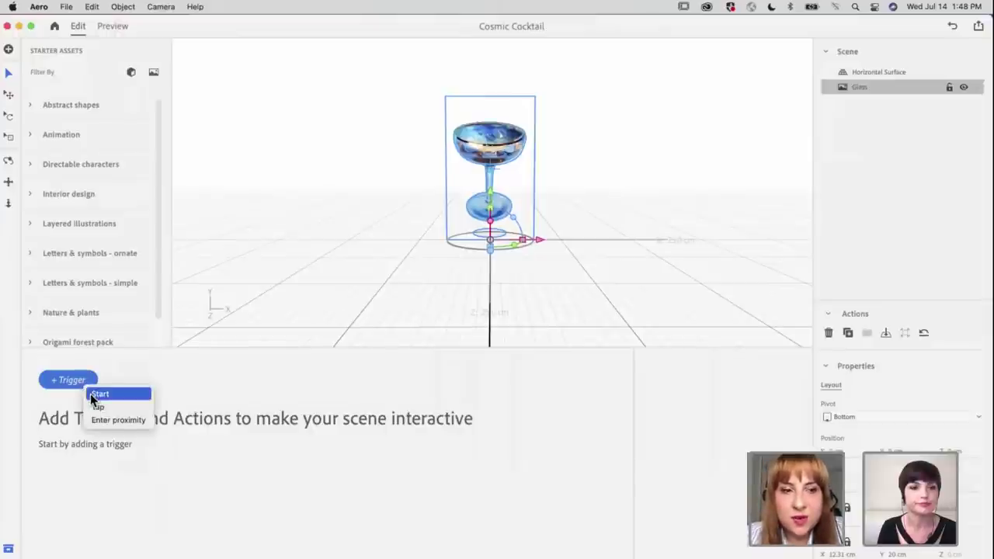
{"action": "left_click", "coordinate": [90, 394]}
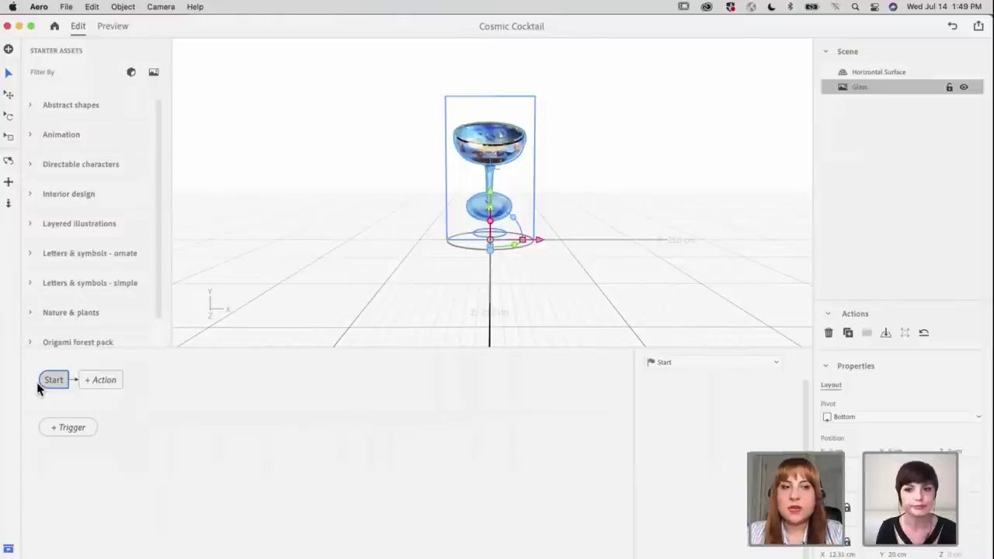
{"action": "left_click", "coordinate": [100, 381]}
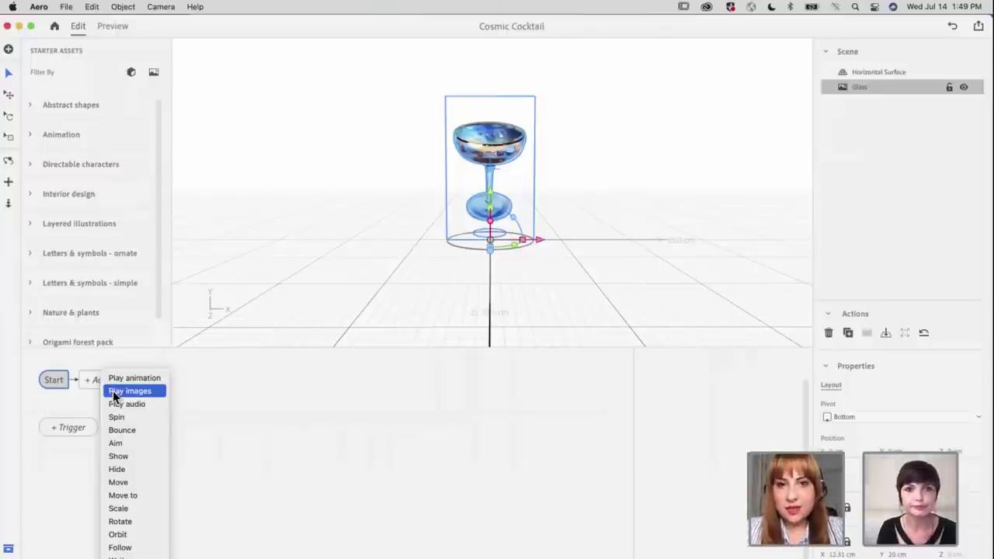
{"action": "left_click", "coordinate": [114, 393]}
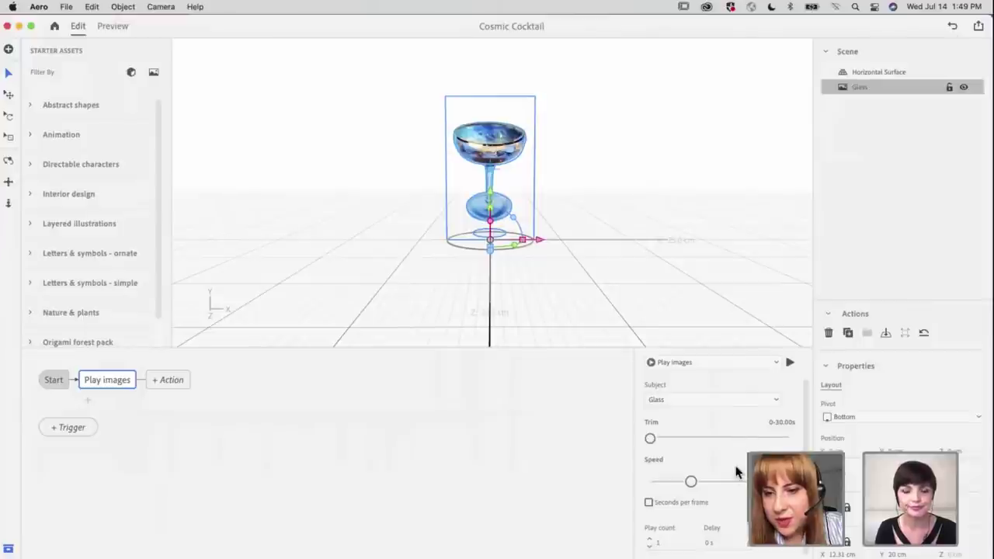
Increase the Play images action's speed with Seconds per frame turned off, preview the scene and return to editing
{"action": "left_click", "coordinate": [648, 503]}
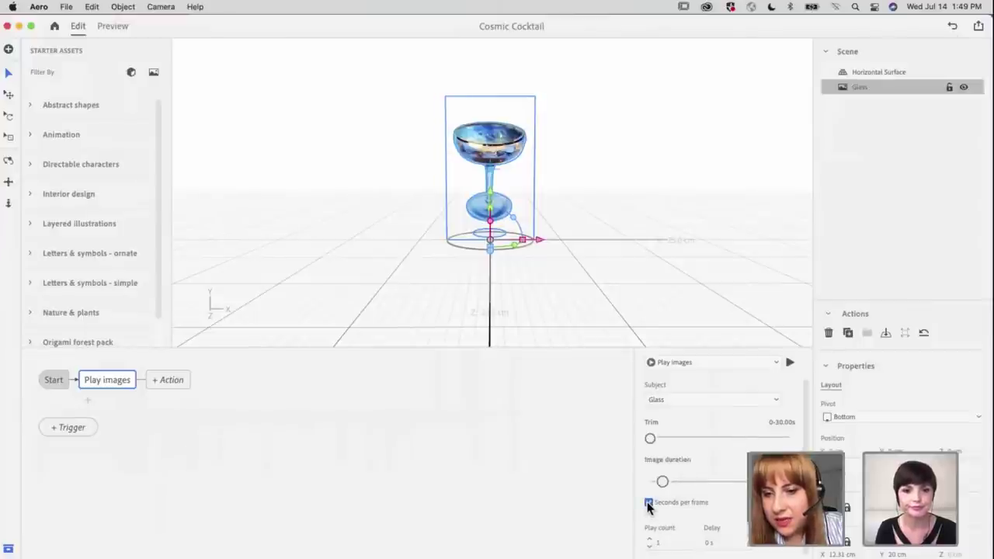
{"action": "left_click_drag", "start_coordinate": [661, 481], "coordinate": [718, 503]}
{"action": "left_click", "coordinate": [648, 502]}
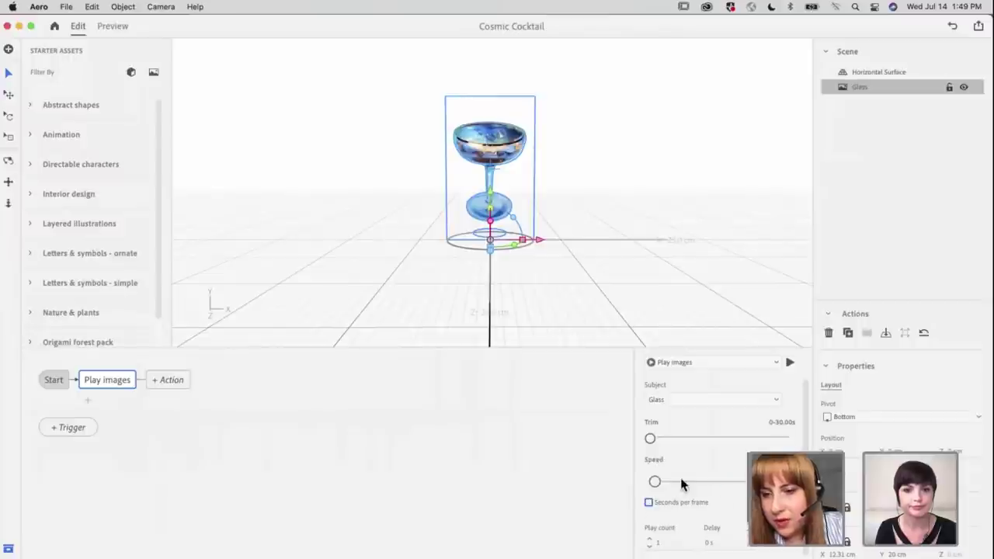
{"action": "left_click_drag", "start_coordinate": [655, 482], "coordinate": [776, 484]}
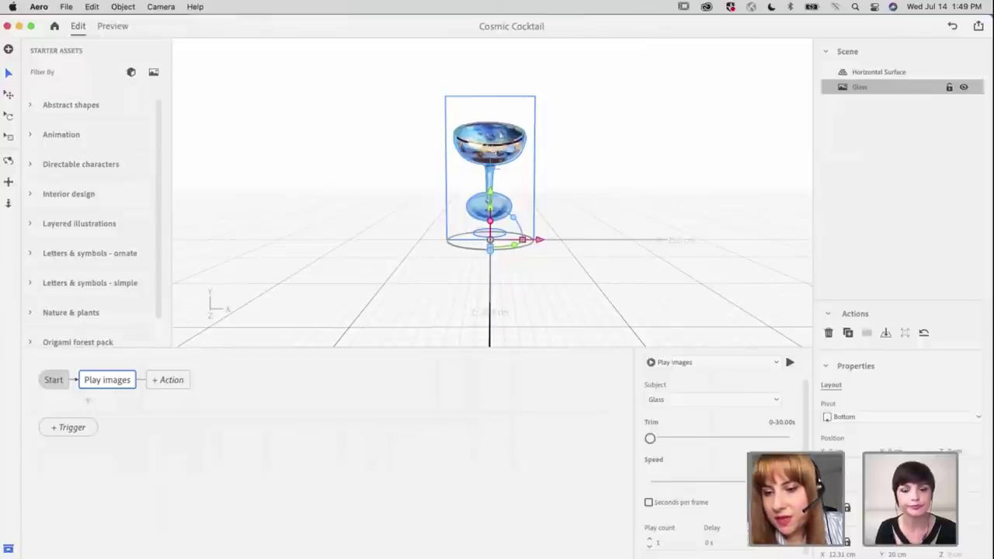
{"action": "left_click", "coordinate": [102, 32]}
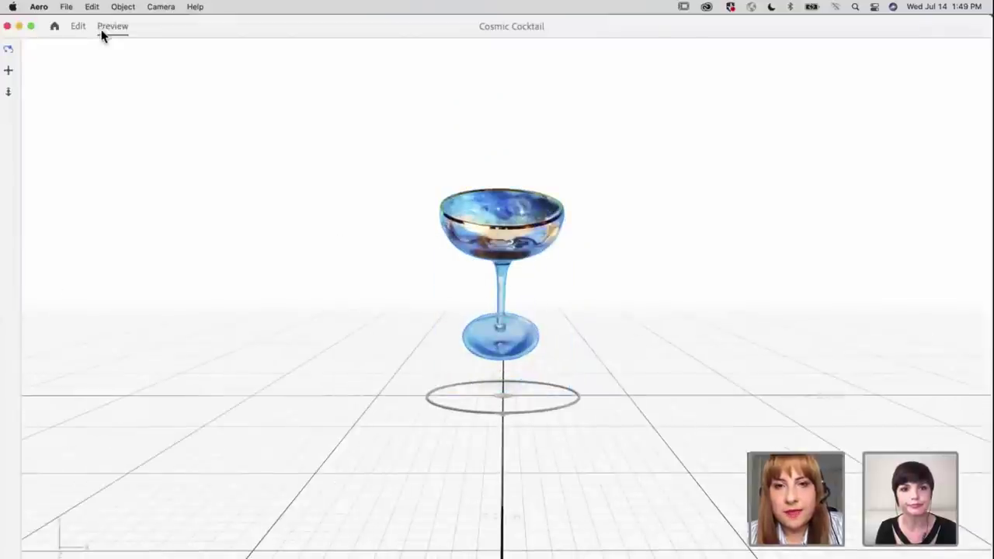
{"action": "left_click", "coordinate": [78, 31]}
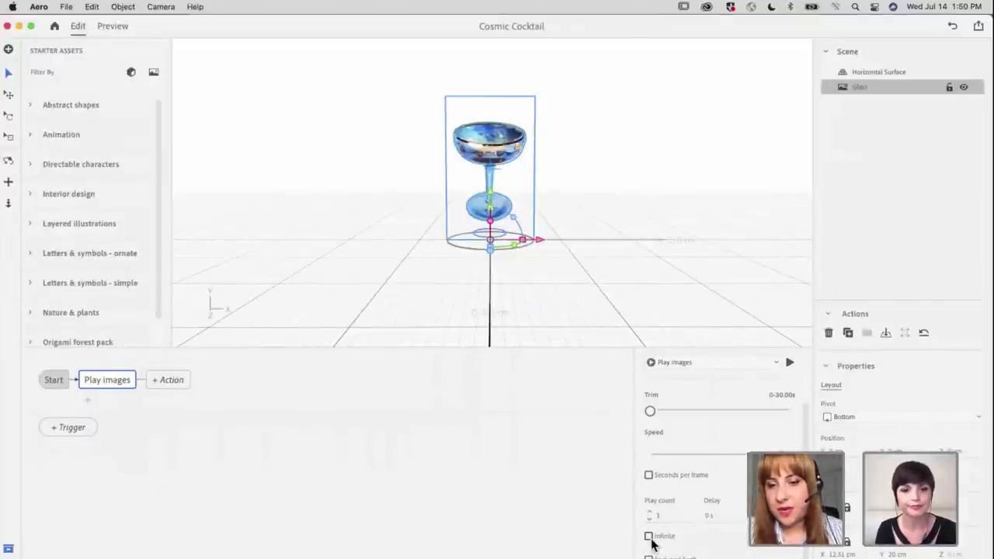
Set the Play images action to repeat infinitely, preview the looping glass and return to editing
{"action": "left_click", "coordinate": [649, 536]}
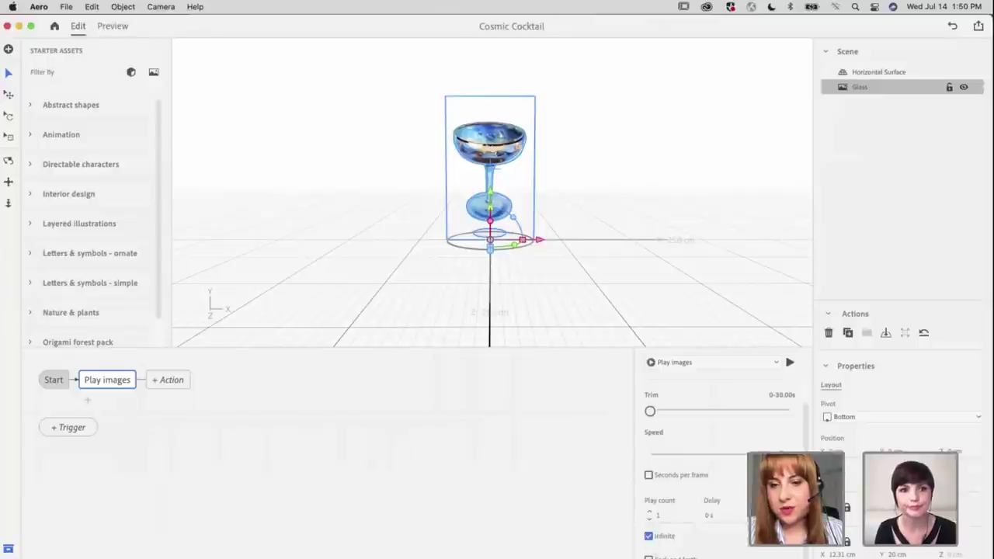
{"action": "left_click", "coordinate": [104, 31]}
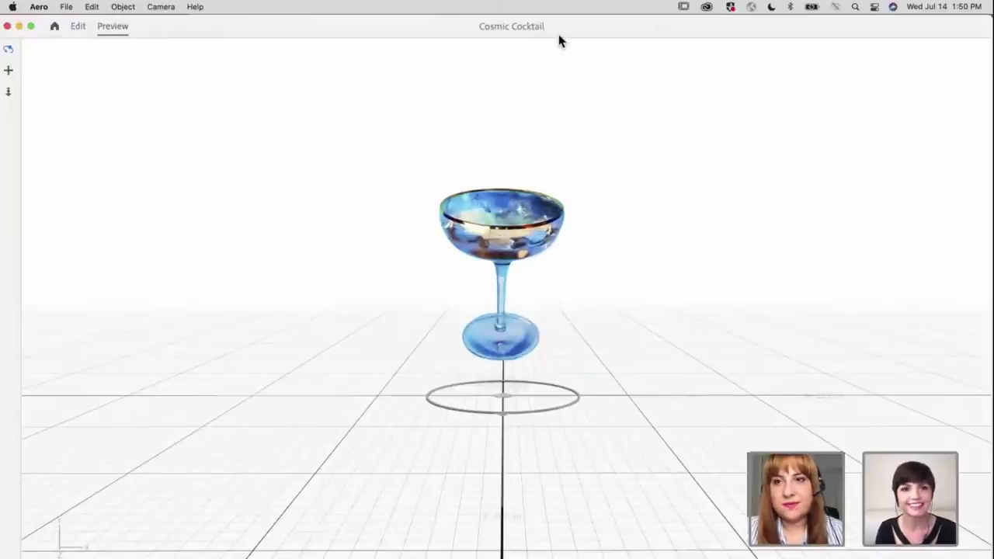
{"action": "left_click", "coordinate": [81, 28]}
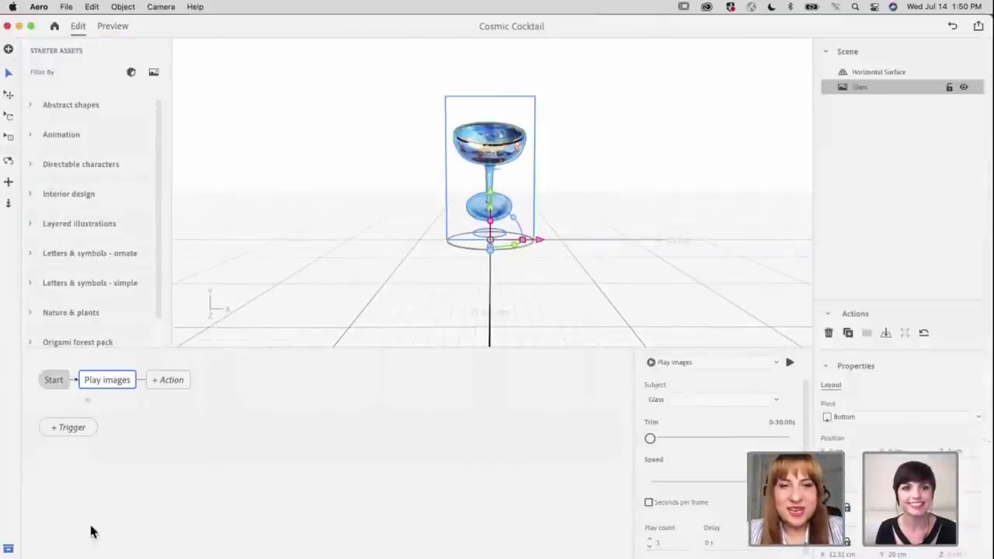
Hide the triggers and actions area, switch to After Effects and close Glass.aep, saving its changes
{"action": "left_click", "coordinate": [9, 548]}
{"action": "scroll", "coordinate": [499, 237], "scroll_direction": "up", "scroll_amount": 2}
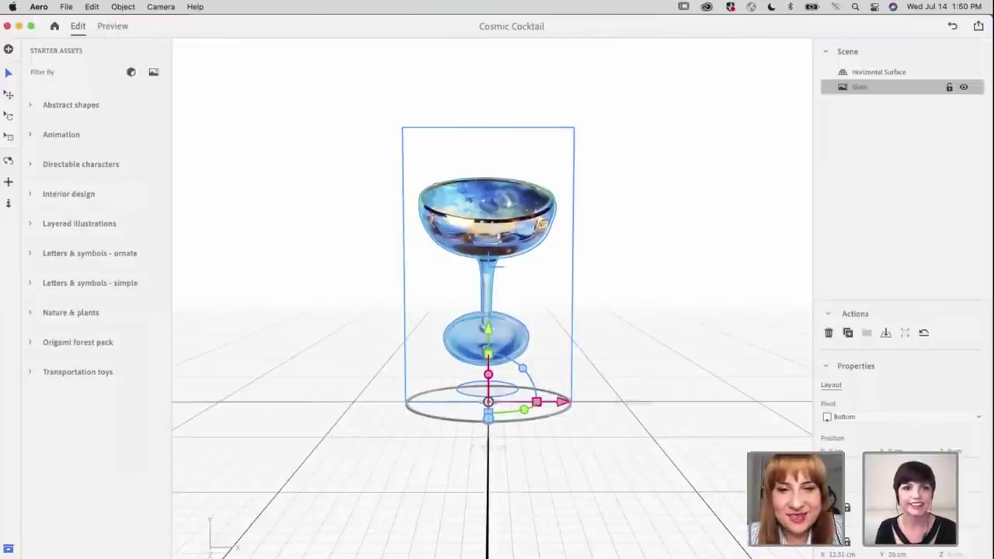
{"action": "left_click", "coordinate": [8, 548]}
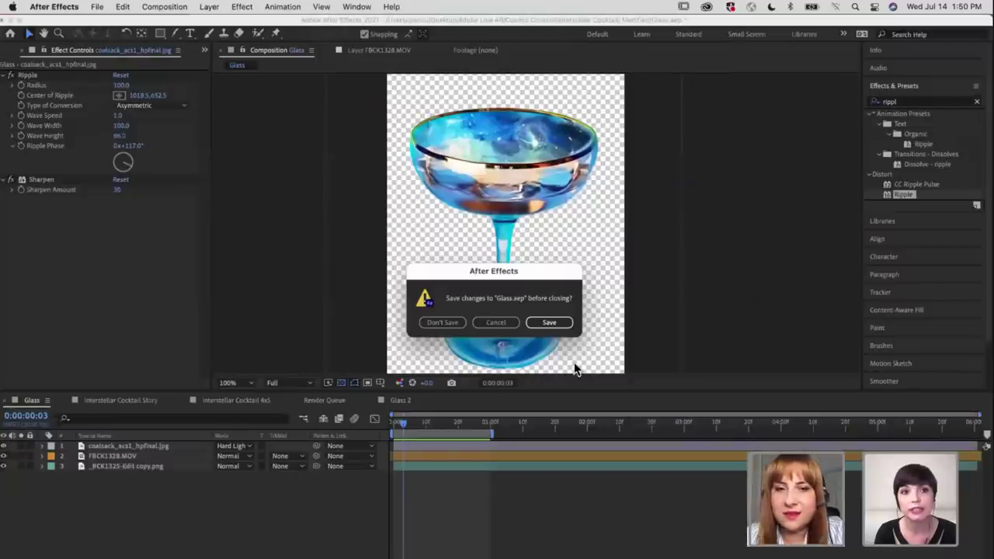
{"action": "left_click", "coordinate": [563, 326]}
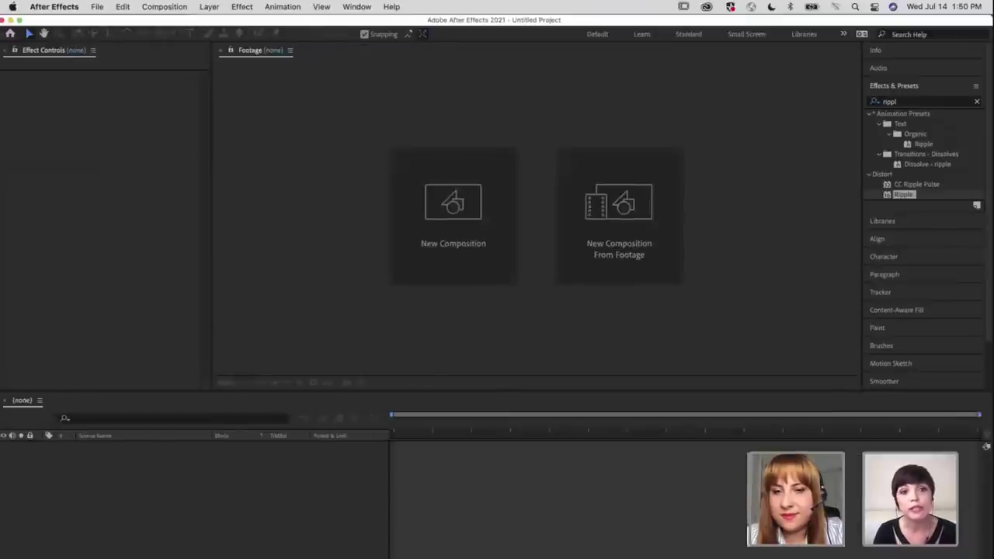
Switch to Adobe Dimension and create a new document
{"action": "key", "text": "super+Tab"}
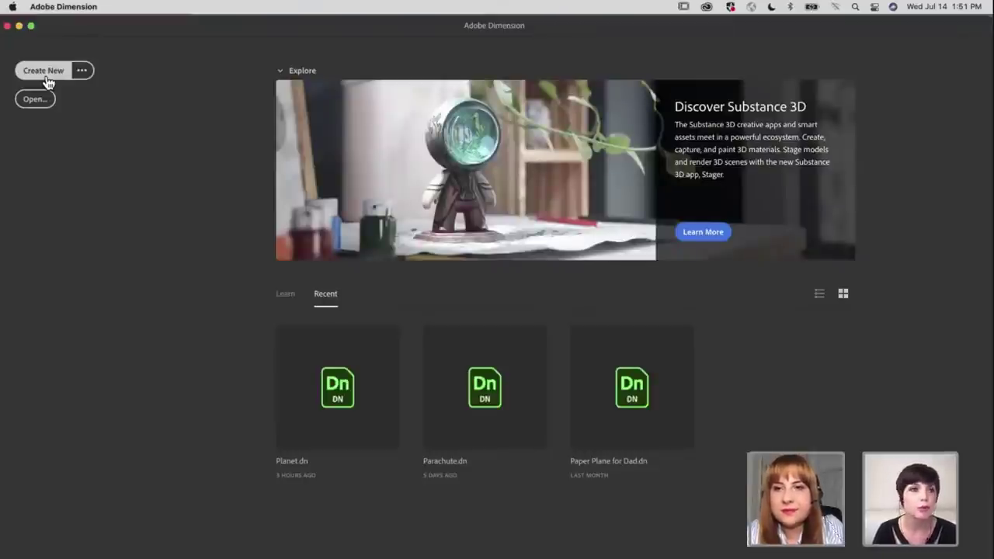
{"action": "left_click", "coordinate": [44, 72]}
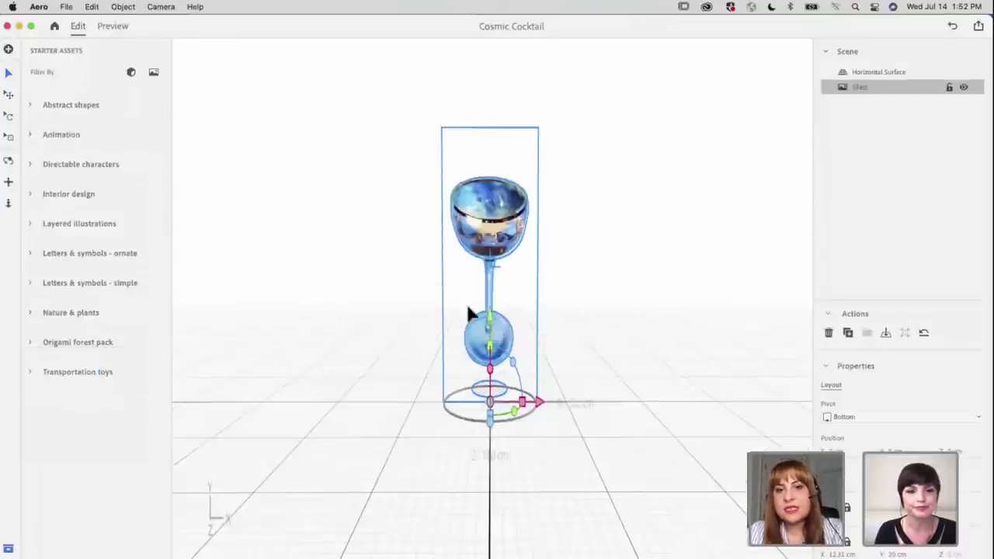
{"action": "scroll", "coordinate": [465, 302], "scroll_direction": "up", "scroll_amount": 3}
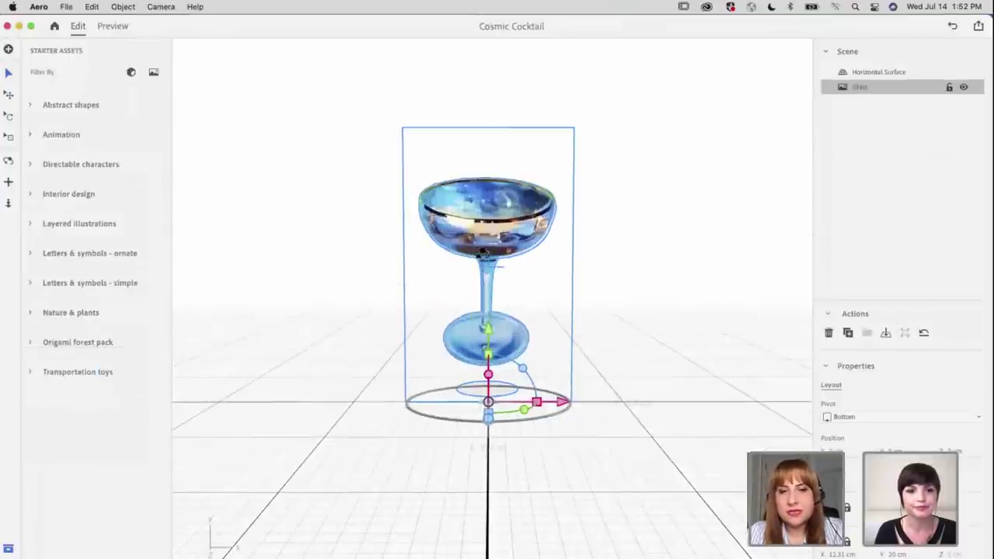
{"action": "left_click_drag", "start_coordinate": [482, 252], "coordinate": [492, 318]}
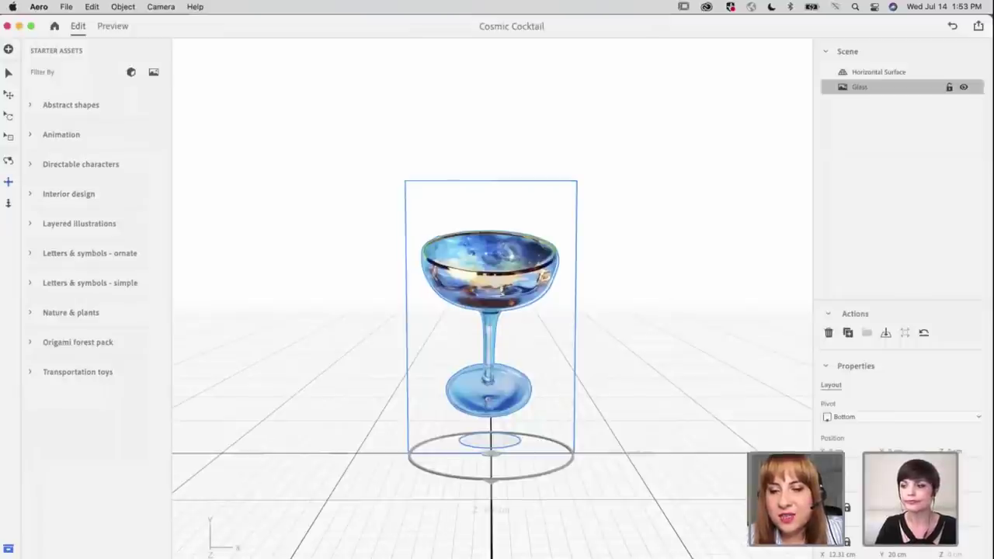
Switch to Adobe Dimension, add a Sphere from the basic shapes and raise it to a Y position of 4.4 cm
{"action": "key", "text": "super+Tab"}
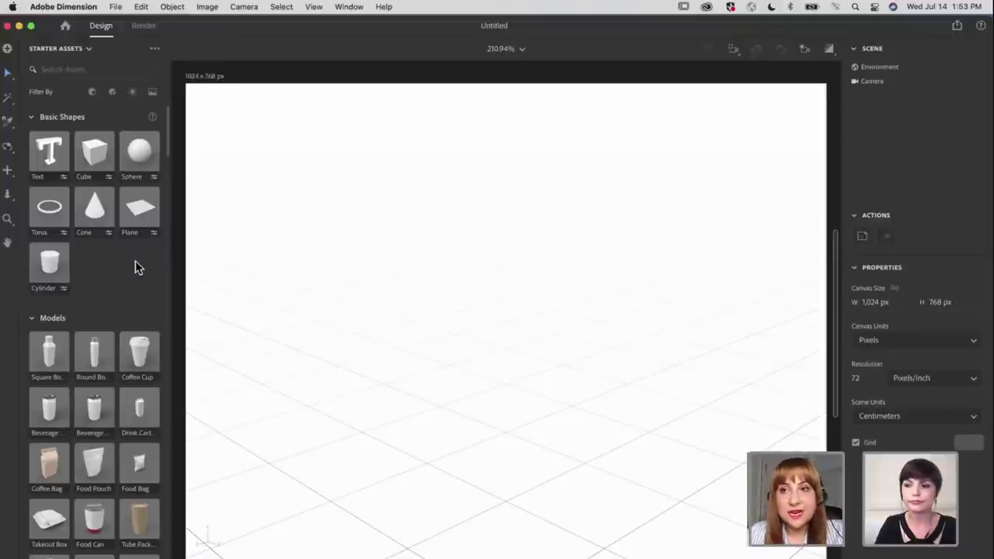
{"action": "left_click", "coordinate": [140, 156]}
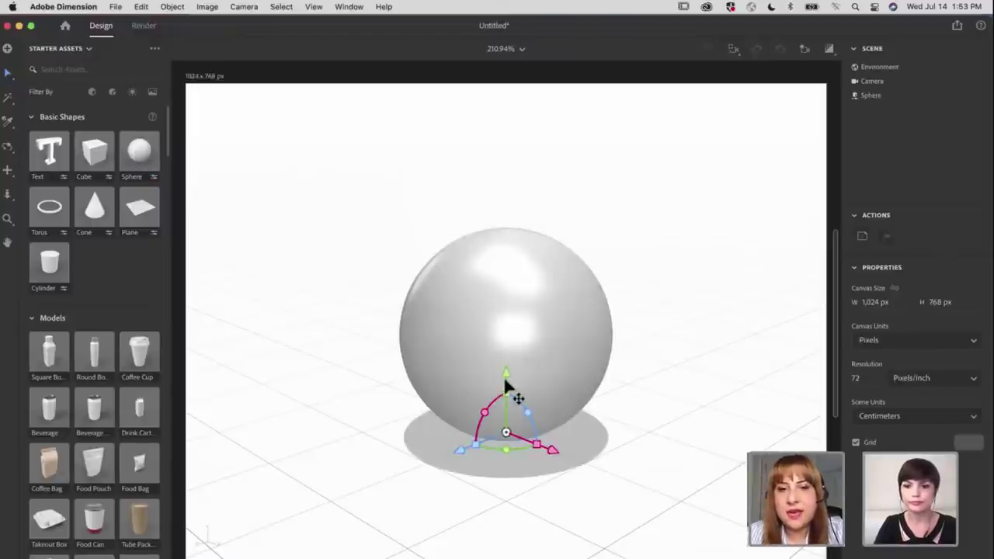
{"action": "left_click_drag", "start_coordinate": [506, 375], "coordinate": [506, 329]}
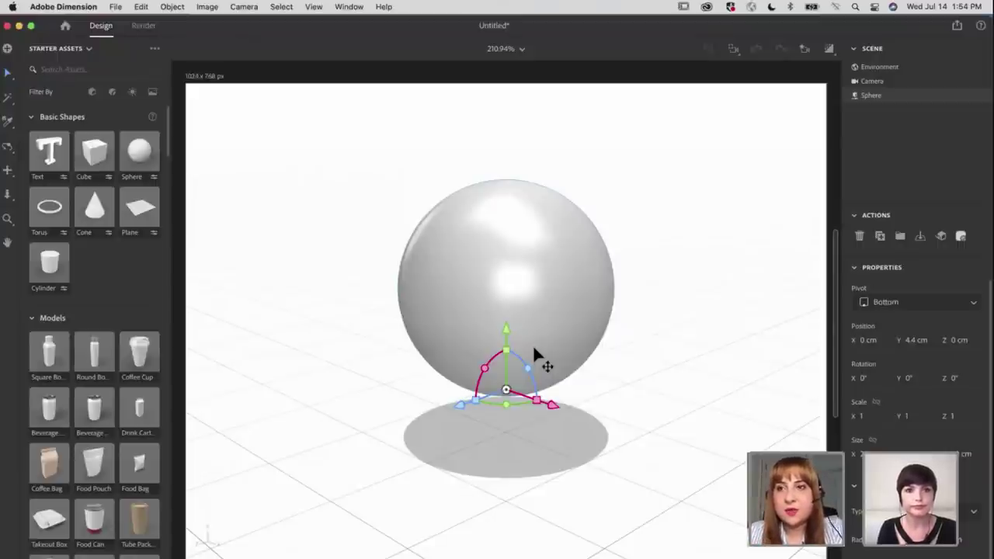
Switch to Finder, open Cosmic Cocktail > Prod Assets, and examine the GSFC_20171208 sun image in Preview
{"action": "left_click", "coordinate": [233, 558]}
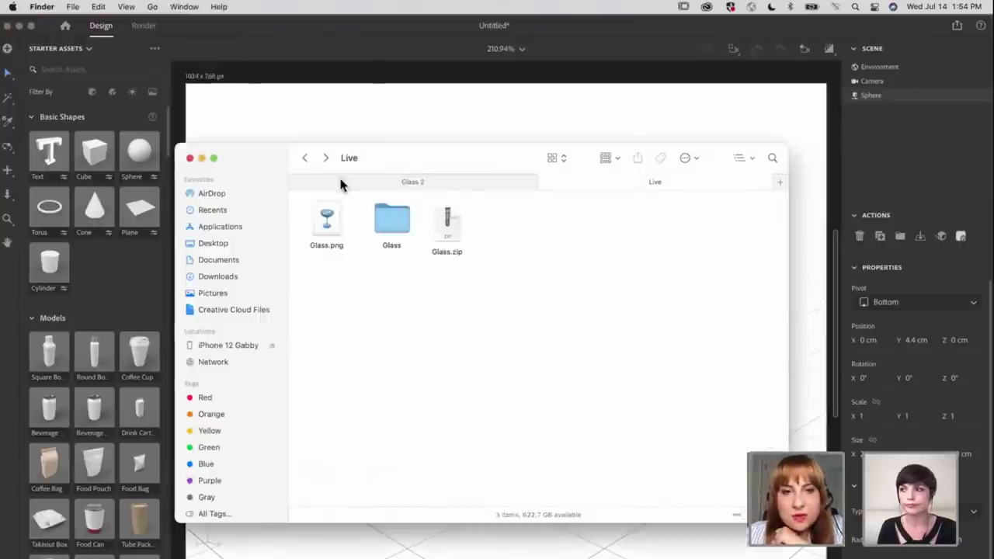
{"action": "left_click", "coordinate": [304, 159]}
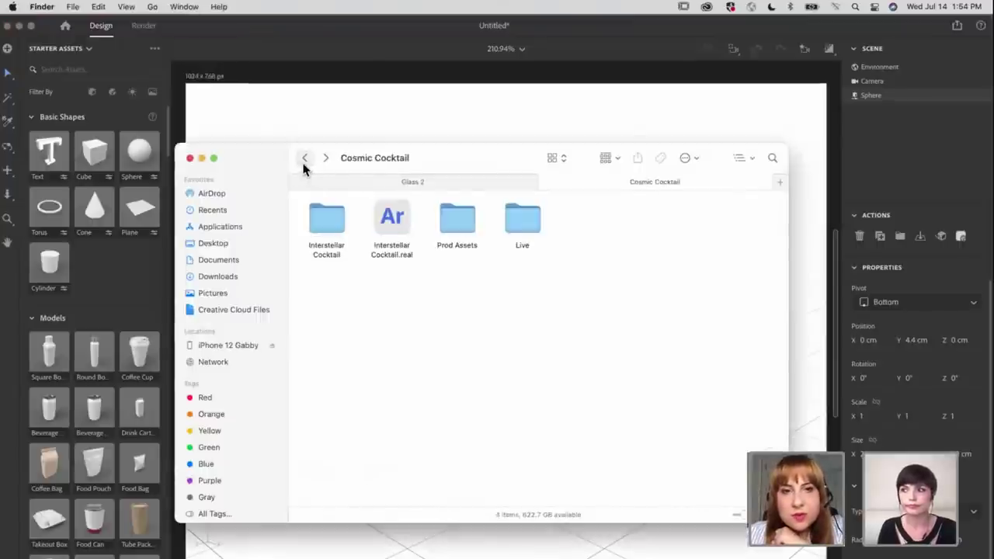
{"action": "double_click", "coordinate": [456, 221]}
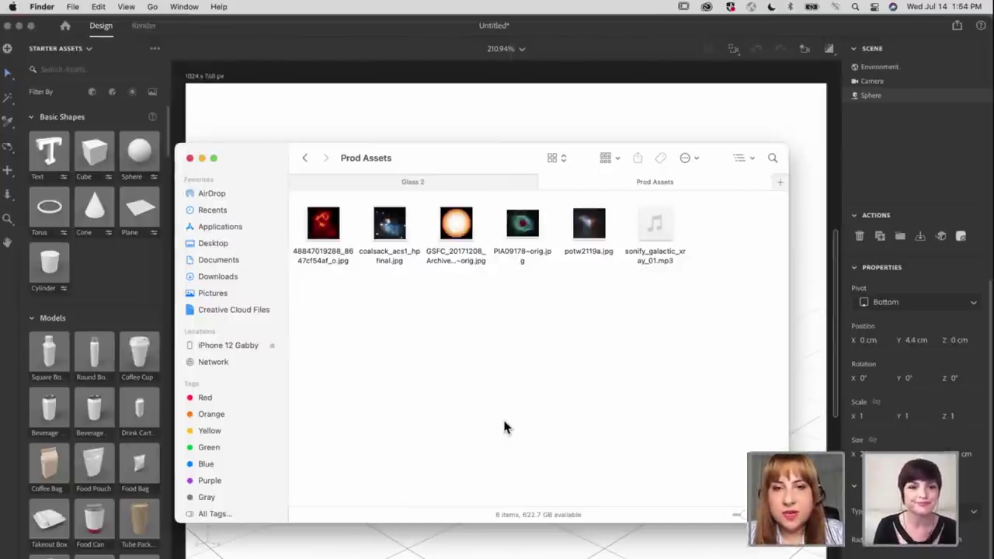
{"action": "double_click", "coordinate": [455, 257]}
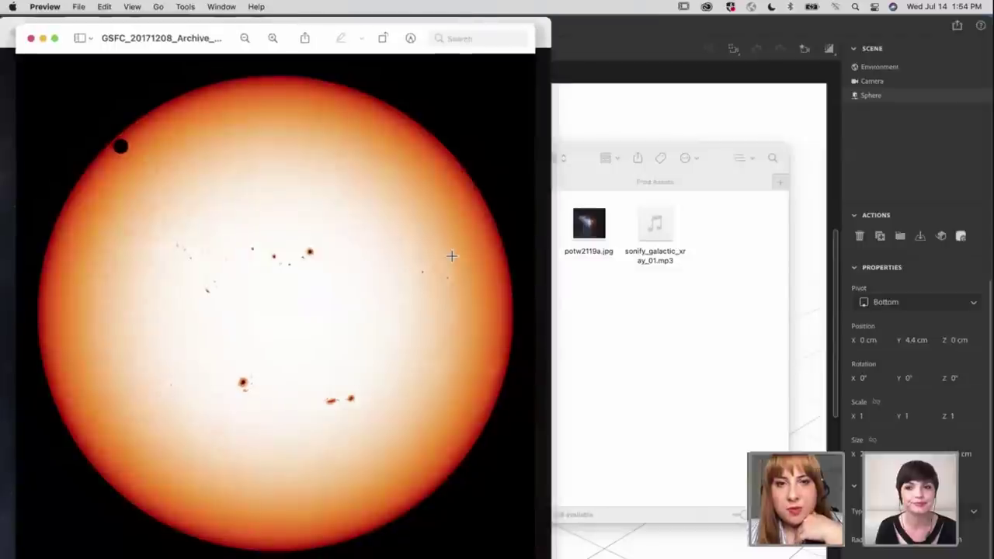
{"action": "left_click_drag", "start_coordinate": [142, 35], "coordinate": [344, 41]}
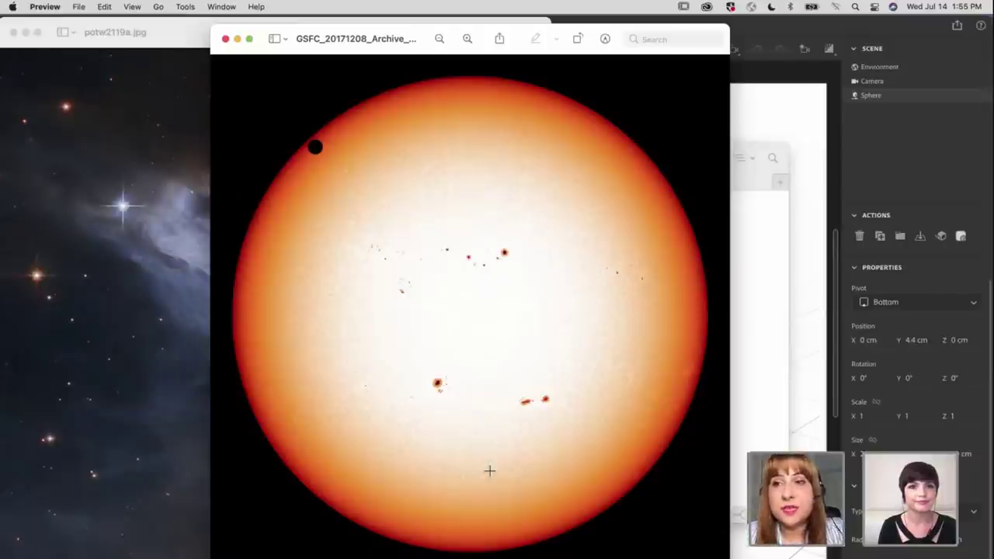
{"action": "left_click", "coordinate": [226, 39]}
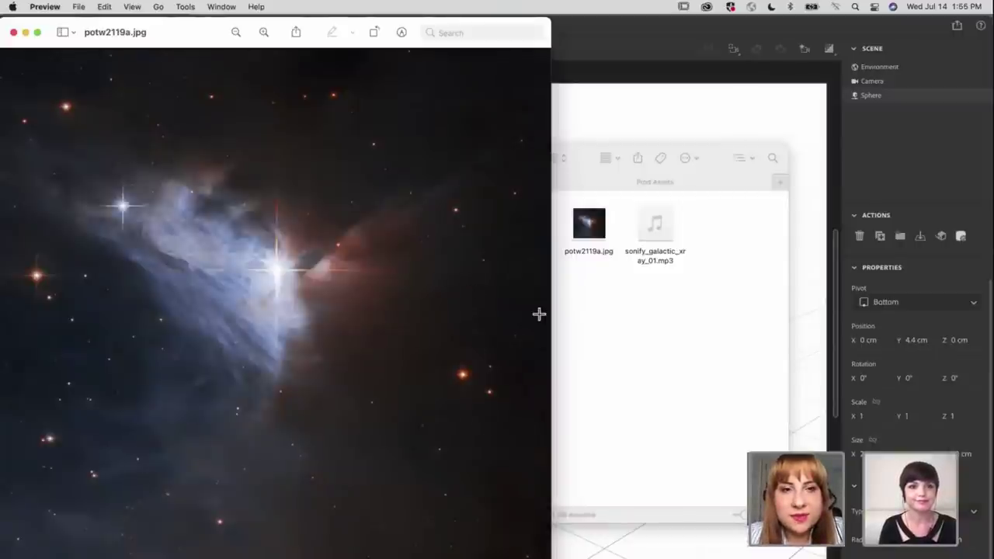
{"action": "left_click_drag", "start_coordinate": [182, 36], "coordinate": [236, 38]}
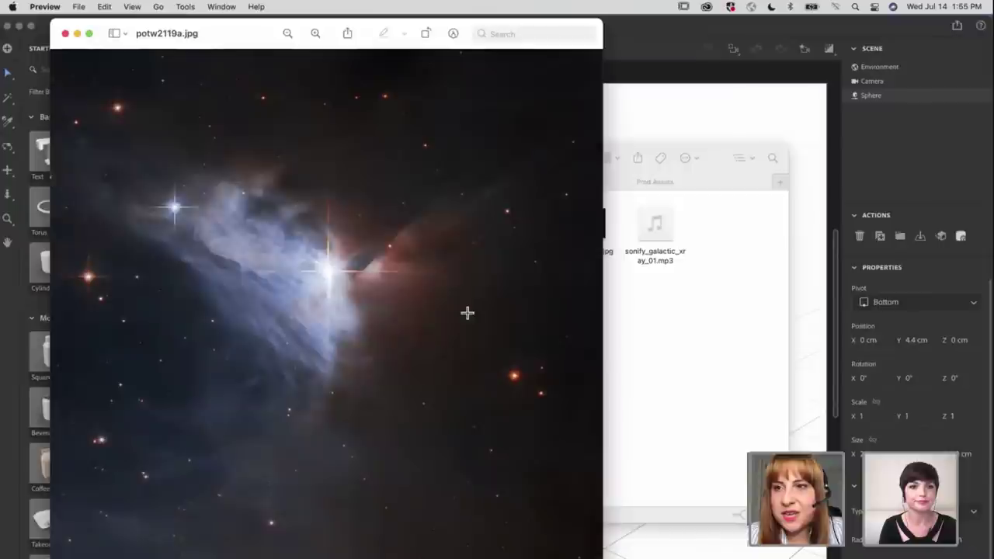
{"action": "left_click", "coordinate": [65, 34]}
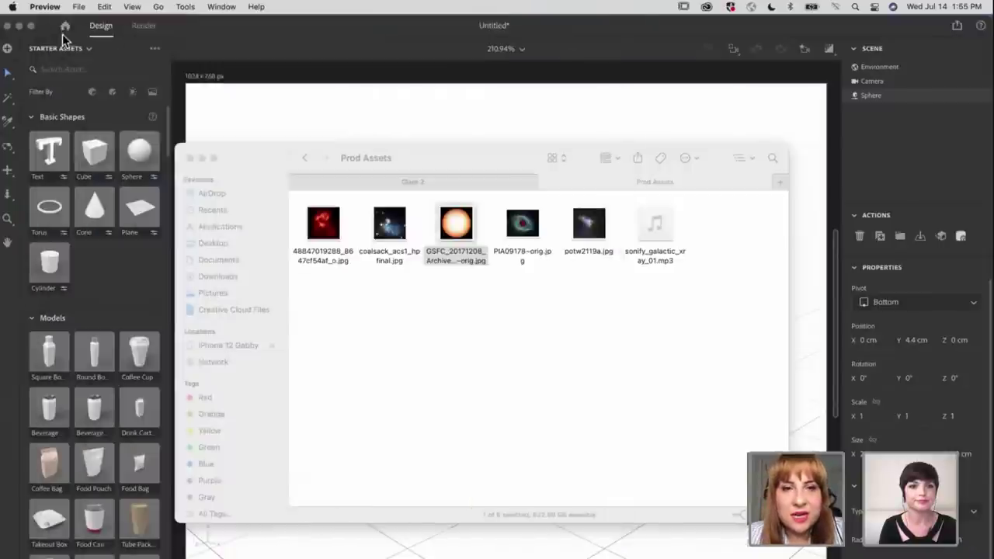
{"action": "double_click", "coordinate": [530, 261]}
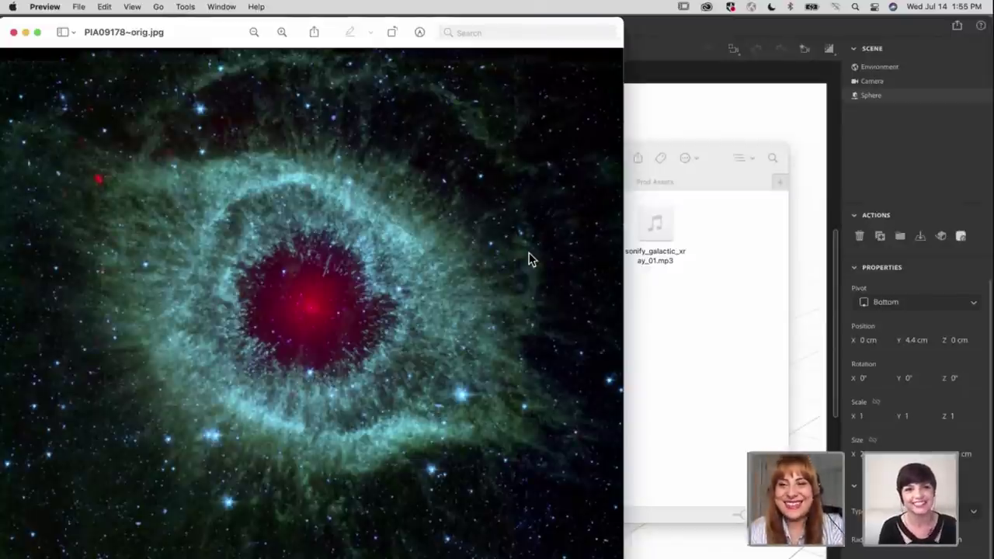
{"action": "left_click", "coordinate": [12, 34]}
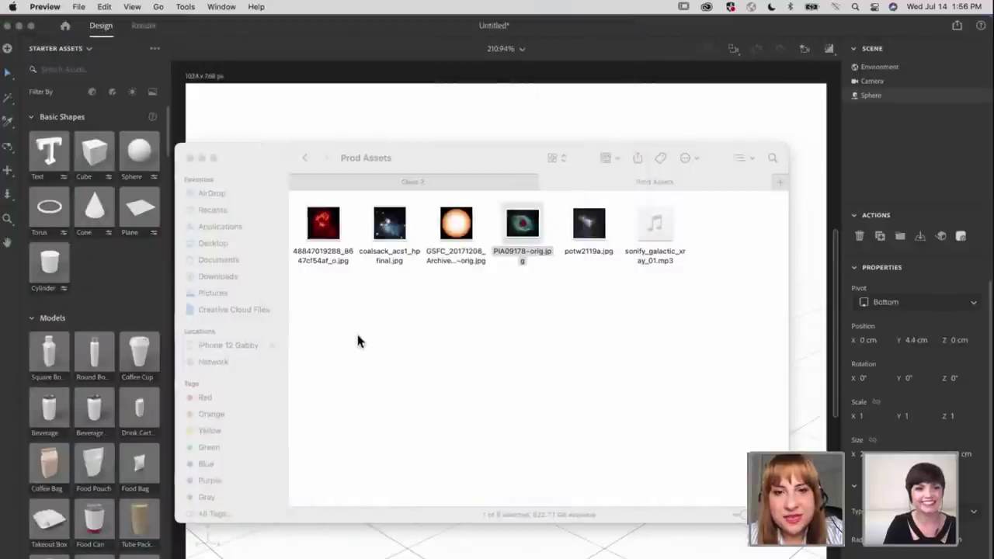
{"action": "double_click", "coordinate": [330, 267]}
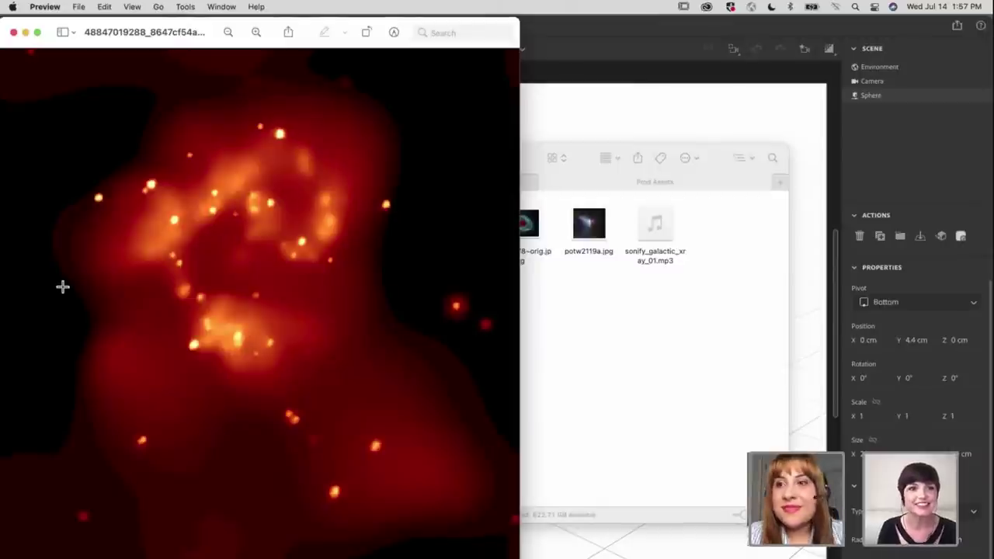
{"action": "left_click", "coordinate": [13, 33]}
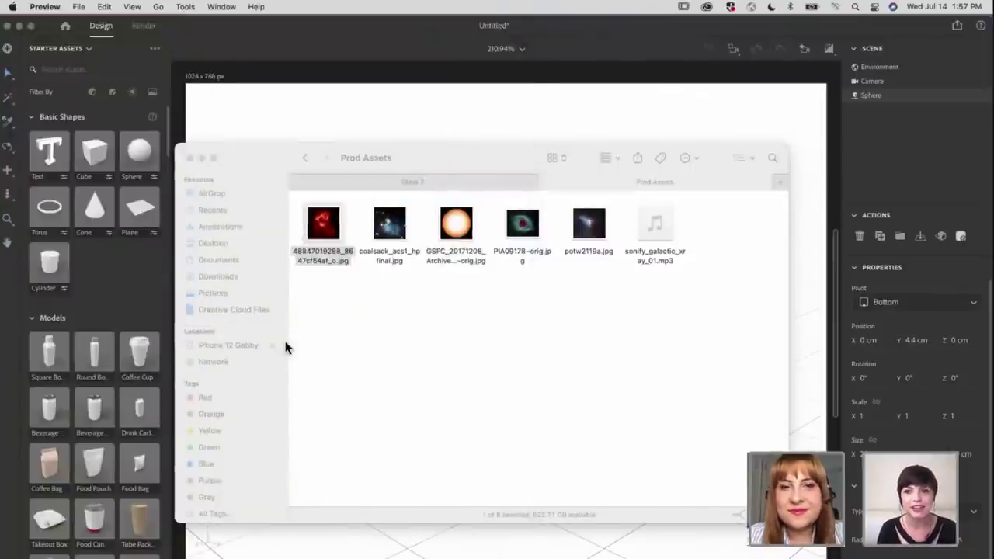
{"action": "left_click", "coordinate": [359, 101]}
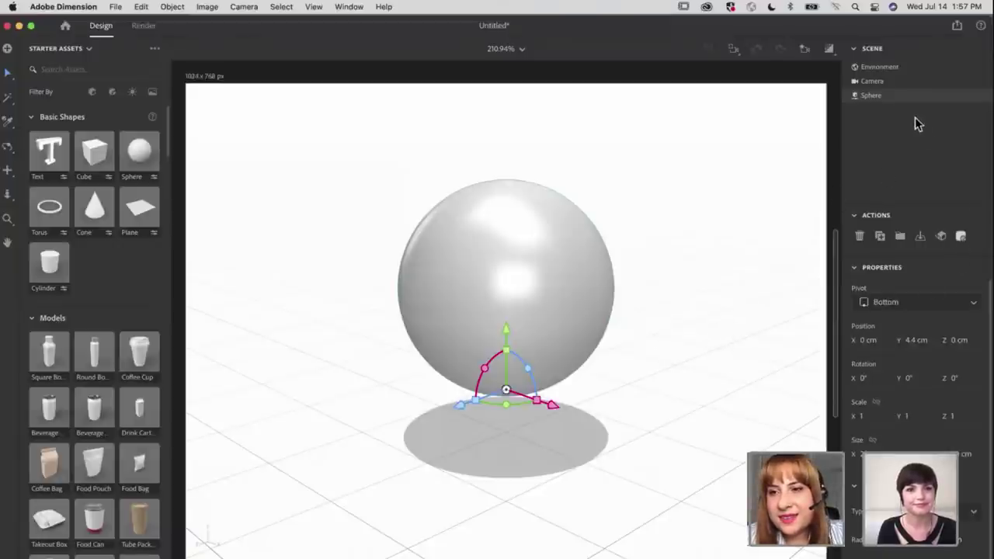
{"action": "left_click", "coordinate": [961, 235]}
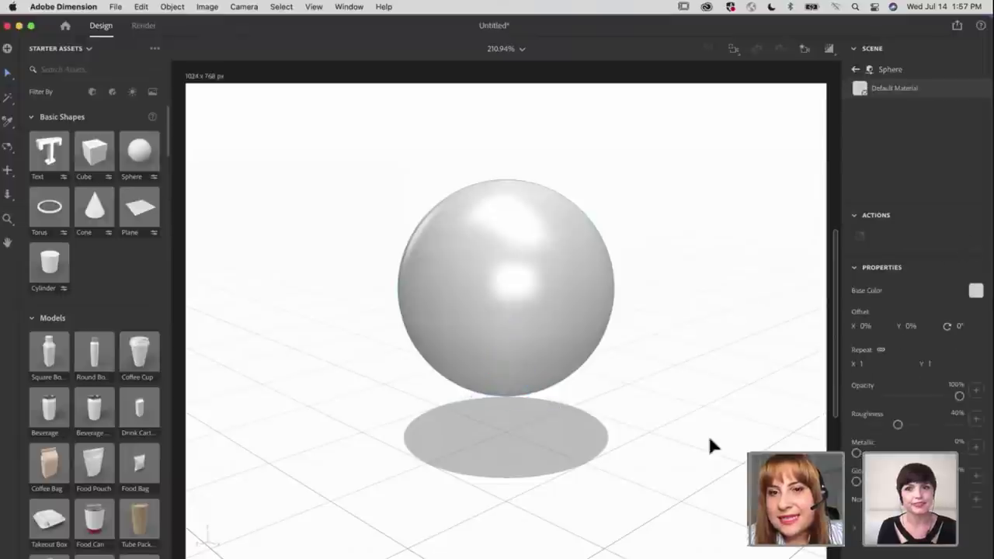
{"action": "left_click", "coordinate": [975, 293]}
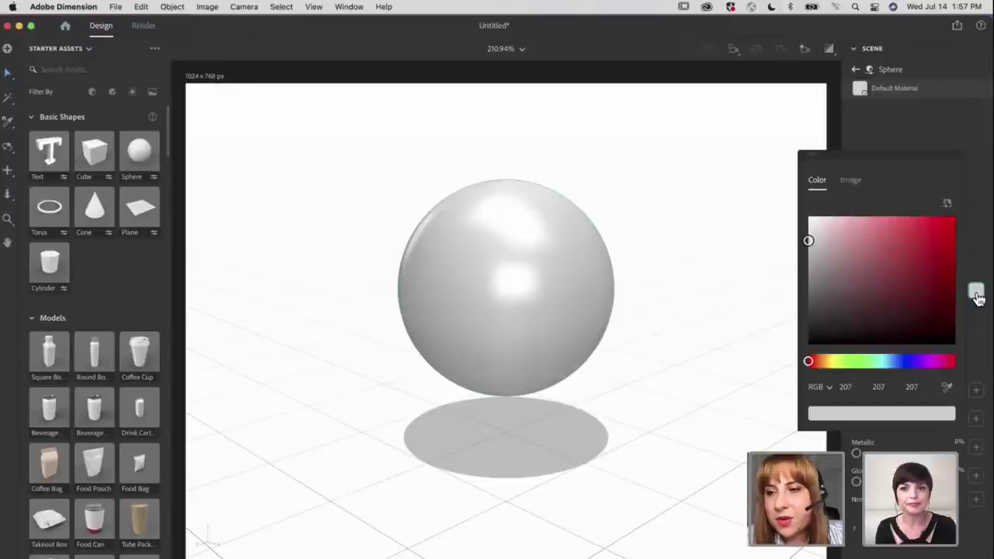
{"action": "left_click", "coordinate": [850, 183]}
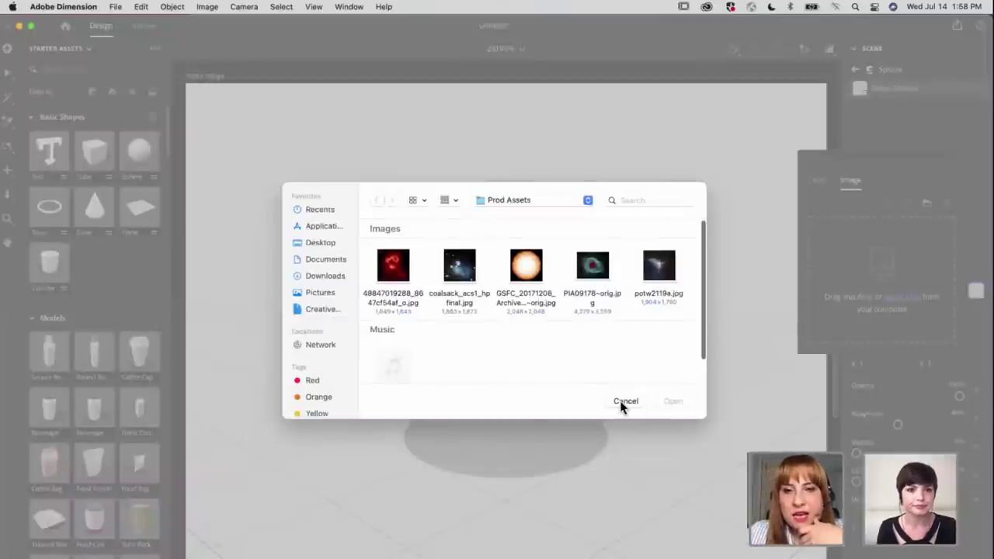
{"action": "left_click", "coordinate": [623, 402]}
{"action": "left_click", "coordinate": [218, 246]}
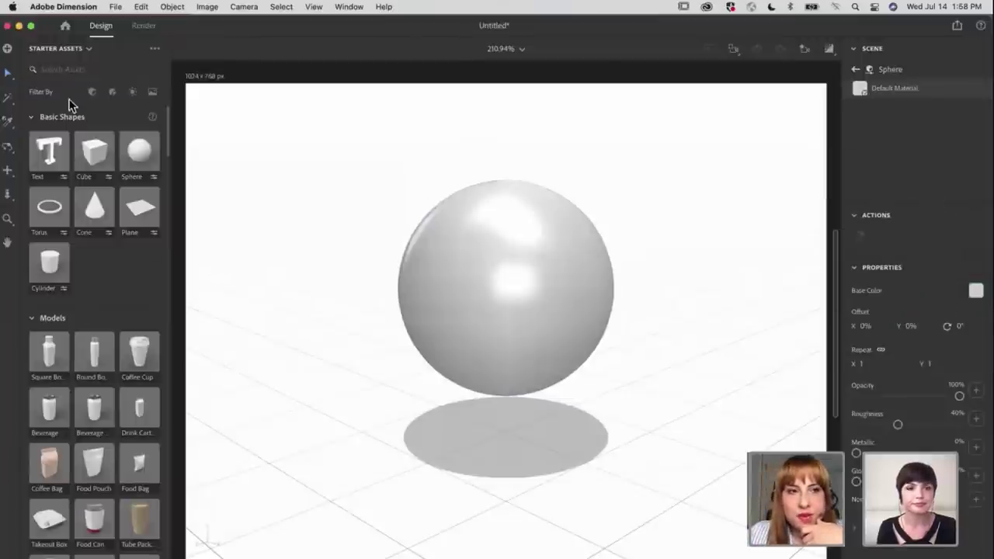
Apply the Metal material from the Adobe Standard Materials to the sphere
{"action": "scroll", "coordinate": [108, 330], "scroll_direction": "down", "scroll_amount": 15}
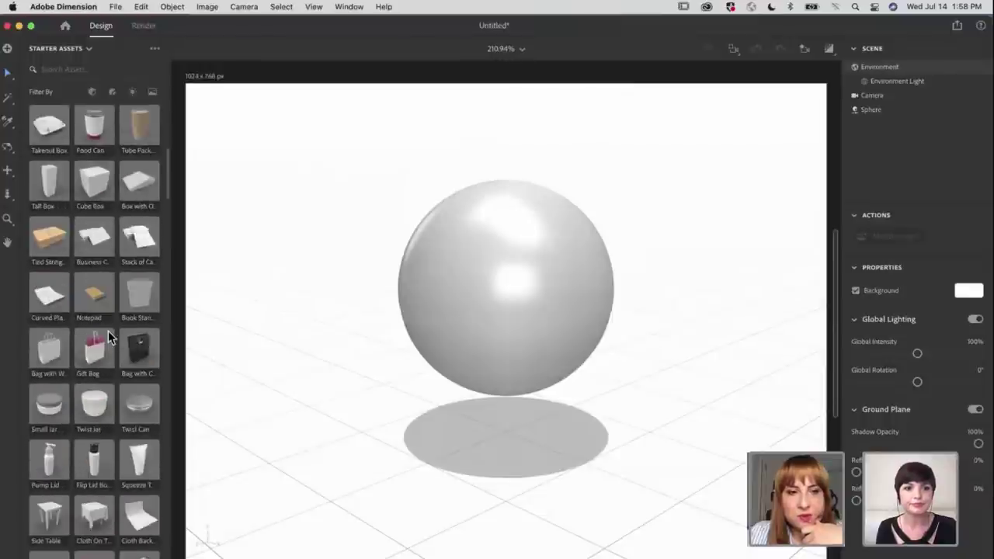
{"action": "scroll", "coordinate": [108, 336], "scroll_direction": "down", "scroll_amount": 8}
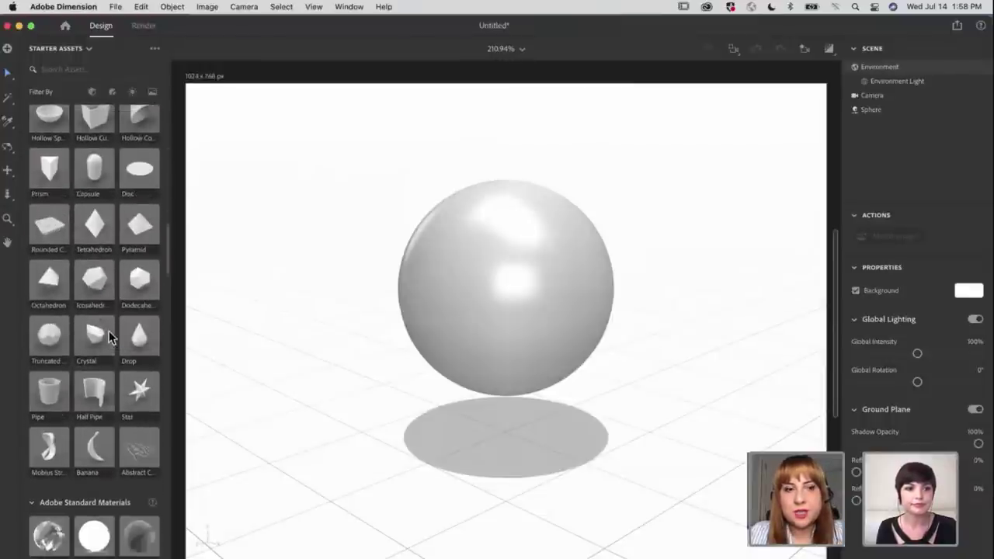
{"action": "scroll", "coordinate": [109, 336], "scroll_direction": "down", "scroll_amount": 7}
{"action": "scroll", "coordinate": [109, 335], "scroll_direction": "down", "scroll_amount": 1}
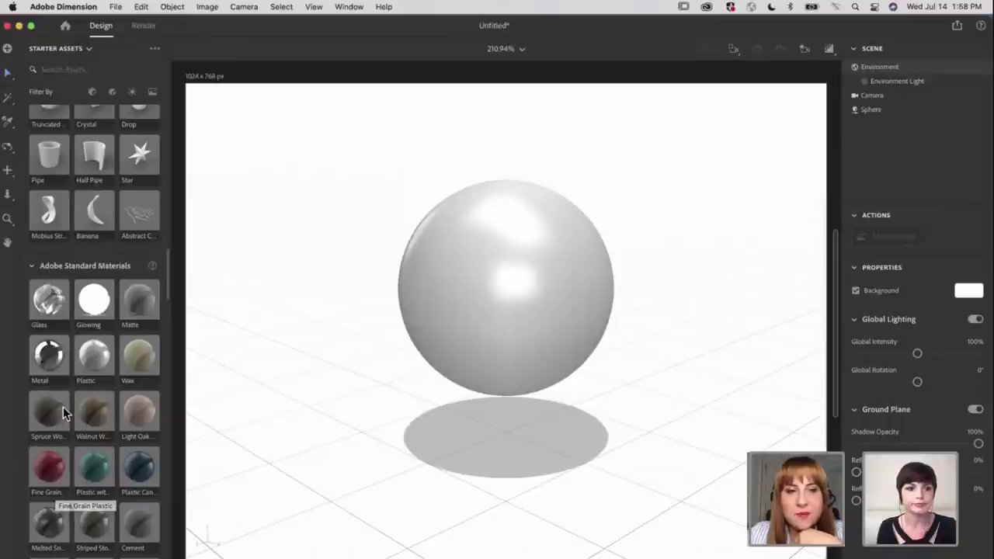
{"action": "scroll", "coordinate": [63, 410], "scroll_direction": "down", "scroll_amount": 2}
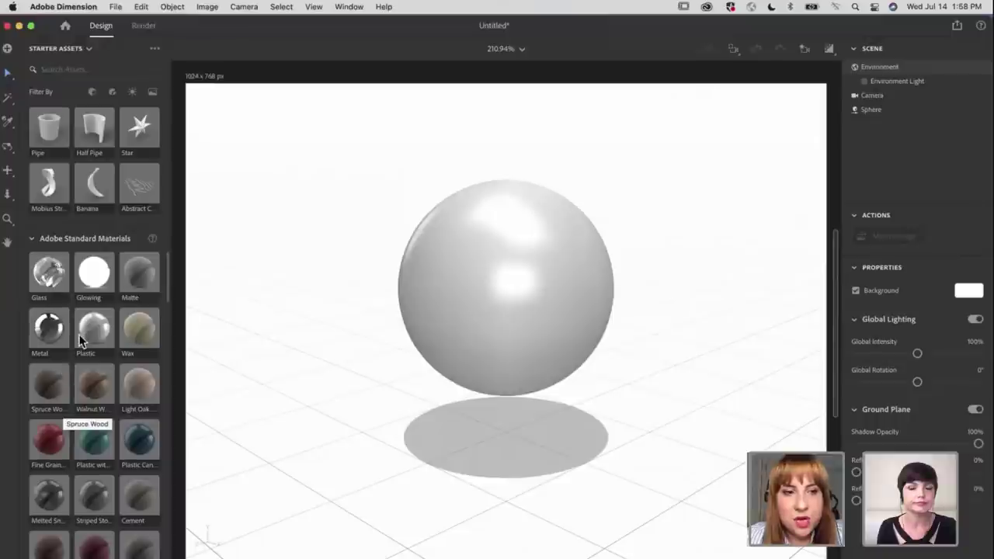
{"action": "left_click_drag", "start_coordinate": [50, 336], "coordinate": [50, 336]}
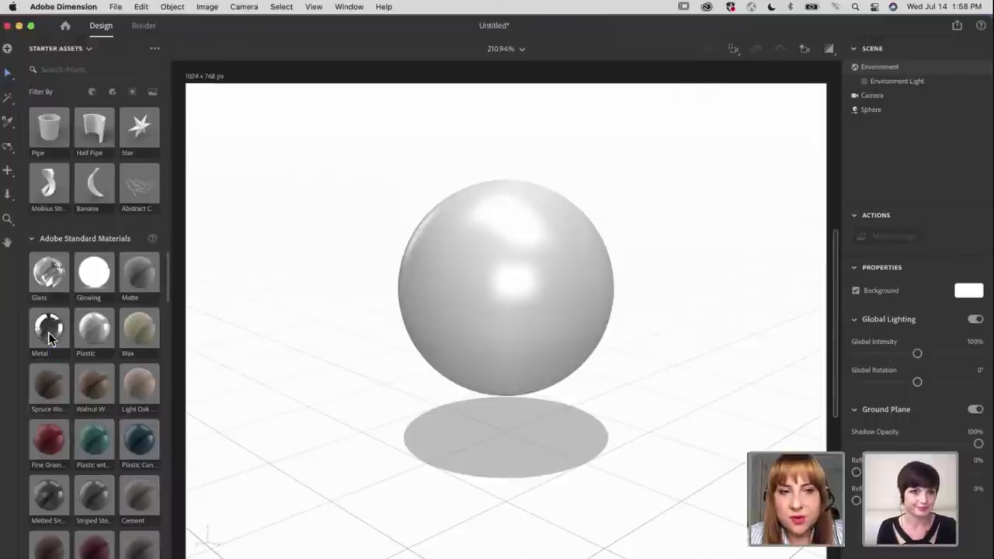
{"action": "left_click_drag", "start_coordinate": [49, 332], "coordinate": [502, 286]}
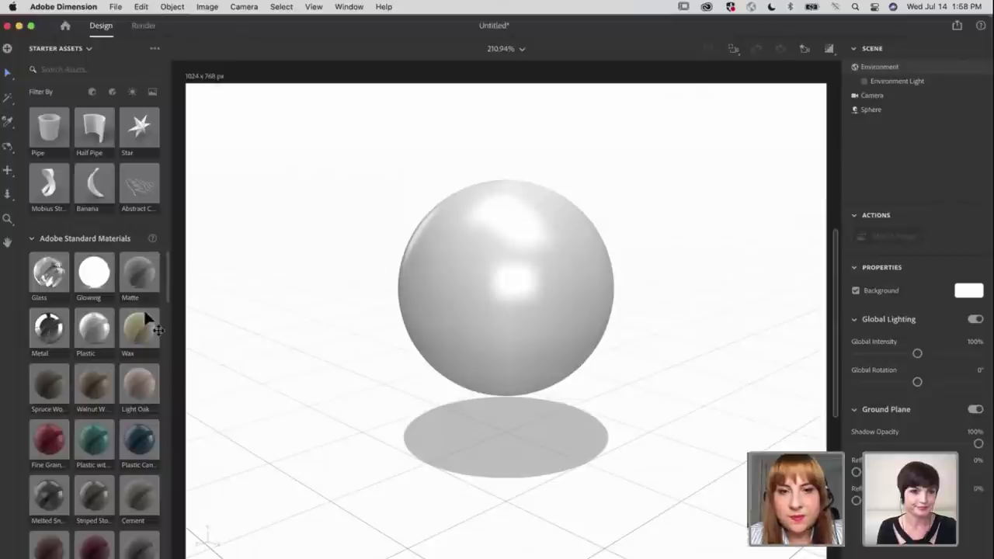
{"action": "left_click_drag", "start_coordinate": [48, 332], "coordinate": [486, 264]}
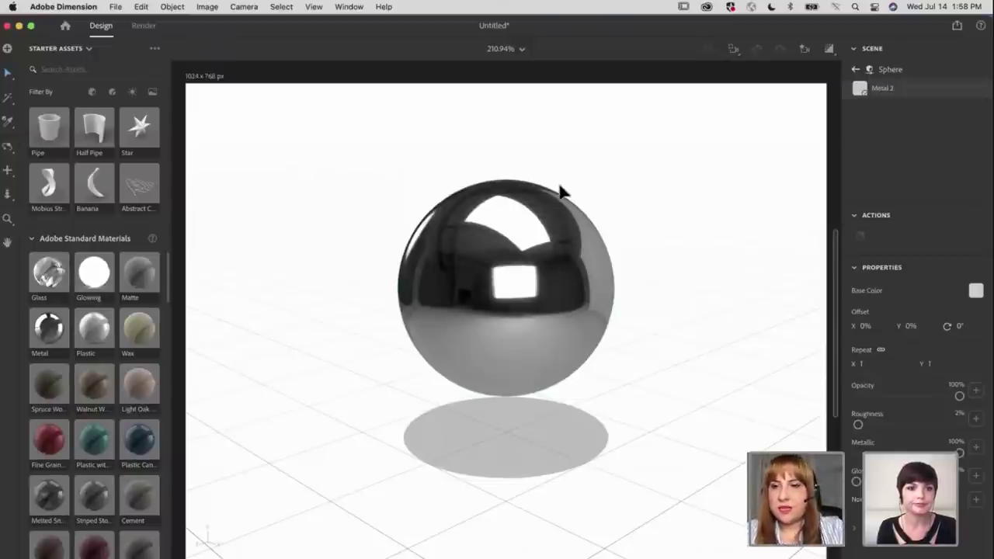
{"action": "left_click", "coordinate": [976, 291]}
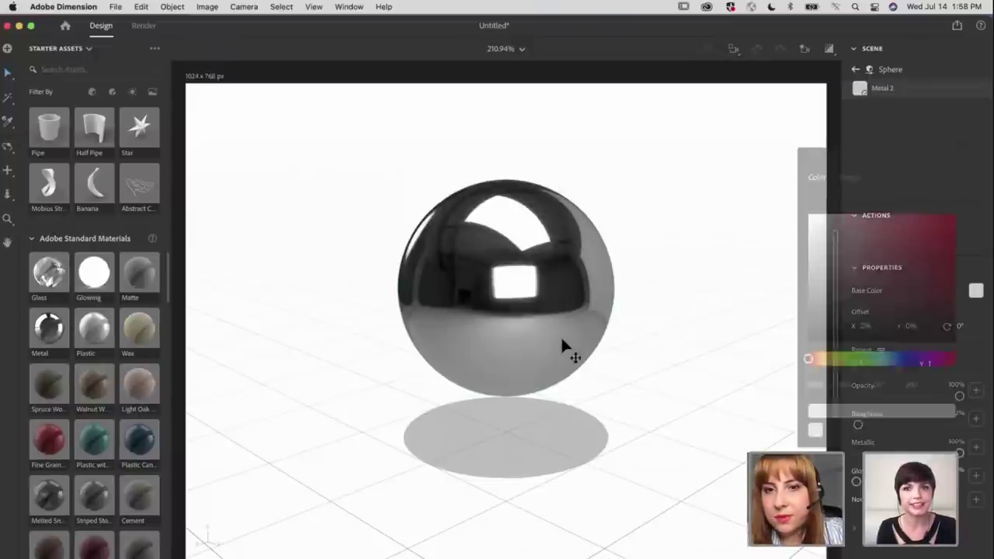
{"action": "left_click", "coordinate": [854, 171]}
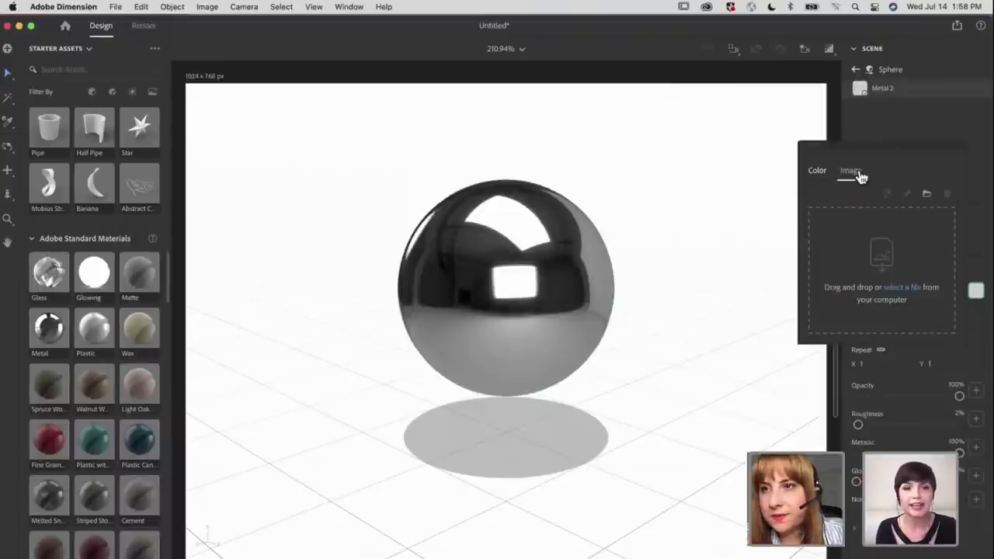
{"action": "left_click", "coordinate": [904, 288]}
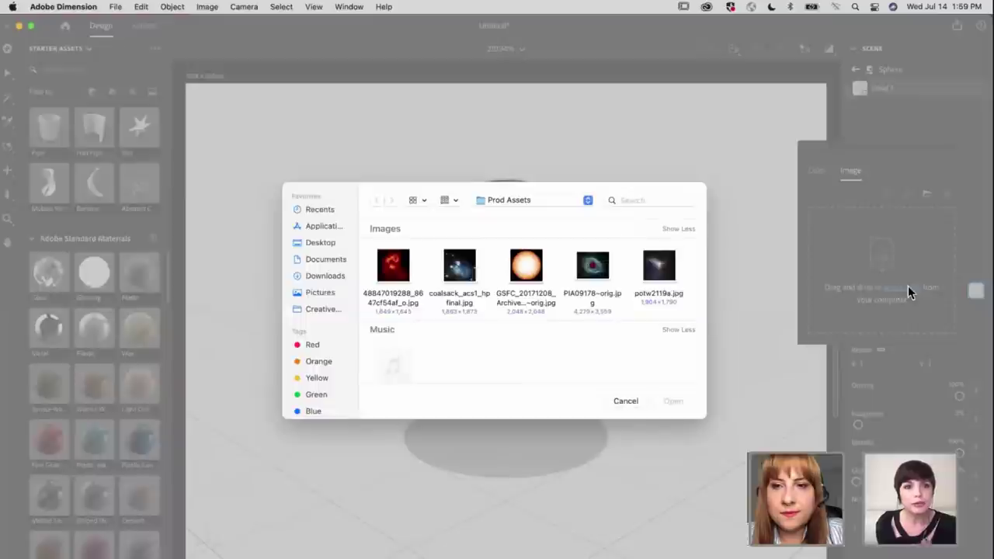
{"action": "left_click", "coordinate": [405, 276]}
{"action": "left_click", "coordinate": [688, 402]}
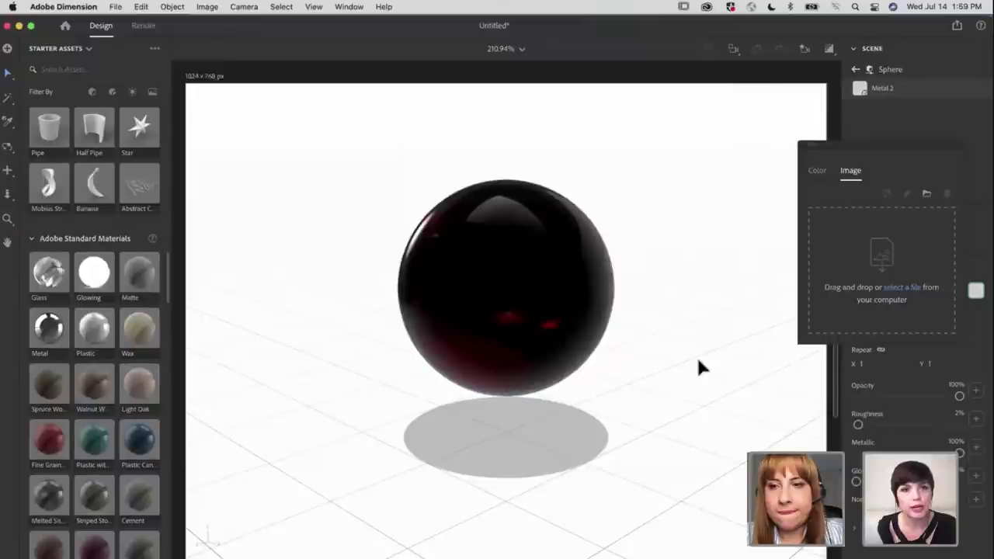
{"action": "left_click", "coordinate": [526, 306]}
{"action": "key", "text": "Escape"}
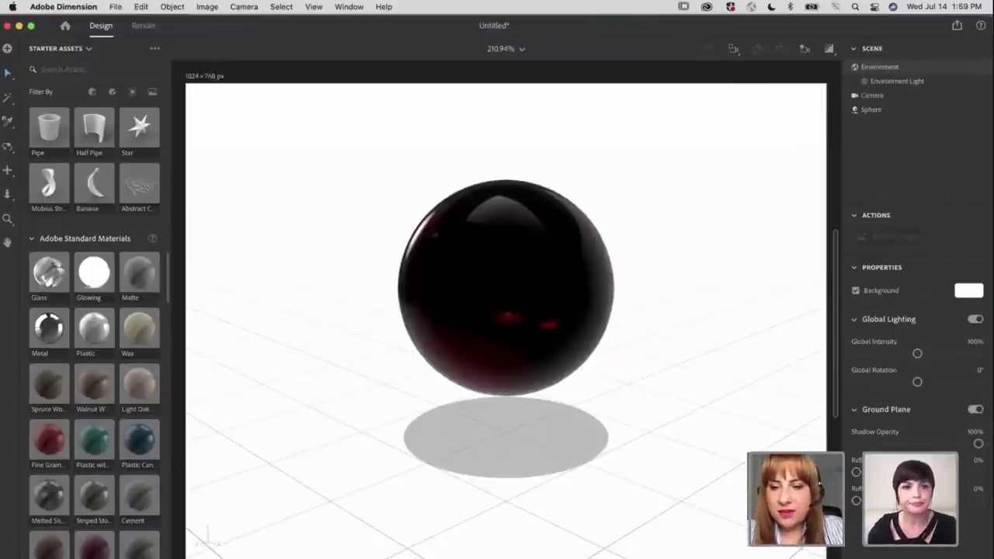
Switch to Aero and show the triggers and actions of the Glass in Cosmic Cocktail
{"action": "key", "text": "super+Tab"}
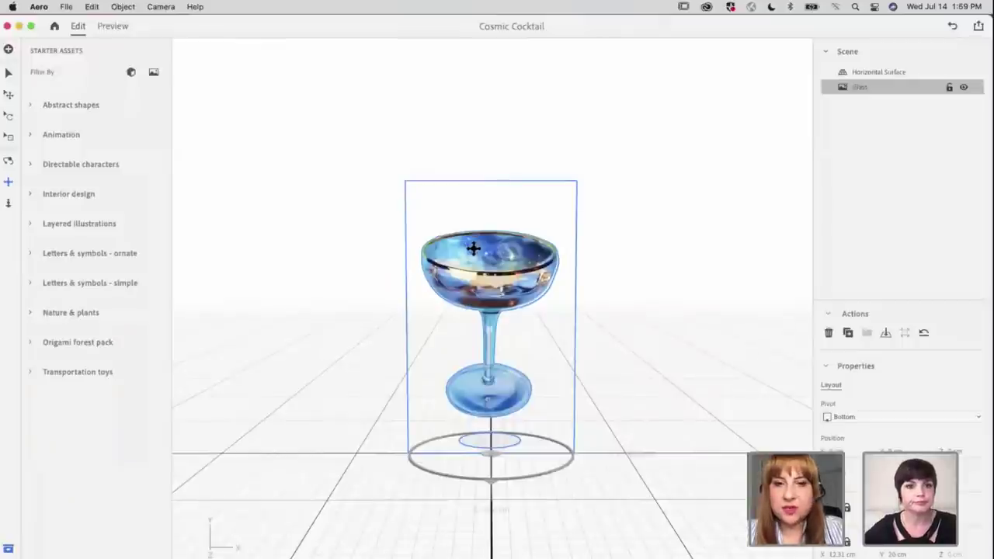
{"action": "left_click", "coordinate": [8, 548]}
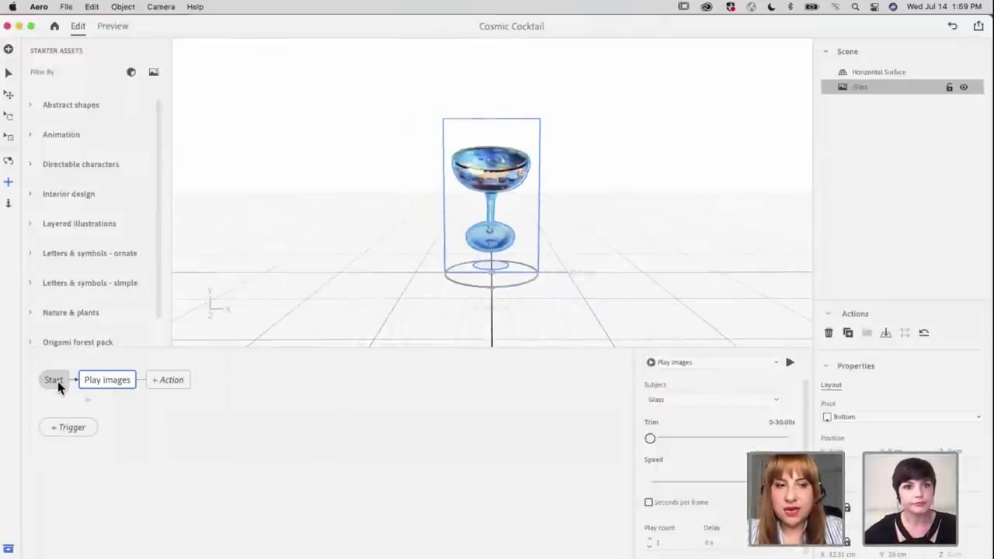
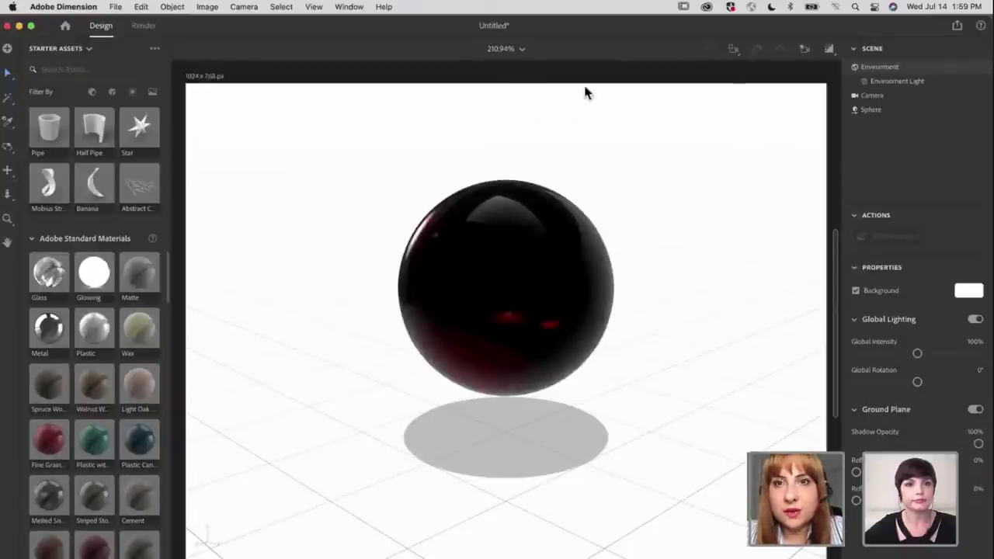
Switch to Dimension and inspect the sphere's red space texture and metallic reflections from several angles
{"action": "left_click", "coordinate": [467, 292]}
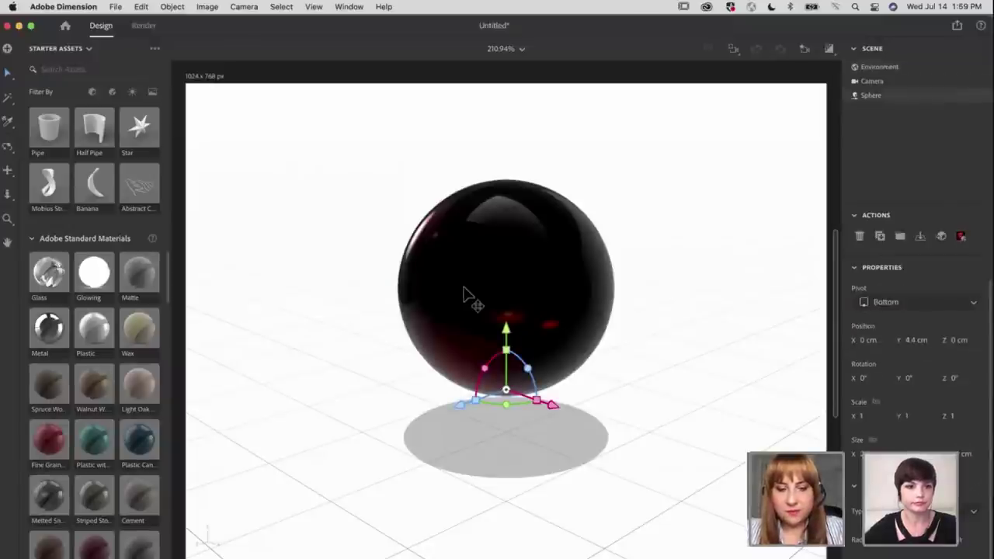
{"action": "key", "text": "1"}
{"action": "left_click_drag", "start_coordinate": [523, 290], "coordinate": [797, 251]}
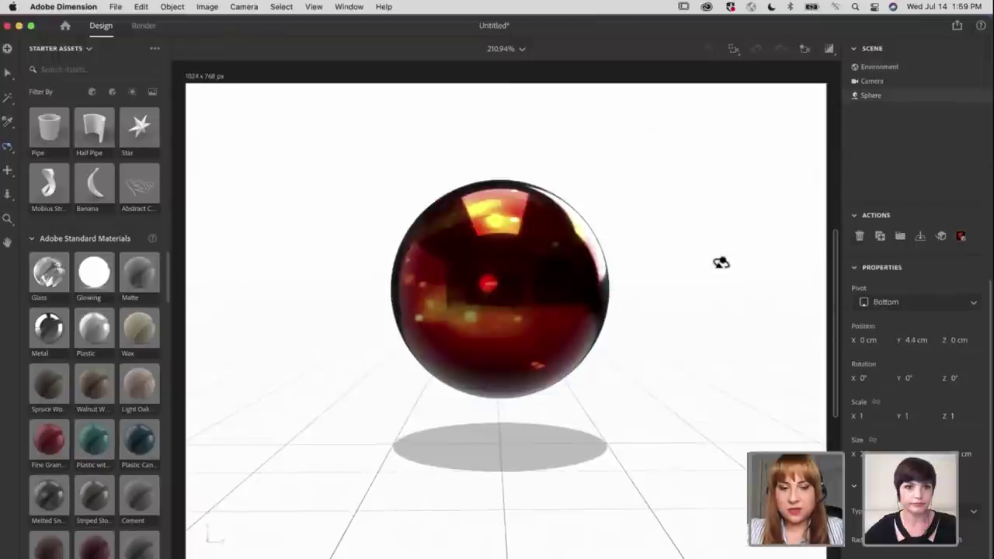
{"action": "key", "text": "super+0"}
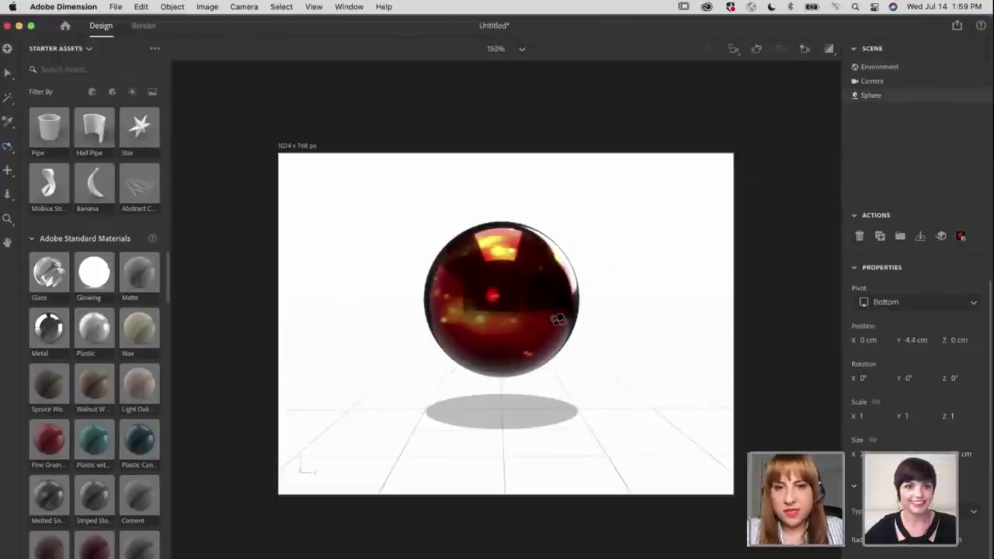
{"action": "left_click_drag", "start_coordinate": [549, 318], "coordinate": [362, 300]}
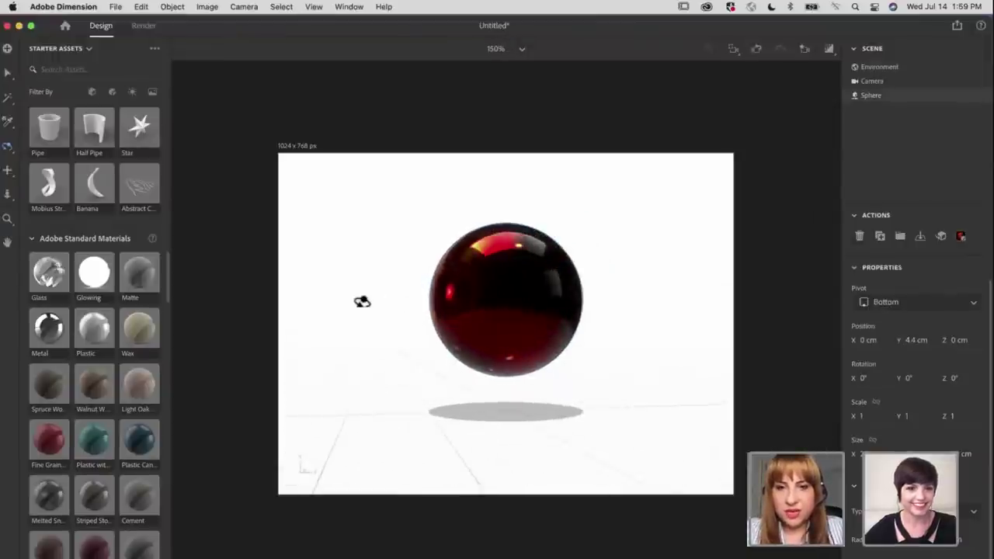
{"action": "left_click_drag", "start_coordinate": [537, 313], "coordinate": [435, 323]}
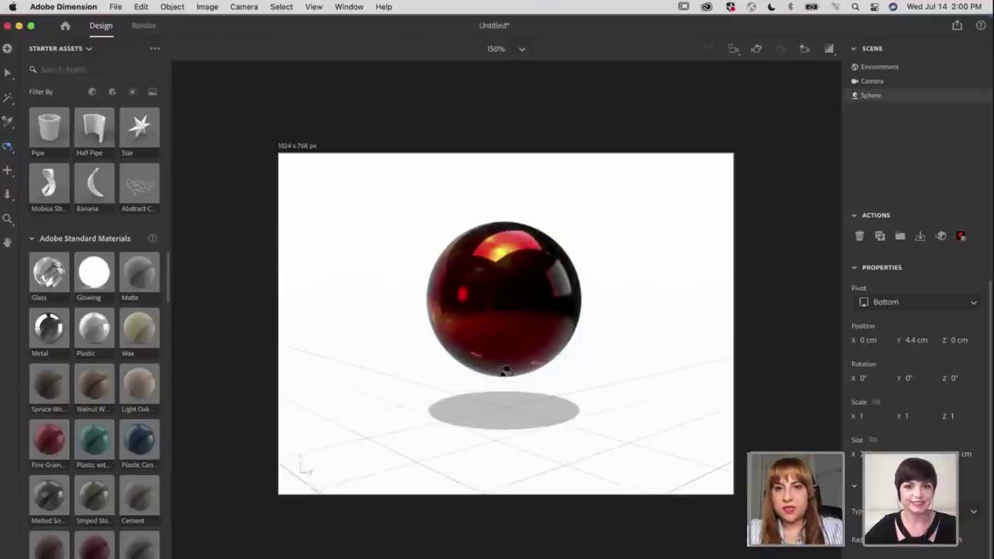
{"action": "left_click_drag", "start_coordinate": [583, 378], "coordinate": [505, 359]}
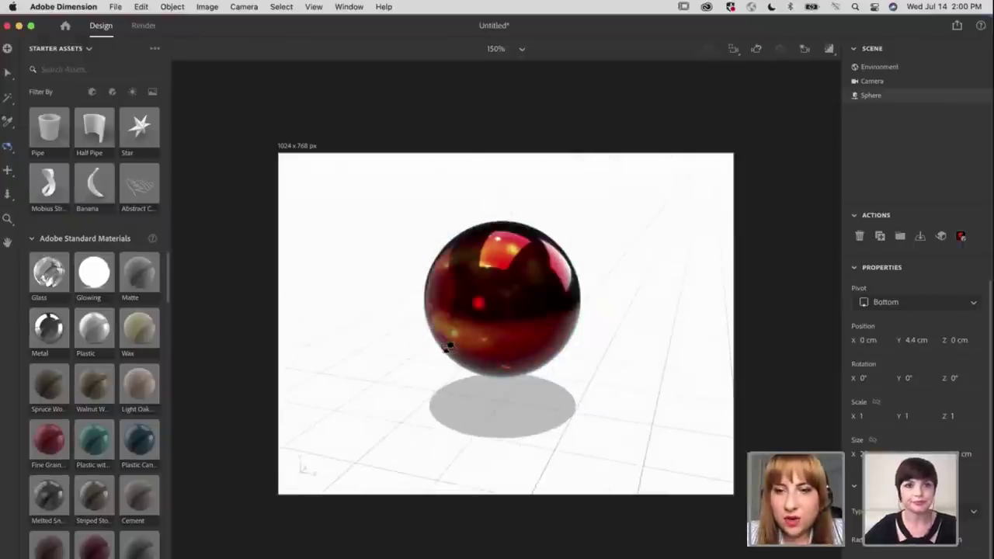
Light the sphere with the Topanga Forest environment light from the starter assets
{"action": "scroll", "coordinate": [103, 417], "scroll_direction": "down", "scroll_amount": 10}
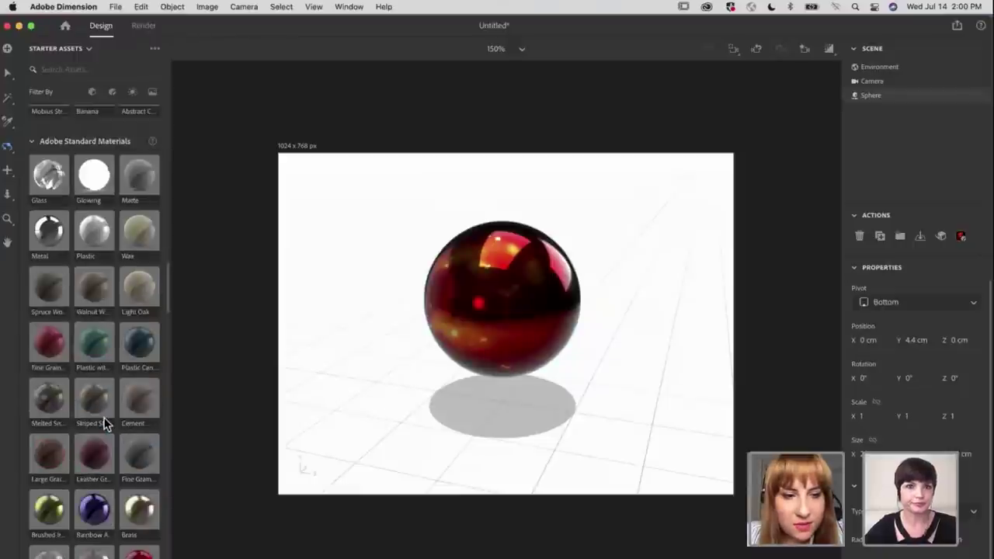
{"action": "scroll", "coordinate": [104, 422], "scroll_direction": "down", "scroll_amount": 15}
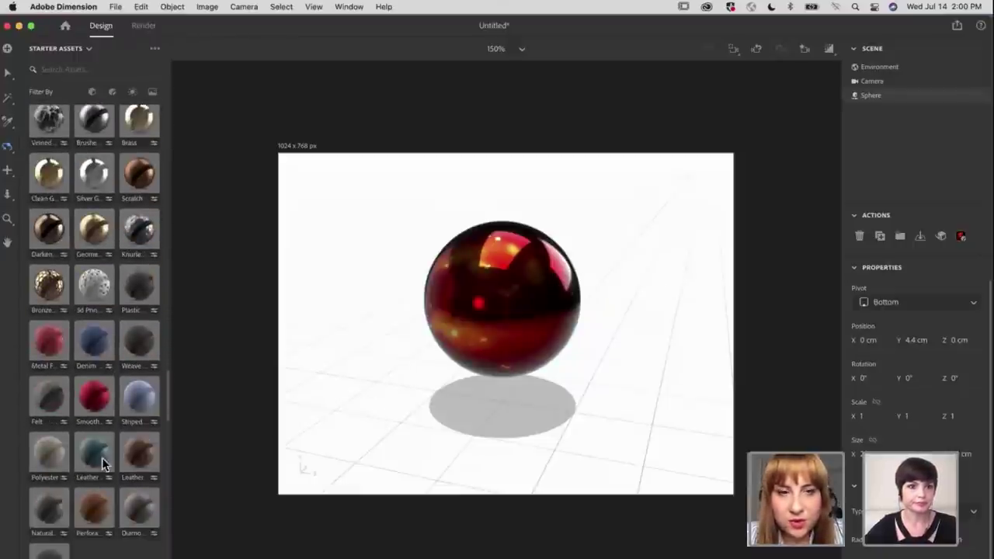
{"action": "scroll", "coordinate": [95, 449], "scroll_direction": "down", "scroll_amount": 10}
{"action": "scroll", "coordinate": [94, 449], "scroll_direction": "down", "scroll_amount": 1}
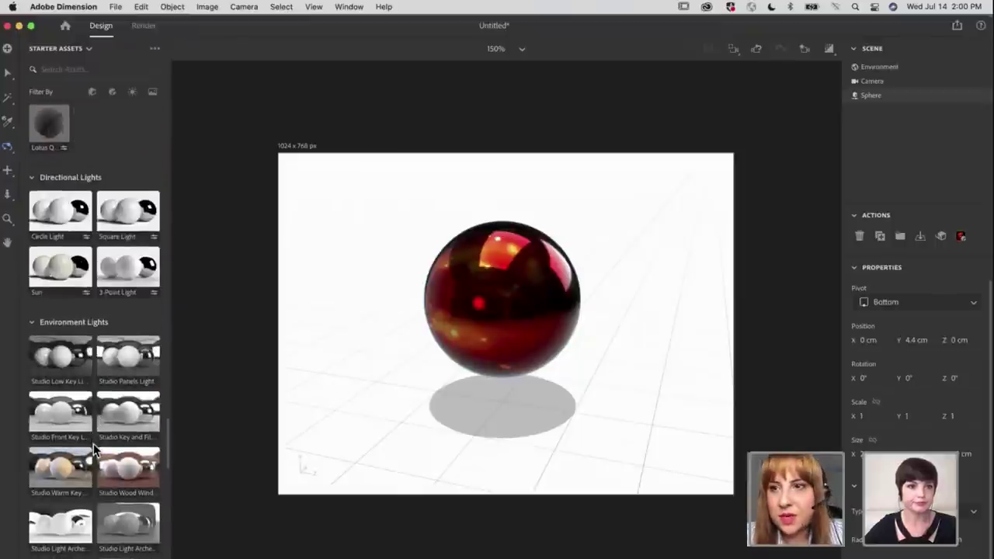
{"action": "scroll", "coordinate": [93, 448], "scroll_direction": "down", "scroll_amount": 10}
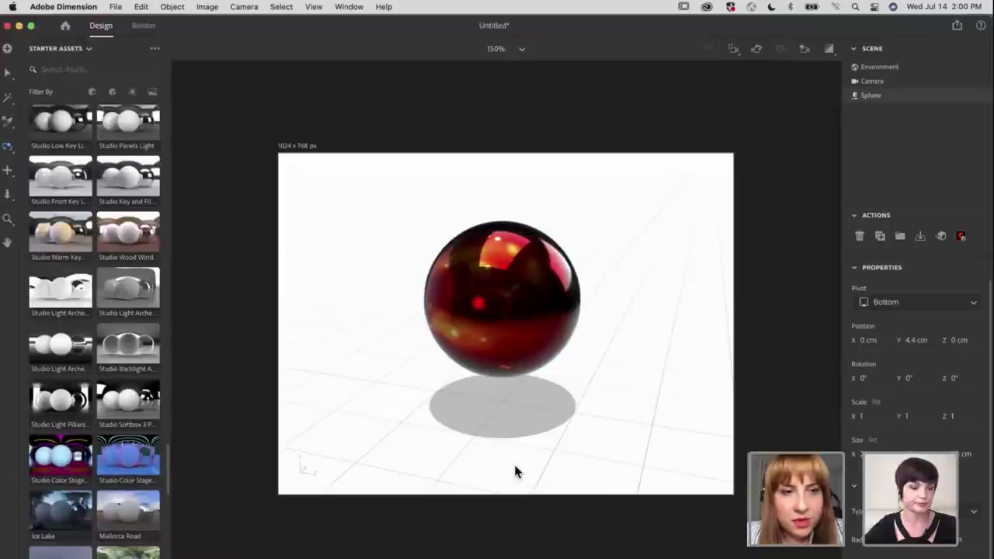
{"action": "left_click_drag", "start_coordinate": [527, 469], "coordinate": [527, 469]}
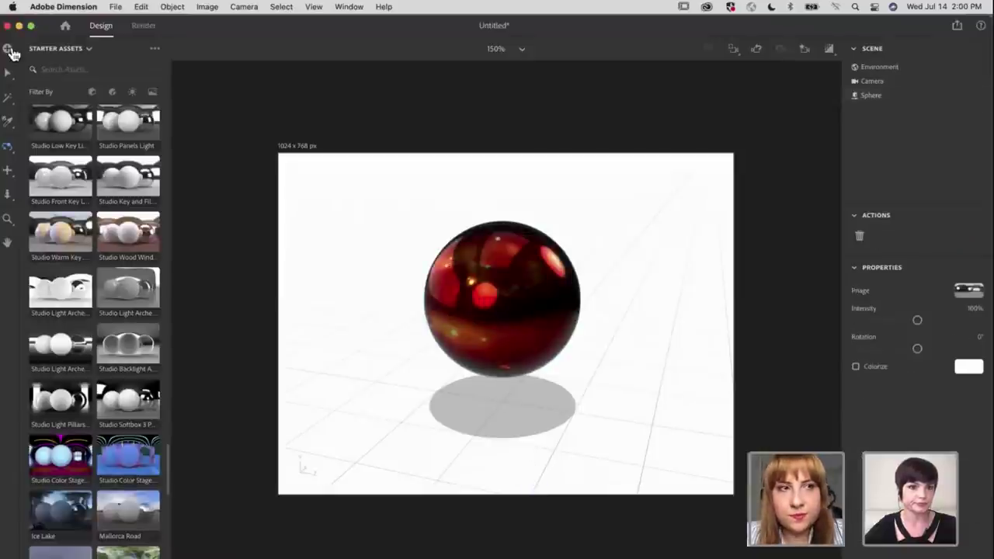
{"action": "key", "text": "v"}
{"action": "left_click", "coordinate": [524, 303]}
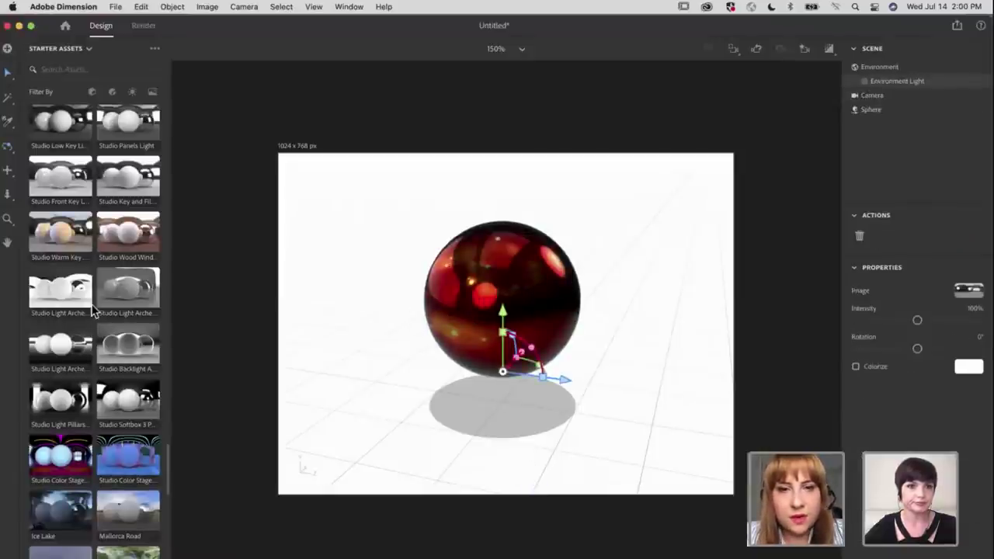
{"action": "scroll", "coordinate": [124, 349], "scroll_direction": "down", "scroll_amount": 3}
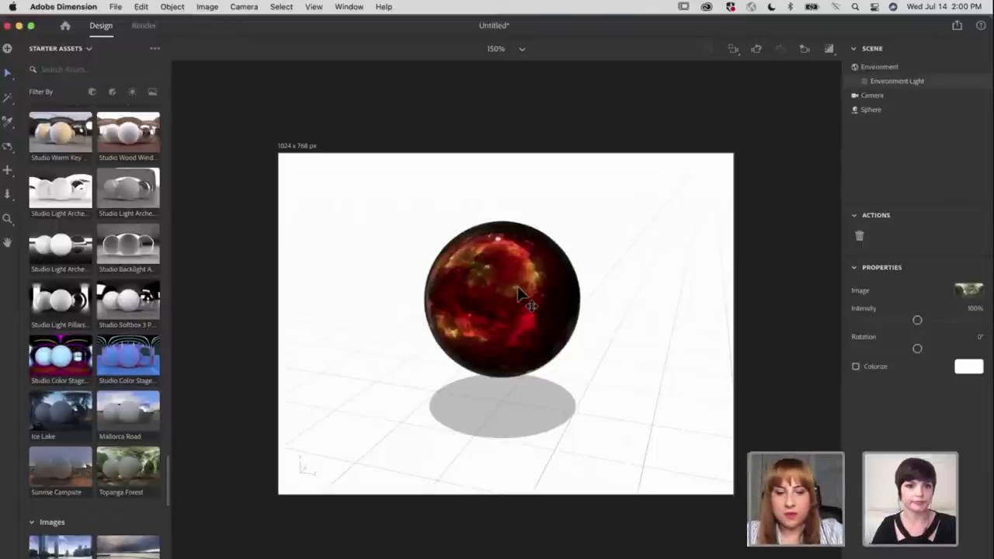
Set the environment light's intensity to 132% and its rotation to 79°
{"action": "key", "text": "super+1"}
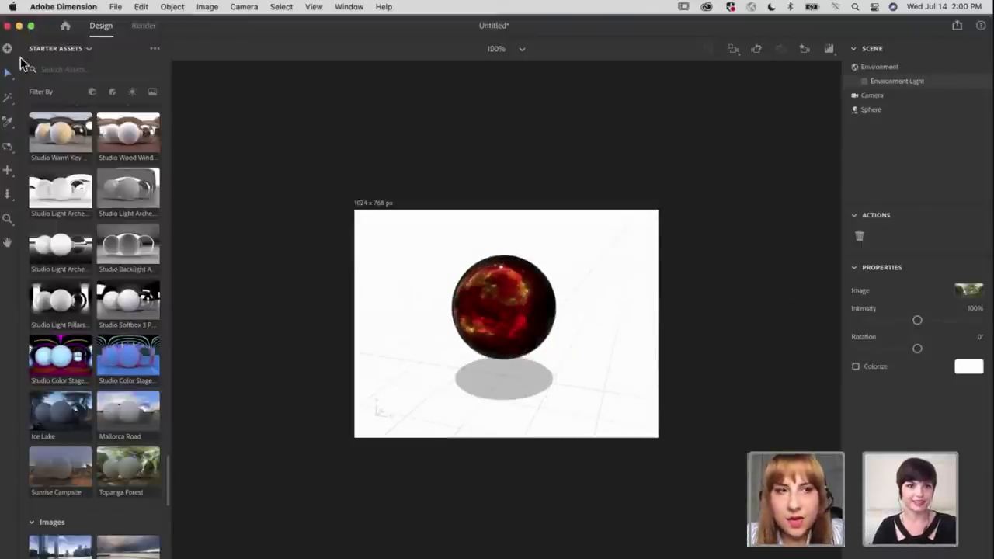
{"action": "key", "text": "1"}
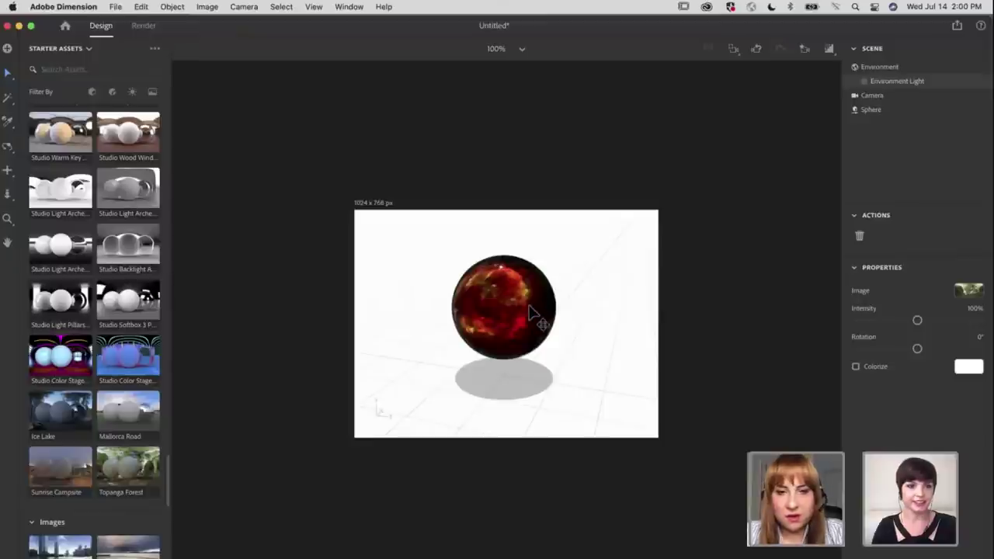
{"action": "mouse_move", "coordinate": [479, 313]}
{"action": "left_mouse_down"}
{"action": "mouse_move", "coordinate": [345, 293]}
{"action": "mouse_move", "coordinate": [617, 315]}
{"action": "left_mouse_up"}
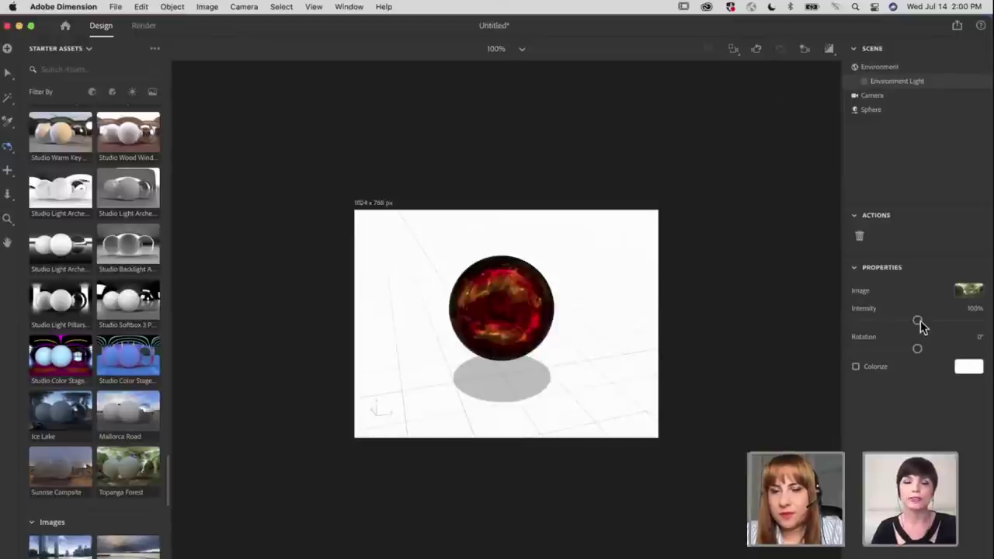
{"action": "left_click_drag", "start_coordinate": [918, 321], "coordinate": [944, 353]}
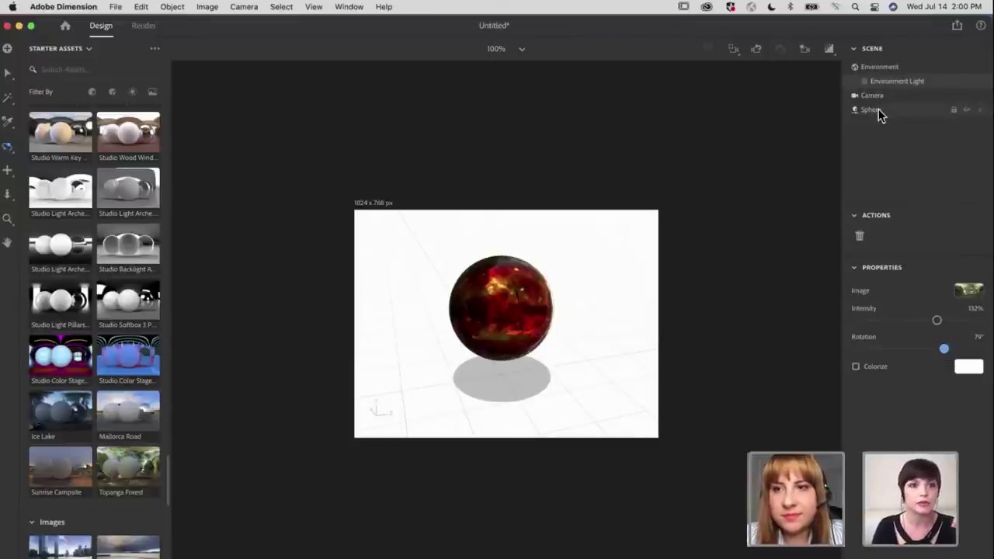
Set the glow of the sphere's metal material to 57% and its roughness to 19%
{"action": "left_click", "coordinate": [878, 109]}
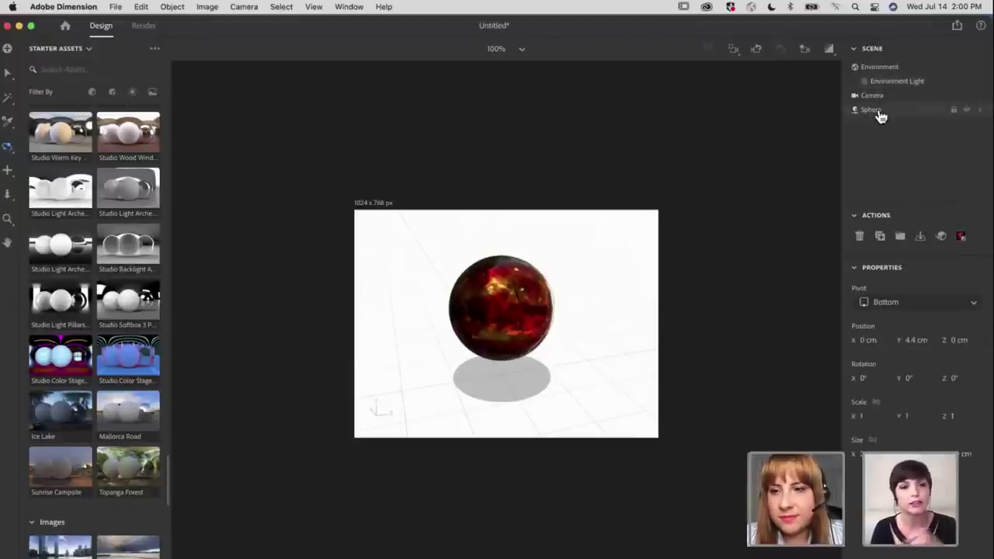
{"action": "left_click", "coordinate": [960, 237]}
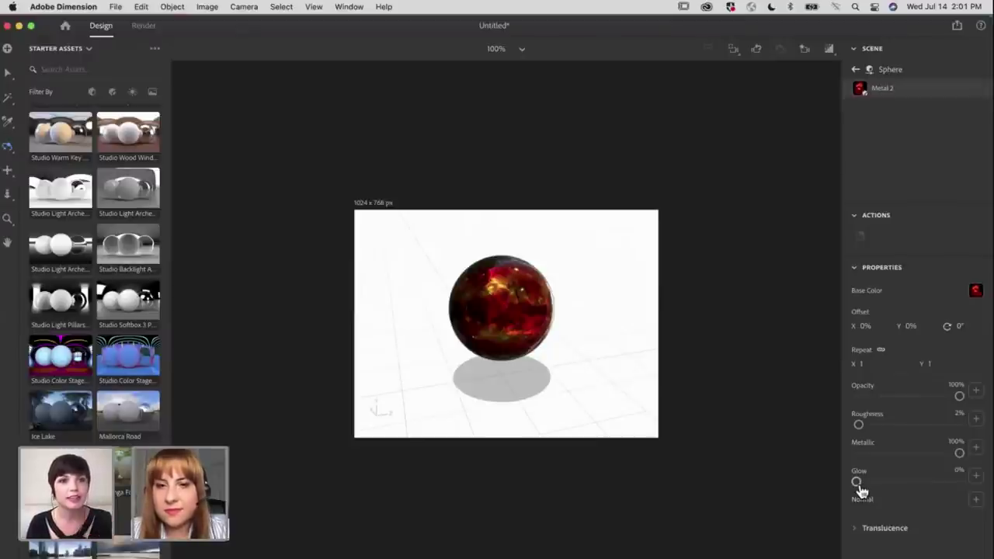
{"action": "left_click_drag", "start_coordinate": [860, 490], "coordinate": [881, 495]}
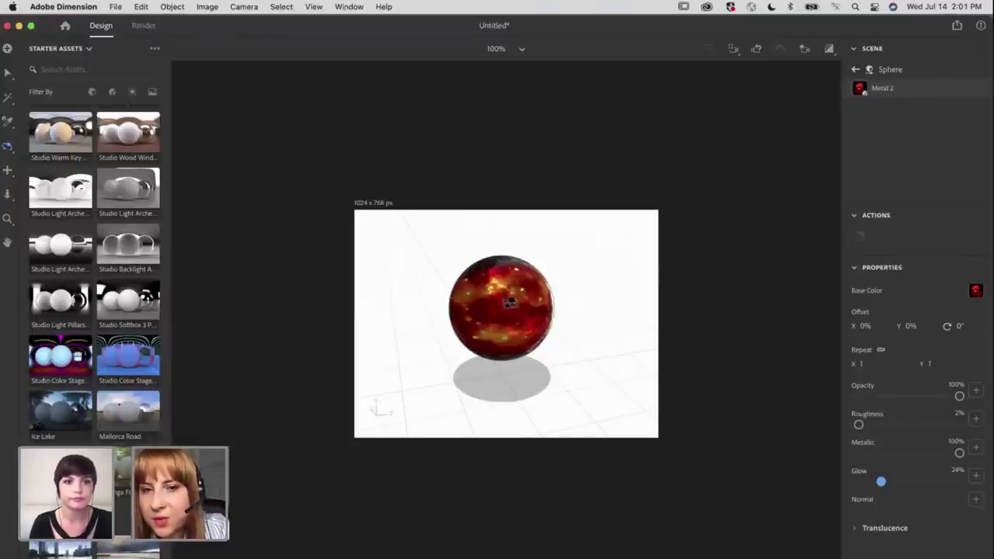
{"action": "left_click_drag", "start_coordinate": [884, 490], "coordinate": [917, 491]}
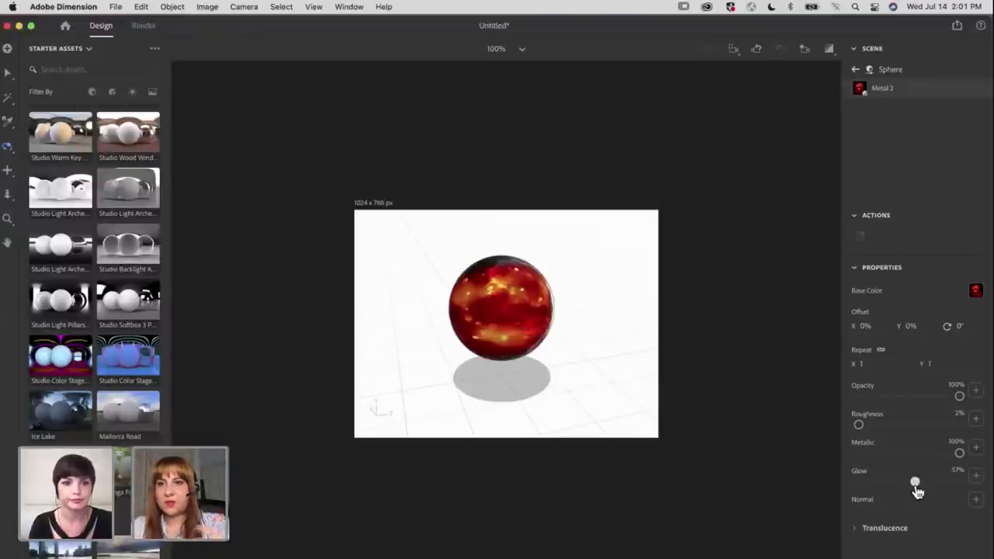
{"action": "left_click", "coordinate": [859, 425]}
{"action": "left_click_drag", "start_coordinate": [897, 429], "coordinate": [875, 433]}
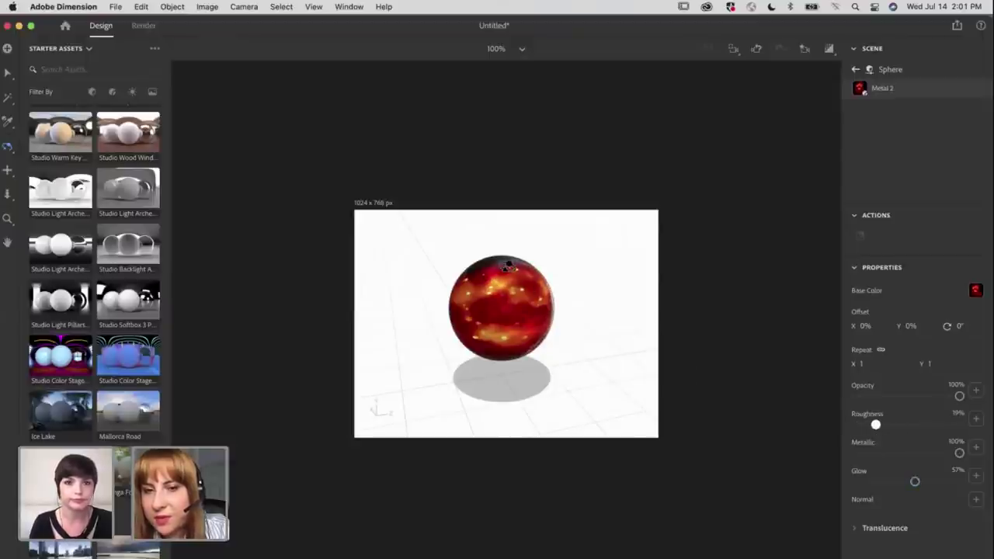
Inspect the glowing red sphere and its reflections from several angles
{"action": "mouse_move", "coordinate": [447, 305]}
{"action": "left_mouse_down"}
{"action": "mouse_move", "coordinate": [333, 284]}
{"action": "mouse_move", "coordinate": [470, 250]}
{"action": "mouse_move", "coordinate": [540, 356]}
{"action": "mouse_move", "coordinate": [510, 370]}
{"action": "mouse_move", "coordinate": [463, 353]}
{"action": "mouse_move", "coordinate": [520, 303]}
{"action": "mouse_move", "coordinate": [498, 292]}
{"action": "mouse_move", "coordinate": [592, 297]}
{"action": "mouse_move", "coordinate": [642, 334]}
{"action": "mouse_move", "coordinate": [632, 368]}
{"action": "mouse_move", "coordinate": [582, 382]}
{"action": "mouse_move", "coordinate": [514, 378]}
{"action": "mouse_move", "coordinate": [476, 351]}
{"action": "mouse_move", "coordinate": [503, 303]}
{"action": "left_mouse_up"}
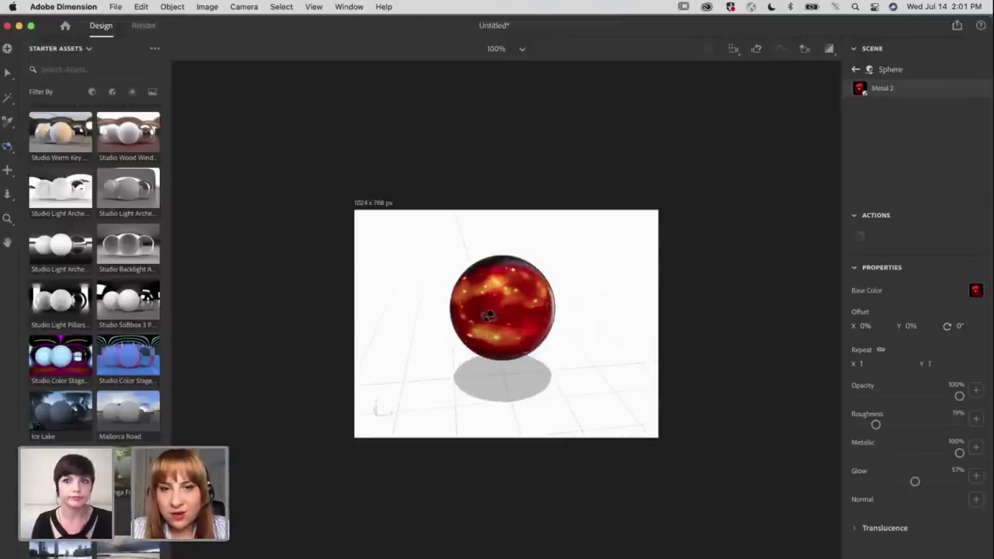
{"action": "mouse_move", "coordinate": [566, 337]}
{"action": "left_mouse_down"}
{"action": "mouse_move", "coordinate": [627, 342]}
{"action": "mouse_move", "coordinate": [451, 292]}
{"action": "left_mouse_up"}
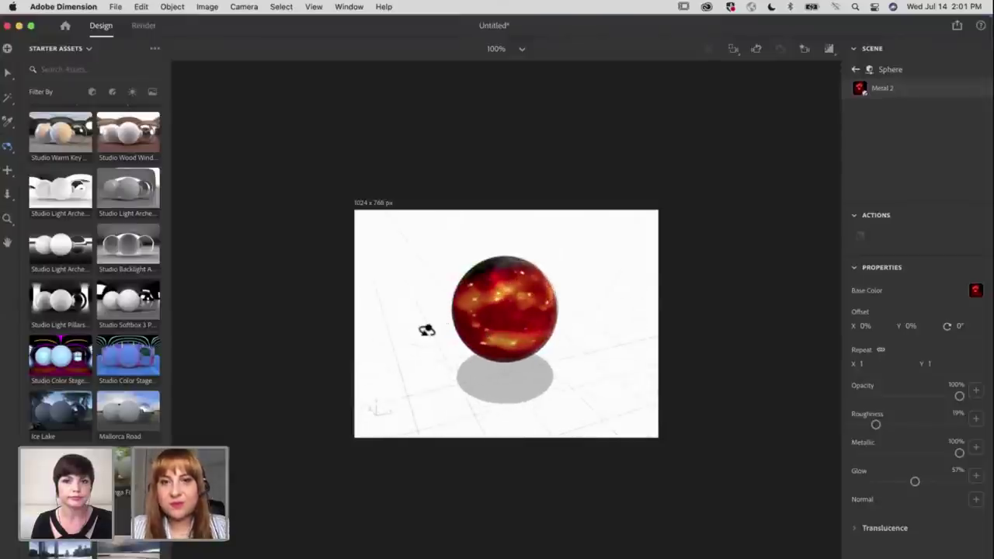
{"action": "left_click_drag", "start_coordinate": [426, 330], "coordinate": [437, 352]}
{"action": "left_click_drag", "start_coordinate": [467, 320], "coordinate": [469, 320]}
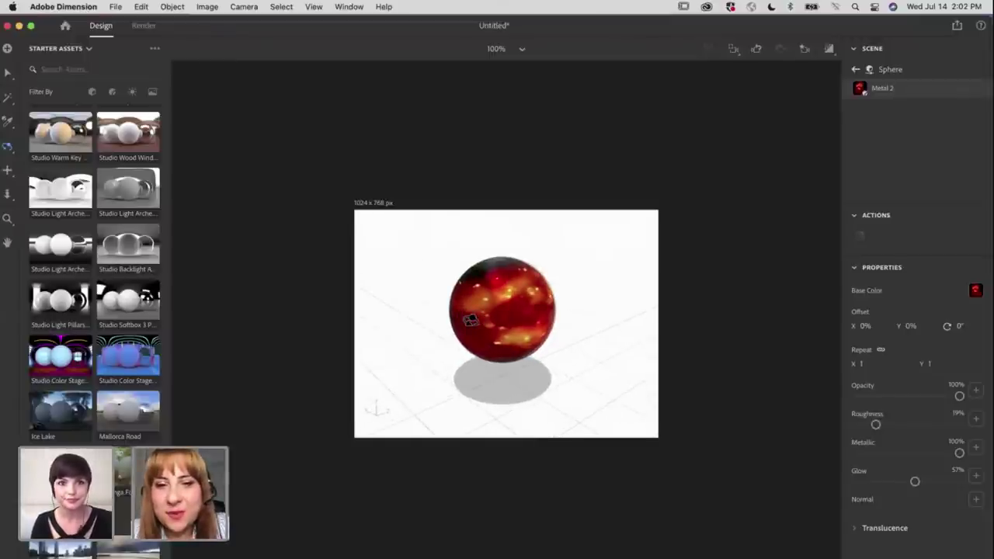
{"action": "left_click_drag", "start_coordinate": [423, 317], "coordinate": [430, 321]}
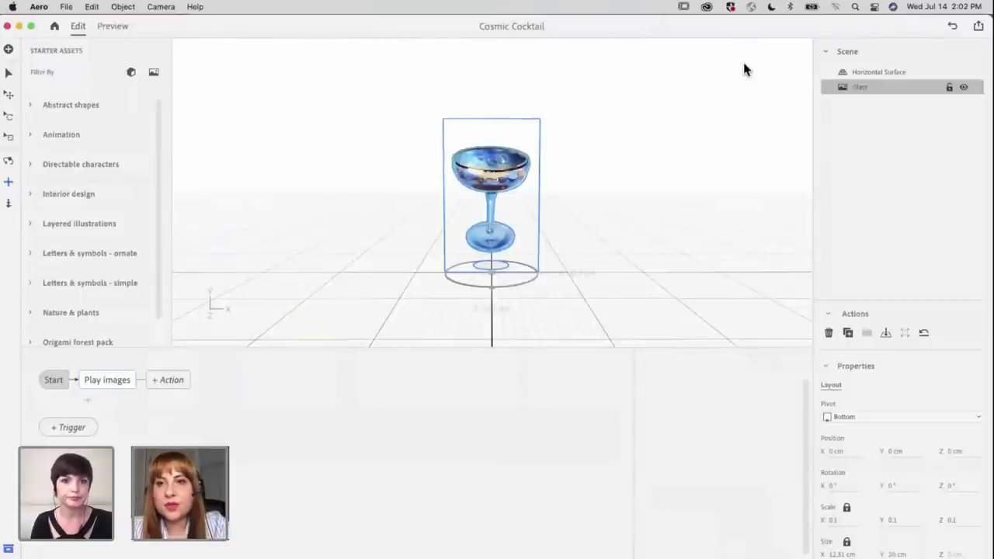
Start importing an asset in Aero and browse to the Cosmic Cocktail folder inside Adobe Live AR on the desktop
{"action": "left_click", "coordinate": [9, 49]}
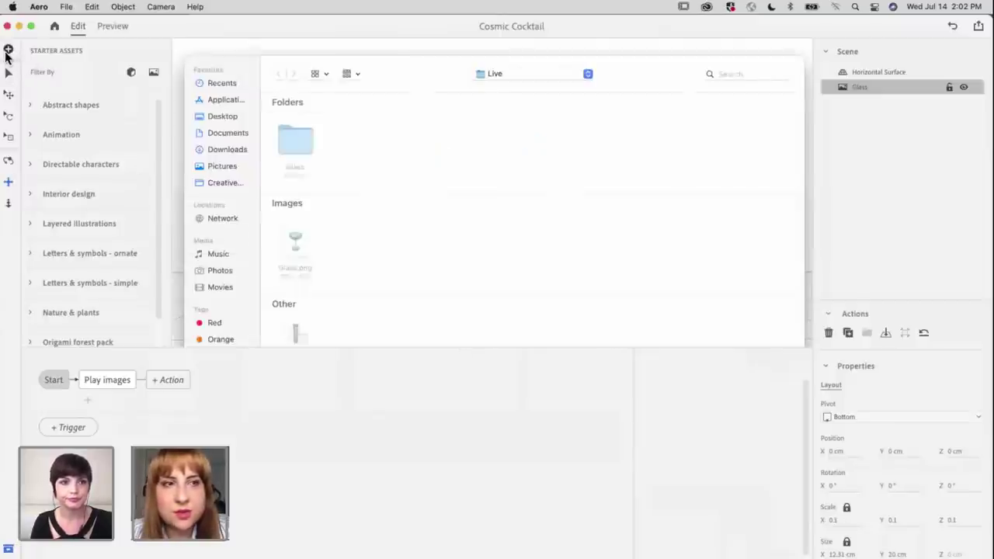
{"action": "left_click", "coordinate": [224, 116]}
{"action": "left_click", "coordinate": [309, 145]}
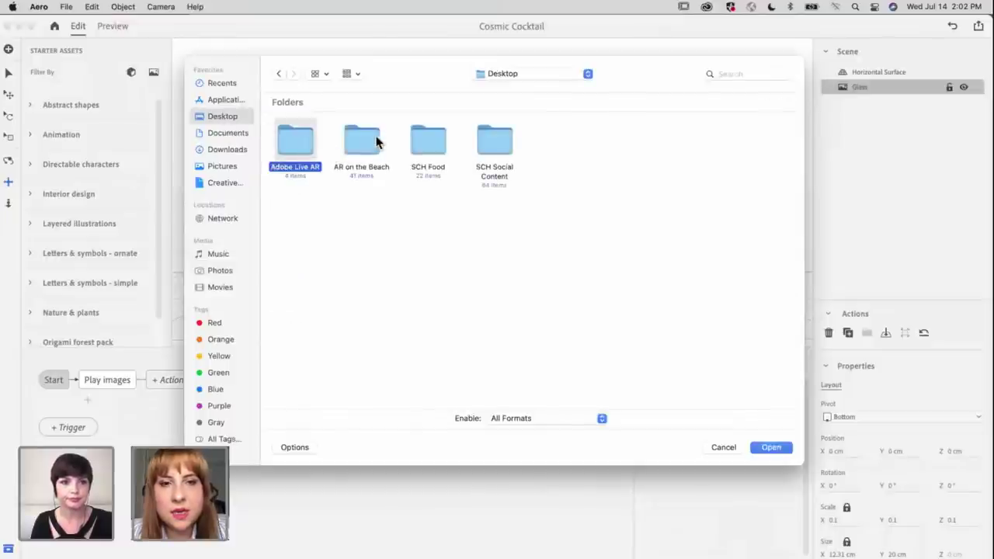
{"action": "double_click", "coordinate": [302, 148]}
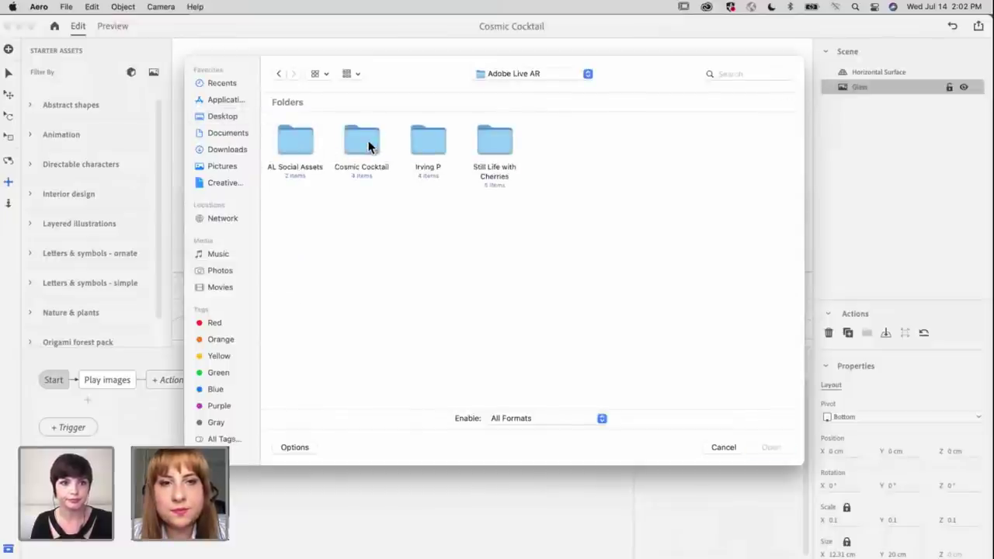
{"action": "double_click", "coordinate": [369, 146]}
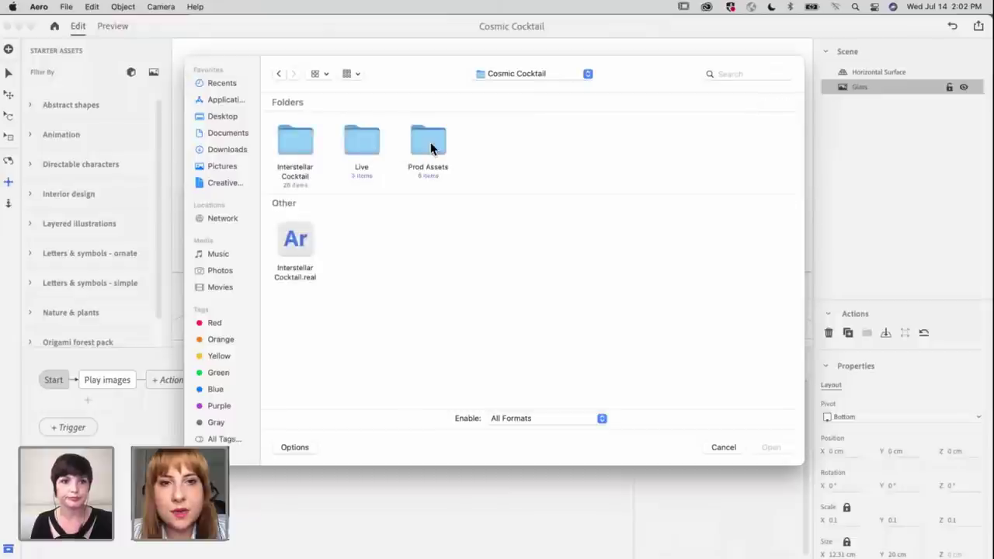
{"action": "double_click", "coordinate": [429, 146]}
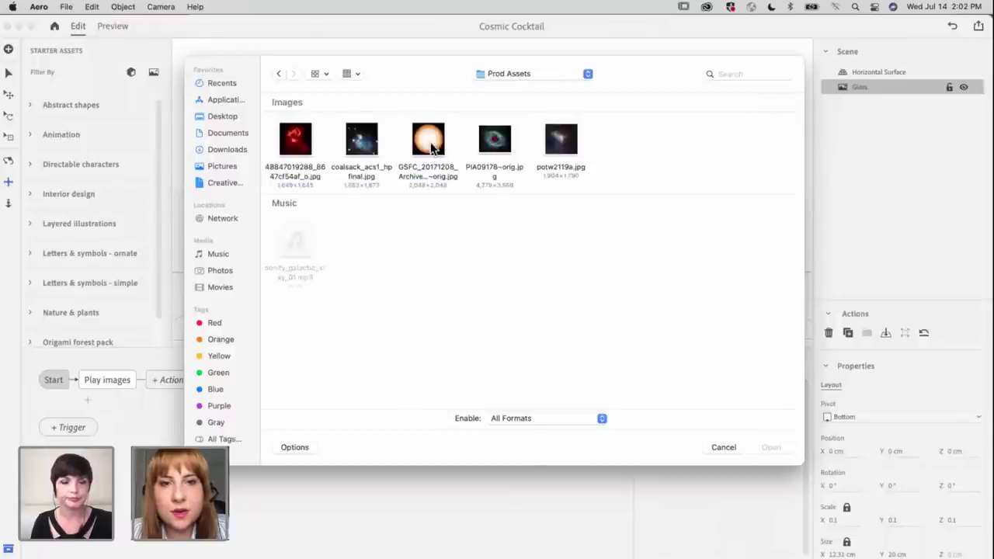
{"action": "key", "text": "super+bracketleft"}
Import Planet Red.glb from the Modified folder inside Interstellar Cocktail into the Cosmic Cocktail scene
{"action": "left_click", "coordinate": [281, 140]}
{"action": "double_click", "coordinate": [281, 140]}
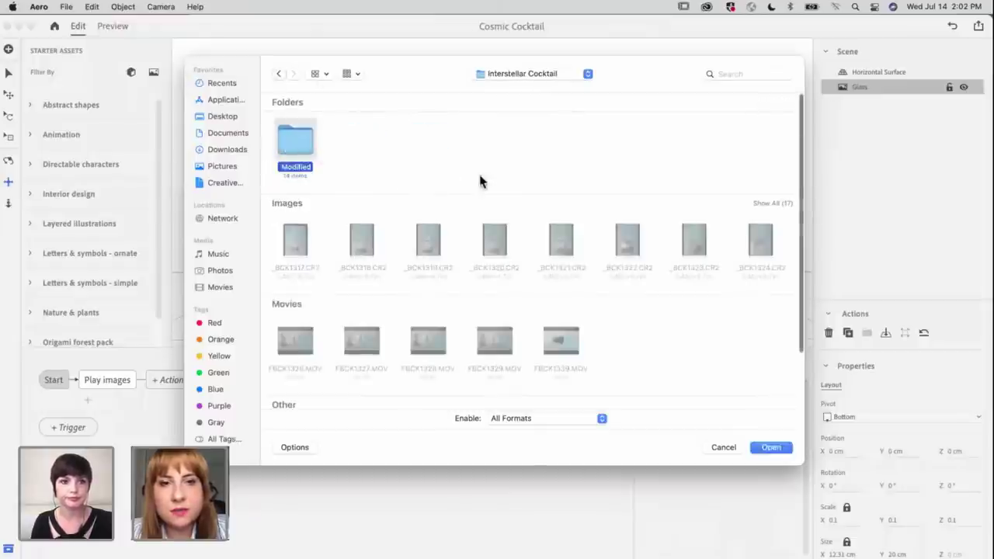
{"action": "key", "text": "Return"}
{"action": "scroll", "coordinate": [469, 264], "scroll_direction": "down", "scroll_amount": 1}
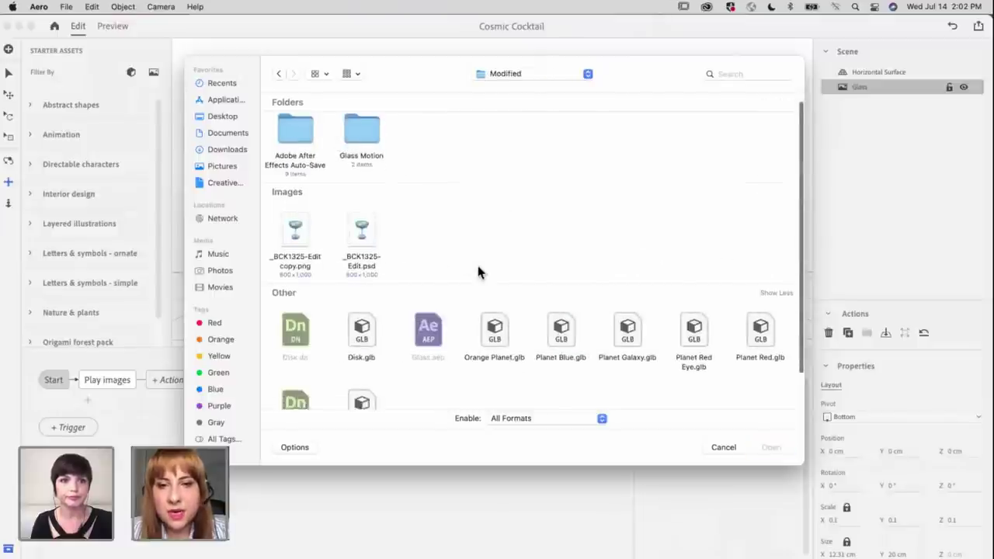
{"action": "scroll", "coordinate": [479, 273], "scroll_direction": "down", "scroll_amount": 1}
{"action": "left_click_drag", "start_coordinate": [322, 71], "coordinate": [217, 80]}
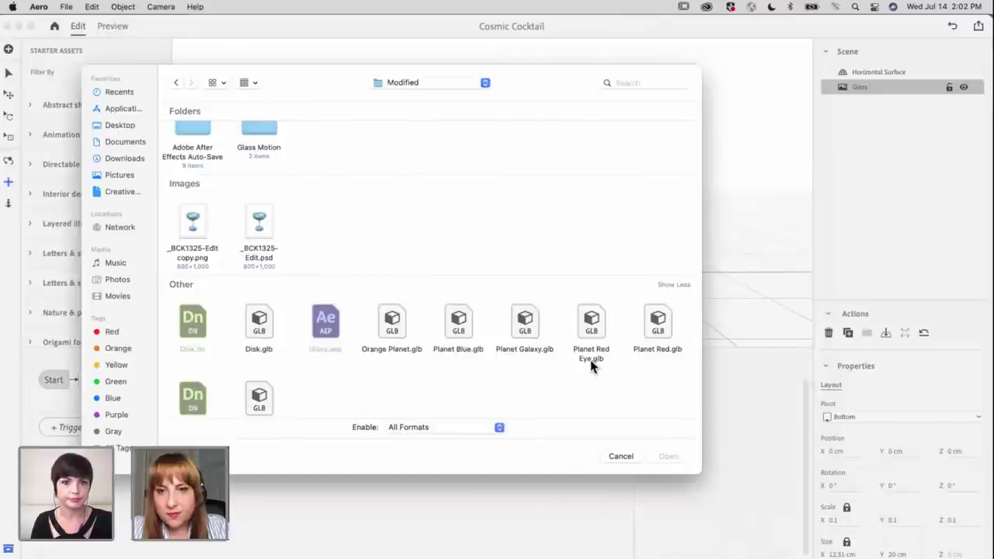
{"action": "left_click", "coordinate": [638, 355]}
{"action": "left_click", "coordinate": [670, 455]}
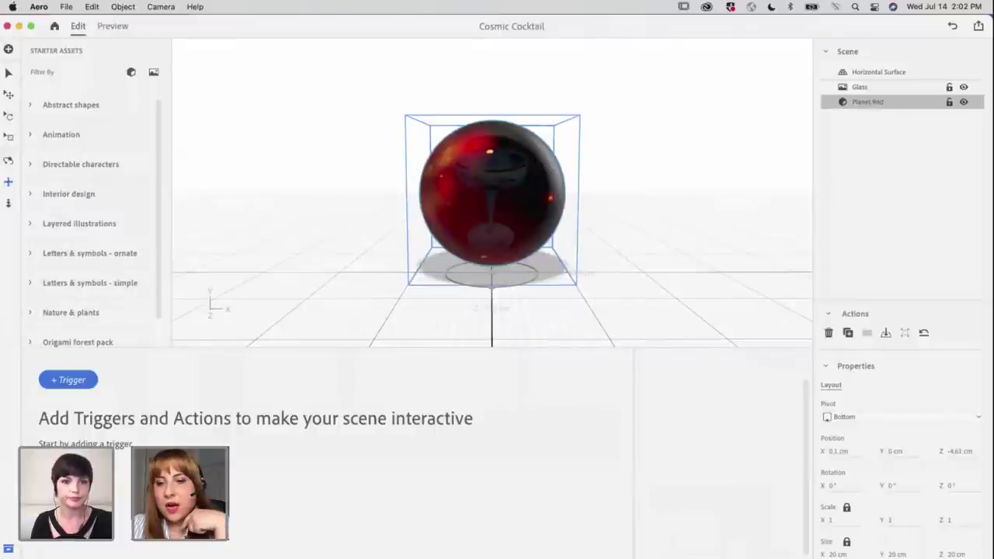
Switch to Dimension and show the Selected for Aero export option without exporting
{"action": "key", "text": "super+Tab"}
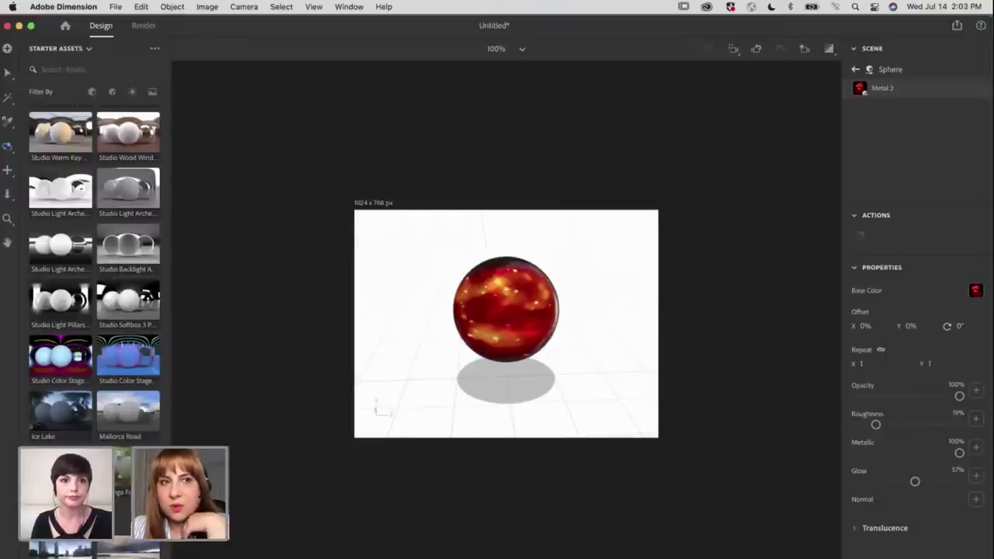
{"action": "left_click", "coordinate": [117, 9]}
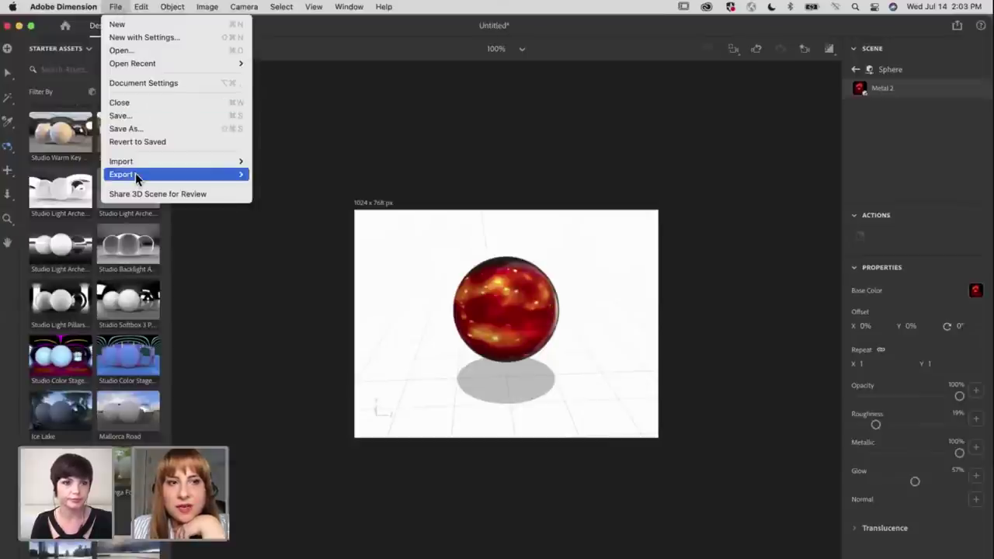
{"action": "mouse_move", "coordinate": [135, 173]}
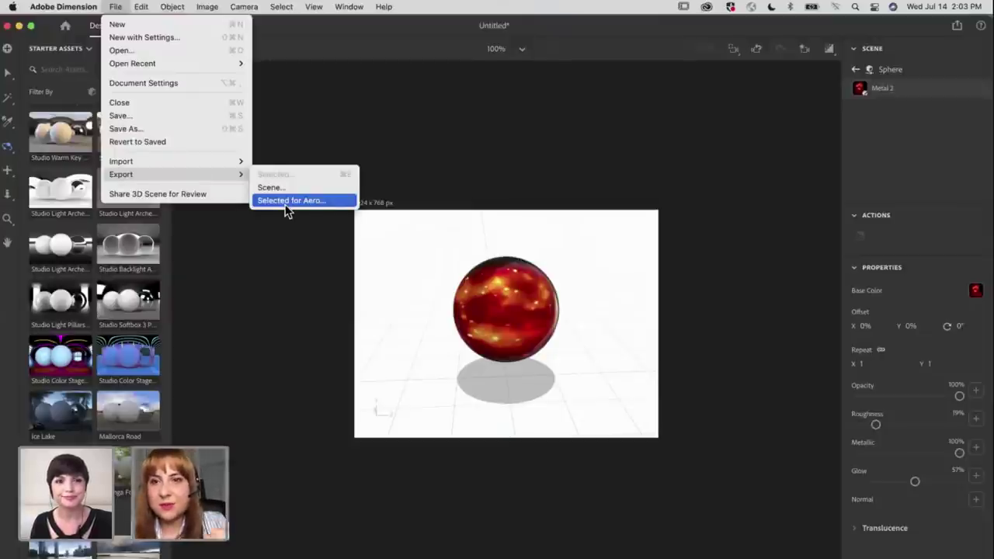
{"action": "left_click", "coordinate": [726, 470]}
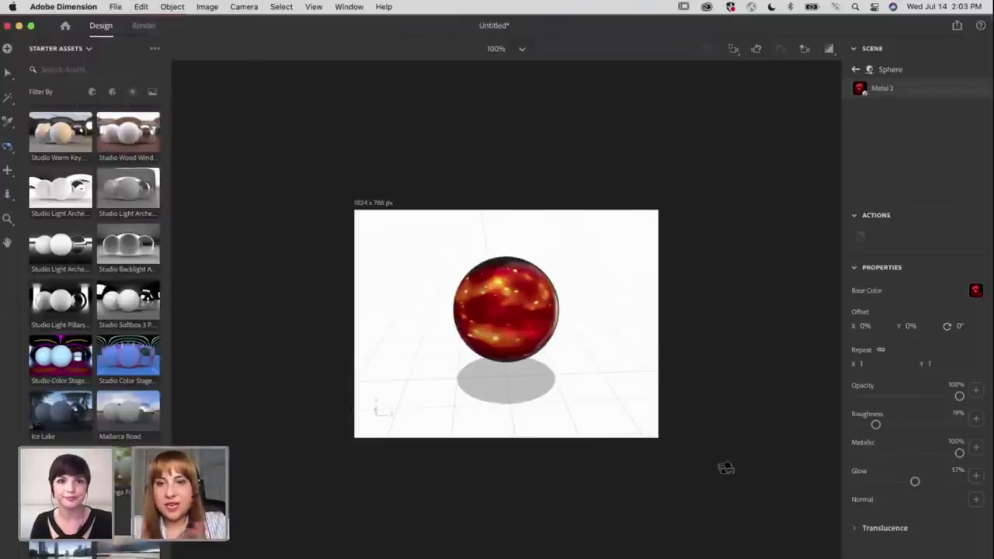
Switch to Aero and activate the Select tool on the Planet Red sphere to show its transform handles
{"action": "key", "text": "super+Tab"}
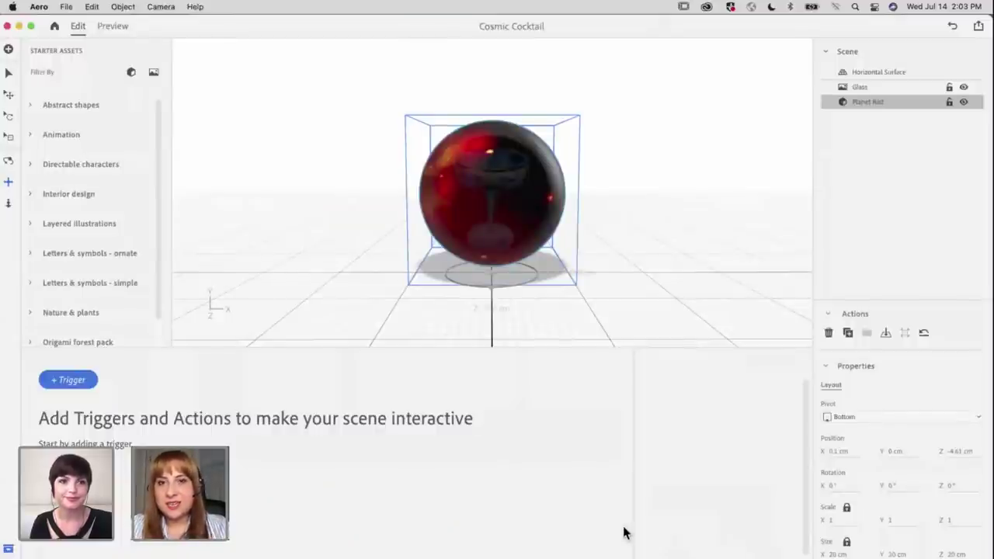
{"action": "left_click", "coordinate": [9, 72]}
{"action": "left_click", "coordinate": [495, 117]}
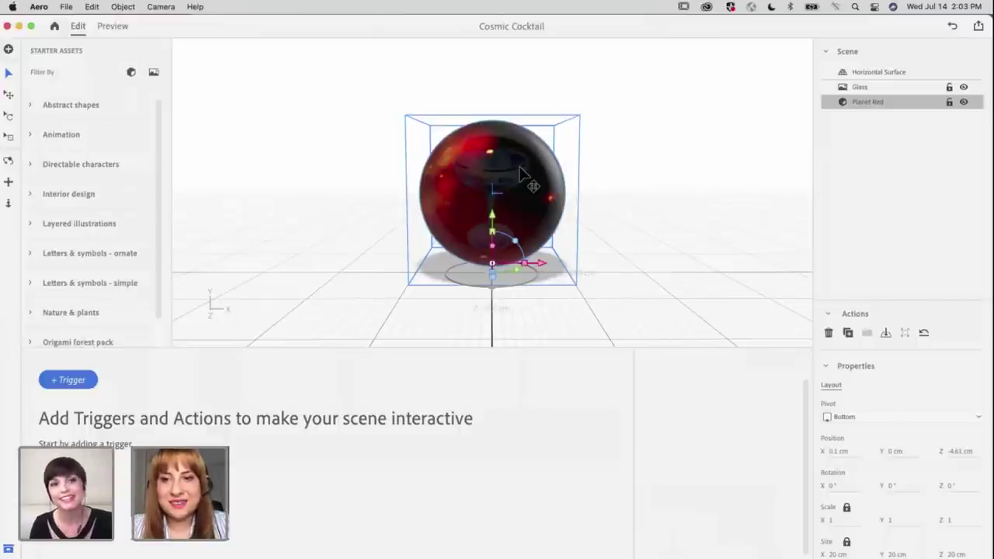
Scale Planet Red down to about 1.27 cm and place it at the glass bowl, at about Y 14.4 cm and Z 7.1 cm
{"action": "left_click_drag", "start_coordinate": [501, 278], "coordinate": [497, 320]}
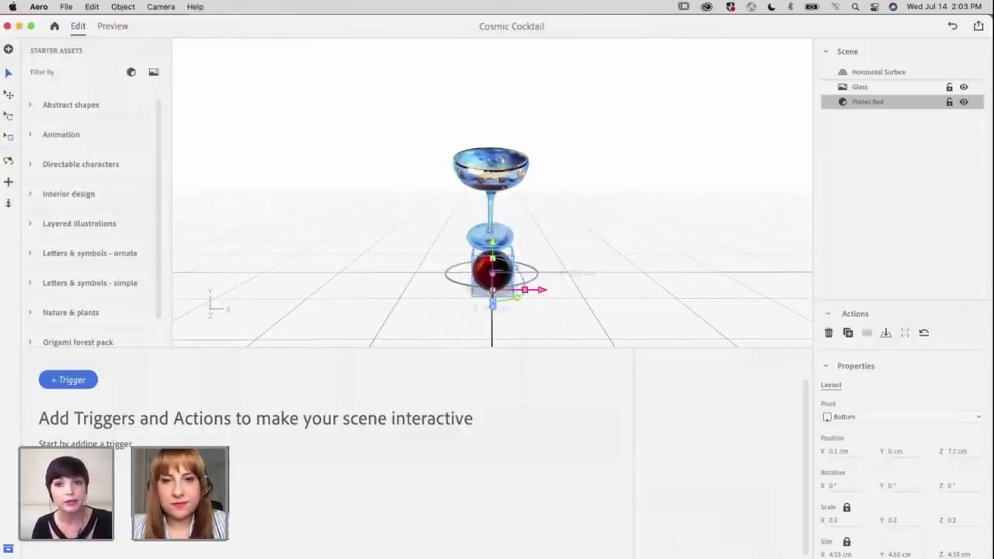
{"action": "left_click_drag", "start_coordinate": [503, 434], "coordinate": [517, 151]}
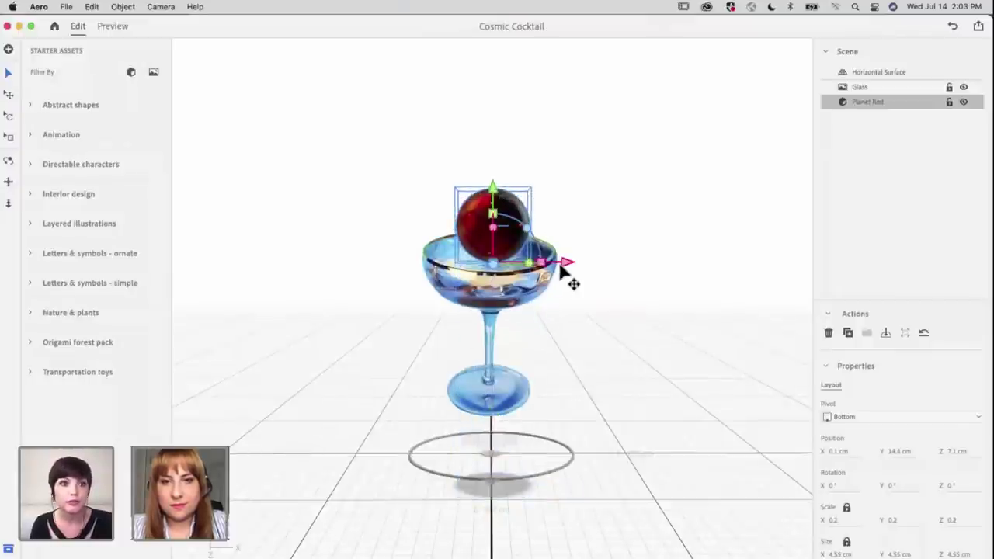
{"action": "left_click_drag", "start_coordinate": [566, 268], "coordinate": [495, 268]}
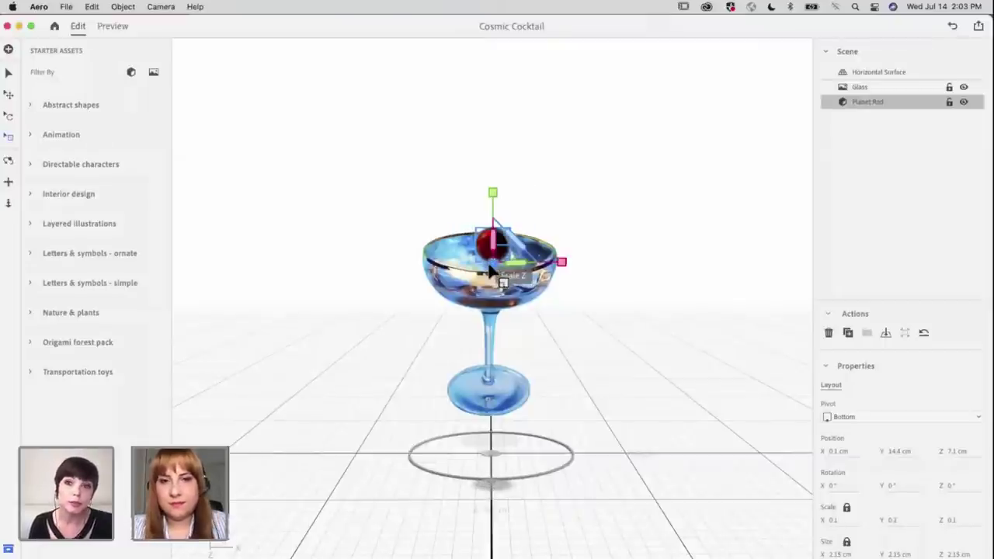
{"action": "scroll", "coordinate": [490, 264], "scroll_direction": "up", "scroll_amount": 3}
{"action": "scroll", "coordinate": [488, 261], "scroll_direction": "up", "scroll_amount": 2}
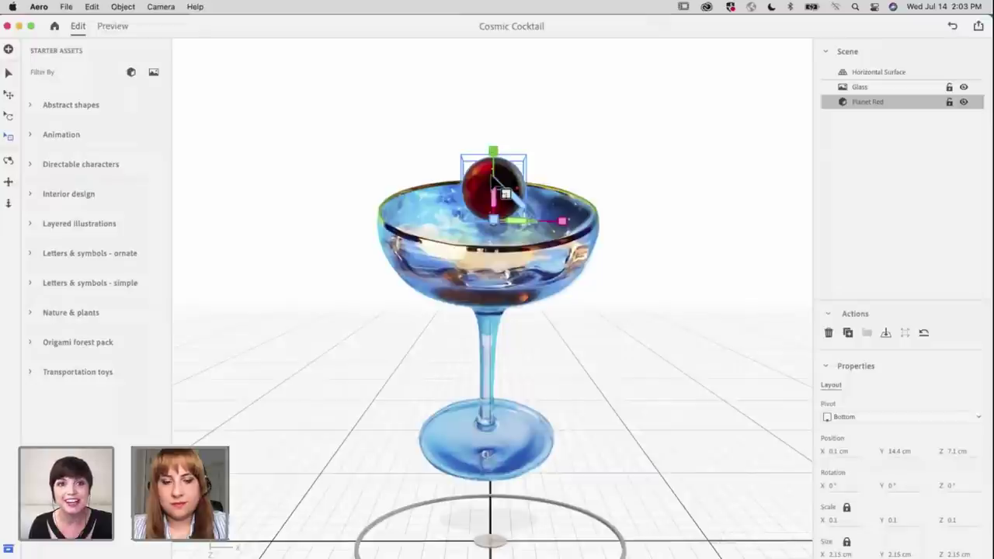
{"action": "mouse_move", "coordinate": [492, 215]}
{"action": "left_mouse_down"}
{"action": "mouse_move", "coordinate": [485, 203]}
{"action": "mouse_move", "coordinate": [494, 232]}
{"action": "left_mouse_up"}
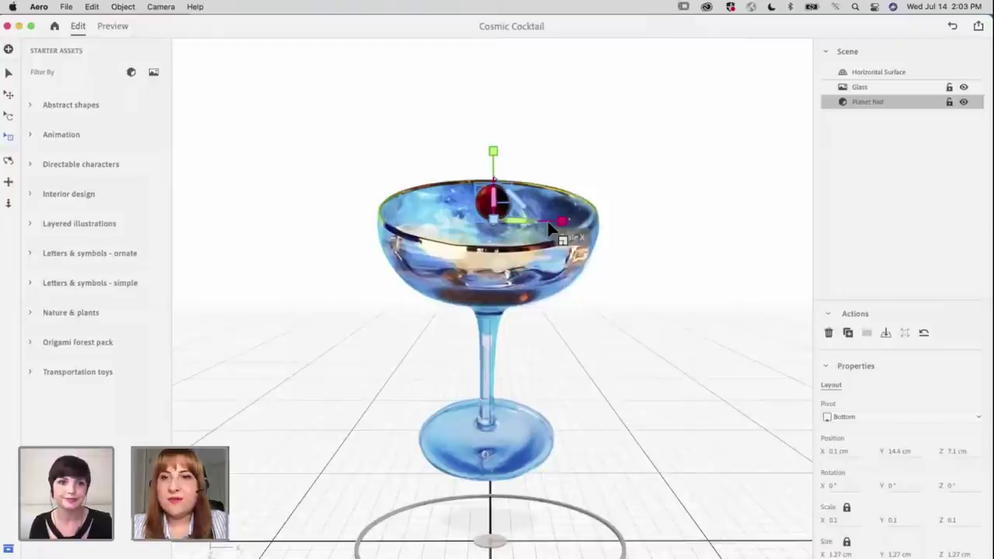
Move Planet Red beside the glass's left rim, to about X -4.55 cm and Y 14.87 cm
{"action": "key", "text": "v"}
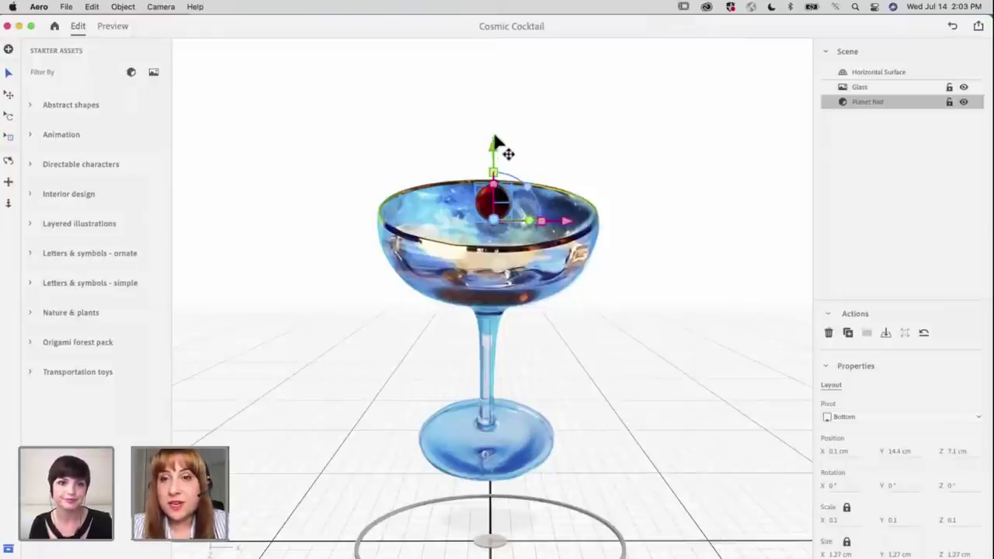
{"action": "left_click_drag", "start_coordinate": [493, 142], "coordinate": [494, 92]}
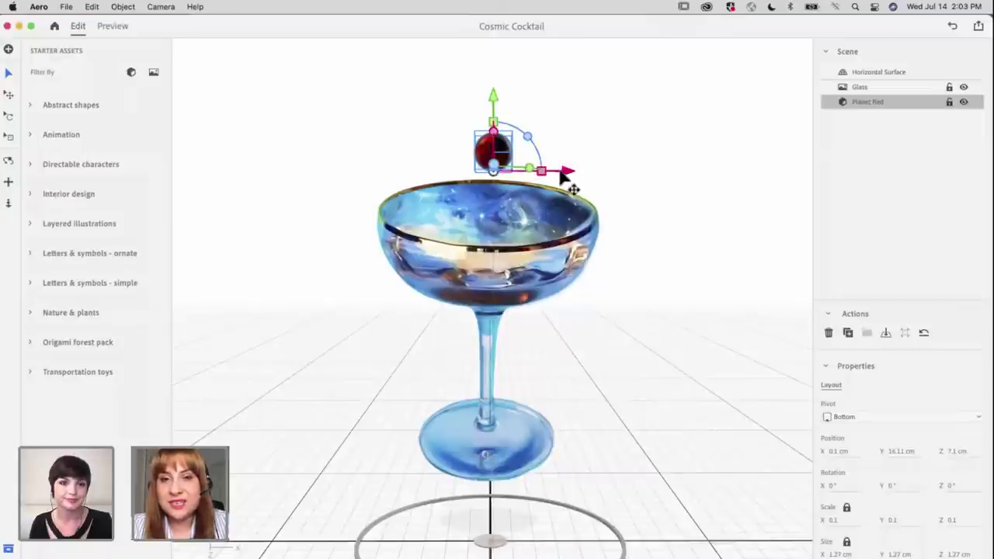
{"action": "left_click_drag", "start_coordinate": [567, 172], "coordinate": [428, 193]}
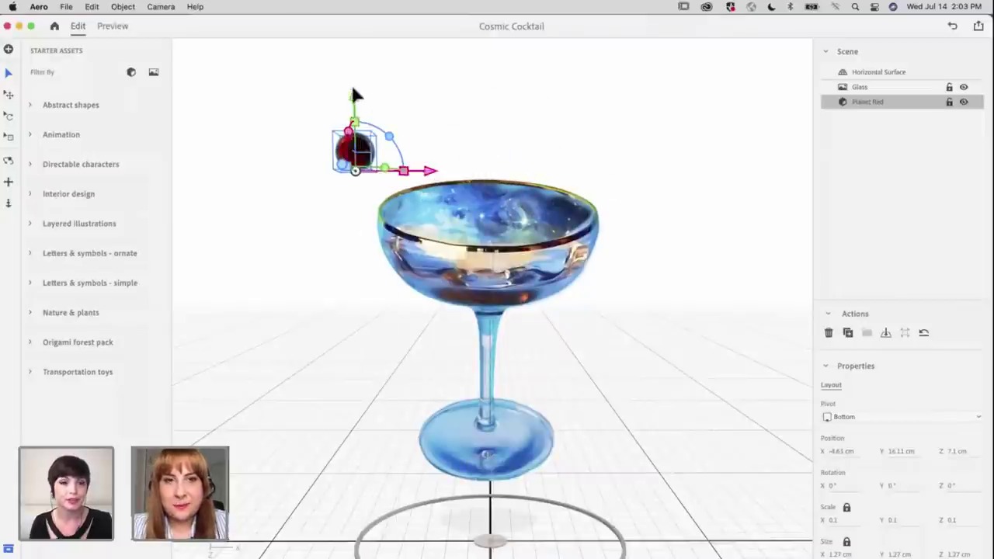
{"action": "left_click_drag", "start_coordinate": [353, 135], "coordinate": [354, 174]}
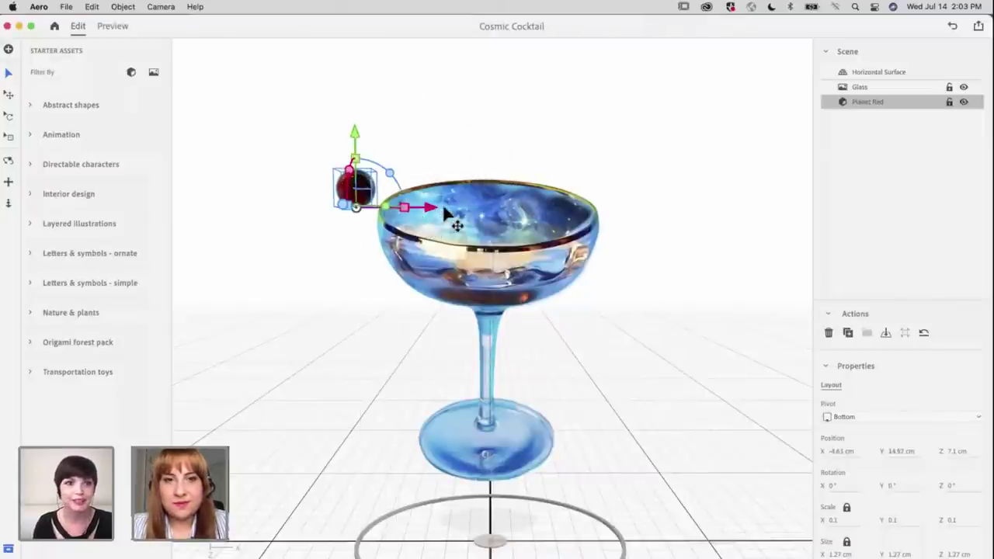
{"action": "left_click_drag", "start_coordinate": [443, 211], "coordinate": [434, 209]}
{"action": "left_click_drag", "start_coordinate": [469, 278], "coordinate": [470, 277]}
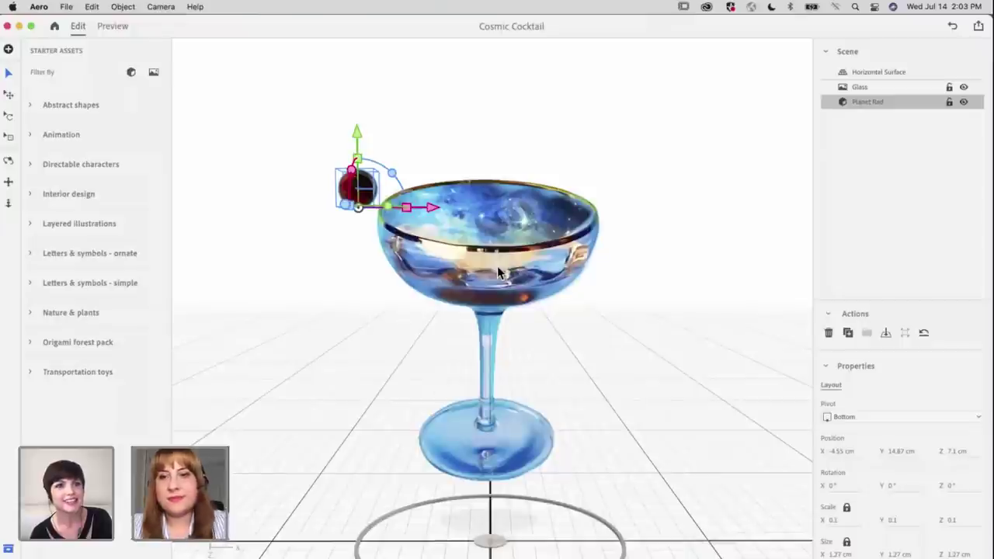
Import Planet Red Eye.glb from the Modified folder into the scene
{"action": "key", "text": "super+o"}
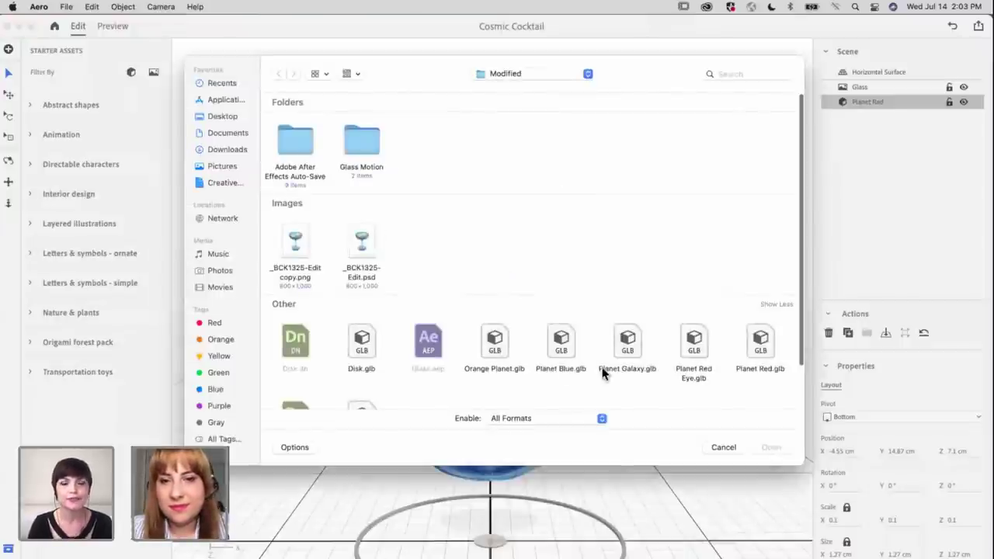
{"action": "left_click", "coordinate": [712, 351]}
{"action": "key", "text": "Return"}
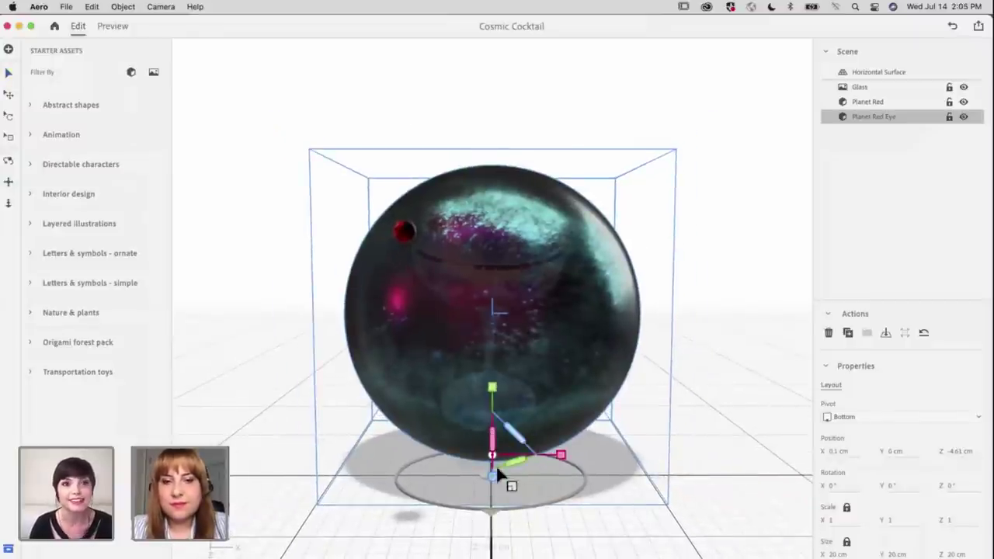
Shrink Planet Red Eye to about 4.89 cm and raise it above the glass to about Y 17.2 cm
{"action": "mouse_move", "coordinate": [495, 465]}
{"action": "left_mouse_down"}
{"action": "mouse_move", "coordinate": [503, 471]}
{"action": "mouse_move", "coordinate": [497, 460]}
{"action": "left_mouse_up"}
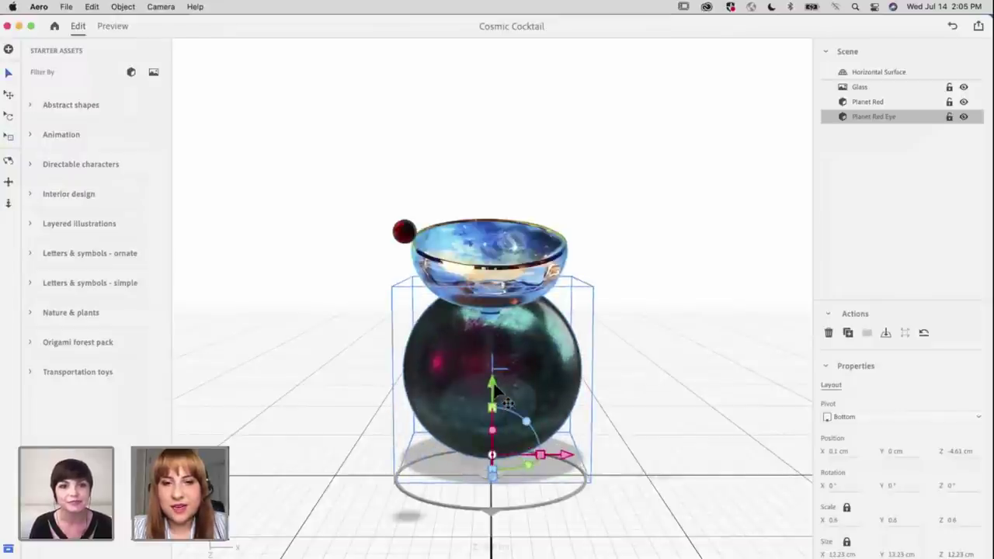
{"action": "left_click_drag", "start_coordinate": [499, 390], "coordinate": [503, 159]}
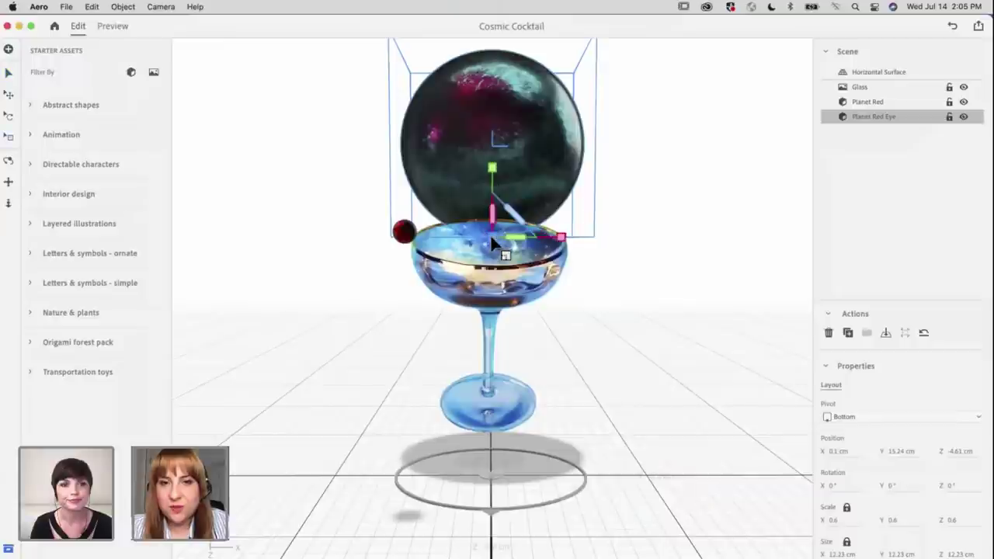
{"action": "left_click_drag", "start_coordinate": [490, 234], "coordinate": [490, 237]}
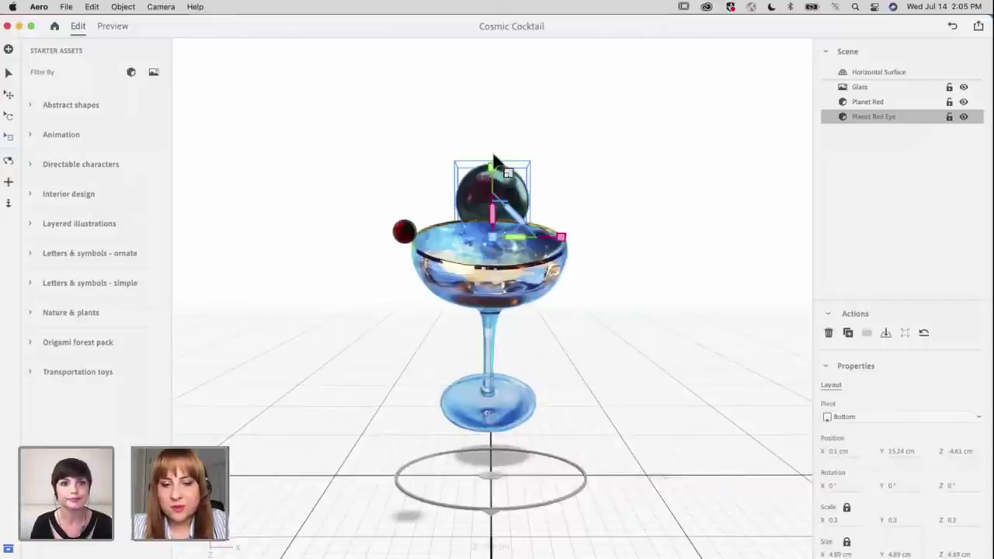
{"action": "left_click_drag", "start_coordinate": [495, 157], "coordinate": [494, 136]}
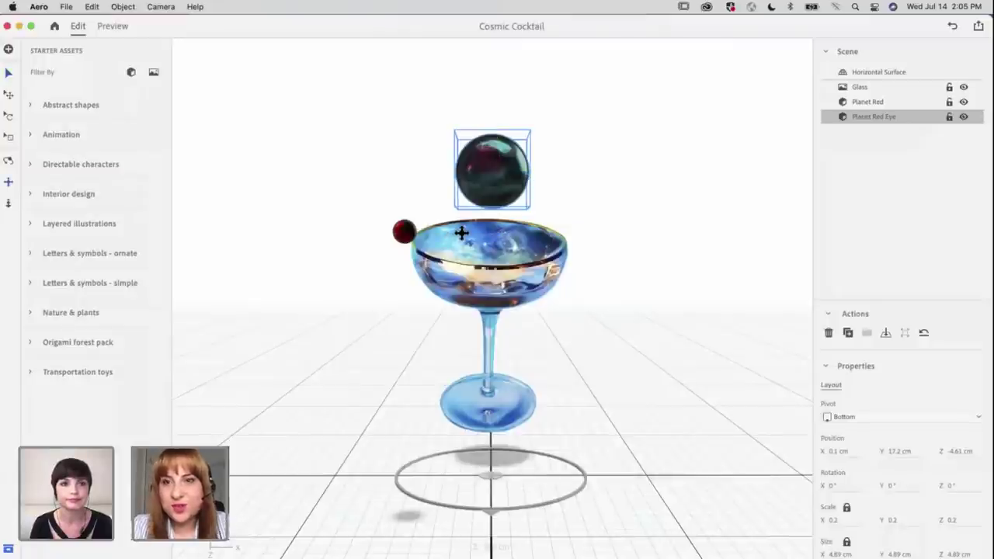
Scale Planet Red Eye down further to about 1.77 cm, close to the size of Planet Red
{"action": "left_click_drag", "start_coordinate": [503, 277], "coordinate": [513, 253]}
{"action": "scroll", "coordinate": [508, 250], "scroll_direction": "up", "scroll_amount": 5}
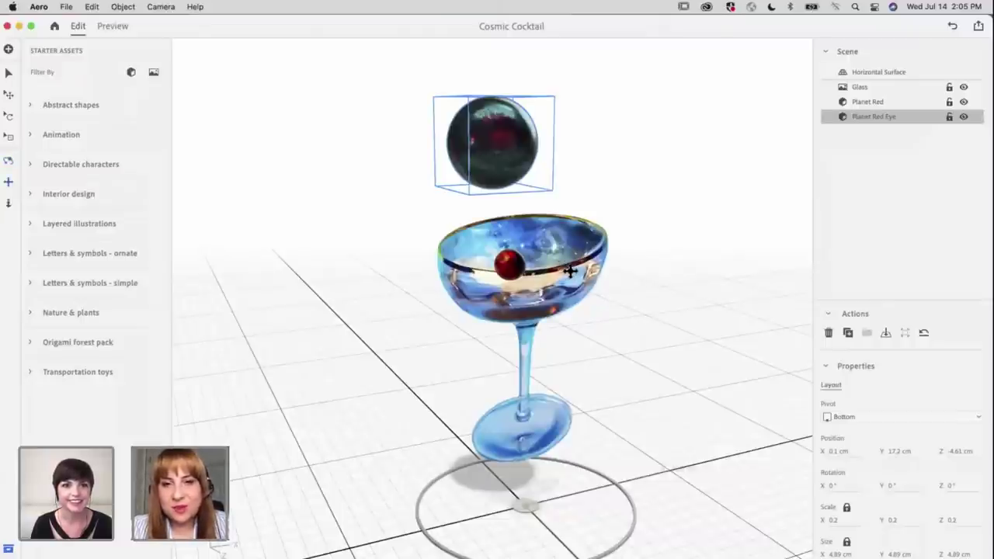
{"action": "key", "text": "p"}
{"action": "left_click_drag", "start_coordinate": [570, 271], "coordinate": [523, 274]}
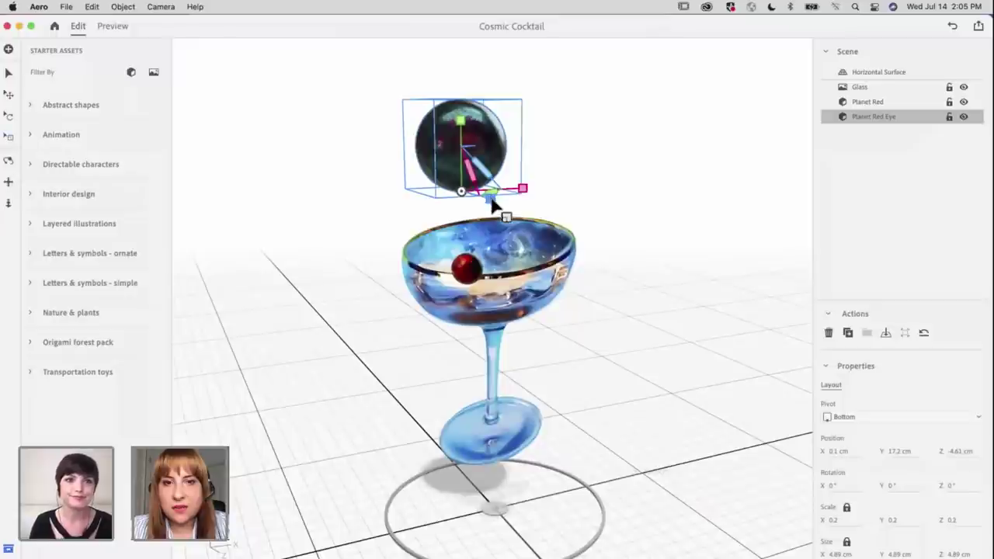
{"action": "mouse_move", "coordinate": [494, 204]}
{"action": "left_mouse_down"}
{"action": "mouse_move", "coordinate": [518, 222]}
{"action": "mouse_move", "coordinate": [488, 206]}
{"action": "left_mouse_up"}
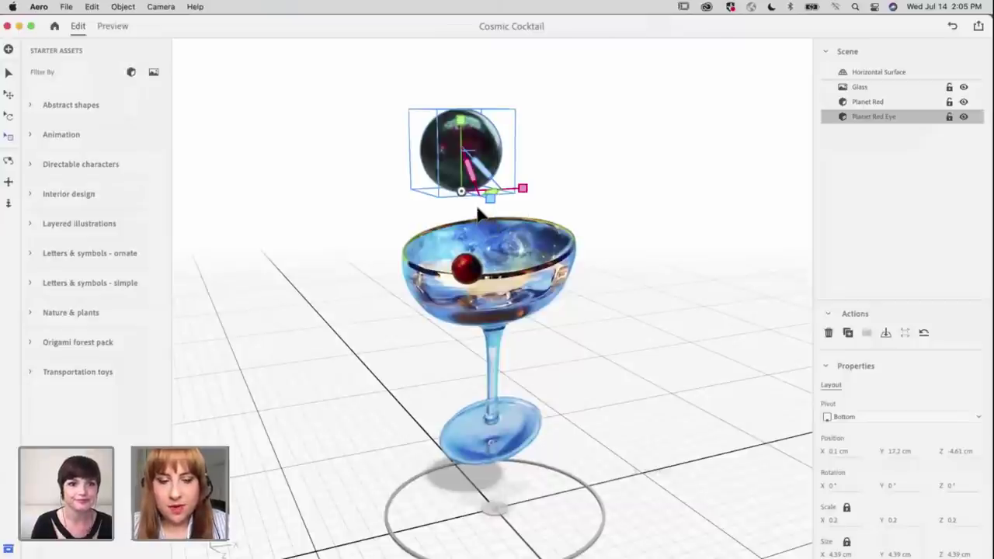
{"action": "left_click_drag", "start_coordinate": [489, 199], "coordinate": [471, 197]}
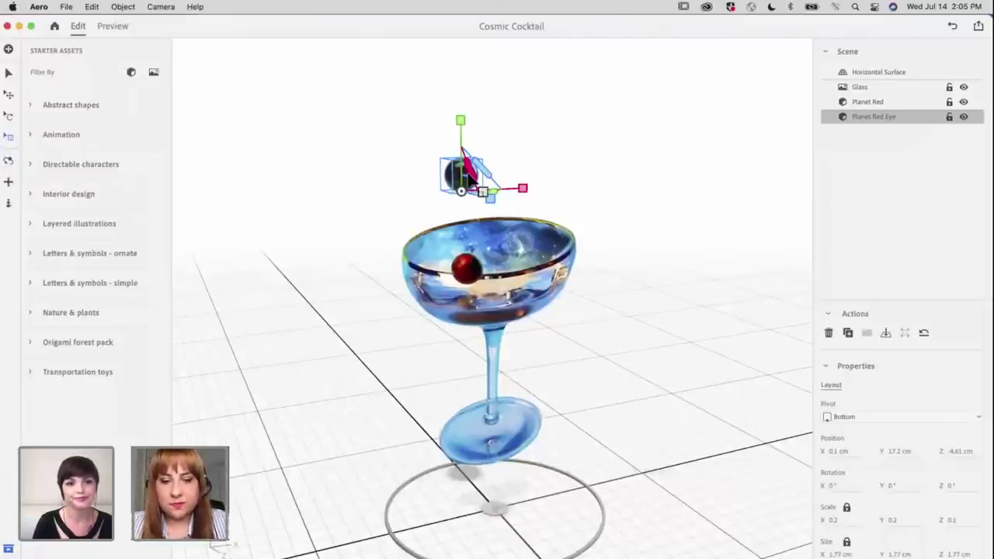
Move Planet Red Eye forward and to the right above the glass, to about X 1.97 cm and Z 6.35 cm
{"action": "key", "text": "v"}
{"action": "left_click_drag", "start_coordinate": [490, 200], "coordinate": [609, 272]}
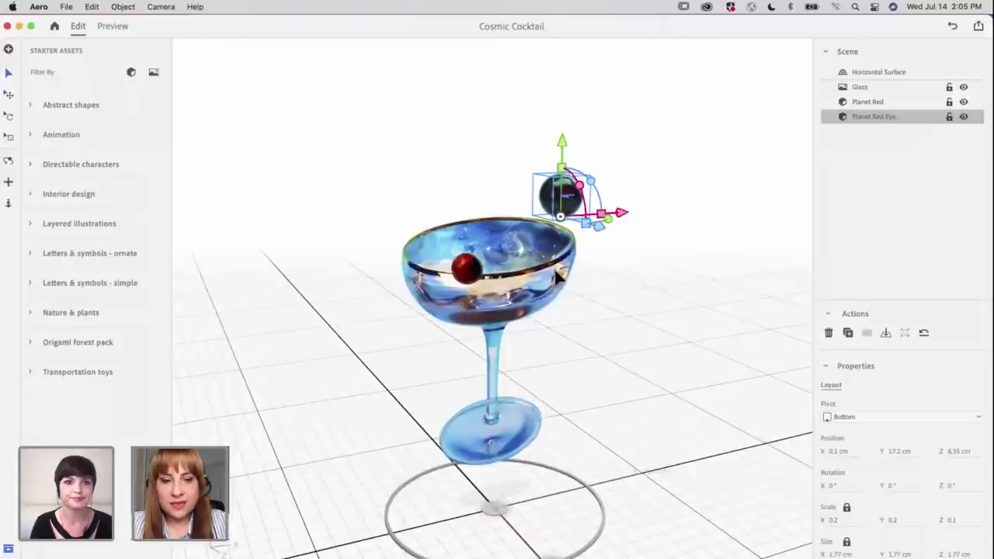
{"action": "scroll", "coordinate": [543, 266], "scroll_direction": "right", "scroll_amount": 10}
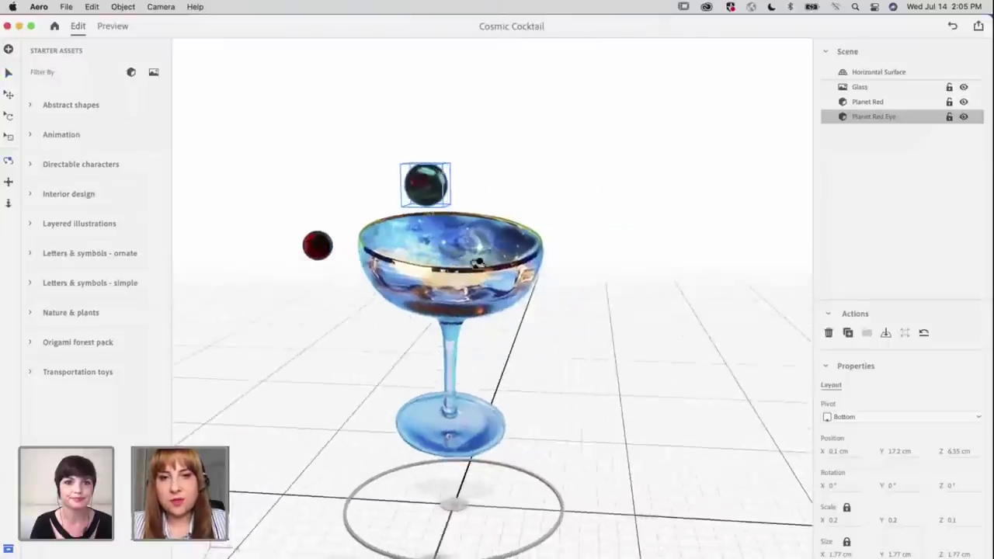
{"action": "scroll", "coordinate": [501, 262], "scroll_direction": "right", "scroll_amount": 5}
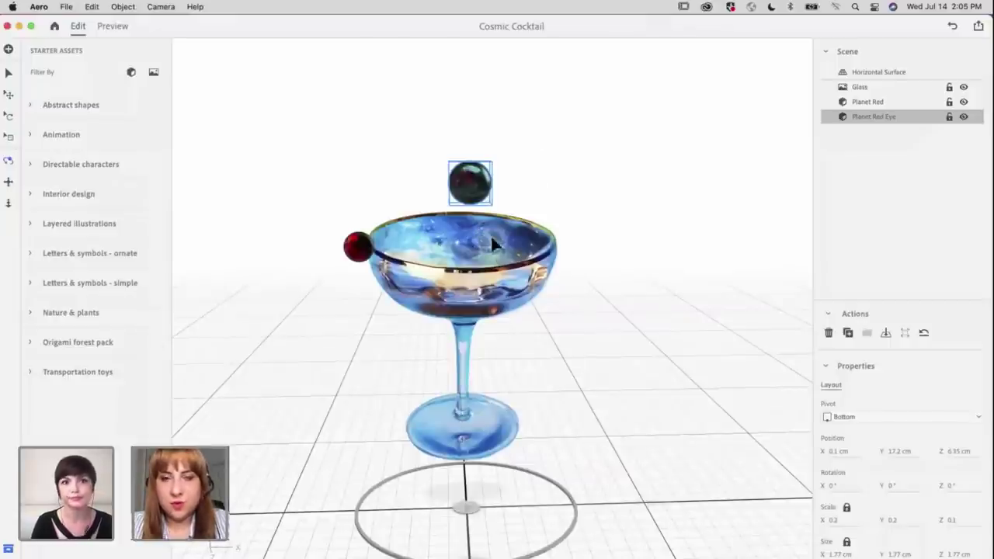
{"action": "left_click_drag", "start_coordinate": [546, 207], "coordinate": [601, 215]}
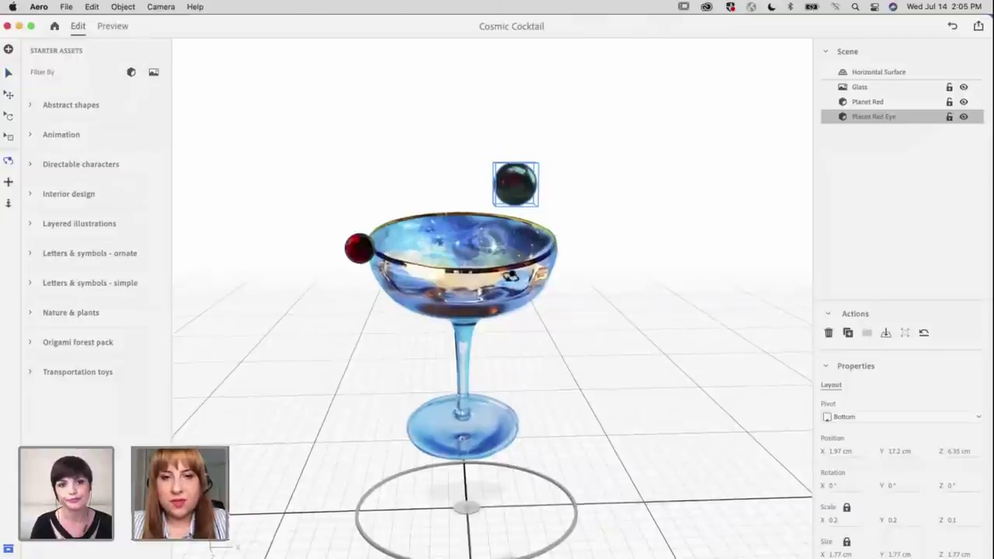
Check Planet Red Eye's placement from several angles and lower it to the glass's right rim, at about Y 15.62 cm
{"action": "scroll", "coordinate": [607, 273], "scroll_direction": "right", "scroll_amount": 10}
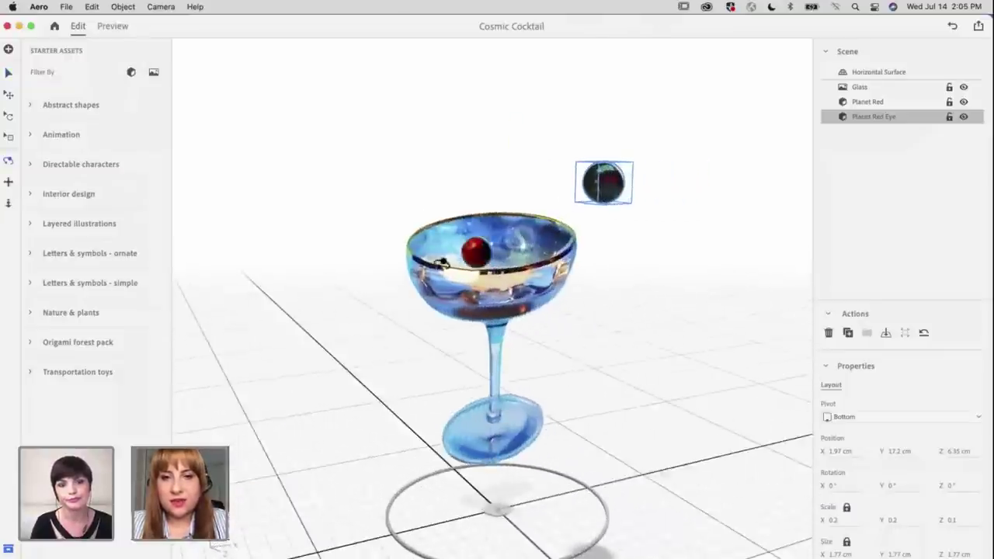
{"action": "scroll", "coordinate": [441, 262], "scroll_direction": "right", "scroll_amount": 10}
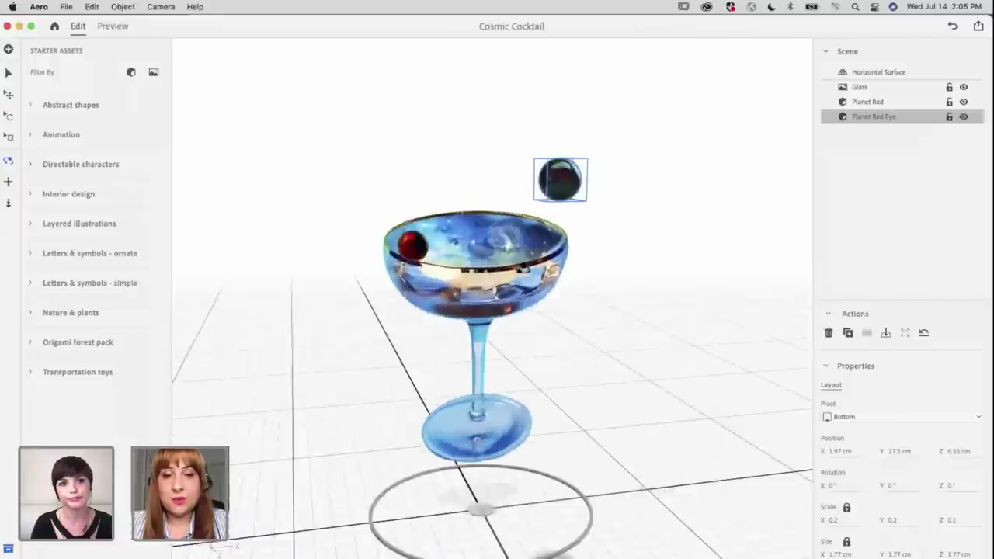
{"action": "scroll", "coordinate": [650, 272], "scroll_direction": "right", "scroll_amount": 10}
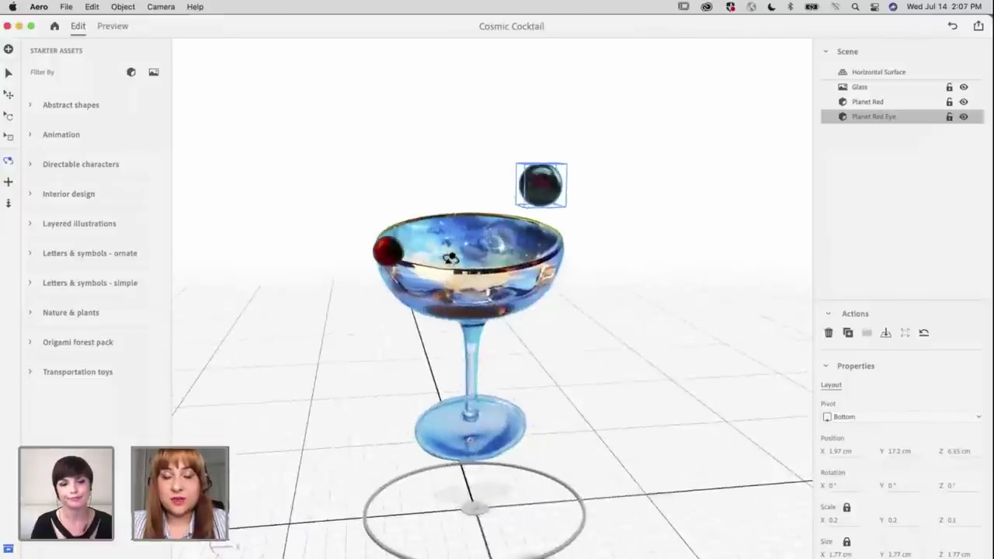
{"action": "scroll", "coordinate": [450, 258], "scroll_direction": "right", "scroll_amount": 10}
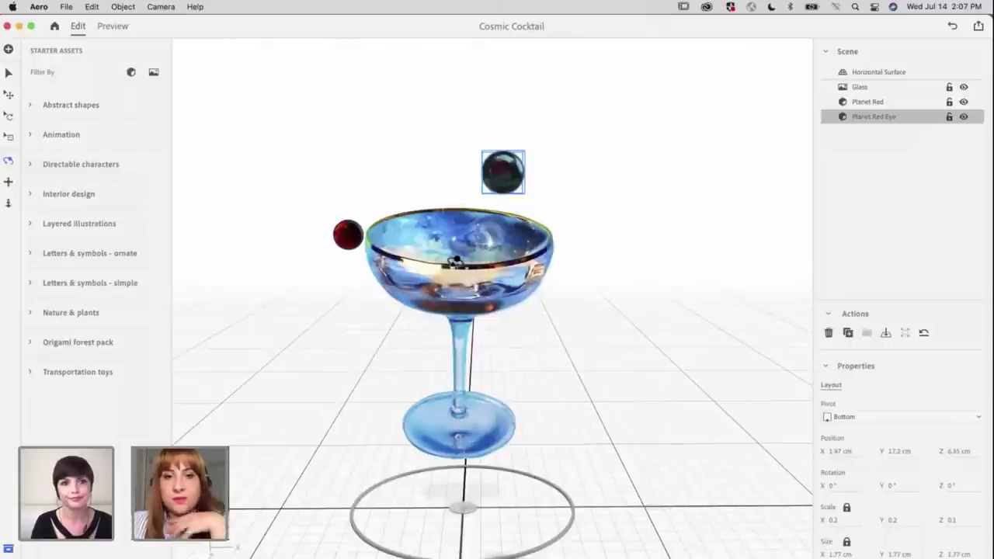
{"action": "scroll", "coordinate": [456, 263], "scroll_direction": "right", "scroll_amount": 10}
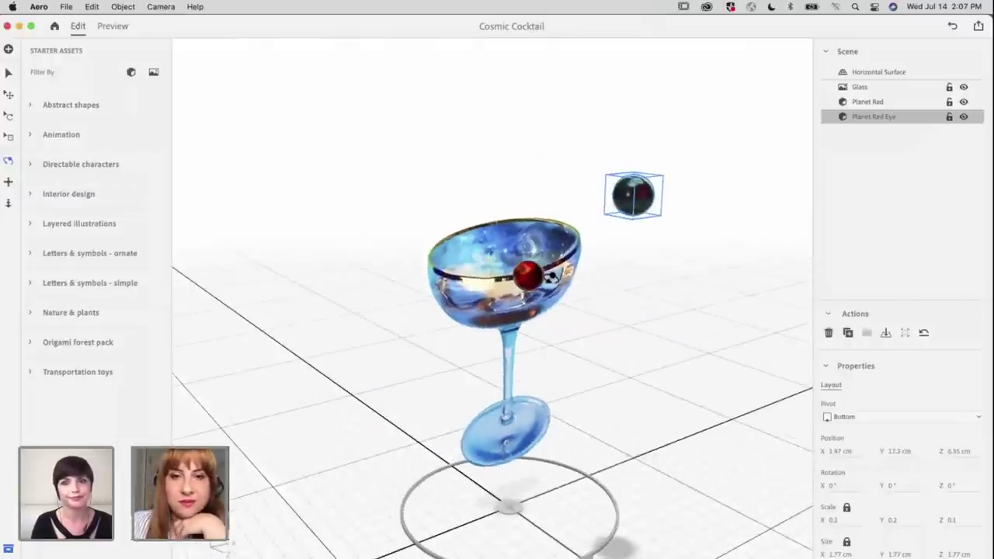
{"action": "scroll", "coordinate": [505, 275], "scroll_direction": "right", "scroll_amount": 8}
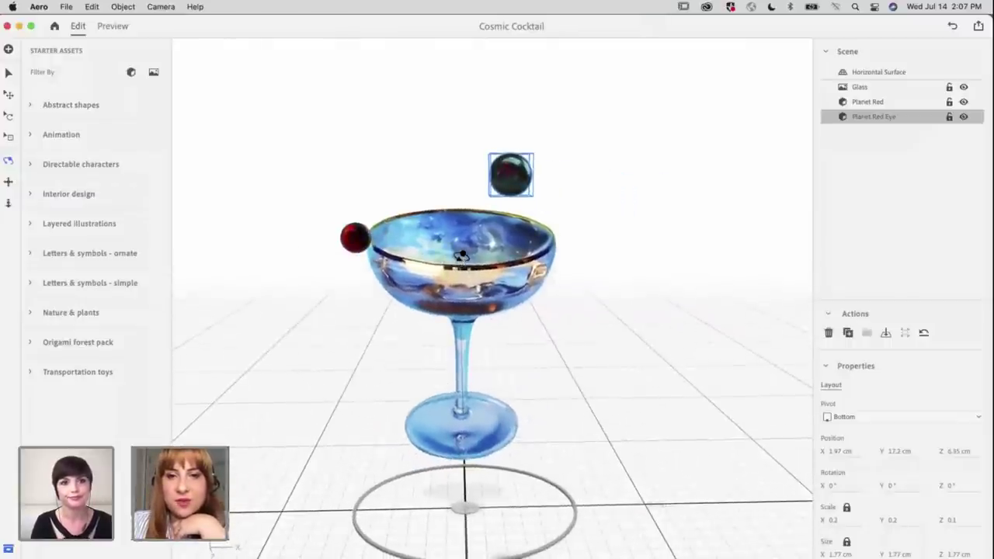
{"action": "left_click_drag", "start_coordinate": [441, 254], "coordinate": [464, 261]}
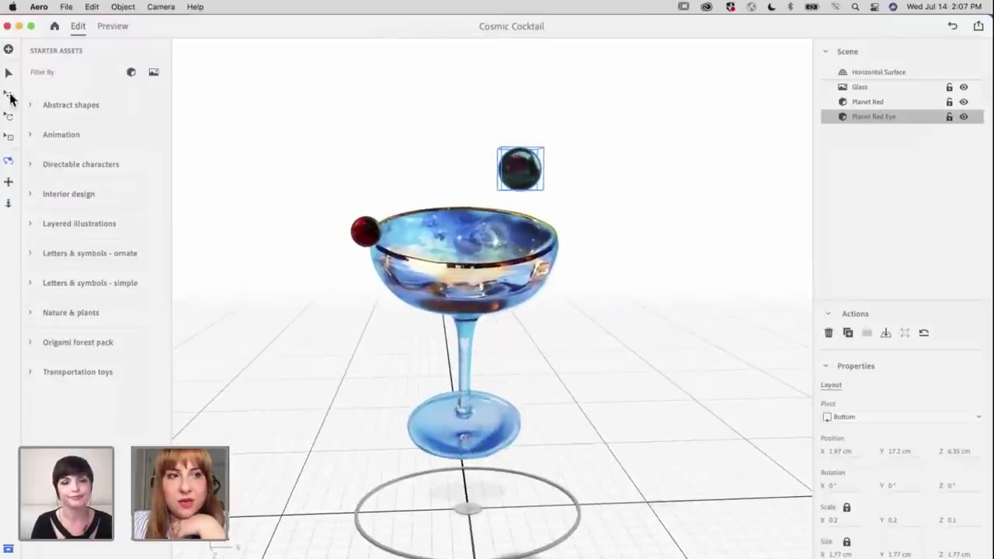
{"action": "left_click", "coordinate": [520, 168]}
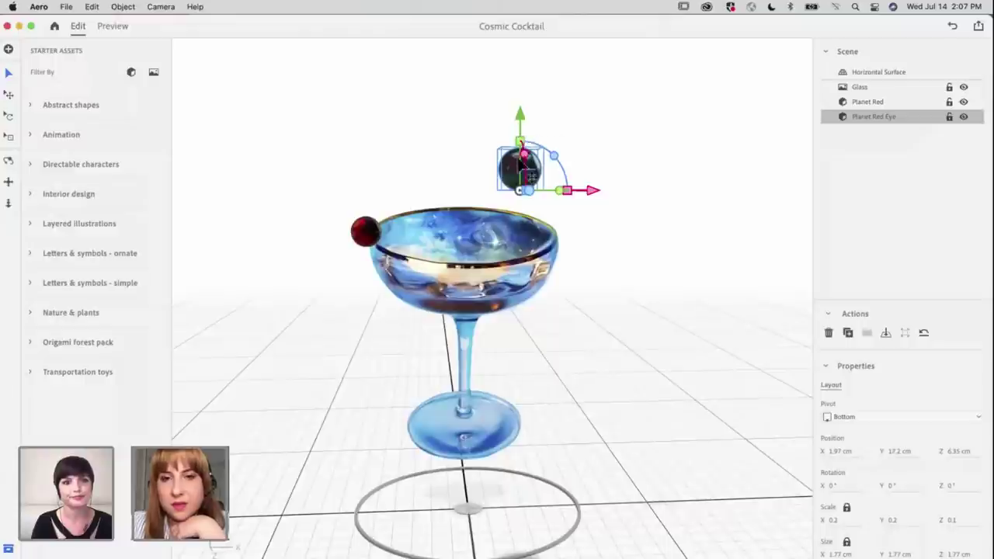
{"action": "left_click_drag", "start_coordinate": [520, 116], "coordinate": [519, 160]}
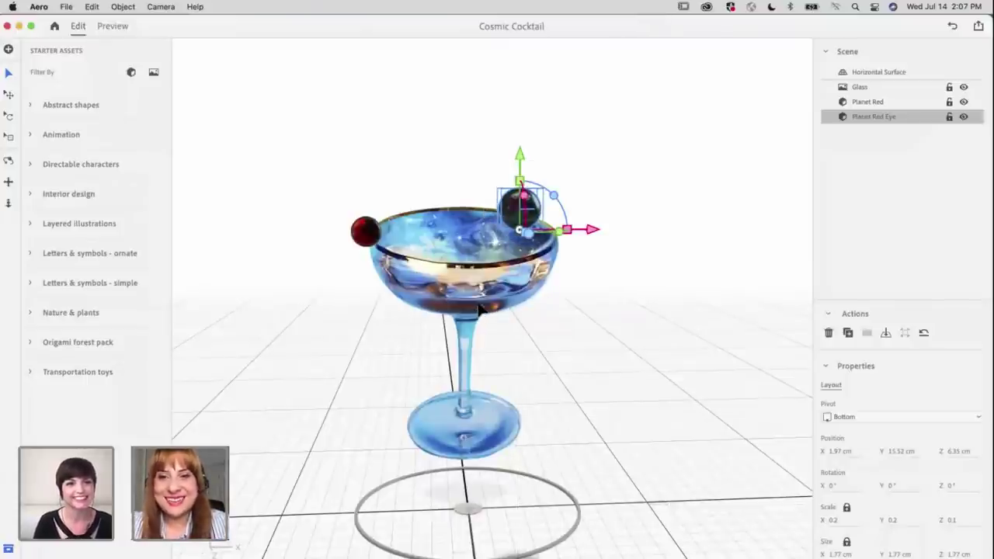
Give Planet Red Eye a Start trigger with a Spin action around the Y axis, set to repeat infinitely
{"action": "left_click_drag", "start_coordinate": [520, 159], "coordinate": [365, 337]}
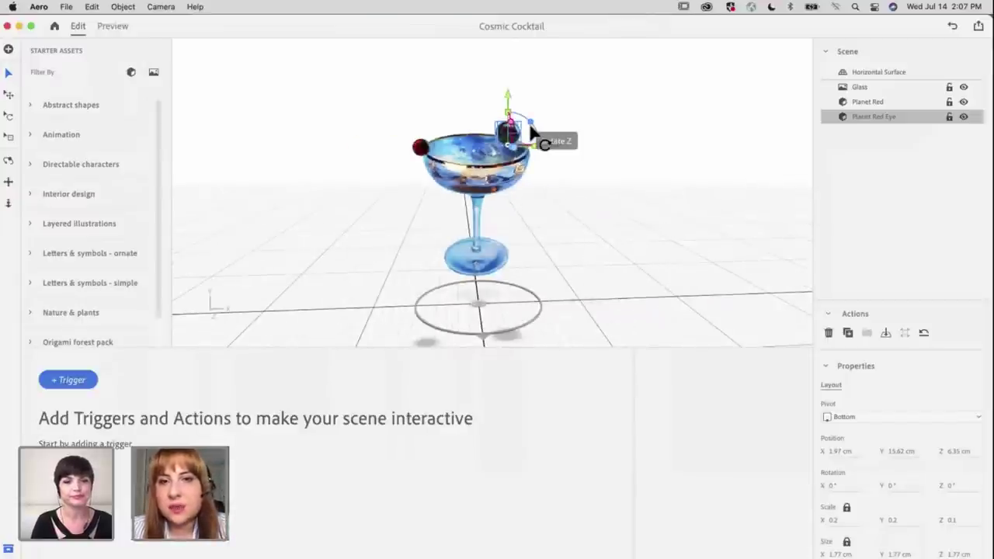
{"action": "left_click", "coordinate": [67, 381]}
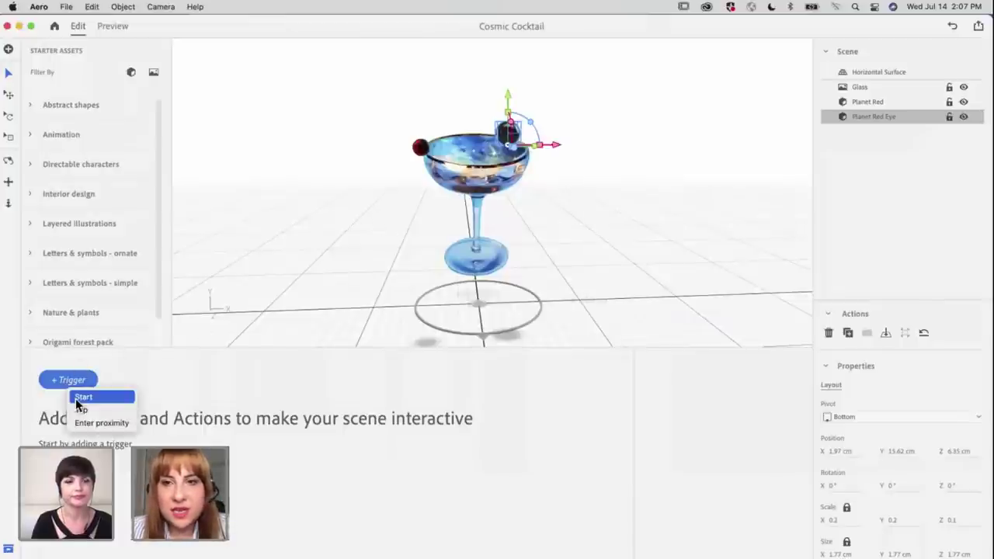
{"action": "left_click", "coordinate": [75, 398]}
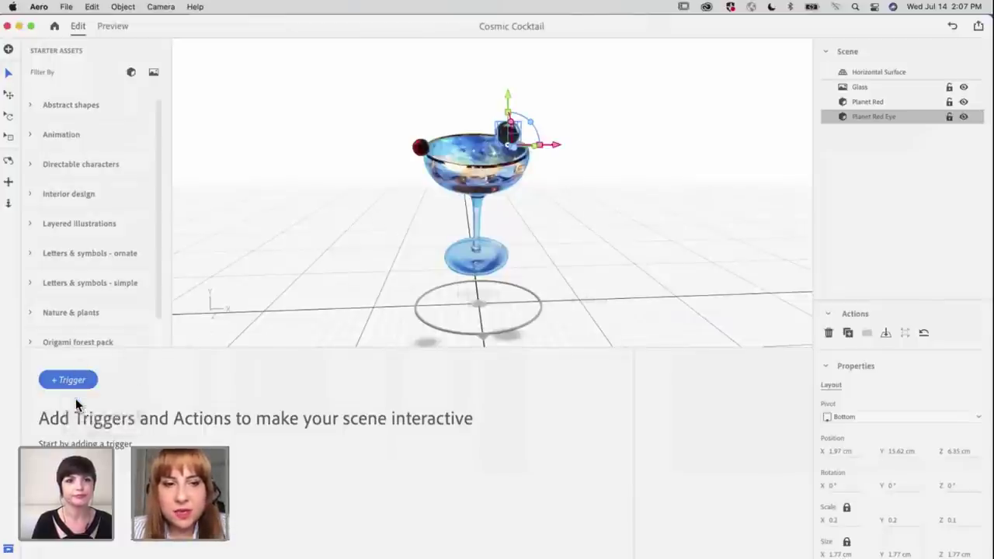
{"action": "left_click", "coordinate": [95, 382]}
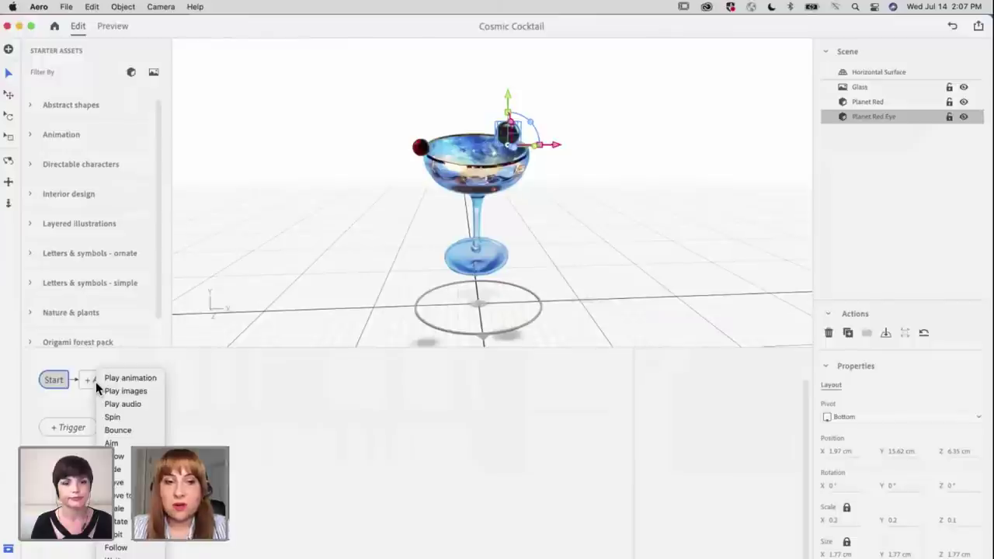
{"action": "left_click", "coordinate": [107, 420]}
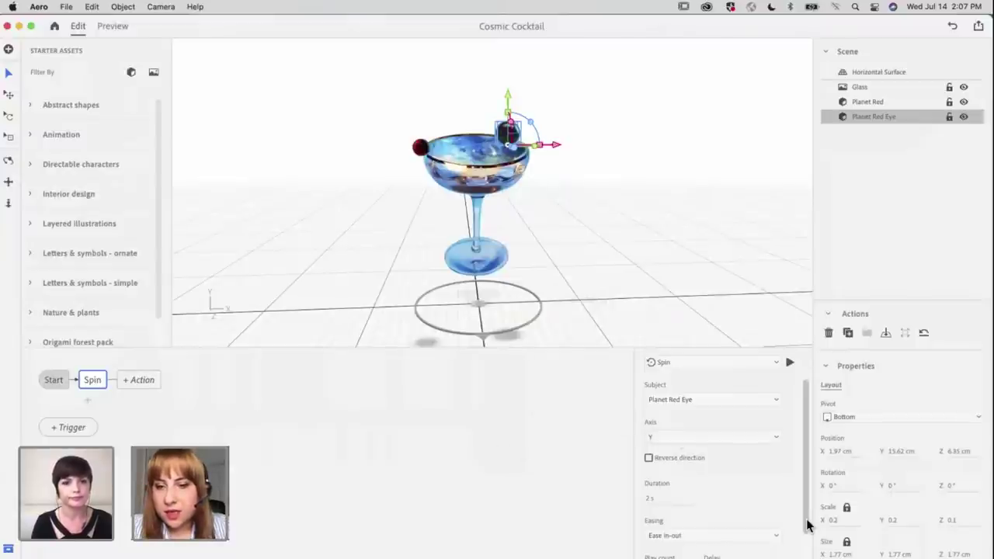
{"action": "scroll", "coordinate": [799, 507], "scroll_direction": "down", "scroll_amount": 3}
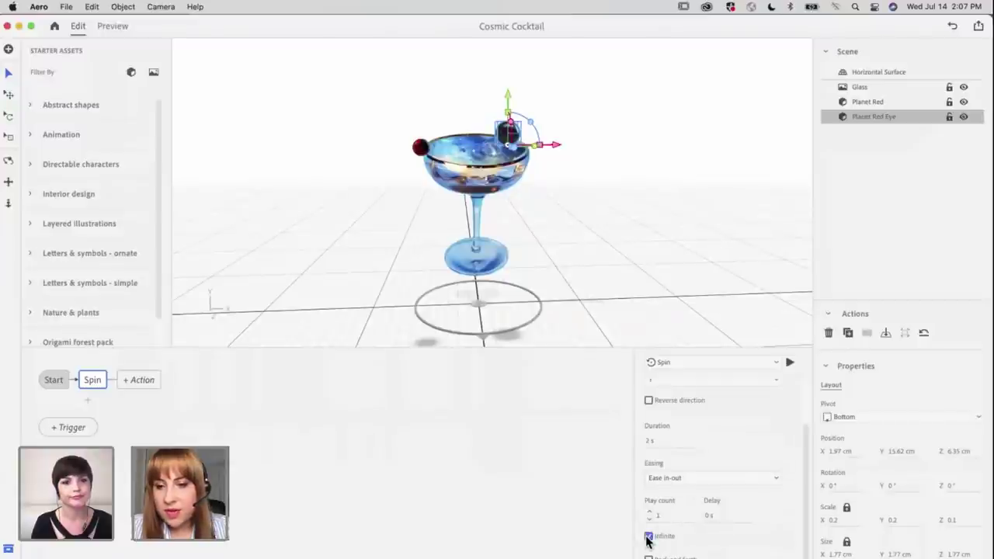
Preview the scene and inspect Planet Red Eye's spin up close from several angles
{"action": "left_click", "coordinate": [113, 26]}
{"action": "scroll", "coordinate": [567, 288], "scroll_direction": "up", "scroll_amount": 3}
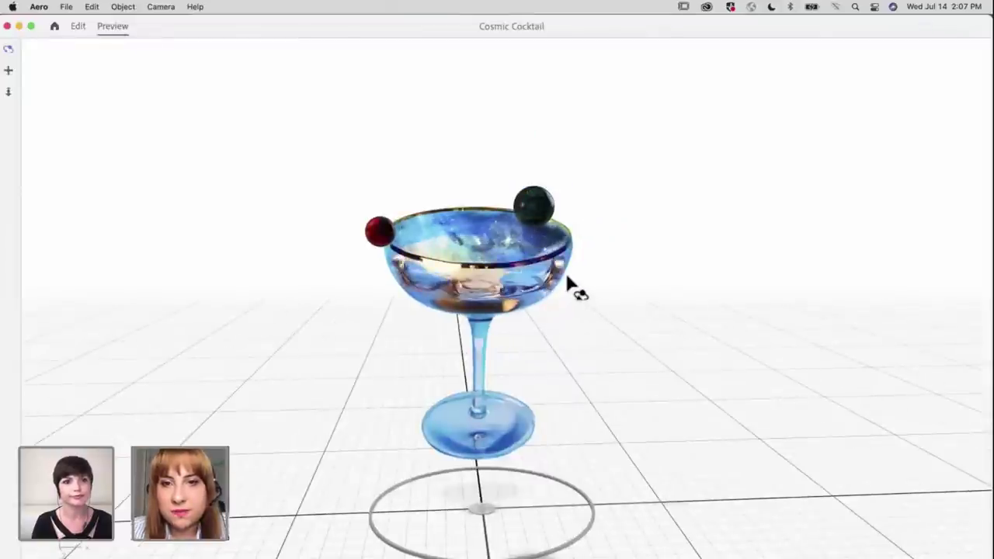
{"action": "left_click_drag", "start_coordinate": [526, 247], "coordinate": [465, 243]}
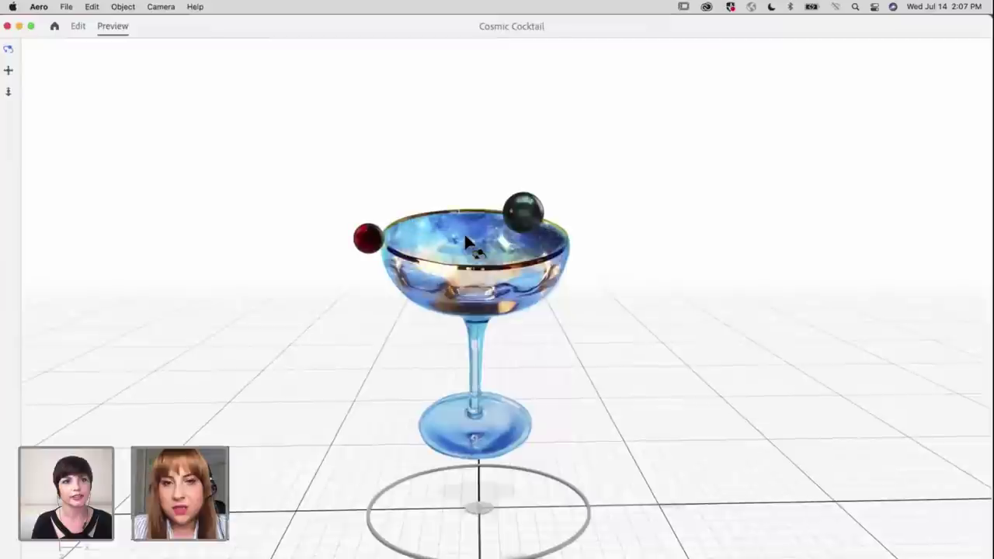
{"action": "scroll", "coordinate": [464, 243], "scroll_direction": "up", "scroll_amount": 2}
{"action": "scroll", "coordinate": [466, 243], "scroll_direction": "up", "scroll_amount": 2}
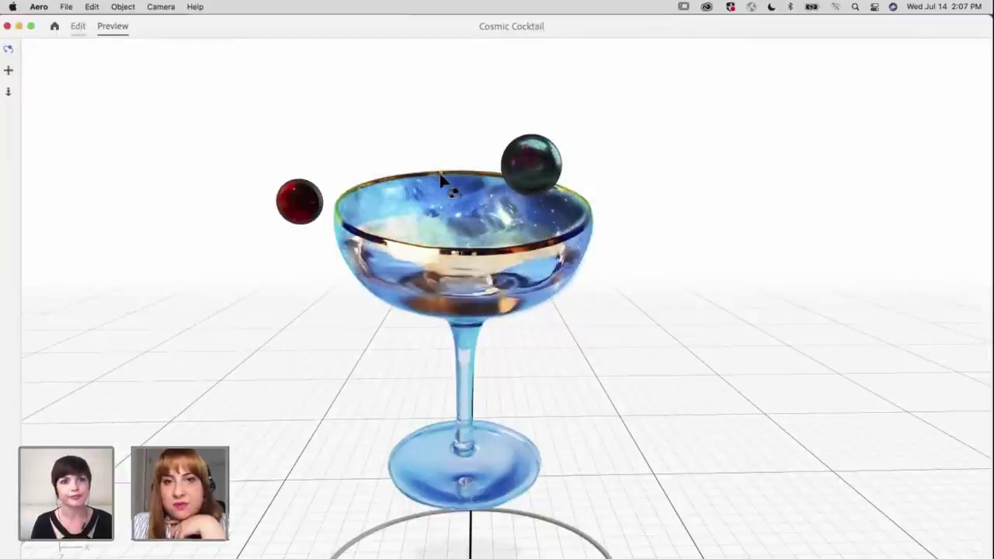
{"action": "left_click_drag", "start_coordinate": [348, 201], "coordinate": [466, 222]}
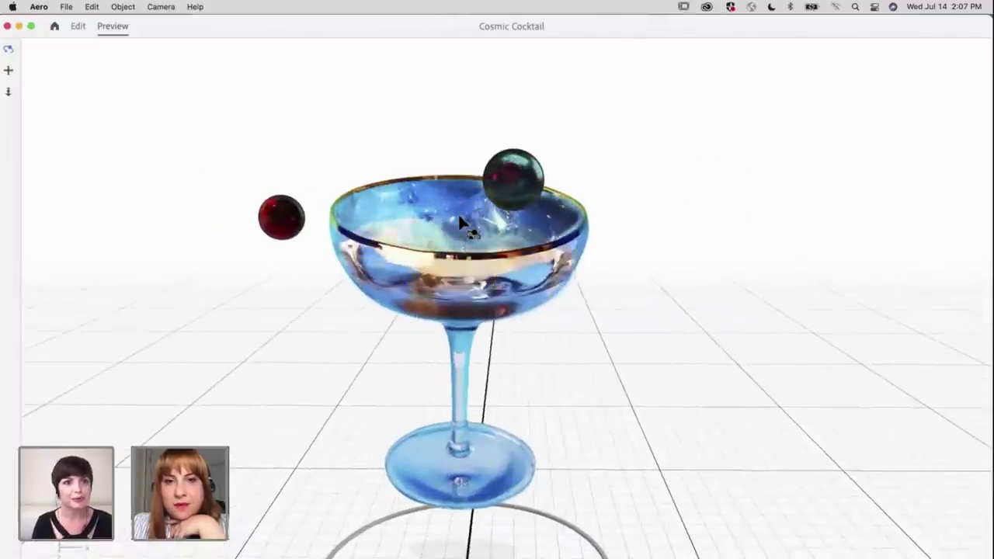
{"action": "key", "text": "Escape"}
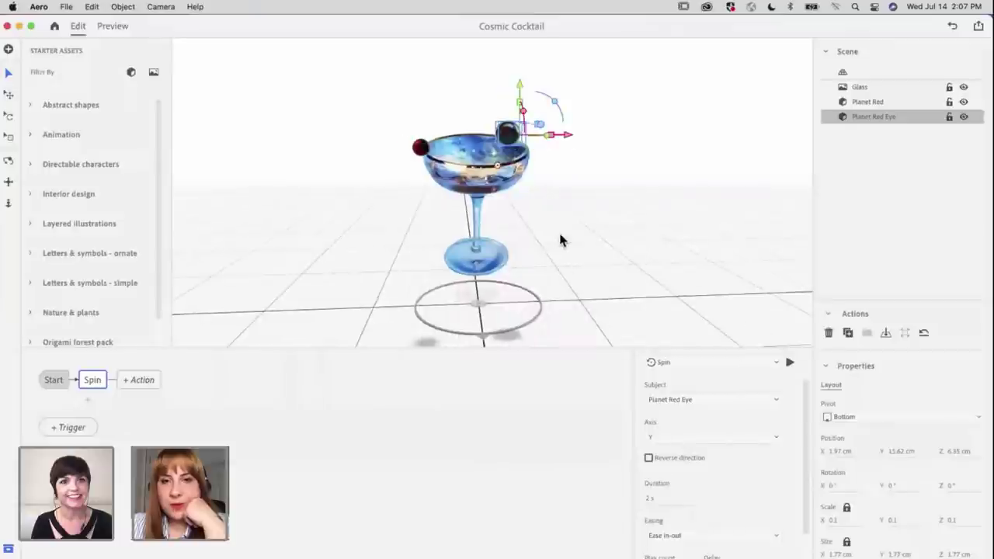
Set Planet Red Eye's Spin duration to 3 s and preview the slower spin
{"action": "left_click", "coordinate": [651, 501]}
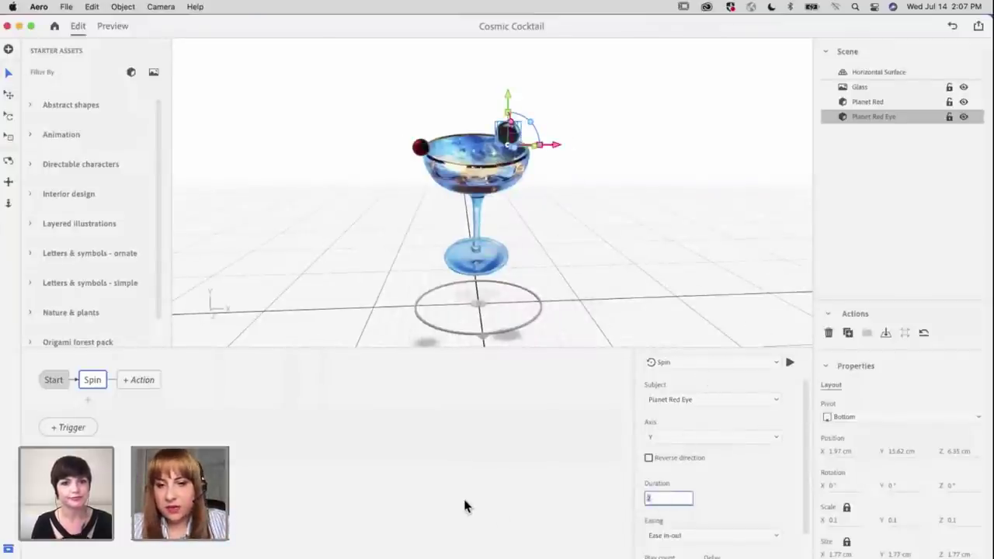
{"action": "key", "text": "Return"}
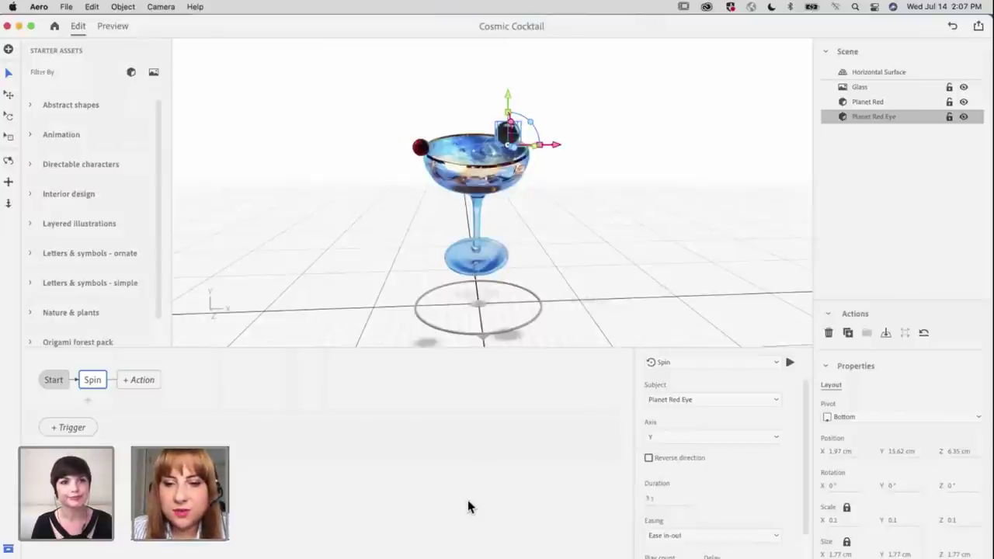
{"action": "left_click", "coordinate": [114, 27]}
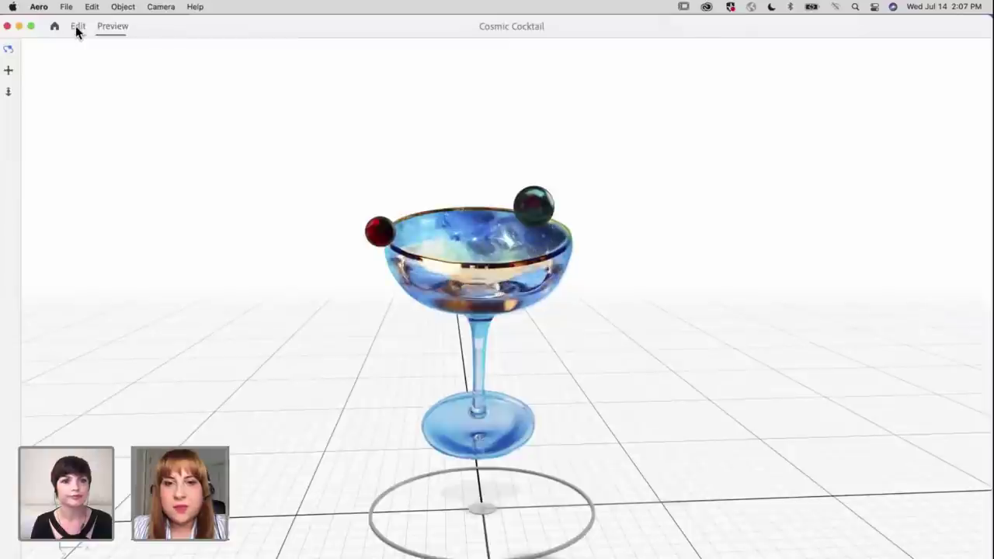
{"action": "left_click", "coordinate": [77, 26]}
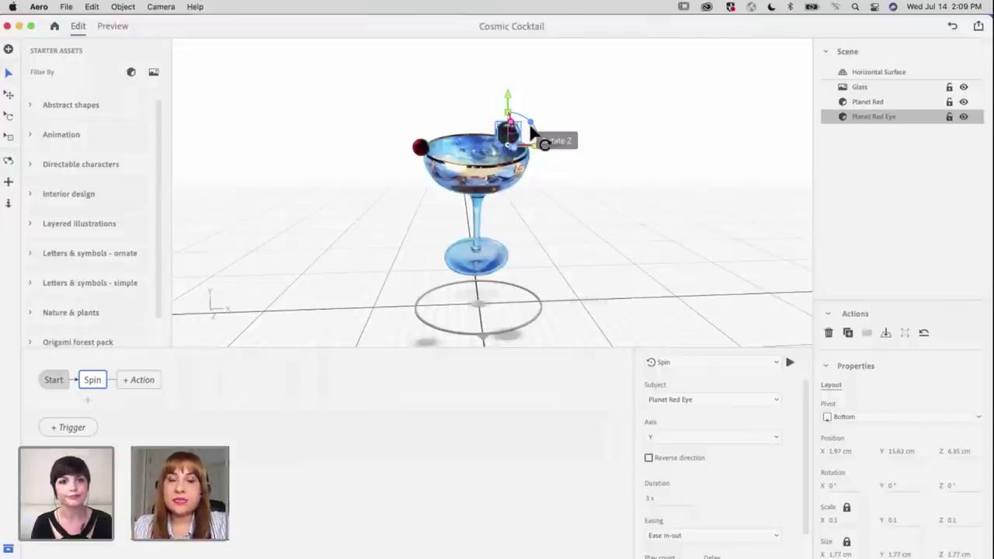
Add an Orbit action alongside Planet Red Eye's Spin, centered on Glass with infinite play, and preview it
{"action": "left_click", "coordinate": [92, 380]}
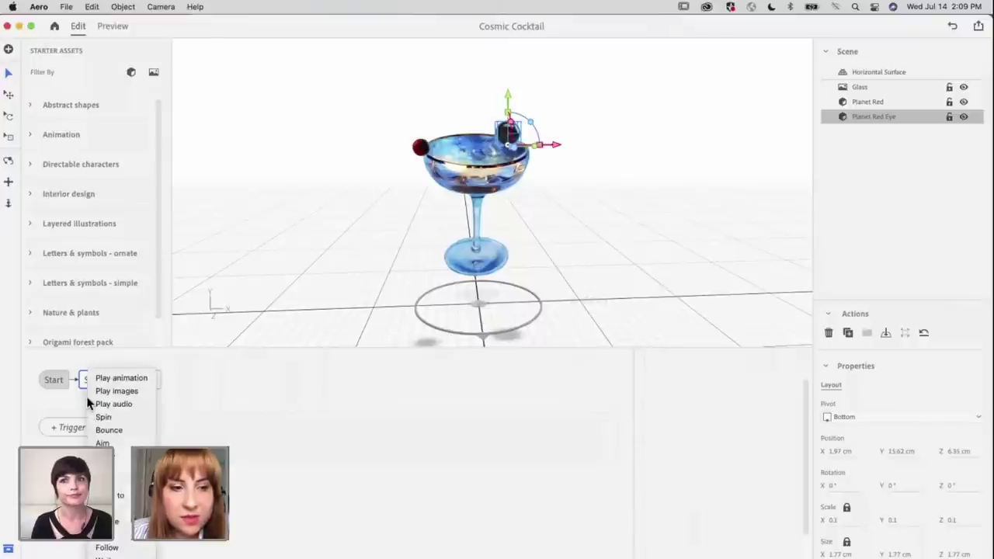
{"action": "left_click", "coordinate": [115, 537]}
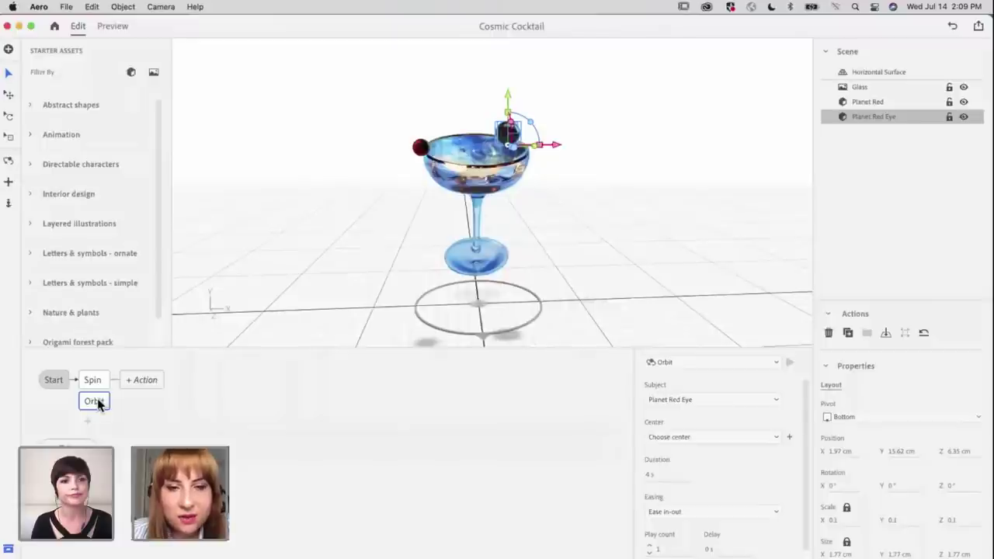
{"action": "left_click", "coordinate": [689, 362]}
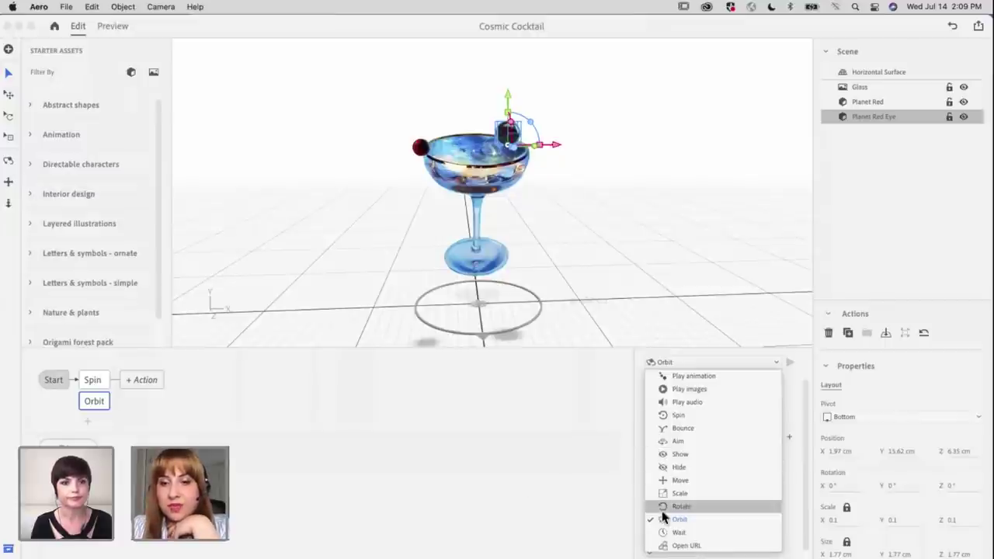
{"action": "left_click", "coordinate": [500, 490]}
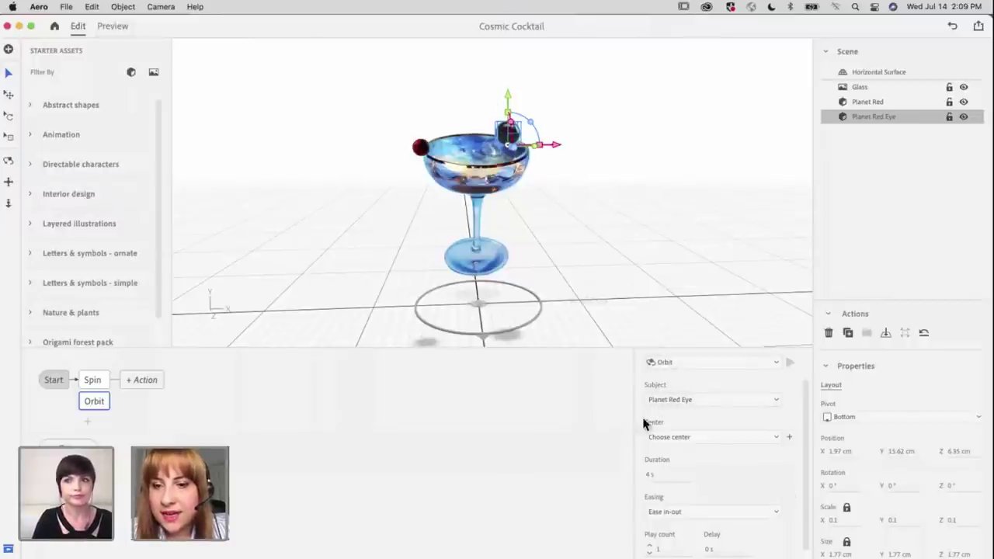
{"action": "left_click", "coordinate": [672, 438]}
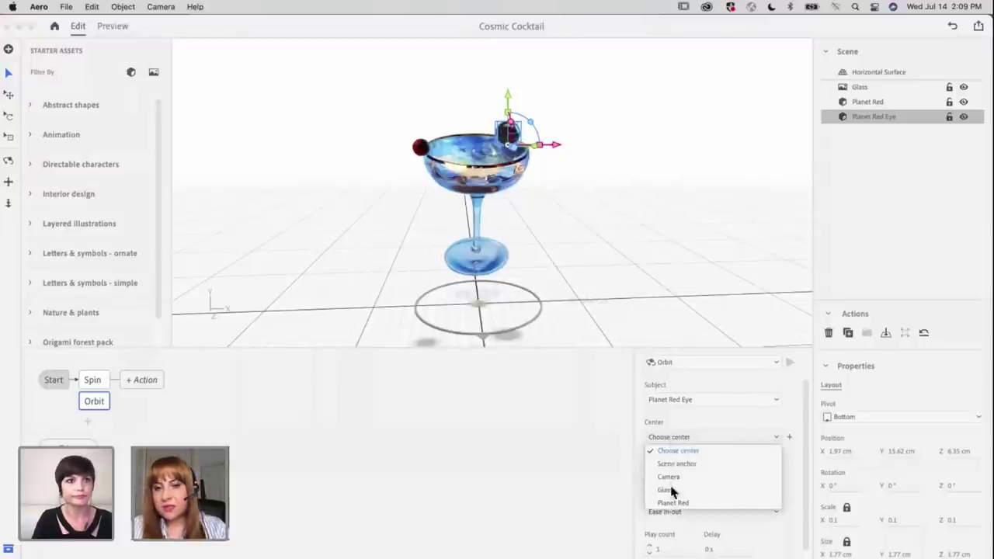
{"action": "left_click", "coordinate": [669, 490]}
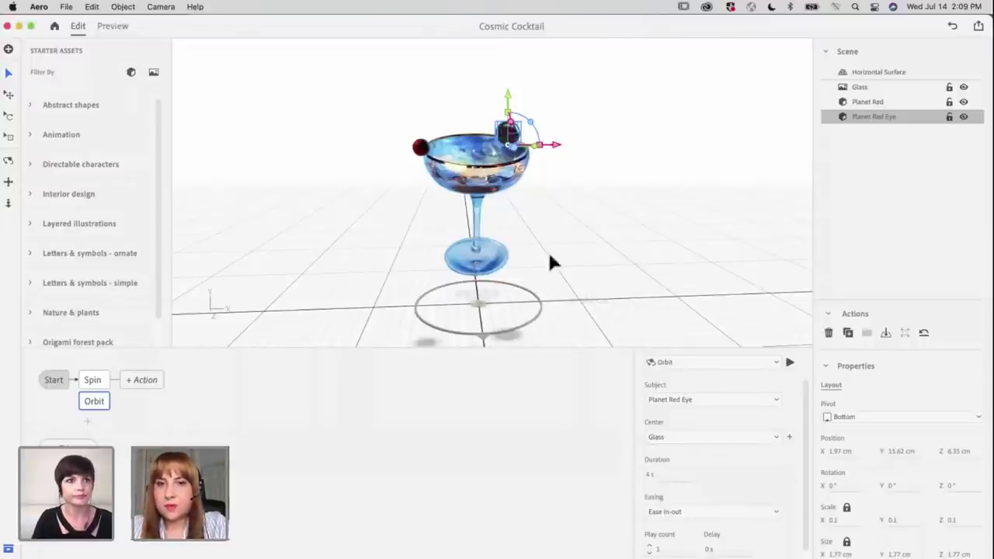
{"action": "scroll", "coordinate": [771, 450], "scroll_direction": "down", "scroll_amount": 2}
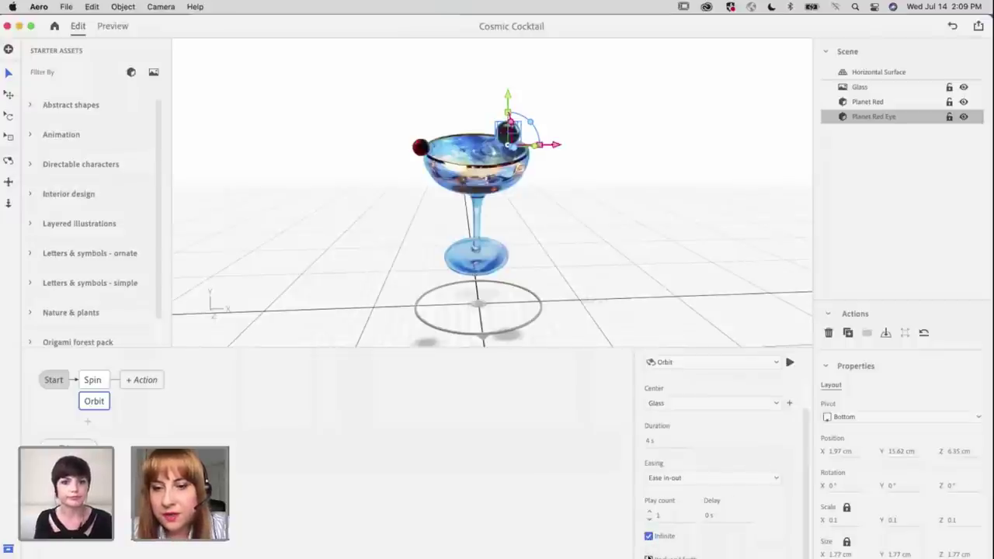
{"action": "left_click", "coordinate": [113, 28]}
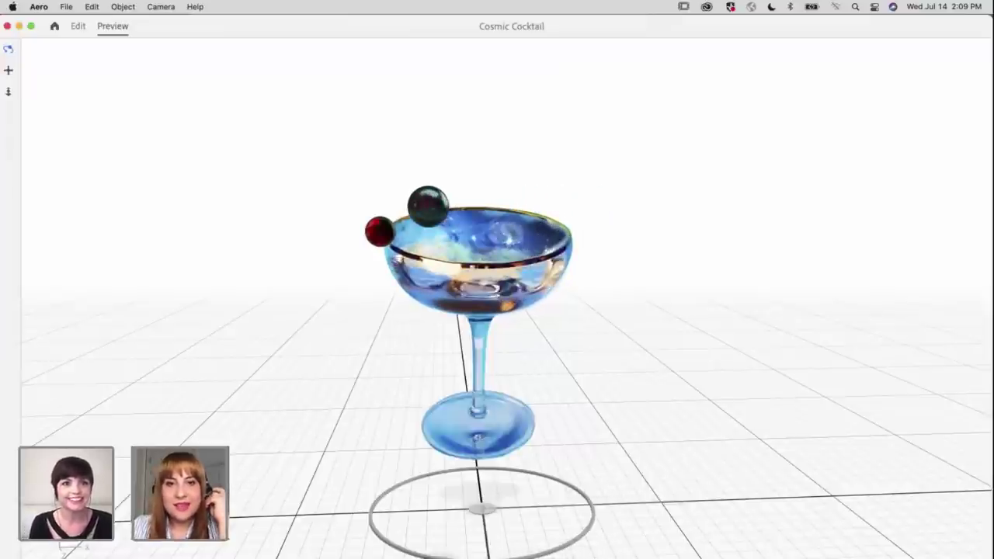
{"action": "left_click", "coordinate": [77, 25]}
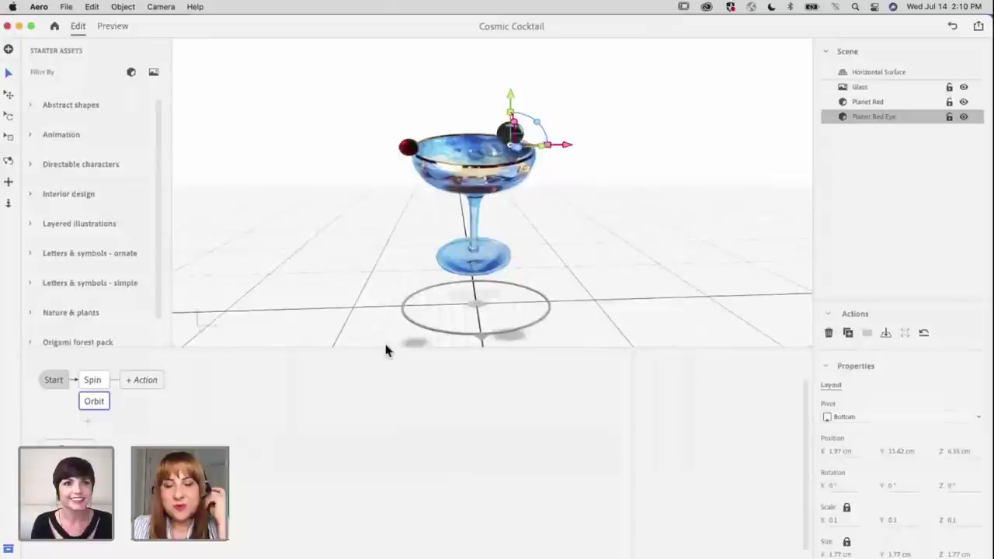
Set Planet Red Eye's Orbit duration to 5 s and preview its motion around the glass
{"action": "left_click", "coordinate": [649, 477]}
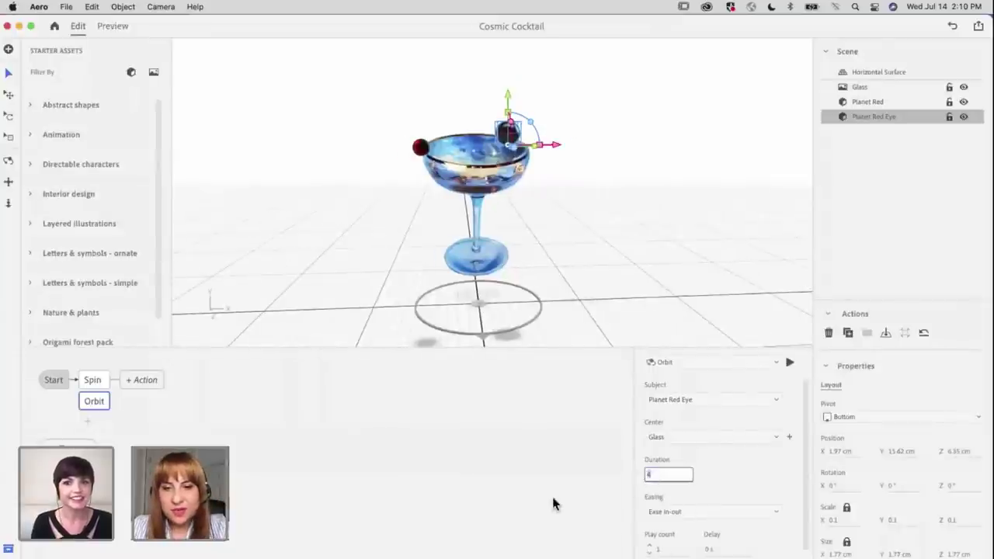
{"action": "key", "text": "Return"}
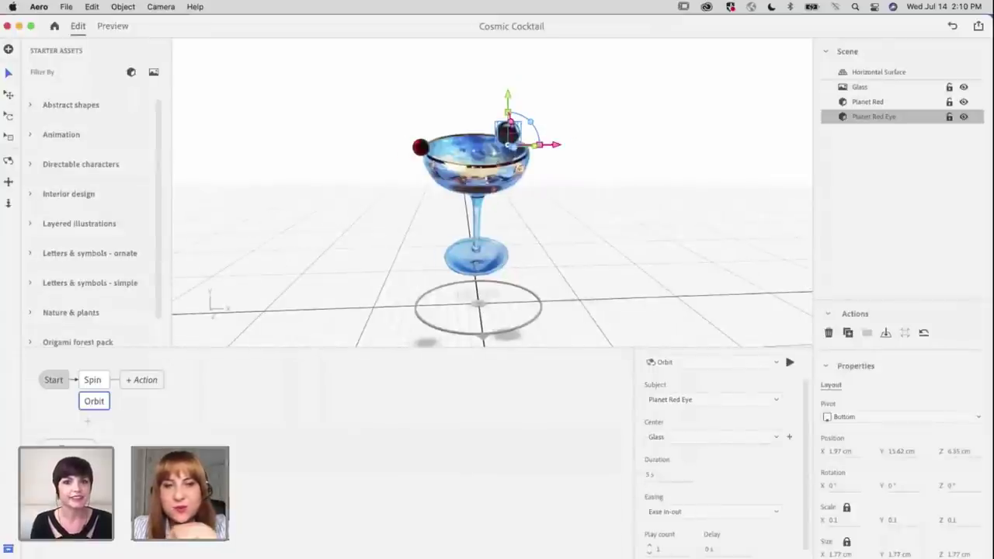
{"action": "left_click", "coordinate": [113, 25]}
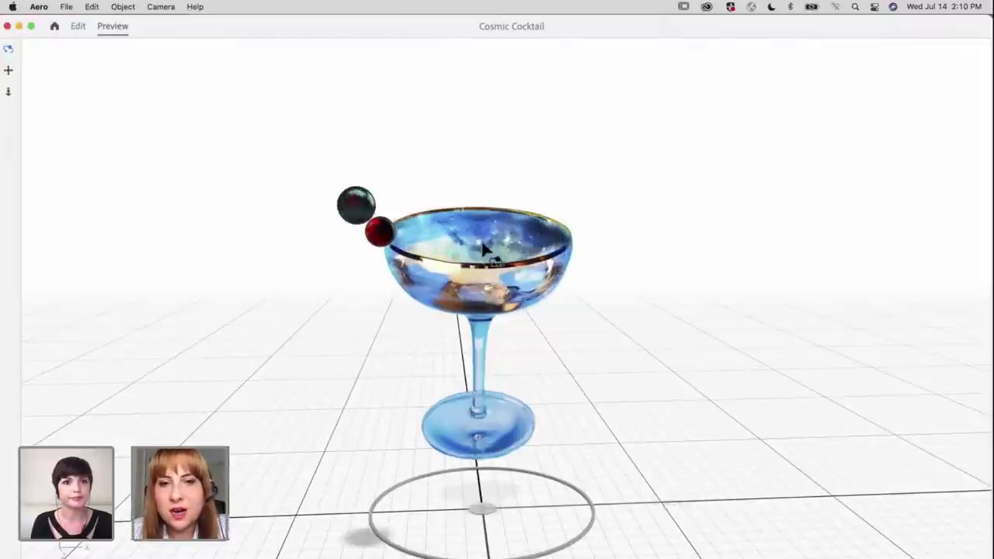
{"action": "left_click", "coordinate": [76, 31]}
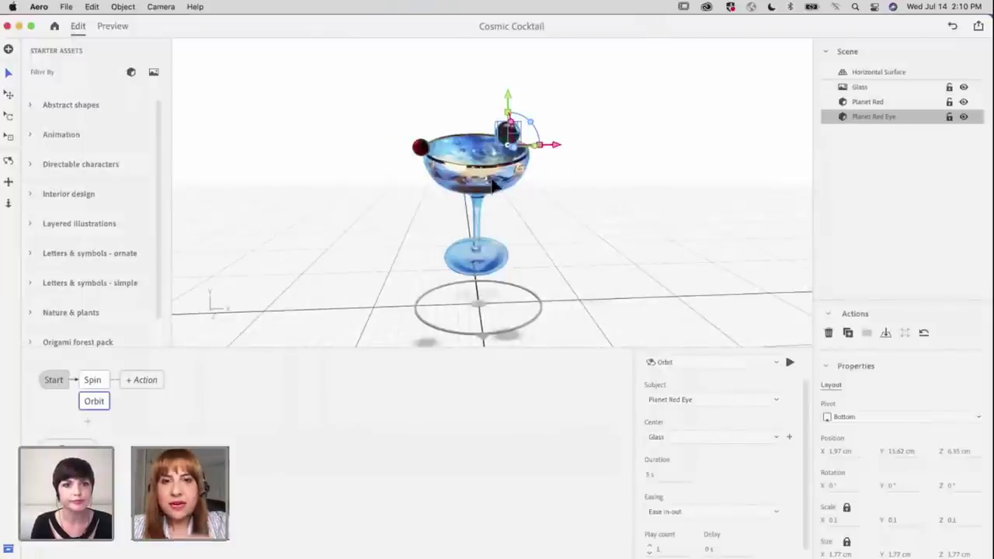
Move Planet Red back along the Z axis toward the glass, to about Z 2.31 cm, and check it from the front
{"action": "left_click", "coordinate": [420, 149]}
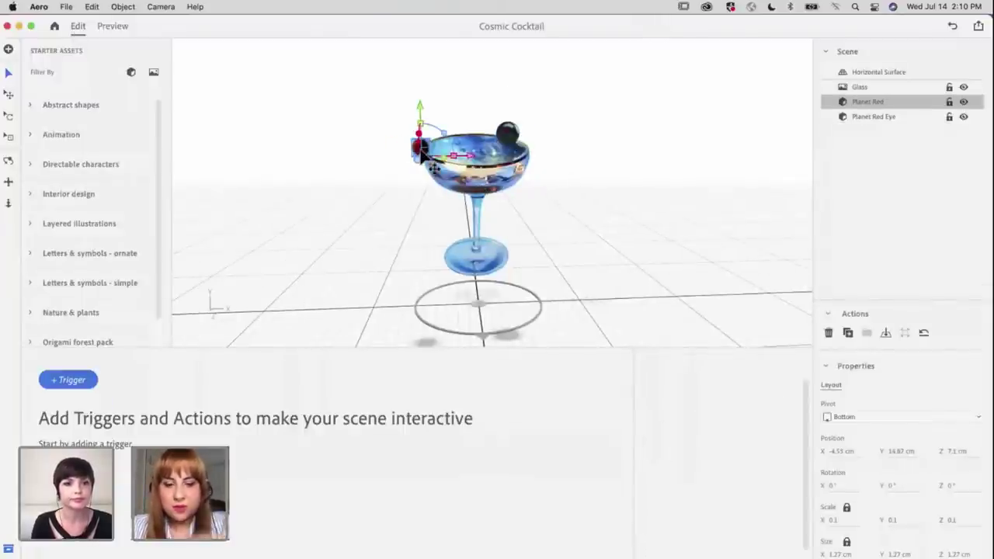
{"action": "scroll", "coordinate": [332, 179], "scroll_direction": "up", "scroll_amount": 5}
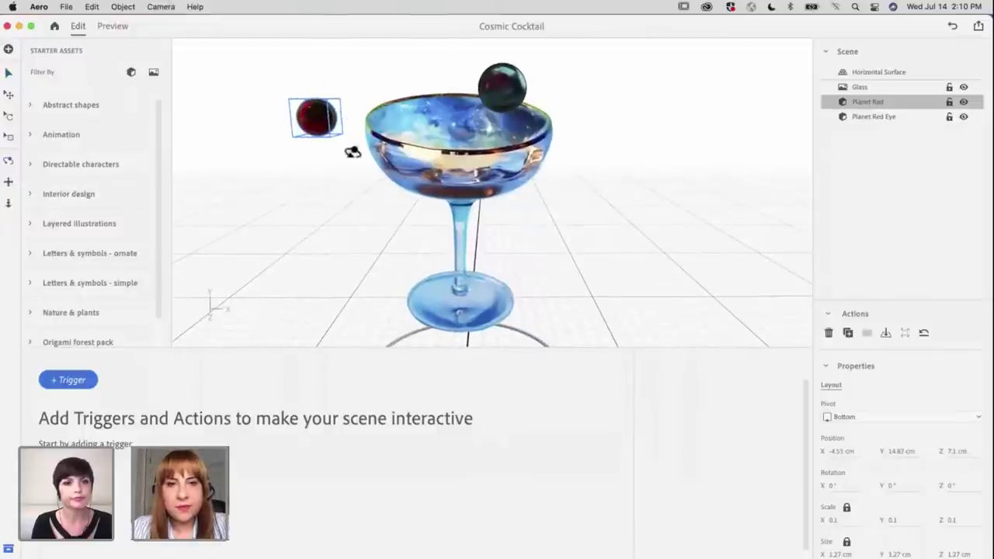
{"action": "left_click_drag", "start_coordinate": [350, 151], "coordinate": [446, 176]}
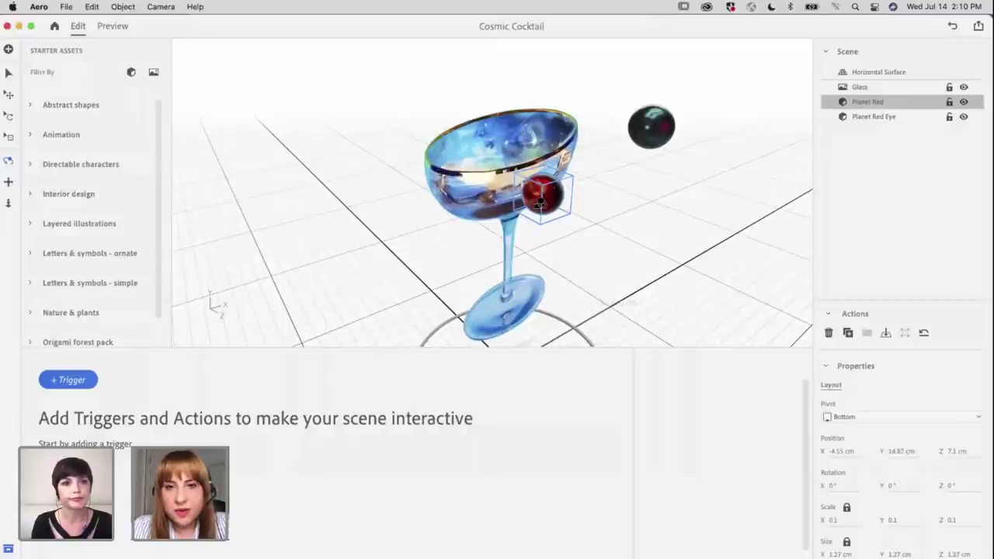
{"action": "key", "text": "v"}
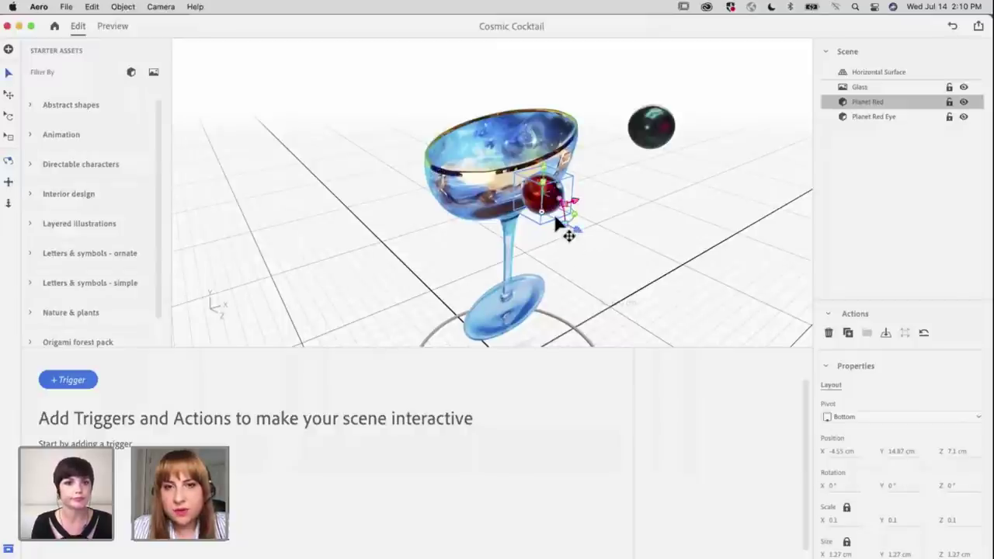
{"action": "left_click_drag", "start_coordinate": [556, 223], "coordinate": [482, 199]}
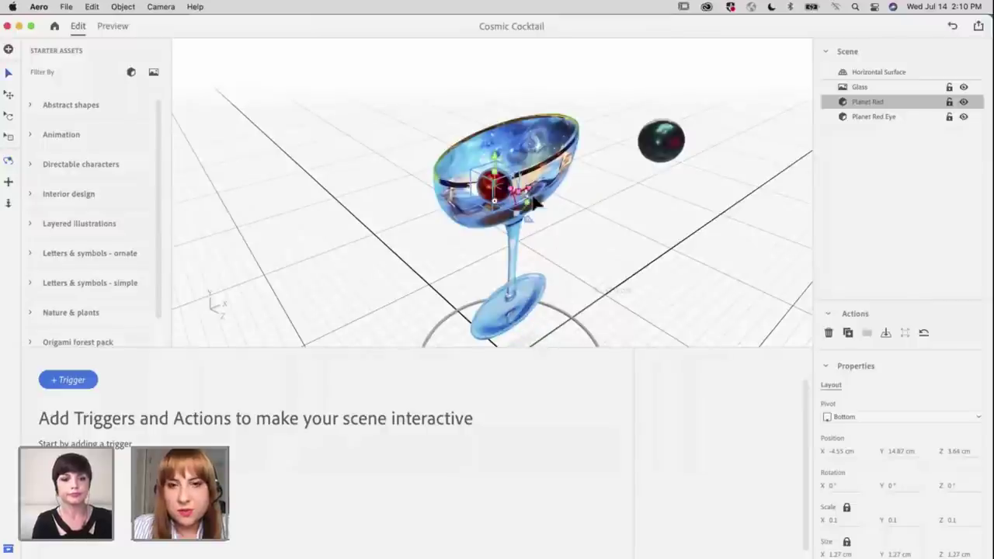
{"action": "left_click_drag", "start_coordinate": [533, 228], "coordinate": [449, 164]}
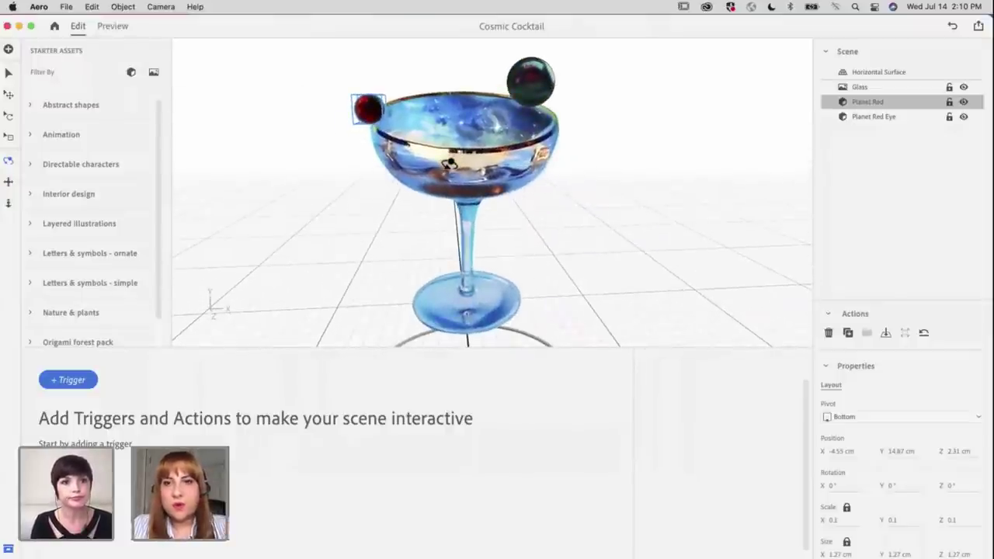
Add a Tap trigger to Planet Red with a Spin action
{"action": "left_click", "coordinate": [82, 378]}
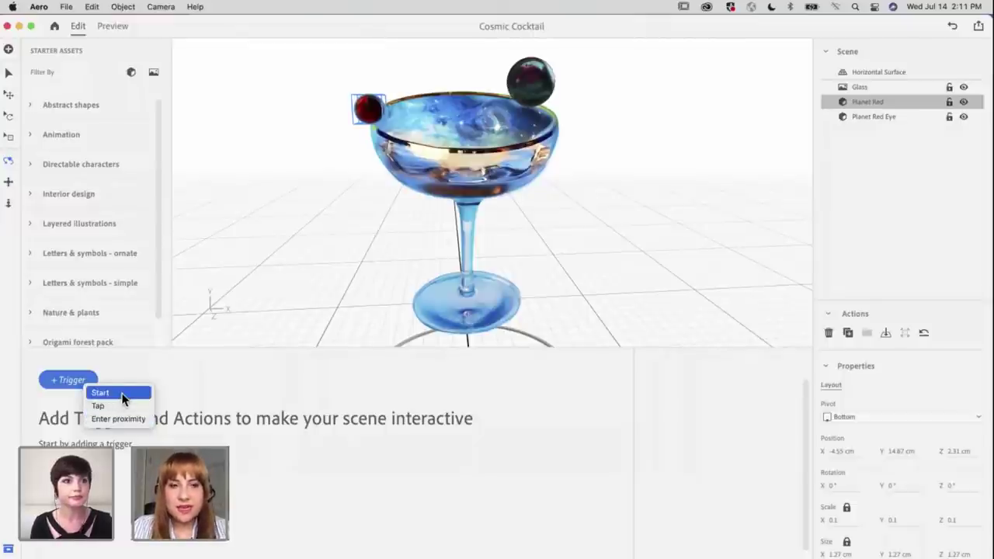
{"action": "left_click", "coordinate": [117, 406]}
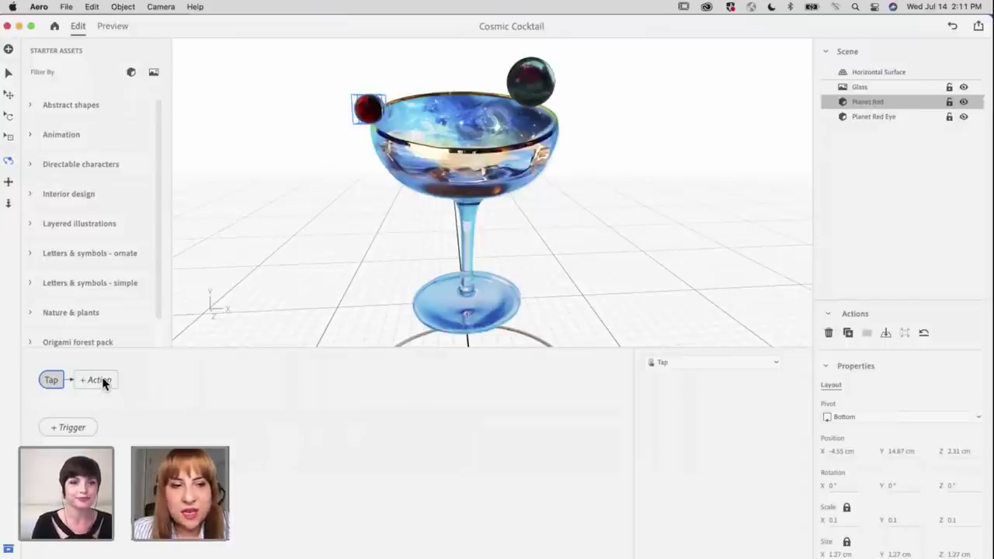
{"action": "left_click", "coordinate": [102, 378]}
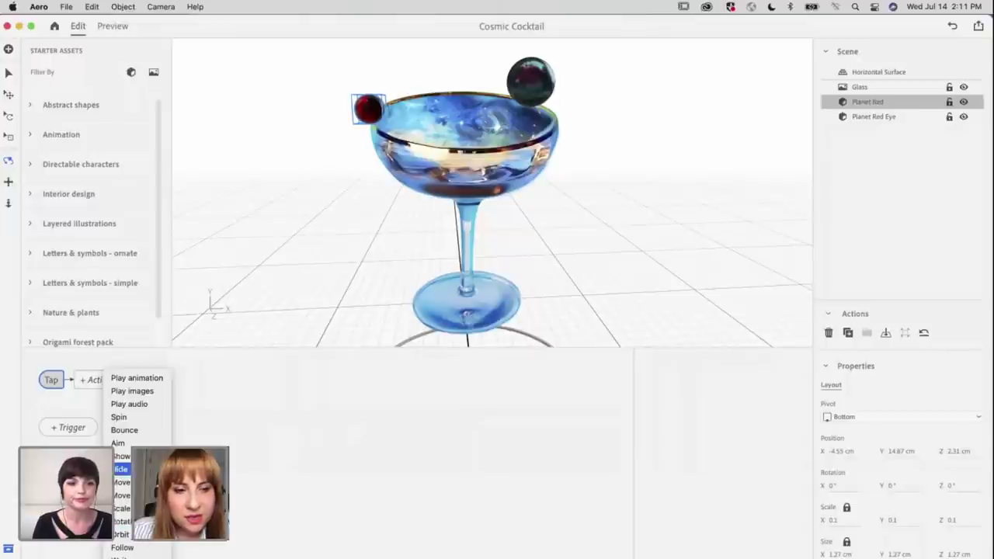
{"action": "left_click", "coordinate": [159, 417]}
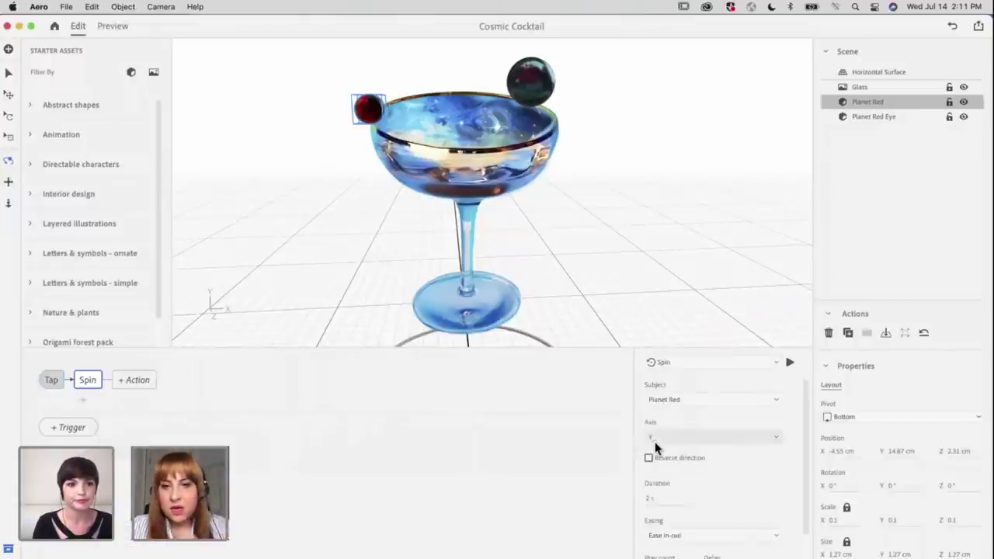
Set Planet Red's Spin axis to X and turn on infinite play
{"action": "left_click", "coordinate": [663, 437]}
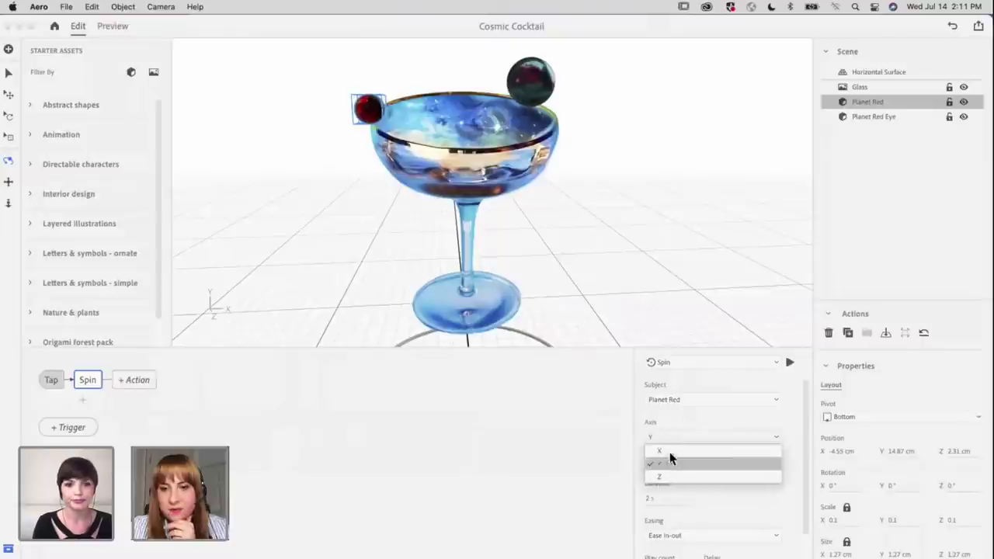
{"action": "left_click", "coordinate": [671, 451]}
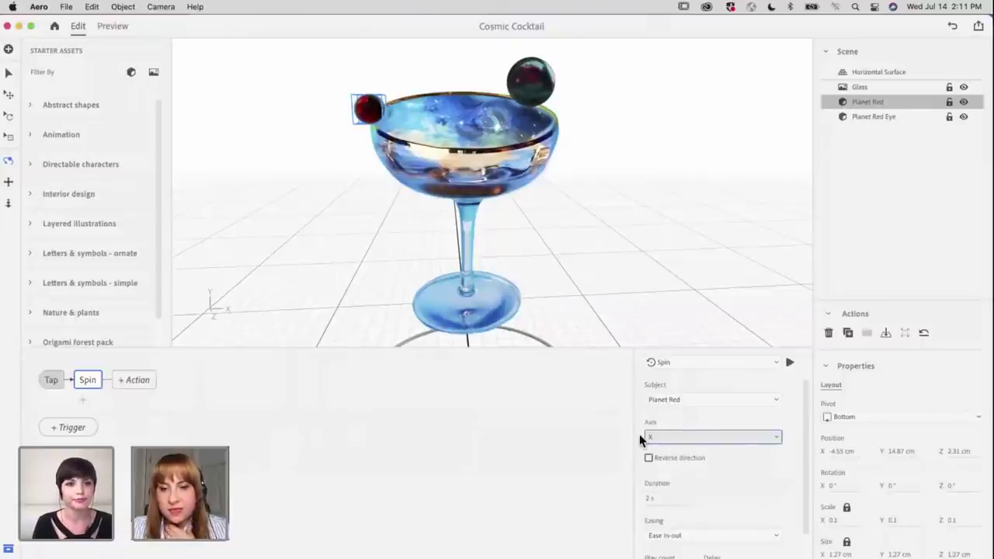
{"action": "scroll", "coordinate": [639, 434], "scroll_direction": "down", "scroll_amount": 2}
{"action": "left_click", "coordinate": [648, 536]}
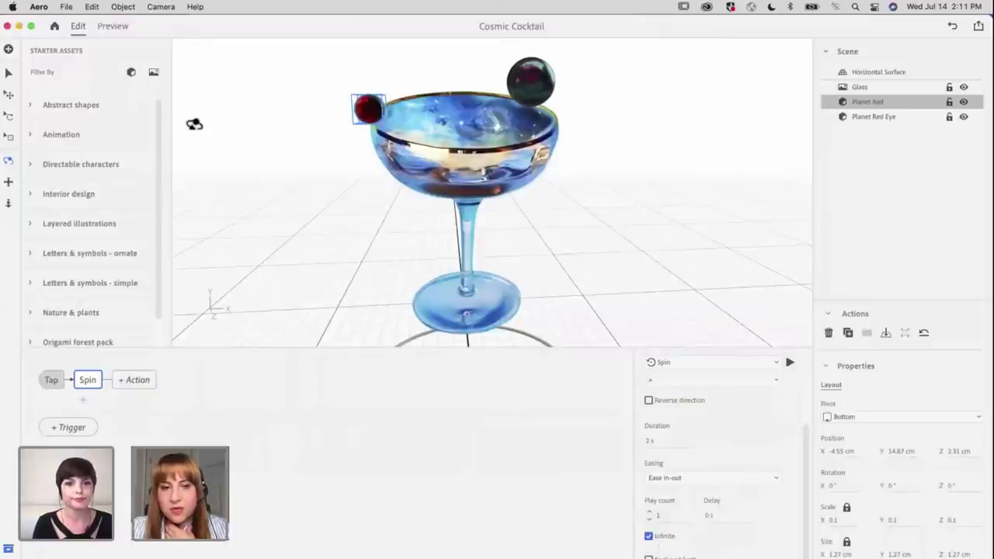
Preview Planet Red's spin and set its Spin axis to Y
{"action": "left_click", "coordinate": [117, 29]}
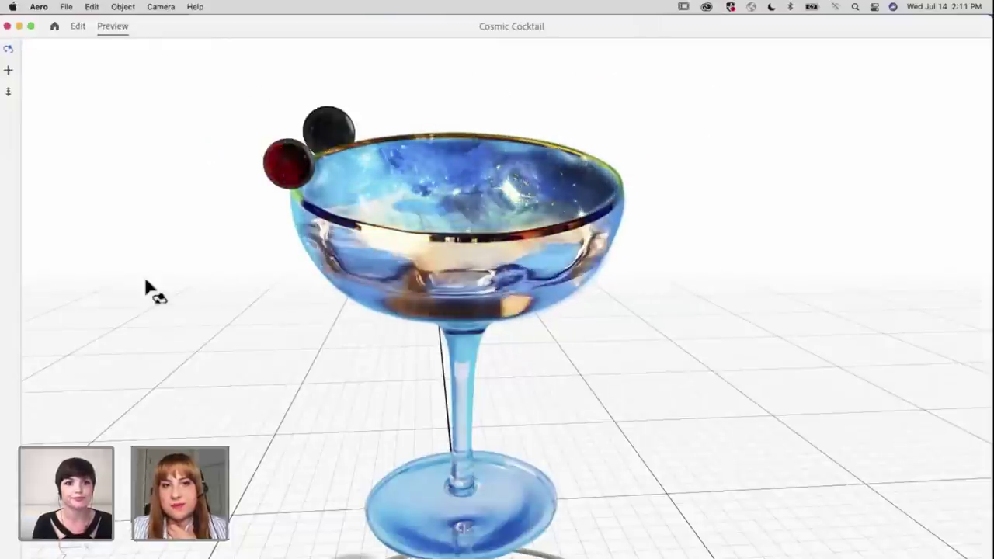
{"action": "left_click", "coordinate": [77, 26]}
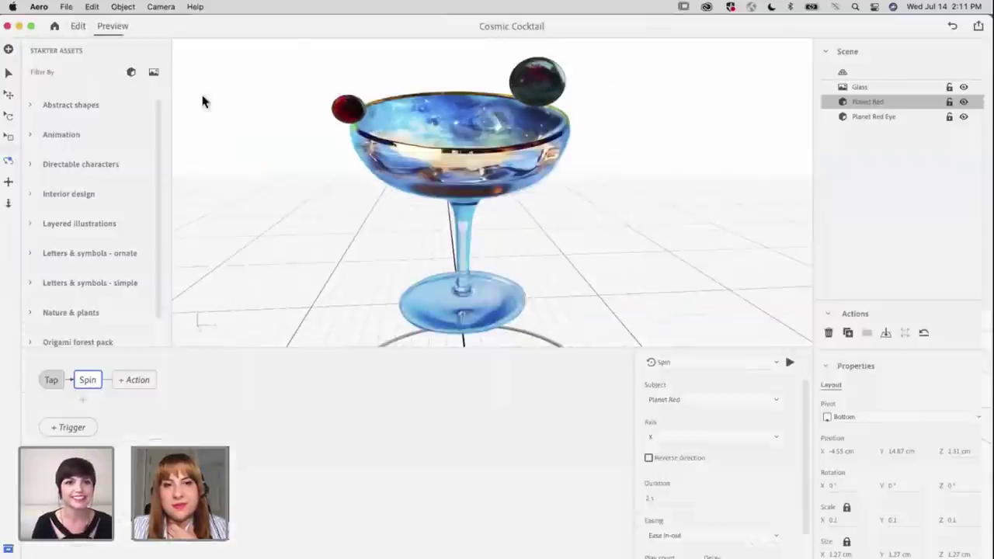
{"action": "left_click", "coordinate": [720, 438]}
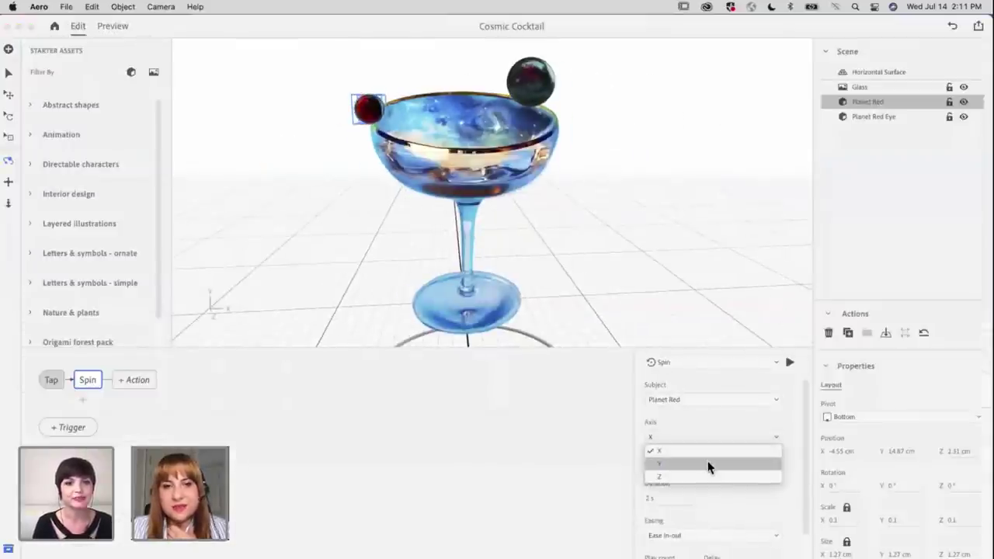
{"action": "left_click", "coordinate": [706, 464]}
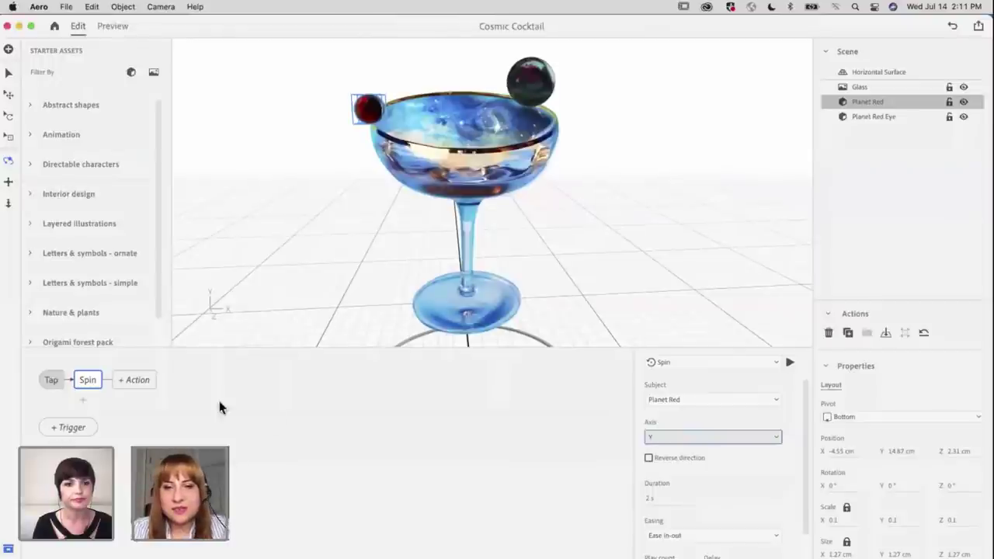
Add a Bounce action alongside Planet Red's Spin with a Y offset of 2 cm
{"action": "left_click", "coordinate": [85, 399]}
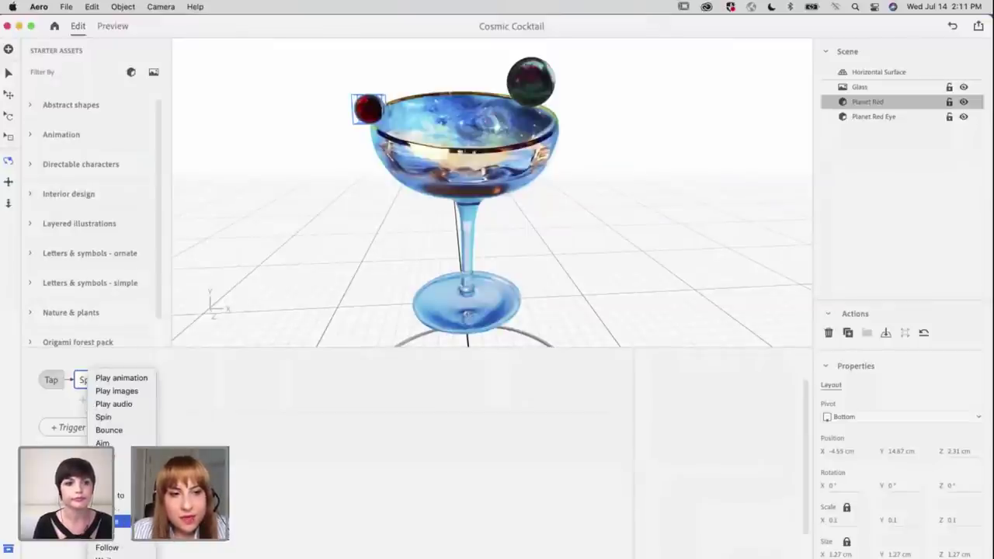
{"action": "left_click", "coordinate": [109, 430]}
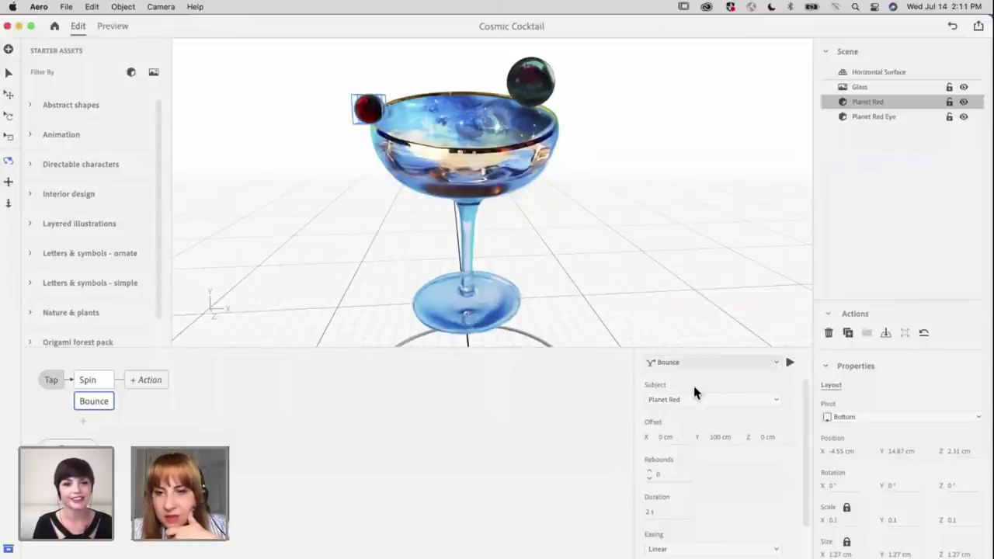
{"action": "scroll", "coordinate": [729, 452], "scroll_direction": "down", "scroll_amount": 2}
{"action": "scroll", "coordinate": [729, 452], "scroll_direction": "up", "scroll_amount": 2}
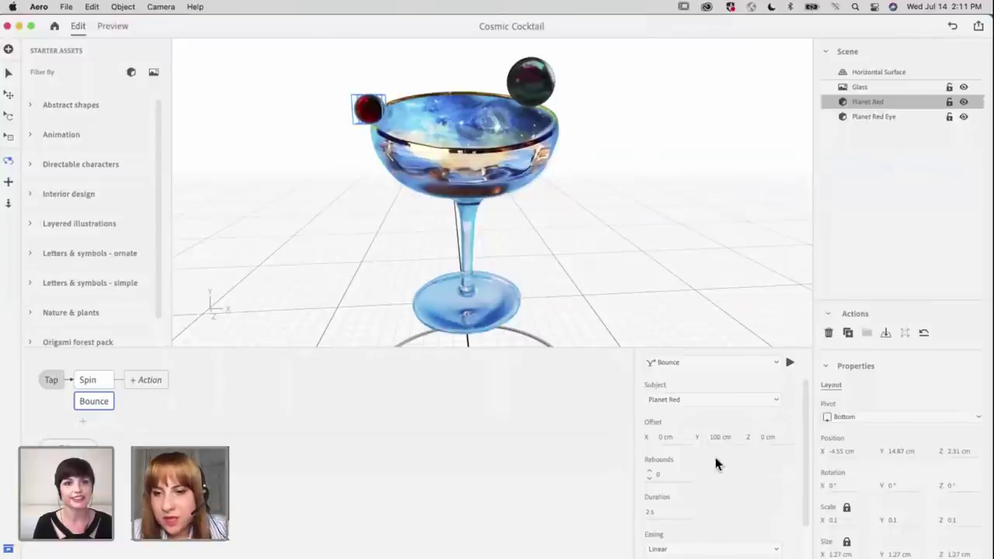
{"action": "left_click", "coordinate": [714, 440]}
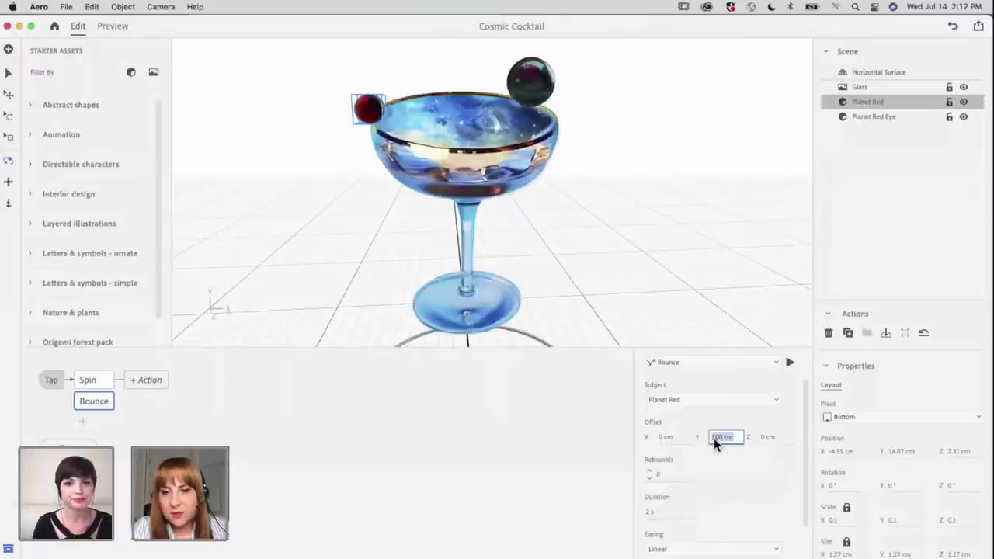
{"action": "type", "text": "2"}
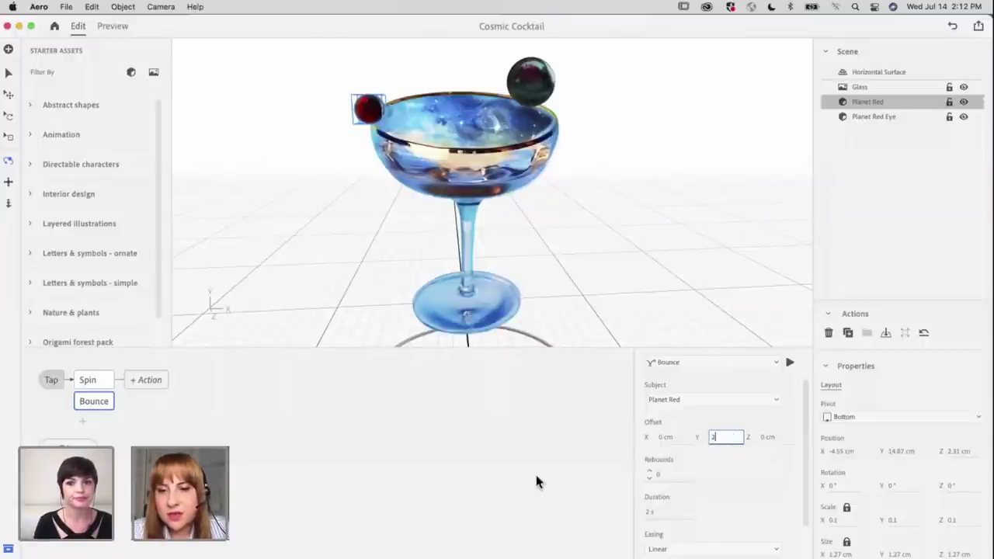
{"action": "key", "text": "Return"}
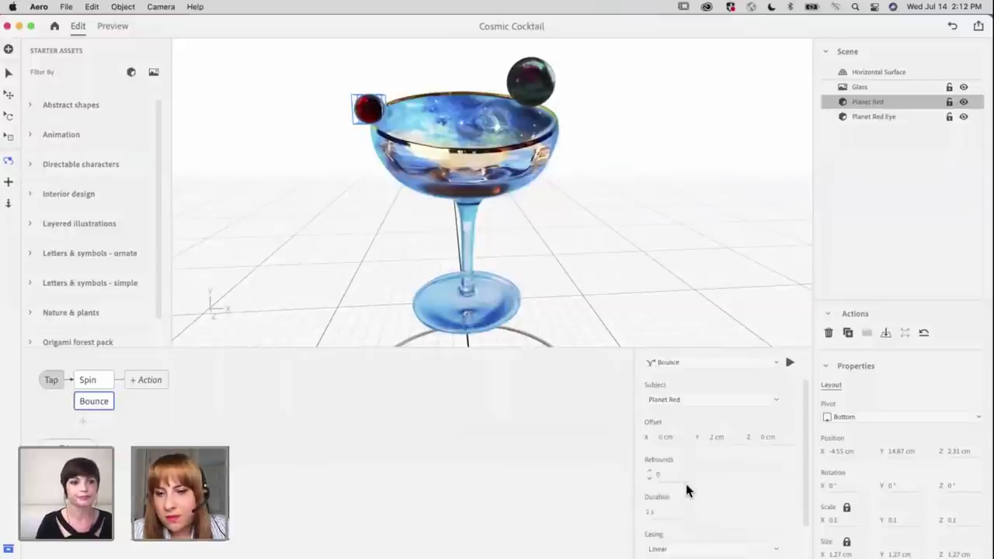
Set Planet Red's Bounce to infinite play and preview it by tapping the planet
{"action": "scroll", "coordinate": [684, 481], "scroll_direction": "down", "scroll_amount": 2}
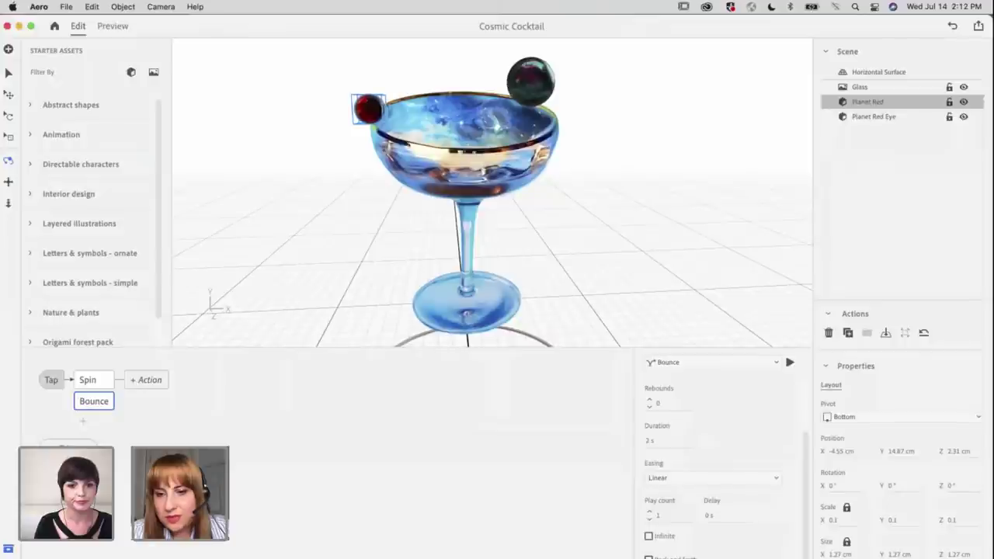
{"action": "left_click", "coordinate": [113, 26]}
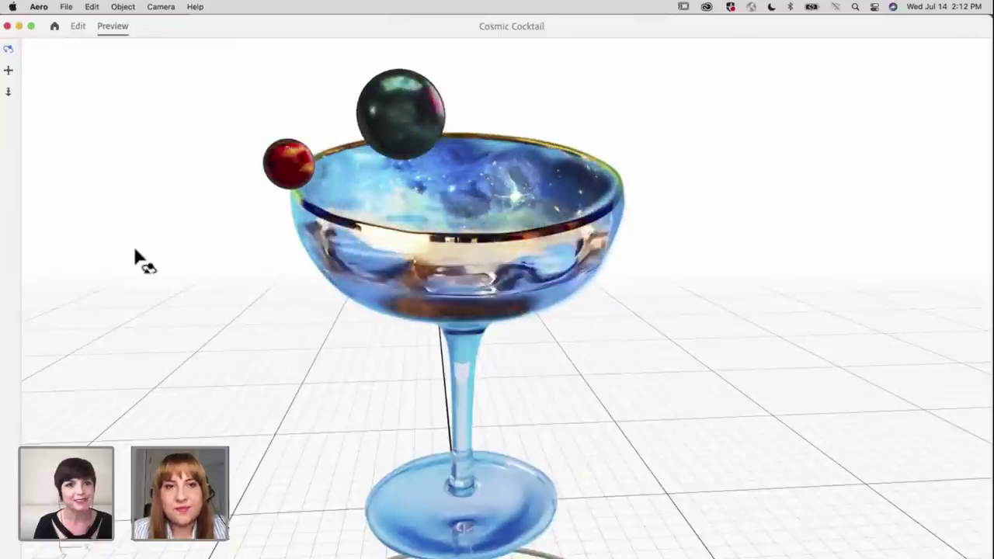
{"action": "left_click", "coordinate": [77, 26]}
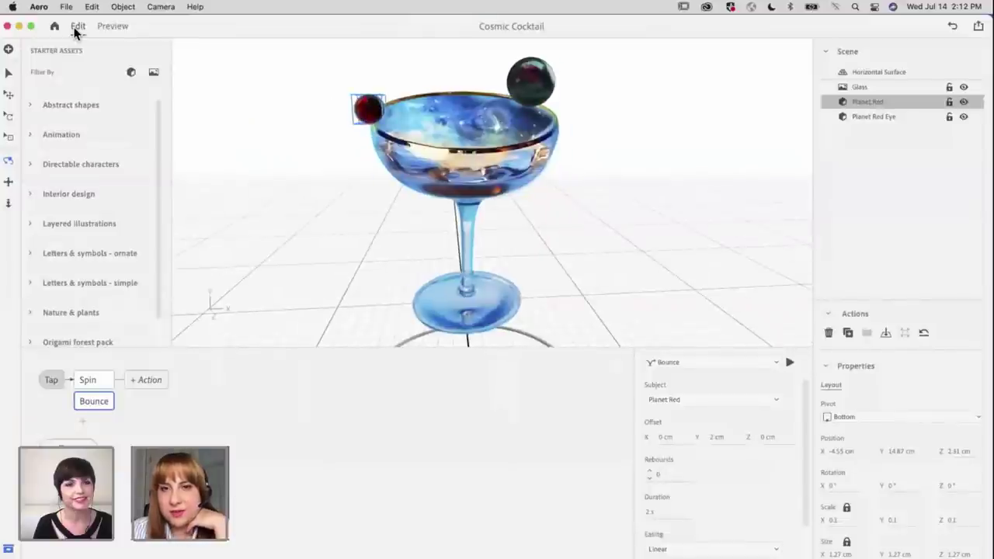
{"action": "scroll", "coordinate": [662, 537], "scroll_direction": "down", "scroll_amount": 2}
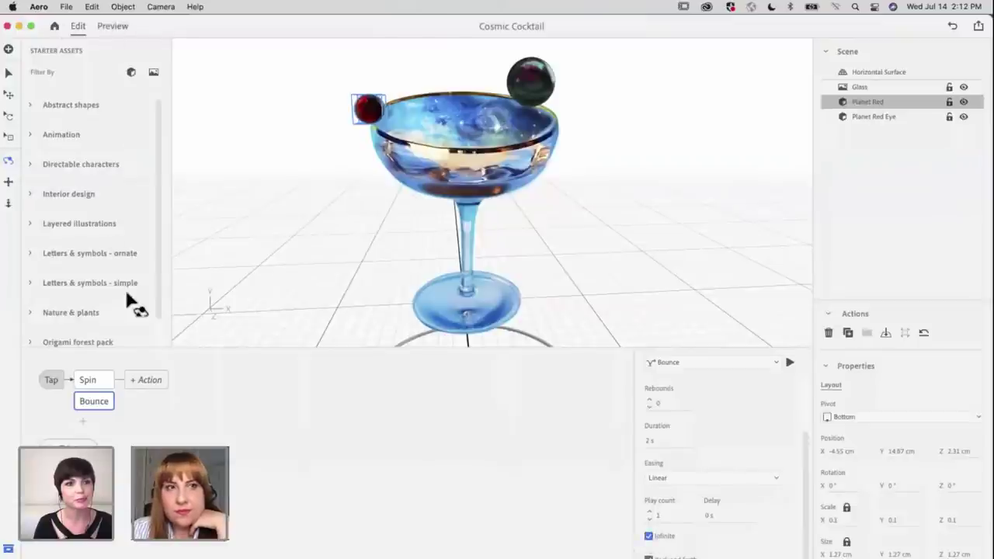
{"action": "key", "text": "super+p"}
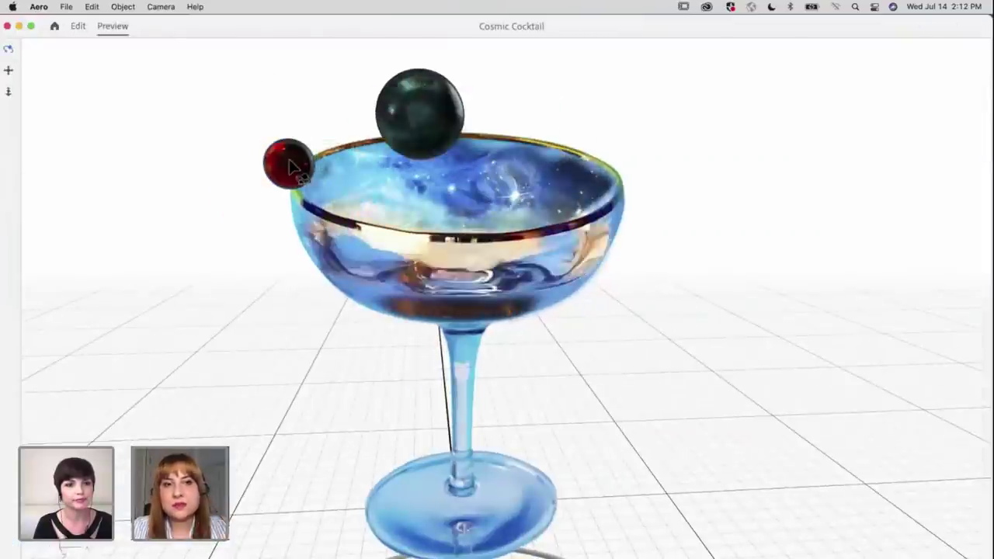
{"action": "left_click", "coordinate": [291, 166]}
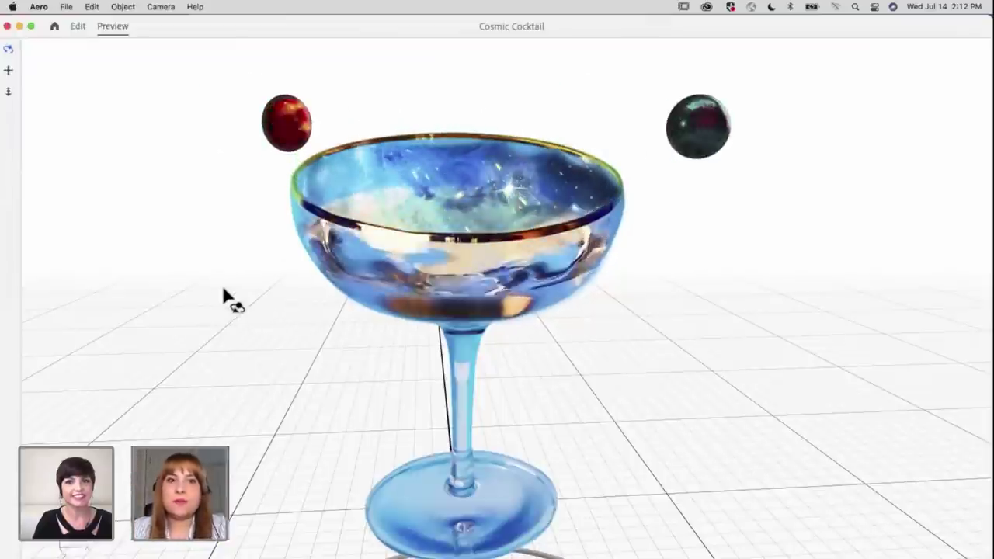
{"action": "left_click", "coordinate": [78, 26]}
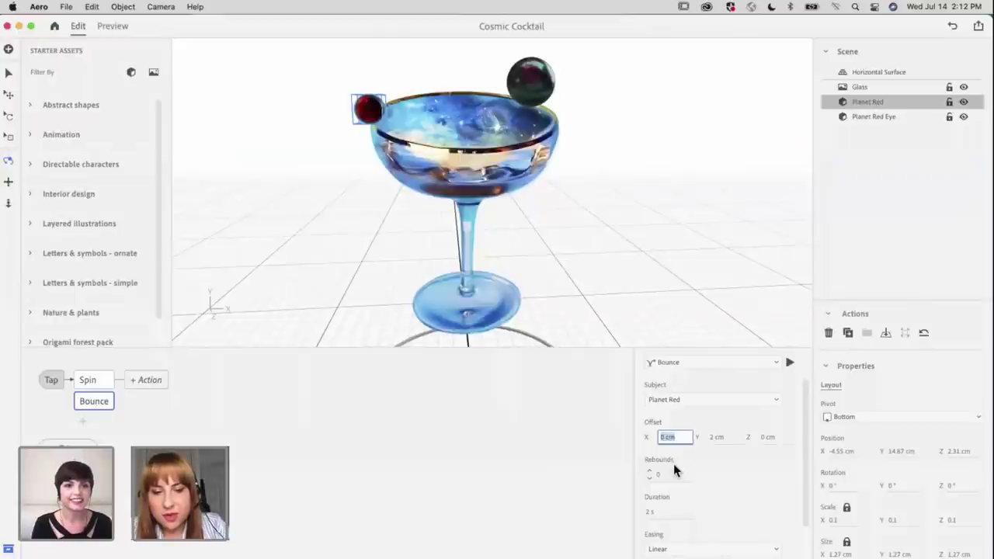
Preview the scene again and examine the planets' motion around the glass from another angle
{"action": "left_click", "coordinate": [505, 465]}
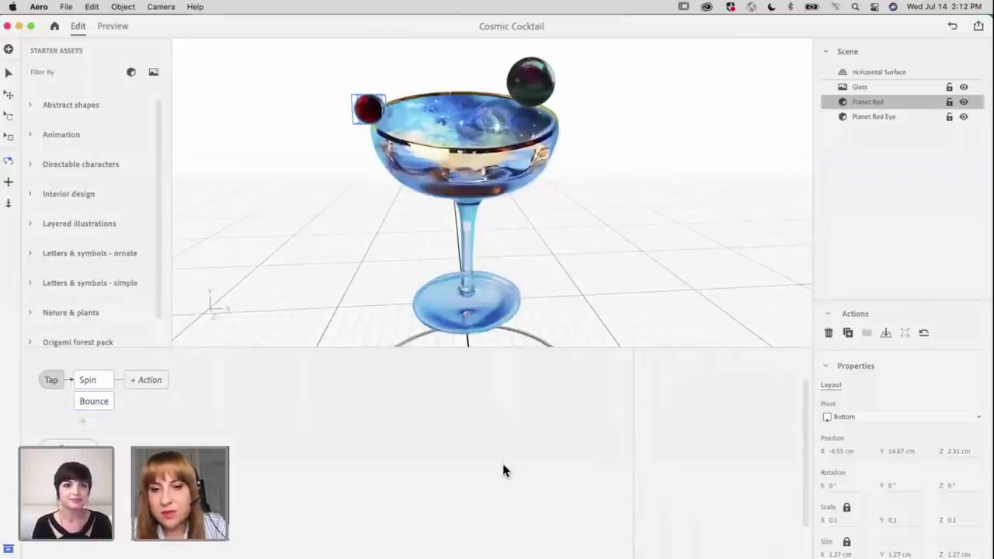
{"action": "left_click", "coordinate": [120, 26]}
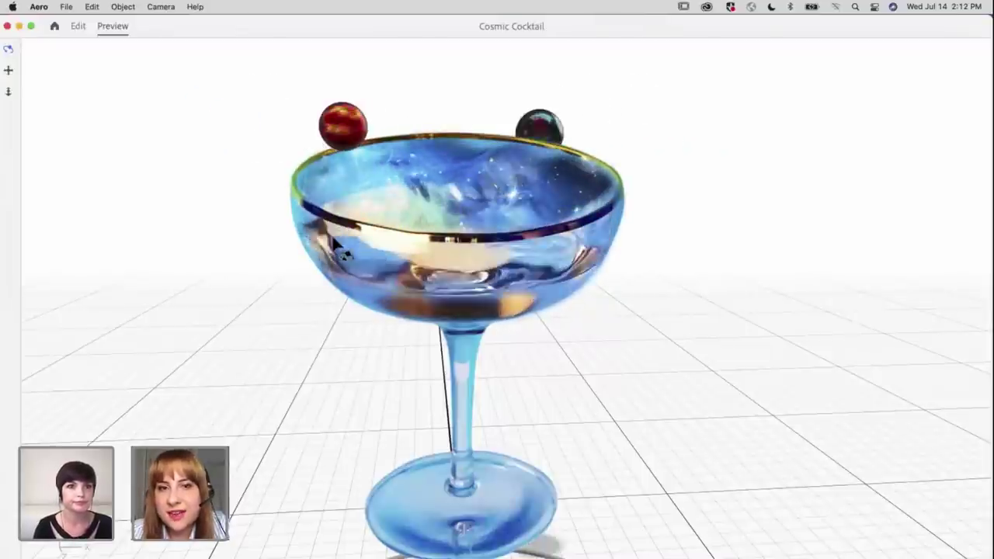
{"action": "left_click_drag", "start_coordinate": [301, 216], "coordinate": [455, 255]}
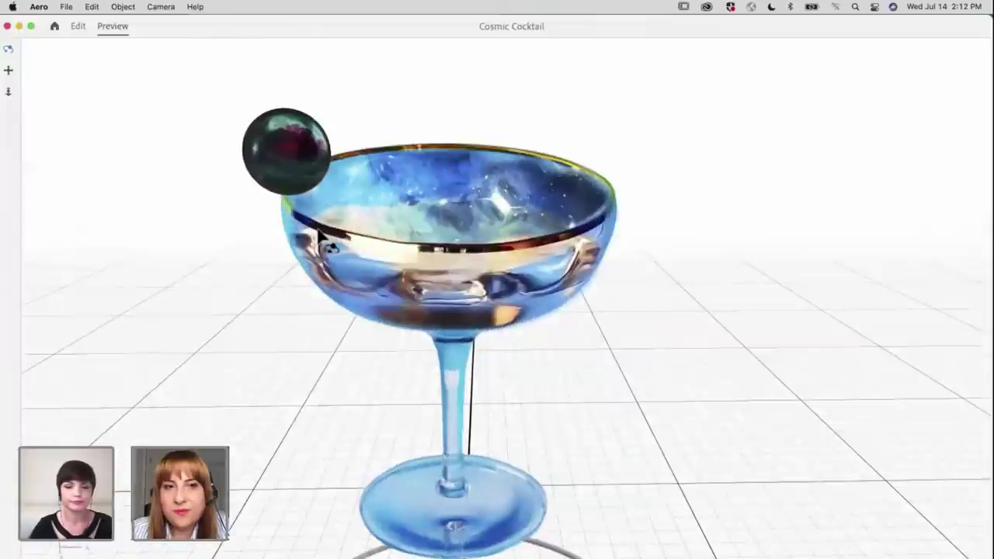
{"action": "left_click", "coordinate": [80, 26]}
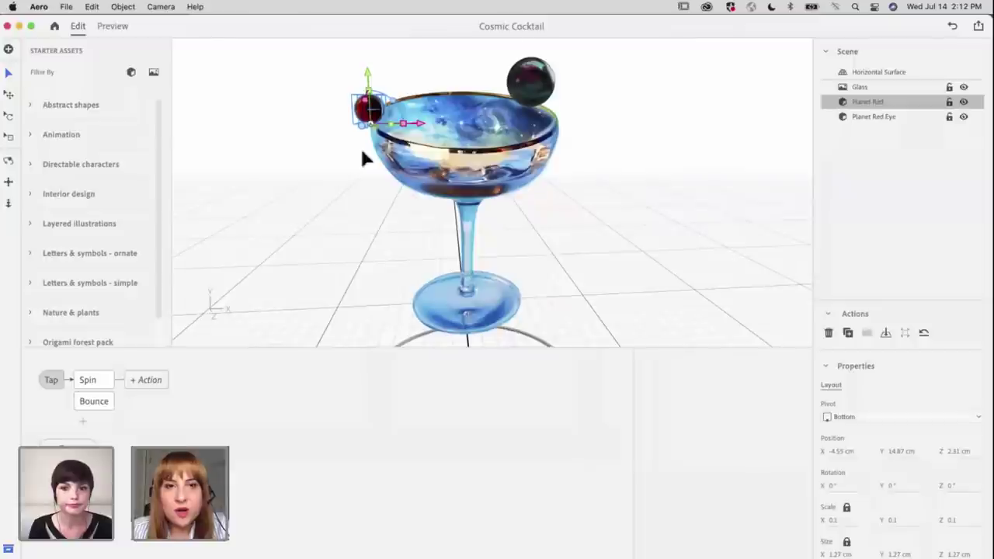
Move Planet Red along the Z axis to about Z 1.34 cm, beside the glass rim
{"action": "scroll", "coordinate": [396, 186], "scroll_direction": "up", "scroll_amount": 5}
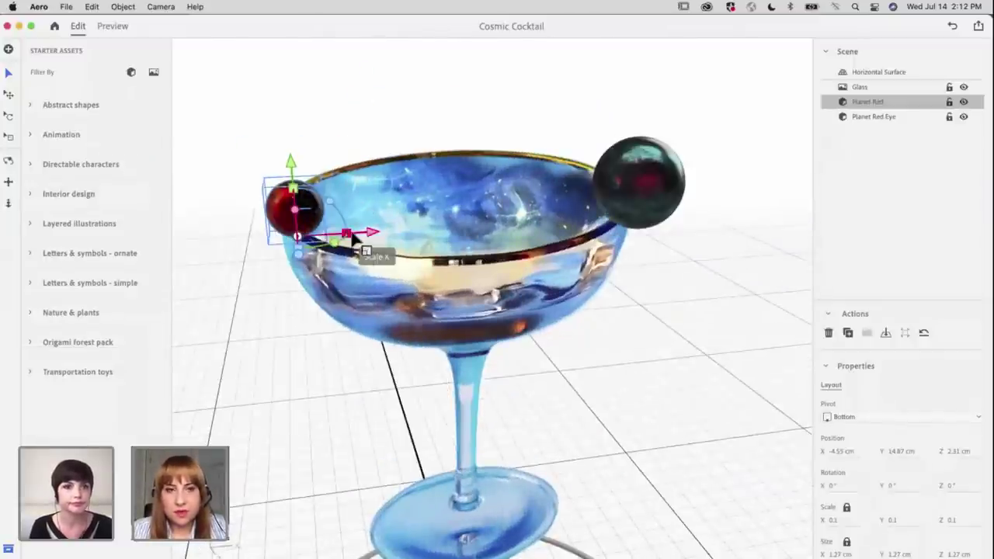
{"action": "left_click_drag", "start_coordinate": [299, 246], "coordinate": [304, 250]}
{"action": "left_click_drag", "start_coordinate": [439, 299], "coordinate": [455, 295]}
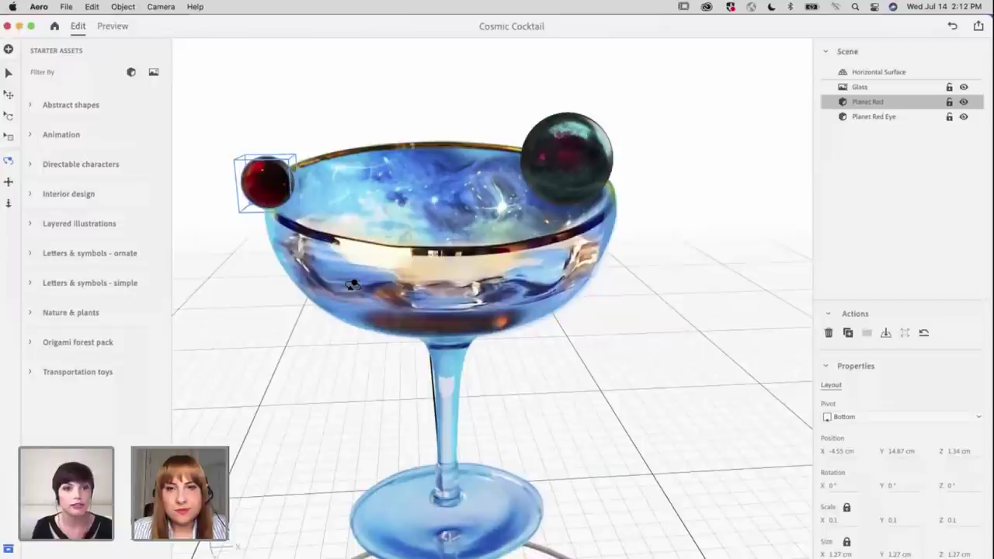
Move Planet Red Eye to about X 2.09, Y 15.62, Z 5.21 cm and preview its orbit around the glass
{"action": "left_click", "coordinate": [559, 168]}
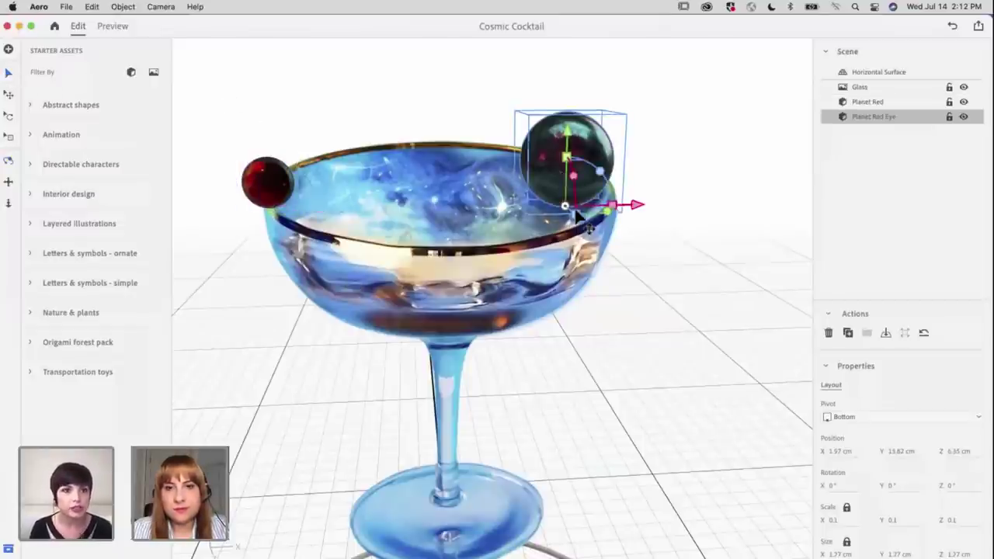
{"action": "left_click_drag", "start_coordinate": [575, 213], "coordinate": [575, 201]}
{"action": "left_click_drag", "start_coordinate": [638, 201], "coordinate": [630, 232]}
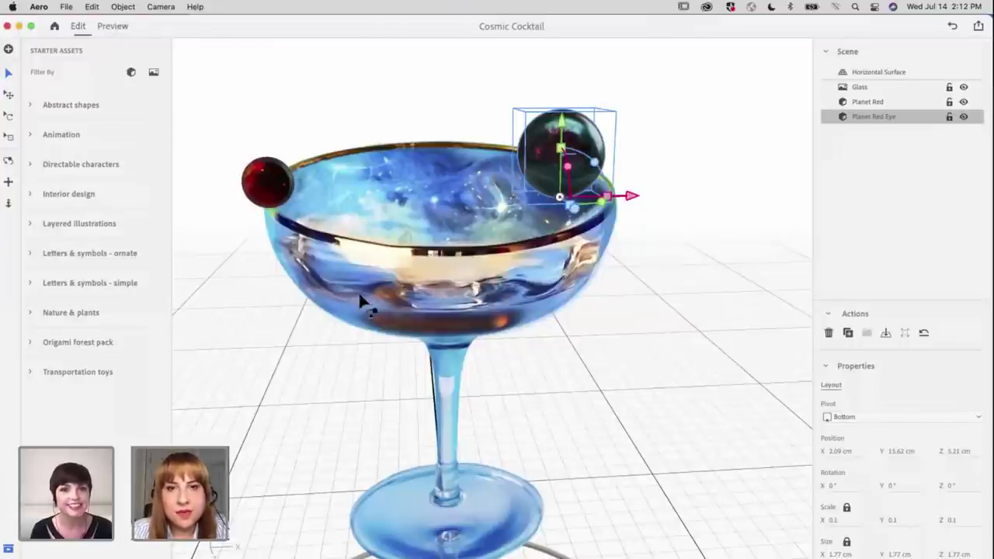
{"action": "key", "text": "super+p"}
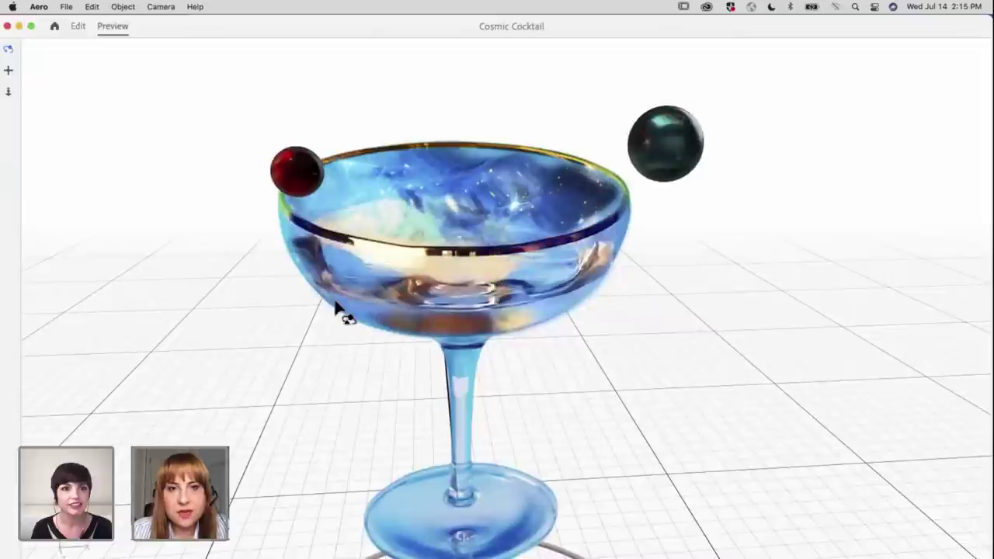
{"action": "left_click_drag", "start_coordinate": [336, 305], "coordinate": [271, 263]}
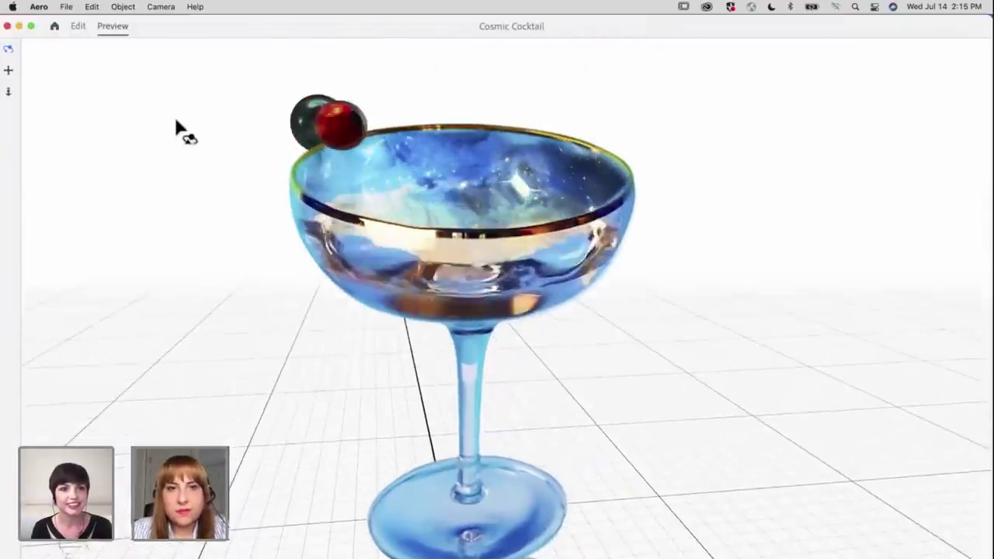
{"action": "left_click", "coordinate": [78, 26]}
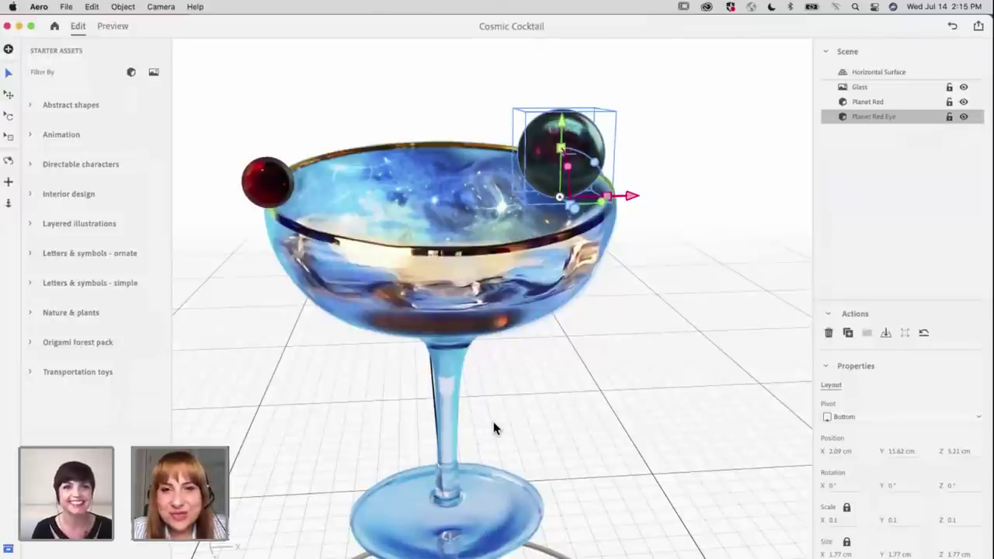
Import the Planet Galaxy.glb model into the scene
{"action": "key", "text": "super+i"}
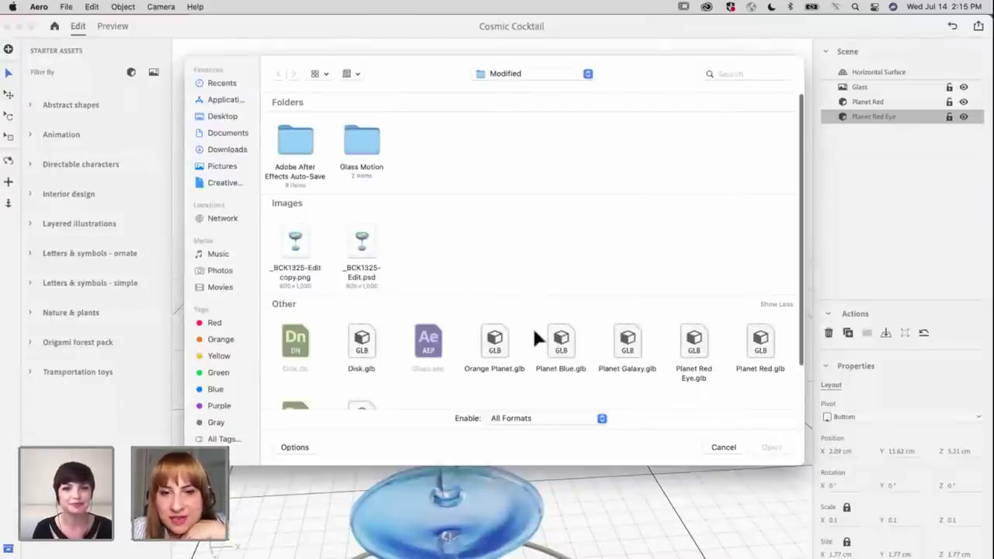
{"action": "left_click", "coordinate": [627, 345]}
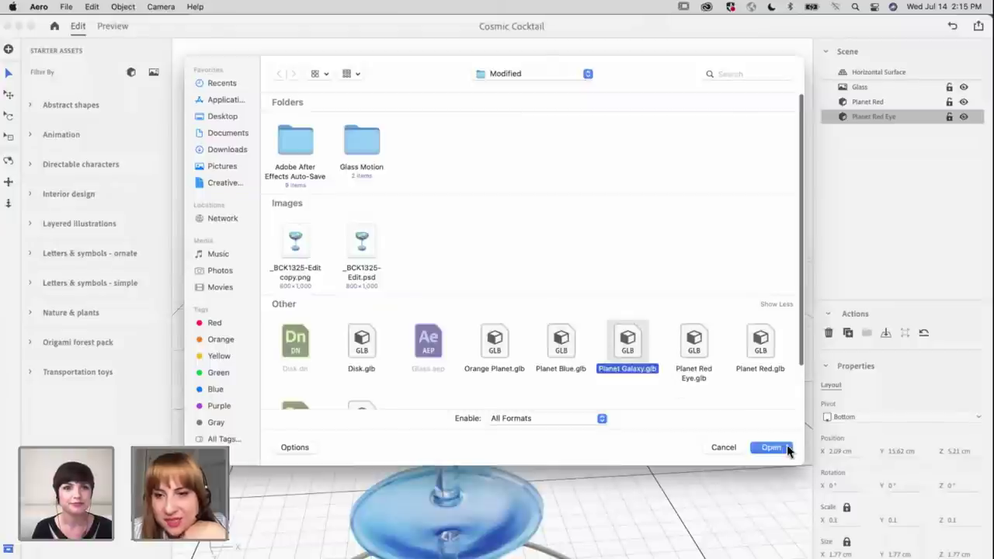
{"action": "key", "text": "Return"}
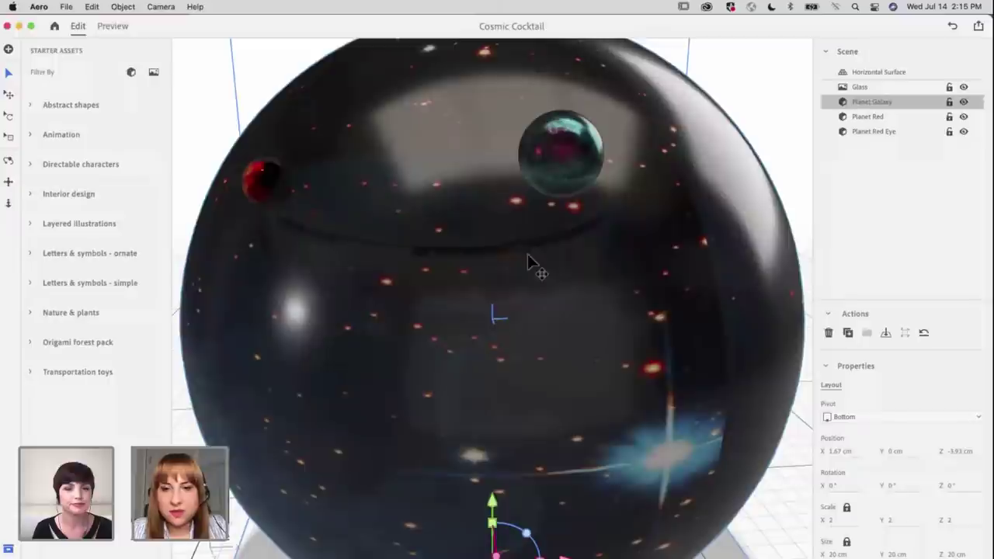
Scale Planet Galaxy down to 0.4 and raise it to about Y 14.15 cm, at the glass bowl
{"action": "scroll", "coordinate": [527, 254], "scroll_direction": "down", "scroll_amount": 10}
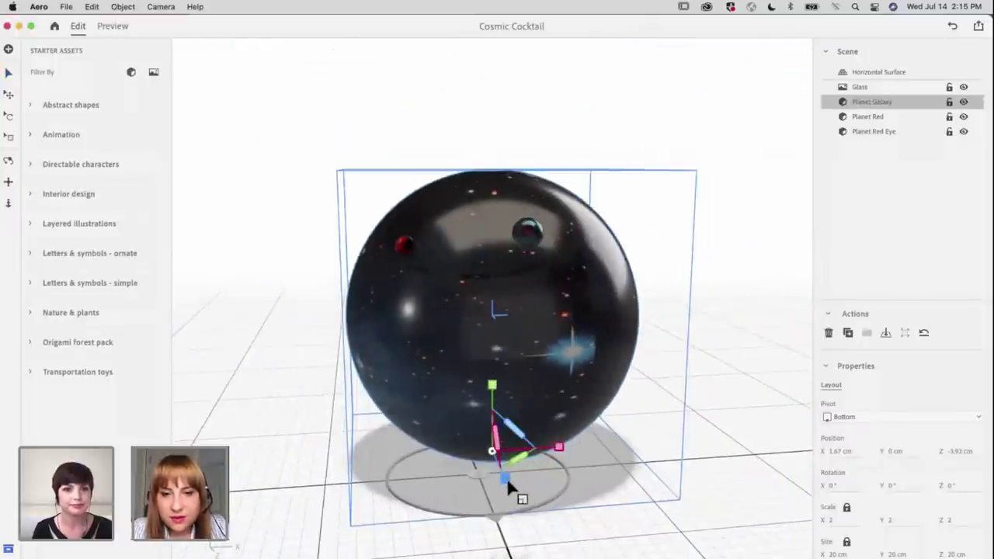
{"action": "left_click_drag", "start_coordinate": [497, 458], "coordinate": [503, 468]}
{"action": "left_click_drag", "start_coordinate": [500, 392], "coordinate": [486, 165]}
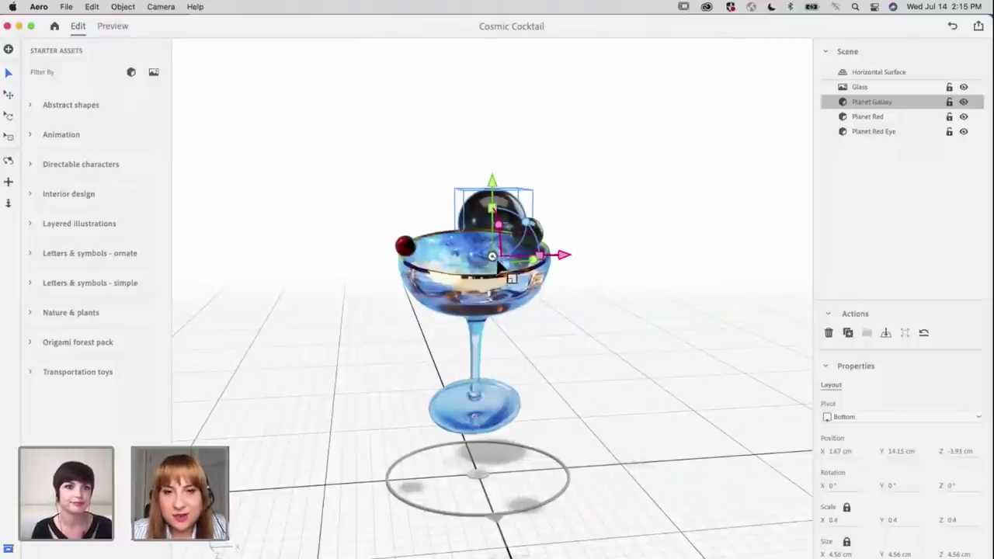
Raise Planet Galaxy to about Y 15.88 cm above the glass rim and scale it down to 0.3
{"action": "key", "text": "o"}
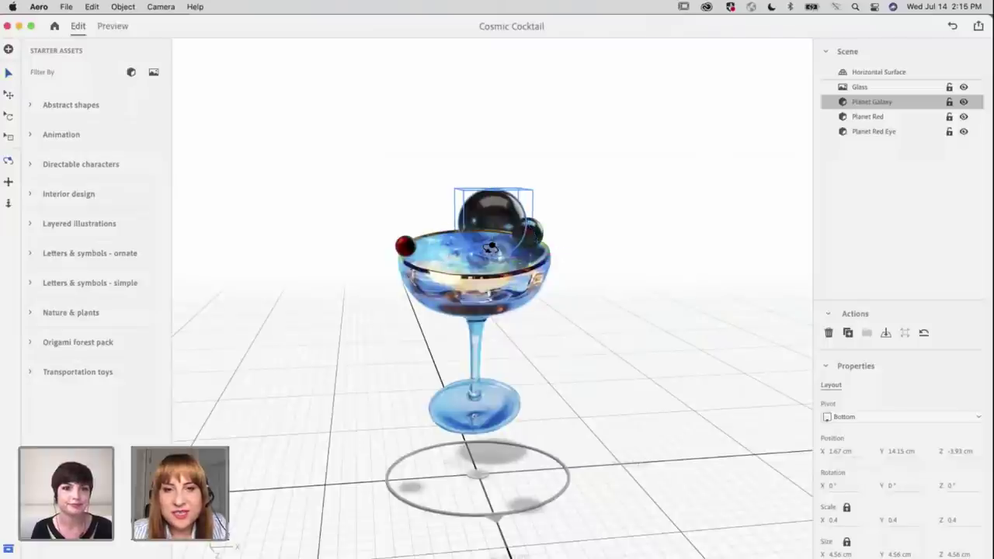
{"action": "left_click_drag", "start_coordinate": [466, 236], "coordinate": [473, 262]}
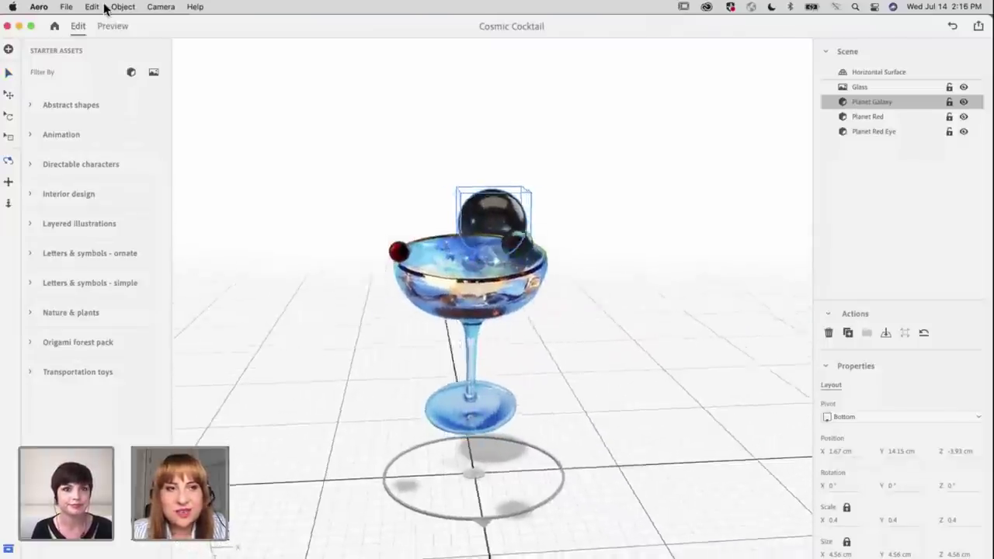
{"action": "left_click", "coordinate": [8, 72]}
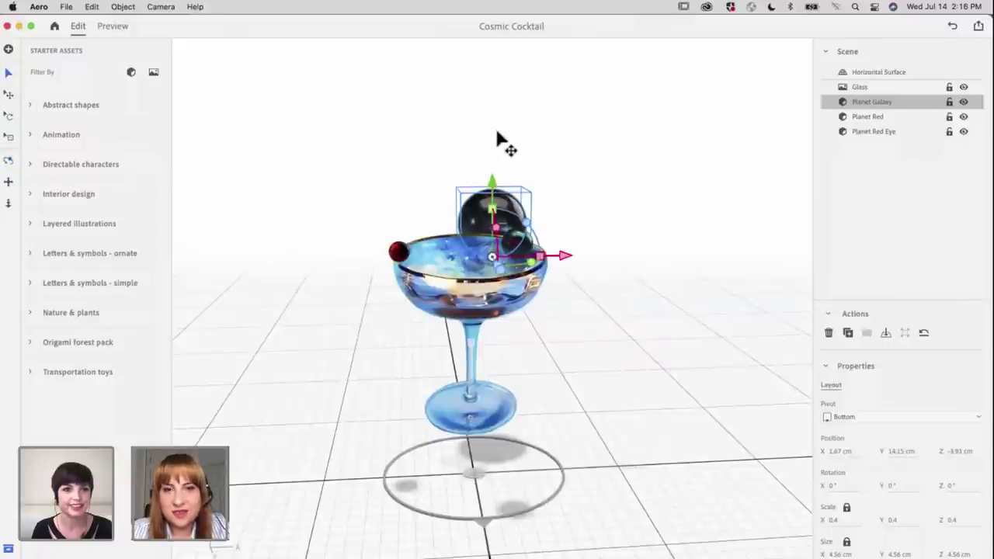
{"action": "left_click_drag", "start_coordinate": [491, 181], "coordinate": [493, 155]}
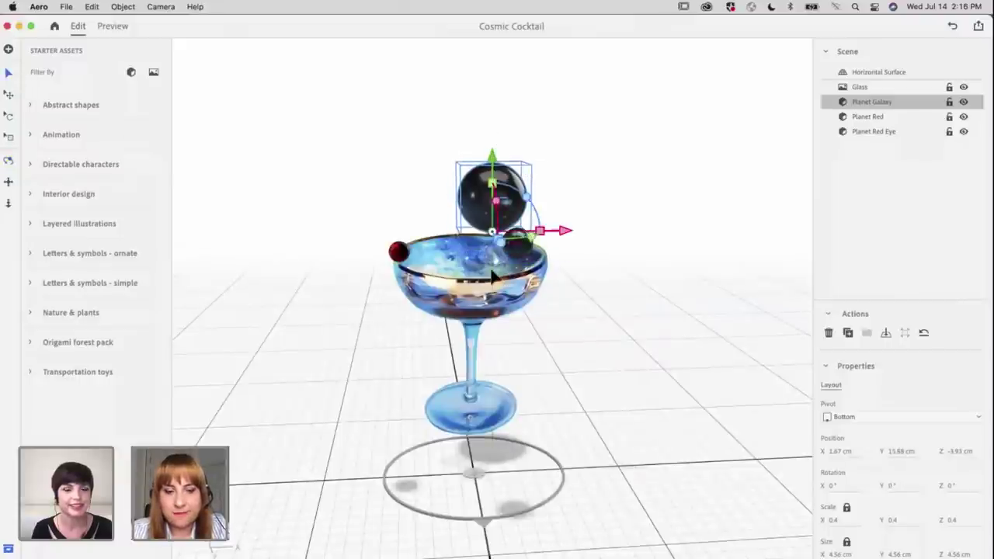
{"action": "key", "text": "alt"}
{"action": "left_click_drag", "start_coordinate": [552, 280], "coordinate": [490, 215]}
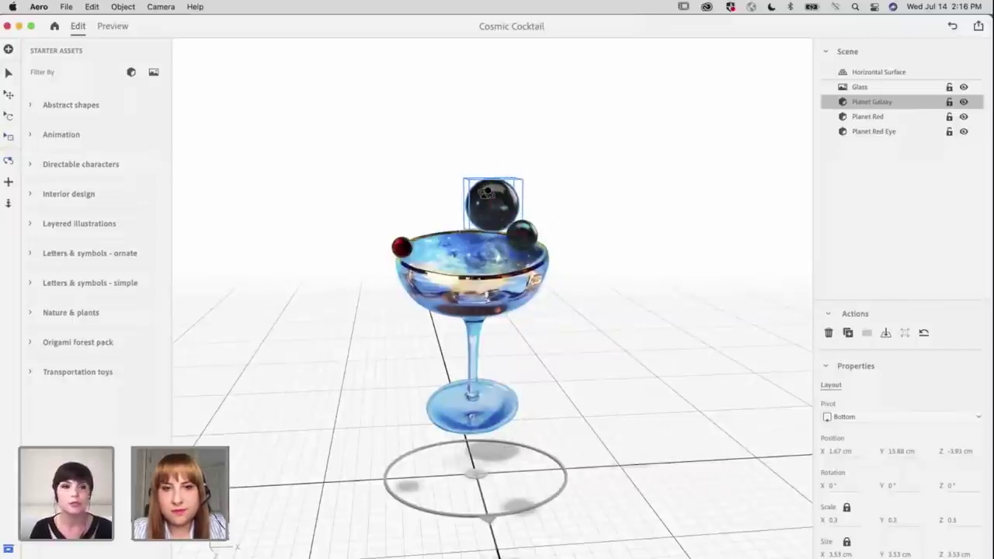
Rotate Planet Galaxy to about X 164°, Y 344.4°, Z 180°, move it to about Y 16.96, Z -4.24 cm, and preview the scene
{"action": "left_click_drag", "start_coordinate": [536, 233], "coordinate": [531, 211]}
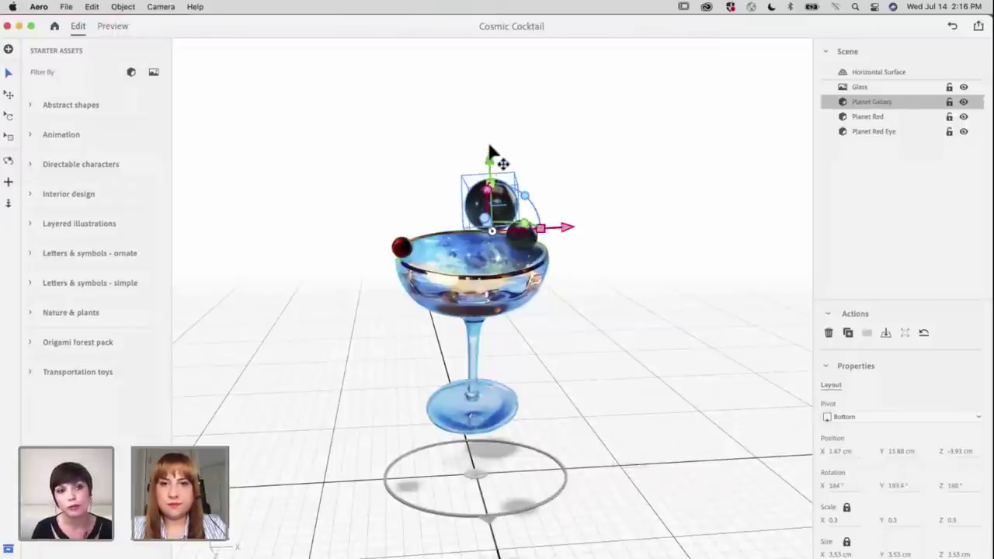
{"action": "left_click_drag", "start_coordinate": [491, 152], "coordinate": [366, 203]}
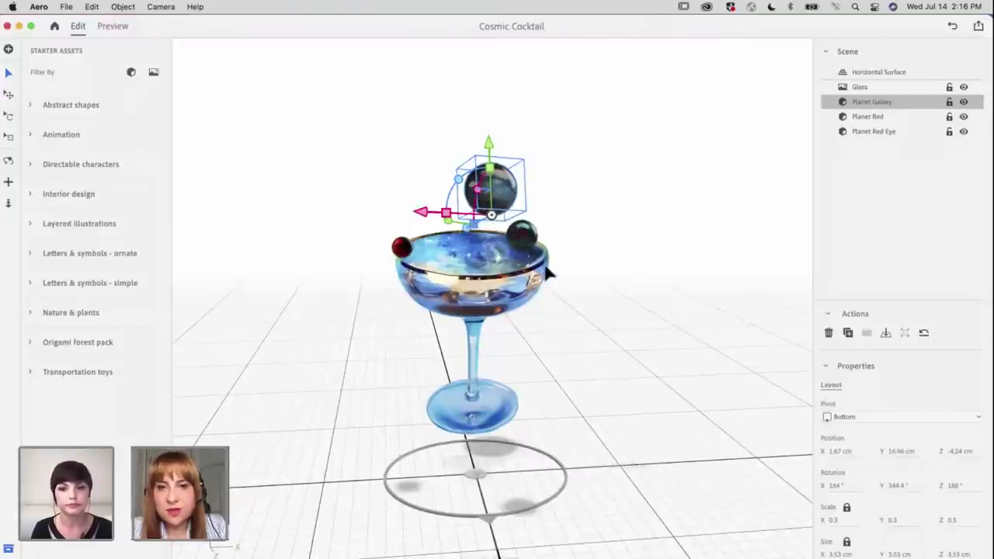
{"action": "left_click", "coordinate": [110, 26]}
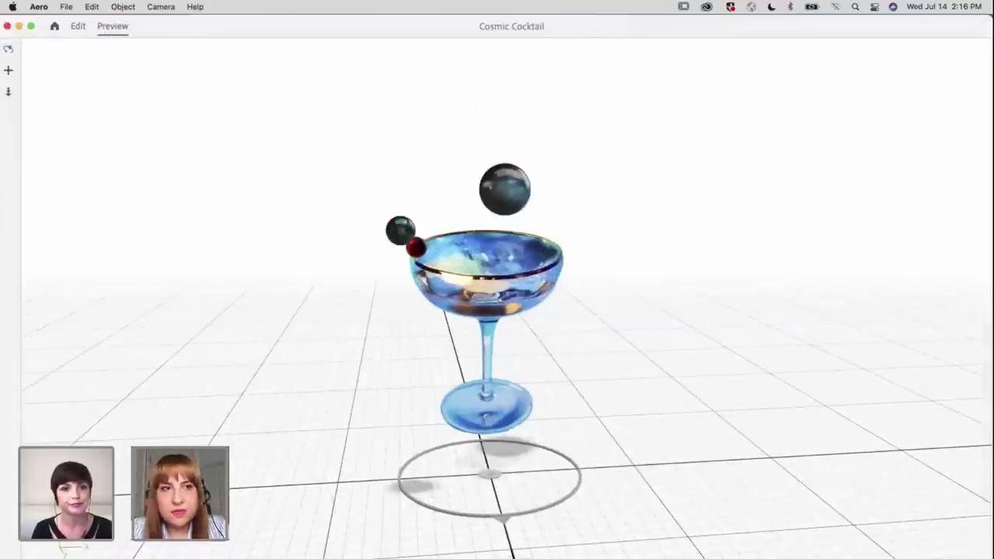
{"action": "left_click", "coordinate": [76, 26]}
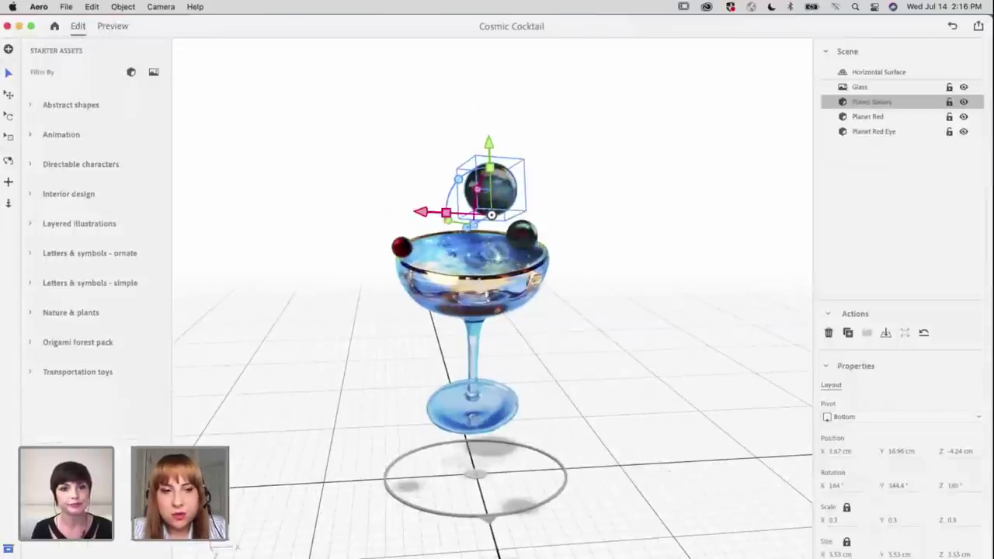
Give Planet Galaxy a Start trigger with a Spin action set to infinite play
{"action": "left_click", "coordinate": [9, 548]}
{"action": "left_click", "coordinate": [75, 382]}
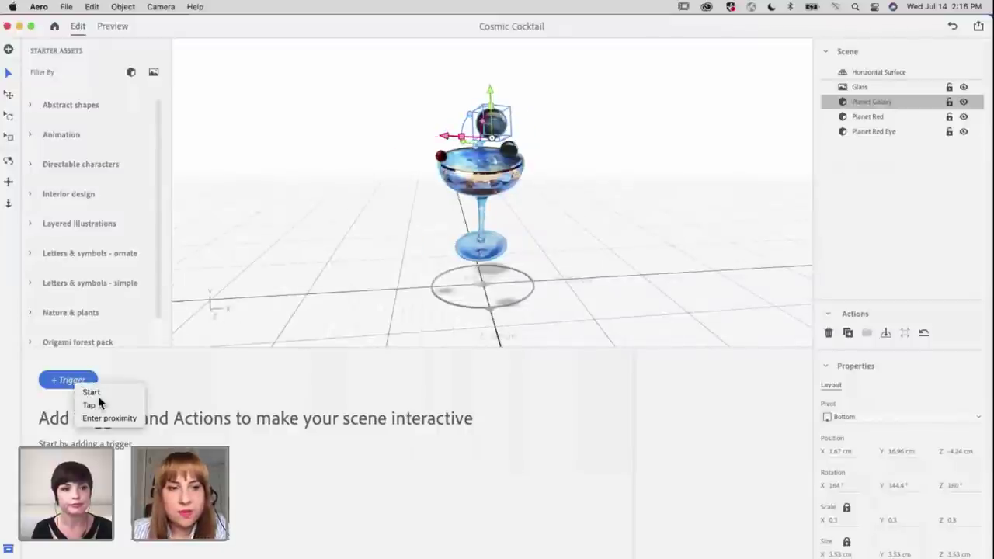
{"action": "left_click", "coordinate": [103, 392]}
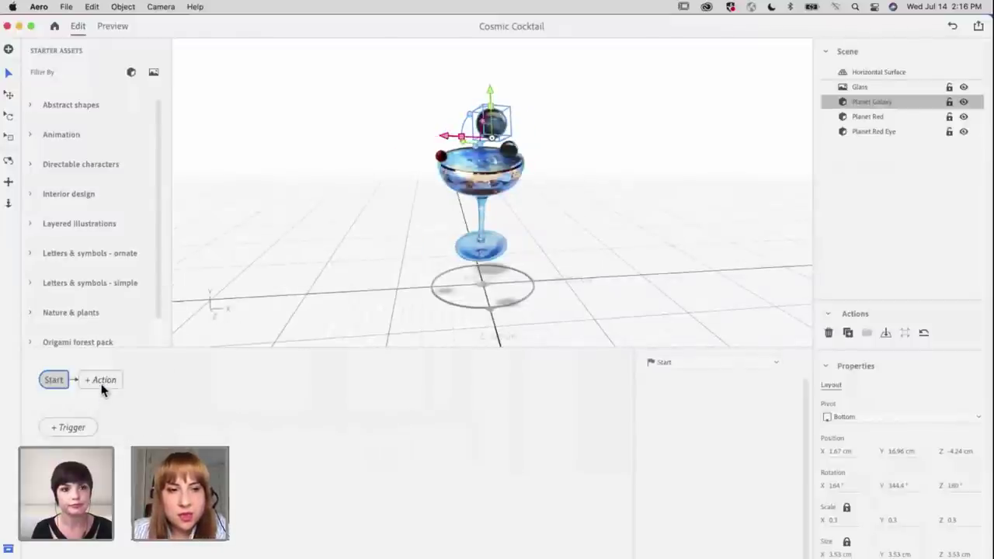
{"action": "left_click", "coordinate": [102, 388]}
{"action": "left_click", "coordinate": [118, 413]}
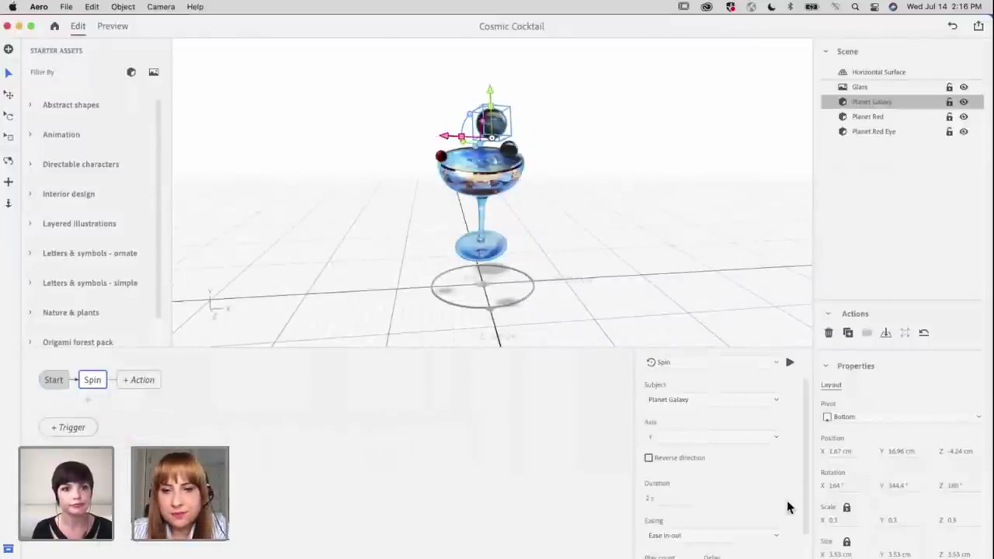
{"action": "scroll", "coordinate": [789, 507], "scroll_direction": "down", "scroll_amount": 3}
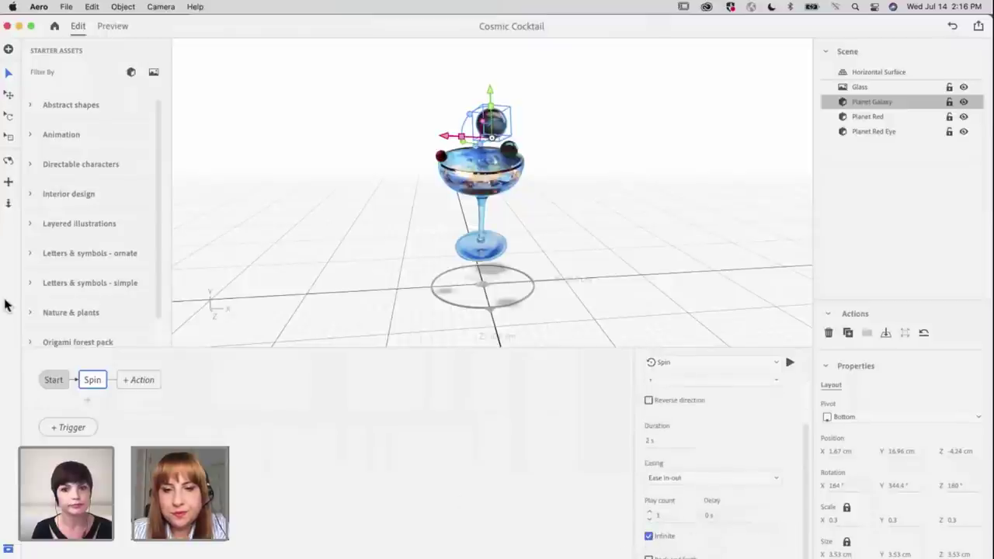
Add an Orbit action alongside Planet Galaxy's Spin and create a new pin as the orbit center
{"action": "left_click", "coordinate": [84, 403]}
{"action": "left_click", "coordinate": [125, 534]}
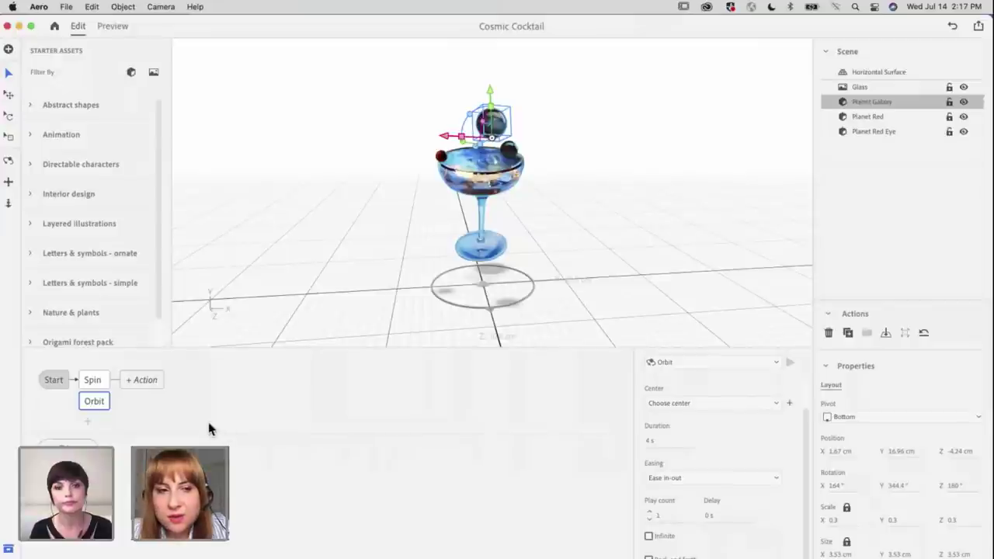
{"action": "left_click", "coordinate": [777, 404]}
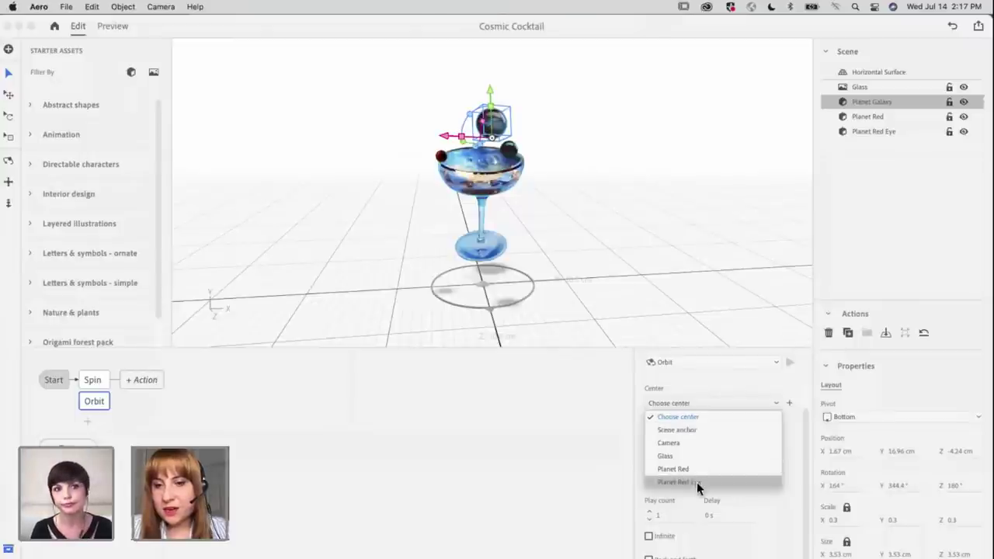
{"action": "left_click", "coordinate": [789, 401]}
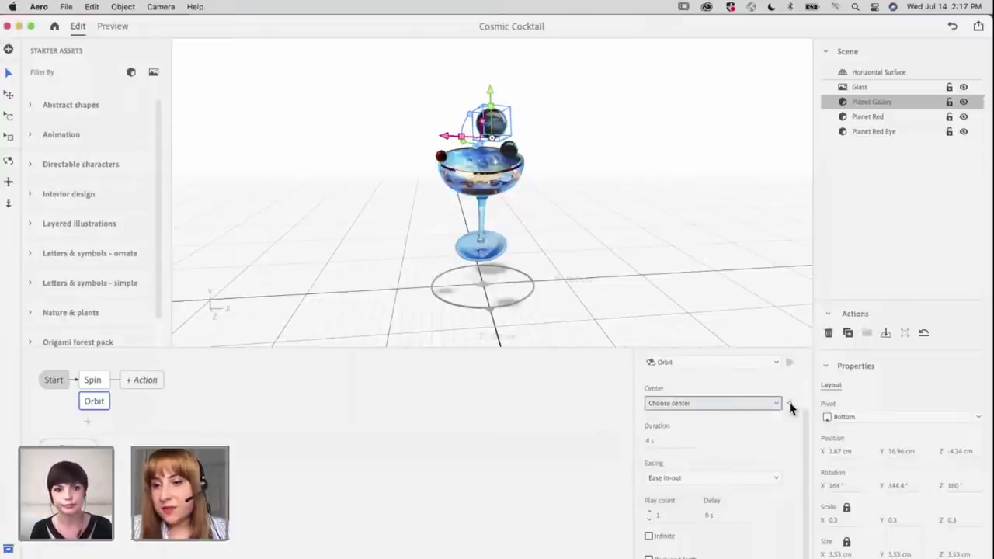
{"action": "left_click", "coordinate": [789, 402]}
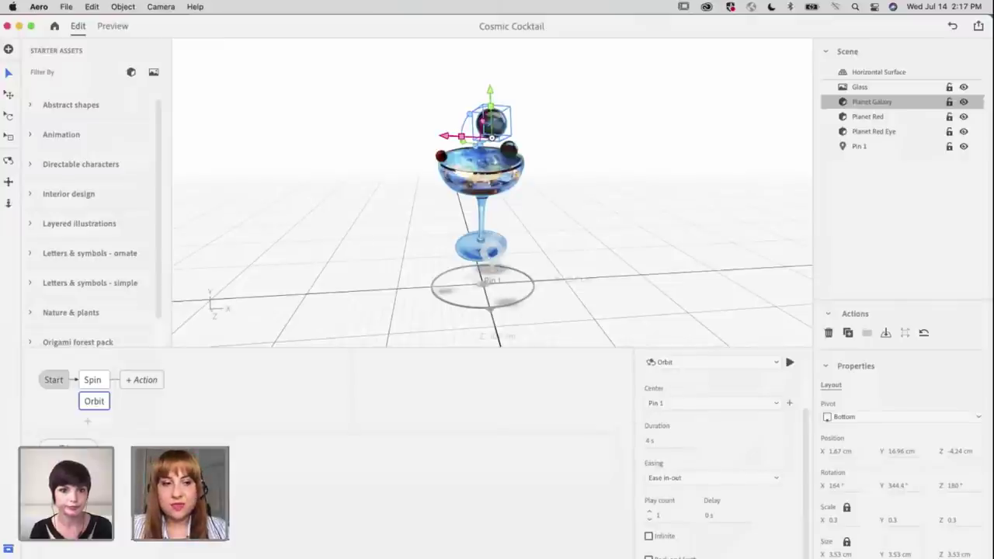
Move the orbit pin out beside the glass to about X -7.51 cm and raise it to about Y 12.87 cm
{"action": "left_click", "coordinate": [489, 343]}
{"action": "scroll", "coordinate": [484, 339], "scroll_direction": "up", "scroll_amount": 5}
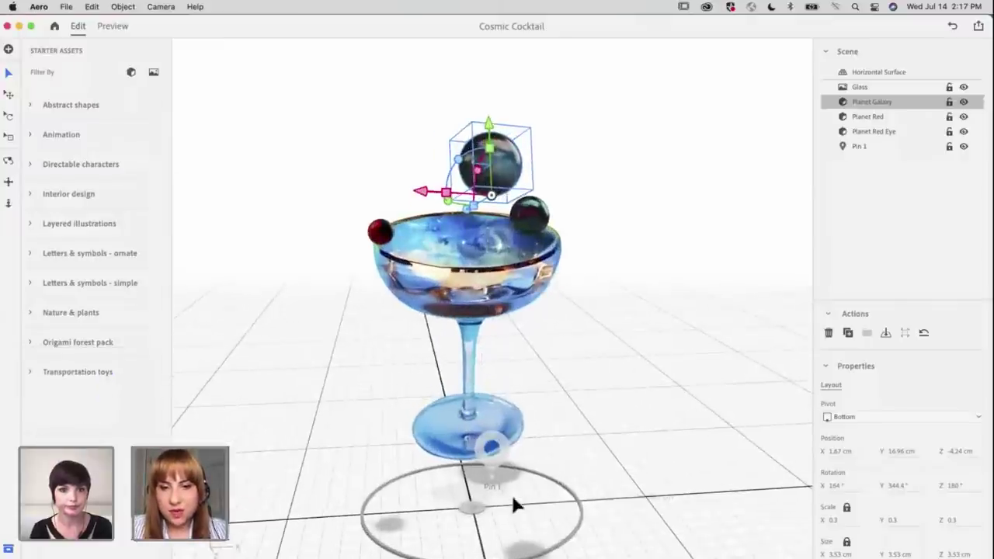
{"action": "left_click_drag", "start_coordinate": [492, 490], "coordinate": [501, 337]}
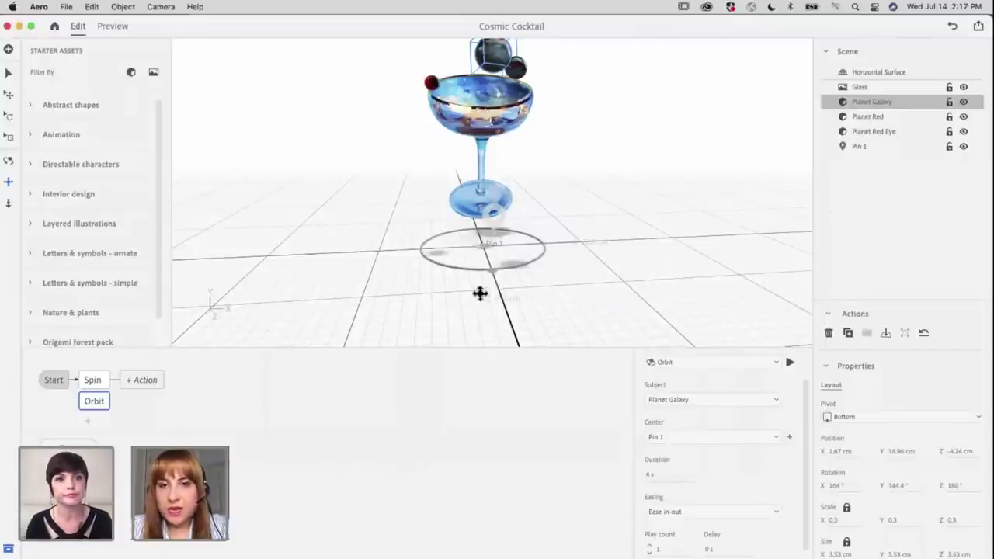
{"action": "left_click", "coordinate": [8, 78]}
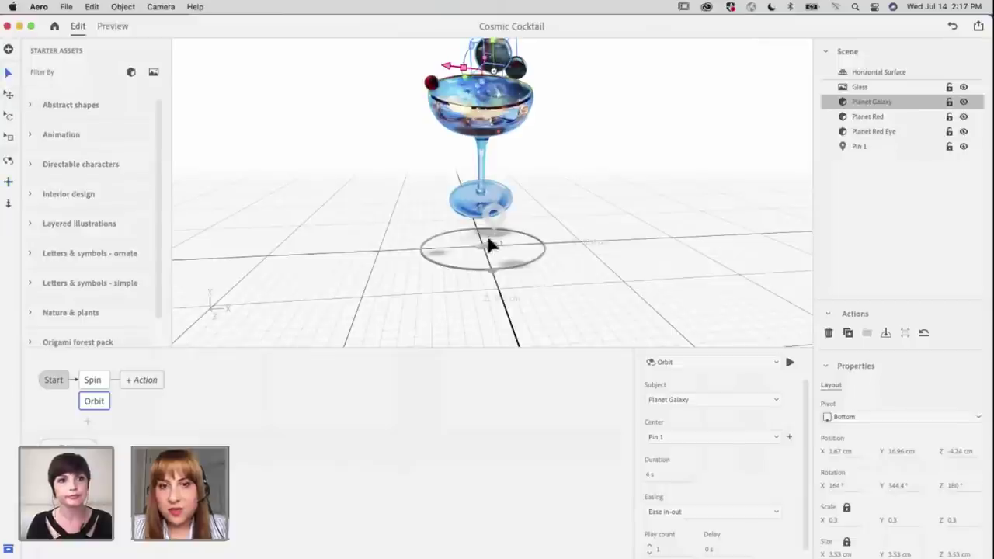
{"action": "left_click", "coordinate": [493, 231]}
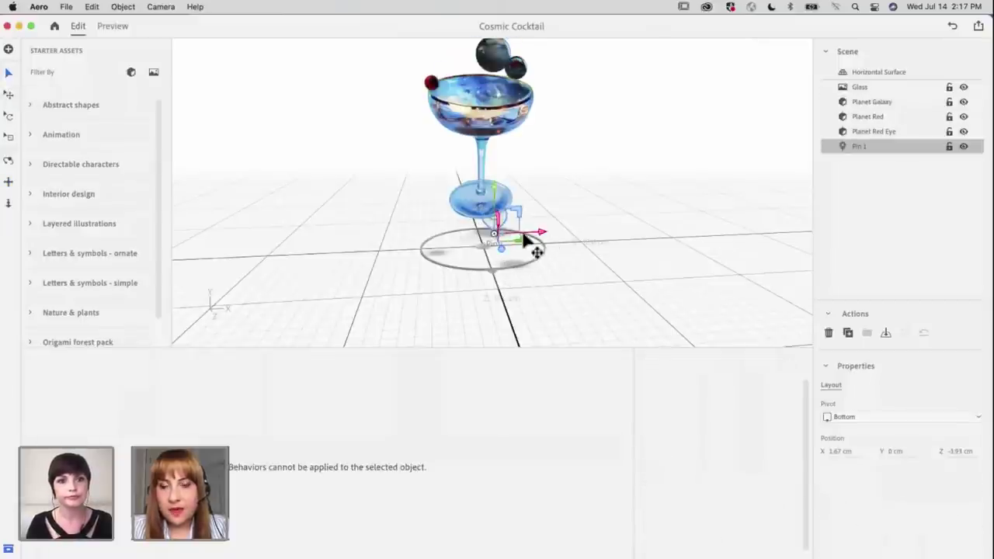
{"action": "left_click_drag", "start_coordinate": [526, 241], "coordinate": [441, 233]}
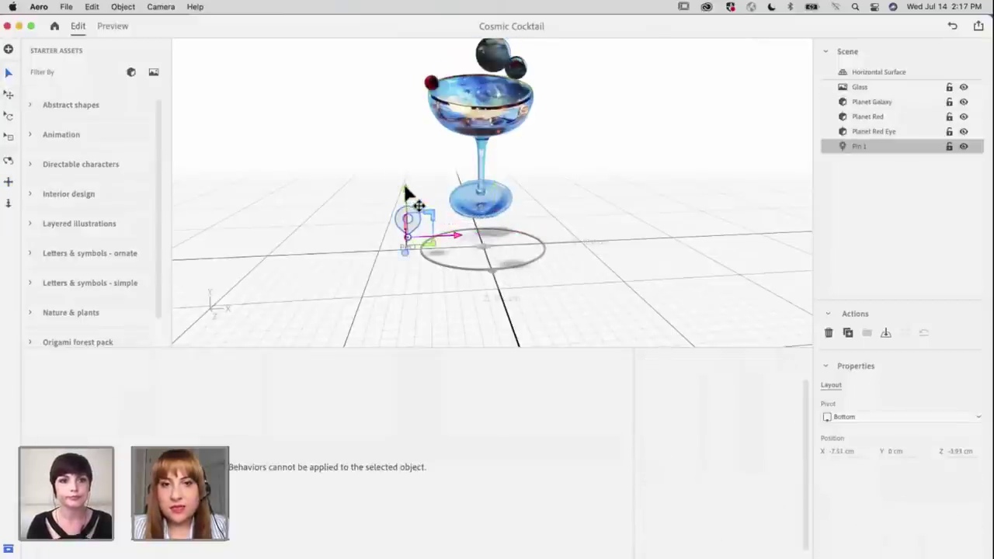
{"action": "left_click_drag", "start_coordinate": [405, 188], "coordinate": [441, 45]}
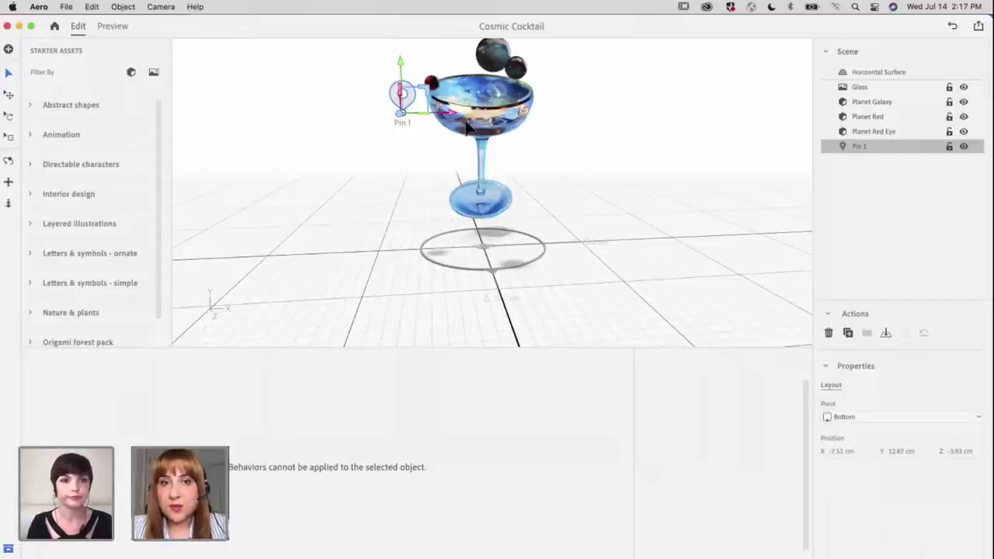
Shift the orbit pin to the opposite side of the glass and back to about X 8.43, Z -12.49 cm
{"action": "left_click_drag", "start_coordinate": [456, 122], "coordinate": [571, 130]}
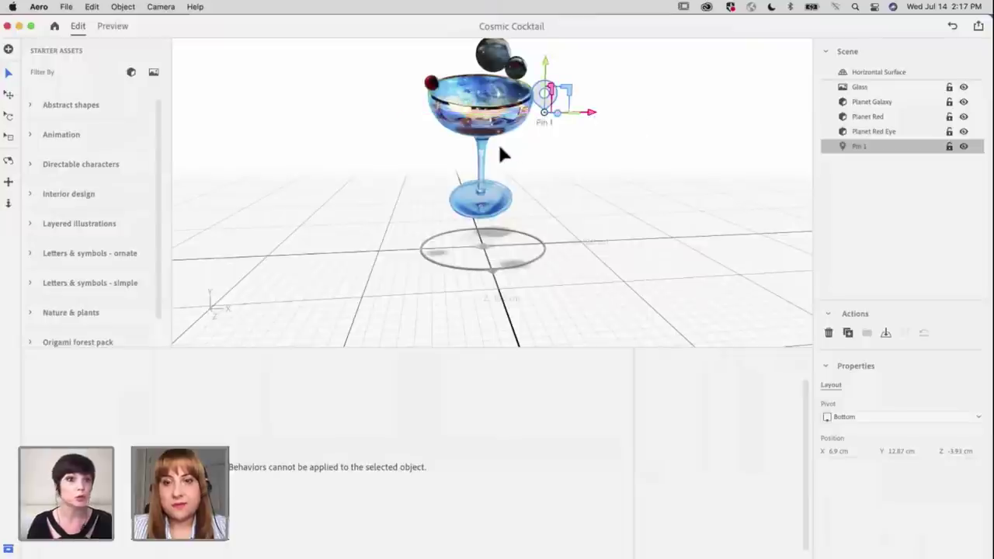
{"action": "left_click_drag", "start_coordinate": [479, 197], "coordinate": [505, 285]}
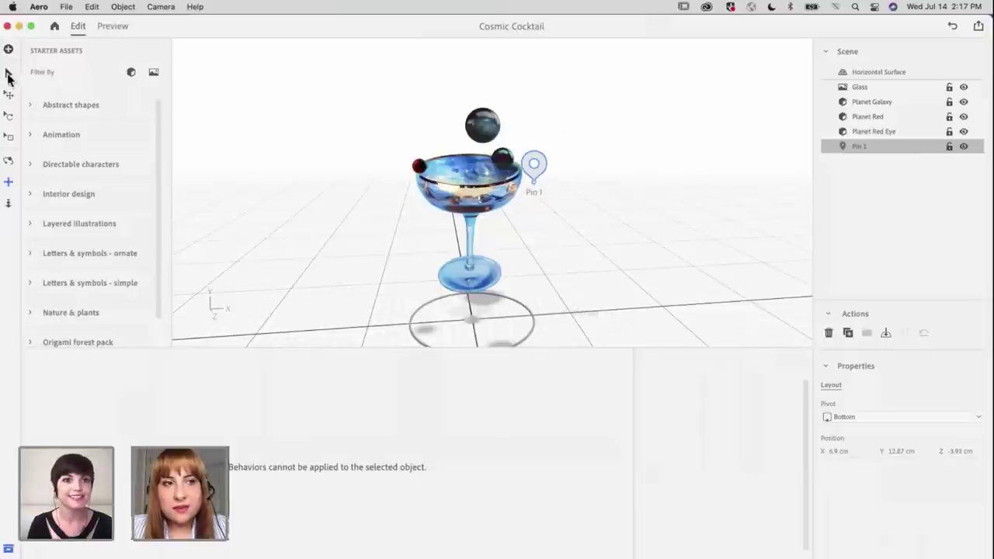
{"action": "left_click_drag", "start_coordinate": [544, 190], "coordinate": [595, 173]}
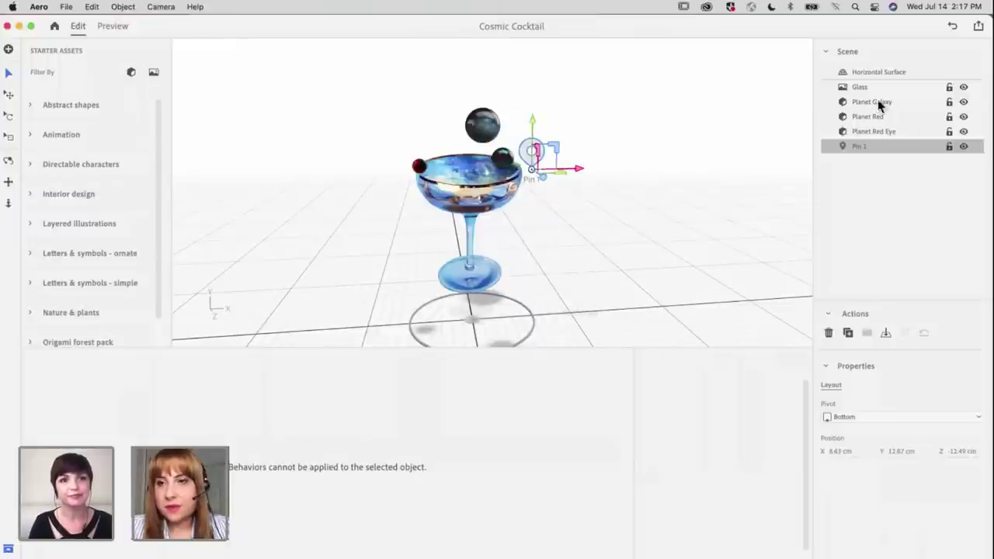
Review Planet Galaxy's Orbit settings and preview its motion around the pin with the other planets
{"action": "left_click", "coordinate": [877, 132]}
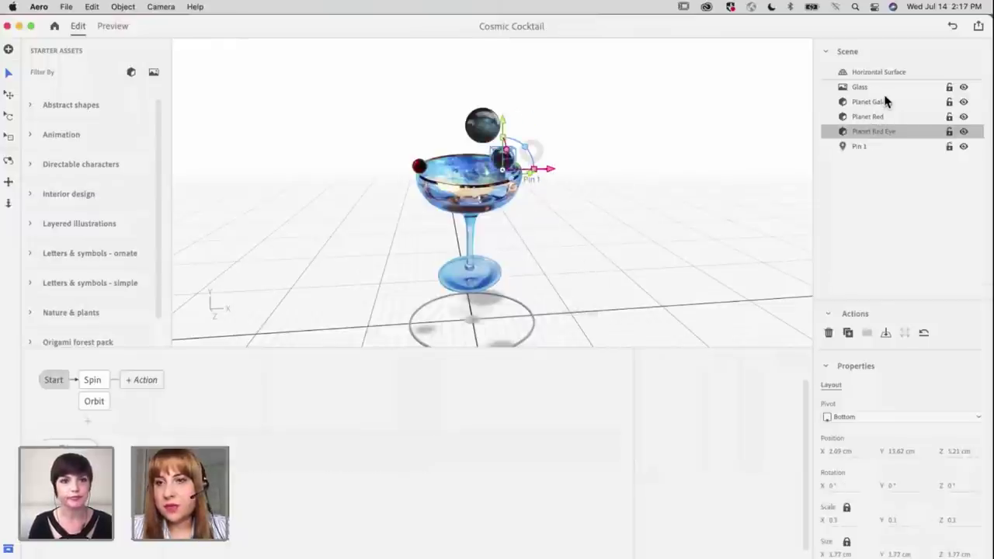
{"action": "left_click", "coordinate": [884, 103]}
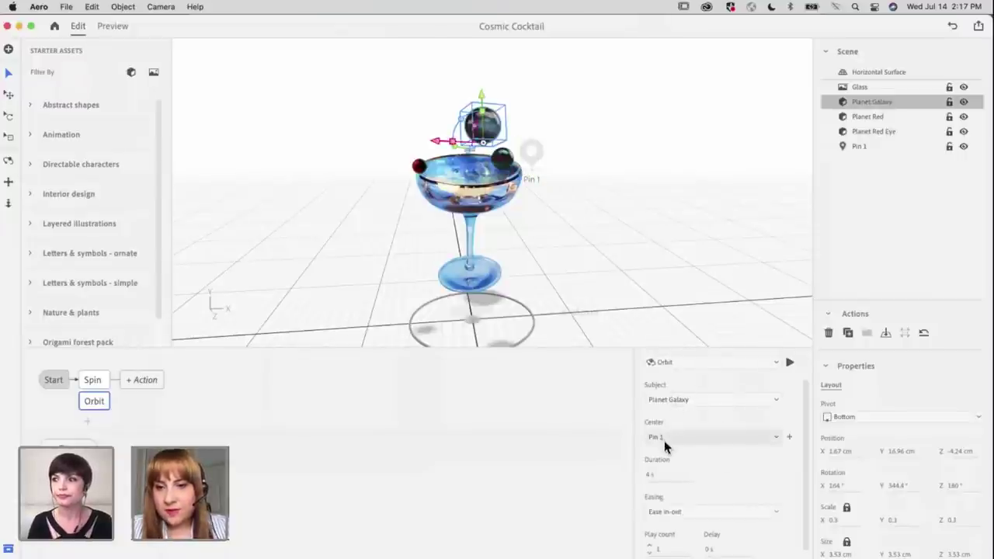
{"action": "scroll", "coordinate": [738, 485], "scroll_direction": "down", "scroll_amount": 2}
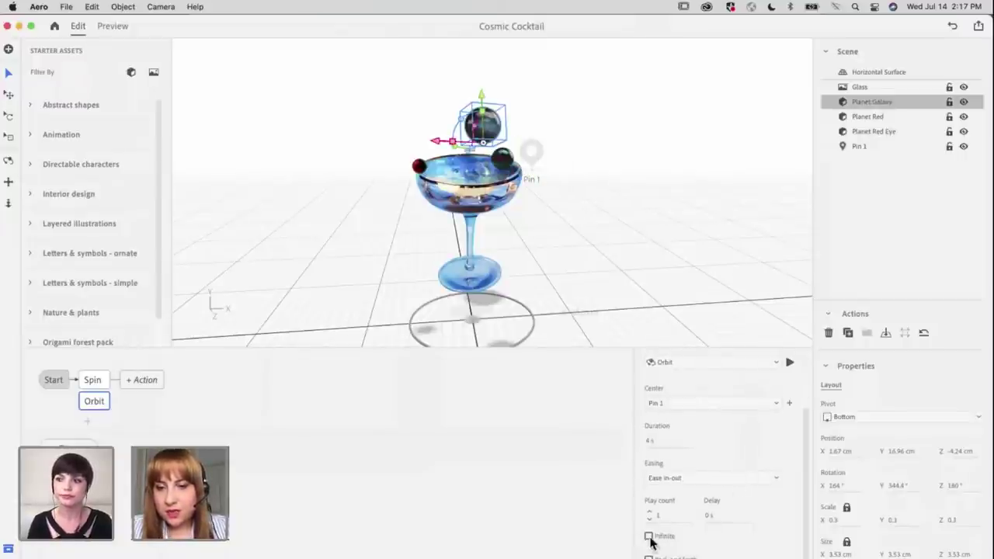
{"action": "left_click", "coordinate": [113, 28]}
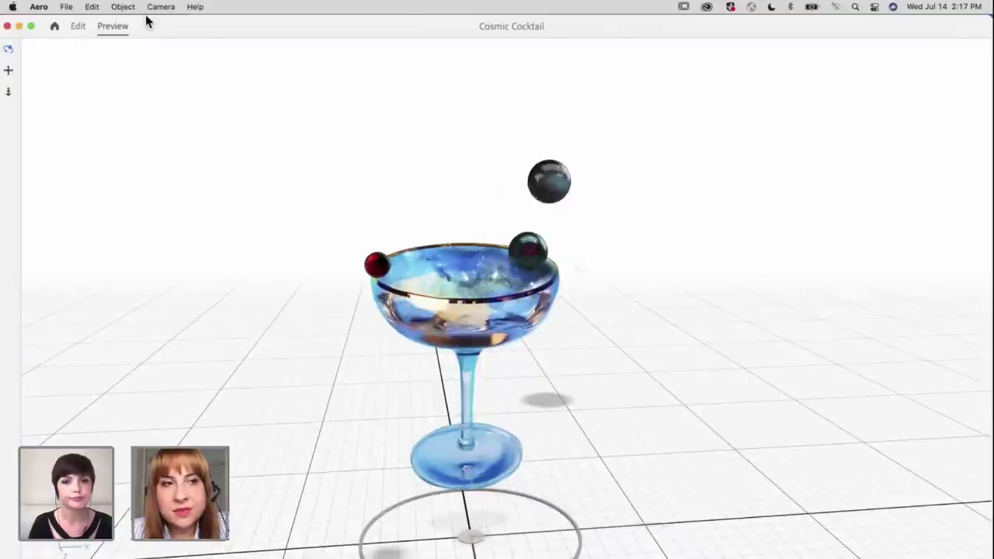
Replay the scene preview to check Planet Galaxy's orbit around the pin, and return to editing
{"action": "left_click", "coordinate": [78, 28]}
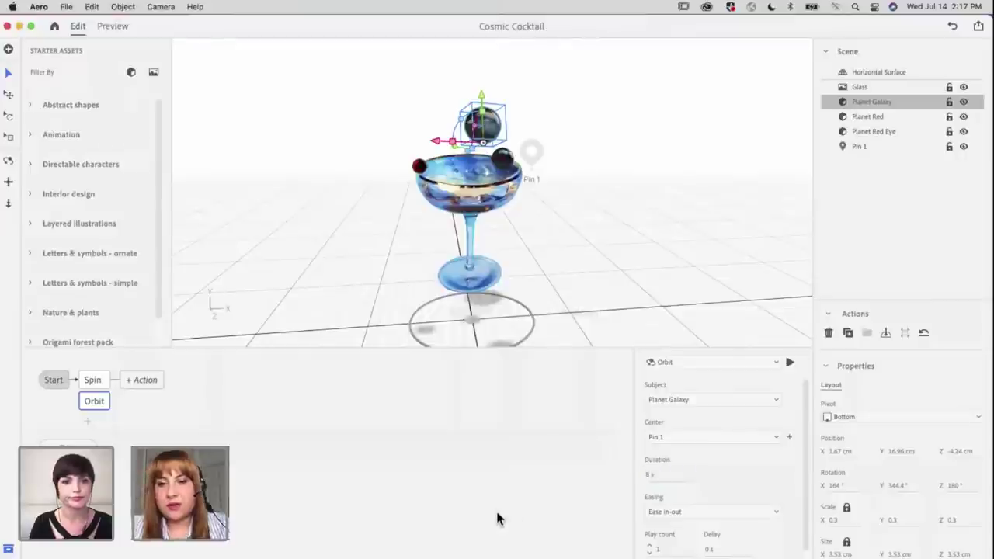
{"action": "left_click", "coordinate": [111, 27]}
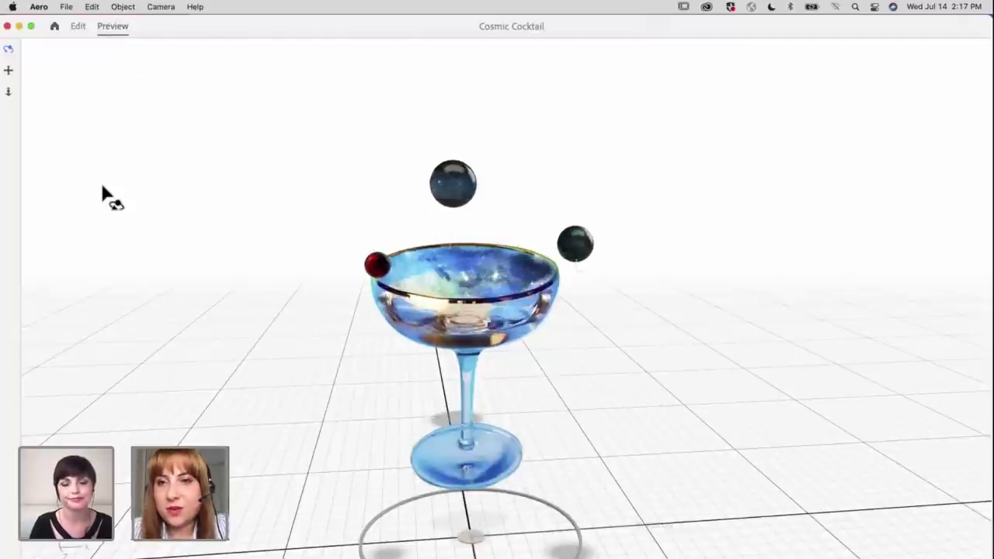
{"action": "left_click", "coordinate": [78, 27]}
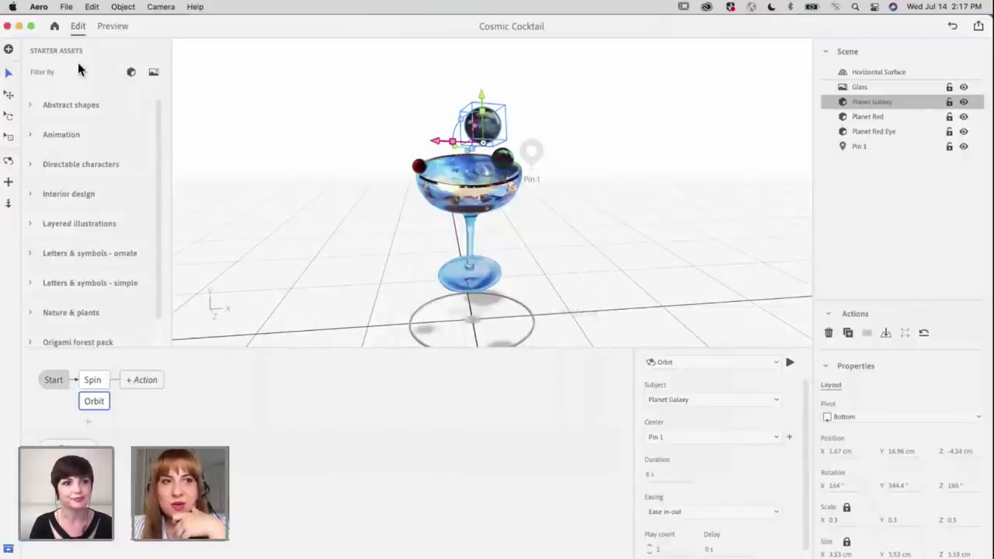
{"action": "left_click", "coordinate": [9, 50]}
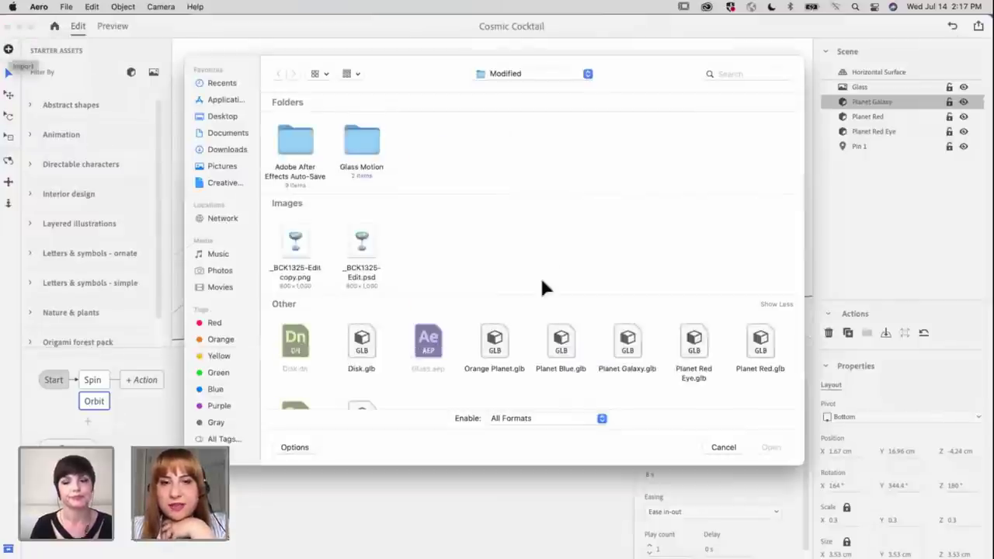
{"action": "scroll", "coordinate": [542, 256], "scroll_direction": "down", "scroll_amount": 3}
{"action": "scroll", "coordinate": [543, 260], "scroll_direction": "up", "scroll_amount": 3}
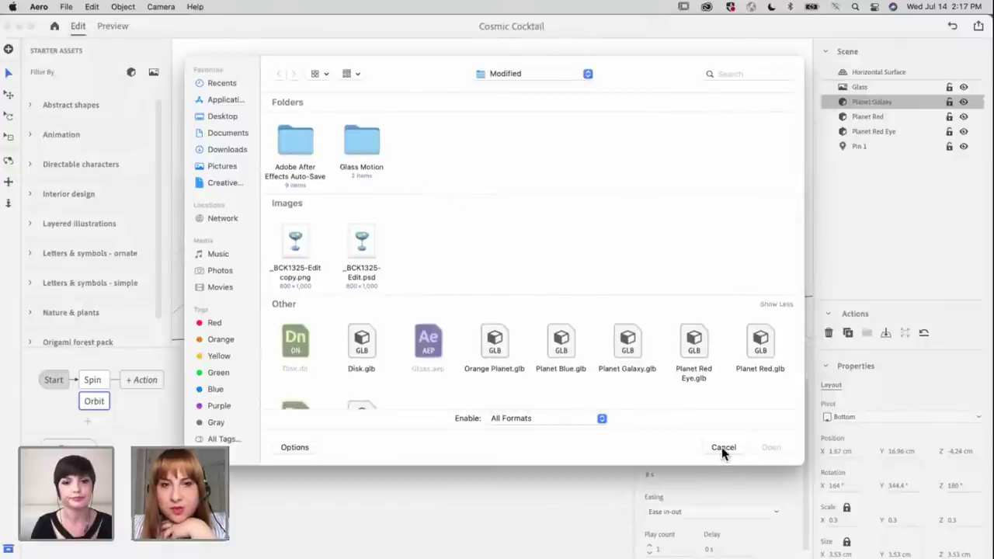
{"action": "key", "text": "Escape"}
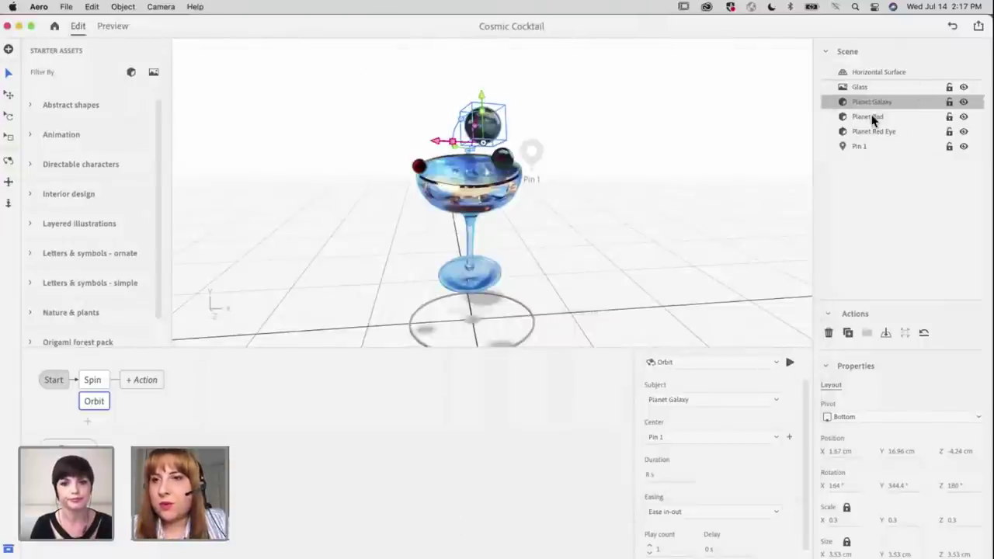
Add a Play audio action to the Glass, running alongside its Play images action at Start
{"action": "left_click", "coordinate": [868, 87]}
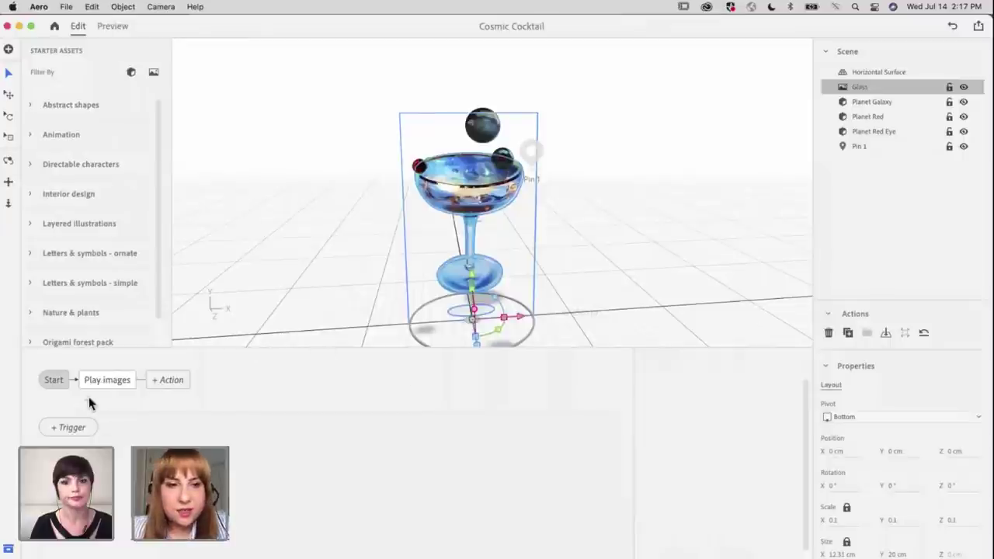
{"action": "left_click", "coordinate": [86, 402]}
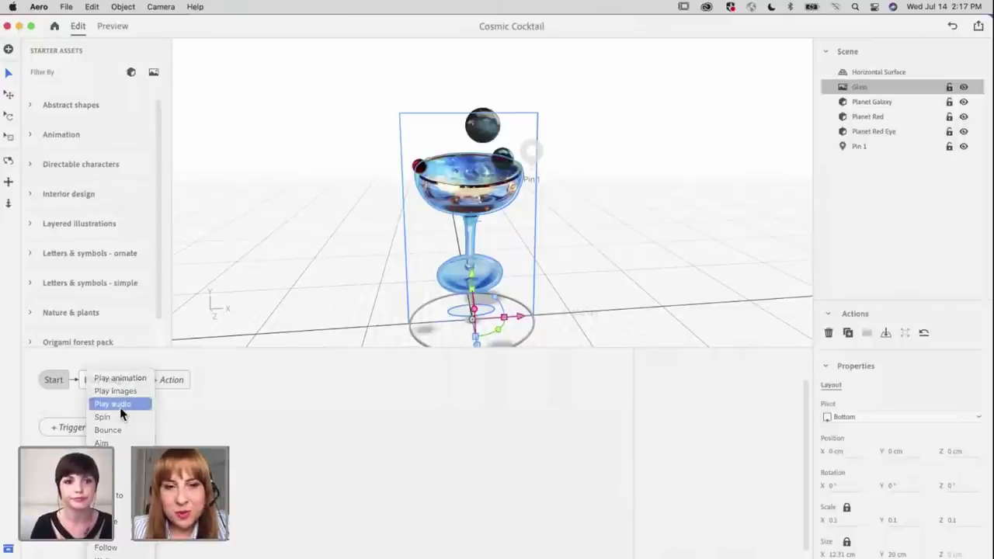
{"action": "left_click", "coordinate": [120, 408]}
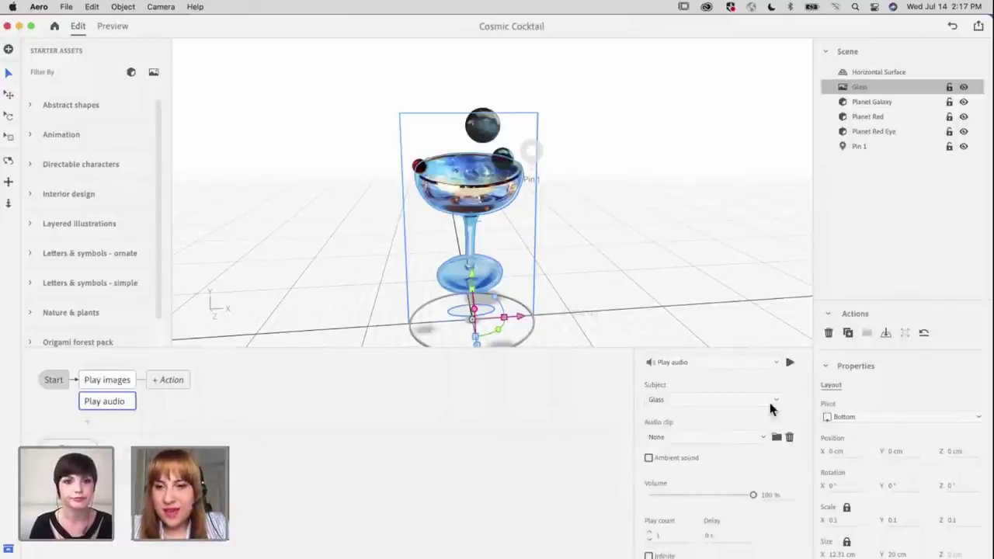
Load sonify_galactic_xray_01.mp3 from the Cosmic Cocktail project's Prod Assets folder as the Glass's audio clip
{"action": "left_click", "coordinate": [775, 437]}
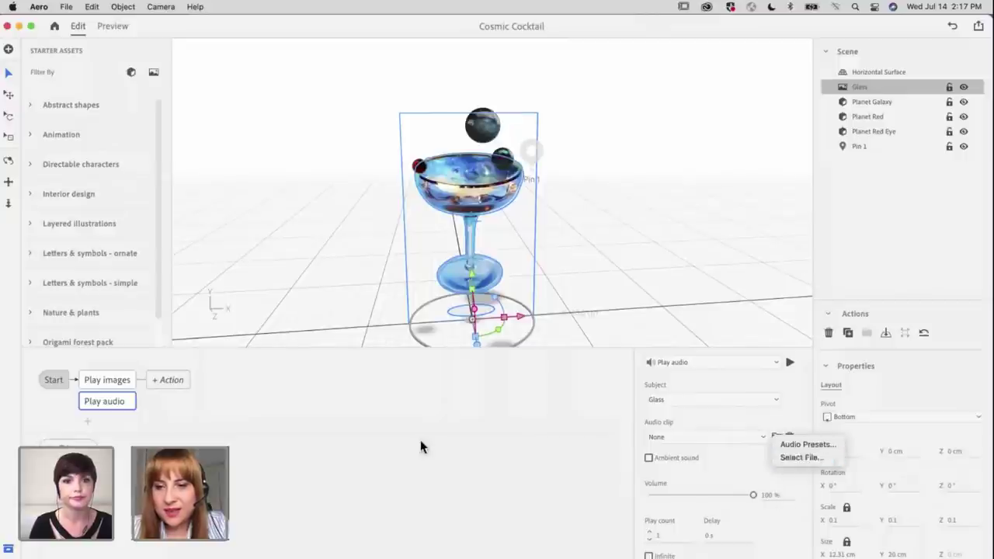
{"action": "left_click", "coordinate": [789, 456]}
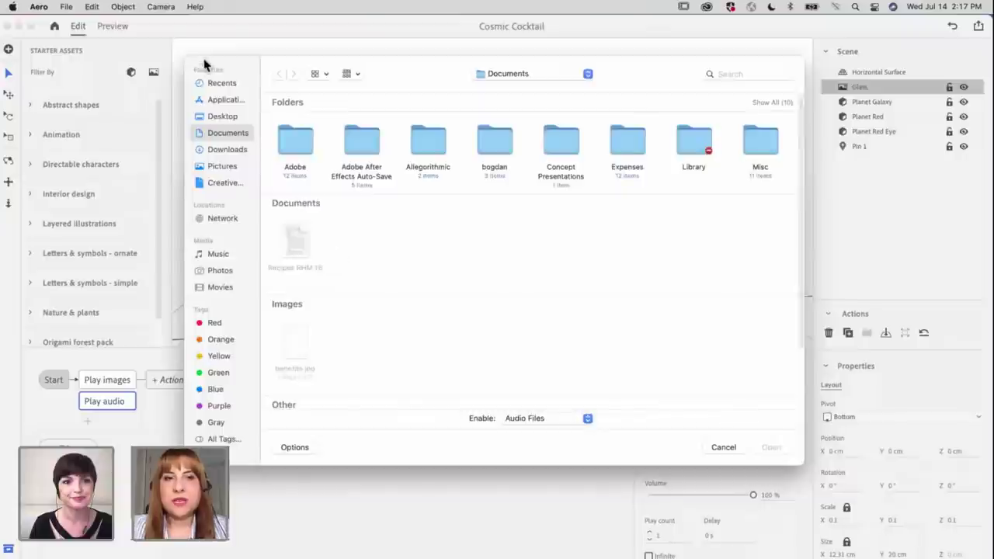
{"action": "left_click", "coordinate": [228, 116]}
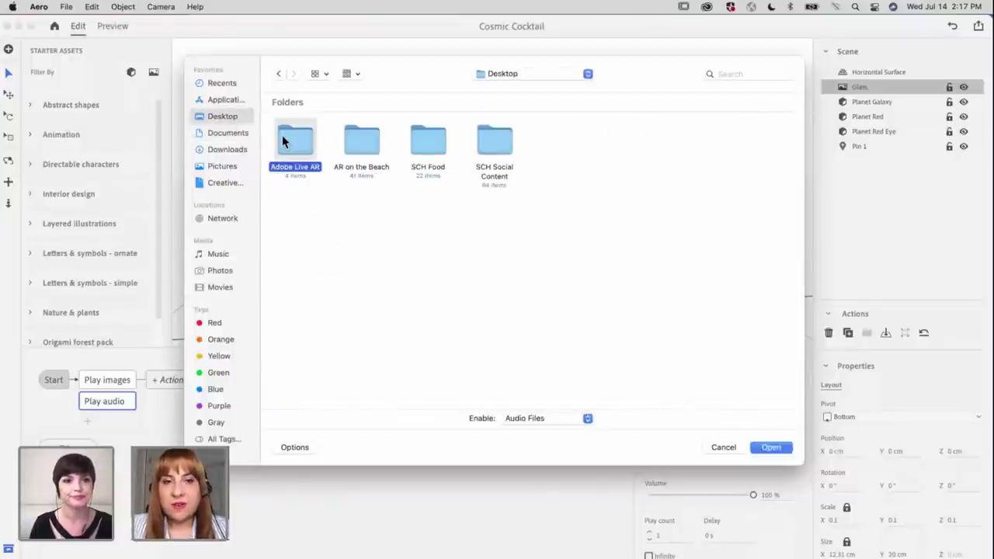
{"action": "double_click", "coordinate": [281, 135]}
{"action": "left_click", "coordinate": [362, 146]}
{"action": "double_click", "coordinate": [362, 146]}
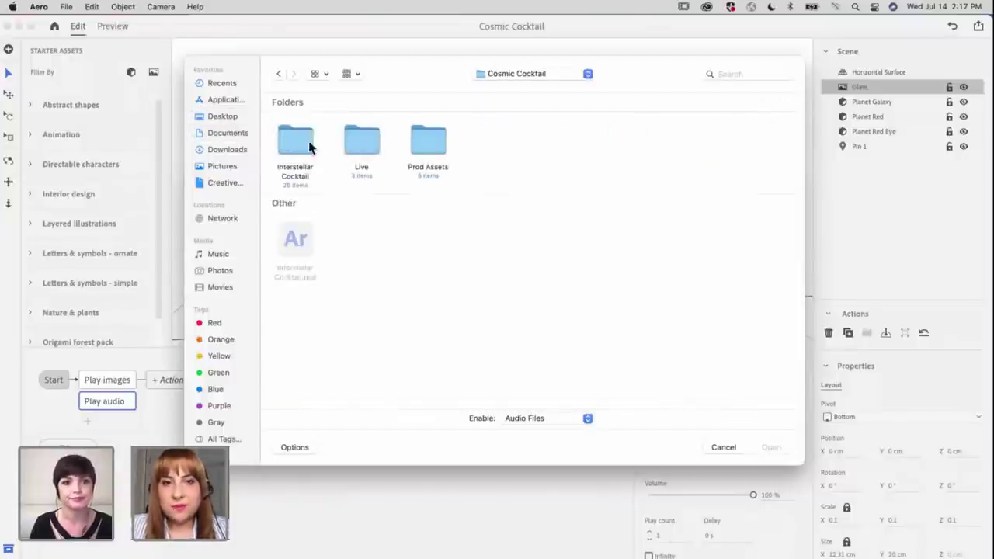
{"action": "double_click", "coordinate": [429, 139]}
{"action": "left_click_drag", "start_coordinate": [321, 65], "coordinate": [248, 68]}
{"action": "left_click", "coordinate": [222, 243]}
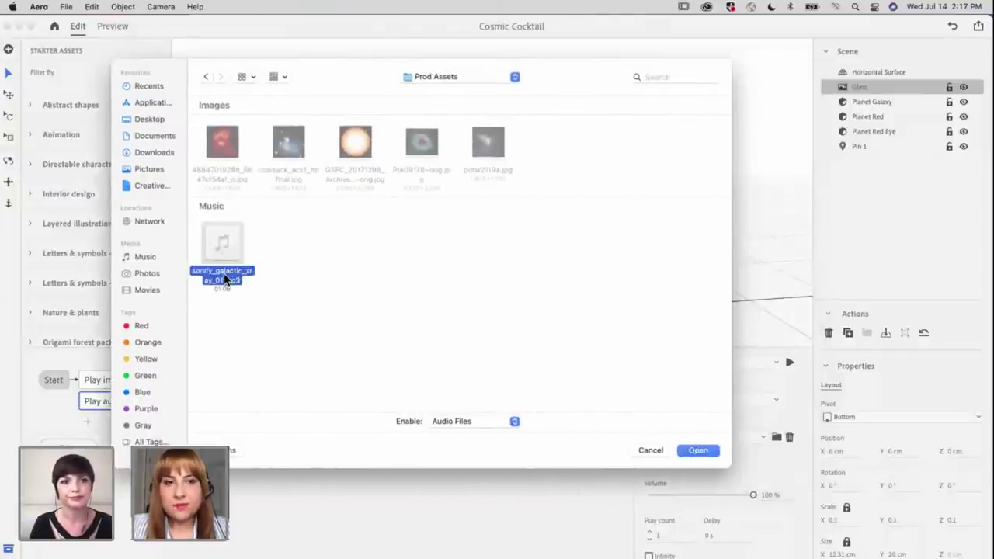
{"action": "left_click", "coordinate": [698, 450]}
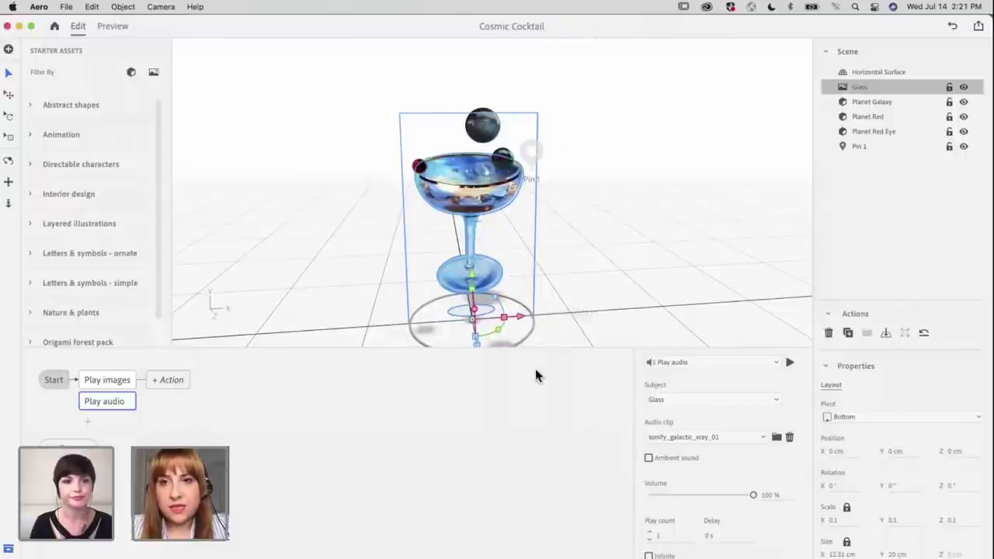
Preview the whole experience with the Glass's audio, return to editing and deselect the Play audio action
{"action": "left_click", "coordinate": [113, 26]}
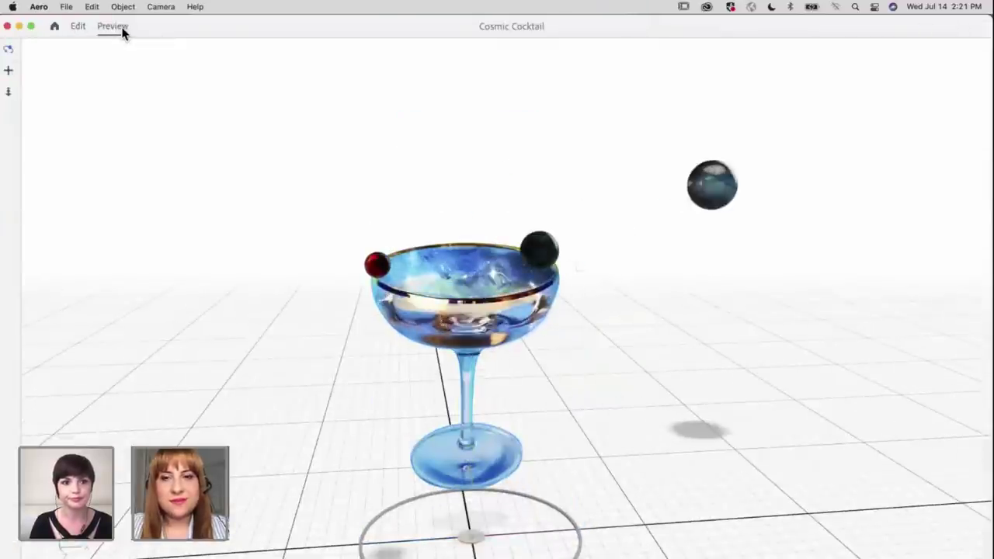
{"action": "left_click", "coordinate": [78, 28]}
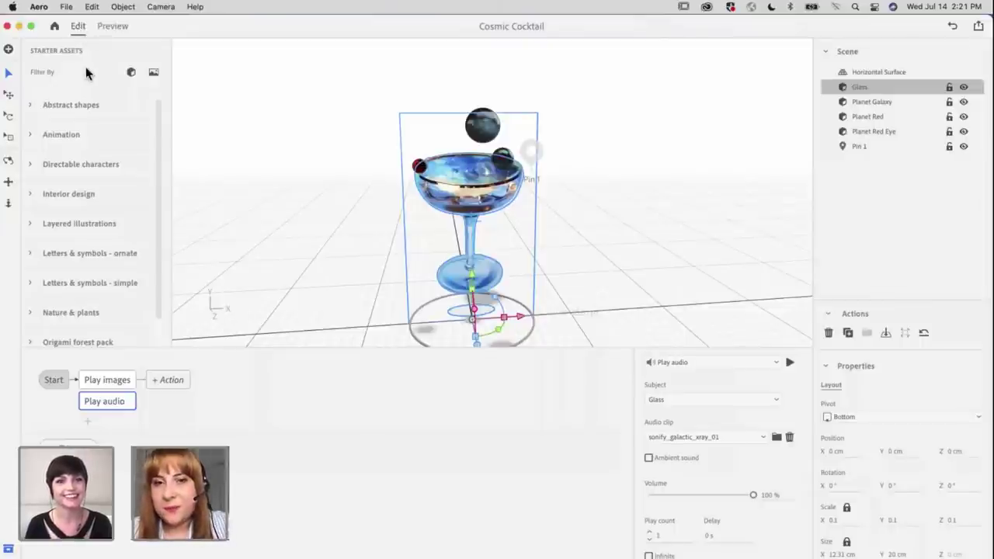
{"action": "left_click", "coordinate": [339, 374]}
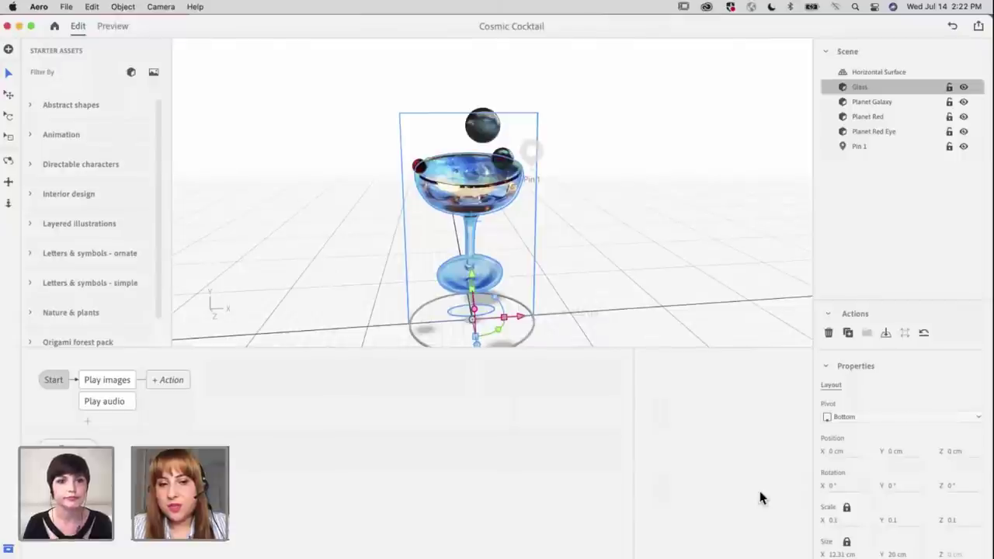
{"action": "left_click", "coordinate": [354, 506]}
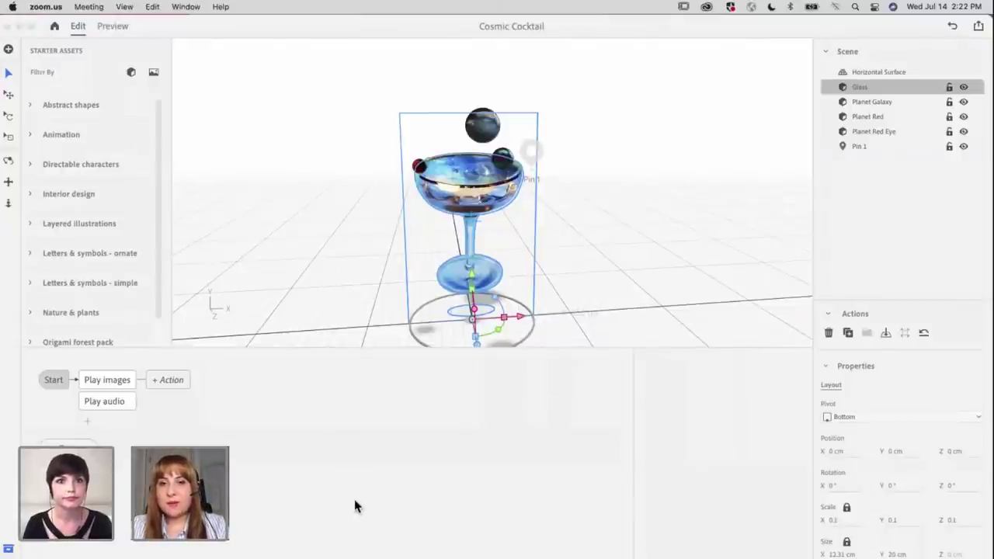